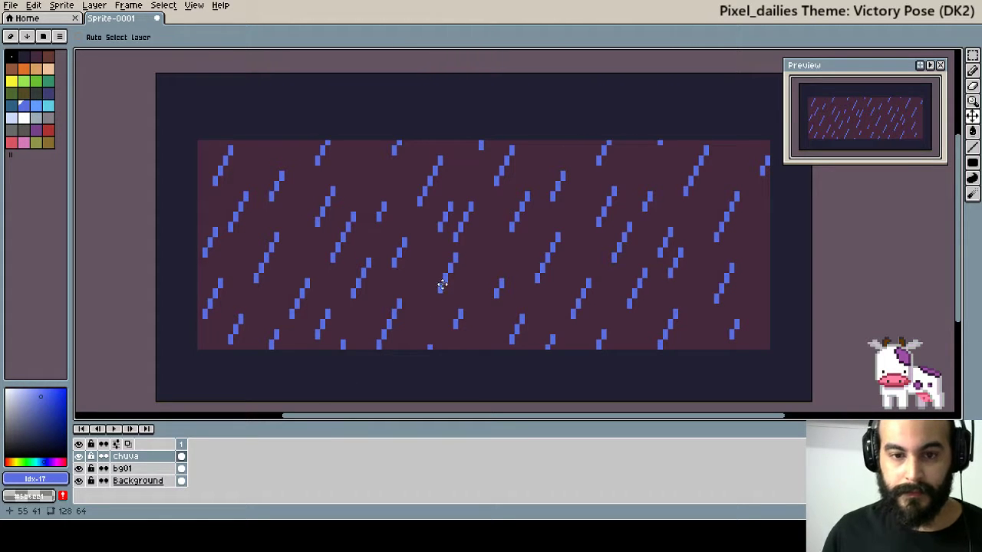
# Add a new layer above bg01 and name it 'bg-city'.
pyautogui.moveTo(439, 298); pyautogui.dragTo(428, 280)
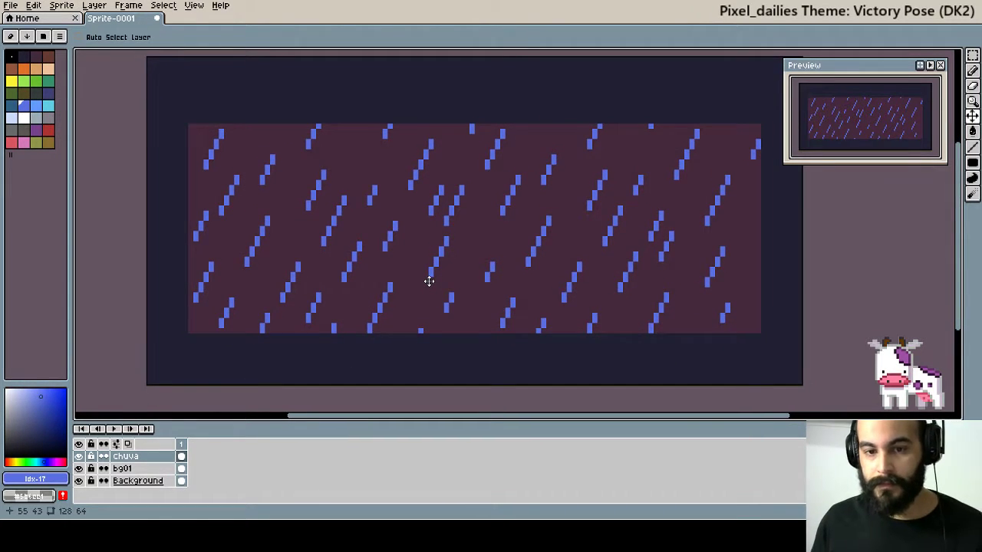
pyautogui.click(129, 471)
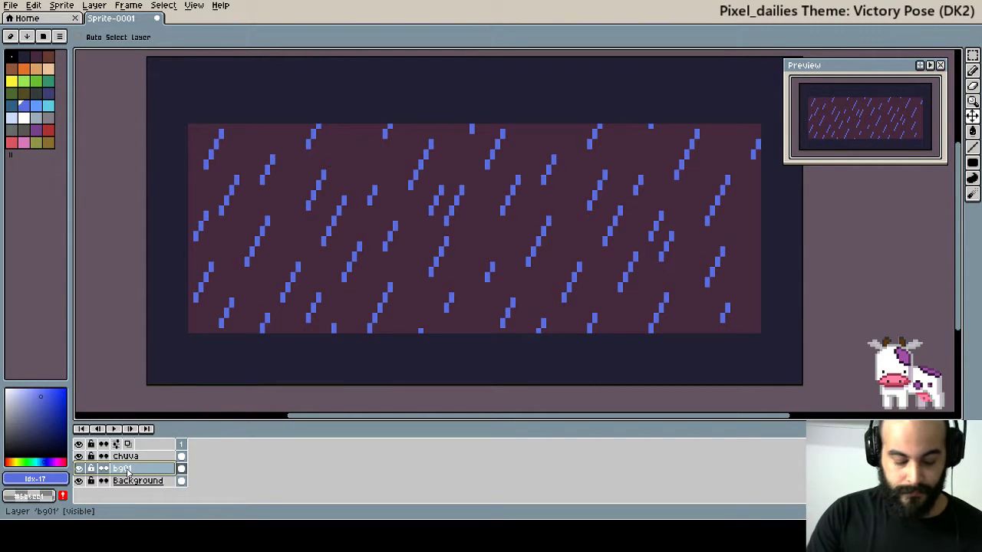
pyautogui.hotkey('shift', 'n')
pyautogui.doubleClick(128, 470)
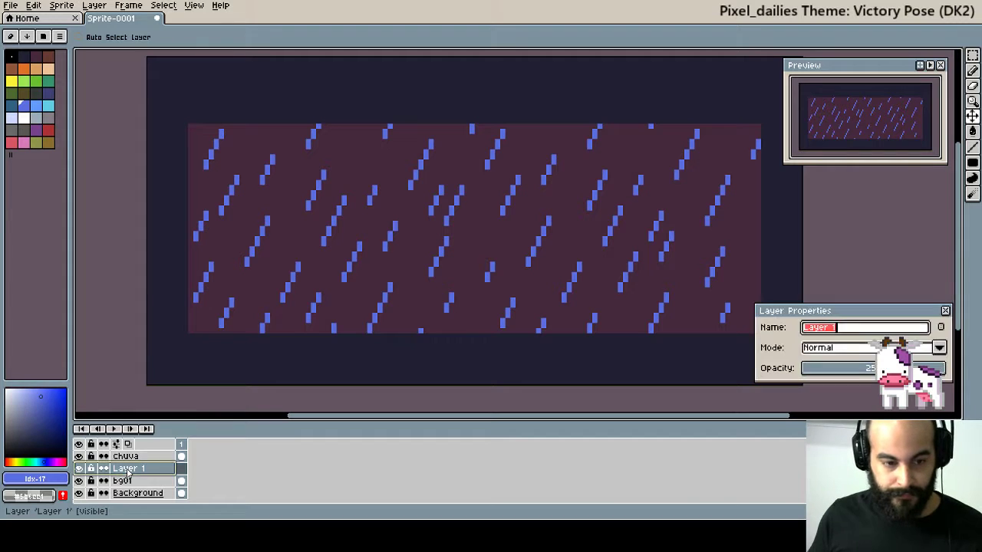
pyautogui.write('bg-cit')
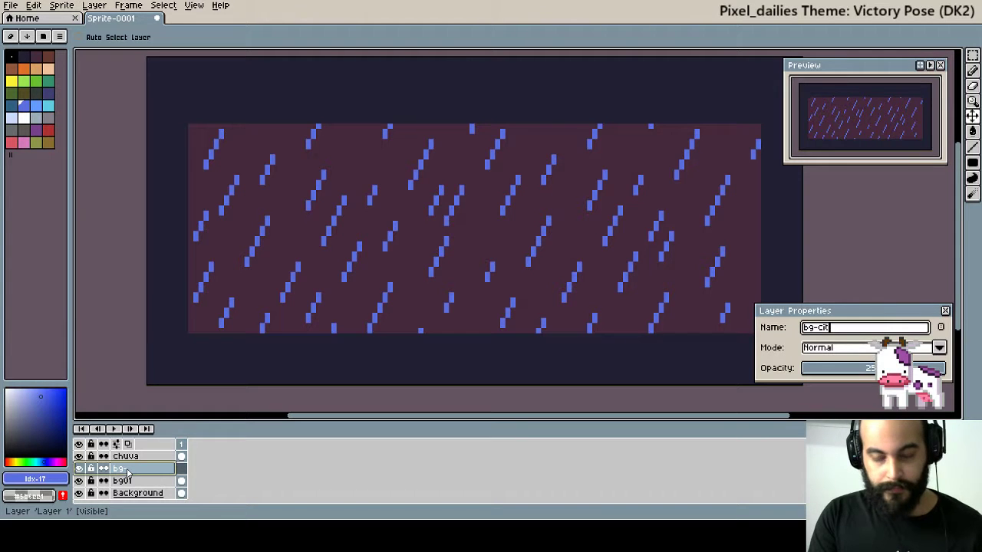
pyautogui.write('y')
pyautogui.press('Return')
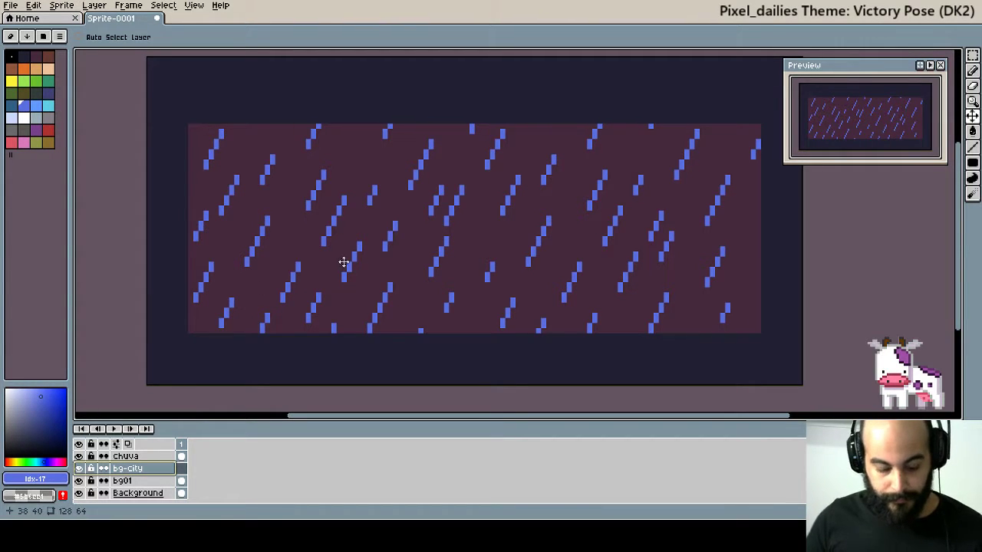
pyautogui.press('m')
pyautogui.press('i')
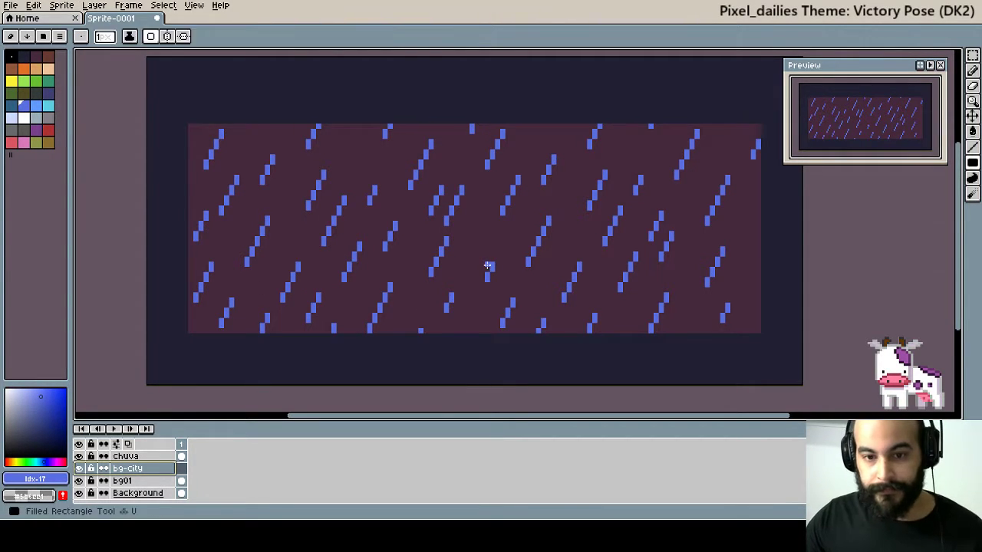
# Sample the dark navy and draw the first tall dark building blocks on bg-city.
pyautogui.click(535, 356)
pyautogui.press('m')
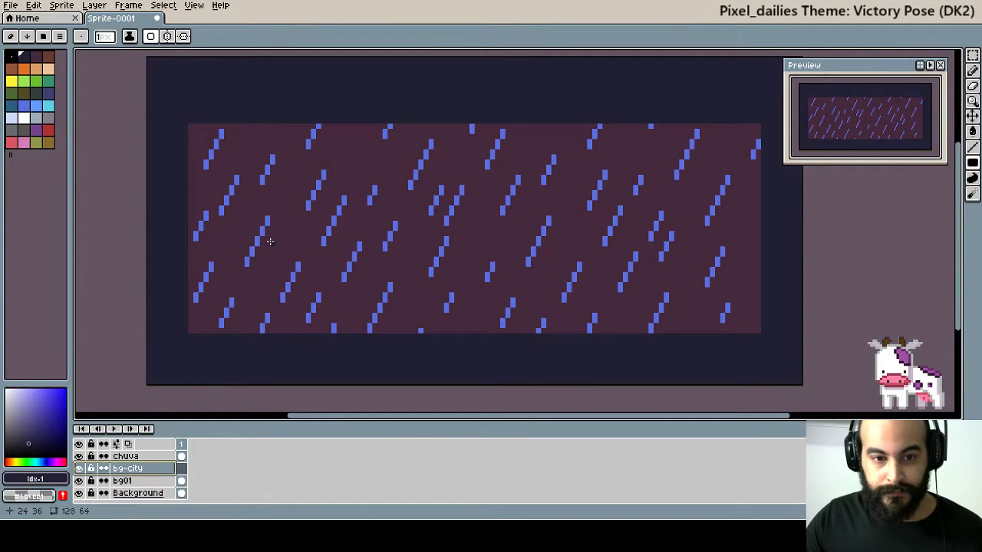
pyautogui.moveTo(287, 207); pyautogui.dragTo(308, 331)
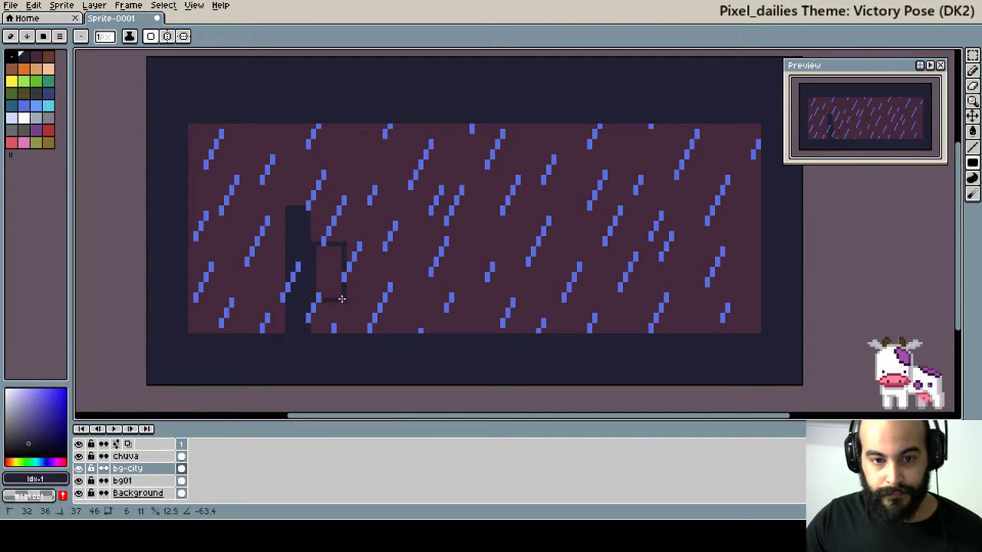
pyautogui.moveTo(312, 243); pyautogui.dragTo(340, 331)
pyautogui.moveTo(342, 277)
pyautogui.mouseDown()
pyautogui.moveTo(360, 285)
pyautogui.moveTo(367, 331)
pyautogui.mouseUp()
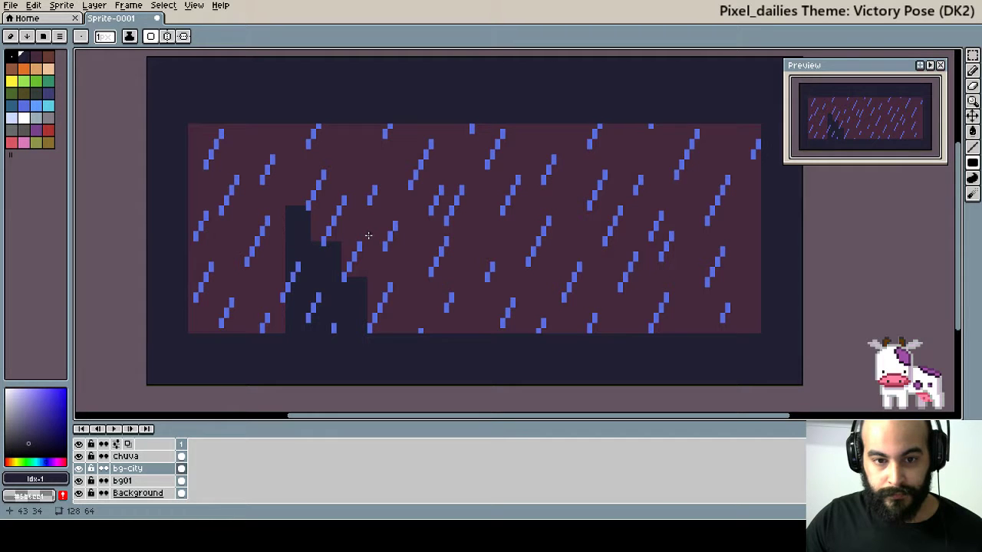
pyautogui.moveTo(365, 276)
pyautogui.mouseDown()
pyautogui.moveTo(403, 327)
pyautogui.moveTo(382, 241)
pyautogui.mouseUp()
pyautogui.scroll(1, 382, 254)
pyautogui.scroll(1, 316, 276)
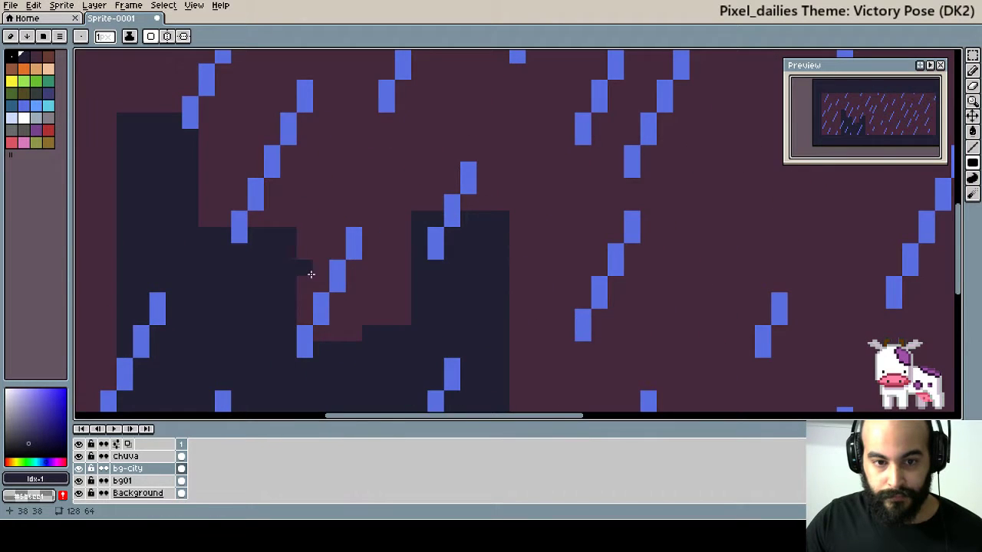
pyautogui.moveTo(316, 276)
pyautogui.mouseDown()
pyautogui.moveTo(388, 241)
pyautogui.moveTo(399, 246)
pyautogui.mouseUp()
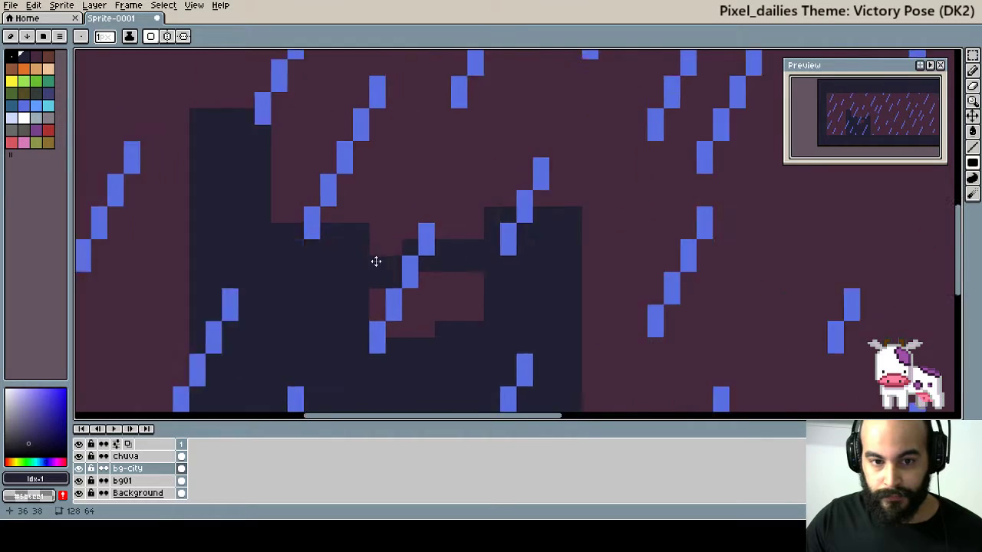
# Add a tall spire and dark edge columns to the buildings.
pyautogui.scroll(-1, 375, 261)
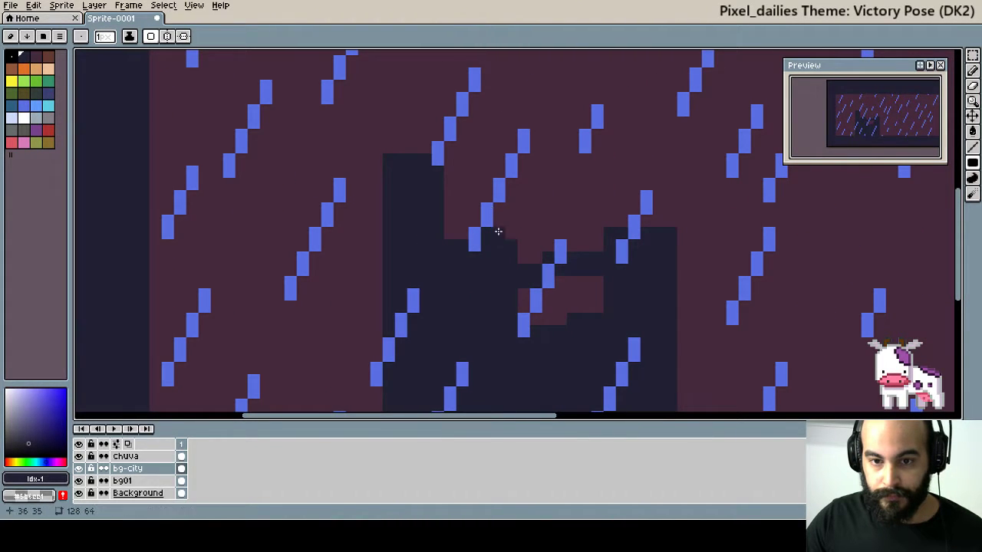
pyautogui.moveTo(499, 230); pyautogui.dragTo(499, 205)
pyautogui.moveTo(698, 212)
pyautogui.mouseDown()
pyautogui.moveTo(547, 258)
pyautogui.moveTo(534, 220)
pyautogui.mouseUp()
pyautogui.moveTo(494, 258); pyautogui.dragTo(506, 253)
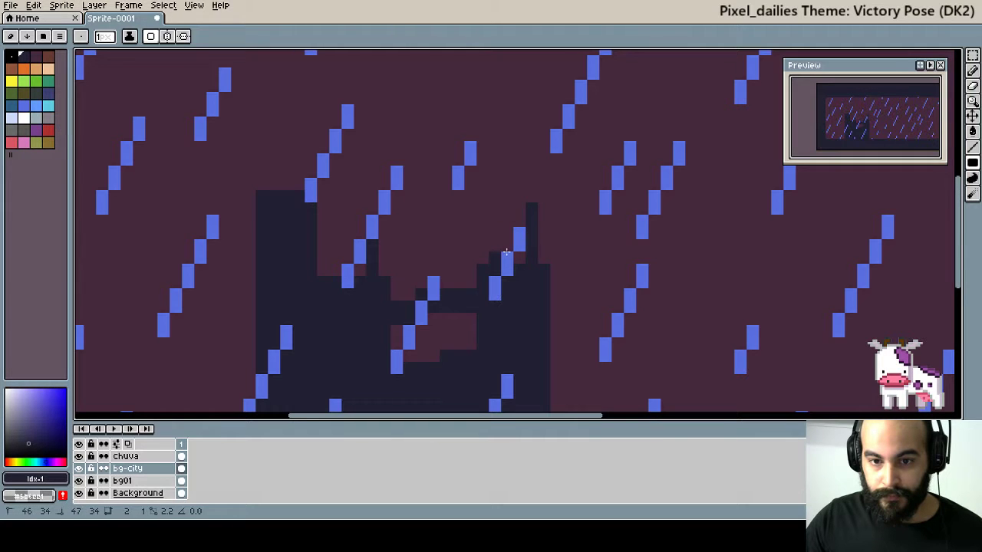
pyautogui.scroll(-2, 508, 254)
pyautogui.scroll(4, 353, 235)
pyautogui.moveTo(397, 223); pyautogui.dragTo(396, 107)
pyautogui.click(429, 172)
pyautogui.scroll(-3, 429, 199)
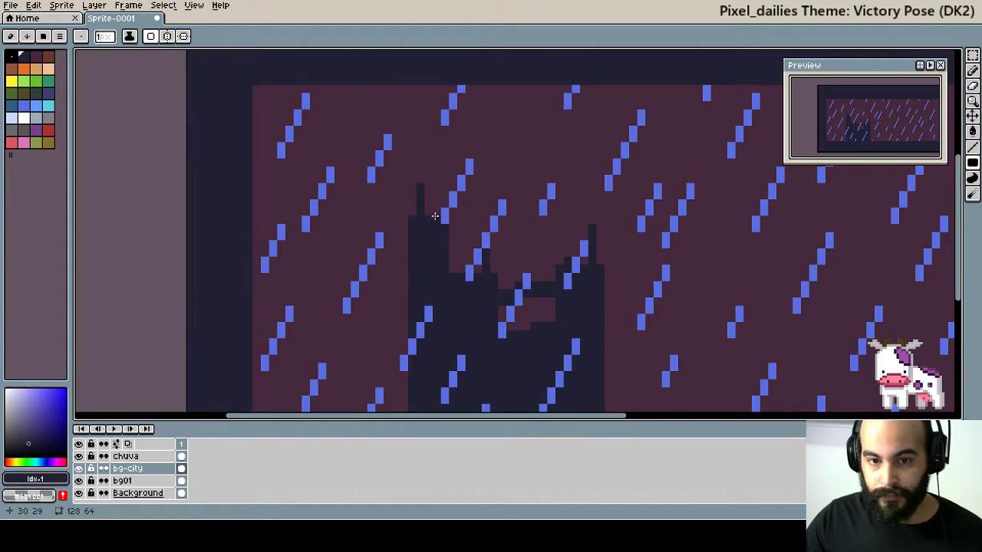
pyautogui.scroll(3, 435, 216)
pyautogui.click(421, 207)
pyautogui.scroll(-1, 452, 250)
pyautogui.scroll(-2, 452, 329)
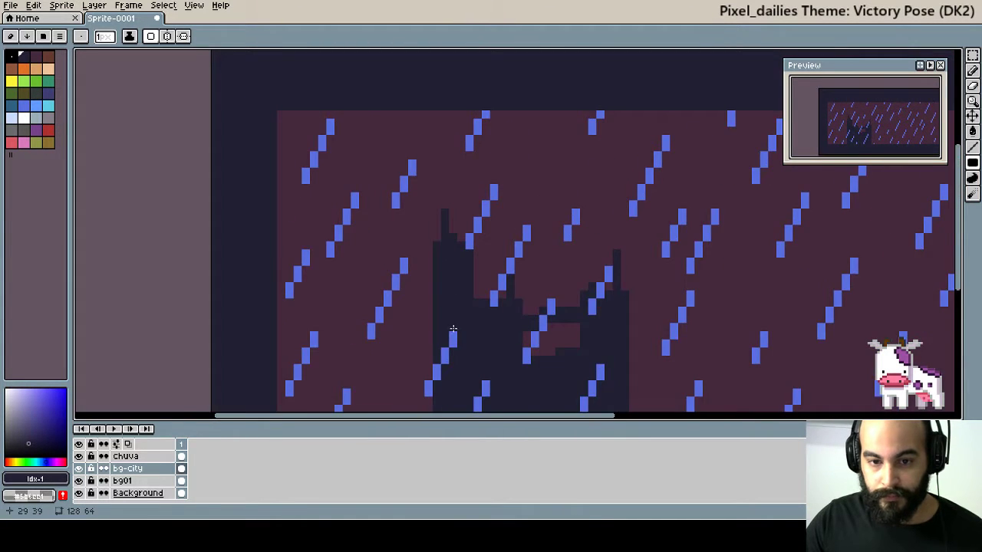
# Draw several more large dark rectangular buildings into the skyline.
pyautogui.moveTo(453, 329); pyautogui.dragTo(485, 227)
pyautogui.scroll(1, 611, 267)
pyautogui.scroll(1, 517, 256)
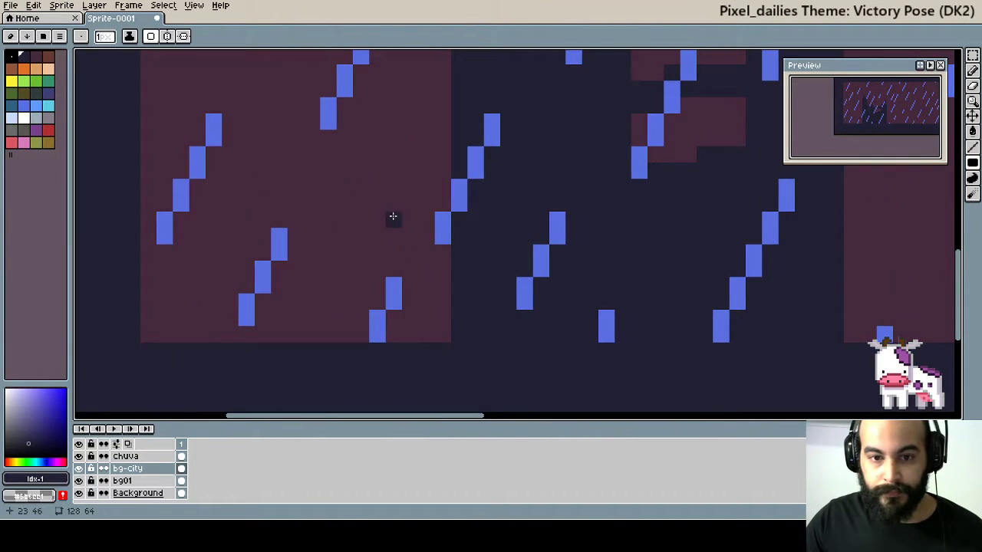
pyautogui.moveTo(377, 188); pyautogui.dragTo(451, 344)
pyautogui.hscroll(-2, 442, 329)
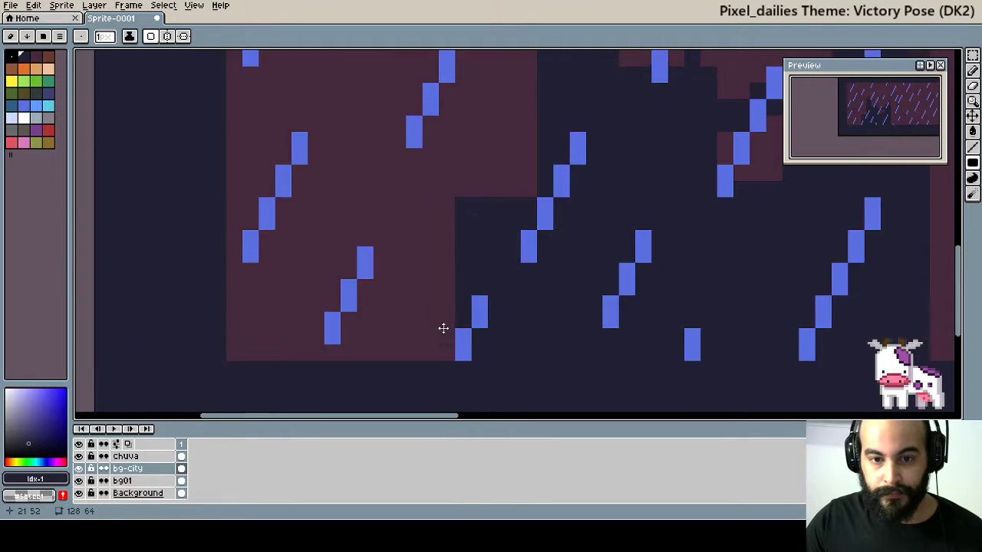
pyautogui.scroll(-1, 442, 329)
pyautogui.moveTo(394, 161); pyautogui.dragTo(459, 352)
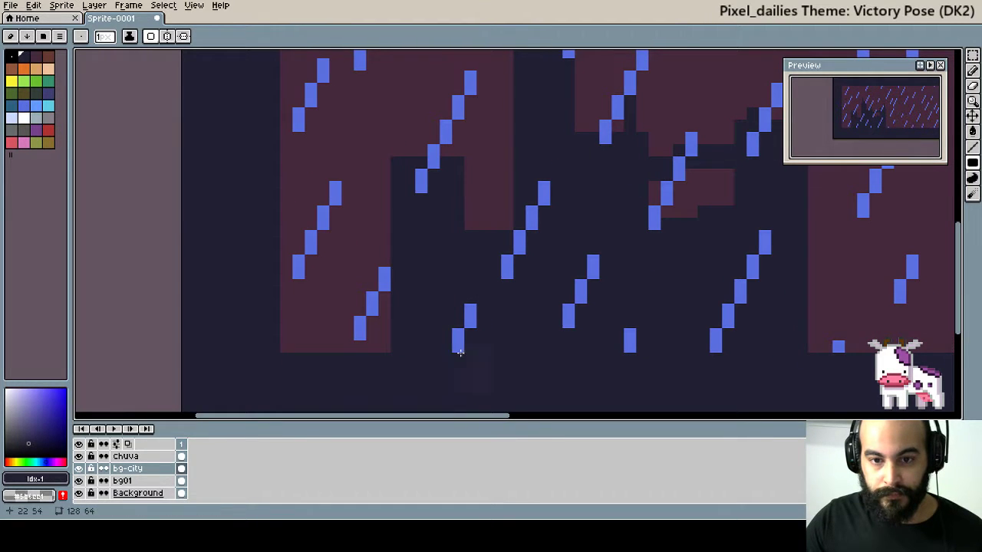
pyautogui.moveTo(461, 214); pyautogui.dragTo(491, 228)
pyautogui.scroll(3, 478, 322)
pyautogui.hscroll(-1, 478, 322)
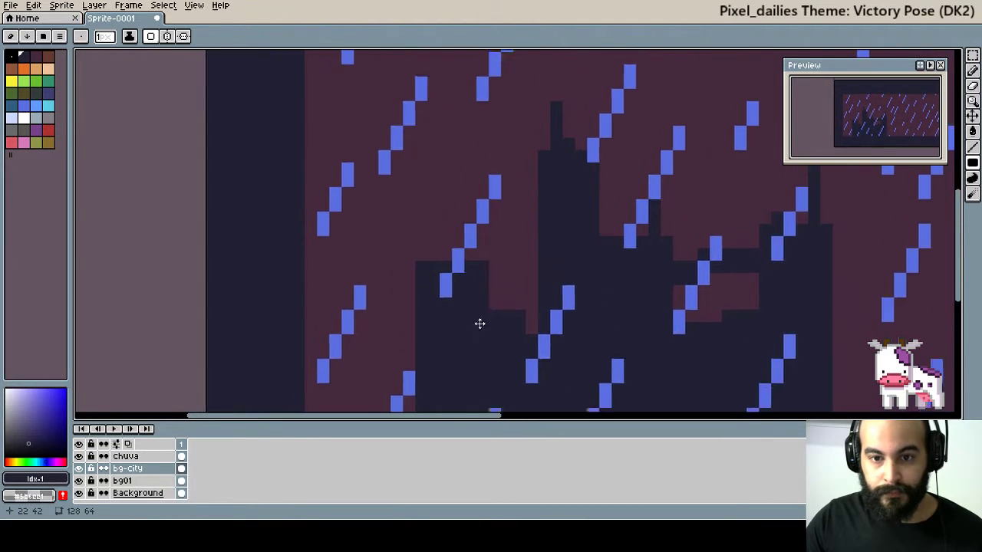
pyautogui.moveTo(457, 263)
pyautogui.mouseDown()
pyautogui.moveTo(568, 228)
pyautogui.moveTo(568, 213)
pyautogui.mouseUp()
pyautogui.scroll(-1, 476, 265)
pyautogui.hscroll(-1, 475, 265)
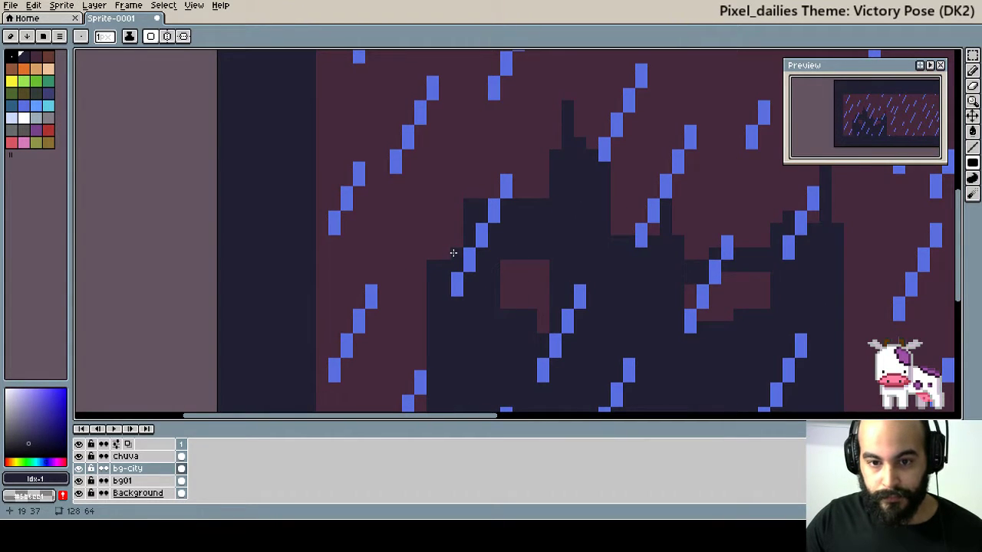
pyautogui.moveTo(453, 252); pyautogui.dragTo(450, 230)
# Add a narrow dark building at the skyline's left topped with a thin antenna.
pyautogui.hscroll(-5, 460, 238)
pyautogui.hscroll(-1, 479, 244)
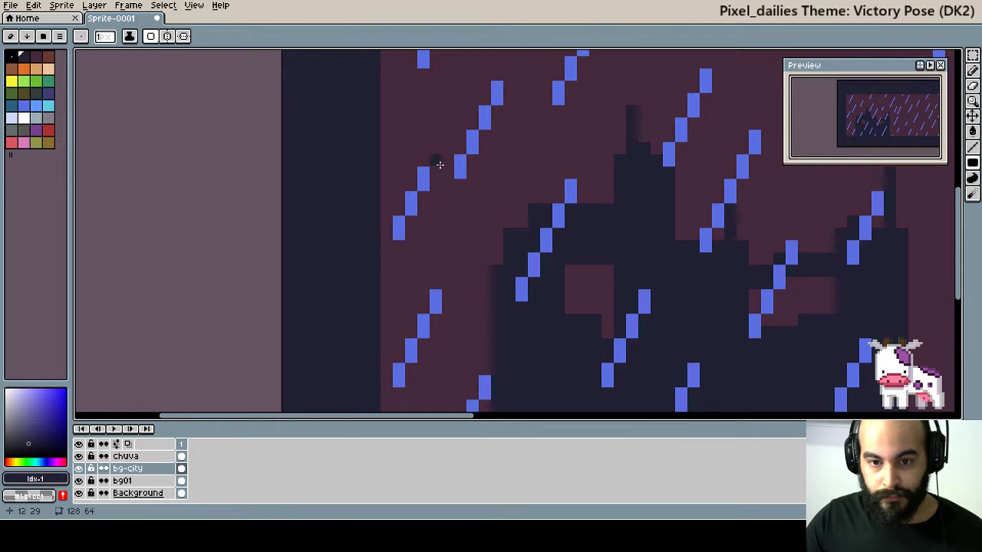
pyautogui.scroll(-2, 439, 165)
pyautogui.moveTo(418, 176); pyautogui.dragTo(438, 323)
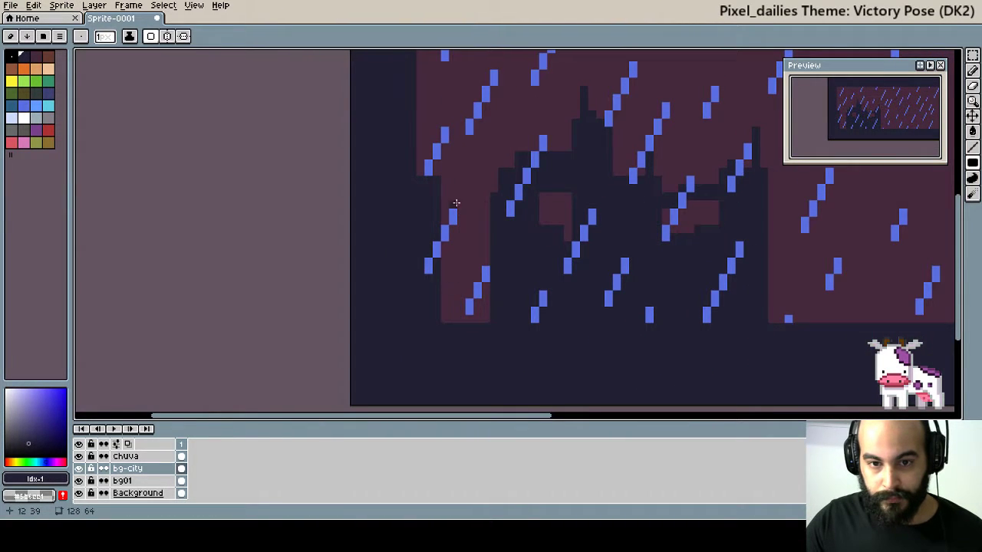
pyautogui.moveTo(450, 111); pyautogui.dragTo(487, 325)
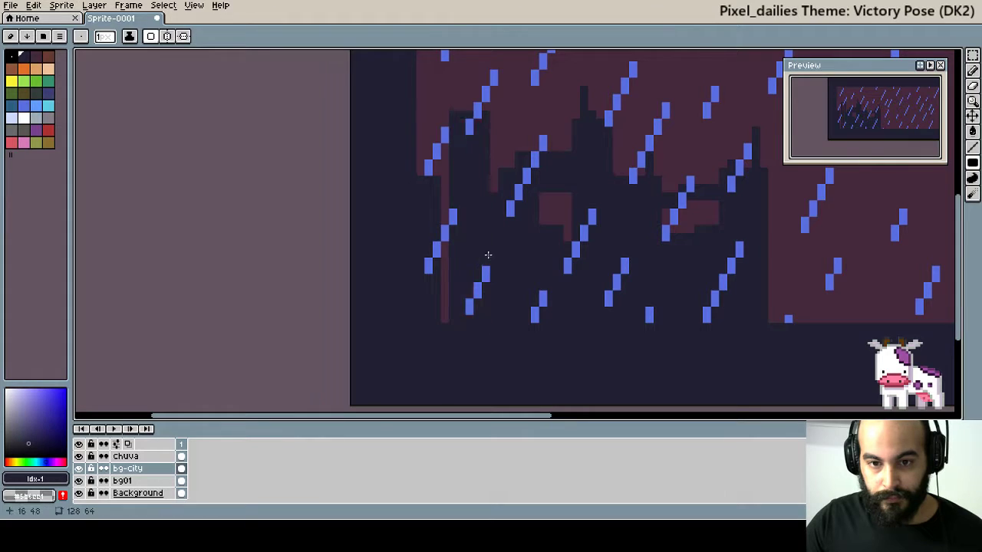
pyautogui.scroll(3, 452, 253)
pyautogui.hscroll(1, 442, 242)
pyautogui.moveTo(424, 211); pyautogui.dragTo(426, 135)
pyautogui.moveTo(420, 184); pyautogui.dragTo(419, 214)
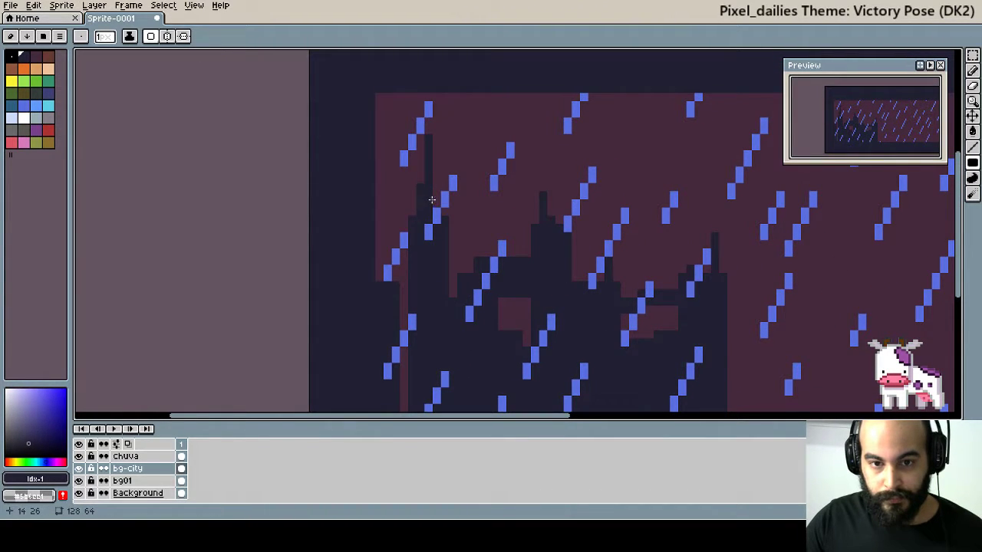
pyautogui.hscroll(3, 432, 200)
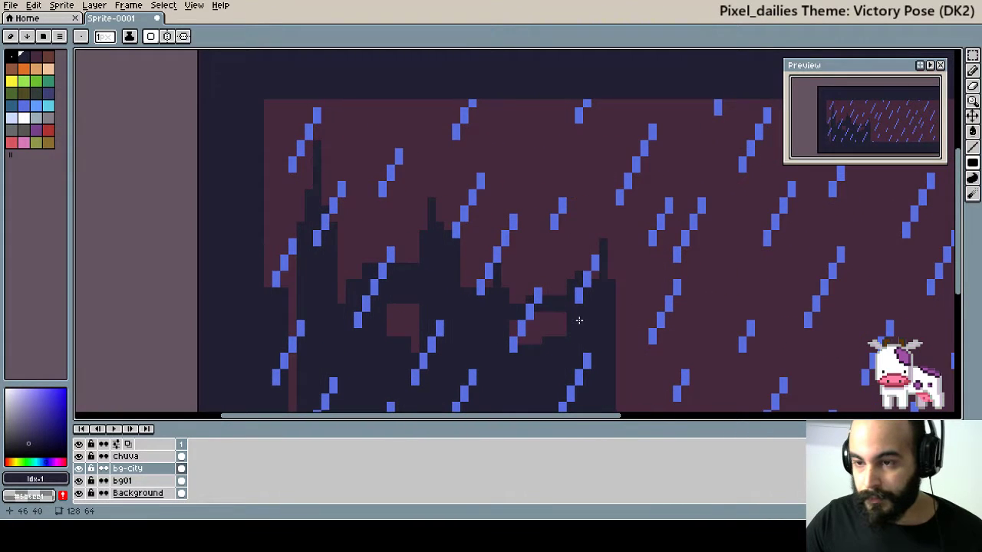
pyautogui.scroll(-1, 436, 281)
pyautogui.scroll(-1, 436, 280)
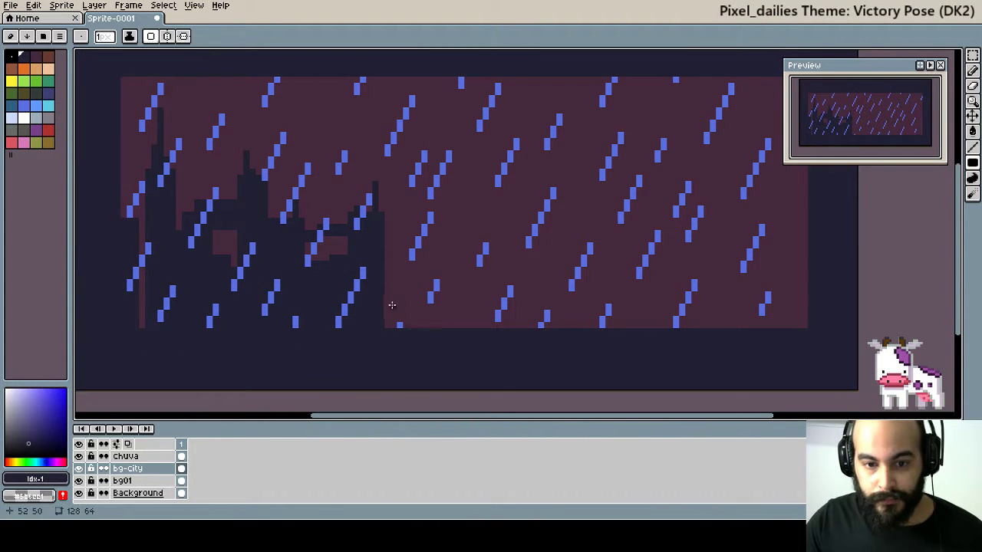
# Draw low dark buildings along the bottom plus a tall block and narrow tower.
pyautogui.moveTo(391, 305); pyautogui.dragTo(450, 329)
pyautogui.scroll(1, 373, 303)
pyautogui.scroll(1, 373, 303)
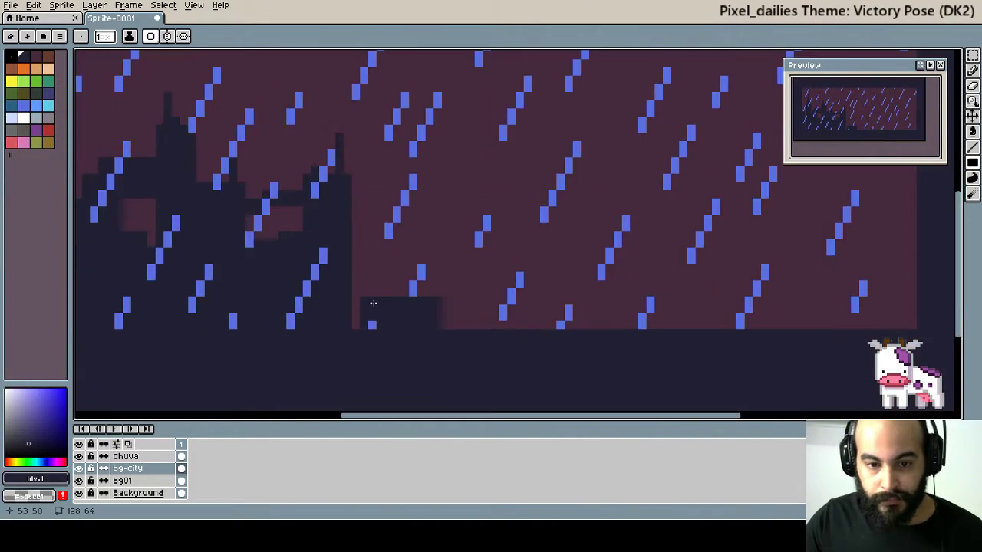
pyautogui.moveTo(372, 303)
pyautogui.mouseDown()
pyautogui.moveTo(384, 269)
pyautogui.moveTo(485, 332)
pyautogui.mouseUp()
pyautogui.moveTo(436, 233); pyautogui.dragTo(482, 328)
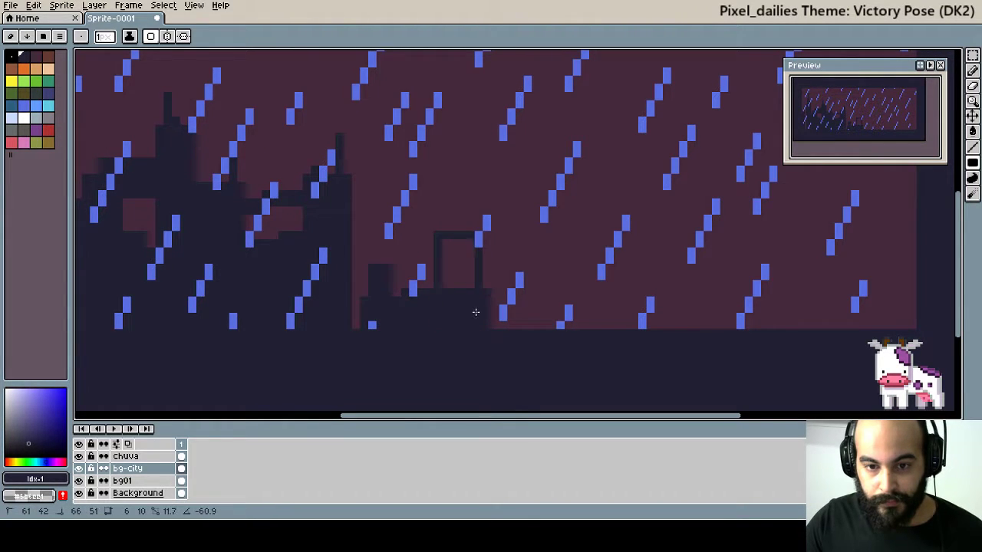
pyautogui.moveTo(538, 265); pyautogui.dragTo(492, 330)
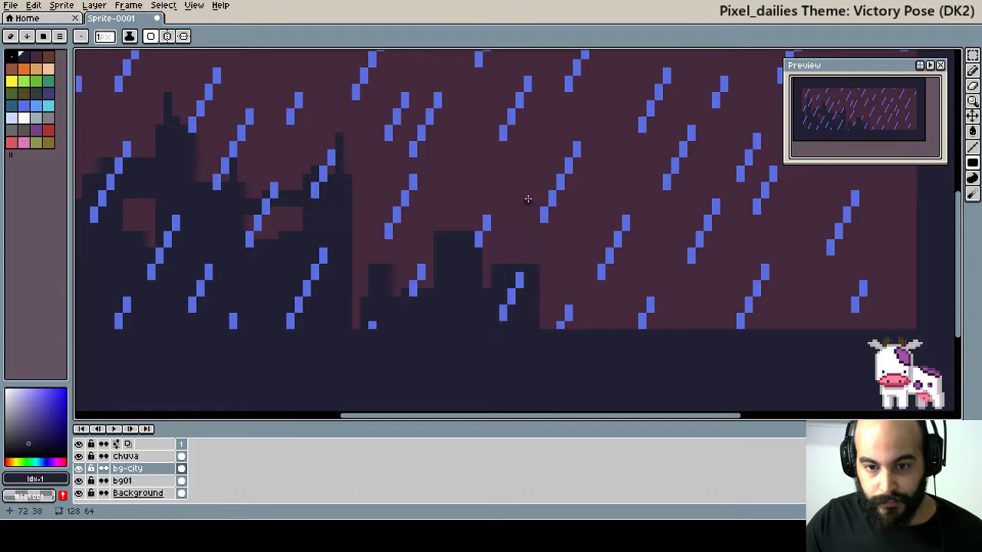
pyautogui.moveTo(516, 220); pyautogui.dragTo(514, 265)
pyautogui.moveTo(455, 230)
pyautogui.mouseDown()
pyautogui.moveTo(453, 192)
pyautogui.moveTo(458, 228)
pyautogui.mouseUp()
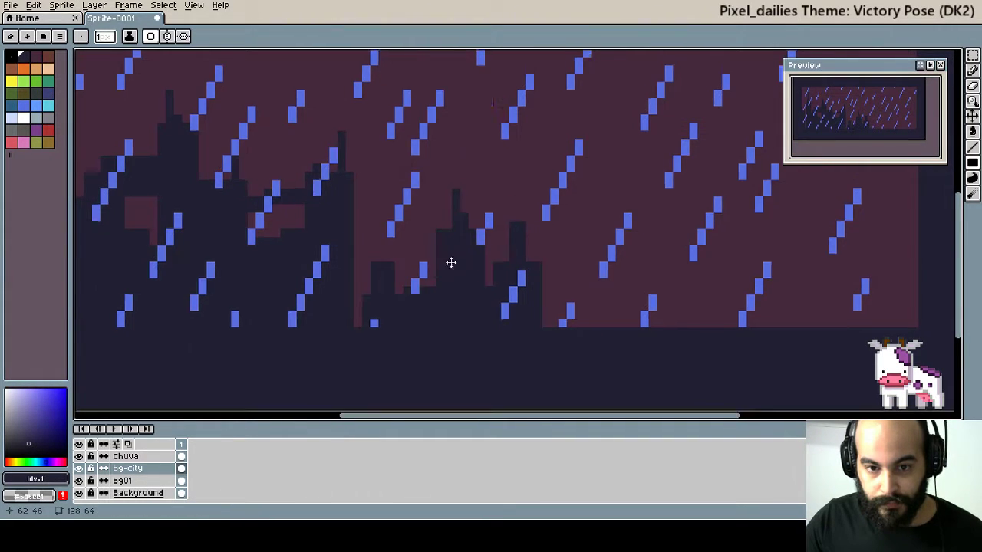
# Extend the dark skyline rightward with more buildings across the middle.
pyautogui.scroll(-1, 451, 262)
pyautogui.hscroll(-1, 437, 253)
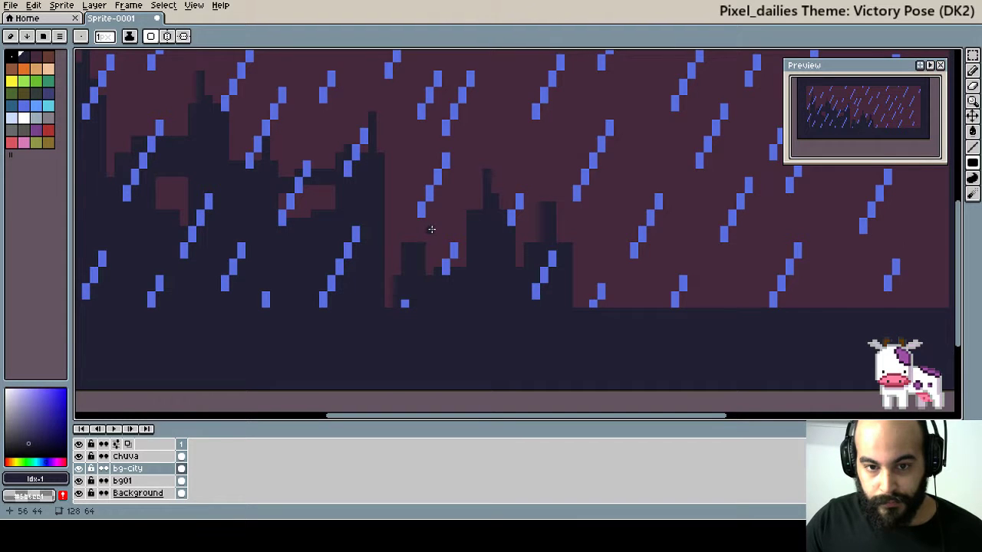
pyautogui.scroll(-1, 422, 219)
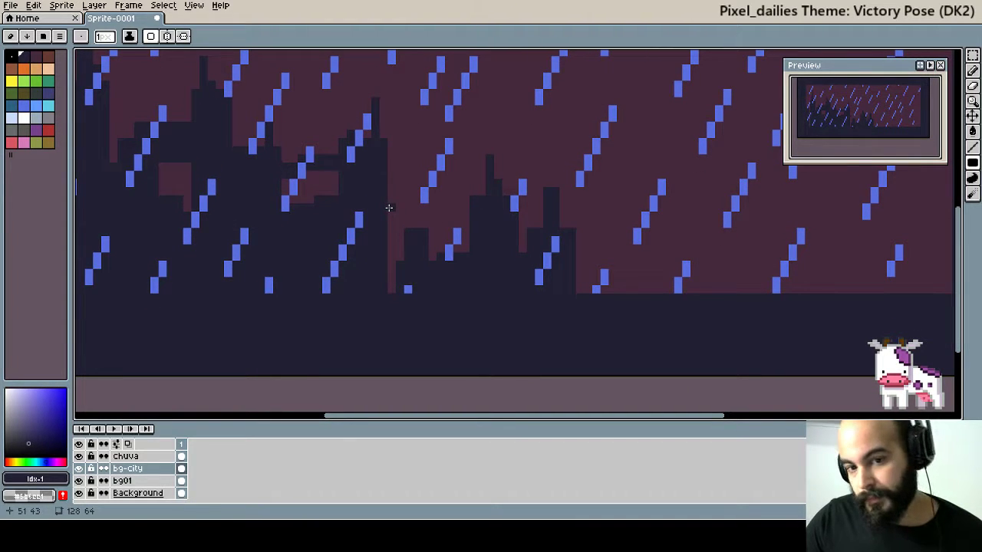
pyautogui.hscroll(1, 395, 230)
pyautogui.scroll(1, 399, 252)
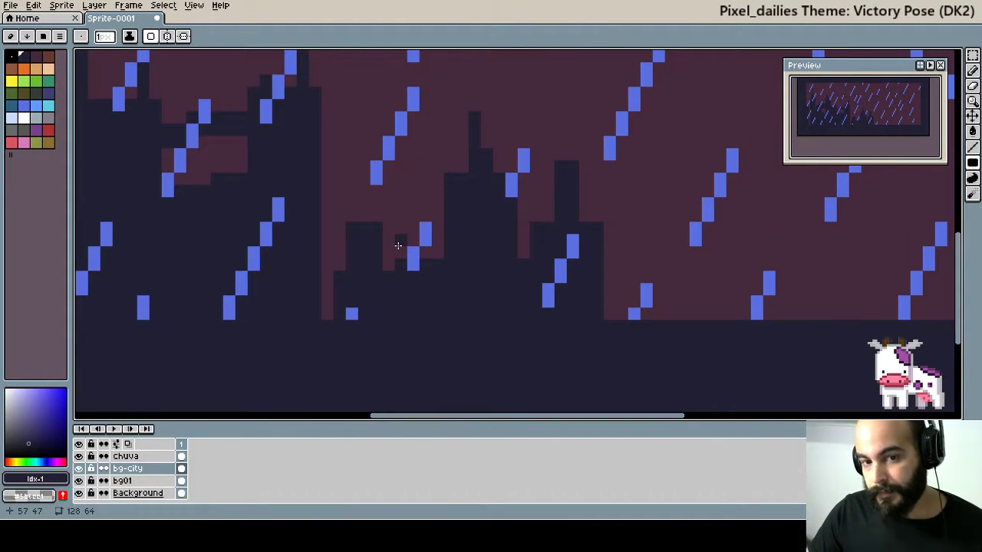
pyautogui.scroll(-1, 405, 238)
pyautogui.scroll(-1, 405, 238)
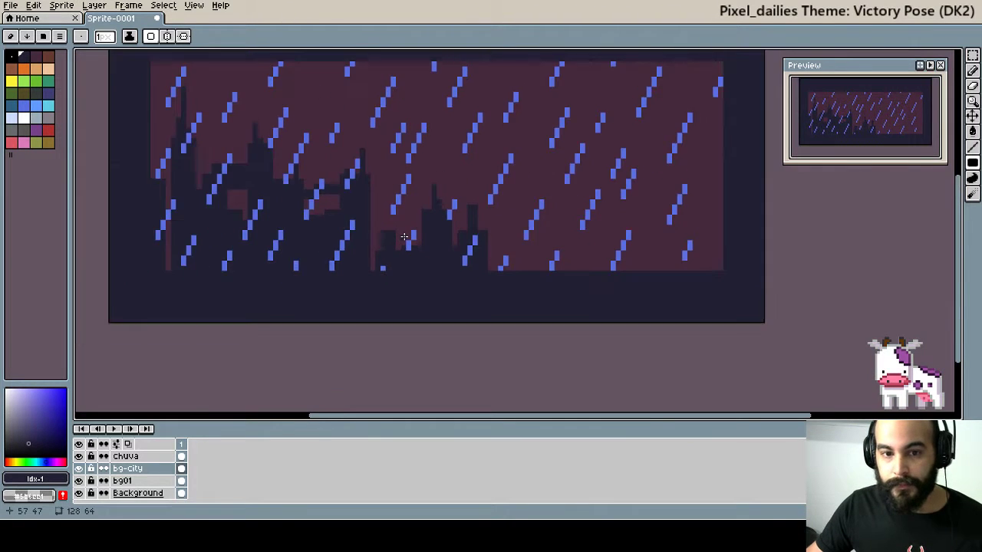
pyautogui.scroll(-1, 405, 237)
pyautogui.moveTo(388, 226); pyautogui.dragTo(394, 255)
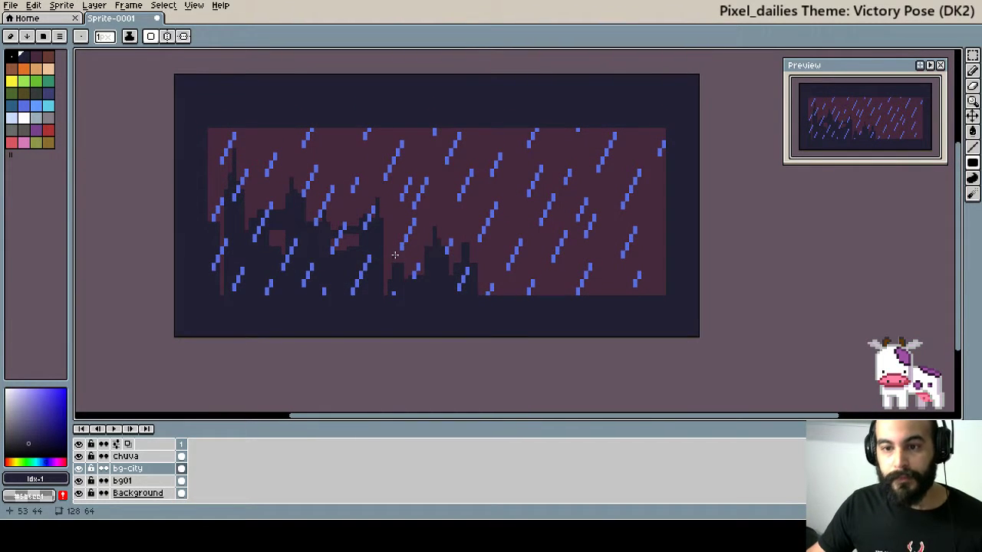
pyautogui.scroll(1, 344, 247)
pyautogui.scroll(2, 537, 280)
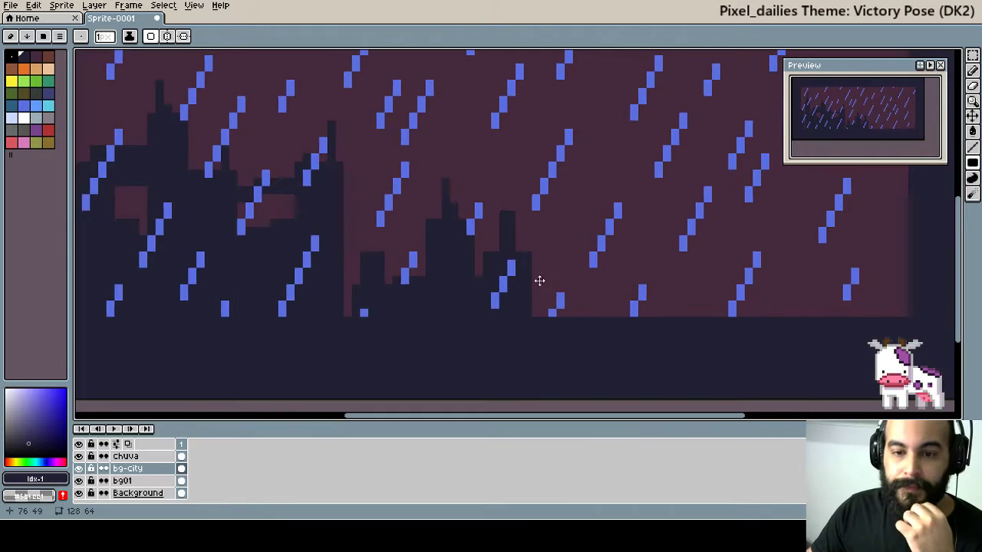
pyautogui.moveTo(513, 291); pyautogui.dragTo(507, 313)
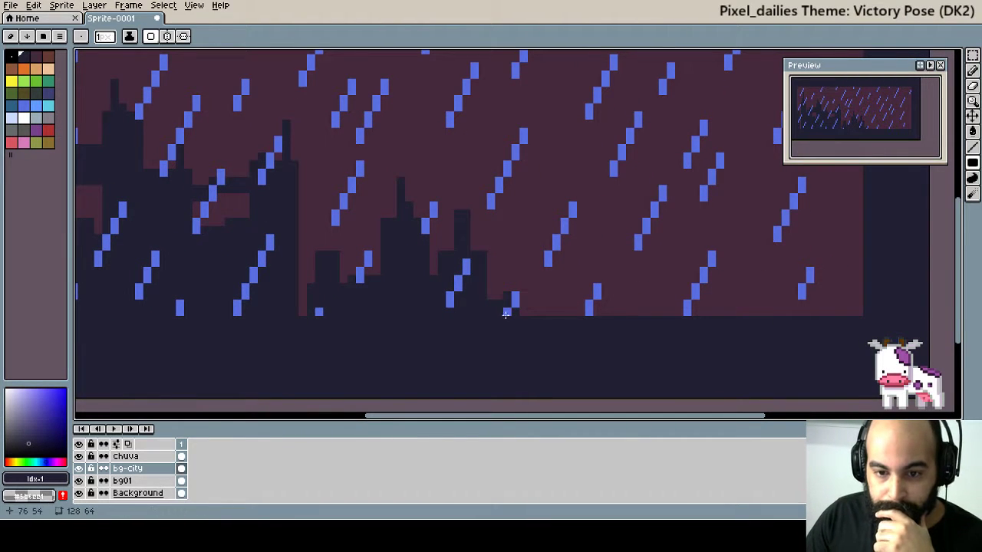
pyautogui.moveTo(522, 263); pyautogui.dragTo(528, 322)
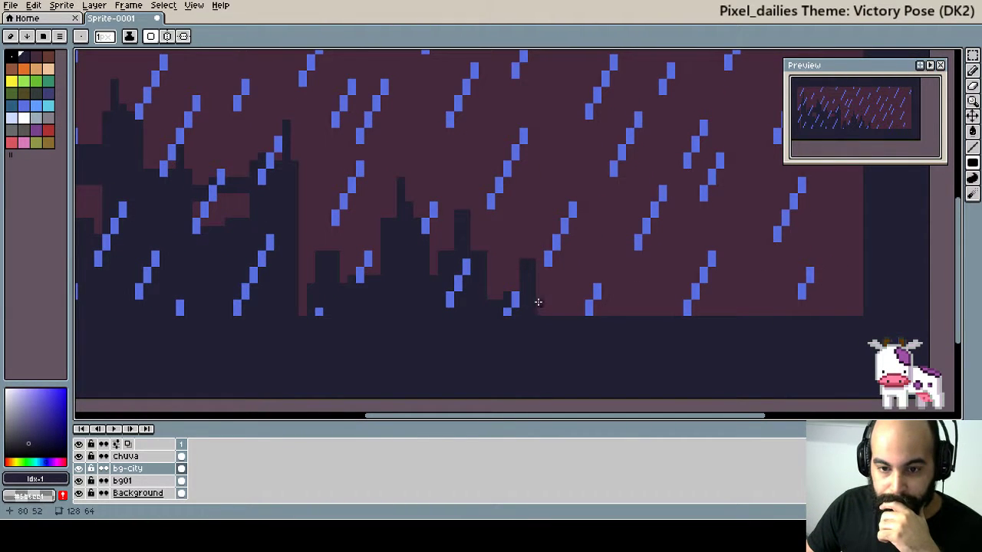
pyautogui.click(539, 305)
pyautogui.moveTo(542, 285)
pyautogui.mouseDown()
pyautogui.moveTo(557, 287)
pyautogui.moveTo(570, 309)
pyautogui.moveTo(563, 270)
pyautogui.moveTo(581, 309)
pyautogui.moveTo(605, 296)
pyautogui.moveTo(620, 311)
pyautogui.moveTo(595, 275)
pyautogui.moveTo(627, 316)
pyautogui.moveTo(639, 260)
pyautogui.moveTo(629, 316)
pyautogui.mouseUp()
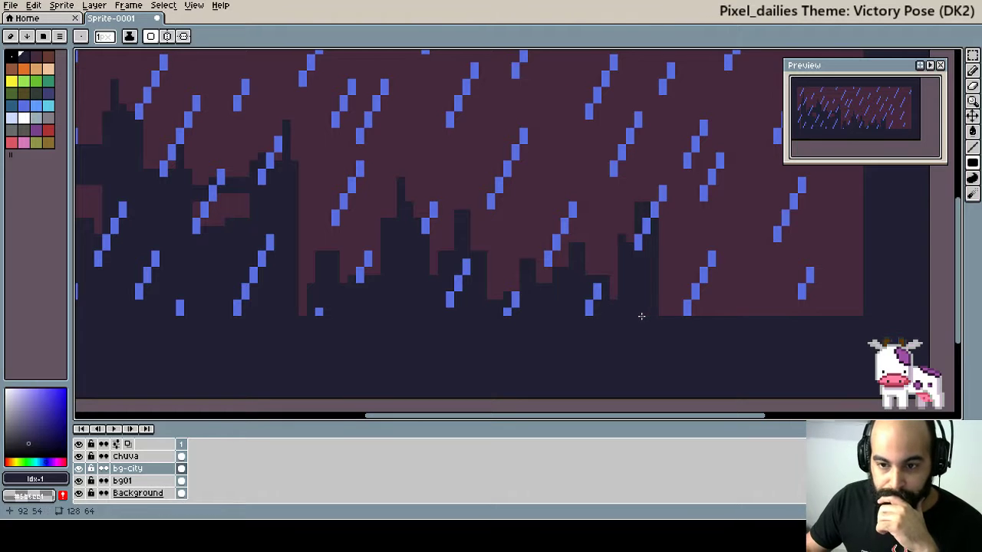
# Draw a grey stepped rooftop block in the lower-right corner.
pyautogui.moveTo(657, 302); pyautogui.dragTo(605, 331)
pyautogui.scroll(-2, 537, 322)
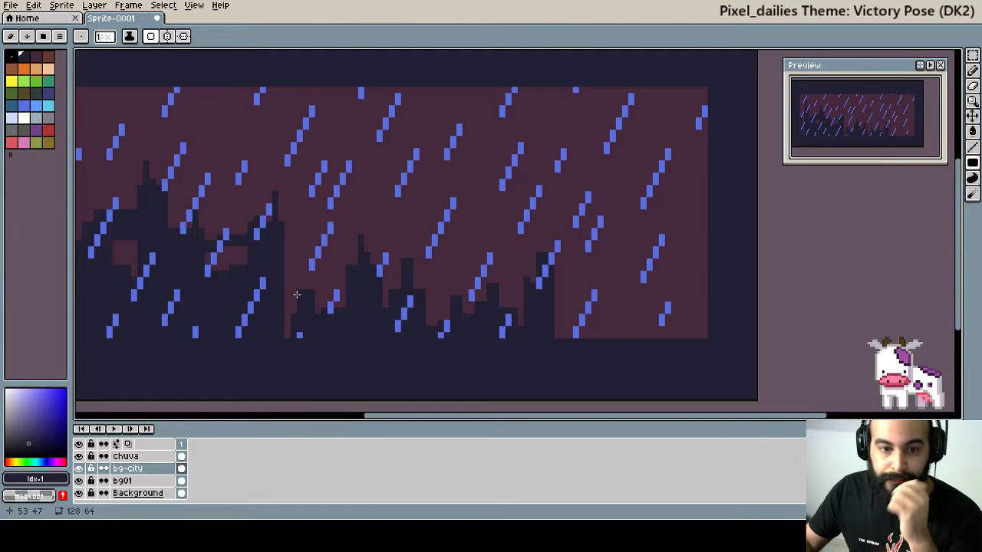
pyautogui.scroll(1, 408, 312)
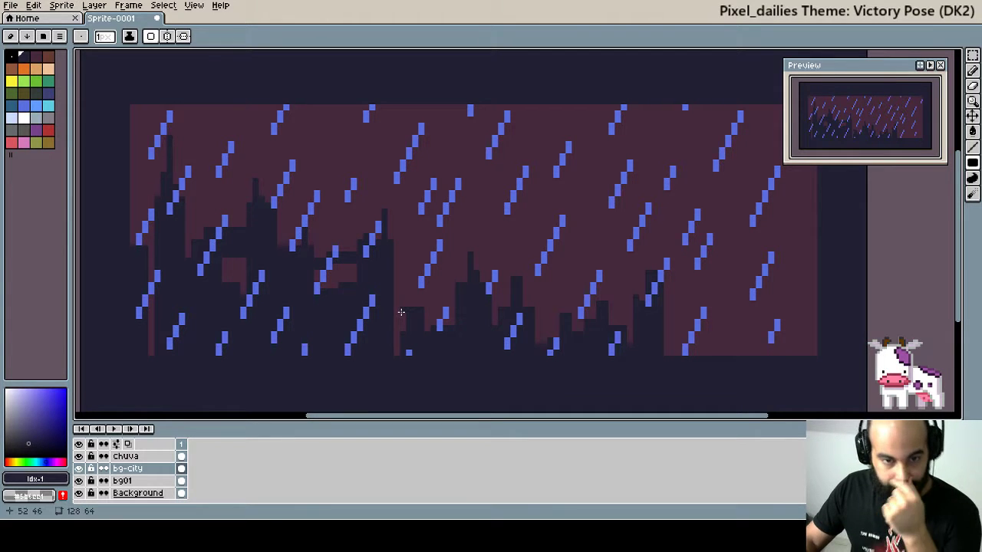
pyautogui.moveTo(405, 314); pyautogui.dragTo(406, 287)
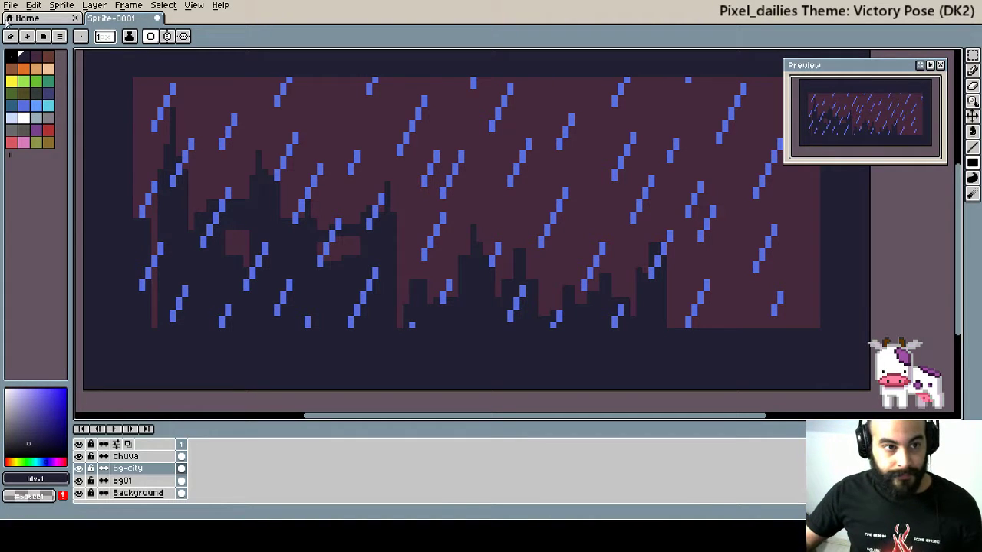
pyautogui.moveTo(840, 341); pyautogui.dragTo(758, 329)
pyautogui.scroll(2, 710, 292)
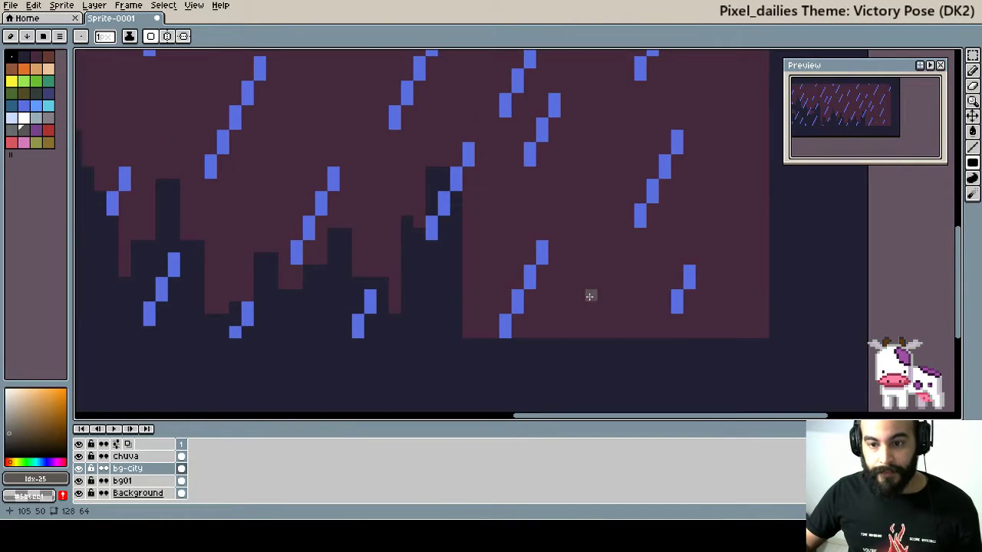
pyautogui.moveTo(571, 344)
pyautogui.mouseDown()
pyautogui.moveTo(757, 283)
pyautogui.moveTo(685, 257)
pyautogui.moveTo(686, 291)
pyautogui.mouseUp()
pyautogui.scroll(-1, 752, 299)
# Eyedrop the dark skyline colour and draw a thin vertical post left of the grey rooftop block.
pyautogui.scroll(-1, 694, 318)
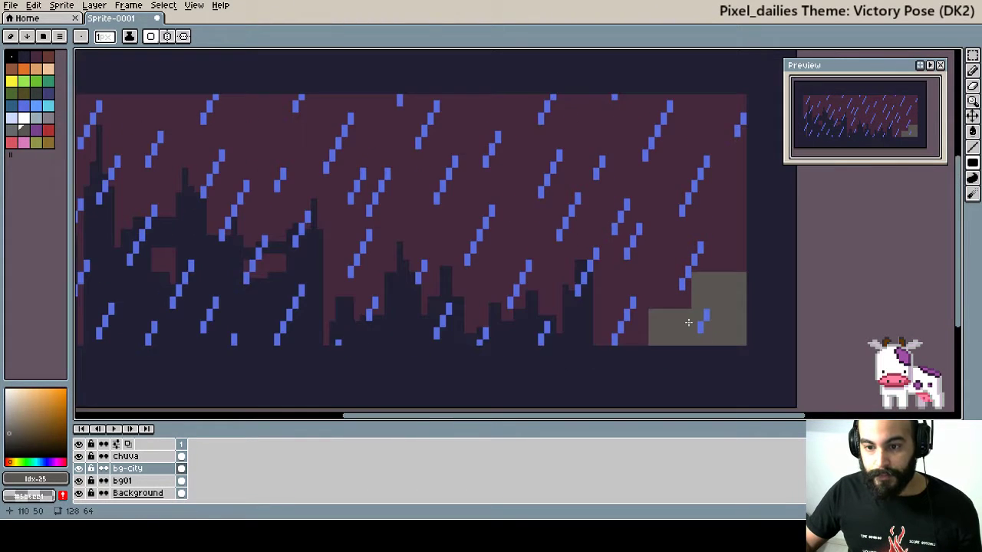
pyautogui.scroll(2, 652, 338)
pyautogui.moveTo(653, 338)
pyautogui.mouseDown()
pyautogui.moveTo(680, 319)
pyautogui.moveTo(631, 335)
pyautogui.moveTo(628, 321)
pyautogui.mouseUp()
pyautogui.scroll(-3, 665, 349)
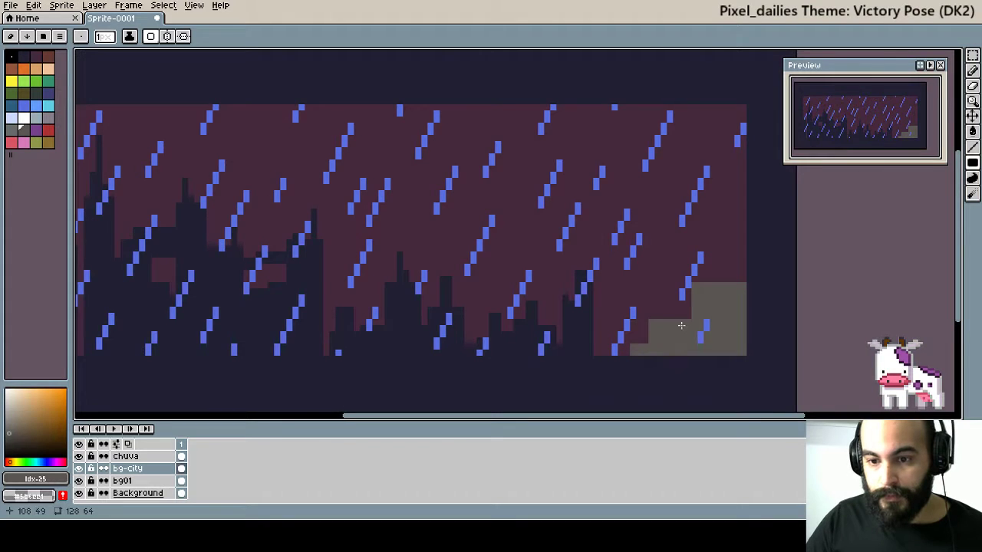
pyautogui.scroll(1, 681, 325)
pyautogui.scroll(1, 620, 306)
pyautogui.scroll(-2, 590, 337)
pyautogui.scroll(1, 605, 297)
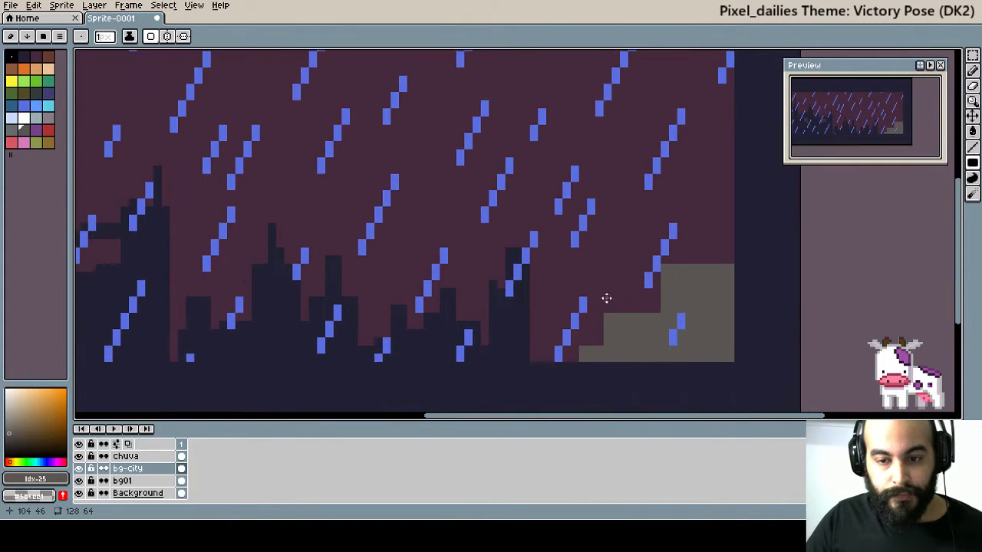
pyautogui.press('i')
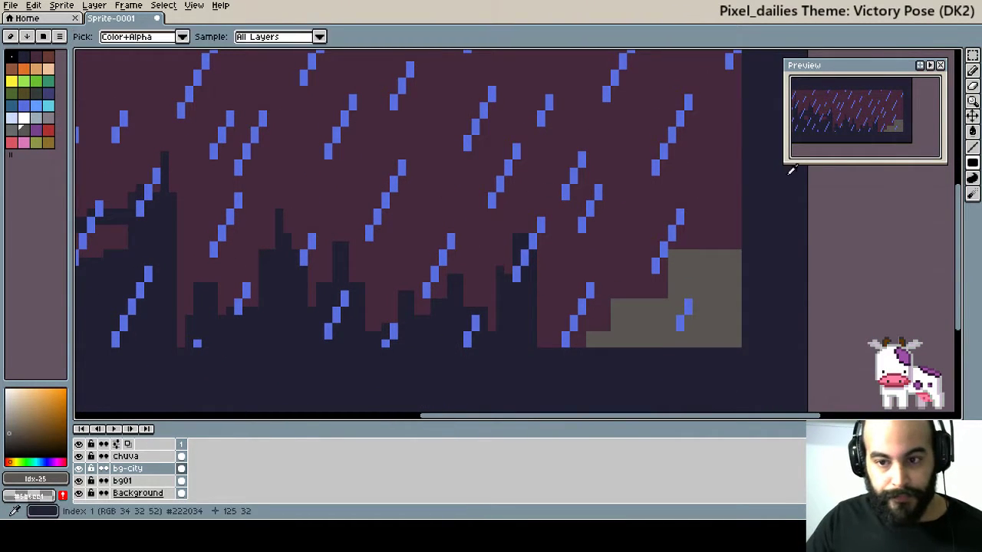
pyautogui.click(792, 202)
pyautogui.press('b')
pyautogui.scroll(1, 587, 322)
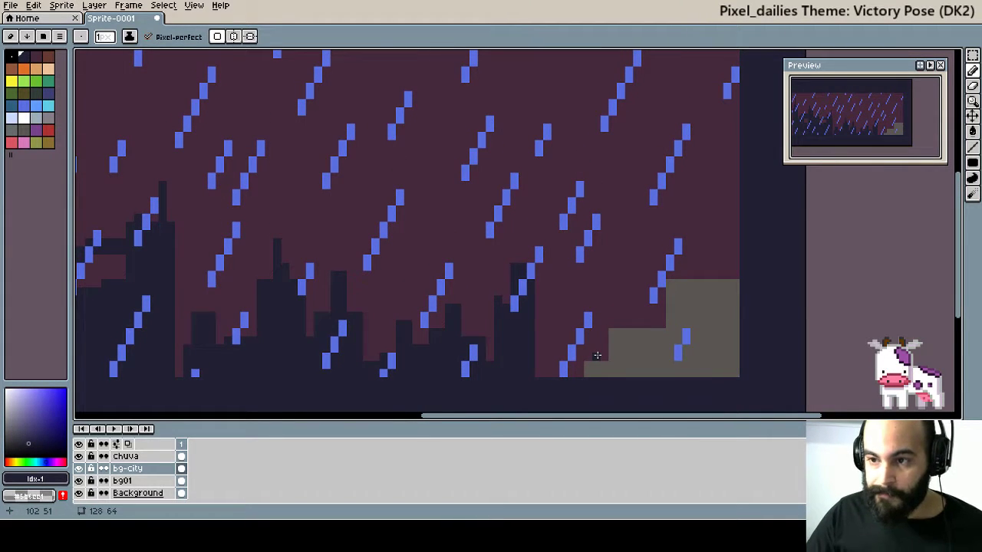
pyautogui.click(596, 355)
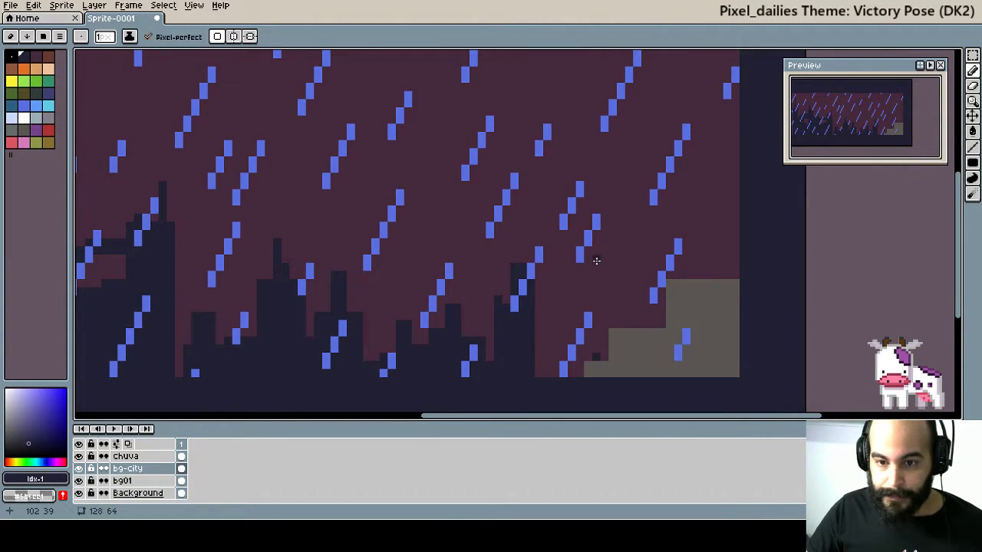
pyautogui.keyDown('shift'); pyautogui.click(595, 263); pyautogui.keyUp('shift')
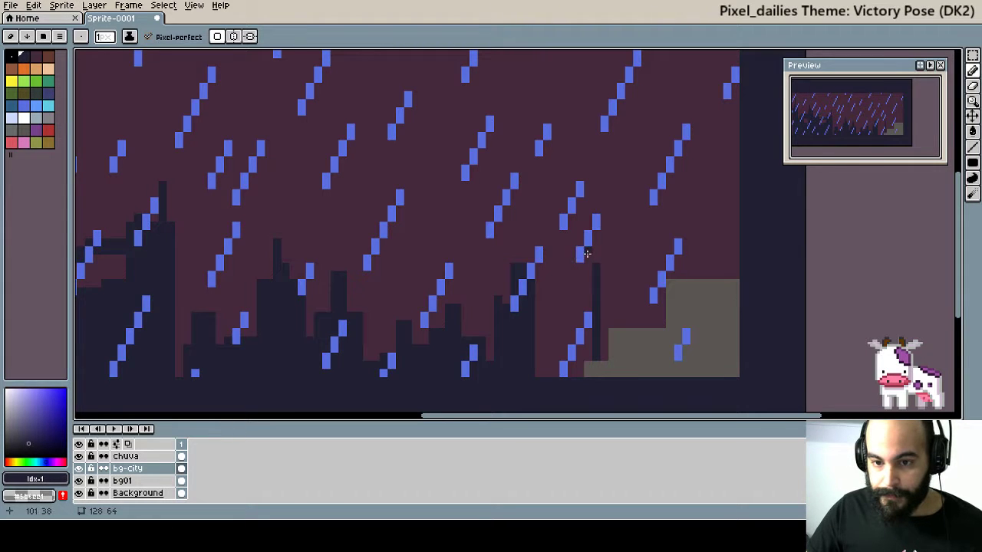
pyautogui.scroll(1, 596, 253)
pyautogui.scroll(1, 591, 261)
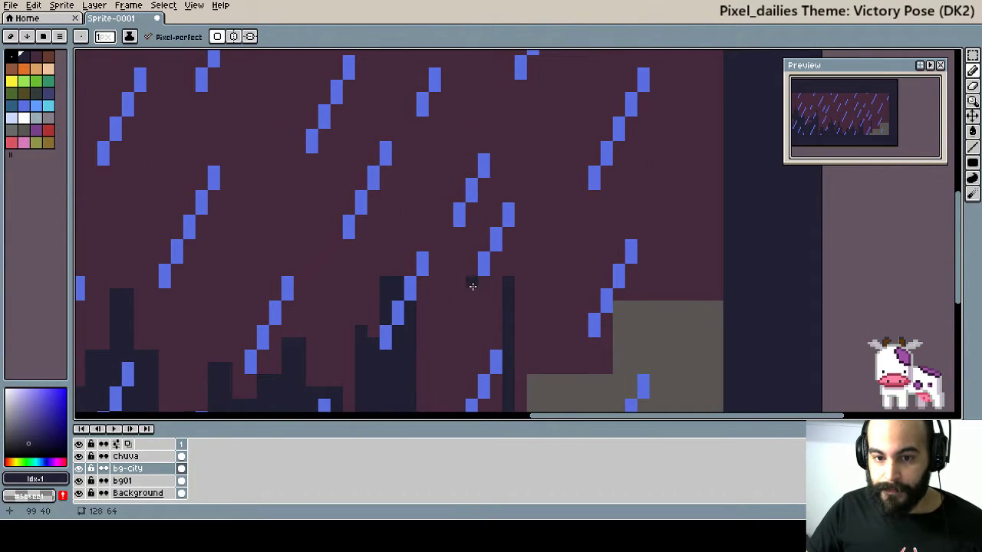
# Draw a dark diagonal railing line and shift it up a few pixels.
pyautogui.click(972, 147)
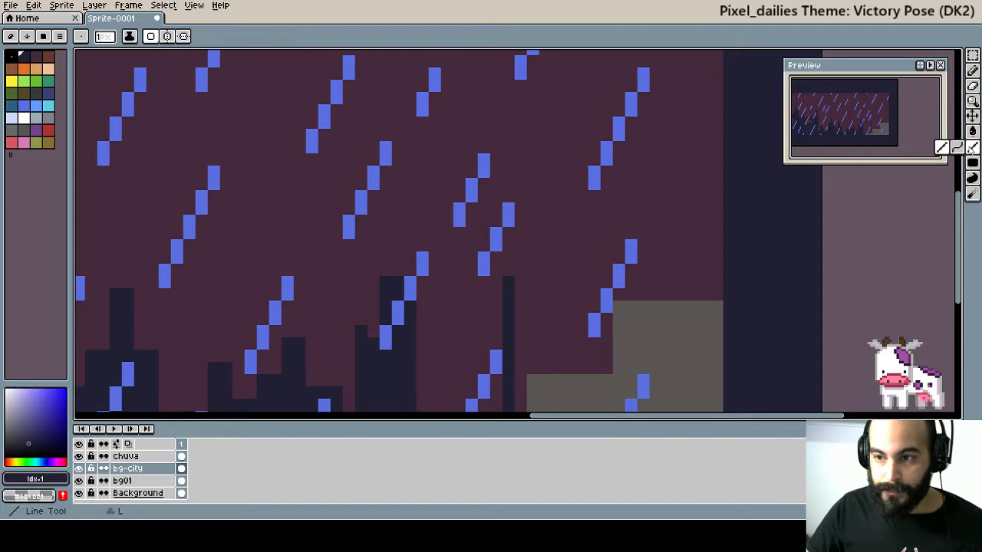
pyautogui.moveTo(479, 280); pyautogui.dragTo(663, 194)
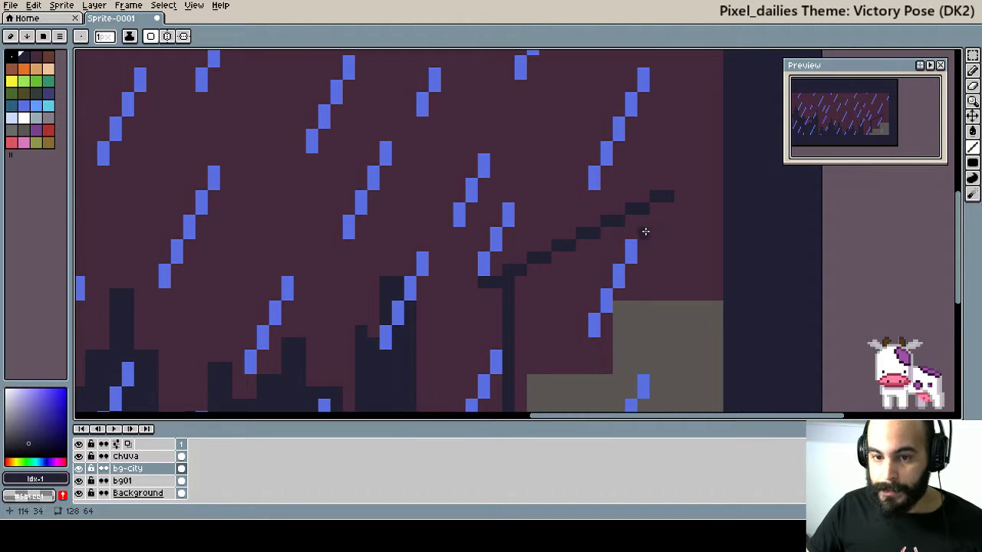
pyautogui.press('m')
pyautogui.moveTo(422, 182); pyautogui.dragTo(682, 296)
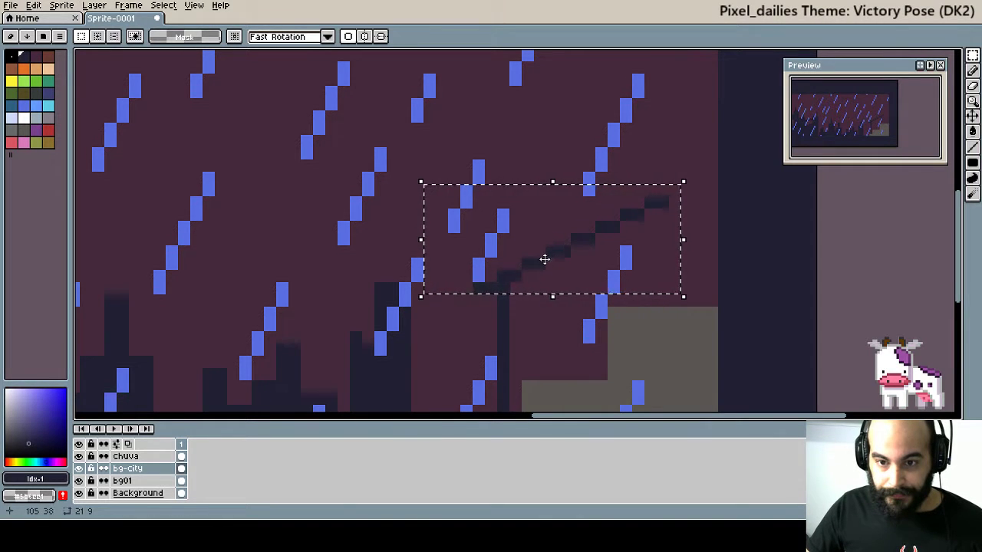
pyautogui.moveTo(540, 253); pyautogui.dragTo(540, 213)
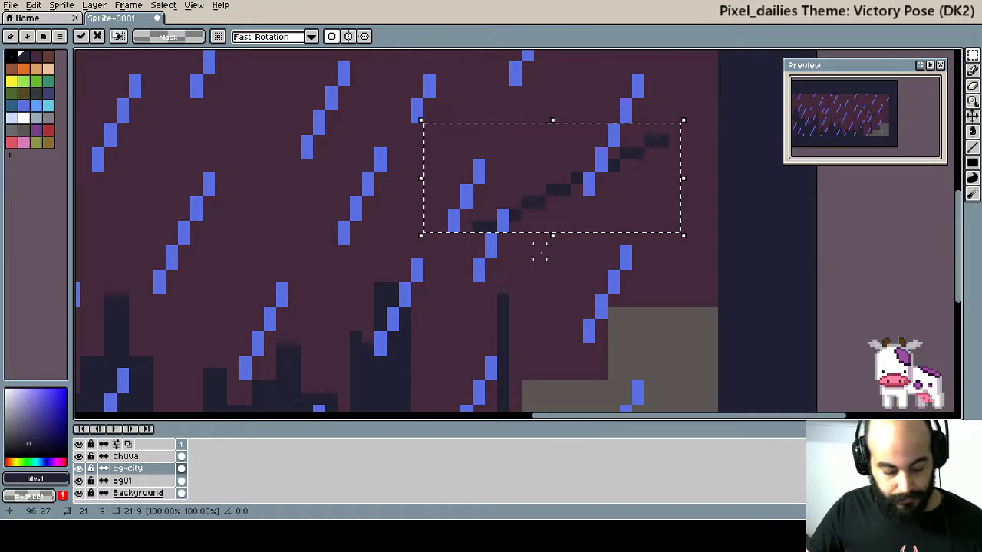
pyautogui.hotkey('ctrl', 'd')
pyautogui.press('b')
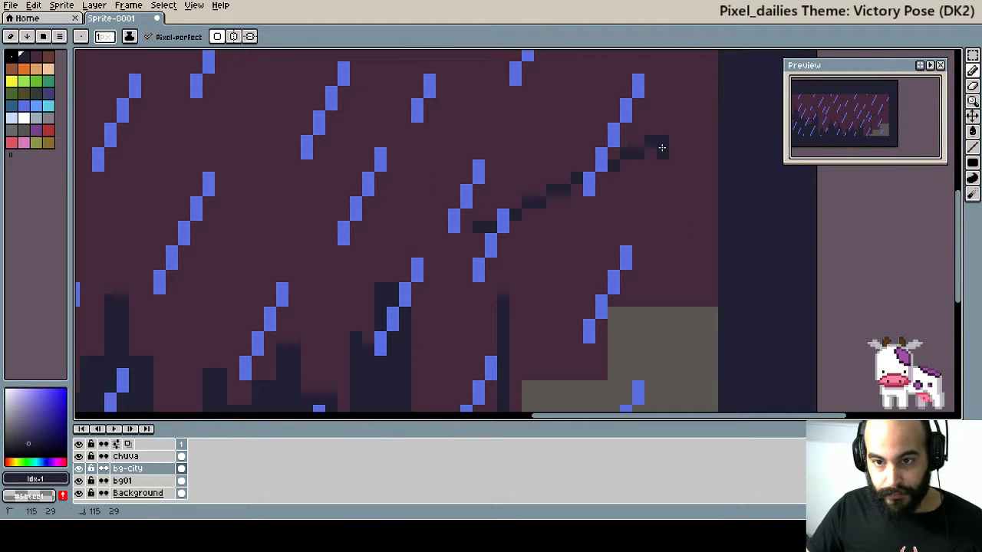
# Draw a taller dark post down to the grey block, a right ledge, and a second post.
pyautogui.moveTo(661, 147); pyautogui.dragTo(659, 310)
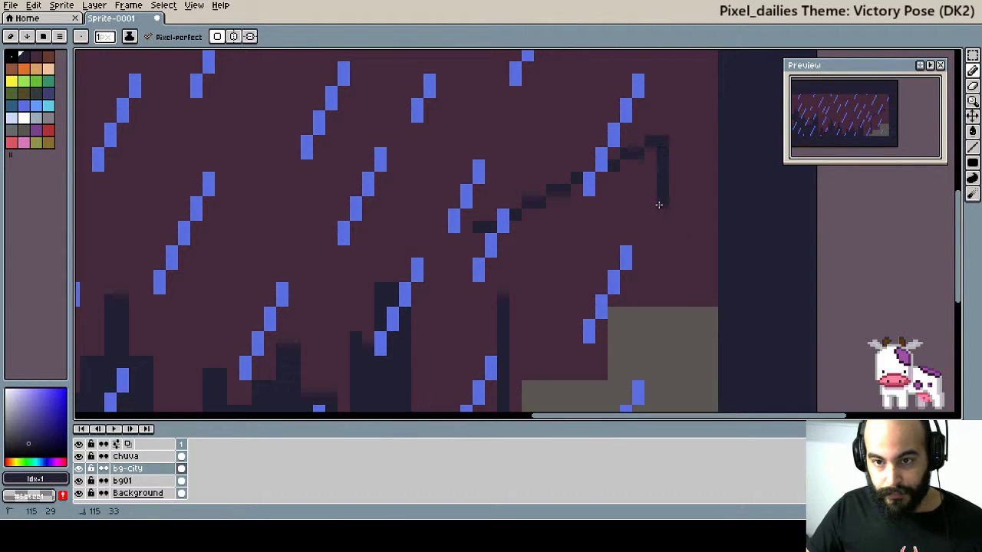
pyautogui.click(670, 142)
pyautogui.moveTo(685, 129); pyautogui.dragTo(708, 125)
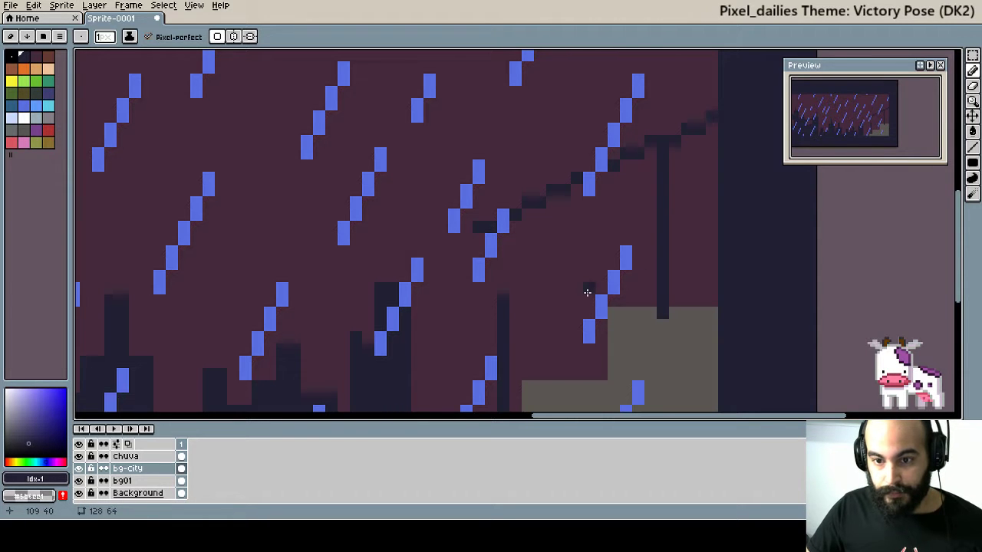
pyautogui.moveTo(588, 287); pyautogui.dragTo(641, 204)
pyautogui.scroll(2, 601, 333)
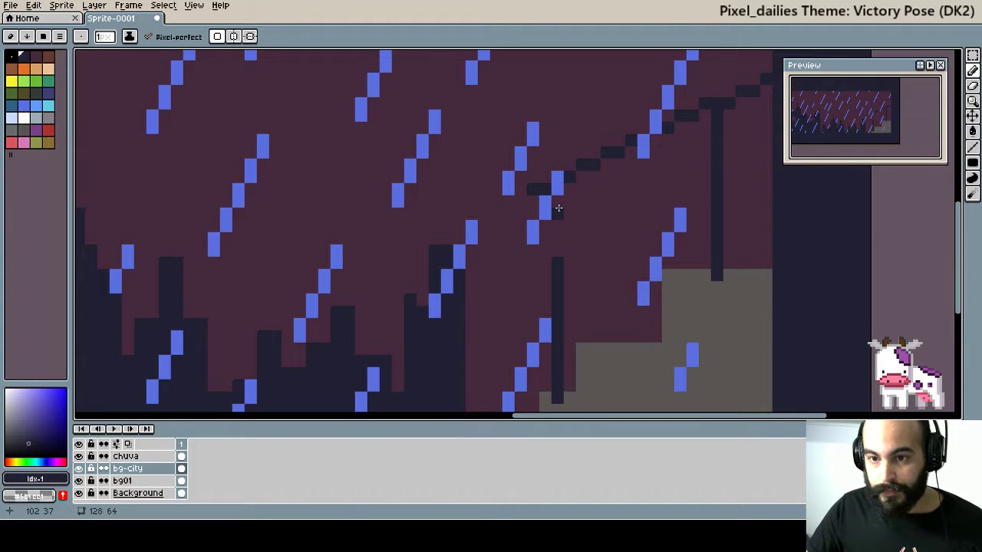
pyautogui.moveTo(558, 218); pyautogui.dragTo(558, 243)
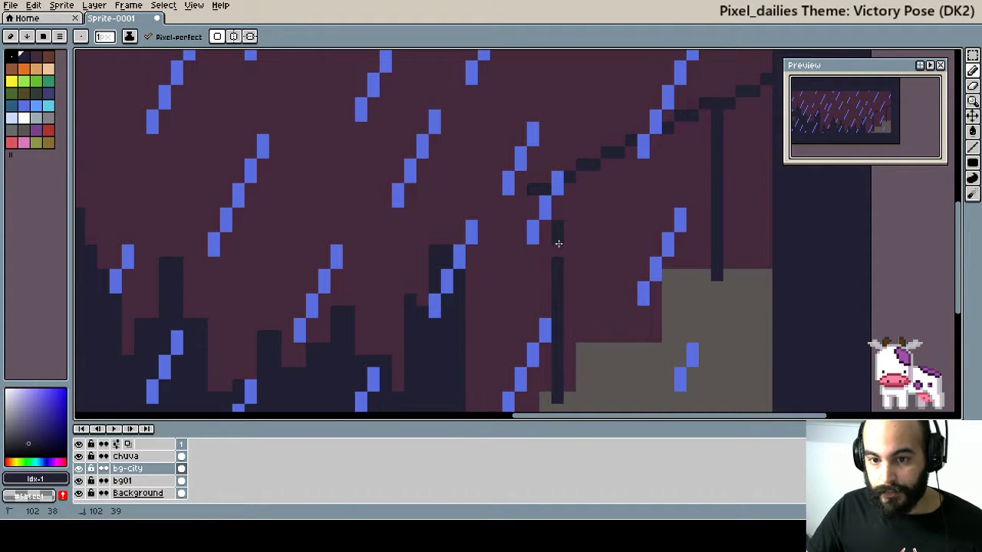
pyautogui.click(557, 203)
pyautogui.scroll(1, 649, 259)
pyautogui.hscroll(1, 648, 258)
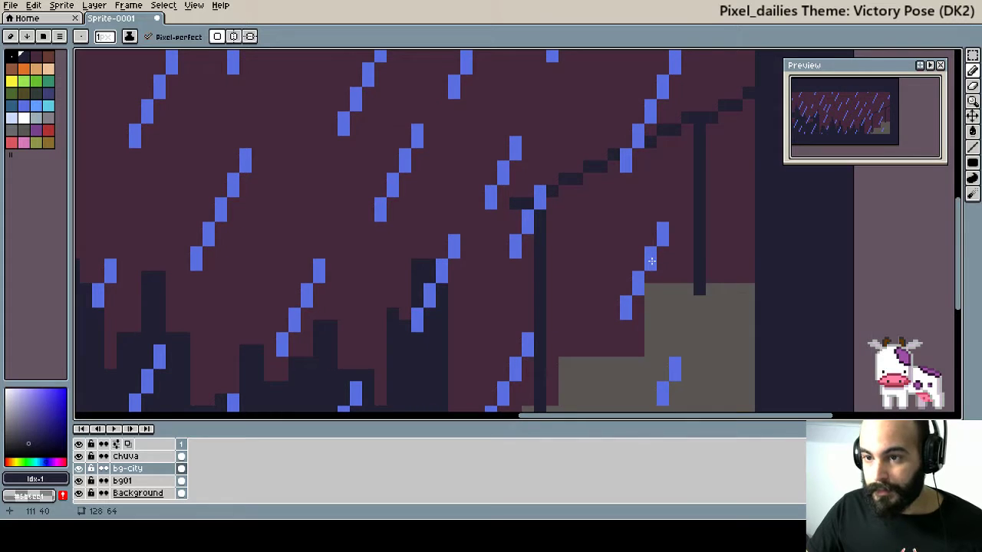
pyautogui.scroll(-1, 650, 260)
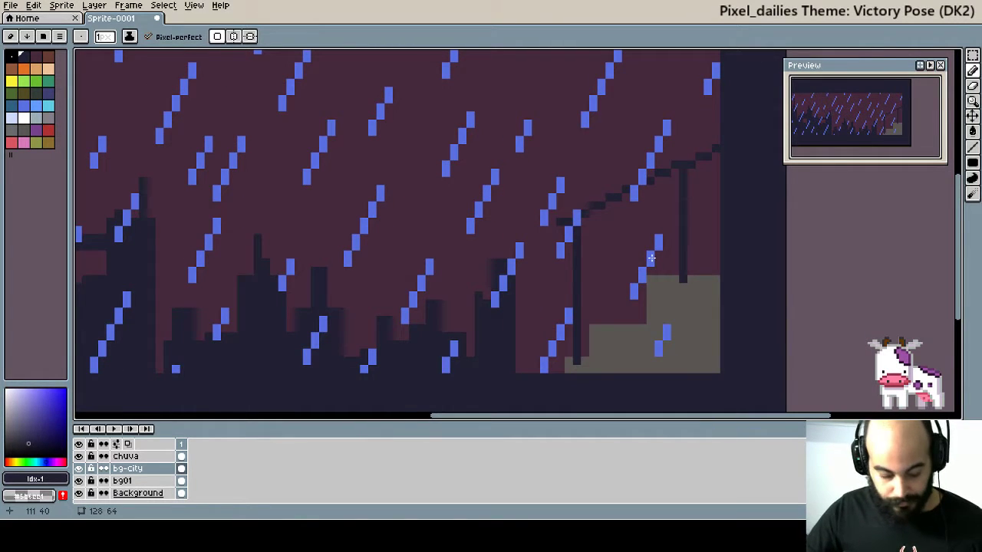
# Select the upper railing section and move it down into place.
pyautogui.press('m')
pyautogui.moveTo(492, 105)
pyautogui.mouseDown()
pyautogui.moveTo(724, 206)
pyautogui.moveTo(754, 235)
pyautogui.mouseUp()
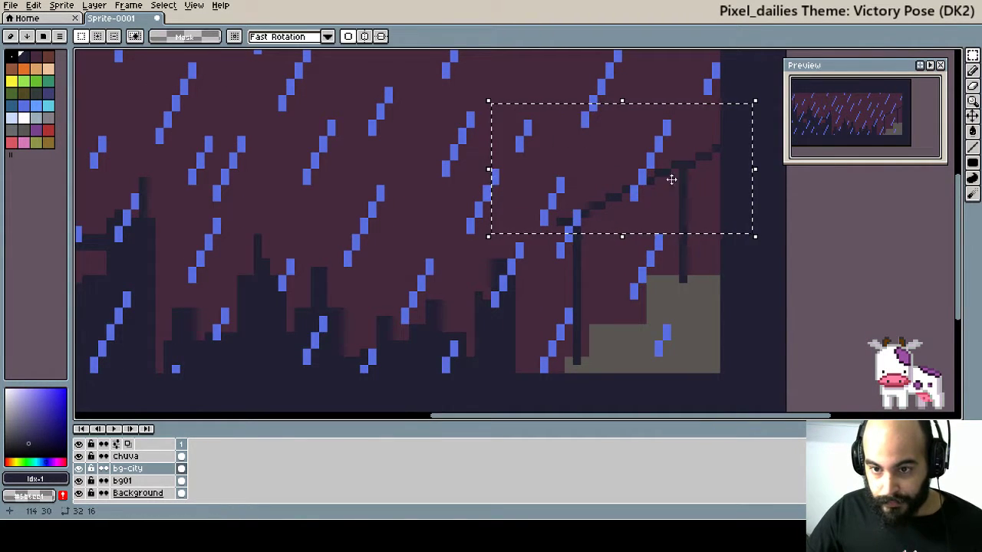
pyautogui.moveTo(679, 168); pyautogui.dragTo(680, 188)
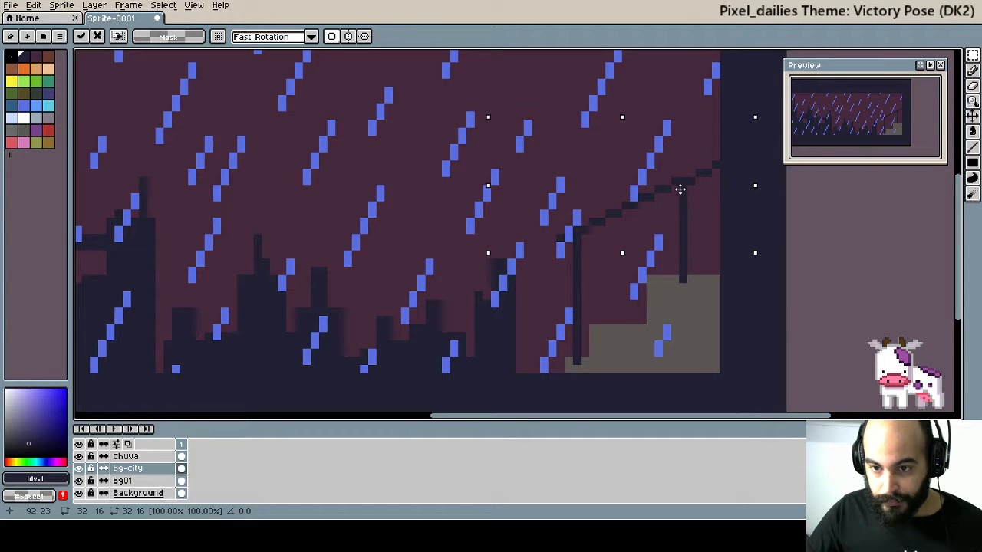
pyautogui.hotkey('ctrl', 'd')
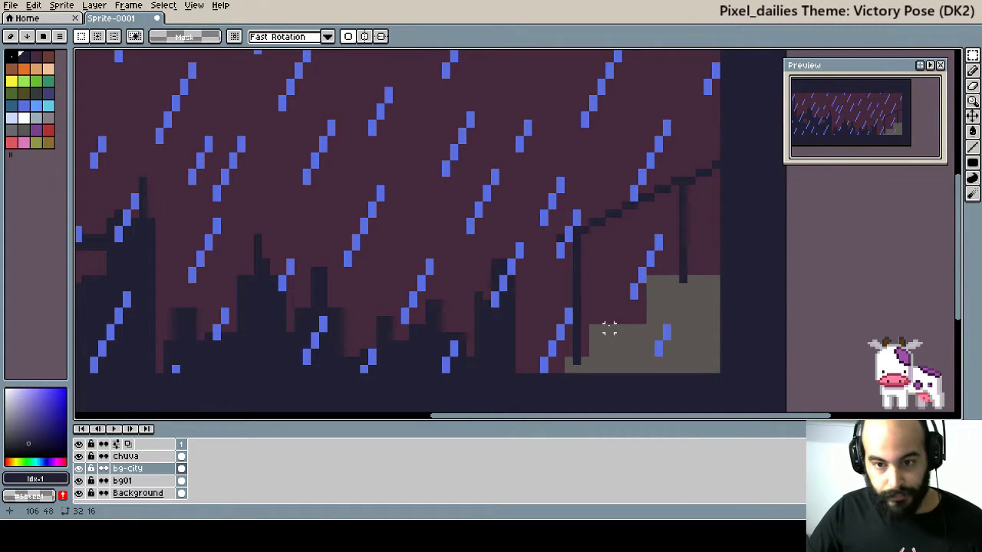
pyautogui.press('b')
pyautogui.scroll(1, 595, 270)
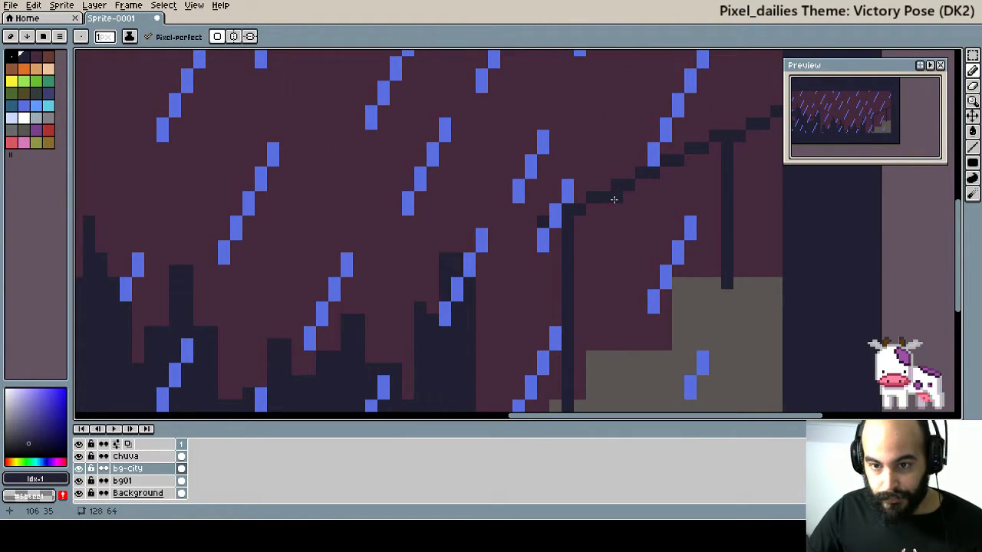
# Undo a stray vertical post and add a dark pixel at the railing's left end.
pyautogui.moveTo(610, 198)
pyautogui.mouseDown()
pyautogui.moveTo(617, 348)
pyautogui.moveTo(639, 289)
pyautogui.moveTo(616, 178)
pyautogui.mouseUp()
pyautogui.hotkey('ctrl', 'z')
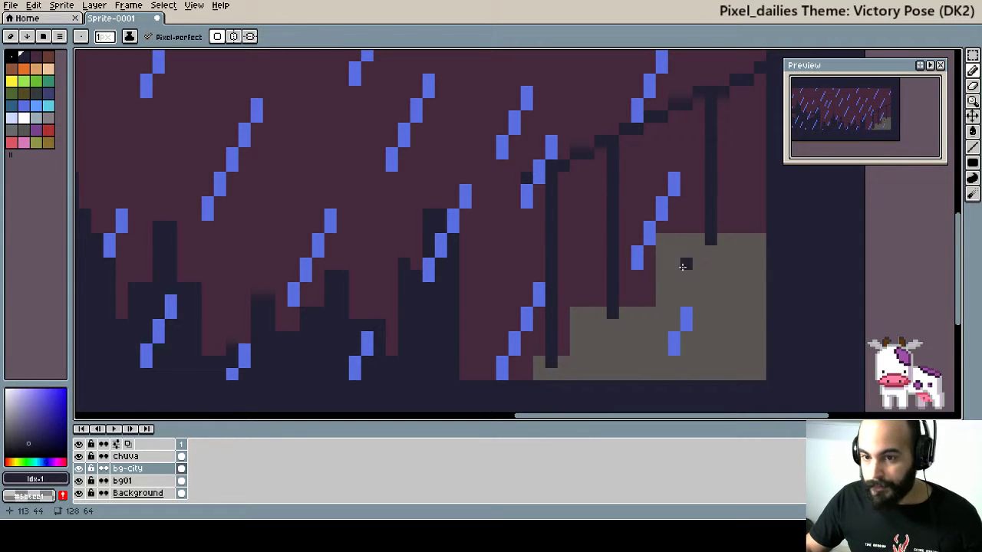
pyautogui.moveTo(686, 266); pyautogui.dragTo(675, 274)
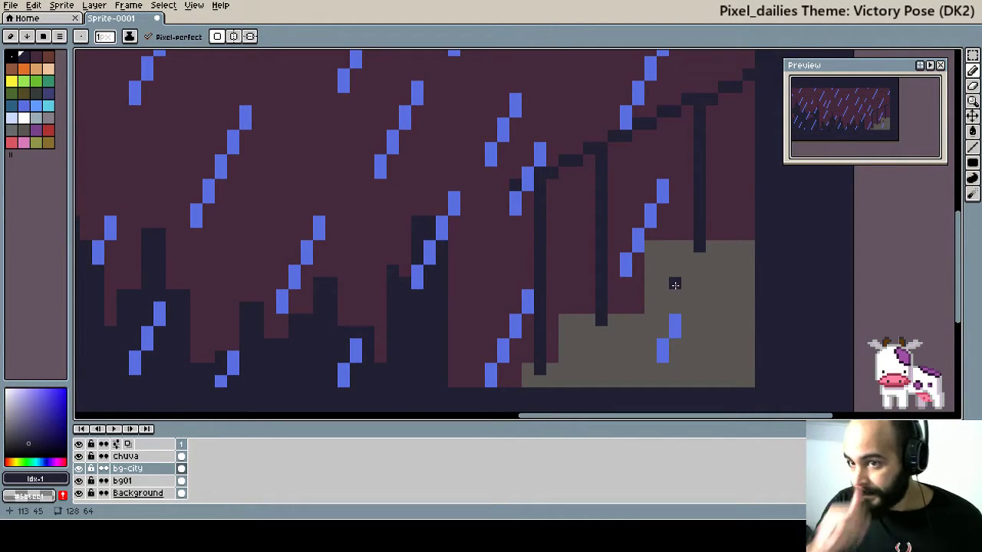
pyautogui.moveTo(520, 206)
pyautogui.mouseDown()
pyautogui.moveTo(520, 245)
pyautogui.moveTo(483, 252)
pyautogui.mouseUp()
pyautogui.scroll(1, 517, 253)
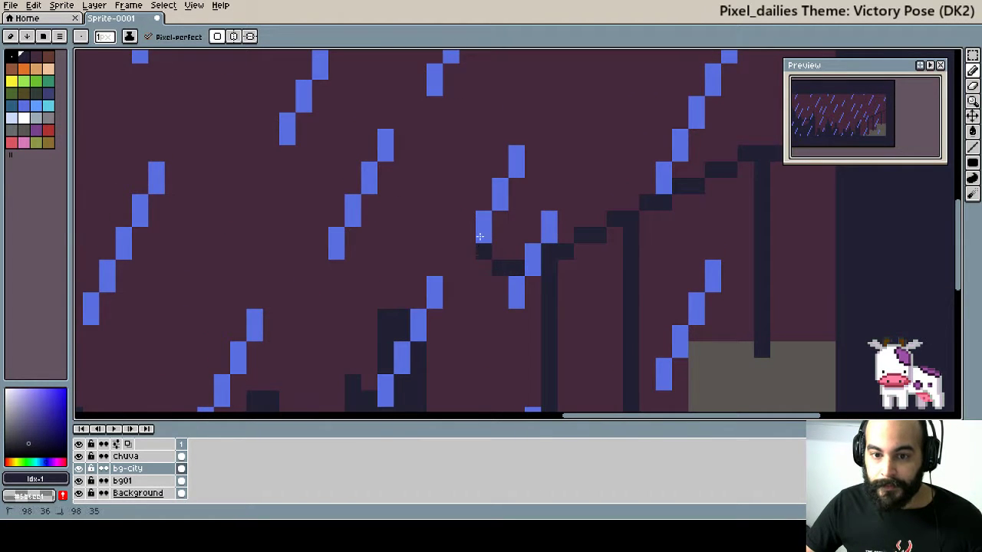
pyautogui.click(500, 220)
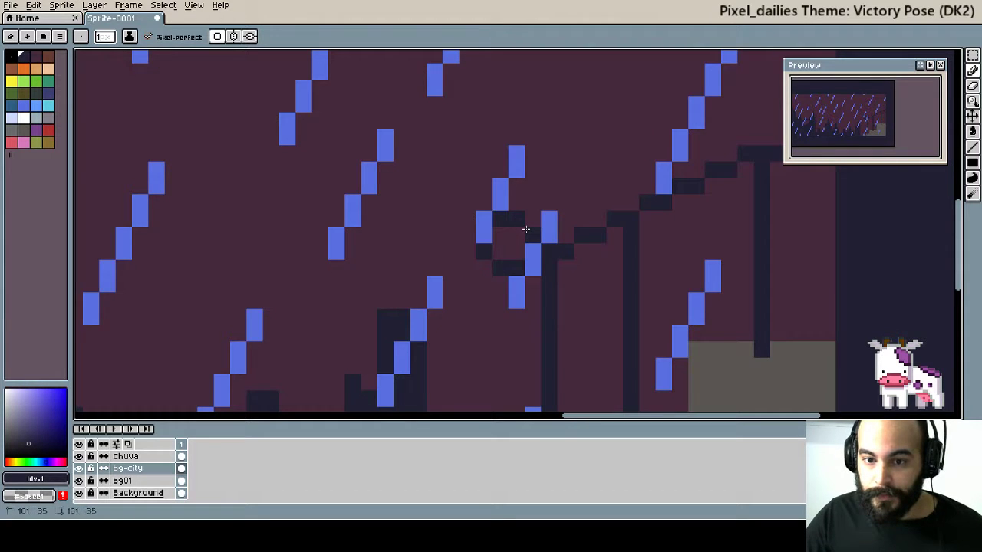
# Extend the dark top rail diagonally up toward the right.
pyautogui.hscroll(1, 649, 272)
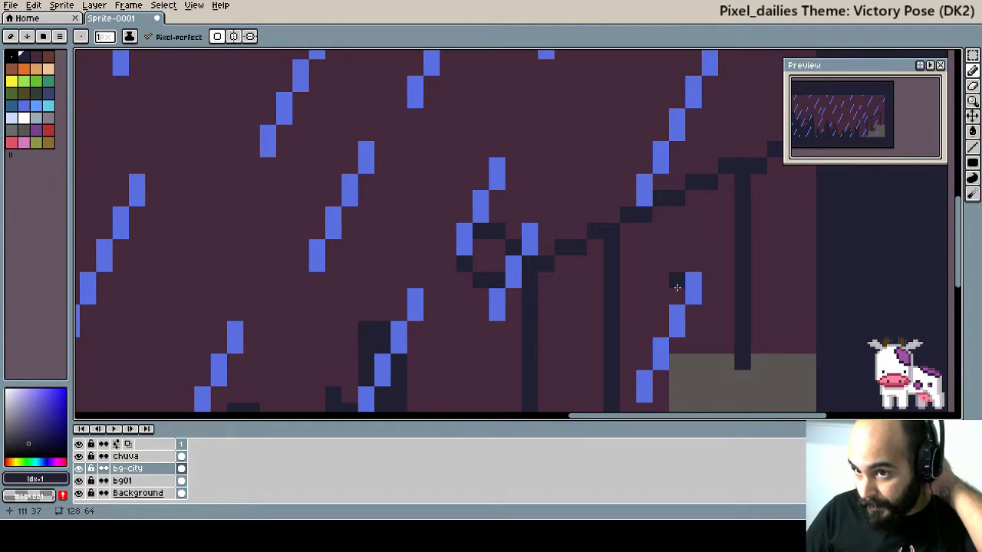
pyautogui.scroll(-1, 677, 288)
pyautogui.scroll(-1, 668, 245)
pyautogui.scroll(-3, 605, 207)
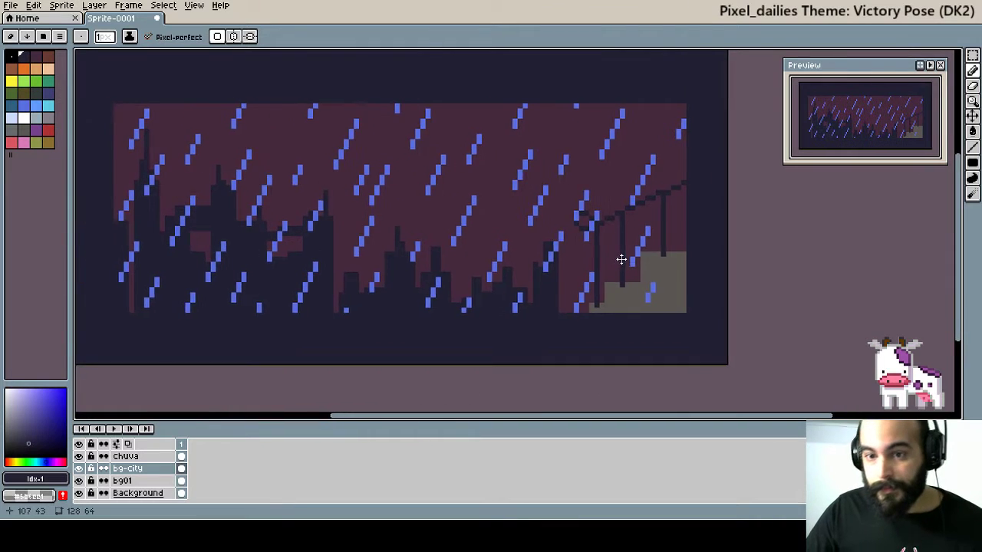
pyautogui.hscroll(-1, 621, 259)
pyautogui.hscroll(-1, 642, 267)
pyautogui.hscroll(-1, 655, 274)
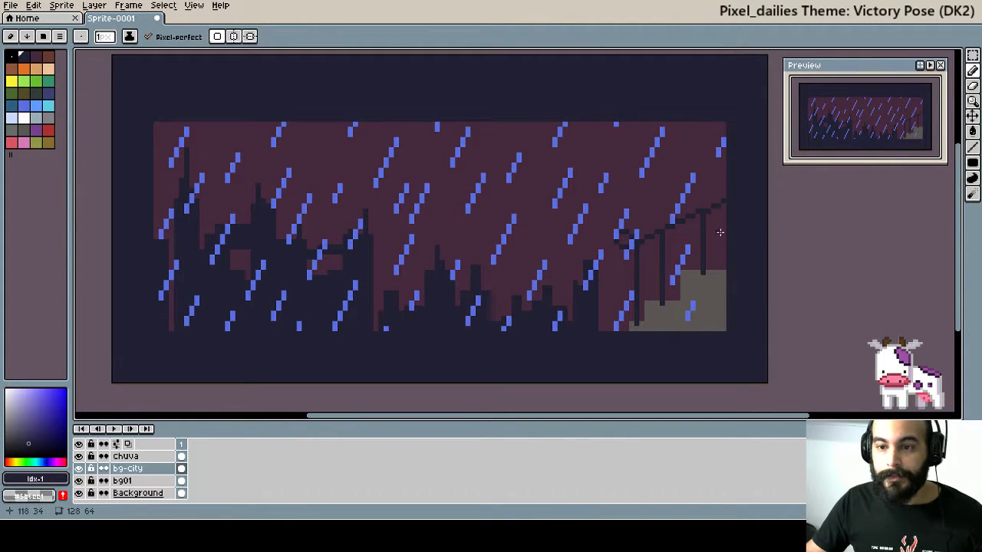
pyautogui.scroll(2, 719, 222)
pyautogui.scroll(1, 713, 221)
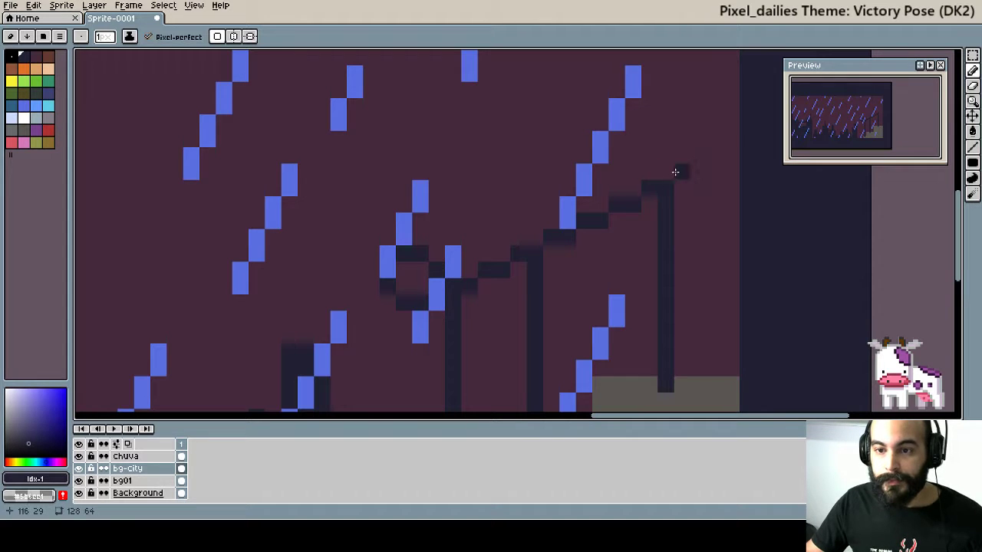
pyautogui.moveTo(675, 172); pyautogui.dragTo(732, 158)
# Choose a light grey palette colour for highlights, then switch to sampling canvas colours.
pyautogui.scroll(-1, 715, 224)
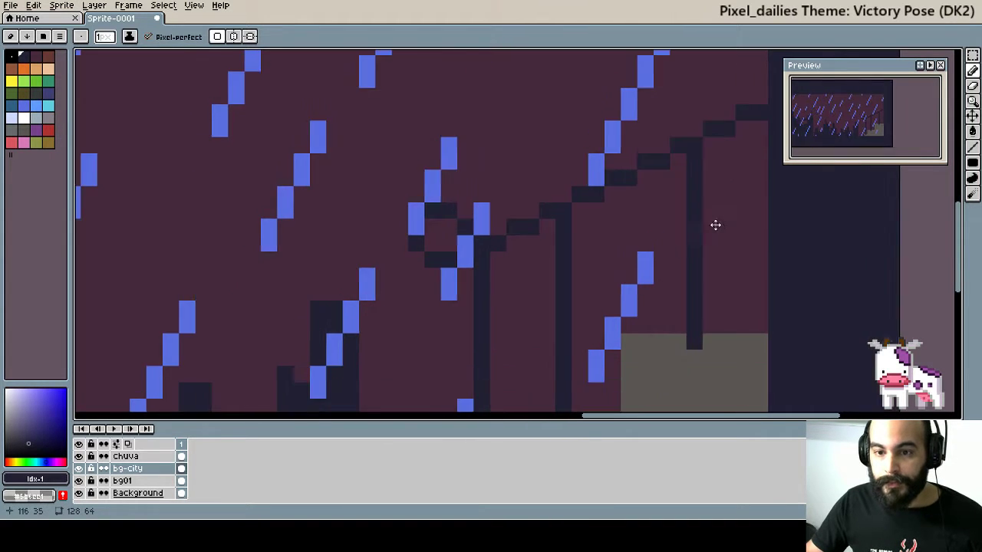
pyautogui.scroll(-2, 715, 225)
pyautogui.scroll(1, 606, 291)
pyautogui.scroll(1, 669, 283)
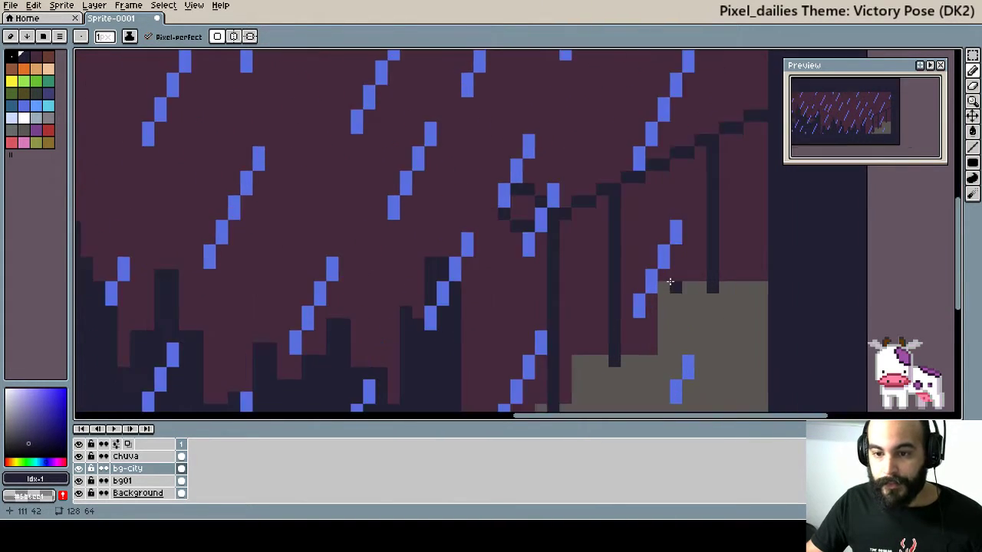
pyautogui.scroll(-1, 670, 282)
pyautogui.scroll(-1, 667, 281)
pyautogui.scroll(2, 665, 281)
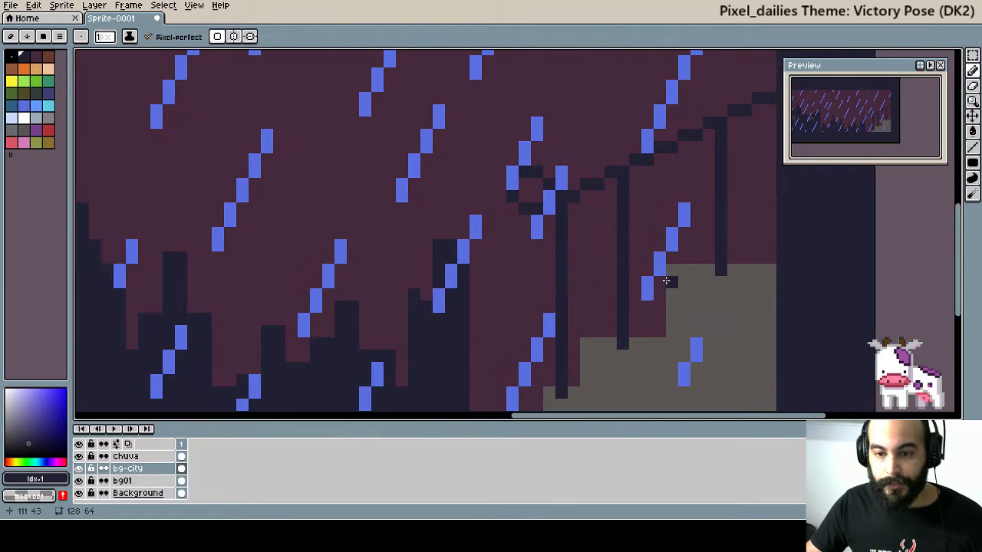
pyautogui.scroll(-1, 669, 280)
pyautogui.keyDown('alt'); pyautogui.click(401, 265); pyautogui.keyUp('alt')
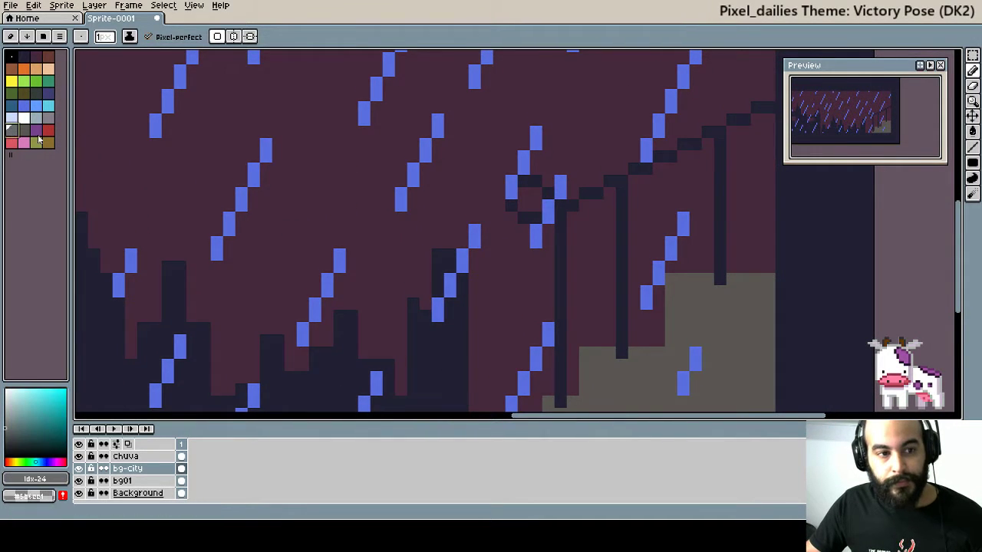
pyautogui.scroll(1, 620, 208)
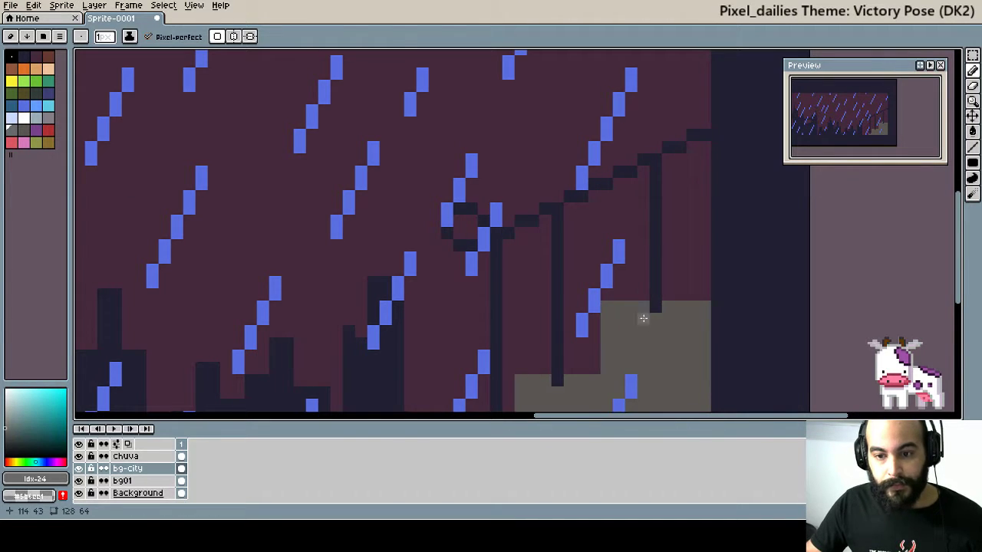
pyautogui.moveTo(642, 317); pyautogui.dragTo(653, 222)
pyautogui.press('alt')
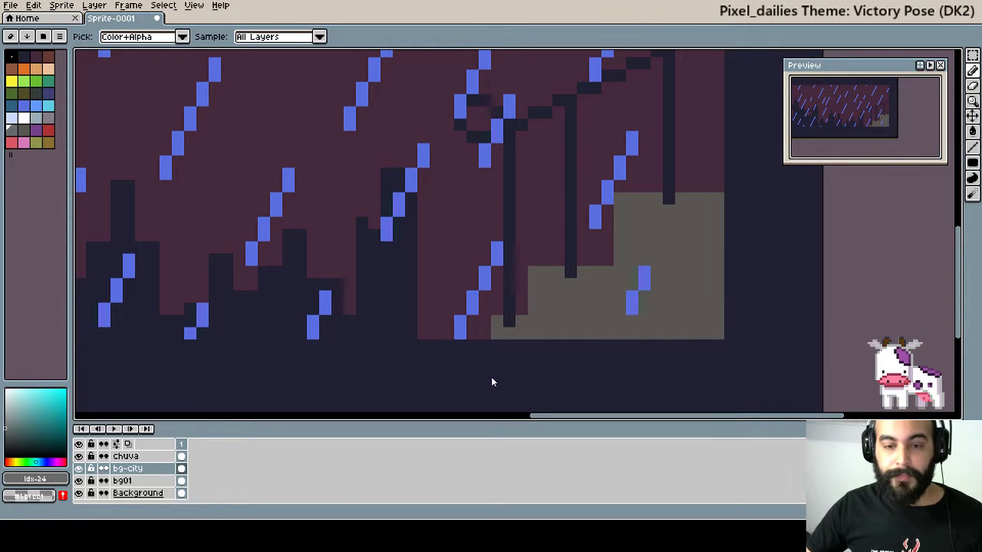
# Paint light grey highlights along the lower step and the roof's top edge, undoing one stroke.
pyautogui.press('b')
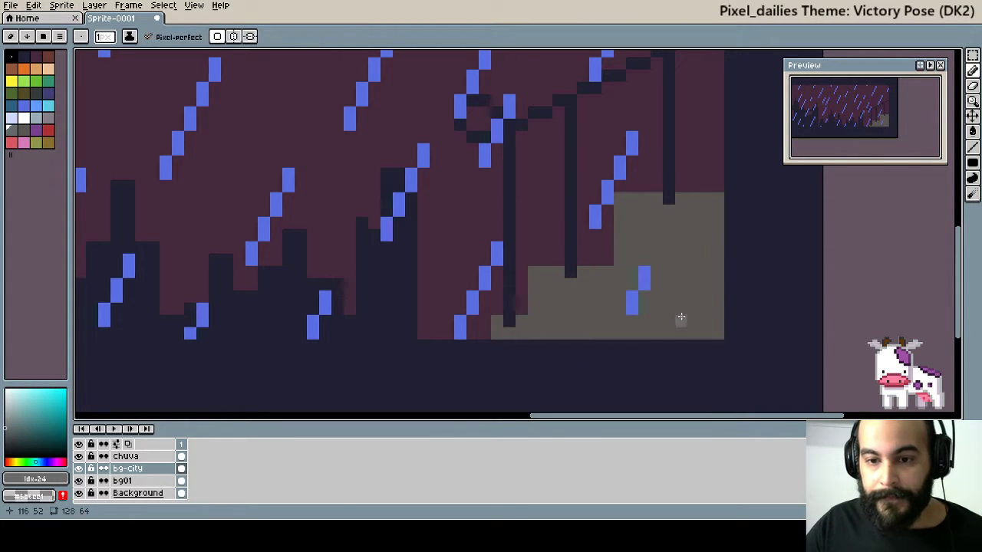
pyautogui.moveTo(594, 312)
pyautogui.mouseDown()
pyautogui.moveTo(609, 328)
pyautogui.moveTo(651, 313)
pyautogui.moveTo(658, 266)
pyautogui.mouseUp()
pyautogui.scroll(1, 640, 332)
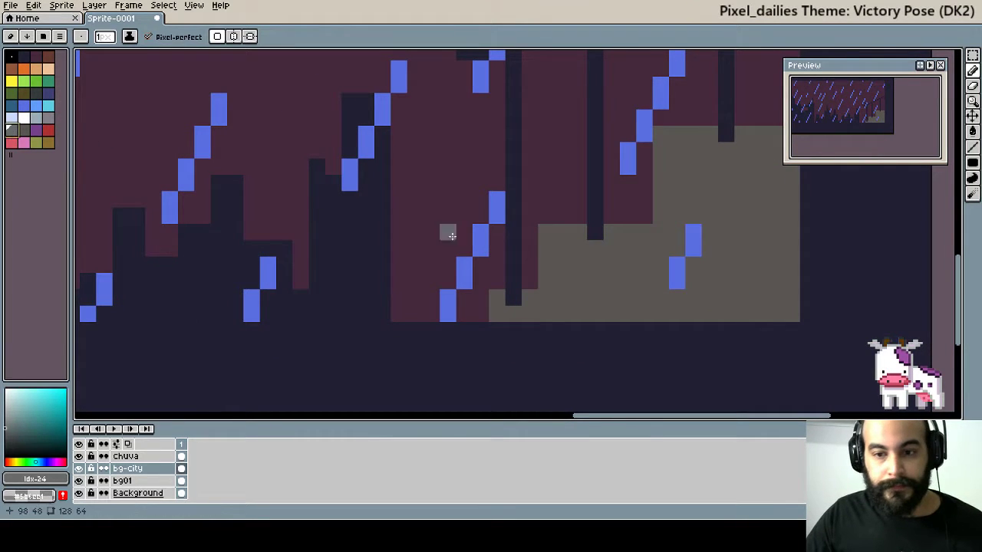
pyautogui.moveTo(727, 305); pyautogui.dragTo(719, 320)
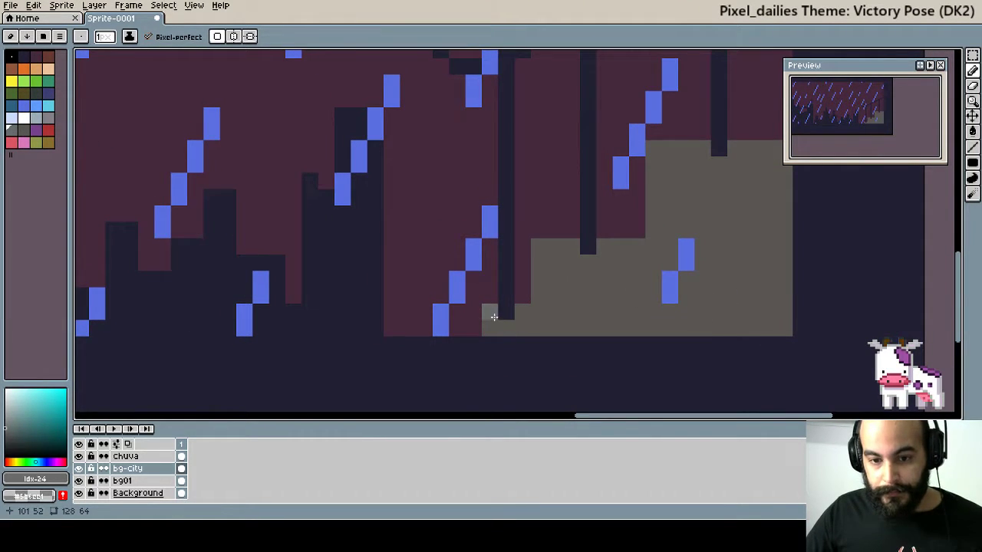
pyautogui.click(520, 313)
pyautogui.moveTo(539, 247)
pyautogui.mouseDown()
pyautogui.moveTo(649, 243)
pyautogui.moveTo(594, 328)
pyautogui.mouseUp()
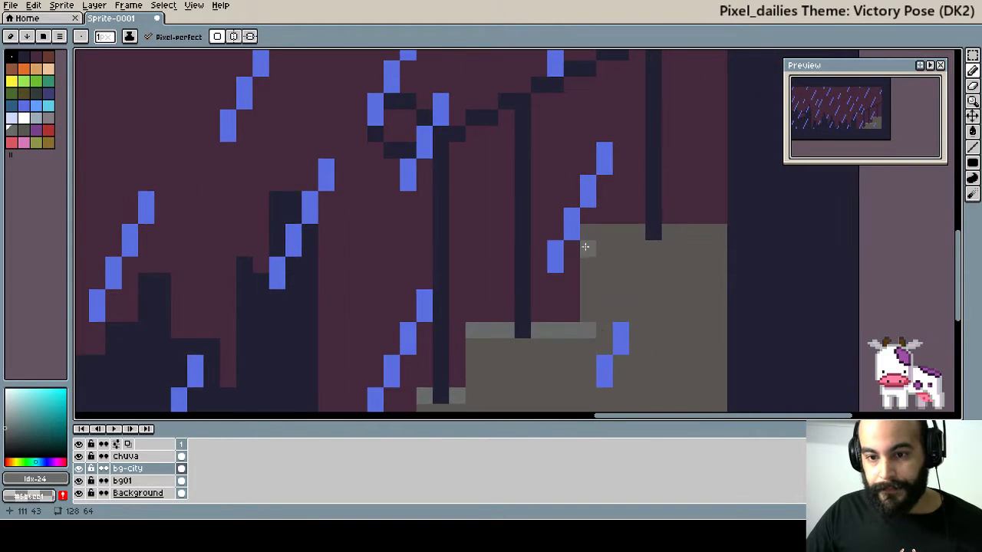
pyautogui.moveTo(585, 245)
pyautogui.mouseDown()
pyautogui.moveTo(598, 235)
pyautogui.moveTo(740, 238)
pyautogui.mouseUp()
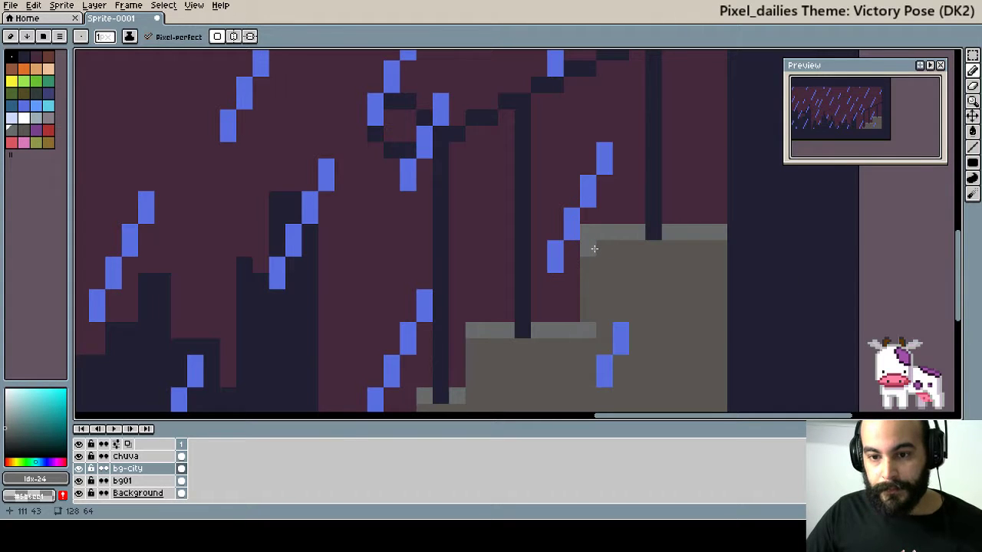
pyautogui.moveTo(594, 248)
pyautogui.mouseDown()
pyautogui.moveTo(634, 248)
pyautogui.moveTo(599, 262)
pyautogui.mouseUp()
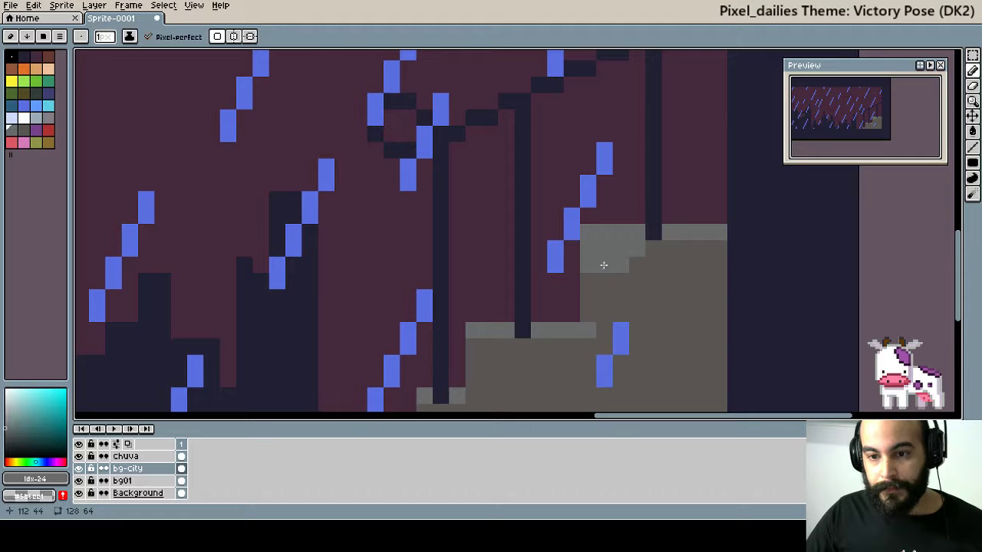
pyautogui.hotkey('ctrl', 'z')
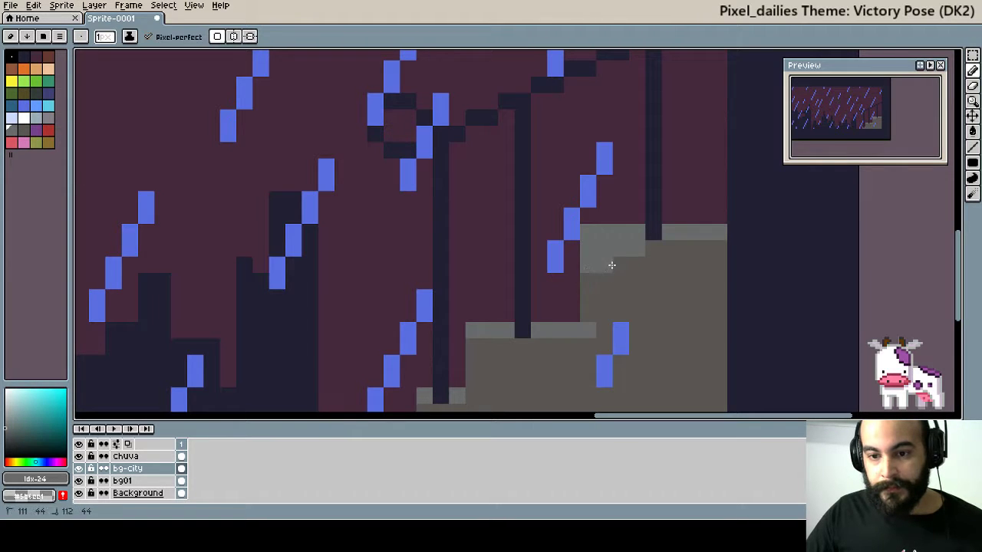
# Add light grey highlights to the diagonal step edge and the lower step's base.
pyautogui.moveTo(612, 265); pyautogui.dragTo(583, 284)
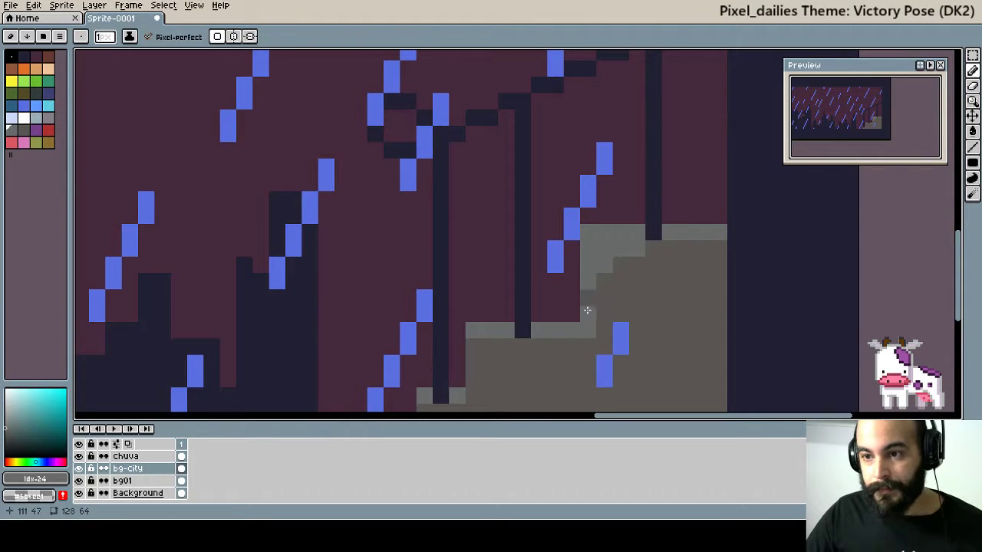
pyautogui.moveTo(491, 346); pyautogui.dragTo(626, 242)
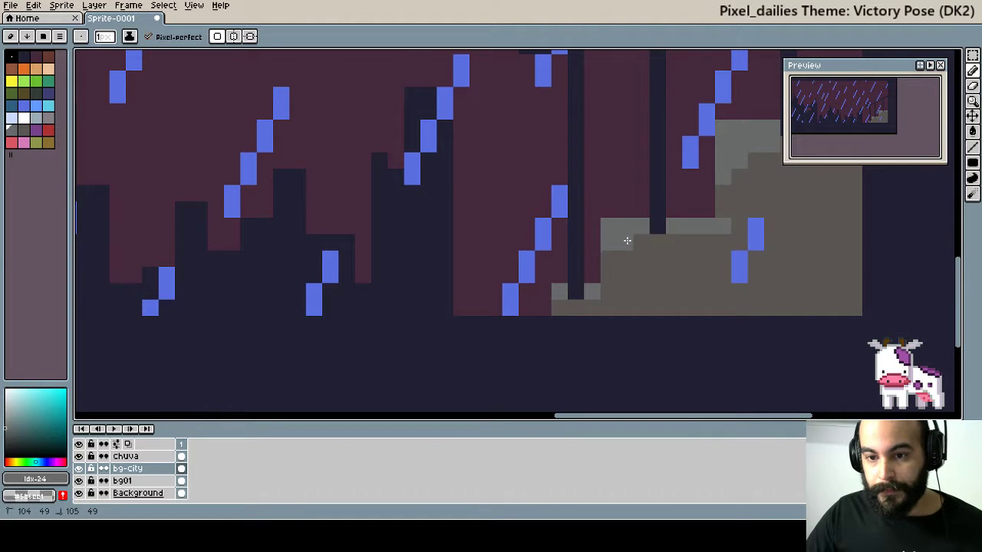
pyautogui.click(608, 260)
pyautogui.moveTo(606, 269); pyautogui.dragTo(634, 249)
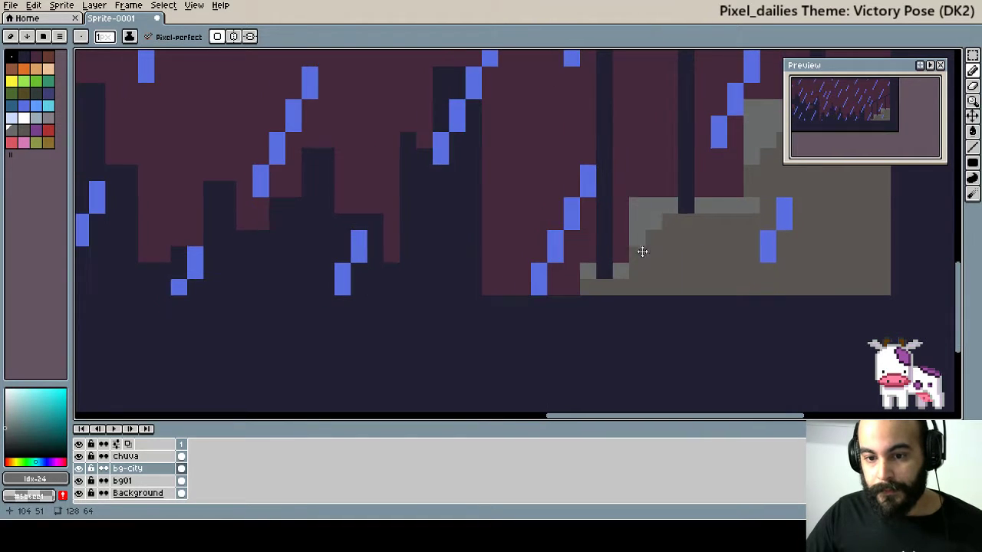
pyautogui.click(594, 284)
pyautogui.moveTo(590, 285); pyautogui.dragTo(577, 284)
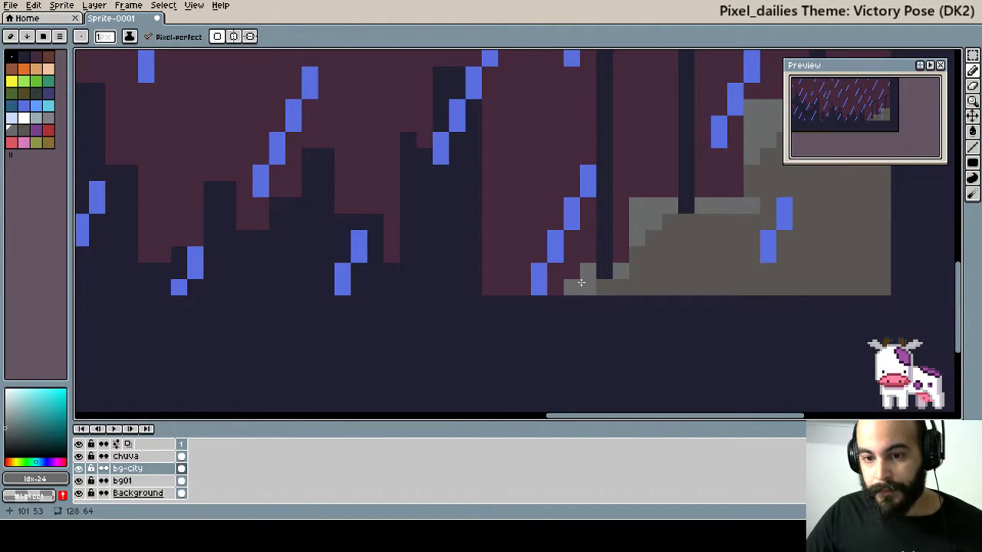
pyautogui.moveTo(652, 254); pyautogui.dragTo(565, 307)
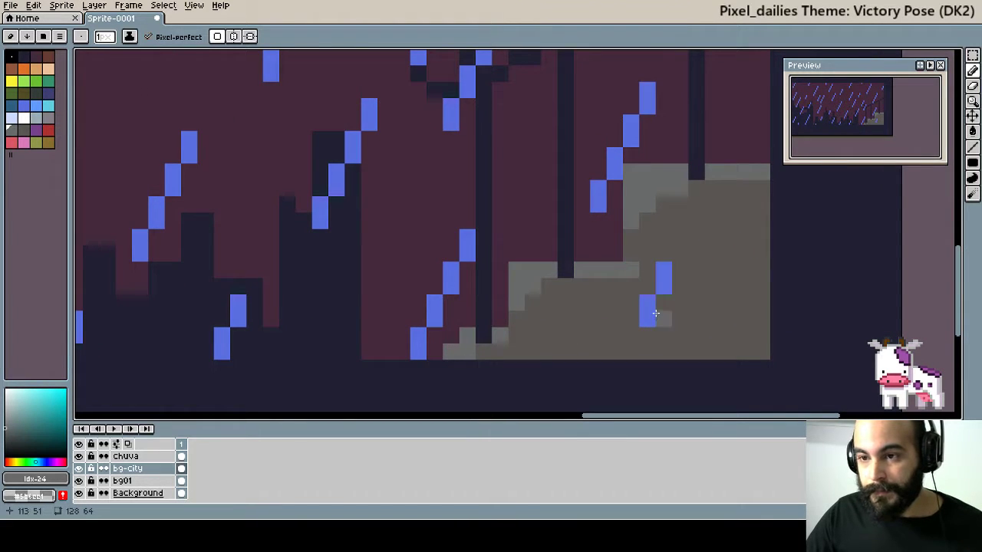
pyautogui.moveTo(673, 274)
pyautogui.mouseDown()
pyautogui.moveTo(641, 328)
pyautogui.moveTo(663, 272)
pyautogui.mouseUp()
pyautogui.scroll(-3, 638, 326)
pyautogui.scroll(-2, 638, 327)
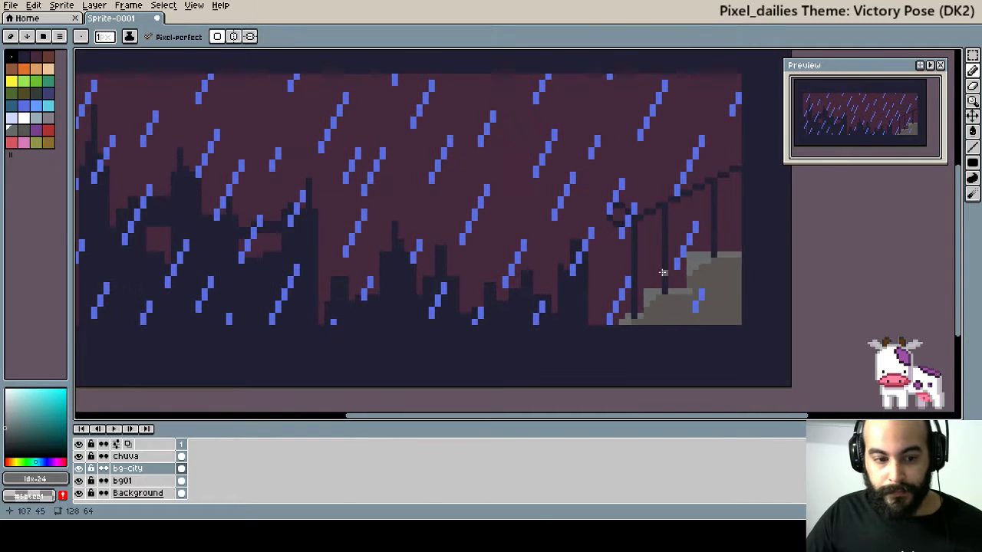
# Select the stairs and railing area and cut it from the city layer.
pyautogui.moveTo(596, 314); pyautogui.dragTo(607, 320)
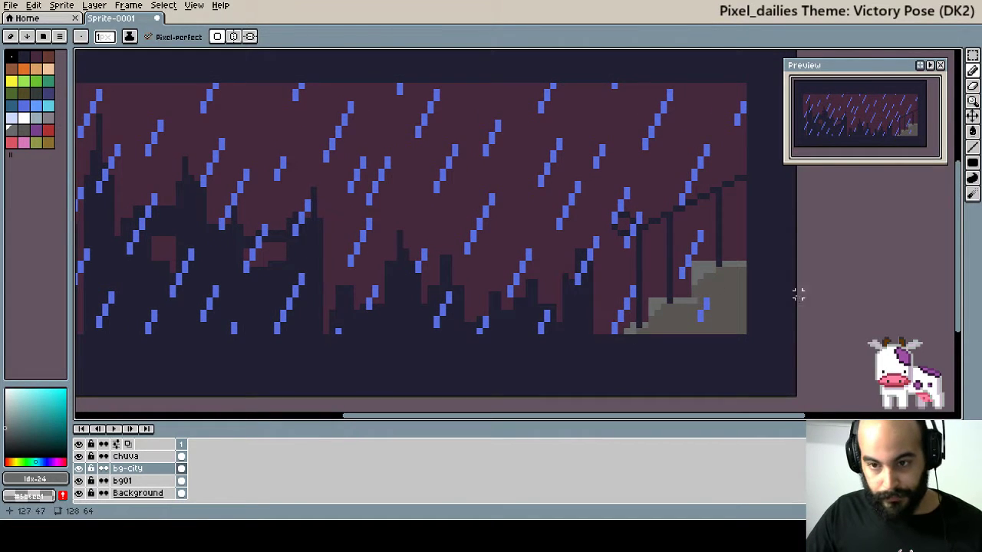
pyautogui.press('m')
pyautogui.moveTo(772, 359)
pyautogui.mouseDown()
pyautogui.moveTo(600, 164)
pyautogui.moveTo(605, 158)
pyautogui.mouseUp()
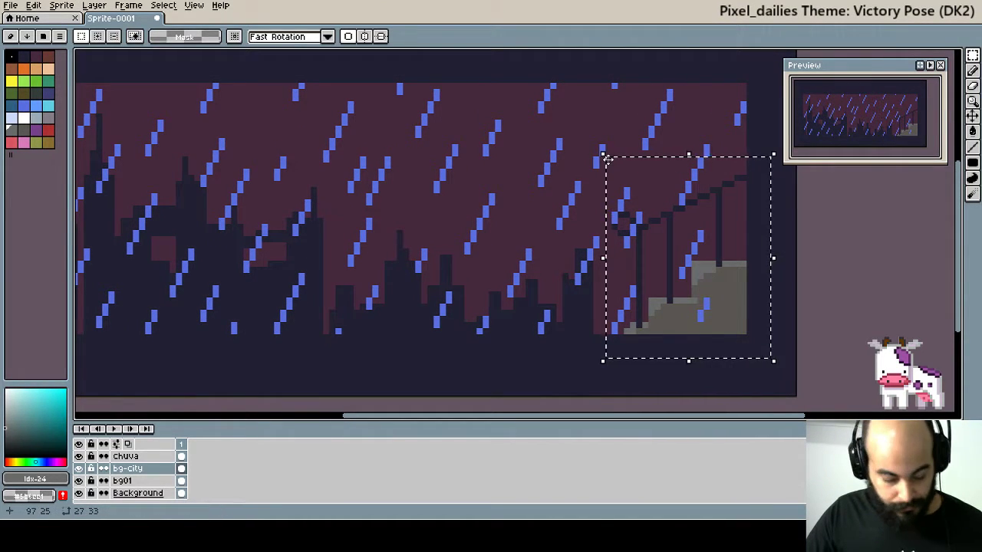
pyautogui.press('Delete')
# Create a new layer named fg and paste the stairs and railing onto it.
pyautogui.click(131, 456)
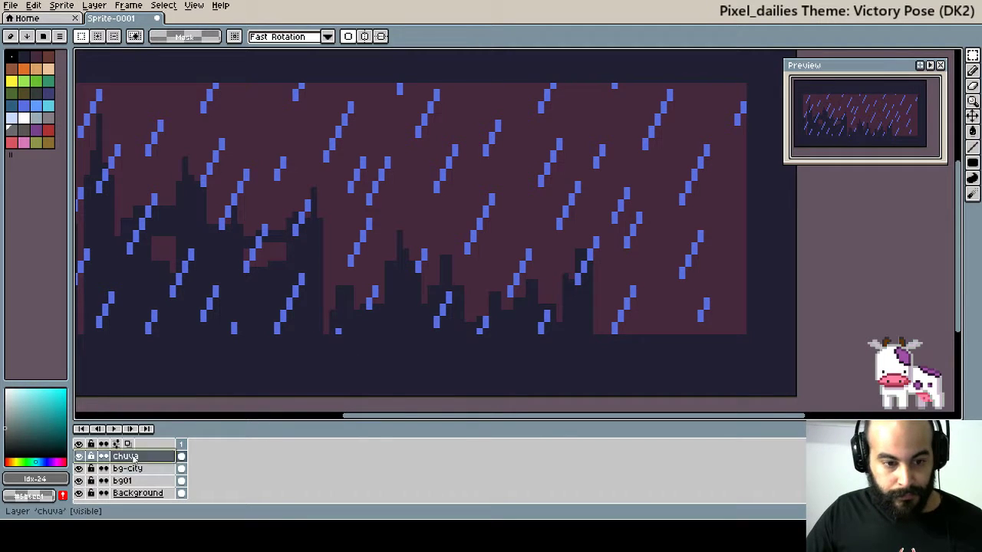
pyautogui.hotkey('shift', 'n')
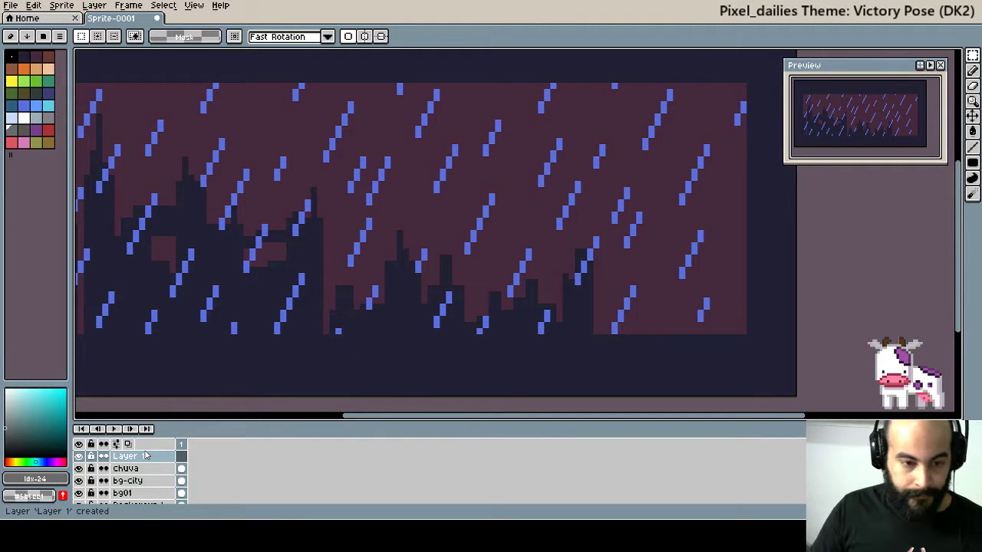
pyautogui.doubleClick(137, 457)
pyautogui.write('fg')
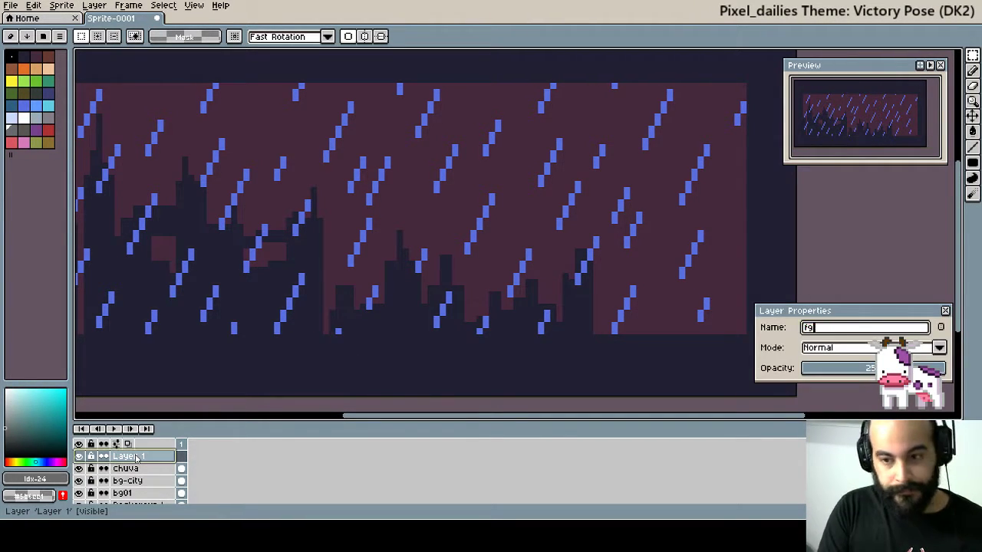
pyautogui.press('Return')
pyautogui.hotkey('ctrl', 'v')
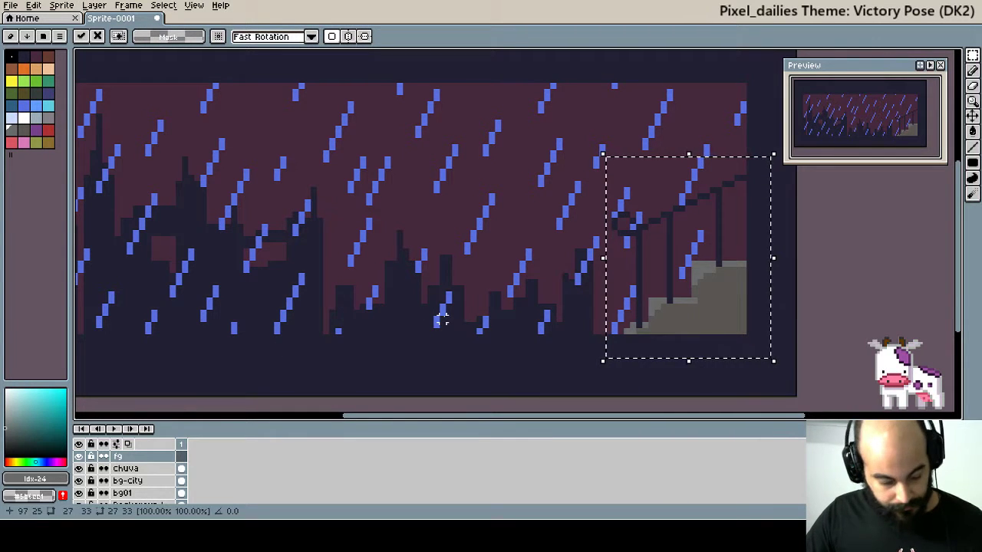
pyautogui.press('Return')
# Raise the stairs and railing about 20 pixels with the Move tool.
pyautogui.moveTo(701, 228); pyautogui.dragTo(644, 270)
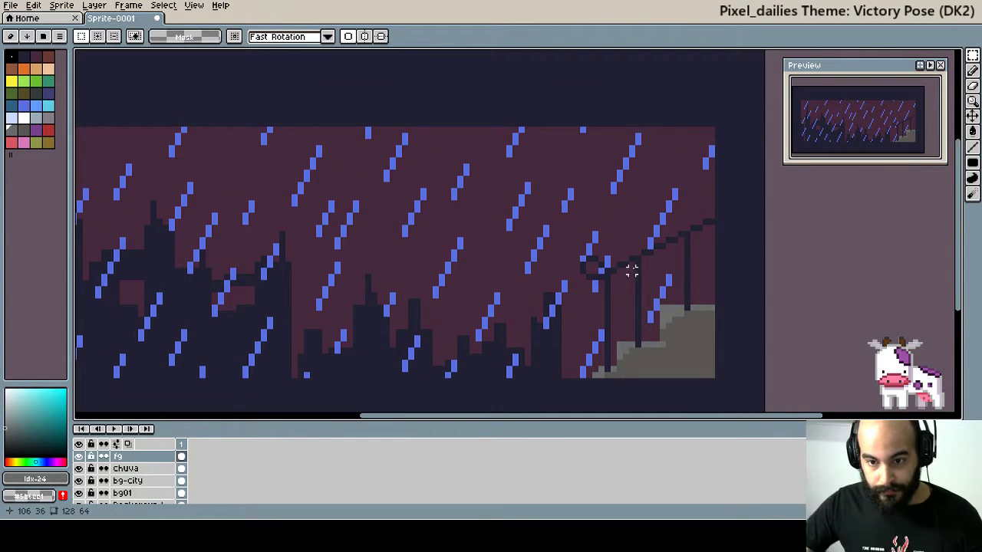
pyautogui.scroll(-1, 638, 280)
pyautogui.scroll(-1, 645, 295)
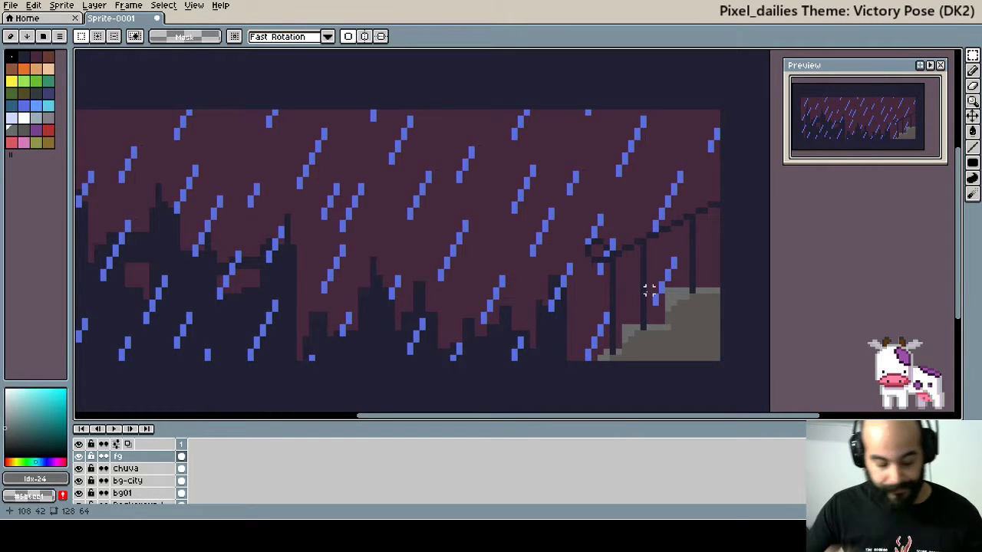
pyautogui.press('b')
pyautogui.moveTo(727, 278); pyautogui.dragTo(696, 304)
pyautogui.scroll(-1, 696, 305)
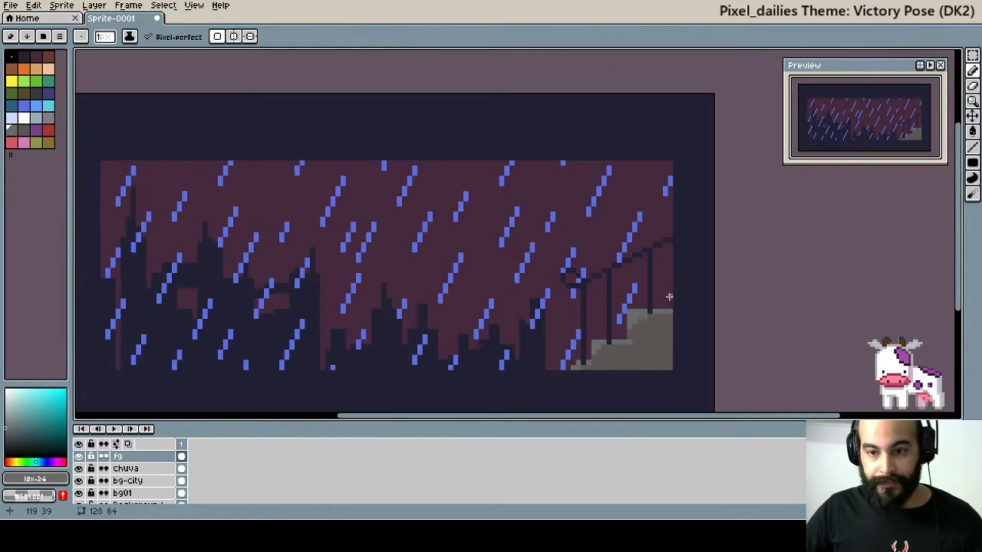
pyautogui.scroll(2, 668, 292)
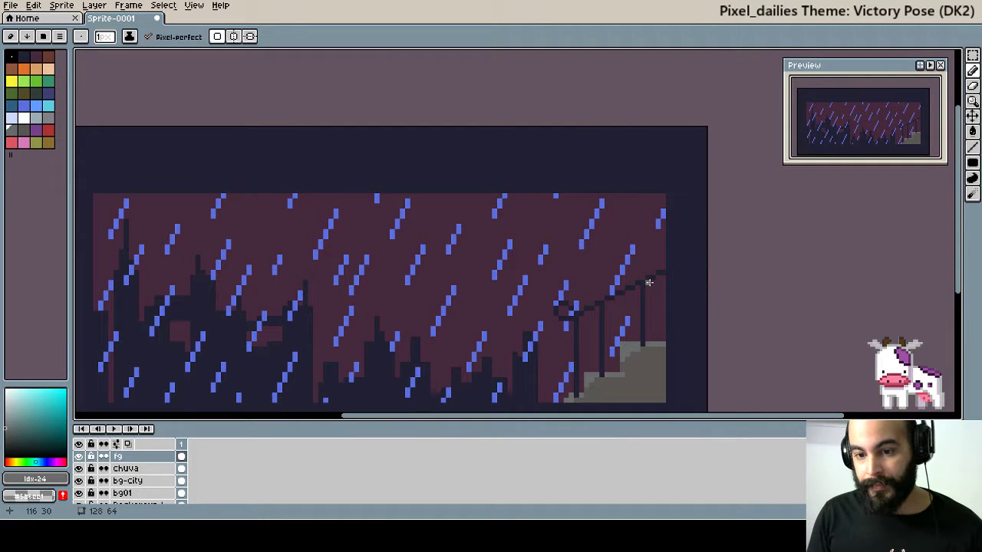
pyautogui.scroll(-1, 649, 282)
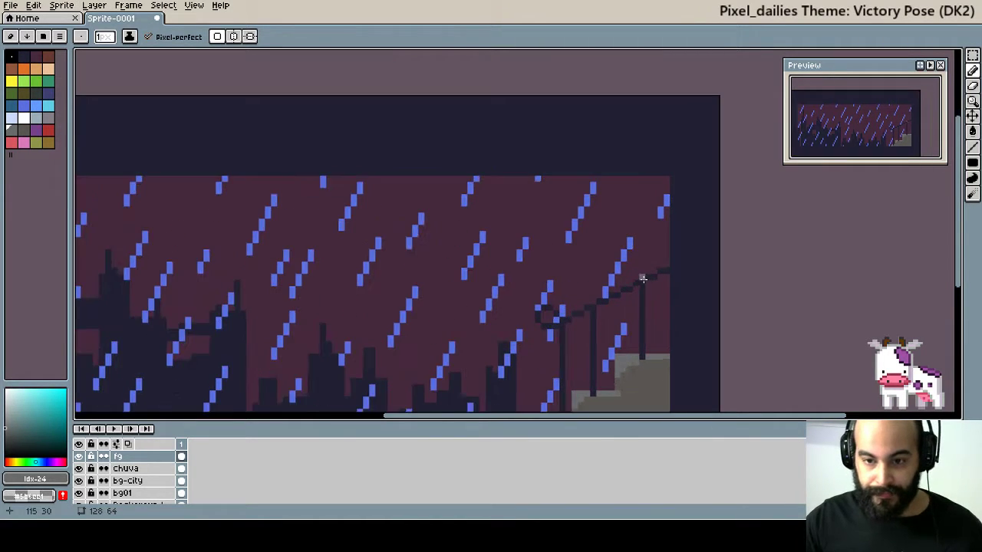
pyautogui.scroll(-2, 636, 253)
pyautogui.scroll(1, 633, 237)
pyautogui.press('v')
pyautogui.scroll(1, 635, 245)
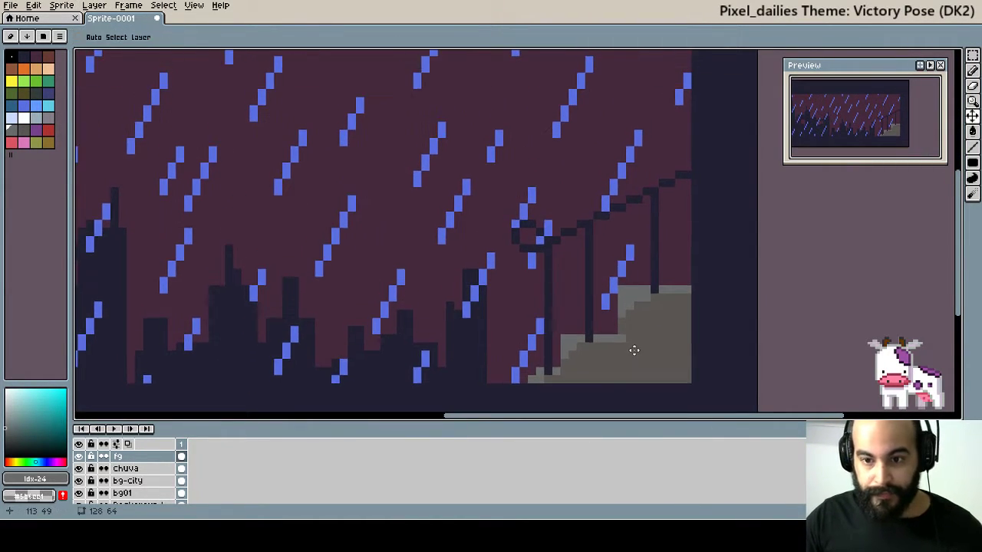
pyautogui.moveTo(634, 346); pyautogui.dragTo(635, 330)
# Draw a light grey ground line along the bottom beneath the stairs, filling its gaps.
pyautogui.press('b')
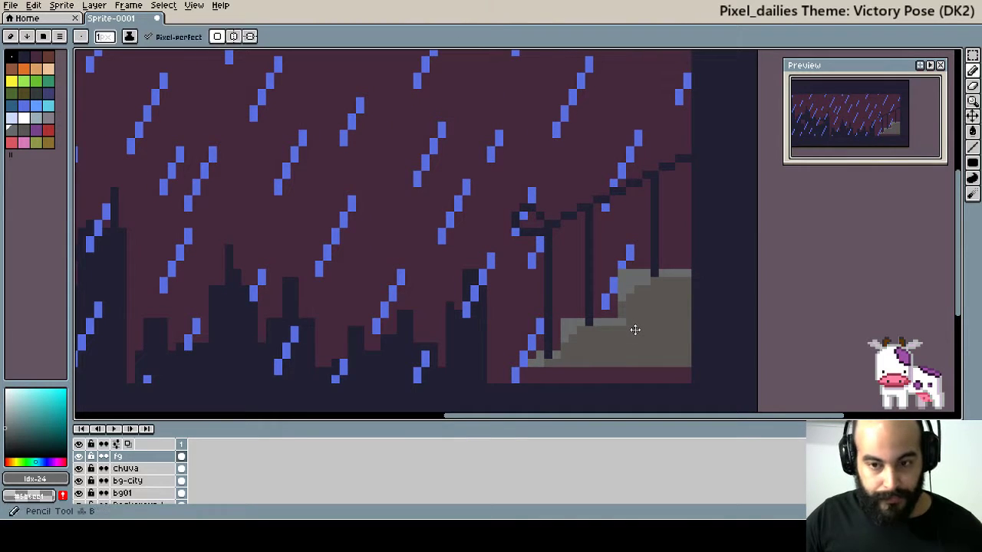
pyautogui.hscroll(-1, 633, 329)
pyautogui.click(46, 120)
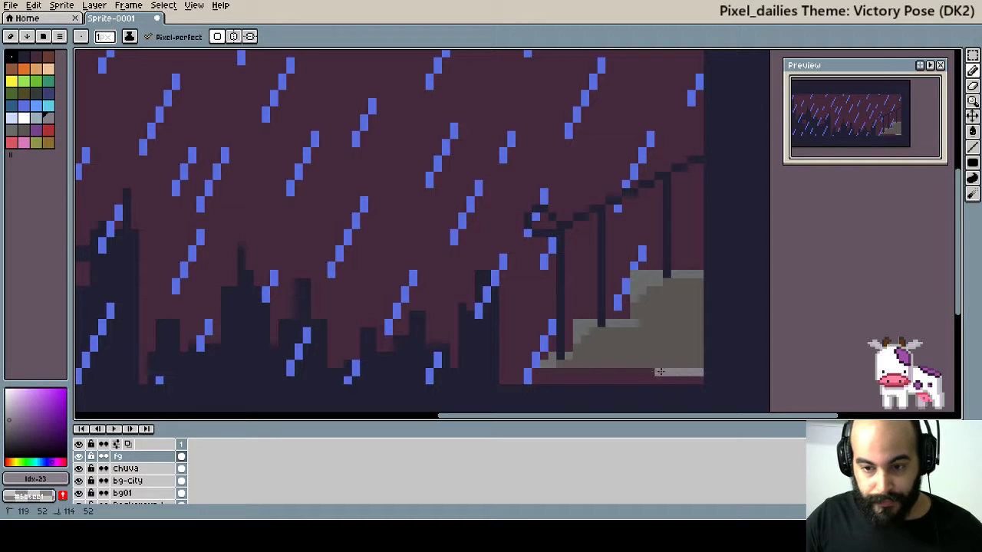
pyautogui.moveTo(660, 372); pyautogui.dragTo(509, 373)
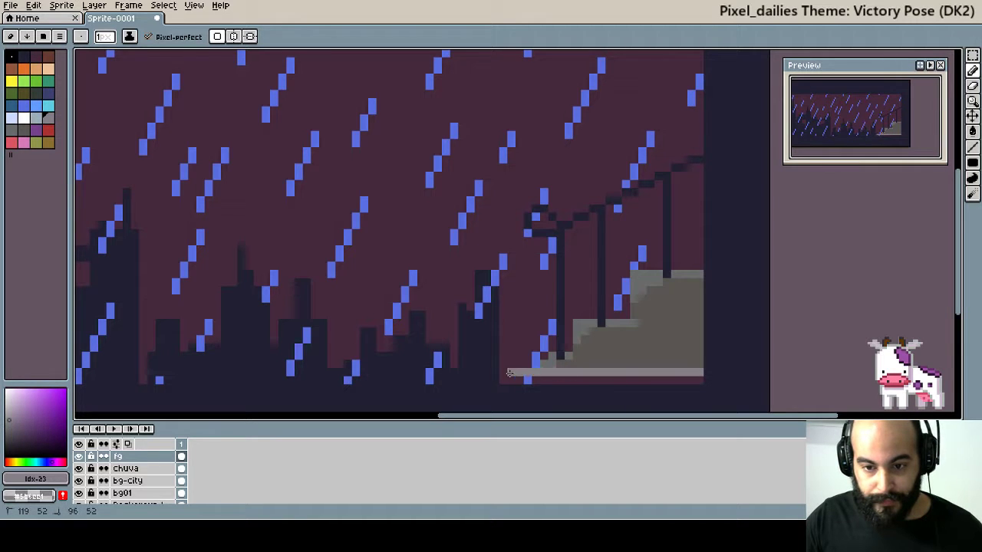
pyautogui.click(431, 380)
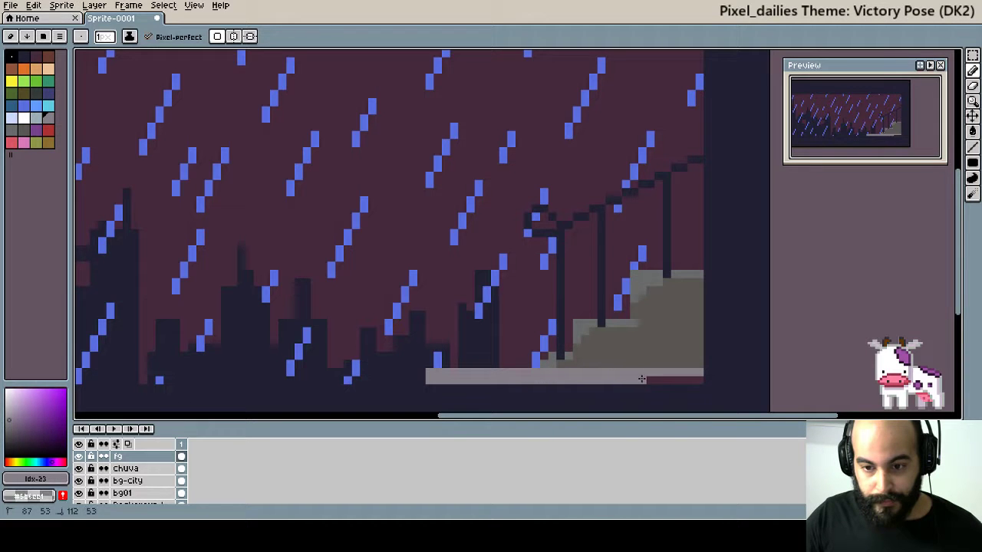
pyautogui.moveTo(503, 380); pyautogui.dragTo(638, 307)
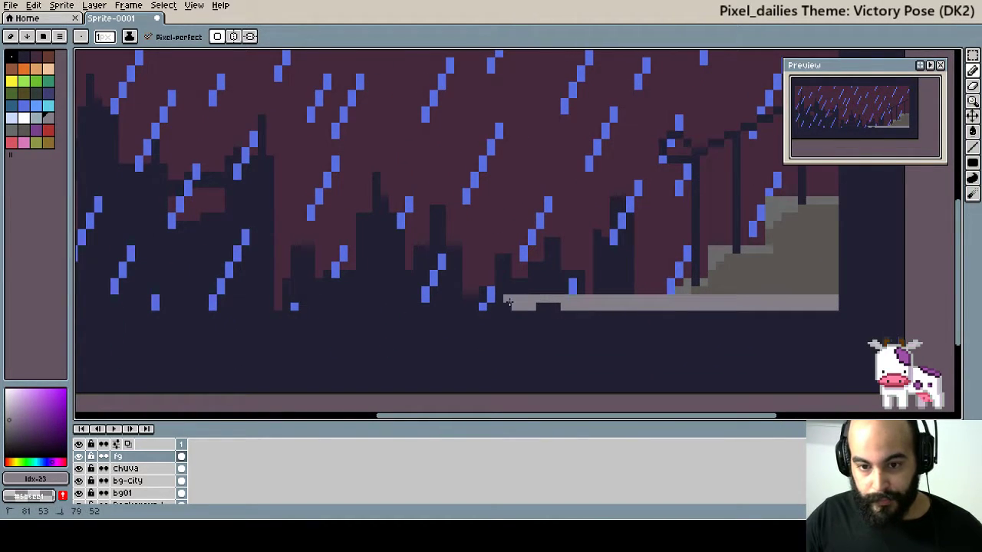
pyautogui.moveTo(507, 303); pyautogui.dragTo(562, 306)
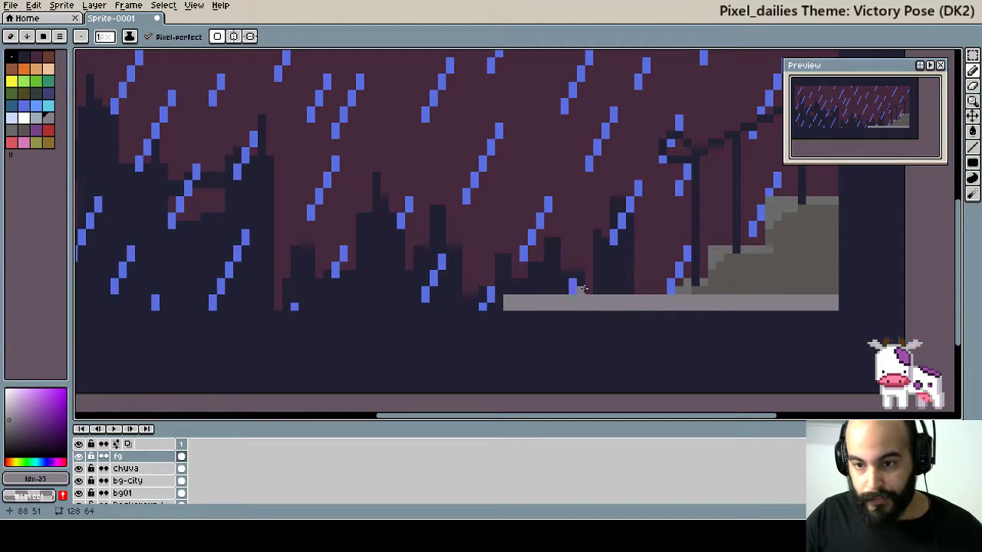
pyautogui.hscroll(2, 618, 291)
pyautogui.scroll(1, 622, 295)
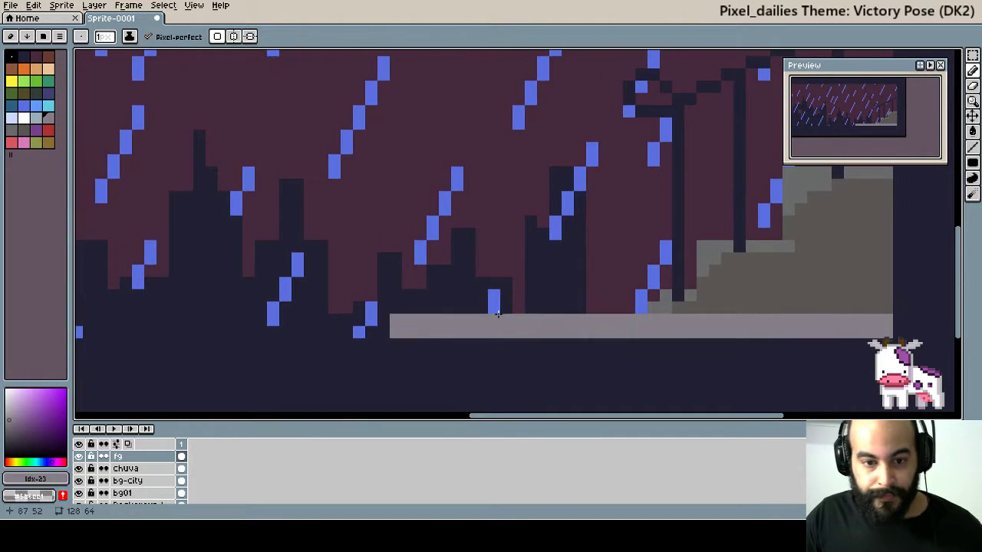
# Shade the ground strip's left end with a darker grey.
pyautogui.click(24, 130)
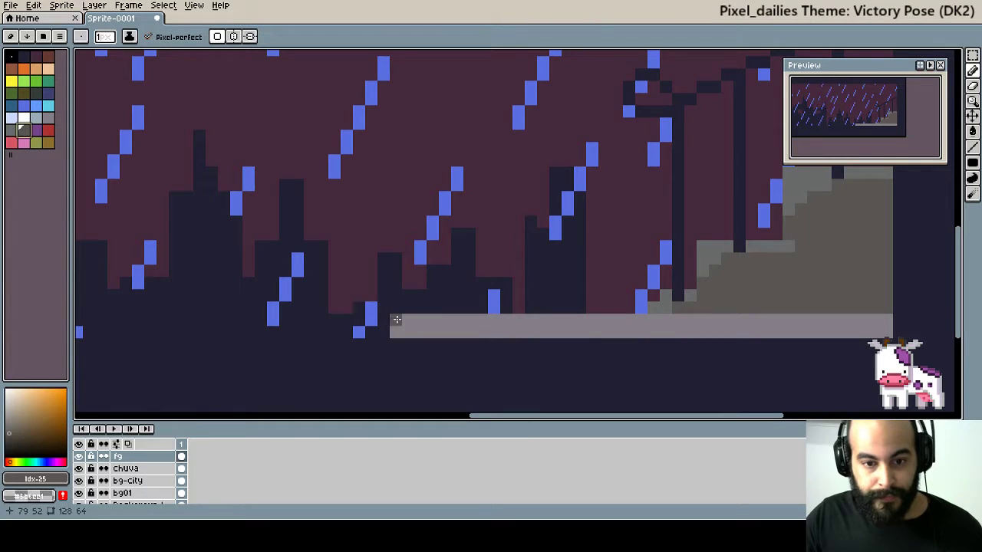
pyautogui.click(400, 322)
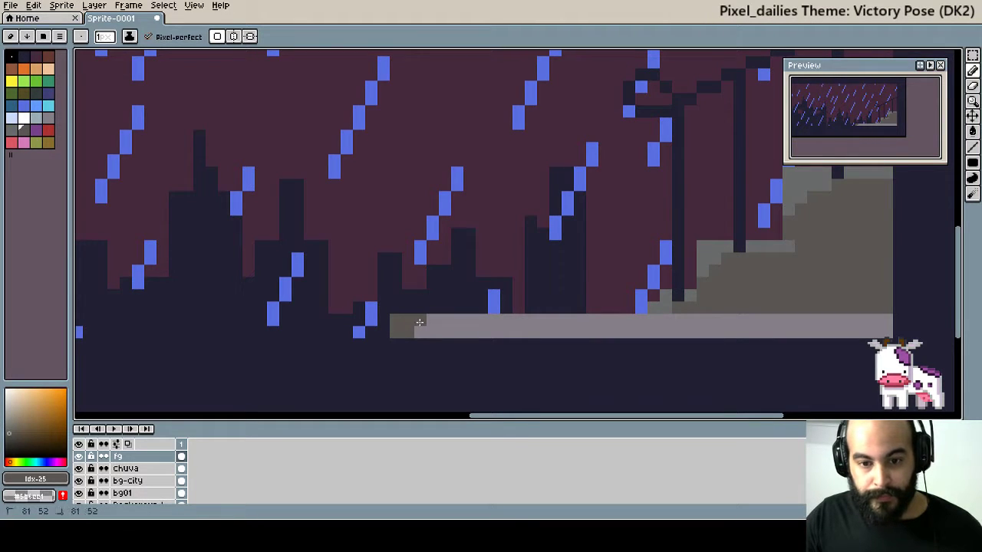
pyautogui.moveTo(420, 322); pyautogui.dragTo(431, 322)
pyautogui.hscroll(1, 485, 346)
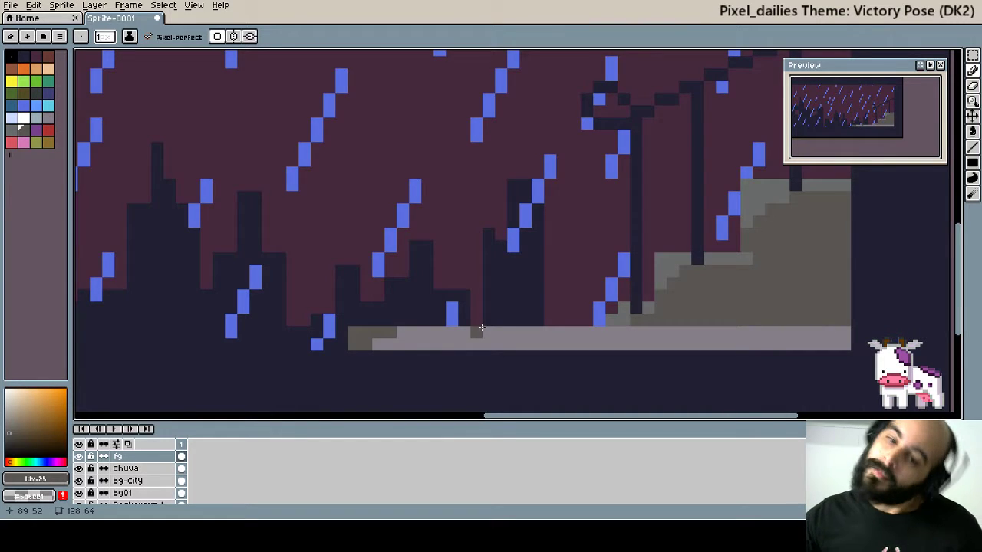
pyautogui.hscroll(1, 588, 300)
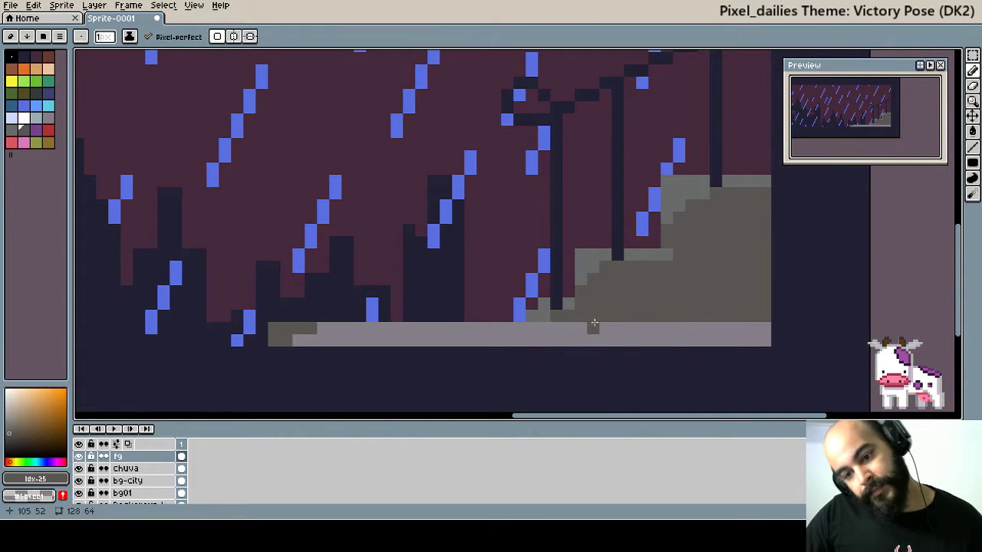
pyautogui.scroll(1, 491, 237)
pyautogui.hscroll(1, 537, 268)
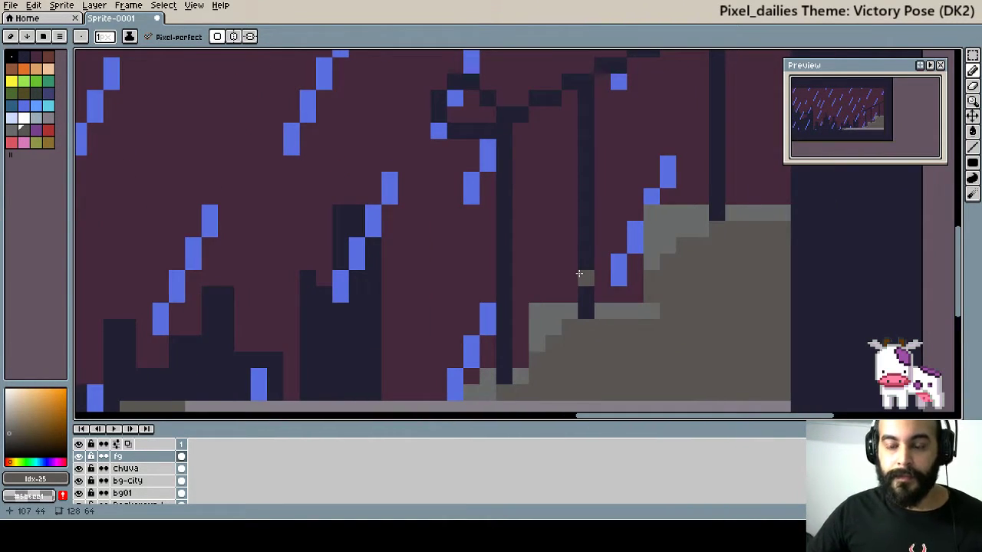
# Sample a colour from the artwork with the Eyedropper, then return to the Pencil.
pyautogui.press('i')
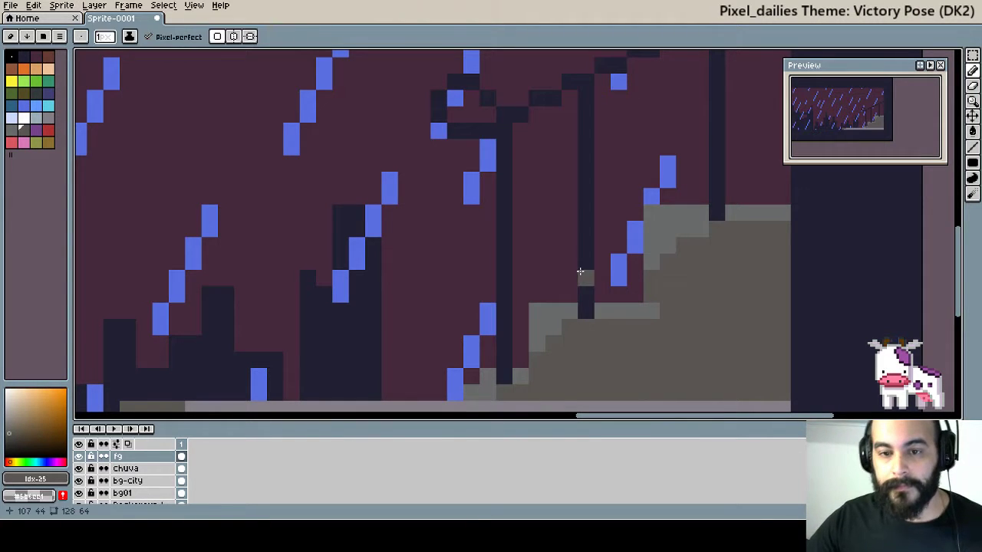
pyautogui.press('alt')
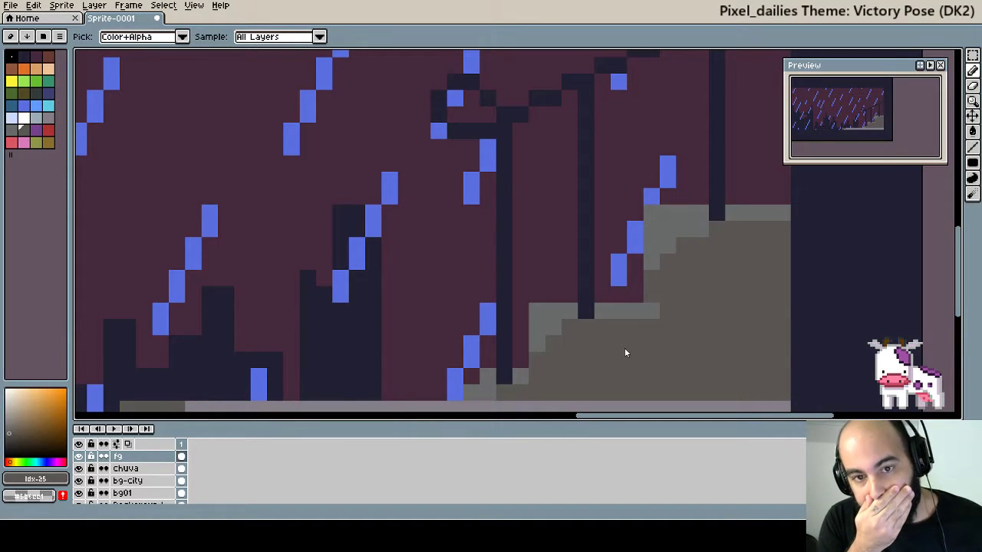
pyautogui.press('b')
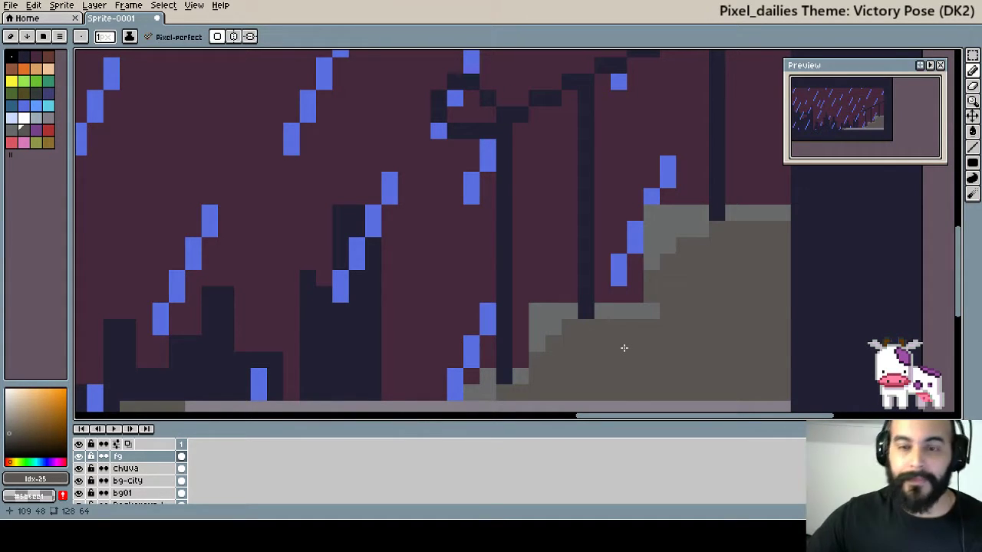
pyautogui.scroll(-2, 618, 193)
pyautogui.scroll(1, 509, 228)
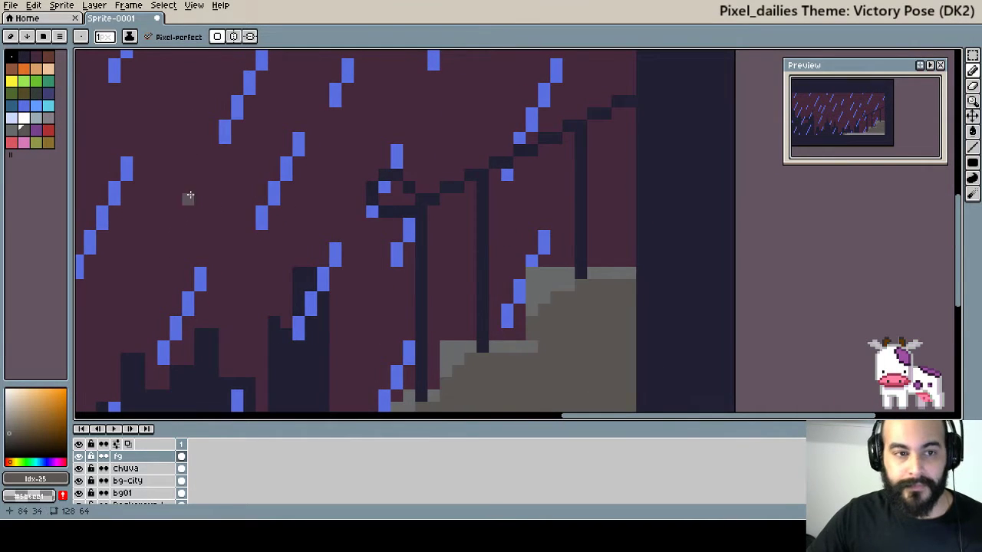
# Select the light grey palette colour, stepping through neighbouring swatches with the bracket keys.
pyautogui.click(48, 118)
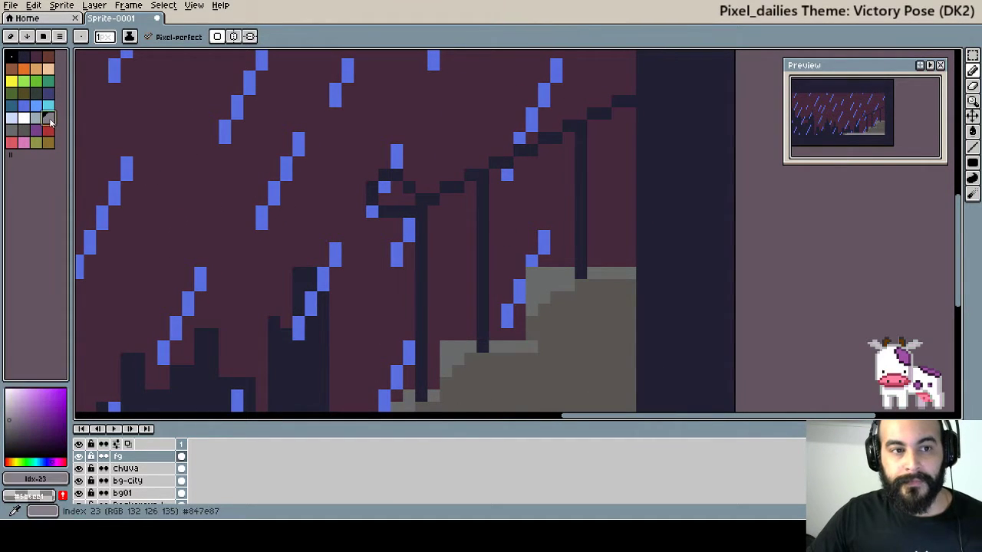
pyautogui.scroll(-1, 483, 212)
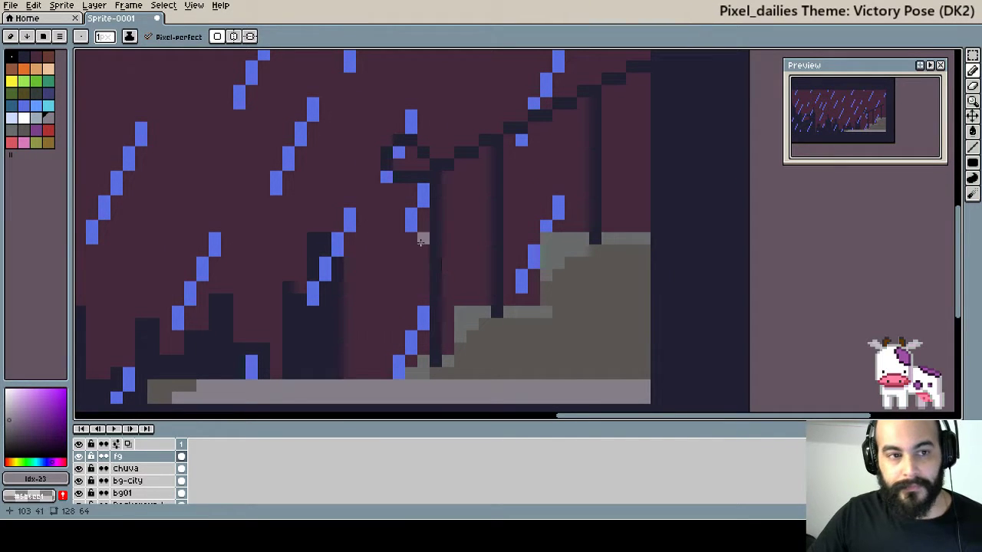
pyautogui.press(']')
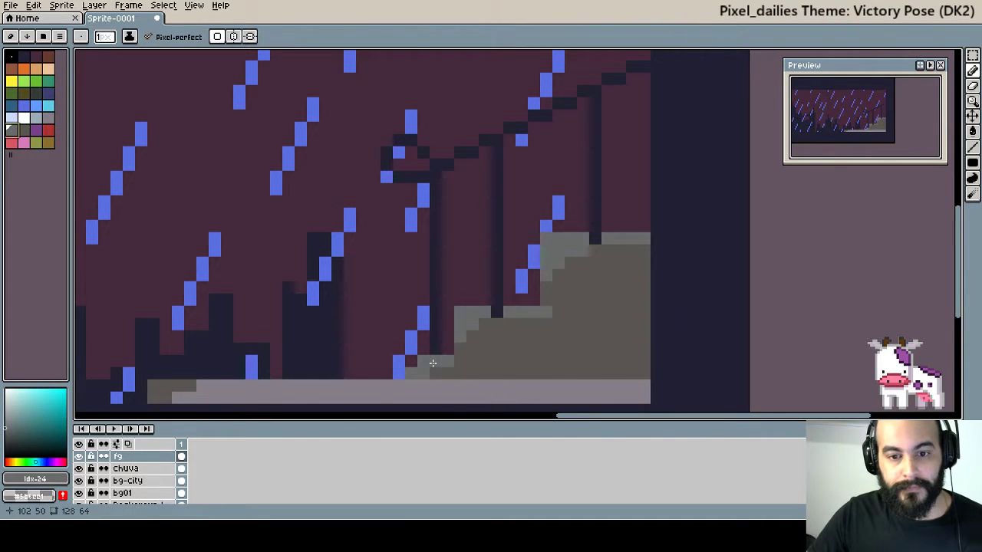
pyautogui.press('[')
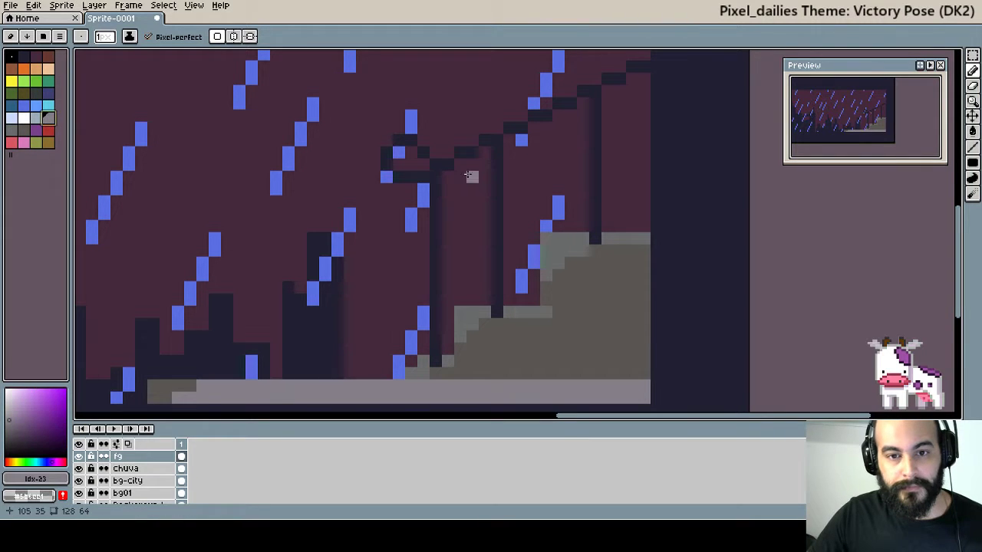
# Draw the light grey diagonal handrail along the railing top and start its end curl.
pyautogui.moveTo(422, 177)
pyautogui.mouseDown()
pyautogui.moveTo(399, 176)
pyautogui.moveTo(394, 145)
pyautogui.mouseUp()
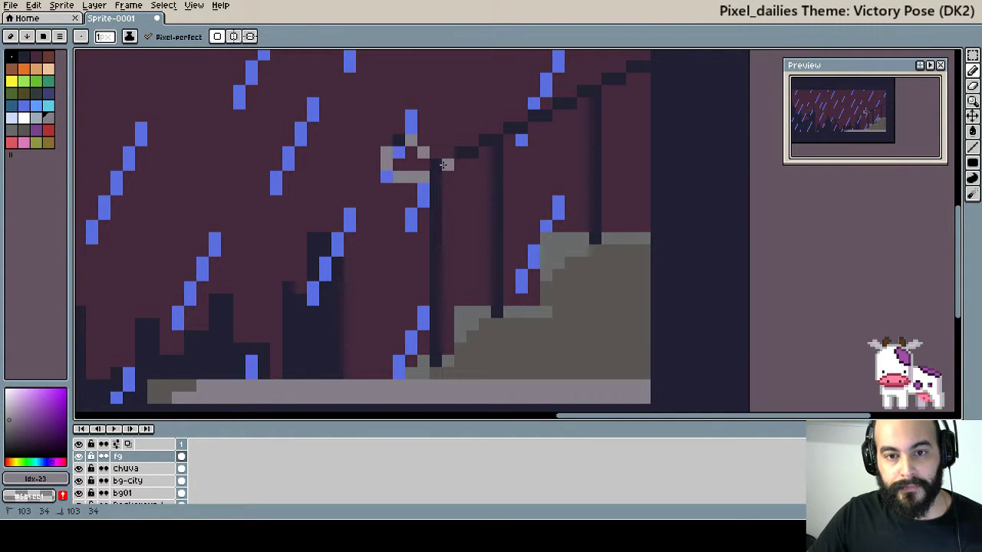
pyautogui.moveTo(451, 157)
pyautogui.mouseDown()
pyautogui.moveTo(468, 153)
pyautogui.moveTo(465, 263)
pyautogui.mouseUp()
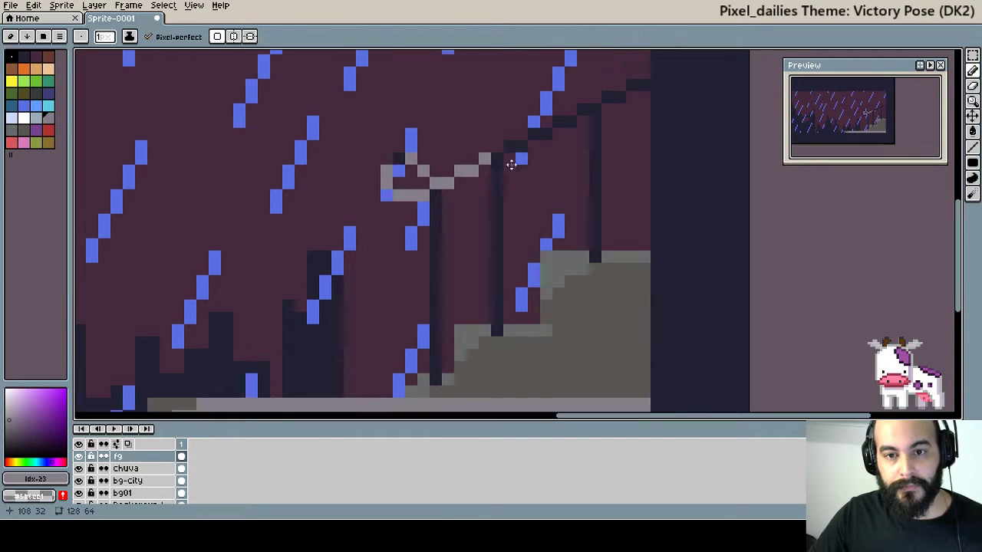
pyautogui.click(509, 244)
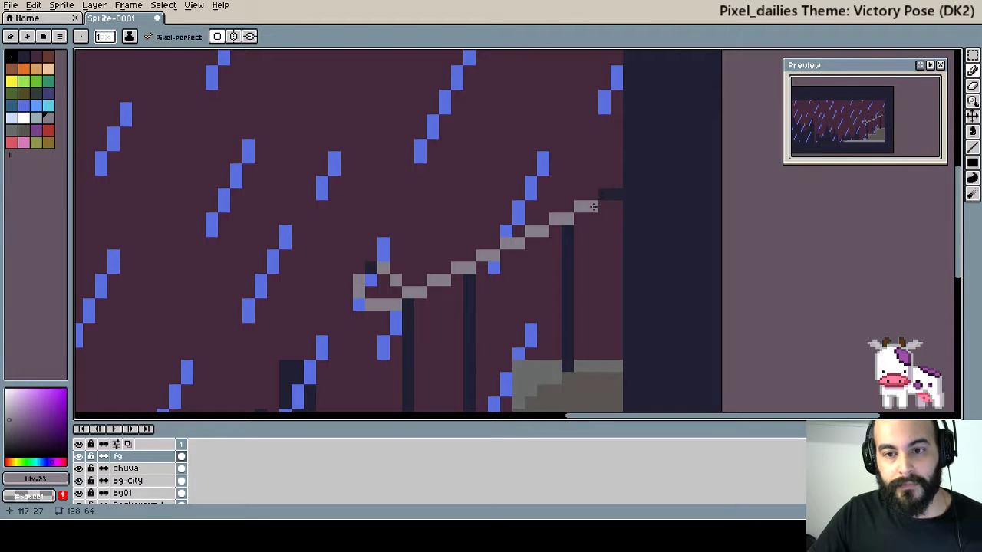
pyautogui.moveTo(517, 289); pyautogui.dragTo(568, 134)
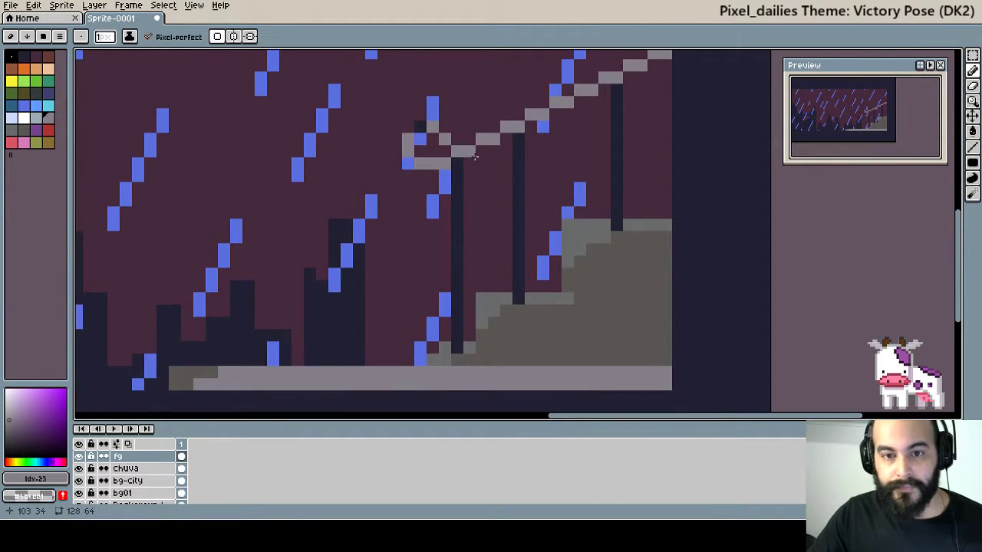
# Zoom in on the handrail's curl and repaint its grey pixels.
pyautogui.click(420, 123)
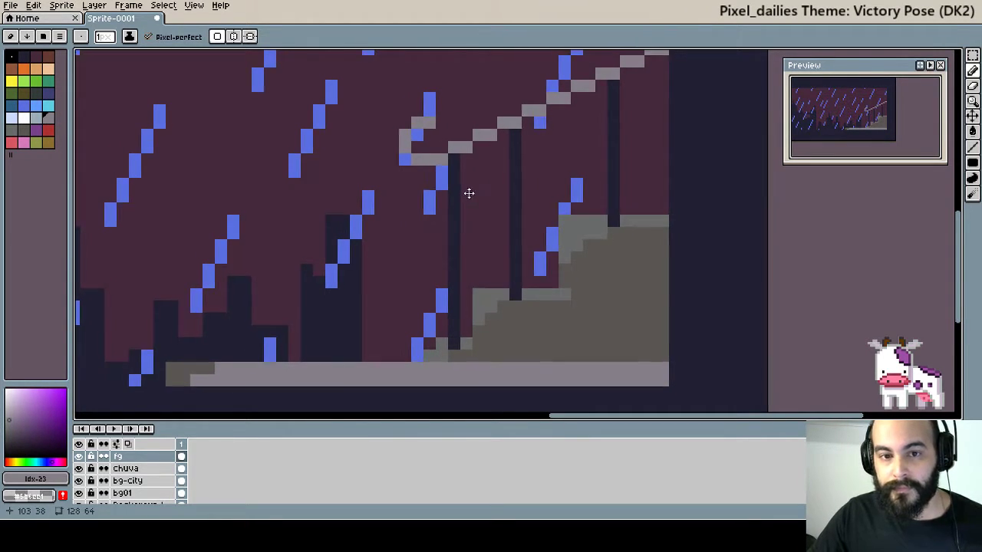
pyautogui.moveTo(467, 192); pyautogui.dragTo(454, 233)
pyautogui.scroll(1, 392, 202)
pyautogui.scroll(1, 392, 201)
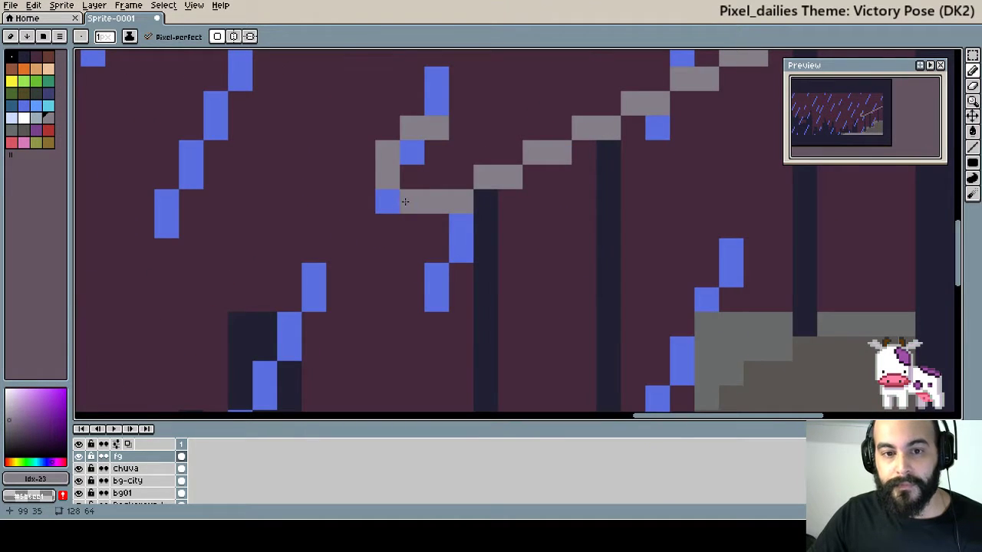
pyautogui.click(387, 201)
pyautogui.click(412, 201)
pyautogui.click(387, 176)
pyautogui.click(387, 152)
pyautogui.click(412, 176)
pyautogui.hotkey('ctrl', 'z')
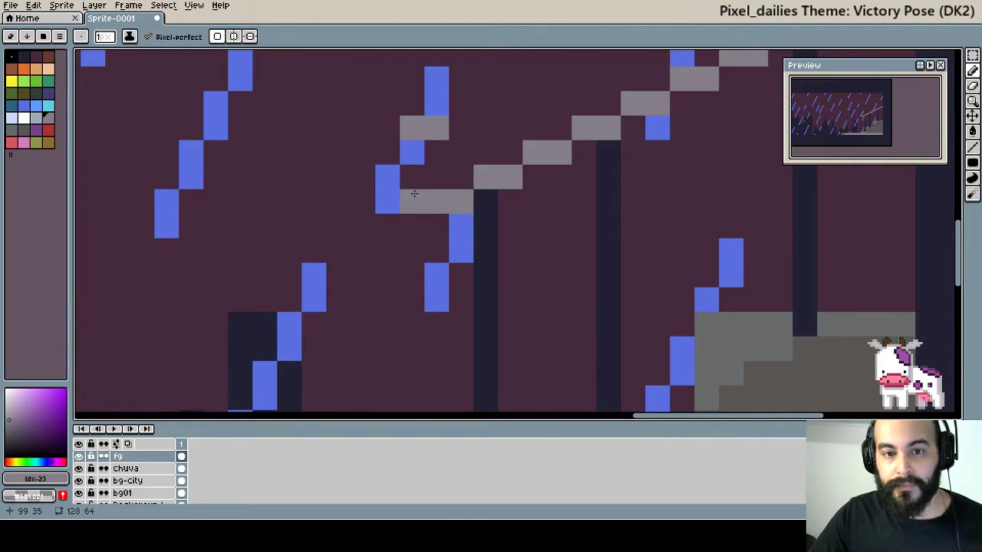
pyautogui.hotkey('ctrl', 'y')
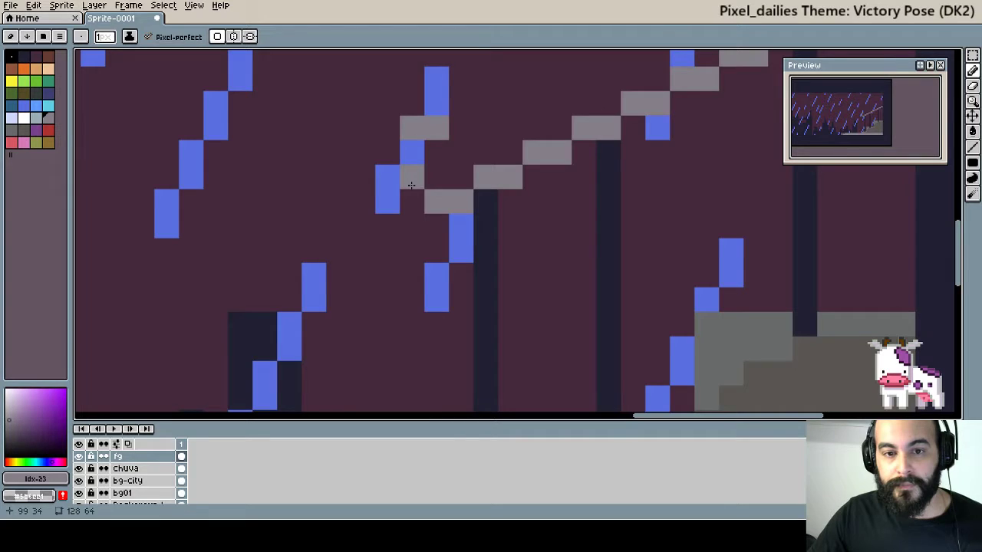
# Reshape the curl by erasing and repainting grey pixels on its left and top.
pyautogui.rightClick(412, 181)
pyautogui.click(412, 201)
pyautogui.click(387, 176)
pyautogui.click(388, 152)
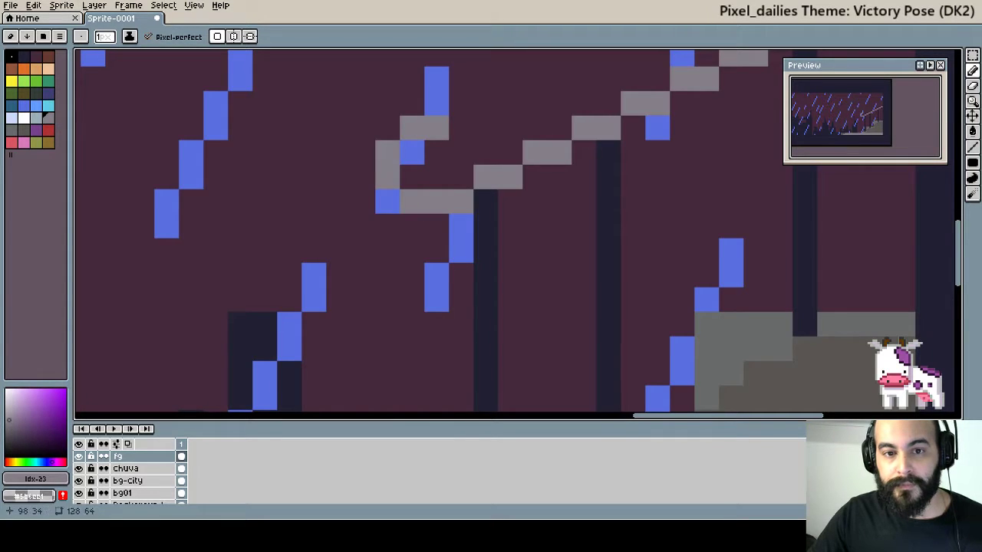
pyautogui.rightClick(387, 152)
pyautogui.click(363, 152)
pyautogui.click(363, 127)
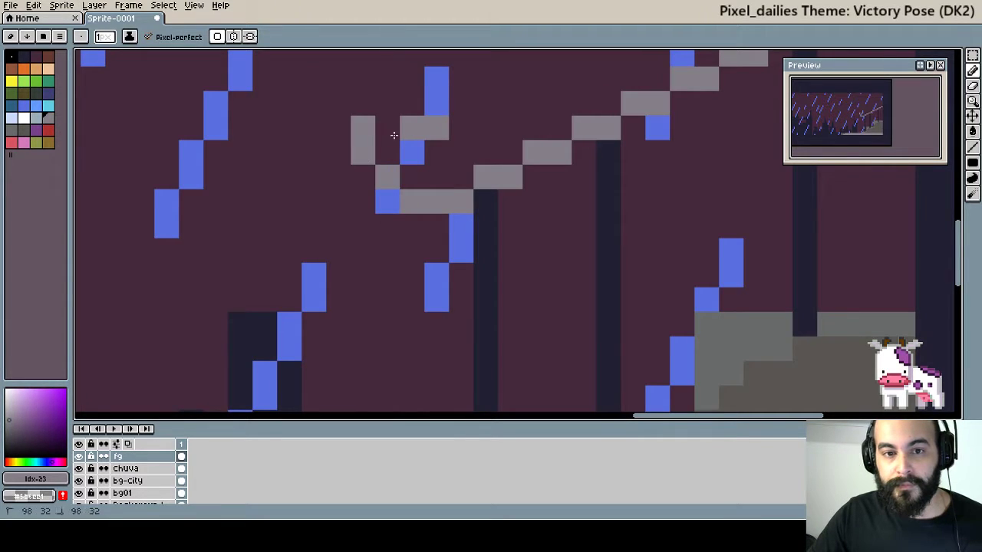
pyautogui.rightClick(412, 128)
pyautogui.rightClick(436, 127)
pyautogui.moveTo(445, 125); pyautogui.dragTo(424, 188)
# Finish the loop's top and diagonal pixels, clearing the top-left pixel back to sky.
pyautogui.click(366, 164)
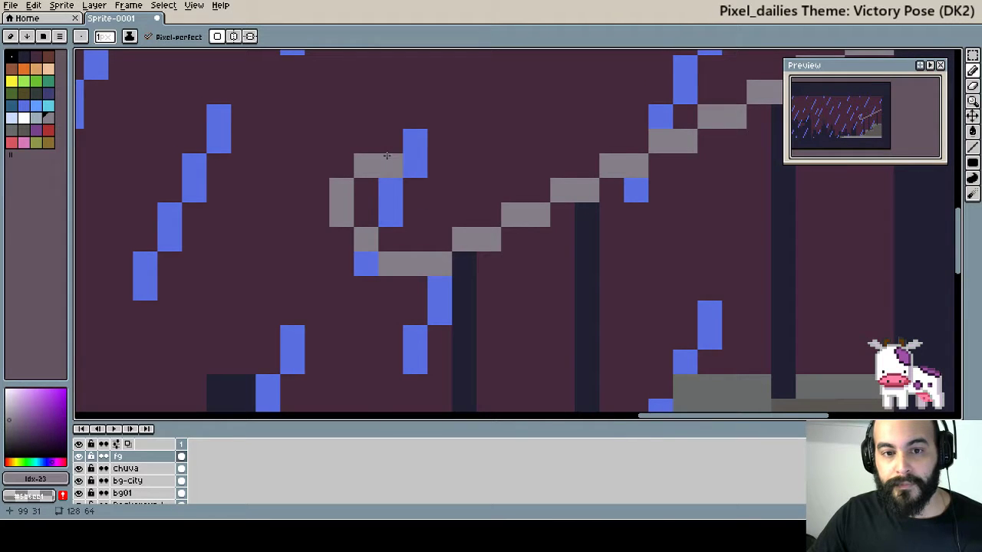
pyautogui.rightClick(390, 165)
pyautogui.click(391, 141)
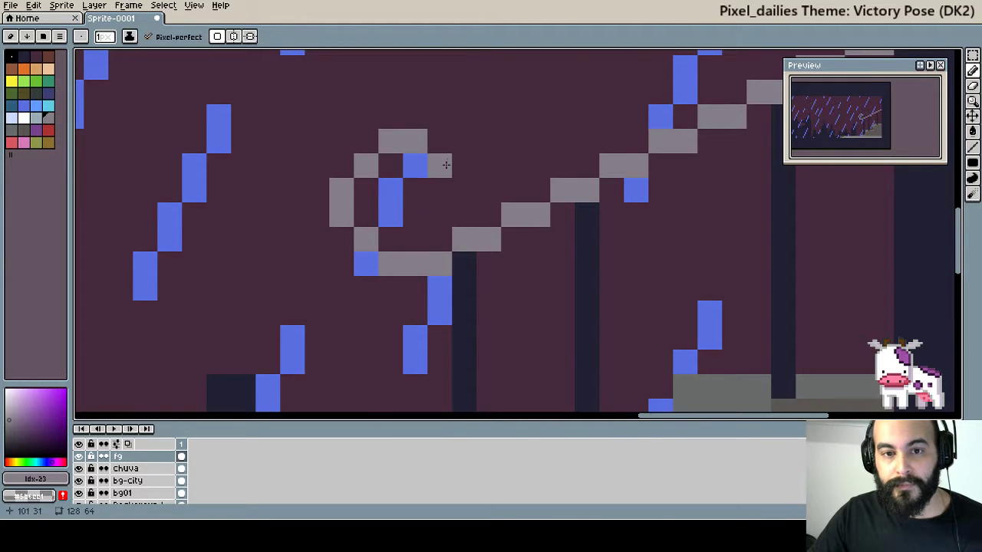
pyautogui.moveTo(445, 176); pyautogui.dragTo(452, 192)
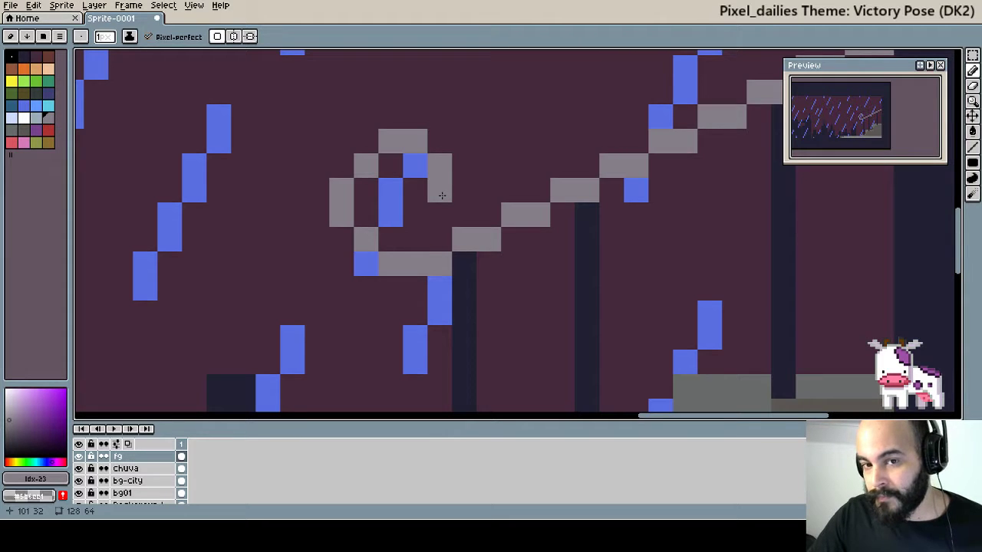
pyautogui.scroll(-3, 442, 196)
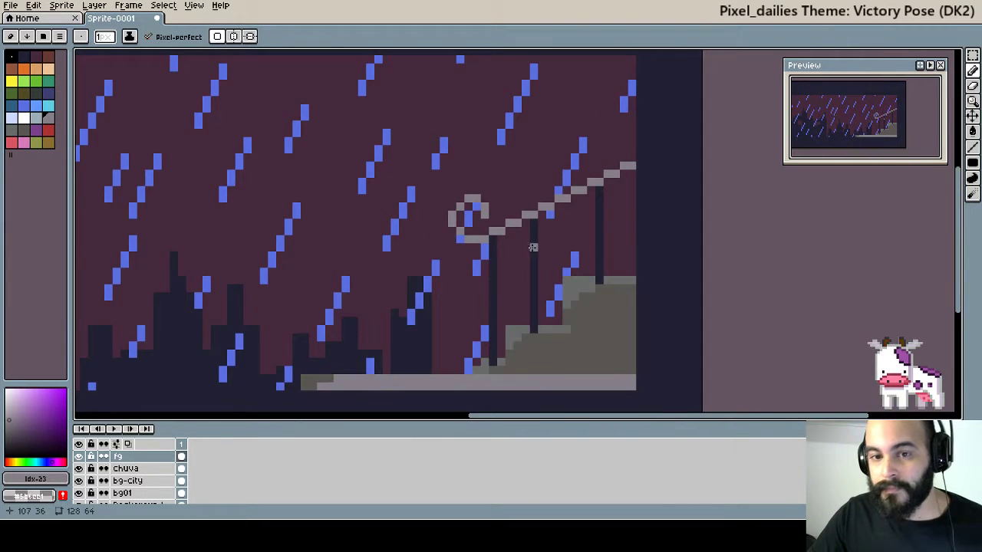
pyautogui.scroll(-1, 451, 207)
pyautogui.scroll(2, 458, 213)
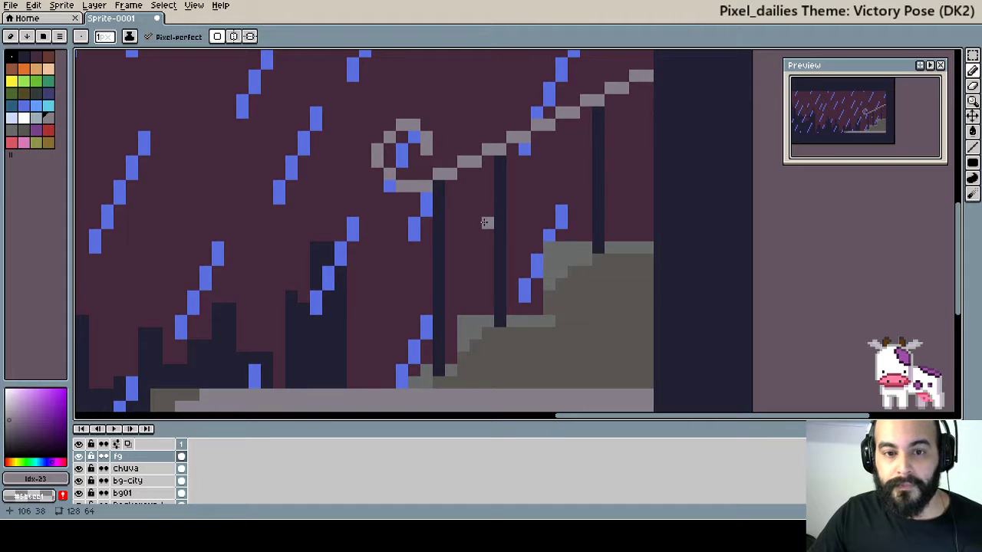
pyautogui.scroll(-1, 483, 220)
pyautogui.scroll(1, 476, 211)
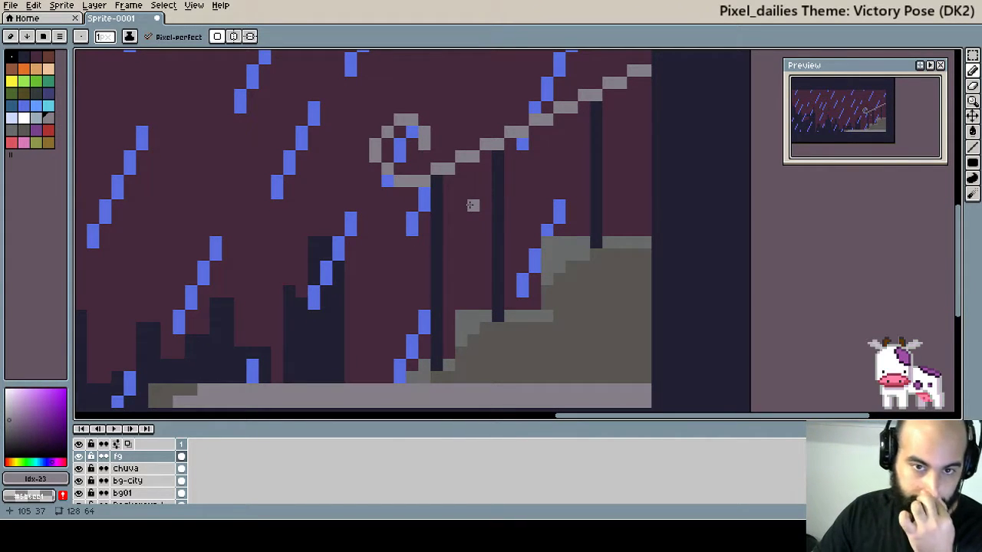
pyautogui.click(398, 119)
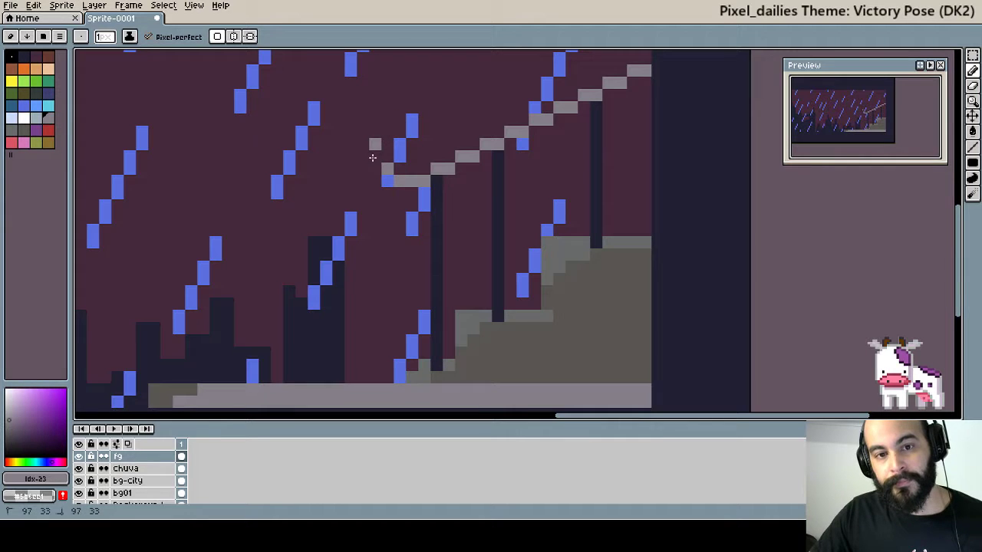
pyautogui.moveTo(372, 157); pyautogui.dragTo(396, 163)
# Erase a stray pixel, then shade the knob's underside with dark grey sampled from the stairs.
pyautogui.click(375, 145)
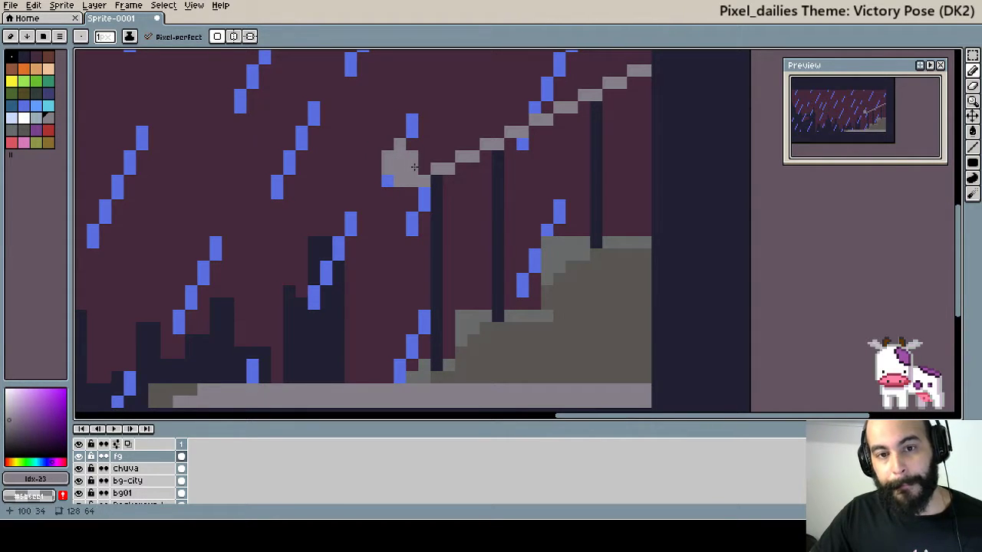
pyautogui.scroll(2, 451, 206)
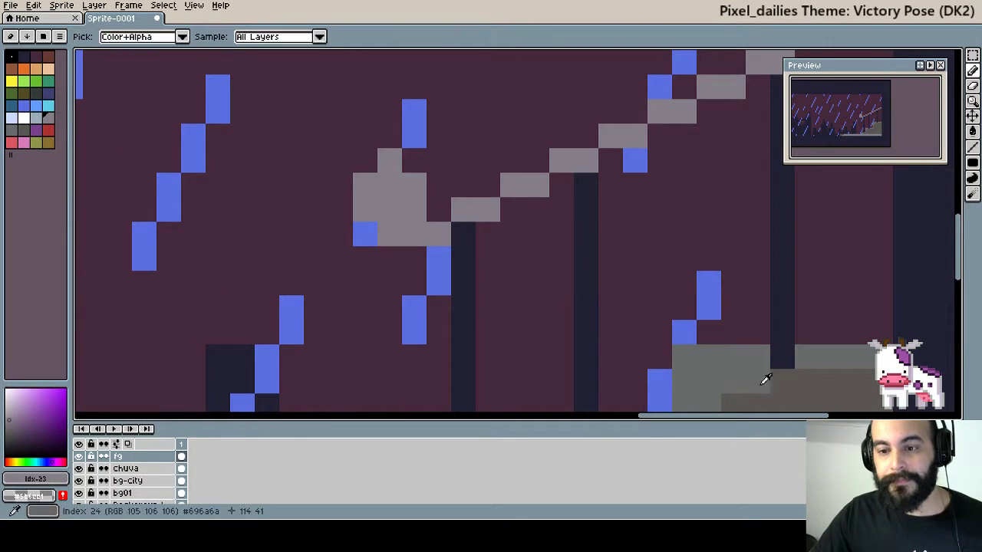
pyautogui.press('alt')
pyautogui.keyDown('alt'); pyautogui.click(786, 378); pyautogui.keyUp('alt')
pyautogui.click(397, 224)
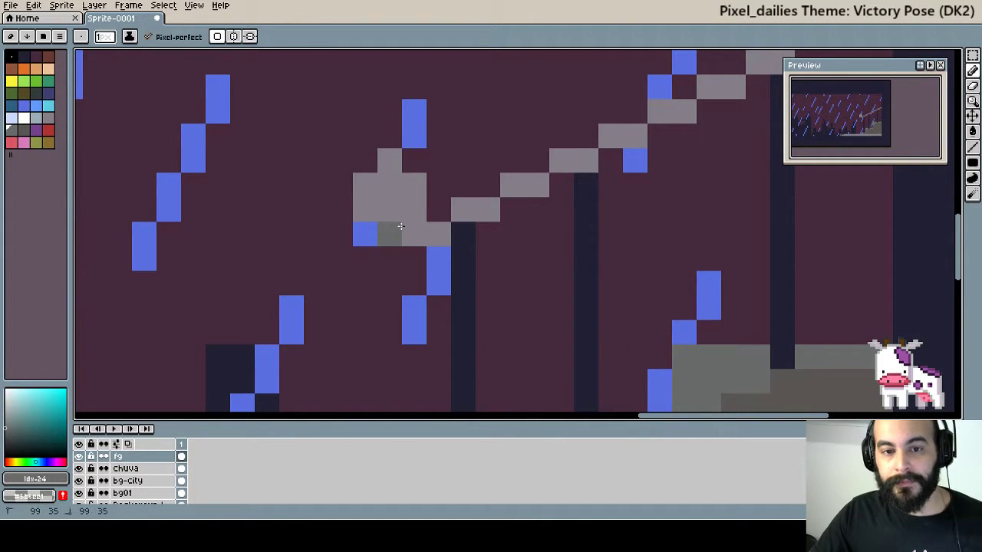
pyautogui.click(365, 209)
pyautogui.click(414, 234)
pyautogui.click(414, 209)
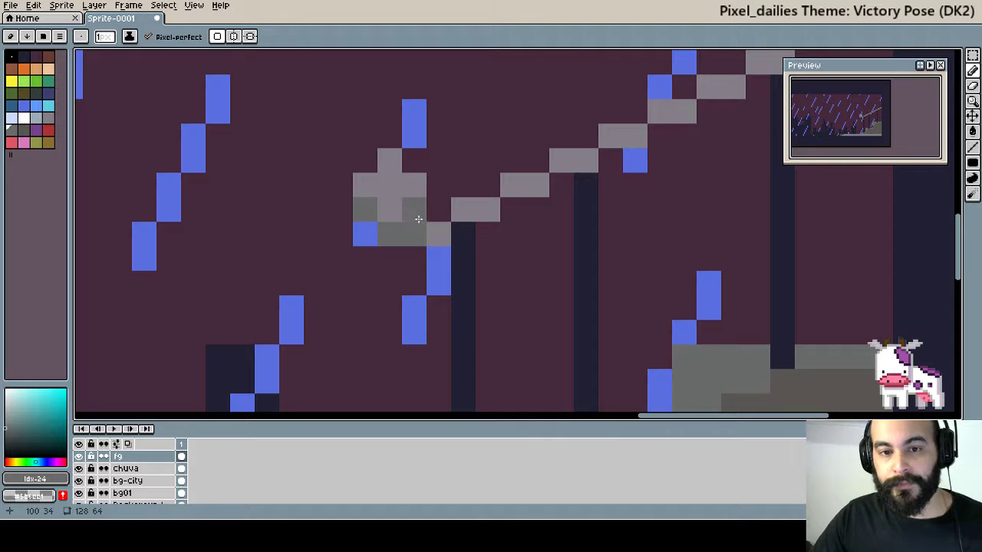
pyautogui.hotkey('ctrl', 'z')
pyautogui.click(428, 233)
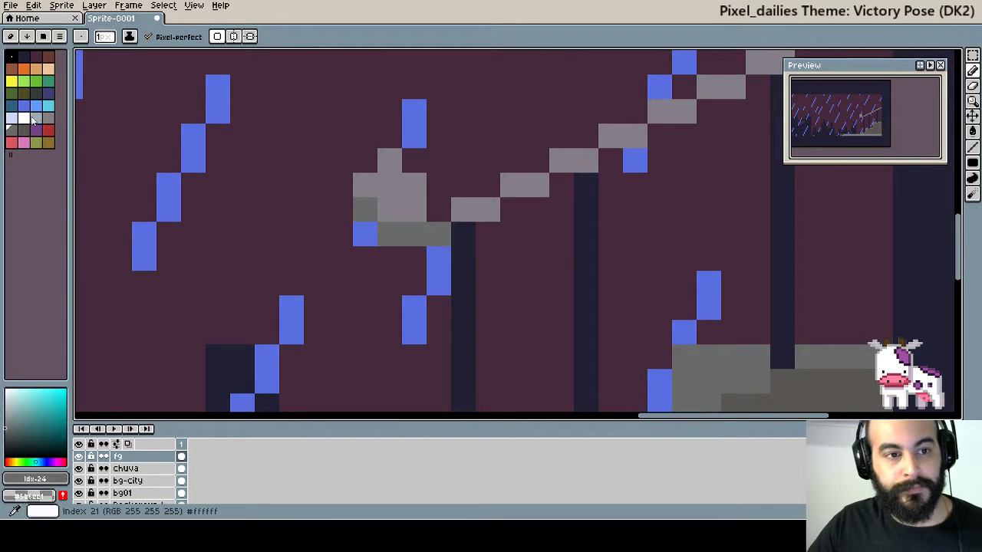
pyautogui.keyDown('alt'); pyautogui.click(424, 217); pyautogui.keyUp('alt')
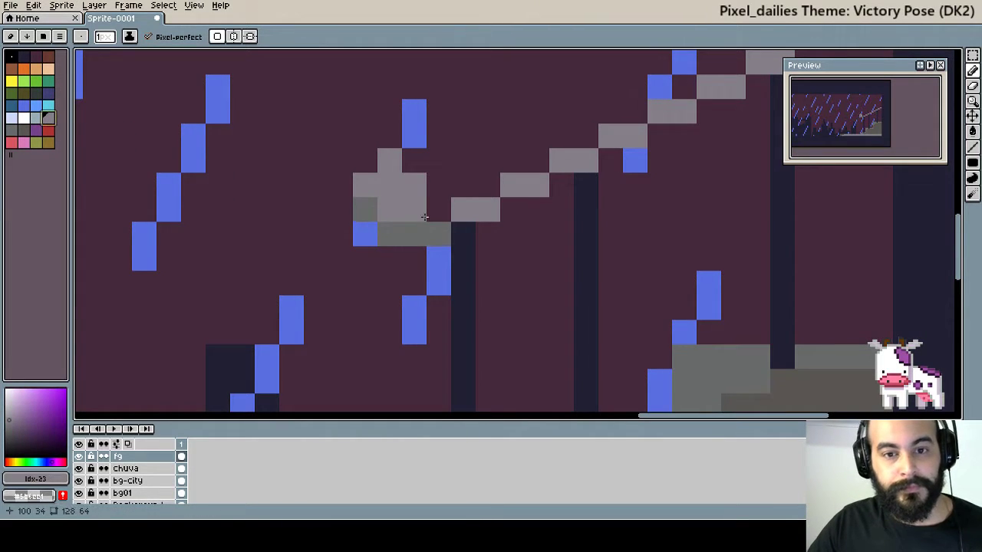
pyautogui.click(12, 130)
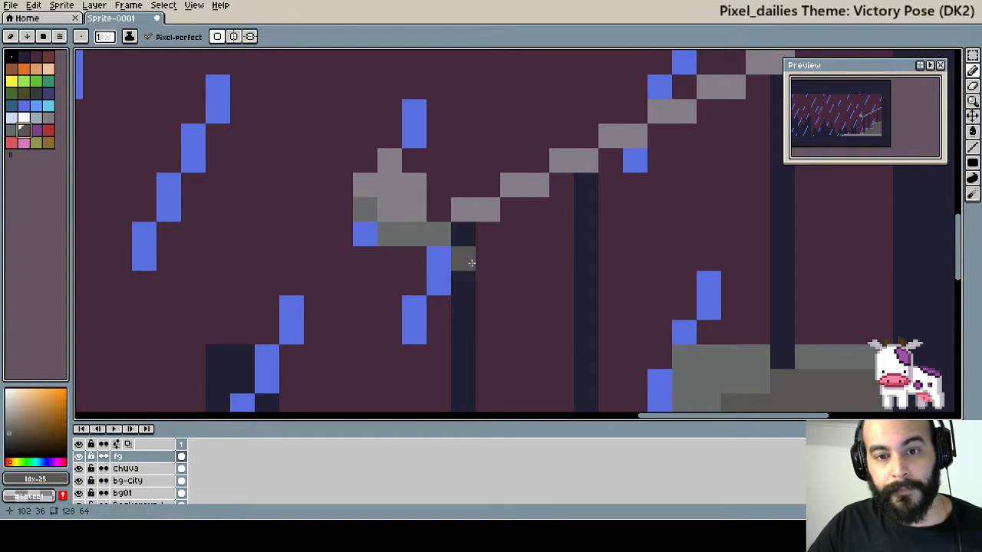
# Draw a grey vertical post down from the knob, lightening its lower part.
pyautogui.keyDown('alt'); pyautogui.click(462, 235); pyautogui.keyUp('alt')
pyautogui.moveTo(496, 291); pyautogui.dragTo(401, 167)
pyautogui.scroll(-2, 400, 167)
pyautogui.moveTo(374, 218); pyautogui.dragTo(373, 115)
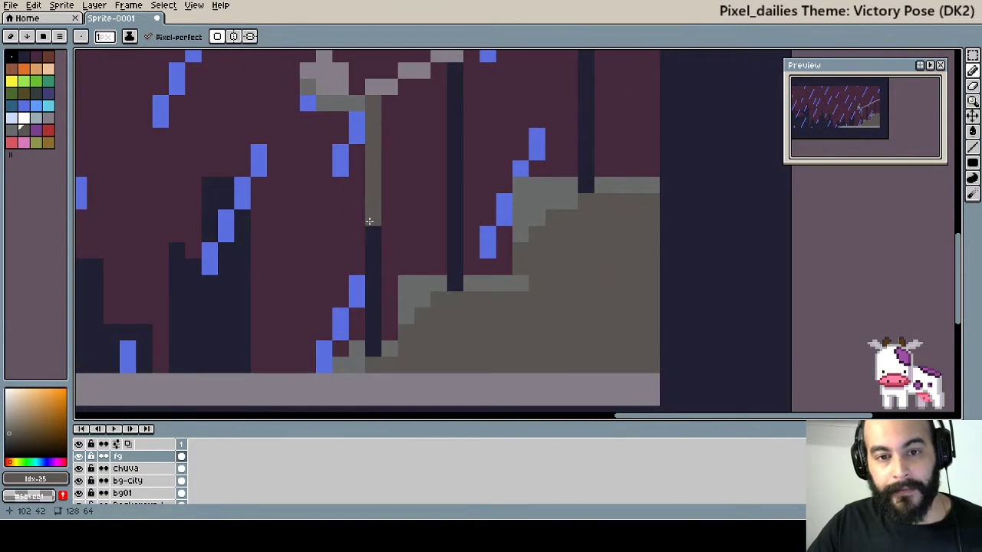
pyautogui.keyDown('alt'); pyautogui.click(411, 287); pyautogui.keyUp('alt')
pyautogui.moveTo(373, 230); pyautogui.dragTo(371, 266)
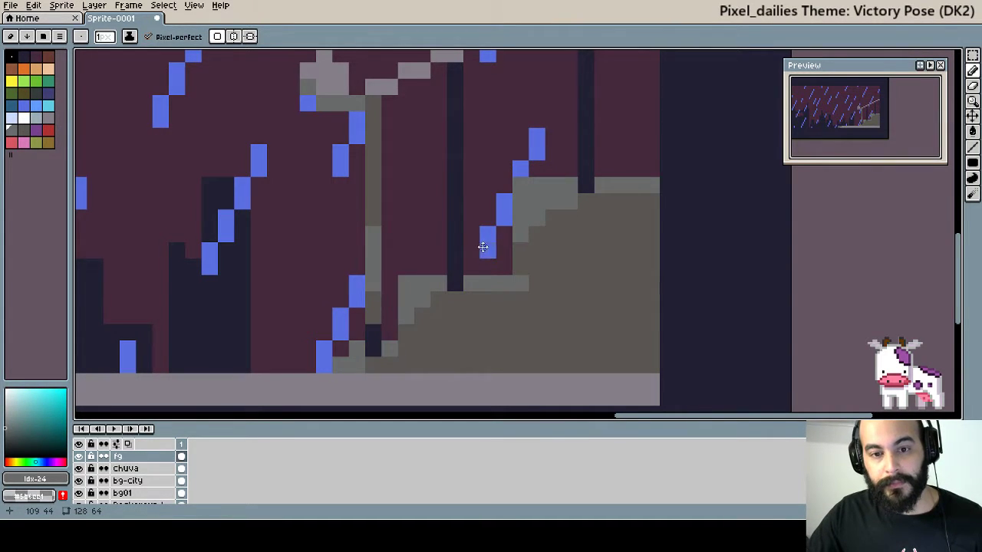
# Paint grey highlights down the middle railing post and lighten its dark pixels and base.
pyautogui.moveTo(482, 247); pyautogui.dragTo(476, 277)
pyautogui.keyDown('alt'); pyautogui.click(437, 86); pyautogui.keyUp('alt')
pyautogui.click(449, 102)
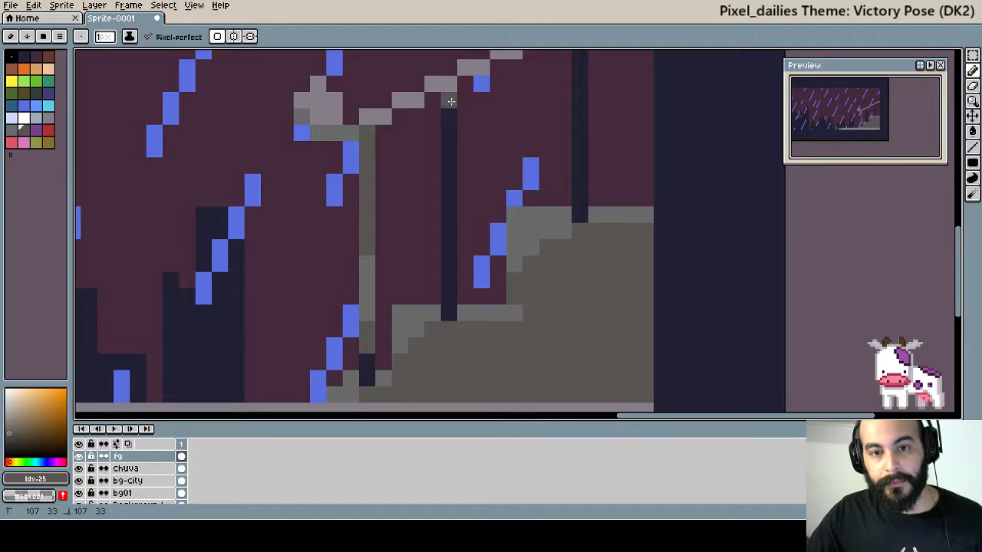
pyautogui.moveTo(449, 126); pyautogui.dragTo(449, 188)
pyautogui.moveTo(449, 226); pyautogui.dragTo(451, 283)
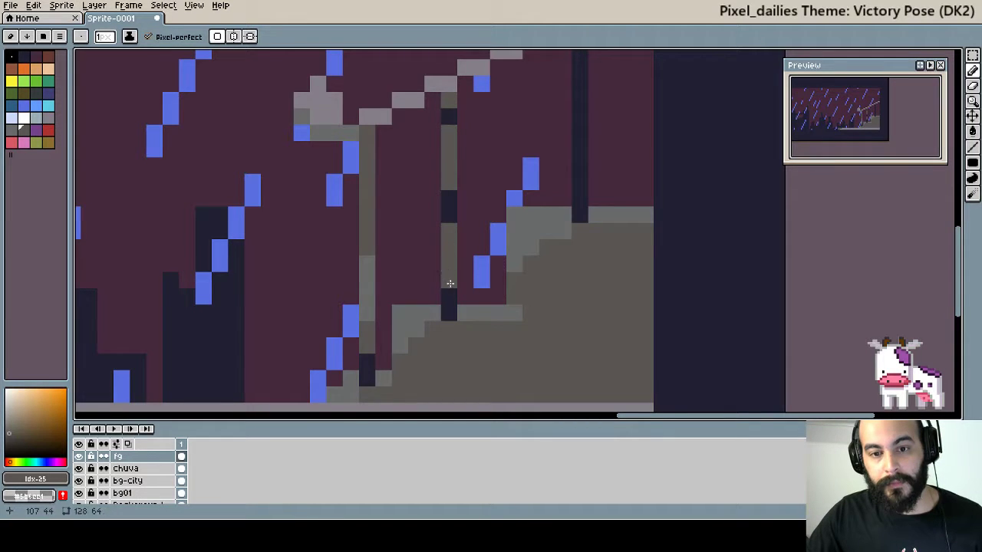
pyautogui.keyDown('alt'); pyautogui.click(521, 226); pyautogui.keyUp('alt')
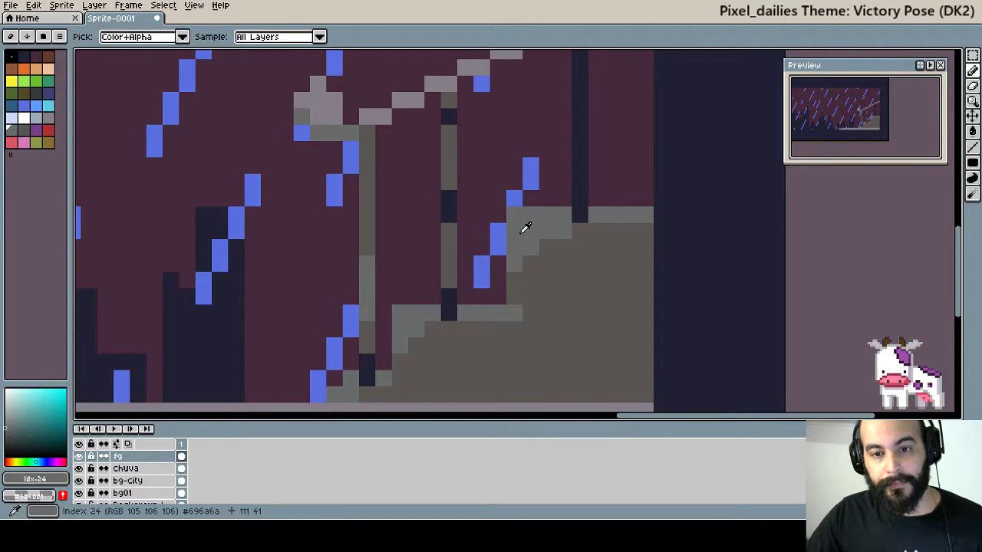
pyautogui.click(448, 115)
pyautogui.click(450, 214)
pyautogui.click(449, 197)
pyautogui.scroll(2, 528, 164)
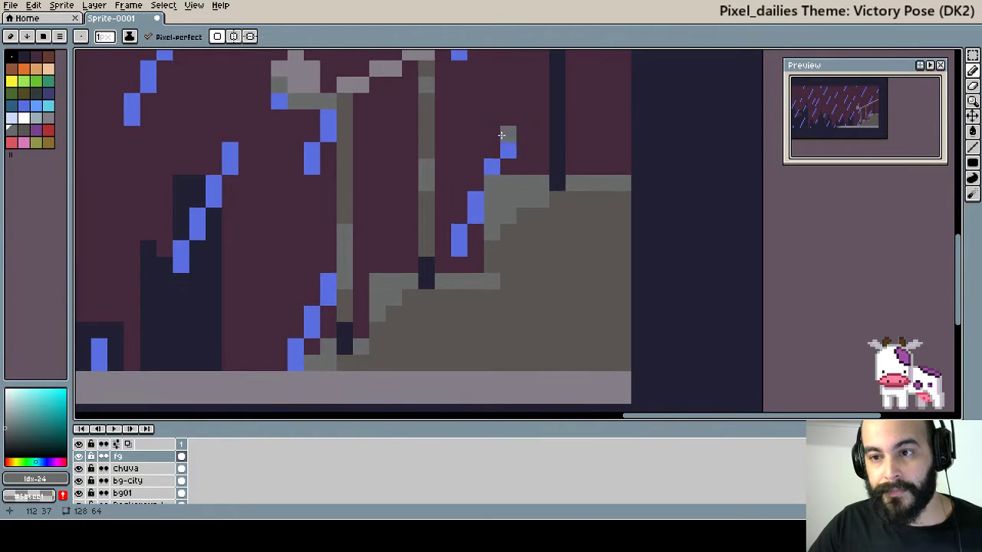
pyautogui.click(407, 297)
pyautogui.click(407, 270)
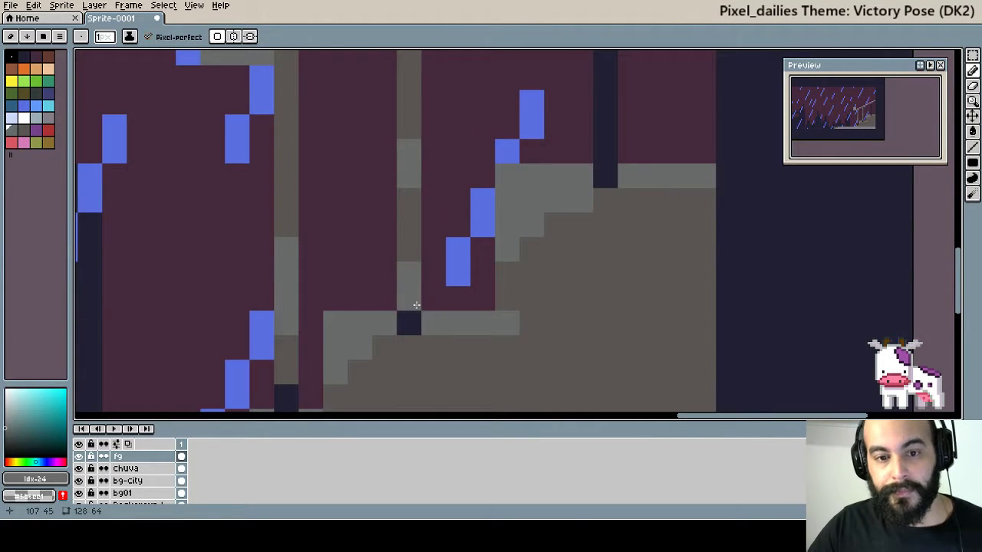
# Paint darker grey down the right-hand railing post.
pyautogui.keyDown('alt'); pyautogui.click(568, 301); pyautogui.keyUp('alt')
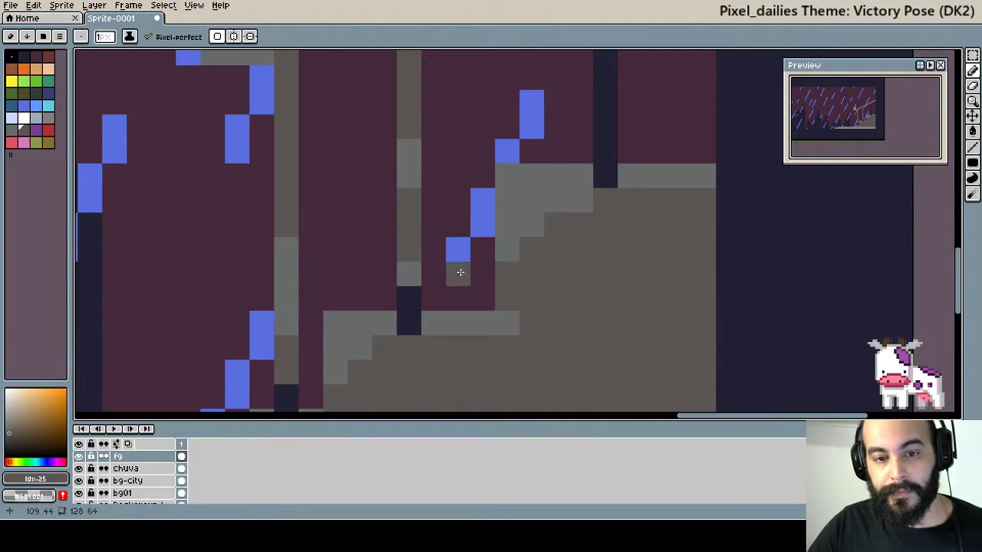
pyautogui.moveTo(556, 127); pyautogui.dragTo(494, 288)
pyautogui.scroll(-1, 493, 289)
pyautogui.moveTo(528, 136)
pyautogui.mouseDown()
pyautogui.moveTo(528, 293)
pyautogui.moveTo(506, 230)
pyautogui.mouseUp()
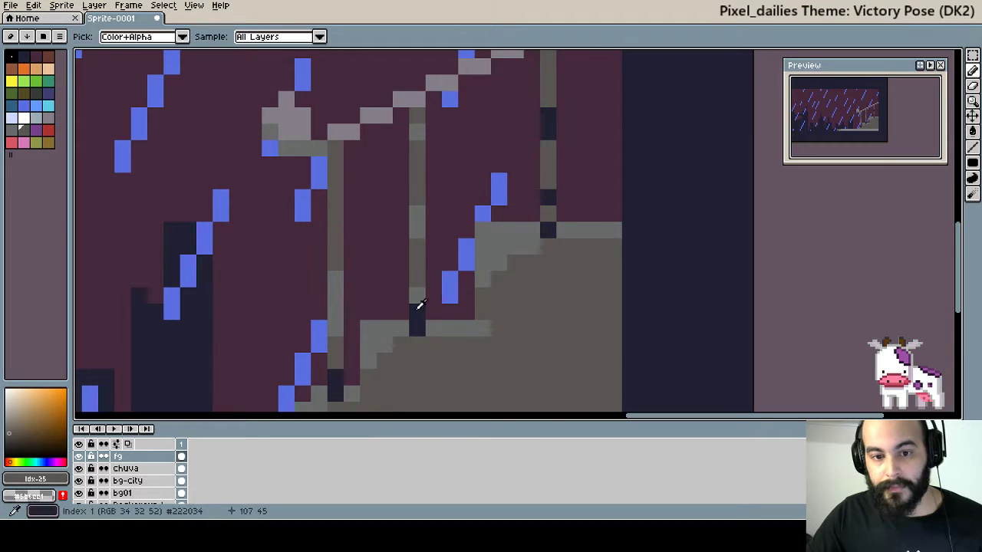
# Add dark navy band pixels into the grey railing post, undoing one stray grey pixel.
pyautogui.keyDown('alt'); pyautogui.click(420, 305); pyautogui.keyUp('alt')
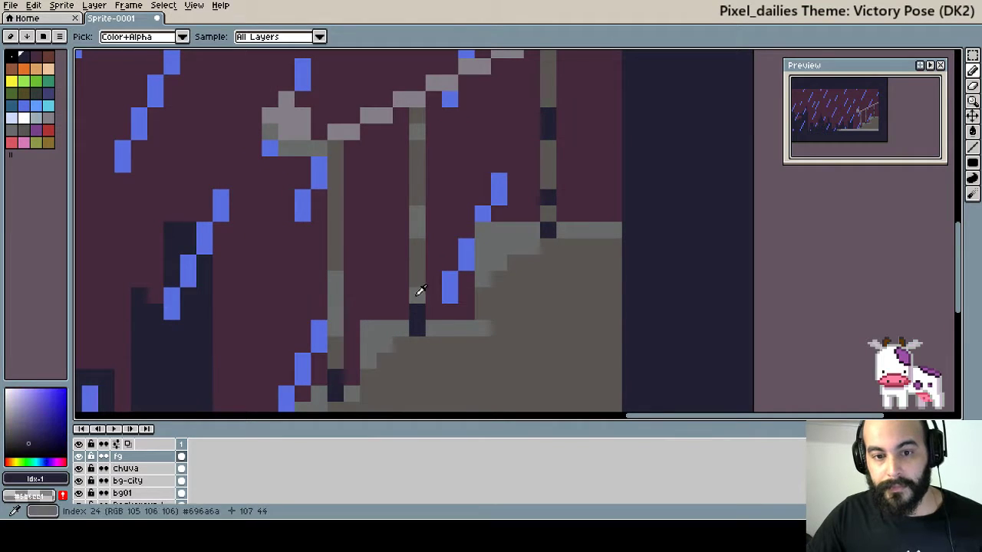
pyautogui.click(417, 246)
pyautogui.keyDown('alt'); pyautogui.click(422, 268); pyautogui.keyUp('alt')
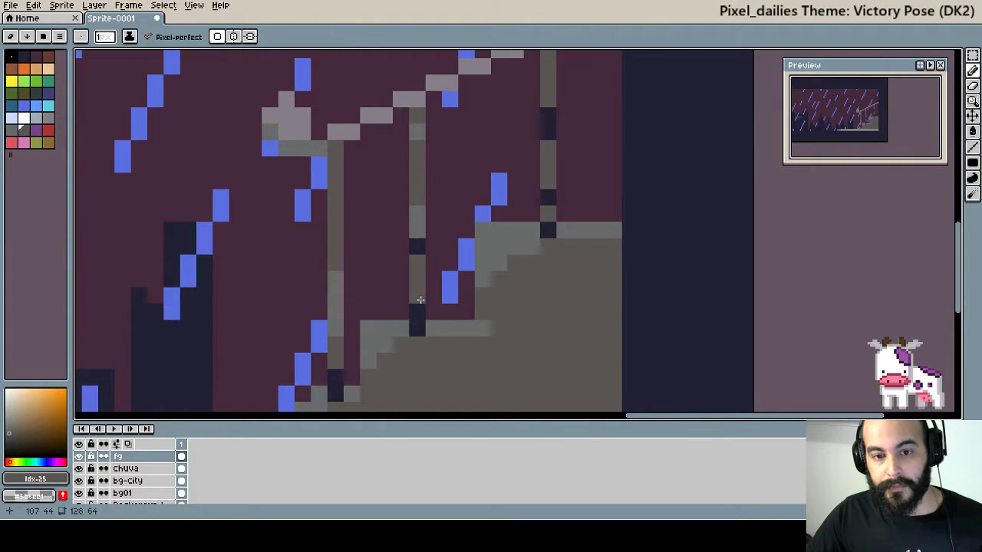
pyautogui.click(420, 305)
pyautogui.moveTo(420, 302); pyautogui.dragTo(497, 248)
pyautogui.click(340, 281)
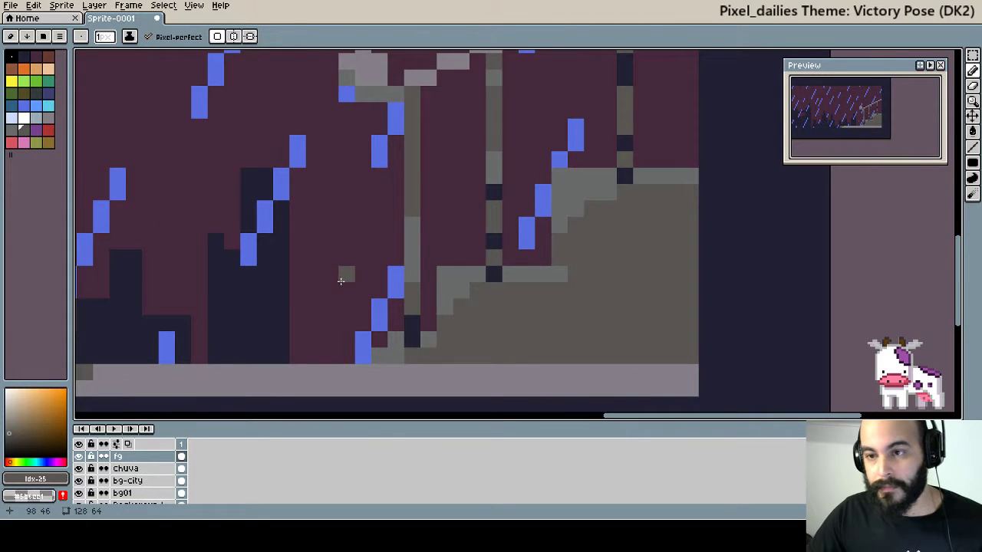
pyautogui.hotkey('ctrl', 'z')
pyautogui.keyDown('alt'); pyautogui.click(410, 324); pyautogui.keyUp('alt')
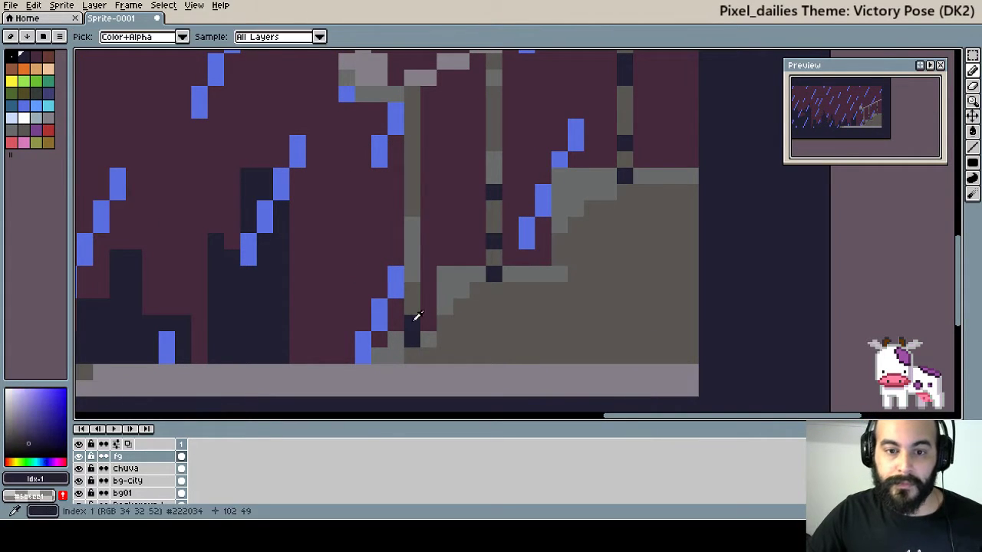
pyautogui.click(412, 282)
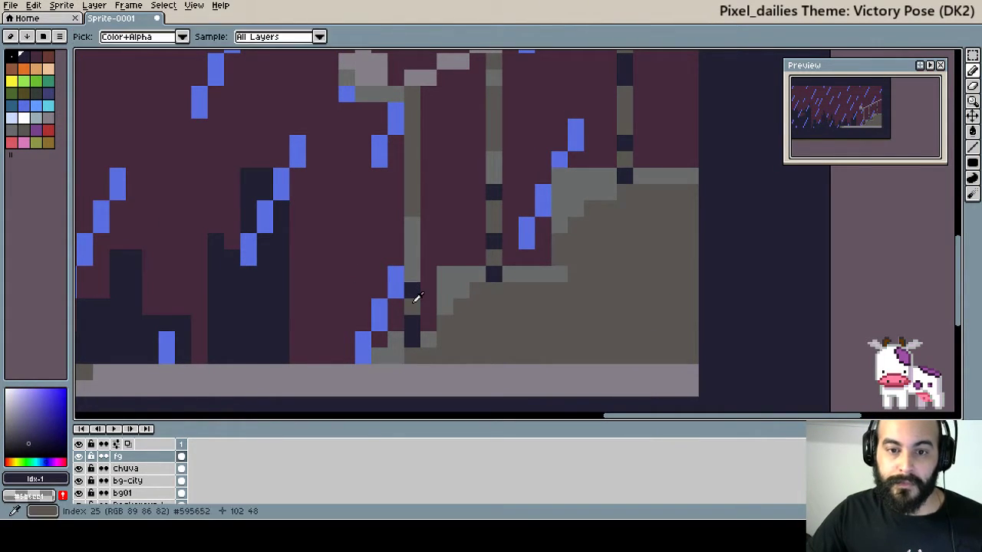
pyautogui.keyDown('alt'); pyautogui.click(414, 276); pyautogui.keyUp('alt')
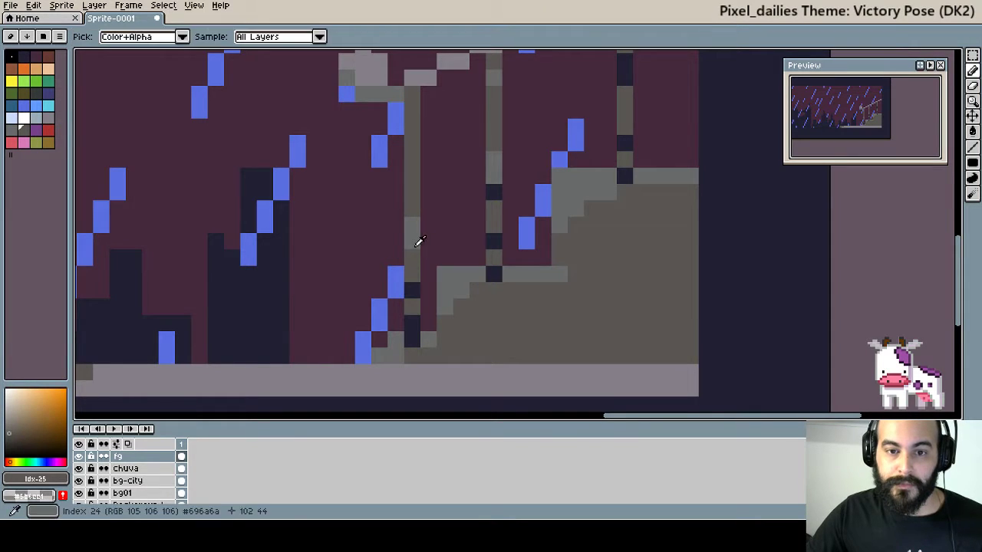
pyautogui.keyDown('alt'); pyautogui.click(414, 150); pyautogui.keyUp('alt')
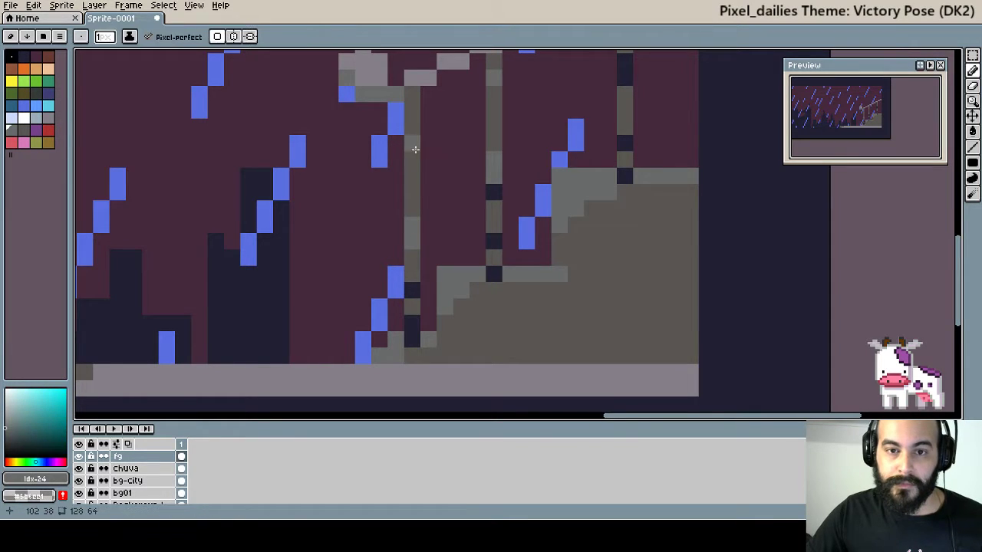
pyautogui.keyDown('alt'); pyautogui.click(413, 290); pyautogui.keyUp('alt')
# Darken the post's top pixel and place dark grey shading at each diagonal handrail step.
pyautogui.scroll(-1, 460, 238)
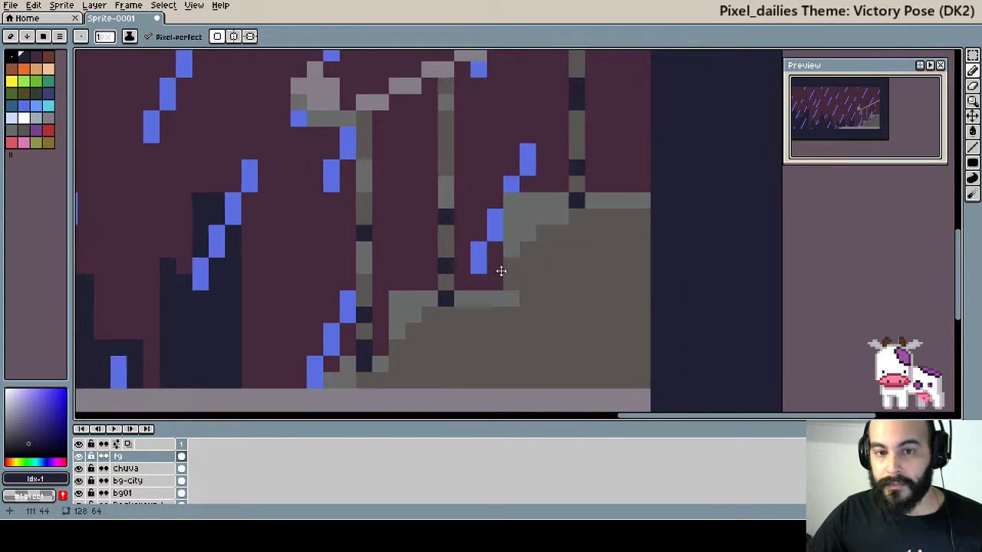
pyautogui.scroll(-1, 484, 294)
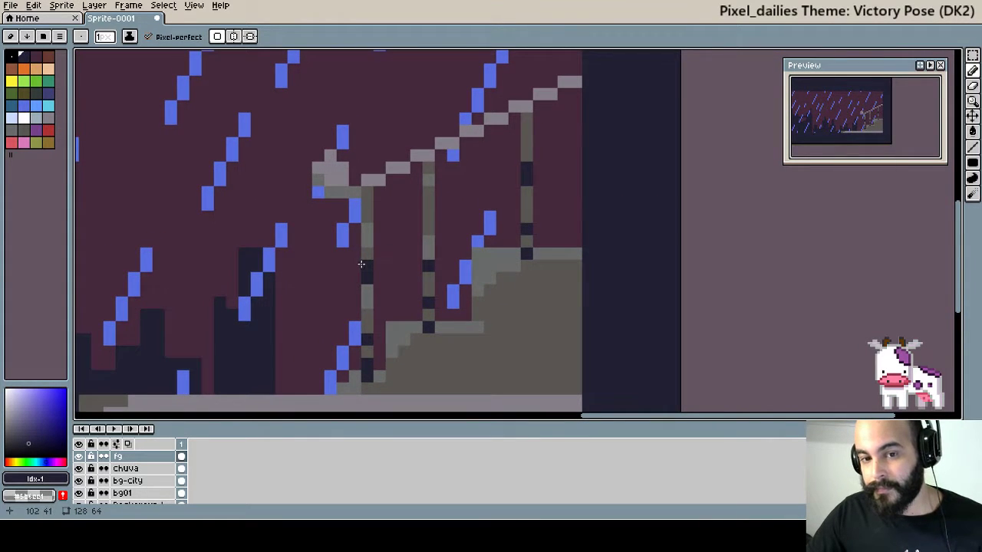
pyautogui.scroll(2, 421, 219)
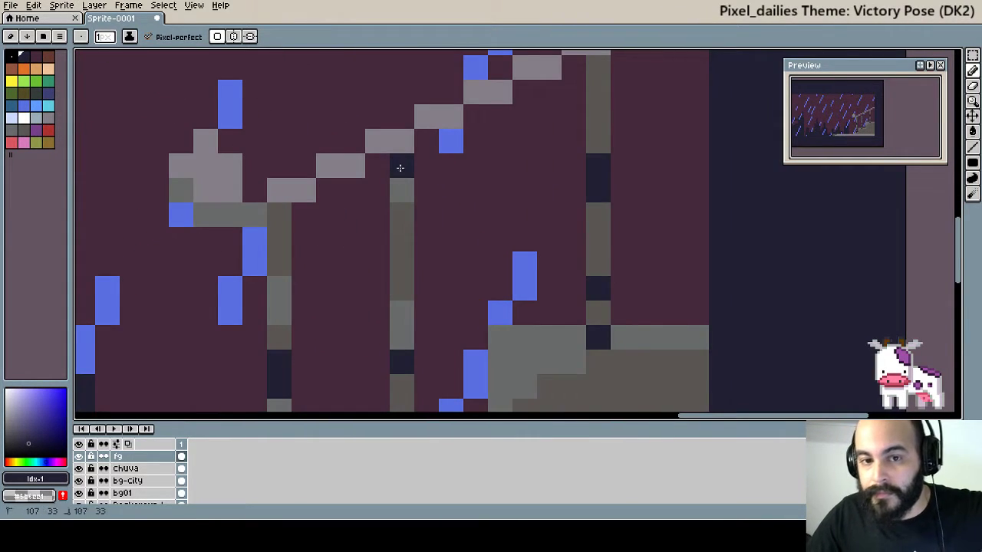
pyautogui.click(543, 130)
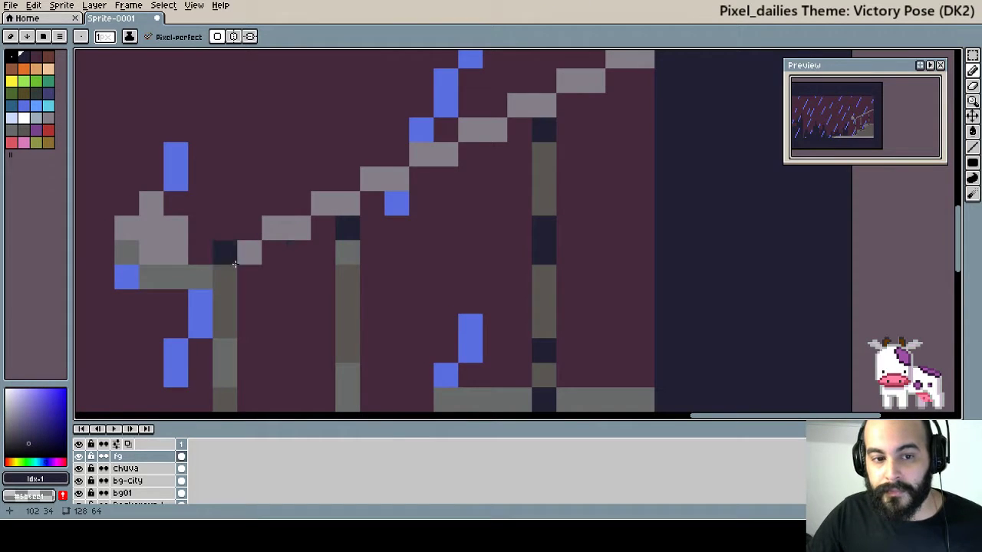
pyautogui.keyDown('alt'); pyautogui.click(311, 300); pyautogui.keyUp('alt')
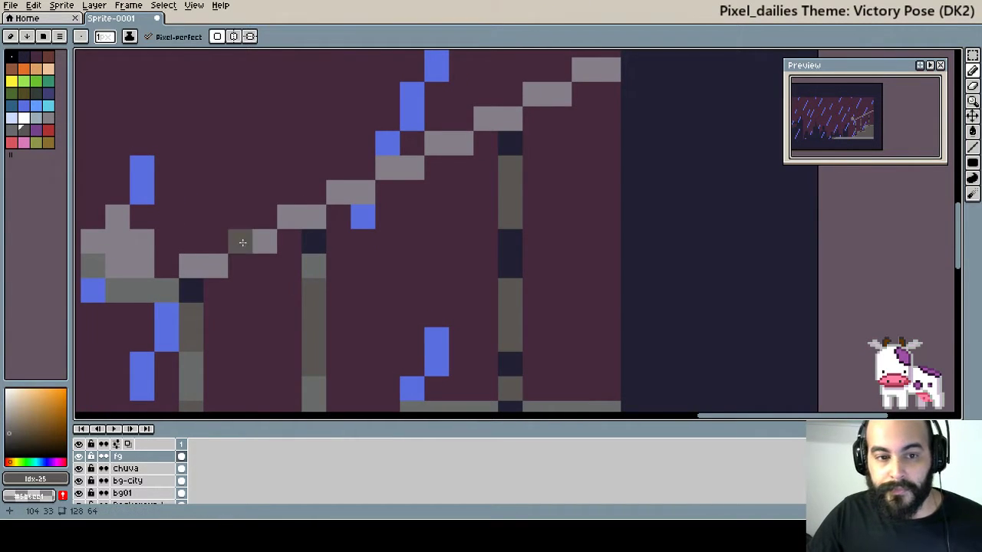
pyautogui.click(215, 266)
pyautogui.click(314, 216)
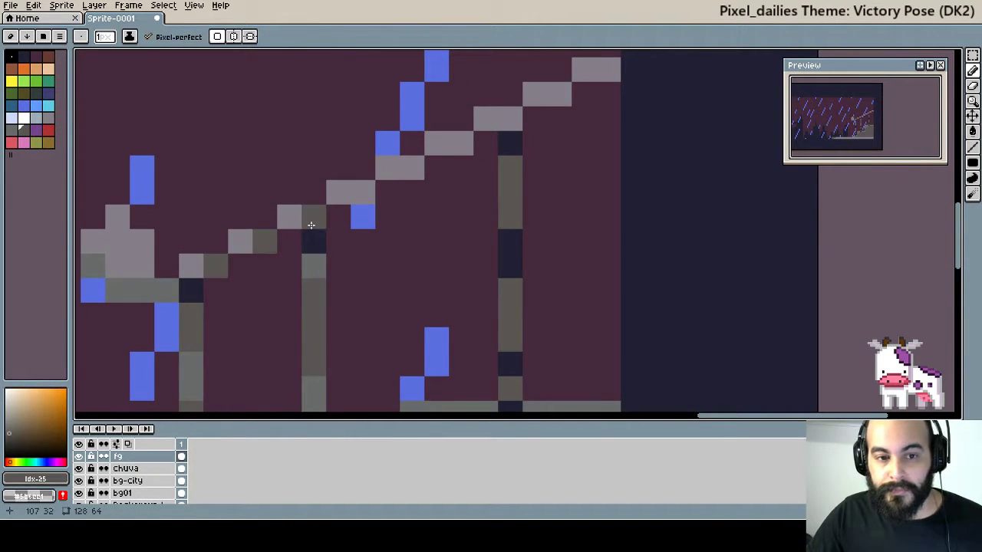
pyautogui.click(363, 192)
pyautogui.click(411, 168)
pyautogui.click(461, 143)
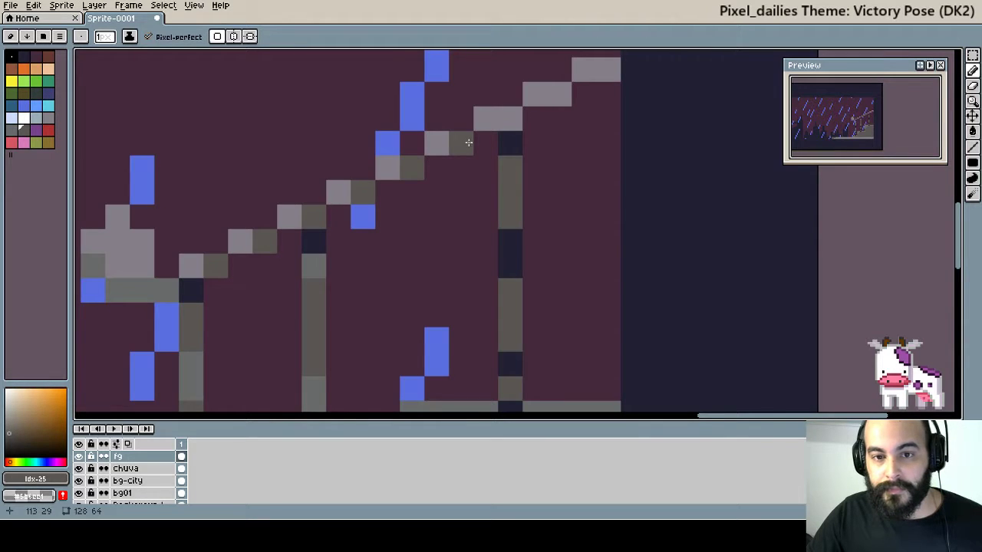
pyautogui.click(534, 119)
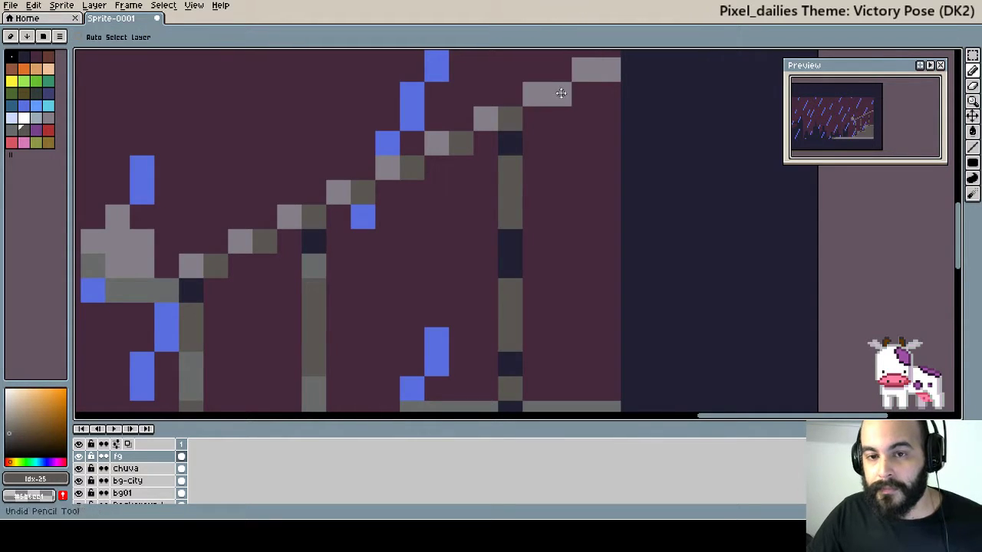
# Redo the handrail step shading one pixel further right along the whole diagonal.
pyautogui.hotkey('ctrl', 'z')
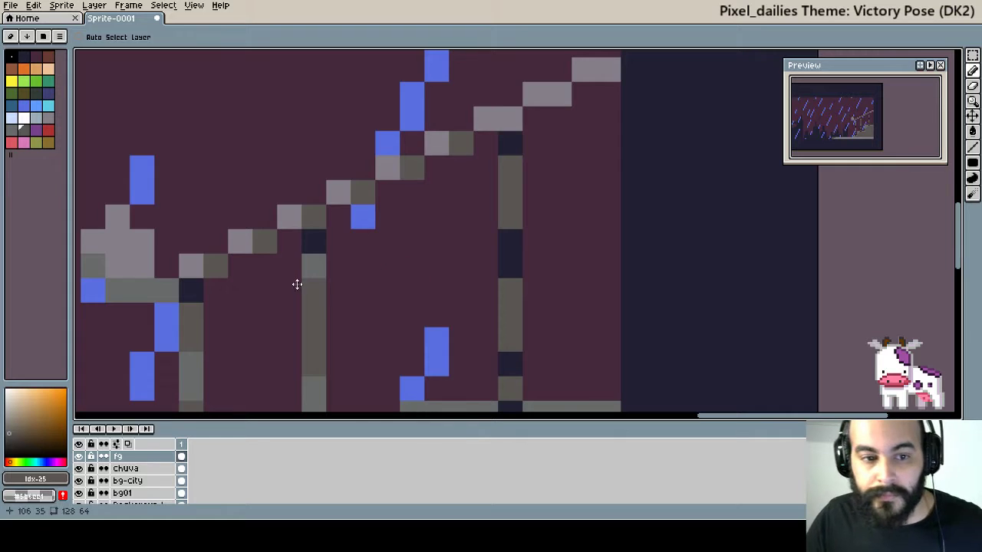
pyautogui.hotkey('ctrl', 'z')
pyautogui.hotkey('ctrl', 'z')
pyautogui.hotkey('ctrl', 'z')
pyautogui.hotkey('ctrl', 'z')
pyautogui.hotkey('ctrl', 'z')
pyautogui.hotkey('ctrl', 'z')
pyautogui.click(239, 264)
pyautogui.click(288, 240)
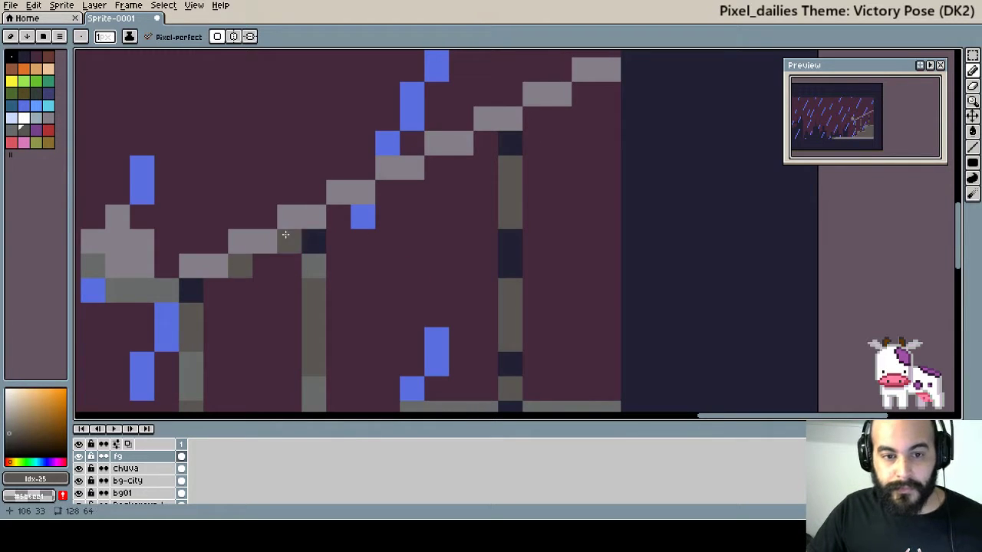
pyautogui.click(337, 217)
pyautogui.click(387, 192)
pyautogui.click(437, 167)
pyautogui.click(461, 143)
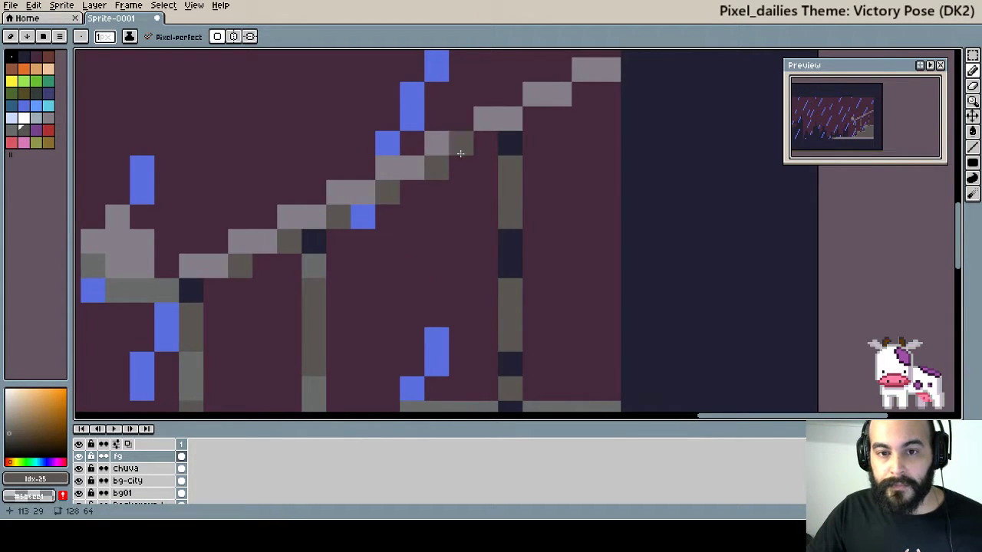
pyautogui.hotkey('ctrl', 'z')
pyautogui.click(535, 118)
pyautogui.click(584, 93)
# Shade the handrail's upper end and beside a railing post, undoing a misplaced pixel.
pyautogui.moveTo(575, 92); pyautogui.dragTo(453, 161)
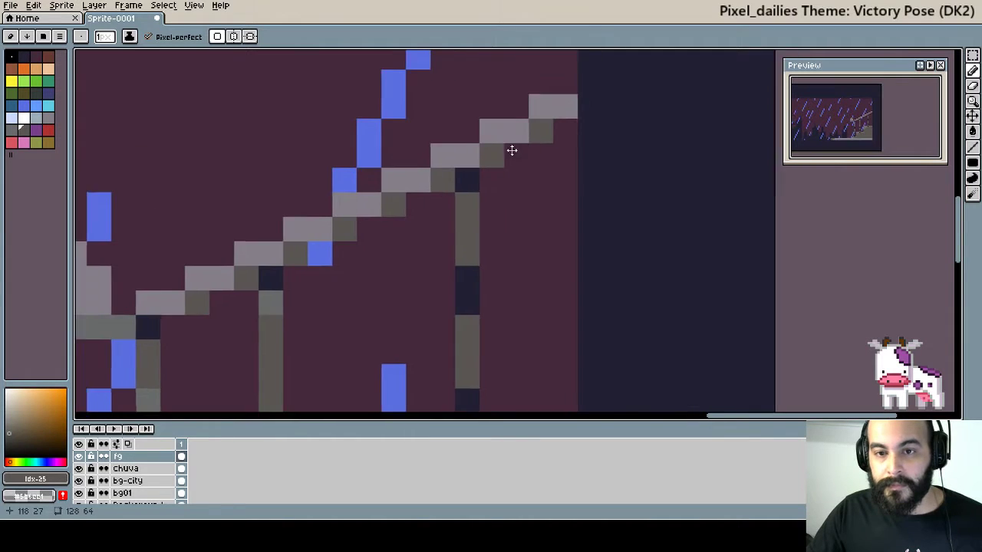
pyautogui.click(421, 268)
pyautogui.hotkey('ctrl', 'z')
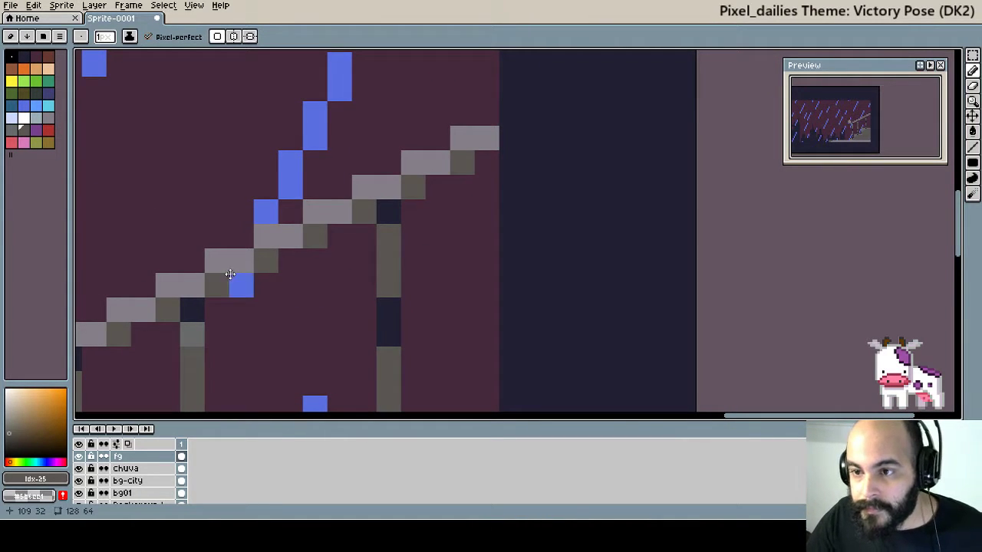
pyautogui.moveTo(239, 284); pyautogui.dragTo(451, 145)
pyautogui.moveTo(383, 259); pyautogui.dragTo(487, 281)
pyautogui.click(426, 285)
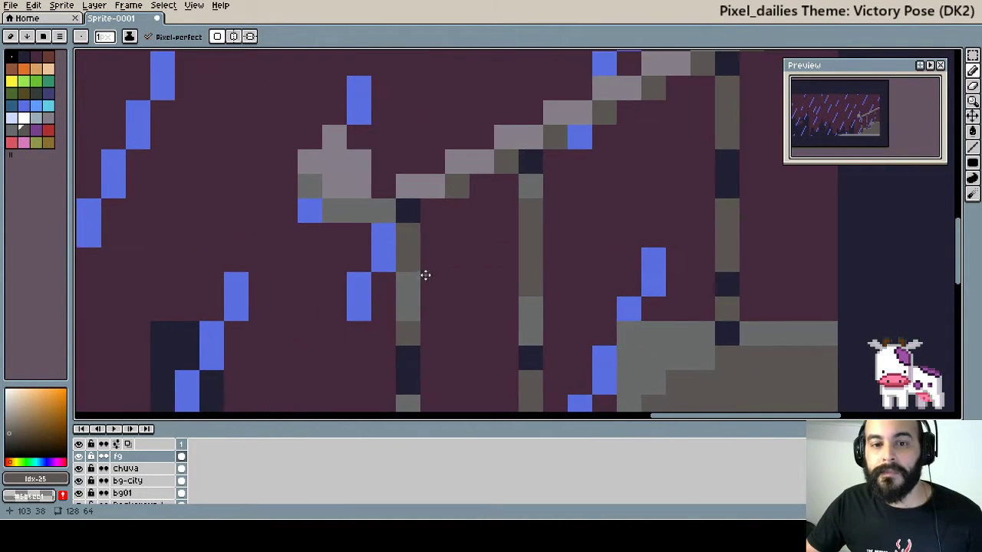
pyautogui.moveTo(423, 274); pyautogui.dragTo(440, 288)
pyautogui.scroll(-5, 439, 276)
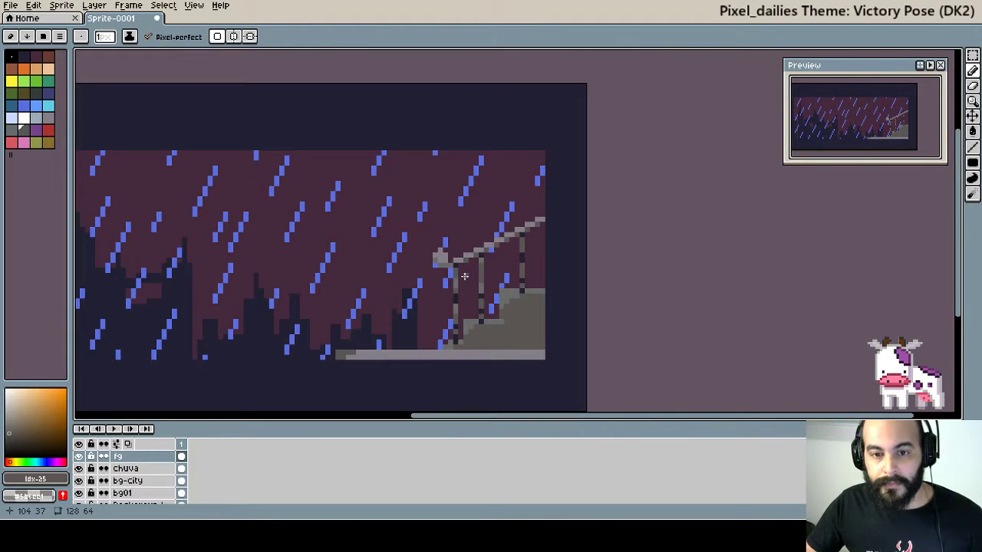
pyautogui.scroll(-2, 518, 275)
pyautogui.moveTo(455, 294); pyautogui.dragTo(626, 255)
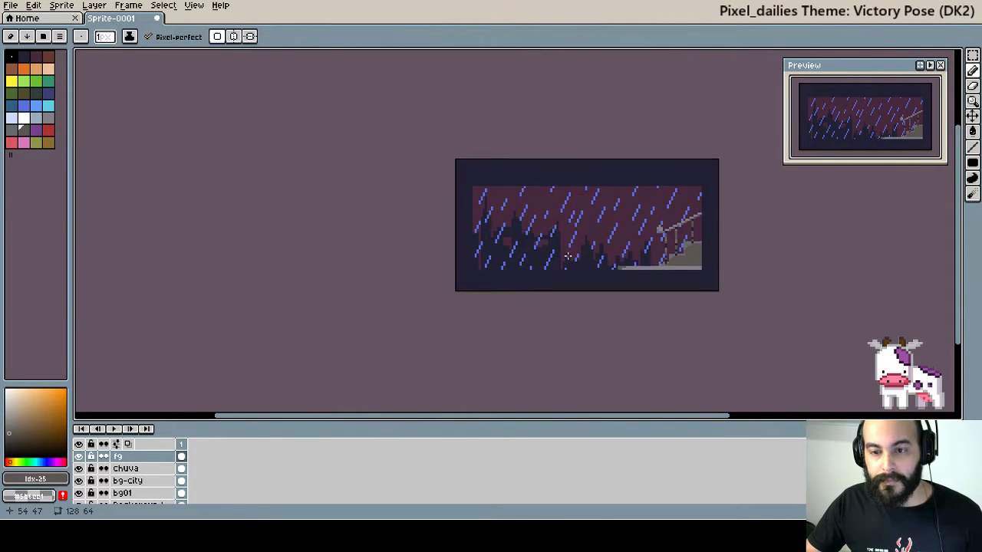
pyautogui.scroll(-1, 629, 255)
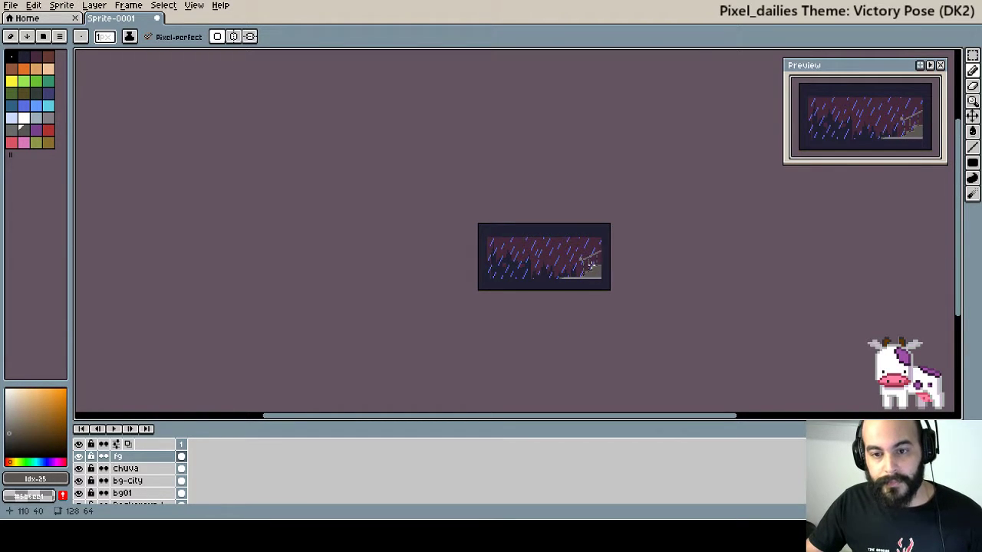
pyautogui.scroll(4, 590, 265)
pyautogui.scroll(-1, 675, 229)
pyautogui.scroll(-1, 679, 231)
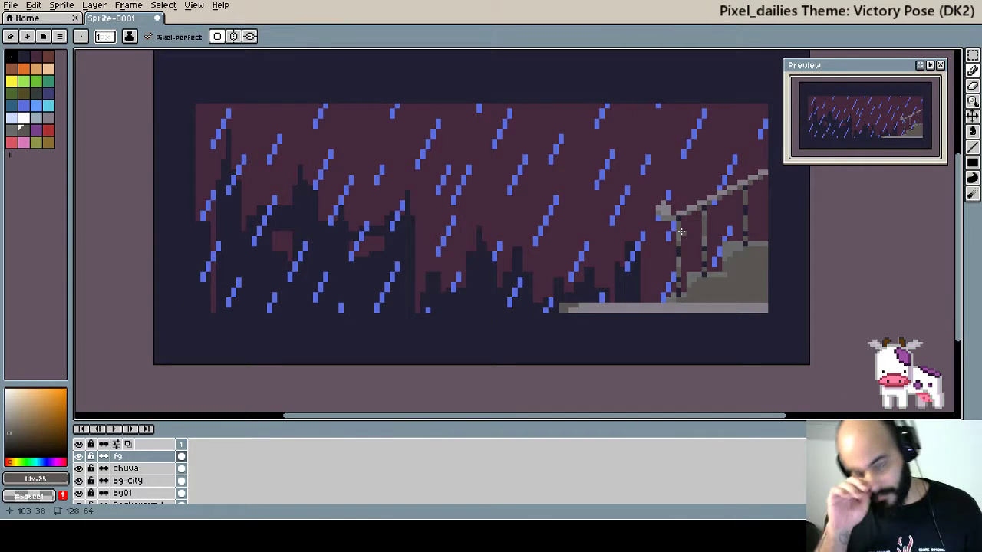
pyautogui.press('i')
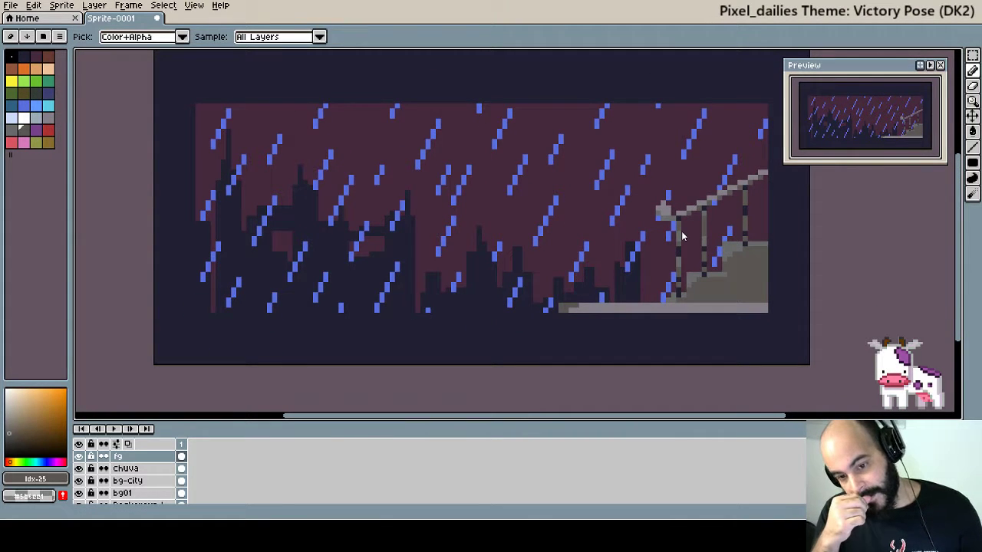
pyautogui.press('b')
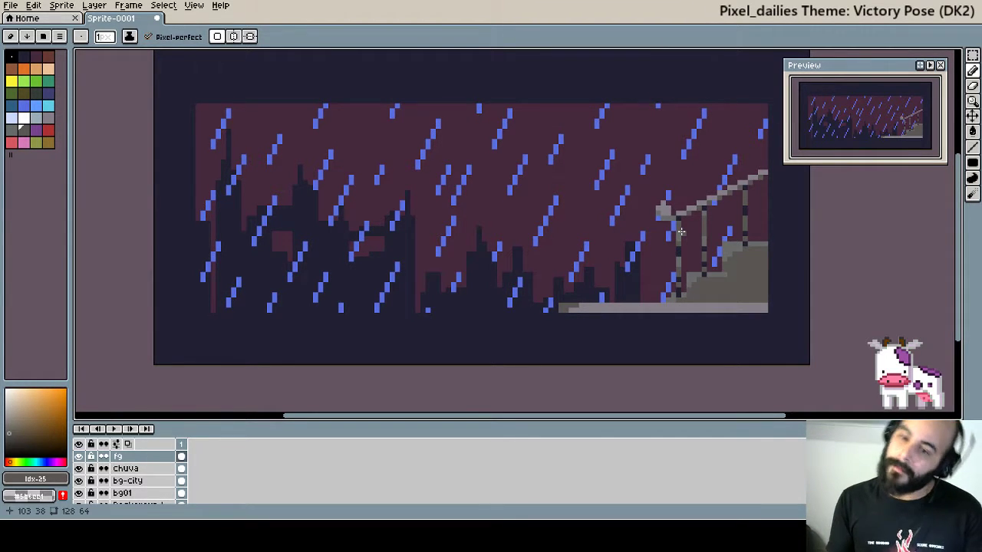
pyautogui.press('i')
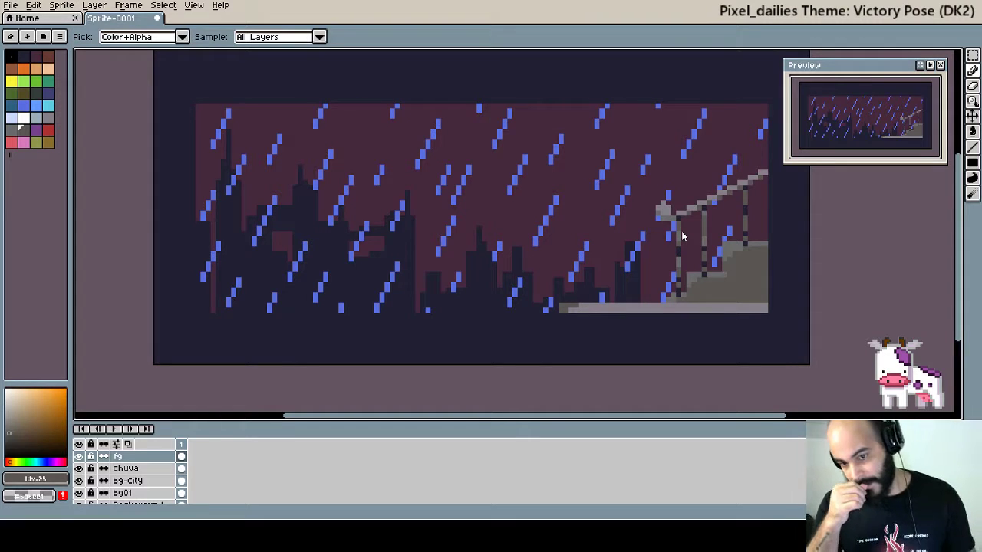
pyautogui.press('b')
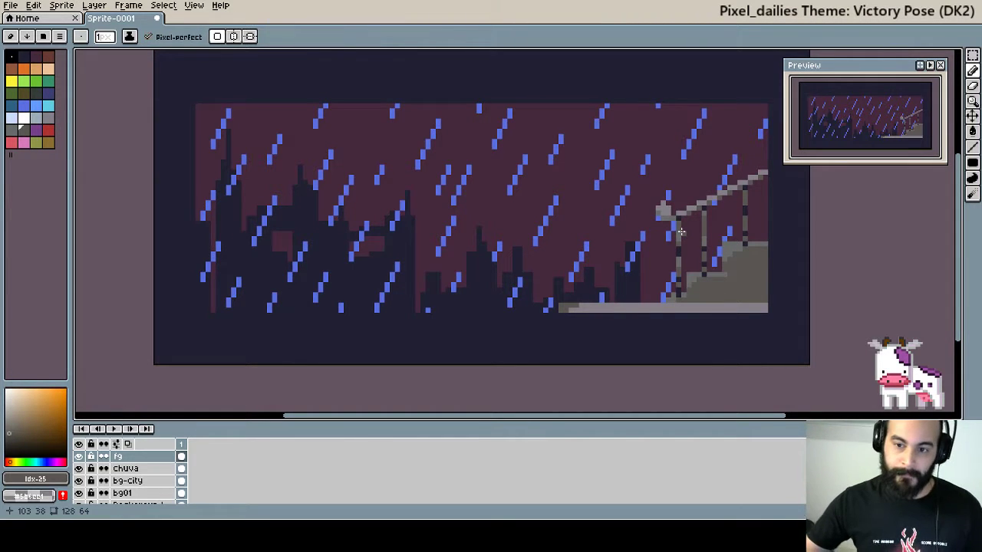
pyautogui.scroll(3, 680, 231)
pyautogui.scroll(2, 647, 313)
pyautogui.scroll(3, 638, 307)
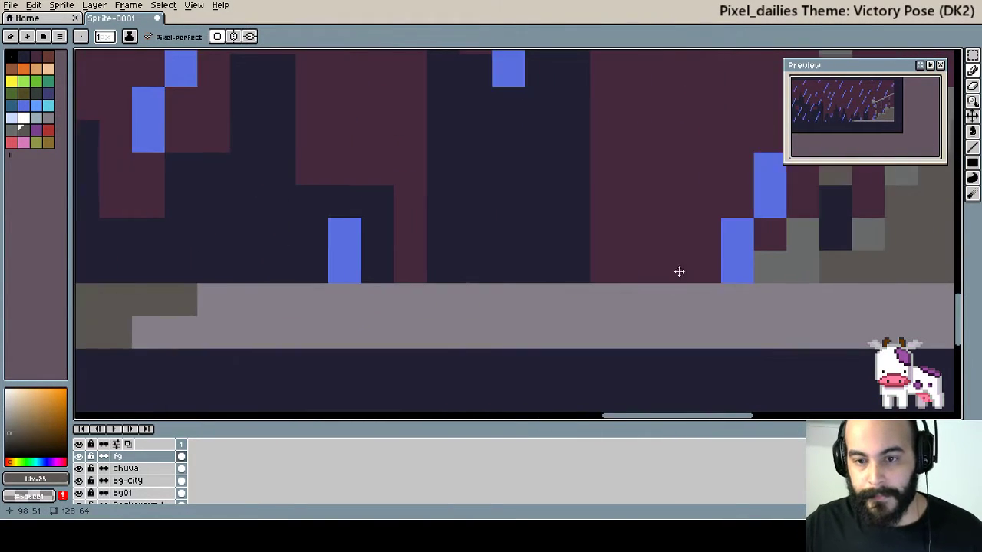
# Paint dark grey pixel runs along the light grey ledge.
pyautogui.hscroll(1, 679, 272)
pyautogui.click(423, 300)
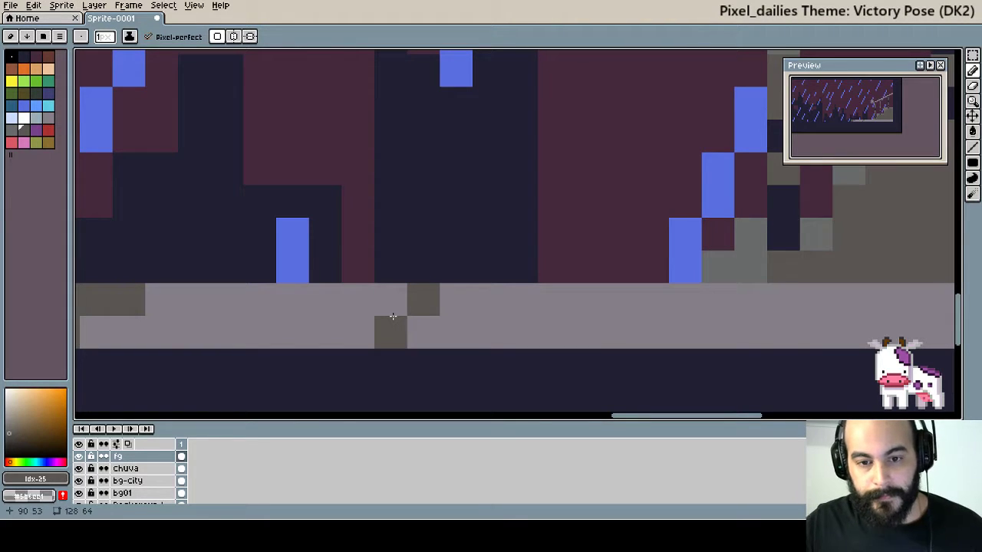
pyautogui.moveTo(391, 306); pyautogui.dragTo(318, 306)
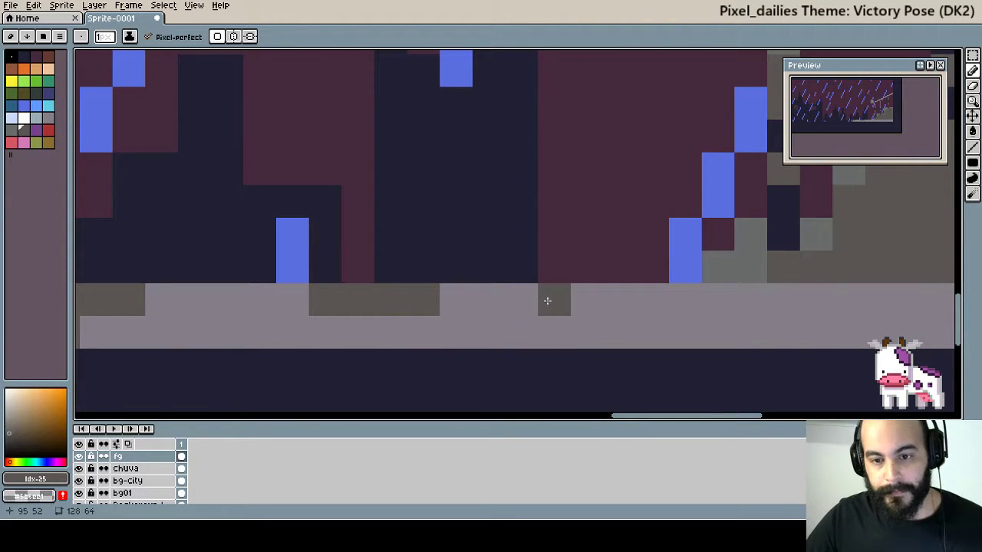
pyautogui.moveTo(547, 300); pyautogui.dragTo(583, 297)
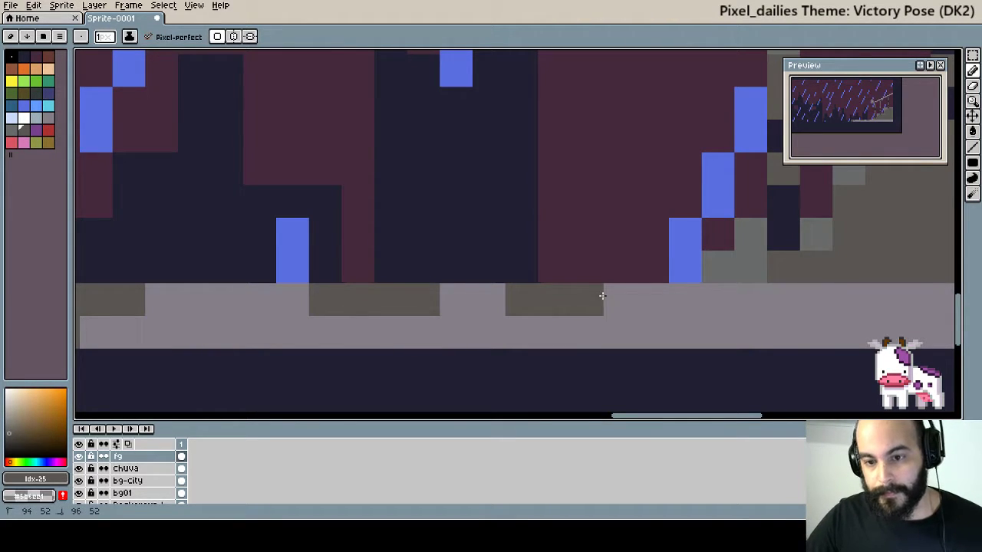
pyautogui.click(607, 295)
# Add more dark grey ledge segments further left, correcting one misplaced pixel.
pyautogui.hscroll(-2, 334, 339)
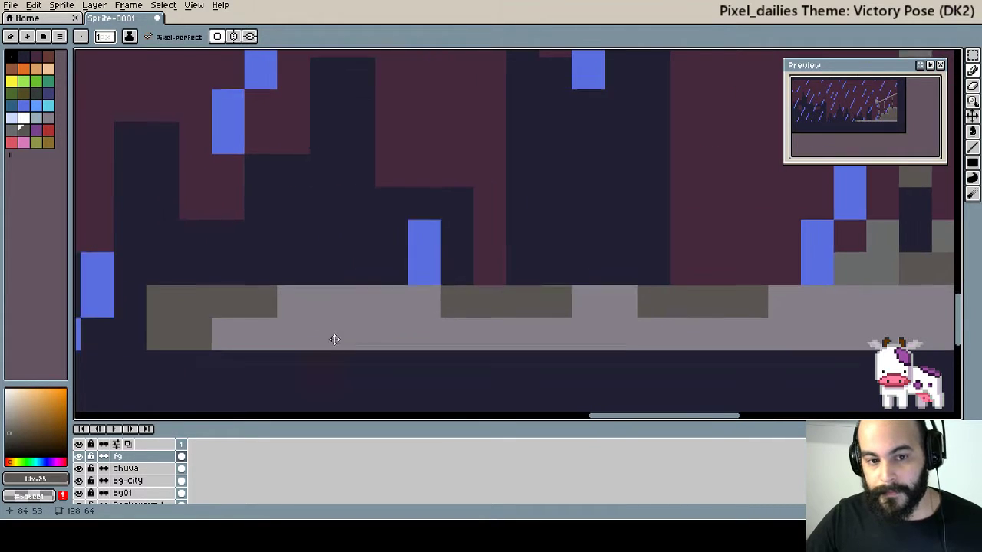
pyautogui.hscroll(-1, 334, 339)
pyautogui.click(349, 310)
pyautogui.hotkey('ctrl', 'z')
pyautogui.click(309, 308)
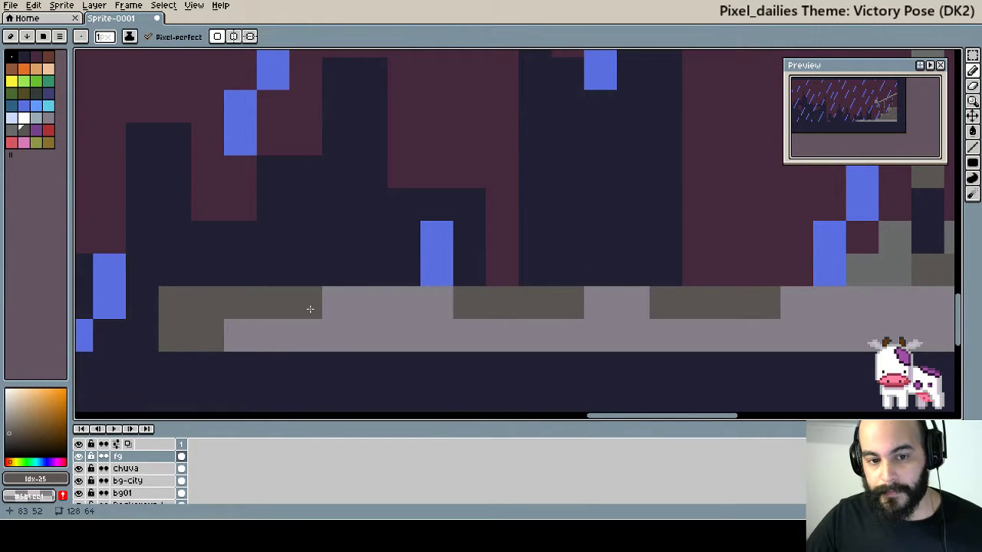
pyautogui.moveTo(310, 309); pyautogui.dragTo(377, 305)
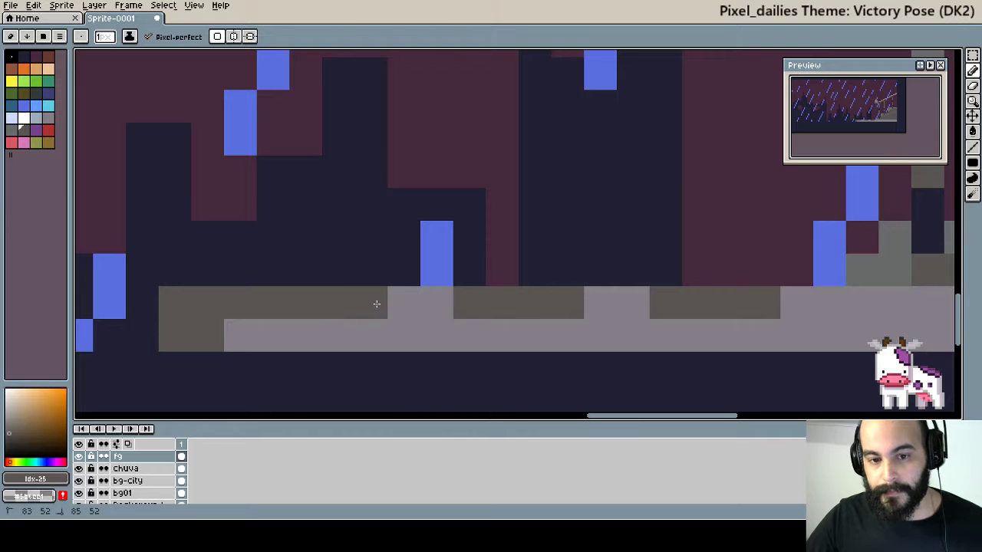
pyautogui.moveTo(566, 302); pyautogui.dragTo(548, 306)
pyautogui.press('alt')
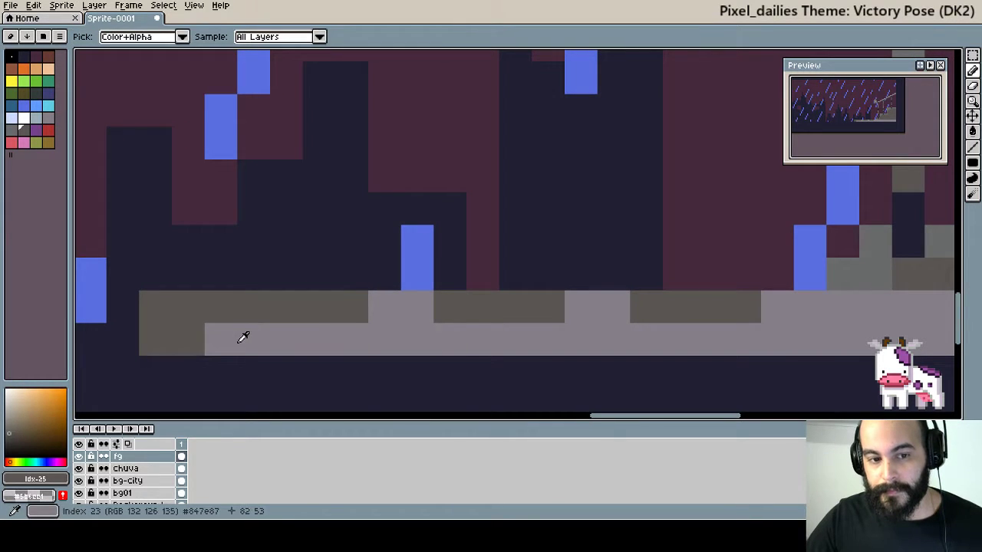
pyautogui.moveTo(486, 332); pyautogui.dragTo(388, 339)
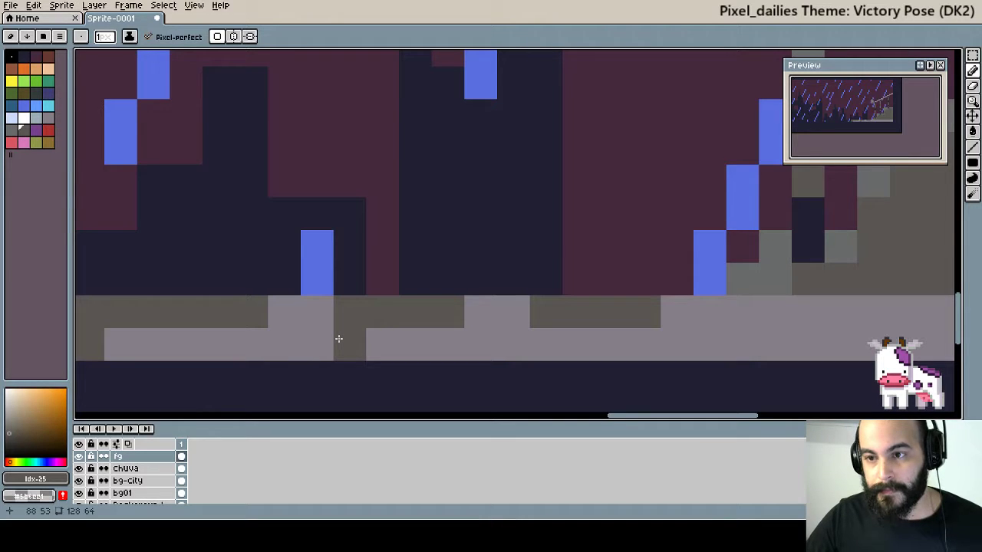
pyautogui.click(541, 338)
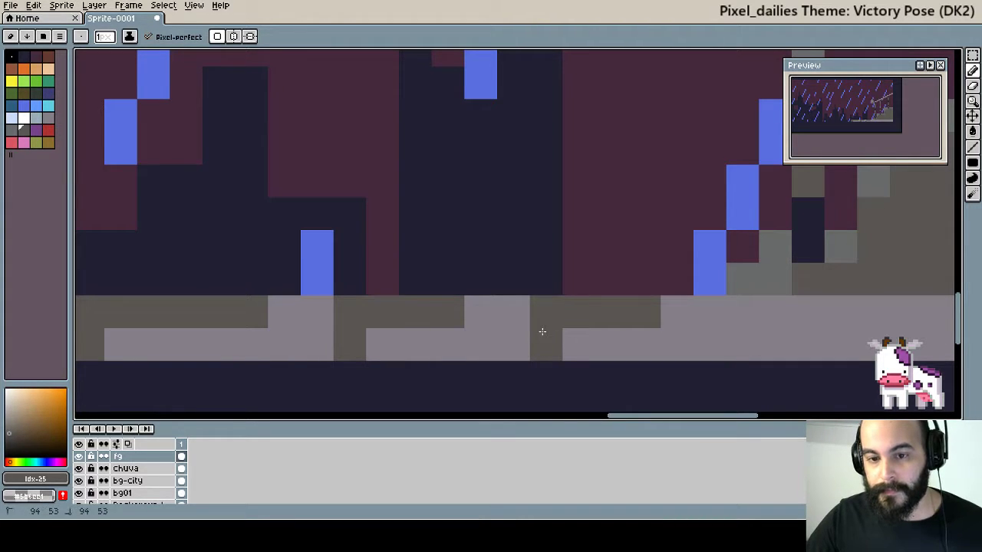
# Sample mid-grey Idx-24 and add mid-grey pixels along the ledge.
pyautogui.press('alt')
pyautogui.keyDown('alt'); pyautogui.click(791, 258); pyautogui.keyUp('alt')
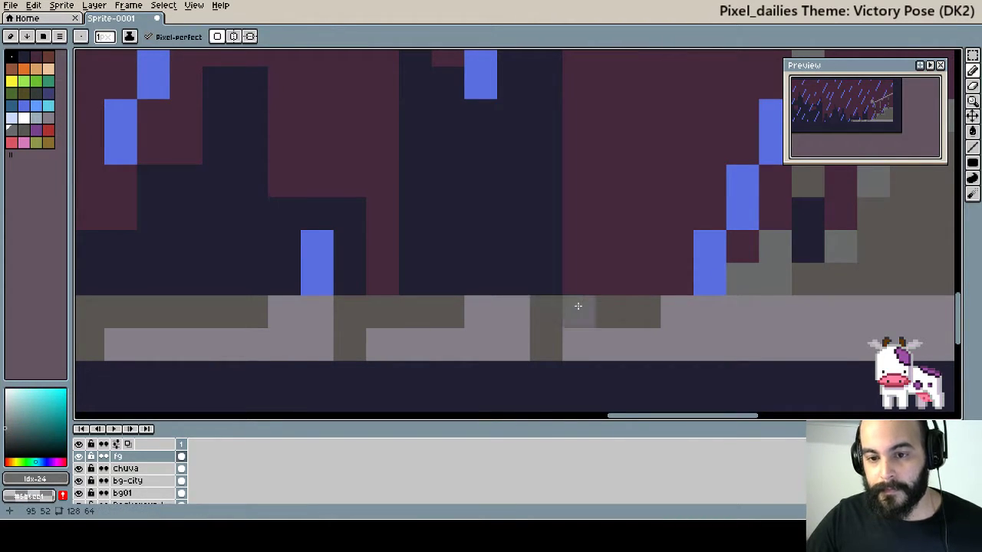
pyautogui.moveTo(579, 306); pyautogui.dragTo(596, 305)
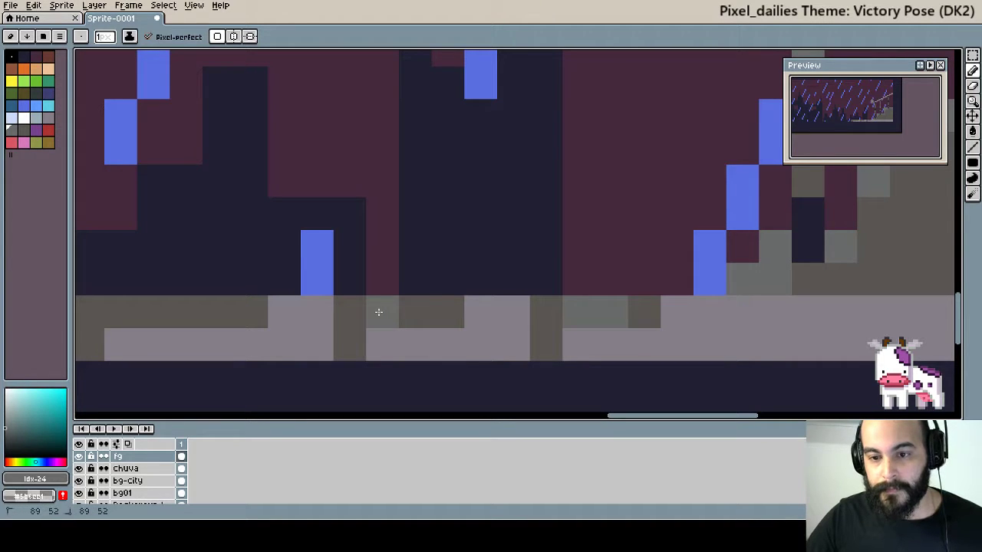
pyautogui.moveTo(378, 312); pyautogui.dragTo(405, 311)
pyautogui.hscroll(-3, 376, 318)
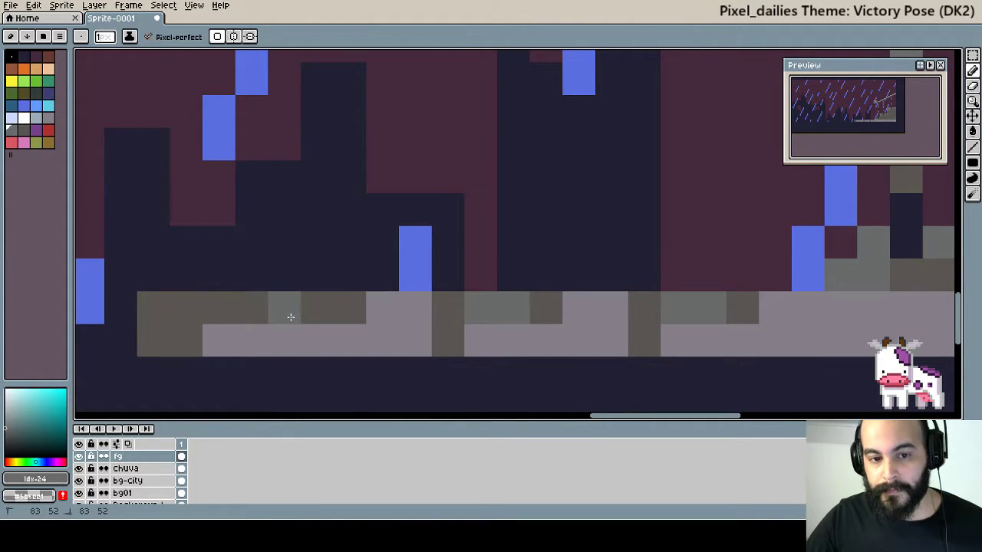
pyautogui.click(259, 317)
# Switch back to dark grey Idx-25, add more ledge pixels, and pan across the finished ledge.
pyautogui.keyDown('alt'); pyautogui.click(196, 309); pyautogui.keyUp('alt')
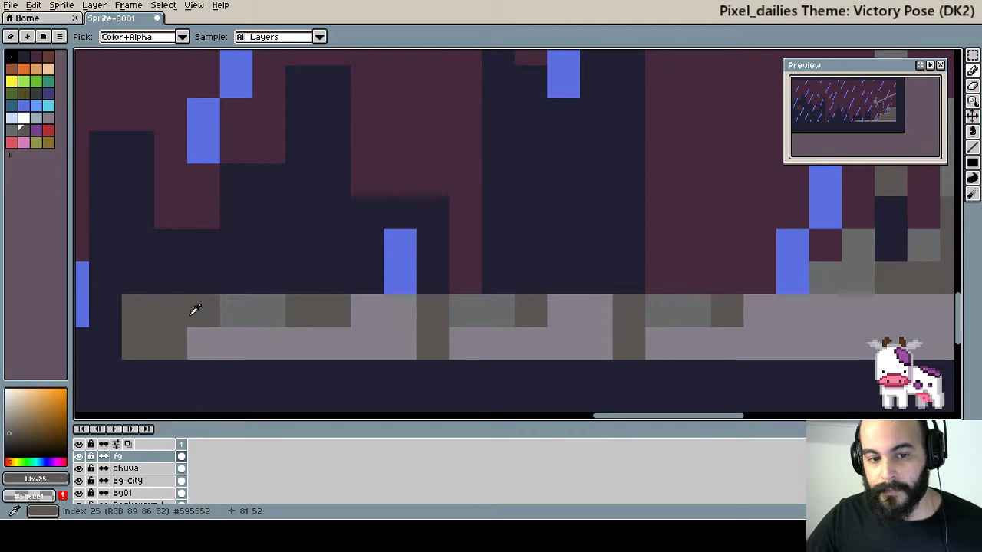
pyautogui.hscroll(2, 306, 338)
pyautogui.scroll(1, 307, 337)
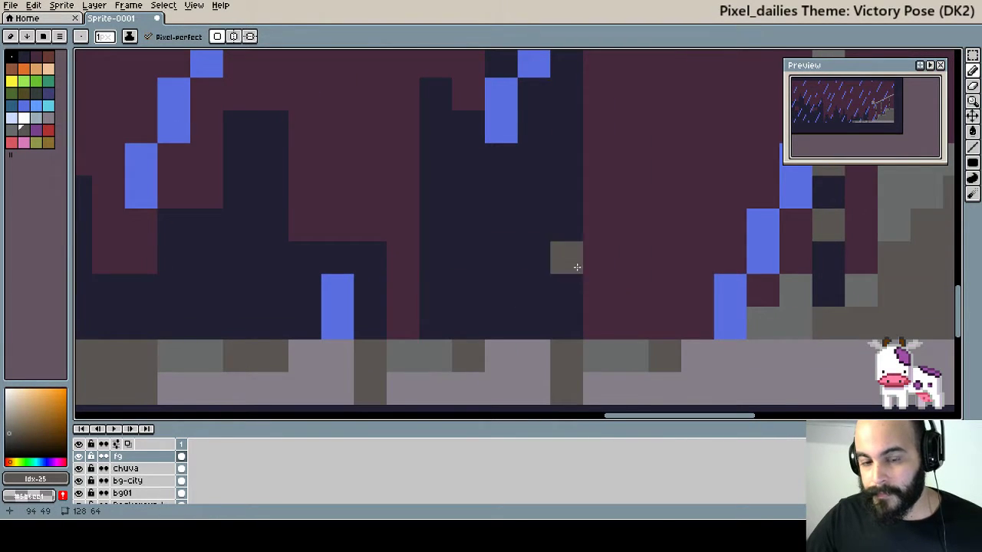
pyautogui.hscroll(2, 577, 266)
pyautogui.click(422, 383)
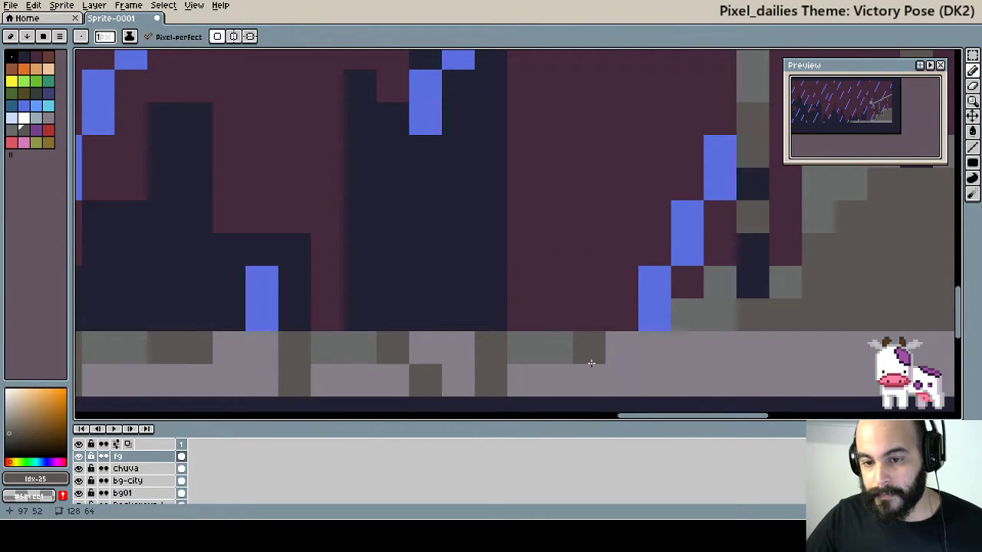
pyautogui.click(623, 369)
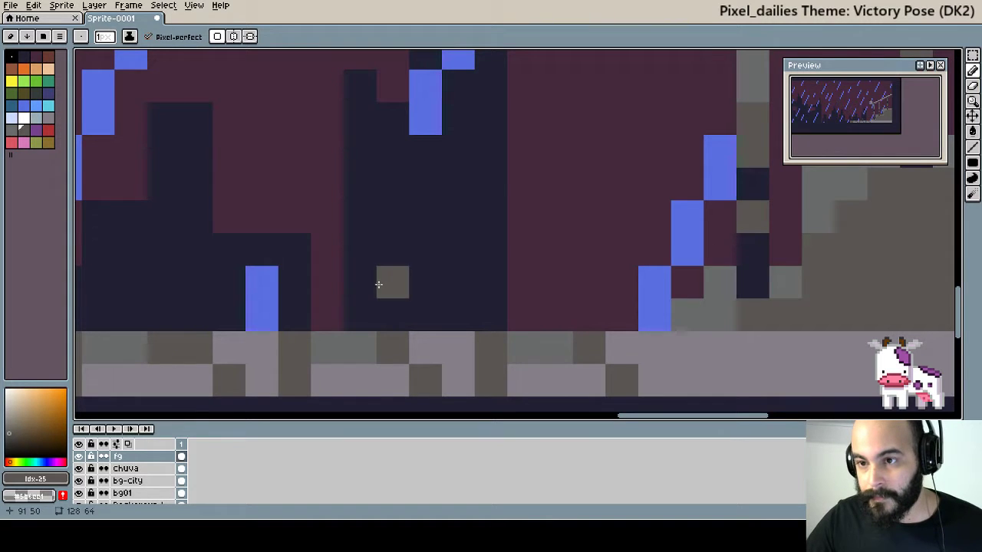
pyautogui.click(426, 122)
pyautogui.hscroll(2, 386, 140)
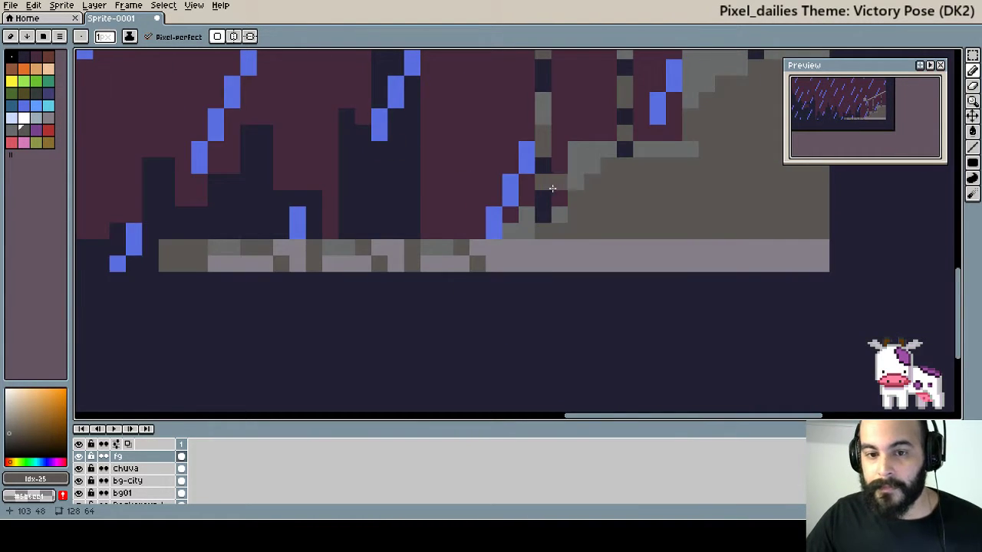
pyautogui.moveTo(558, 182); pyautogui.dragTo(566, 241)
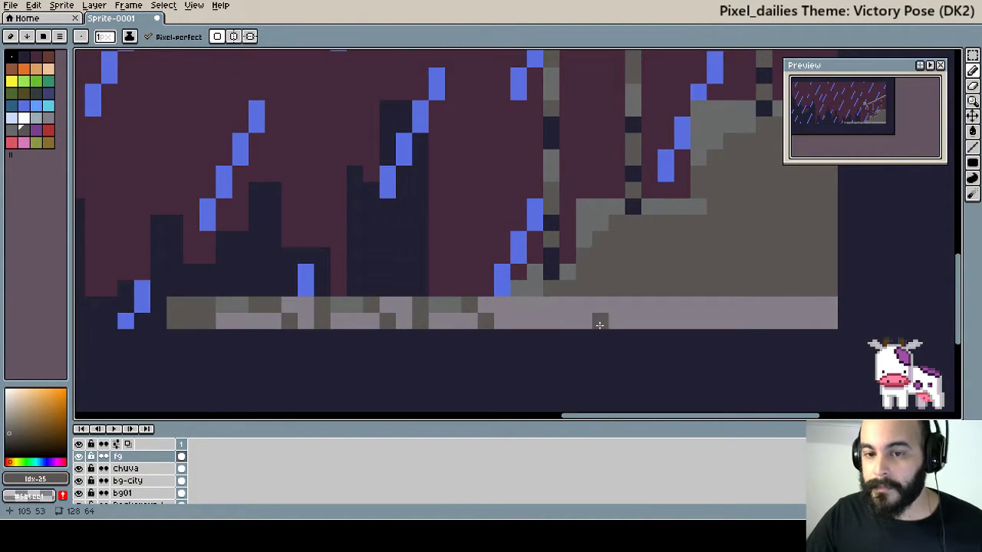
pyautogui.moveTo(208, 231); pyautogui.dragTo(419, 276)
# Hide the chuva rain layer.
pyautogui.scroll(-3, 479, 272)
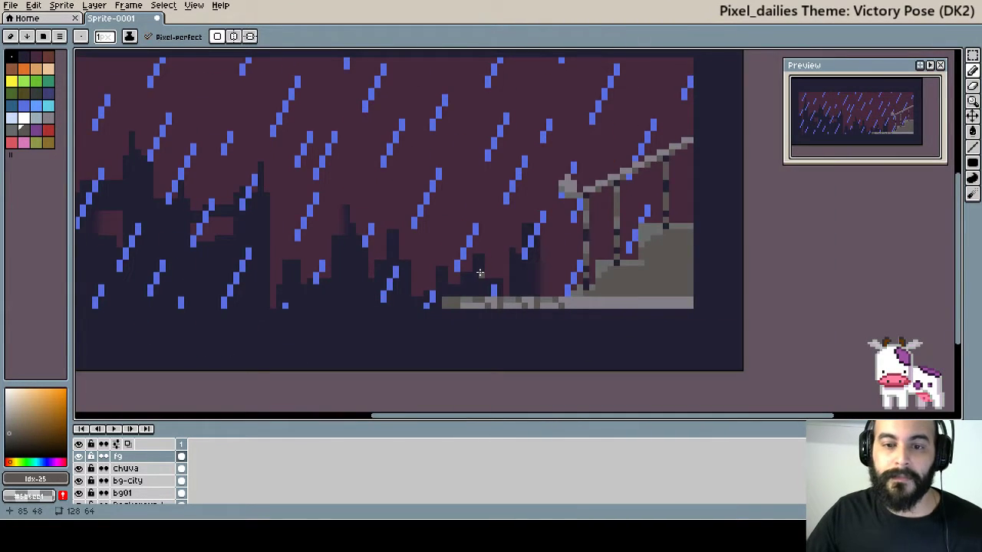
pyautogui.scroll(1, 499, 307)
pyautogui.scroll(1, 537, 321)
pyautogui.scroll(-1, 503, 316)
pyautogui.scroll(-1, 503, 315)
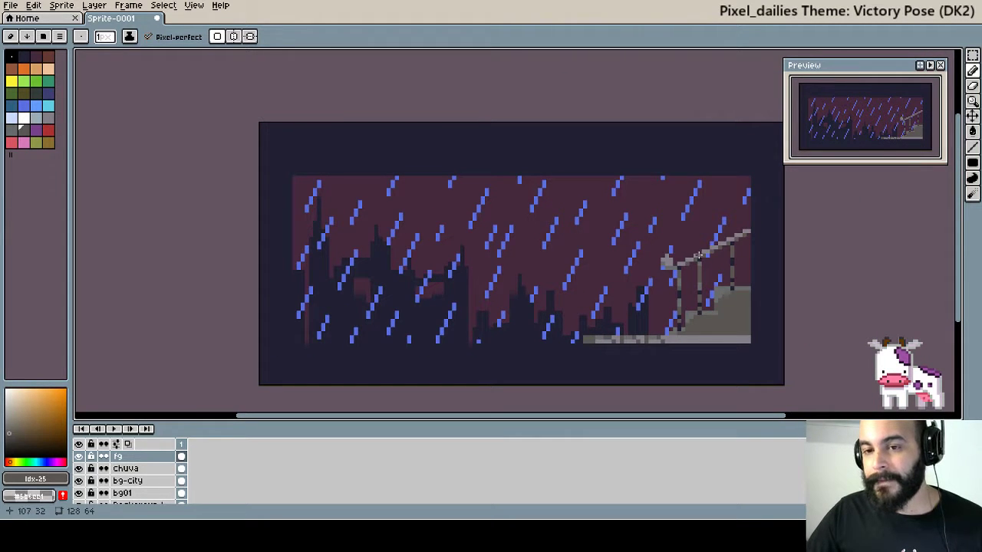
pyautogui.scroll(2, 671, 242)
pyautogui.scroll(-1, 345, 326)
pyautogui.click(115, 467)
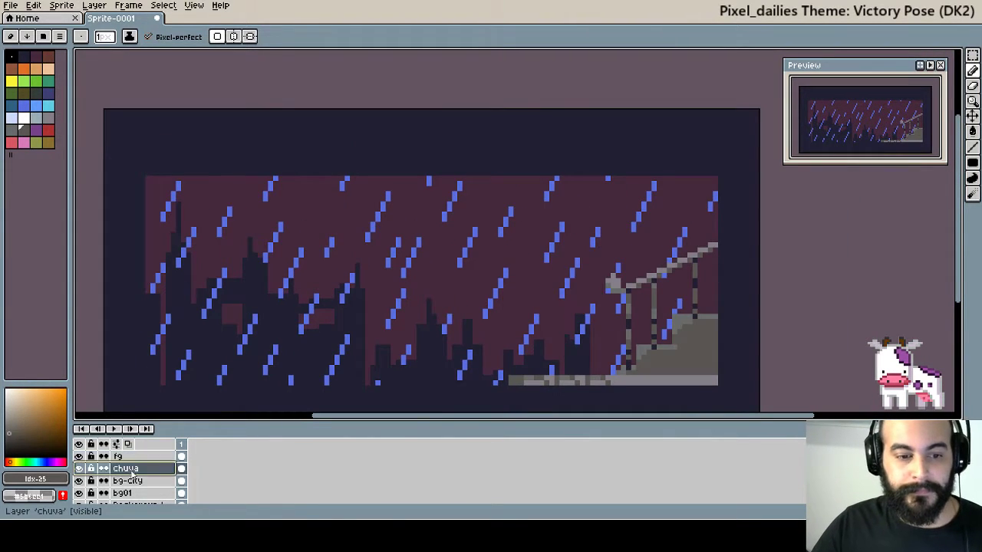
pyautogui.click(79, 468)
pyautogui.click(79, 469)
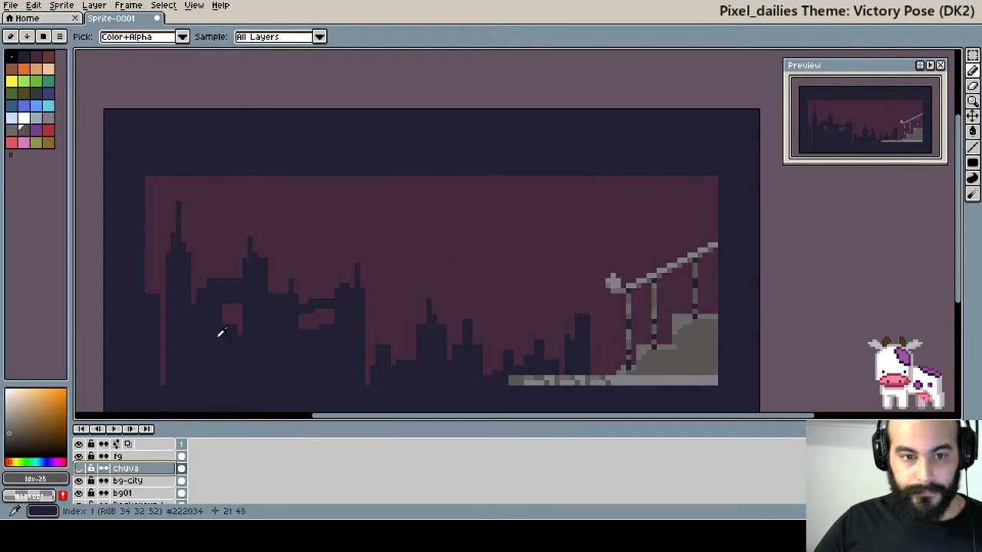
# On bg-city, pick dark Idx-1 and cover a pink window gap and extend a building top.
pyautogui.keyDown('alt'); pyautogui.click(220, 307); pyautogui.keyUp('alt')
pyautogui.keyDown('alt'); pyautogui.click(214, 312); pyautogui.keyUp('alt')
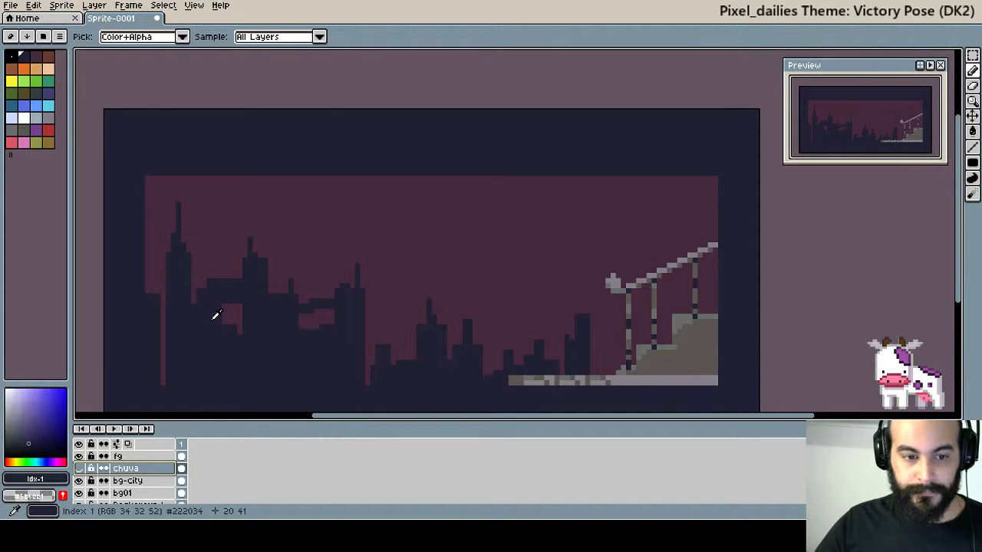
pyautogui.click(127, 480)
pyautogui.moveTo(225, 305); pyautogui.dragTo(227, 325)
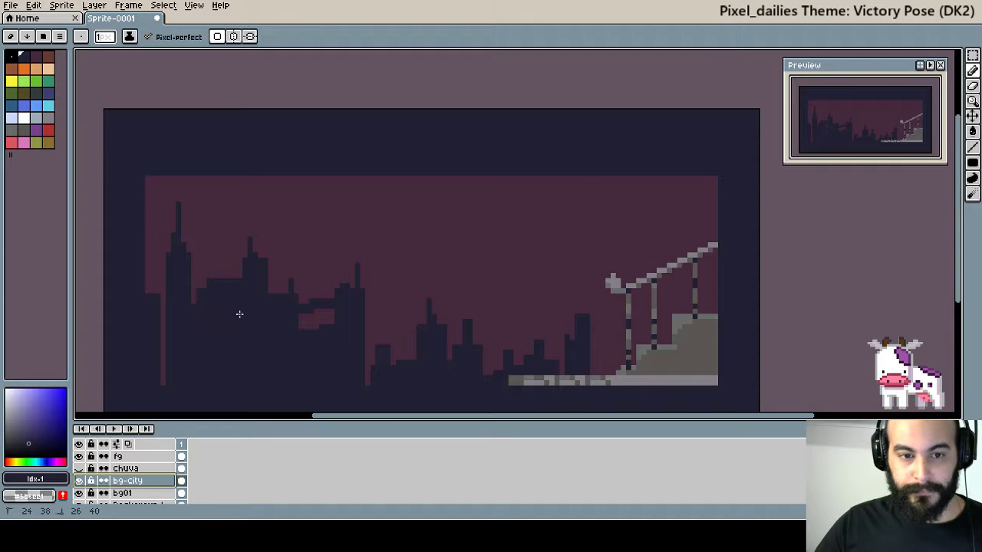
pyautogui.scroll(2, 225, 292)
pyautogui.moveTo(220, 250); pyautogui.dragTo(248, 254)
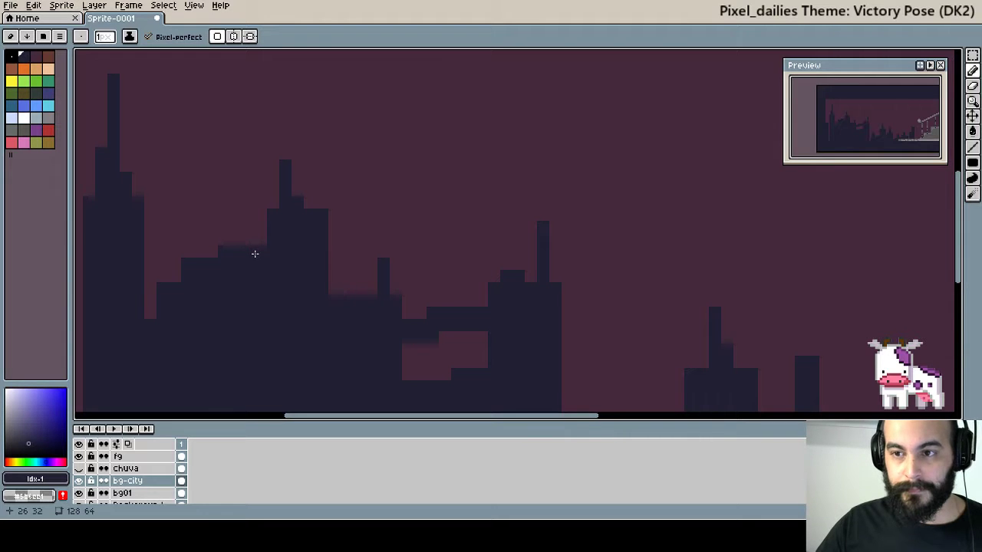
pyautogui.click(457, 350)
# Rework the skyline's window holes, filling some with dark and carving pink gaps elsewhere.
pyautogui.scroll(-2, 453, 347)
pyautogui.scroll(1, 460, 357)
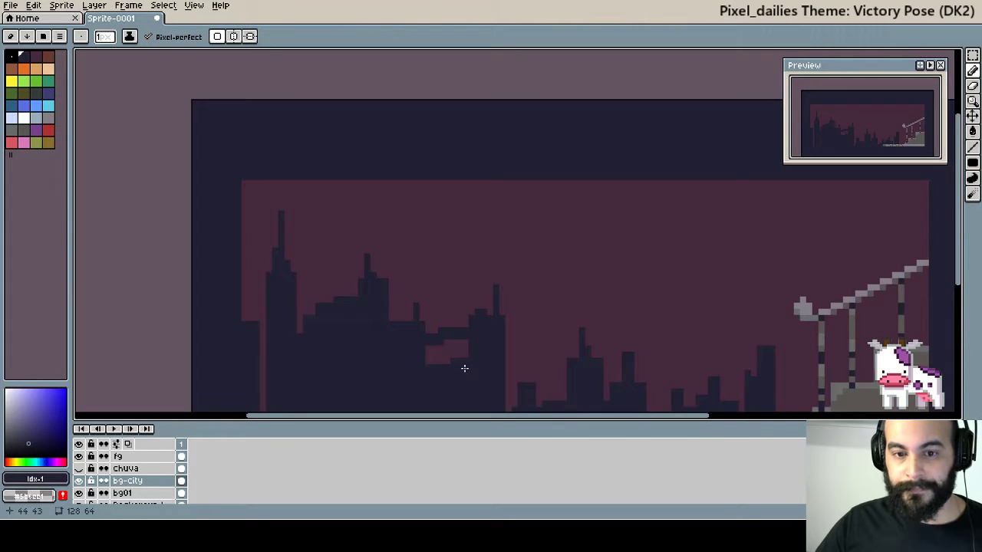
pyautogui.scroll(1, 468, 337)
pyautogui.scroll(2, 457, 301)
pyautogui.rightClick(405, 238)
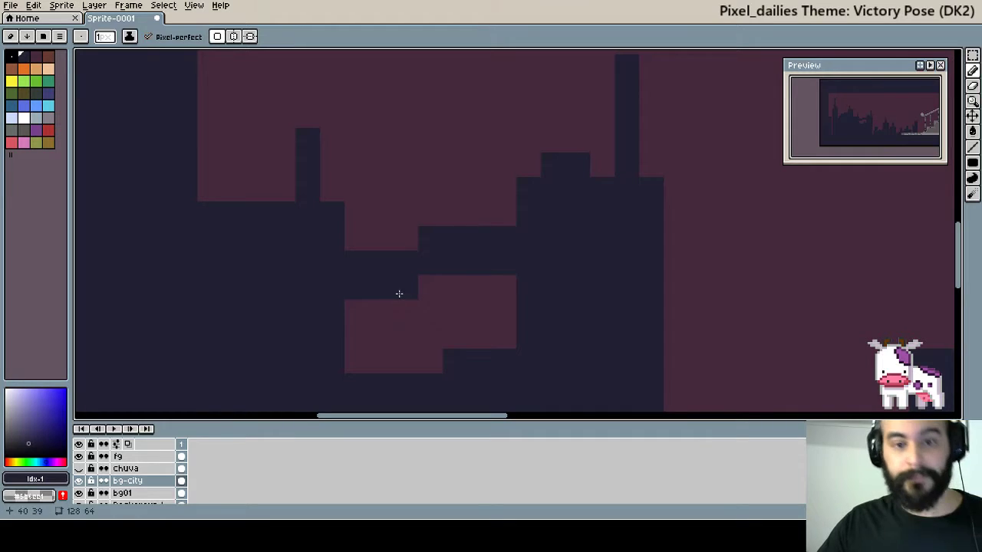
pyautogui.click(401, 241)
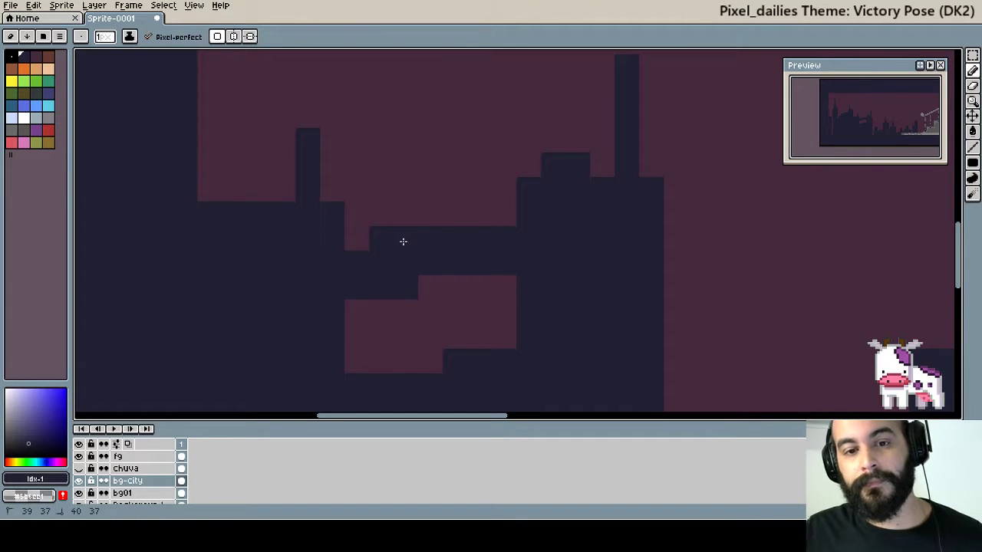
pyautogui.rightClick(403, 285)
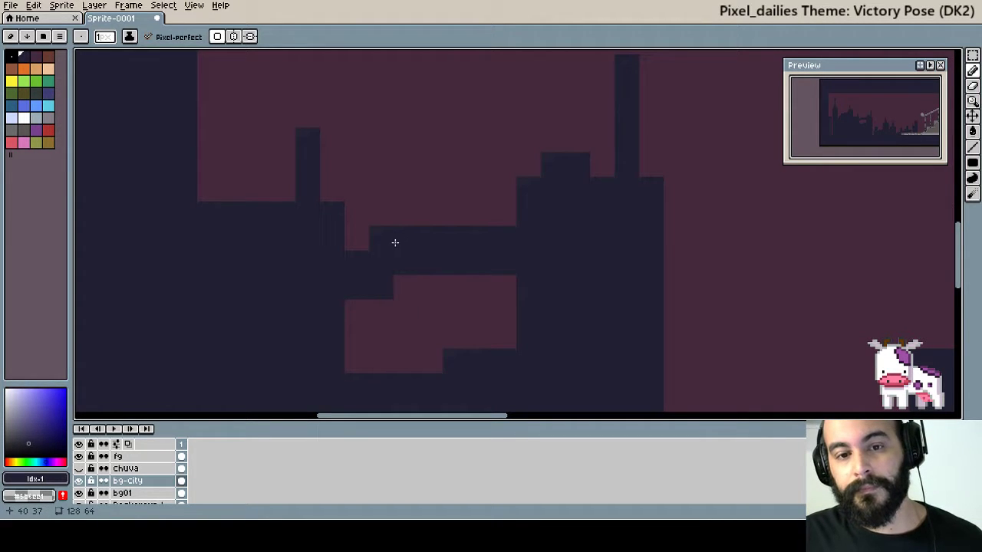
pyautogui.click(484, 285)
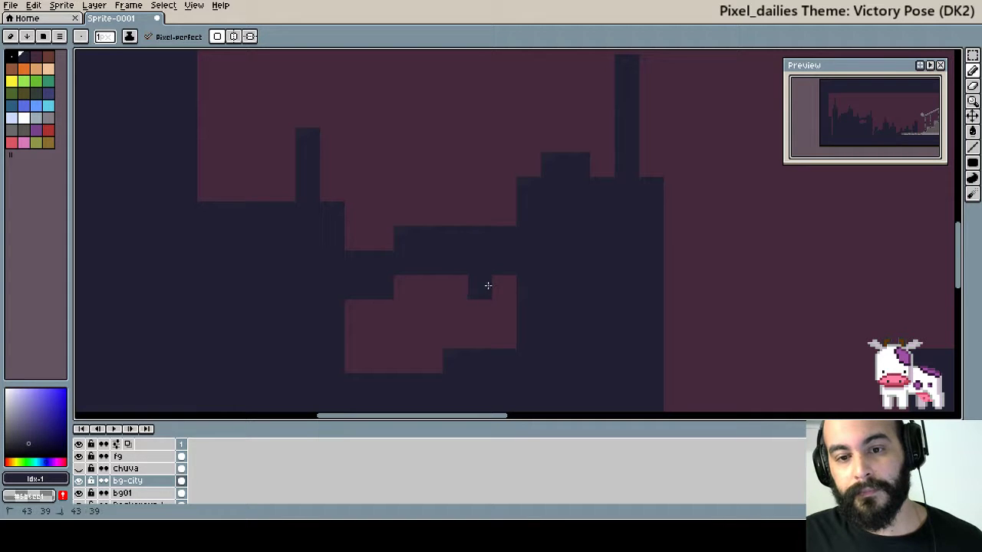
pyautogui.rightClick(485, 240)
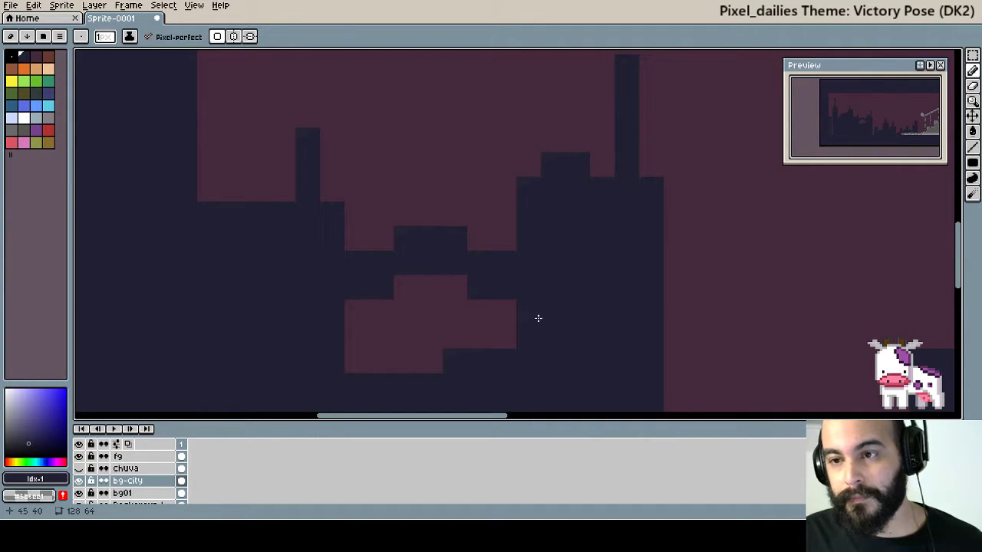
# Extend a building silhouette with dark pixels and pan across the skyline.
pyautogui.scroll(-2, 392, 248)
pyautogui.hscroll(2, 392, 246)
pyautogui.scroll(-1, 377, 212)
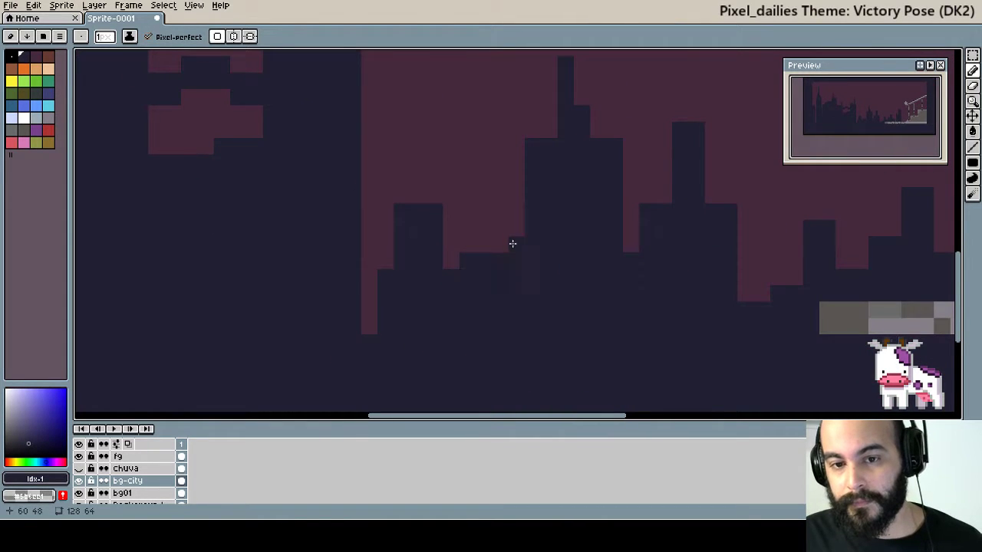
pyautogui.click(467, 228)
pyautogui.click(483, 212)
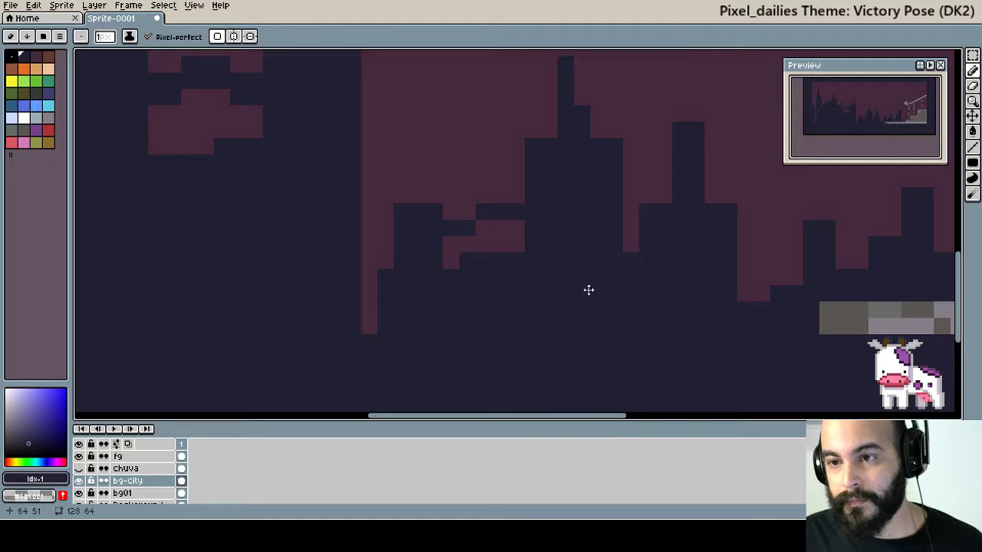
pyautogui.moveTo(588, 290); pyautogui.dragTo(287, 268)
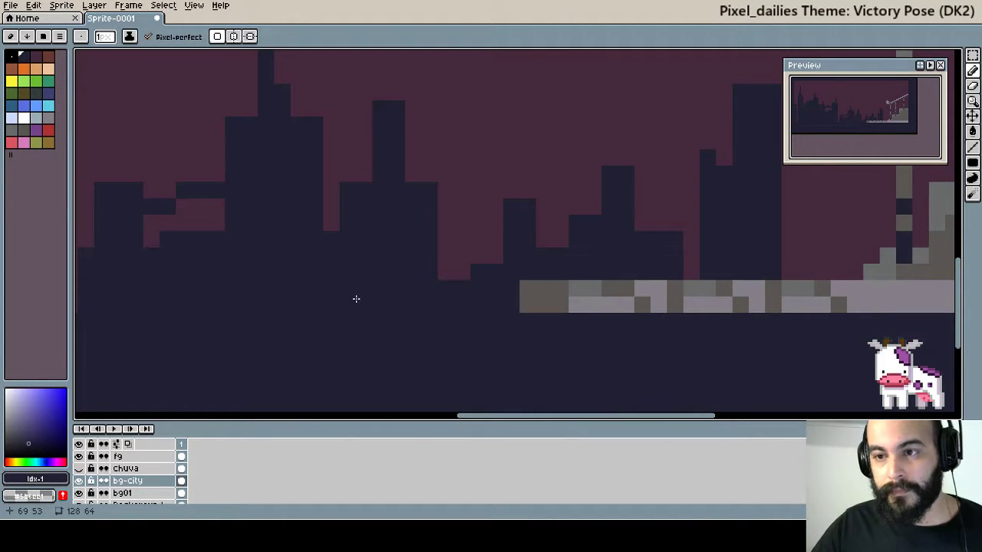
pyautogui.scroll(-2, 356, 298)
pyautogui.scroll(-2, 356, 298)
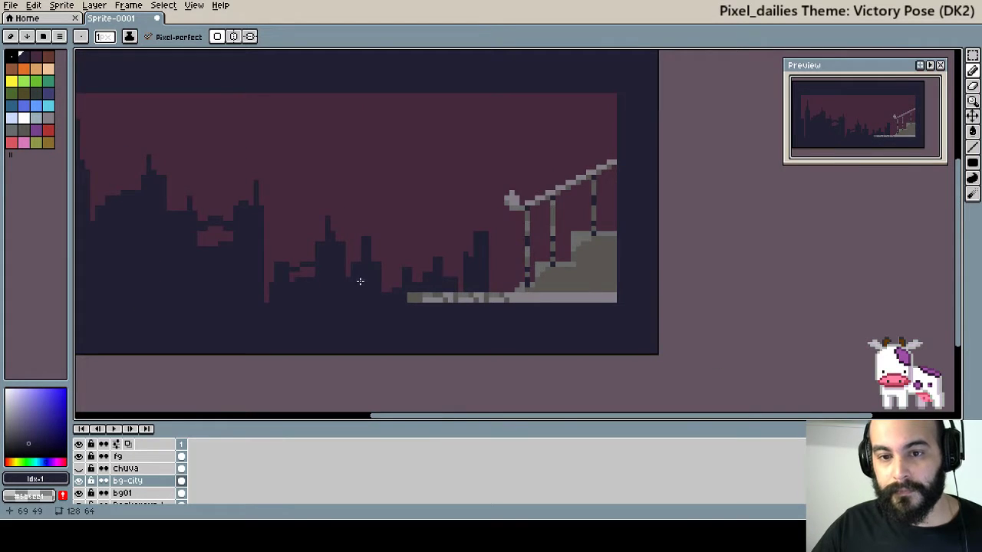
# Hide the chuva rain layer so only sky, skyline and railing remain visible.
pyautogui.moveTo(360, 282)
pyautogui.mouseDown()
pyautogui.moveTo(562, 281)
pyautogui.moveTo(484, 297)
pyautogui.mouseUp()
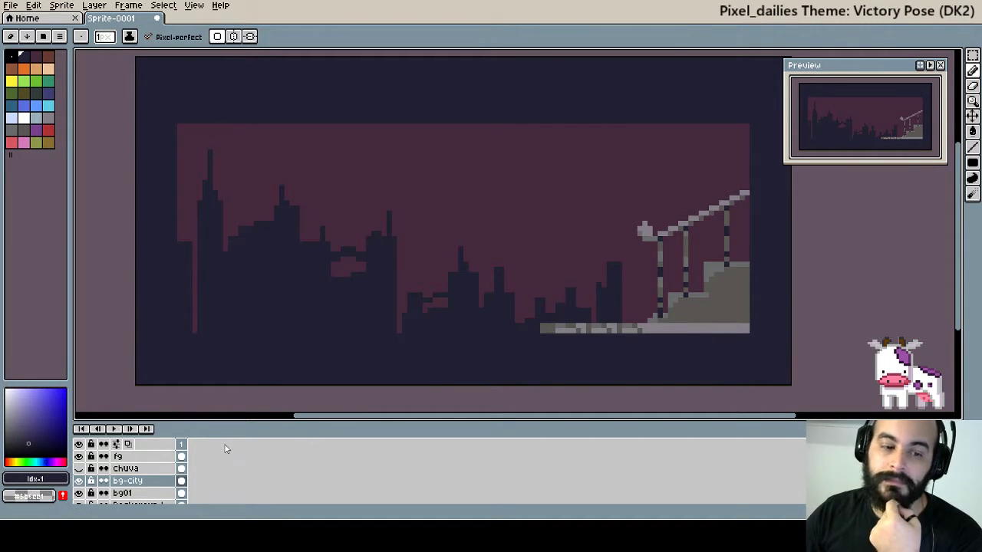
pyautogui.click(142, 457)
pyautogui.click(79, 468)
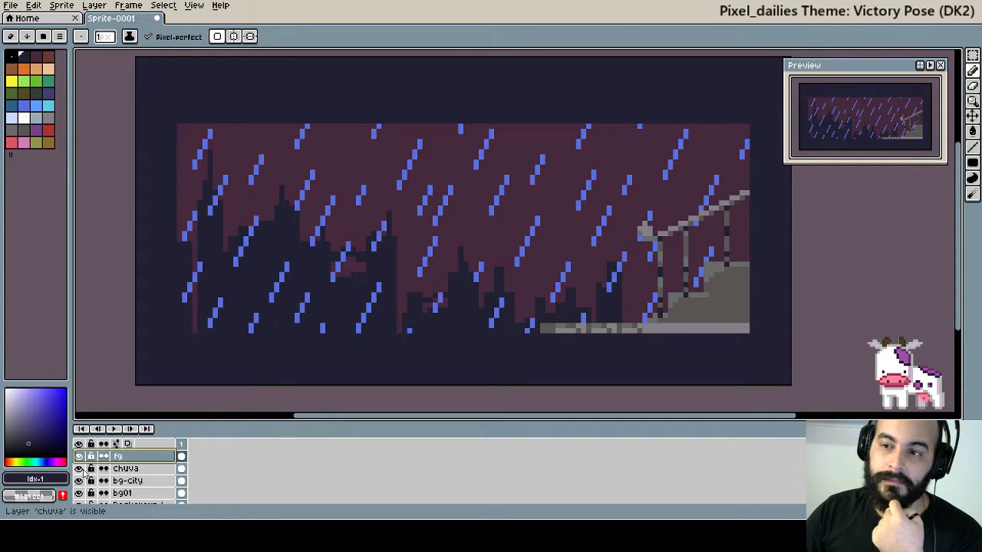
pyautogui.click(79, 468)
pyautogui.click(130, 469)
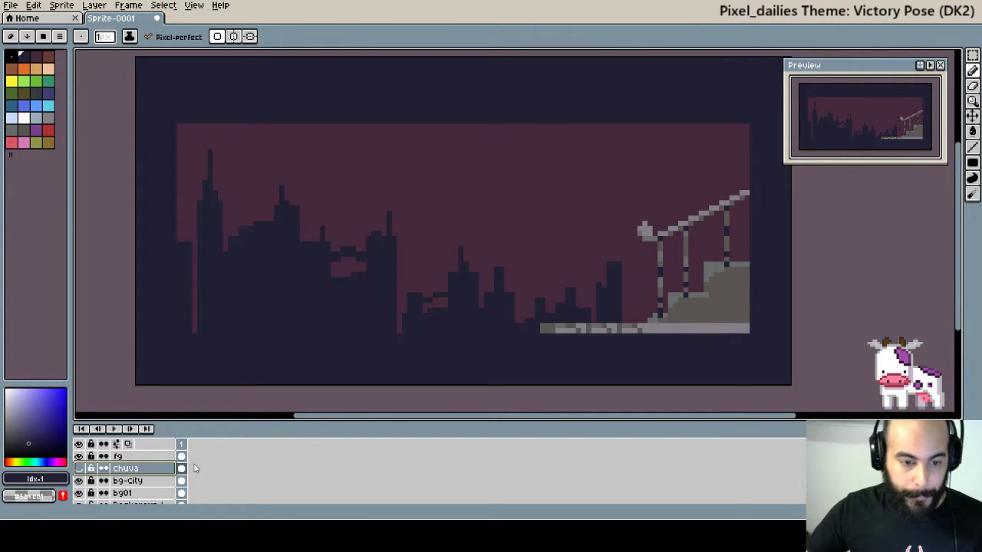
pyautogui.scroll(1, 448, 280)
pyautogui.scroll(1, 494, 291)
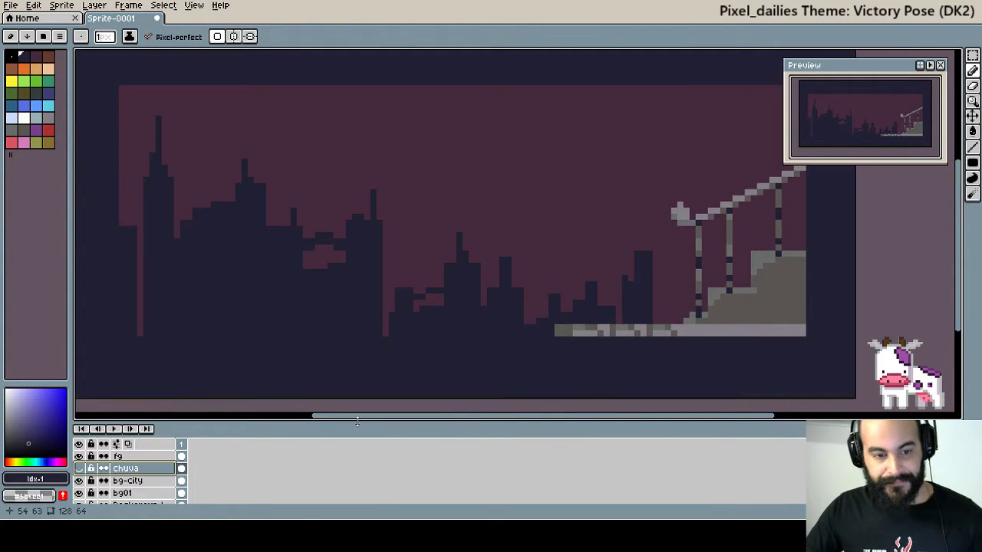
# Add a new layer above fg and name it sketch.
pyautogui.click(150, 458)
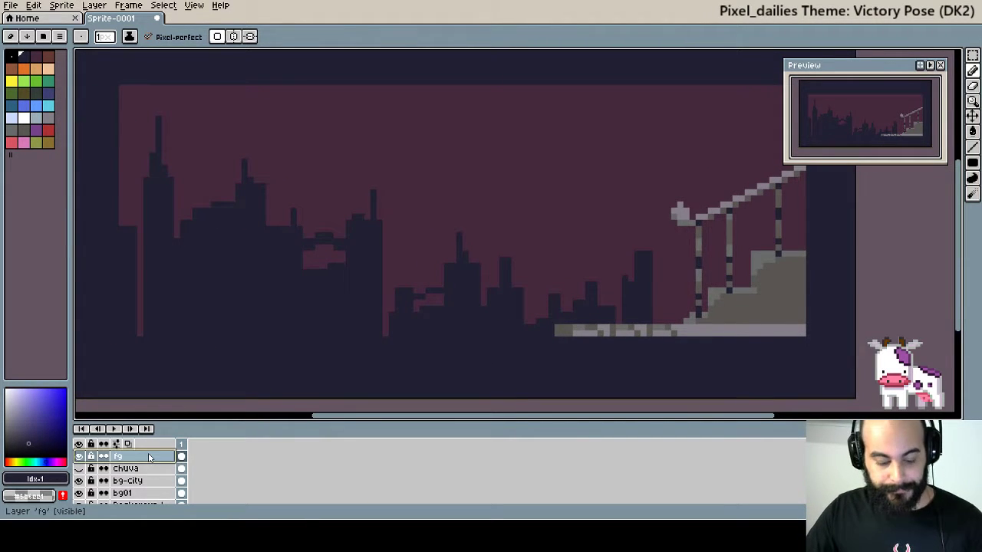
pyautogui.hotkey('shift', 'n')
pyautogui.doubleClick(149, 457)
pyautogui.write('sketch')
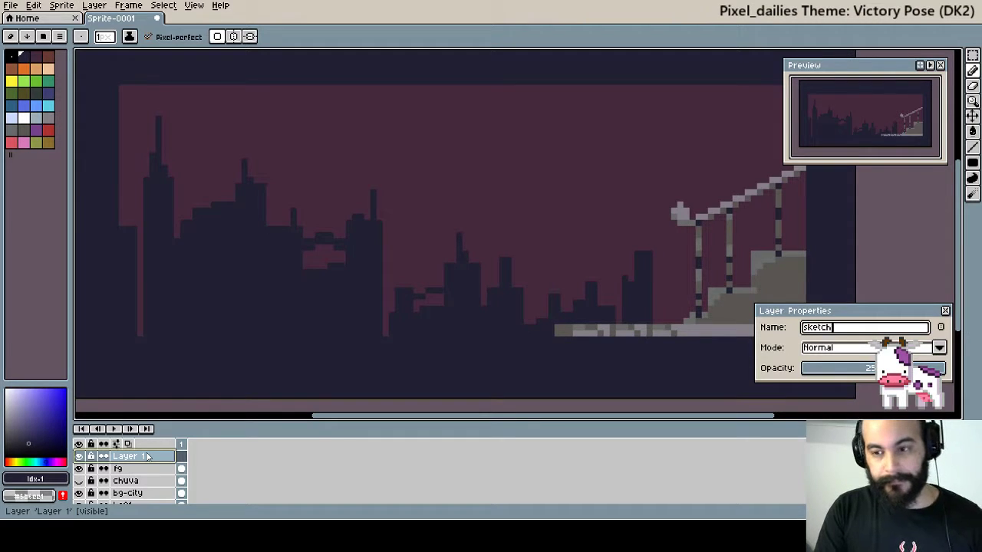
pyautogui.press('Return')
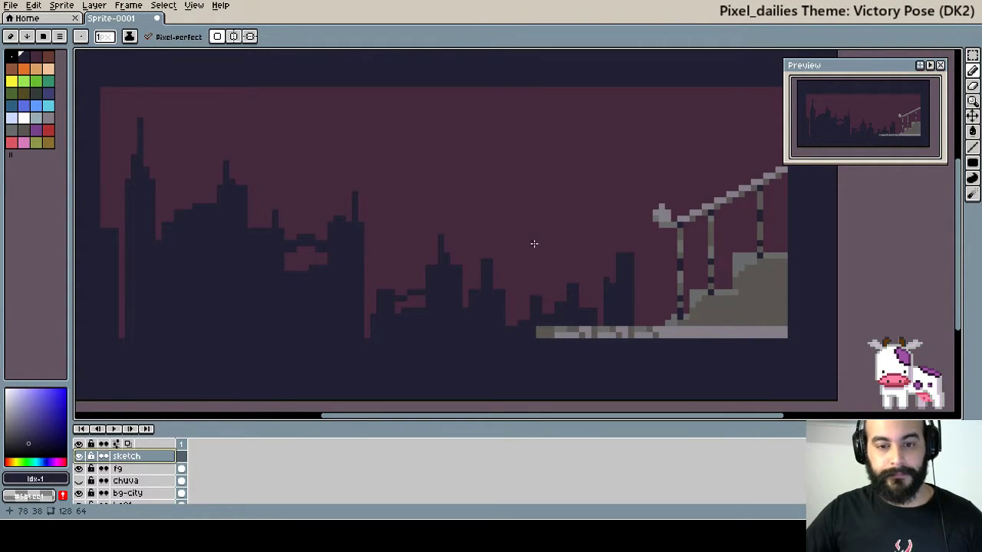
# Draw a solid pink circle above the railing with the Filled Ellipse tool.
pyautogui.scroll(1, 552, 244)
pyautogui.press('i')
pyautogui.press('b')
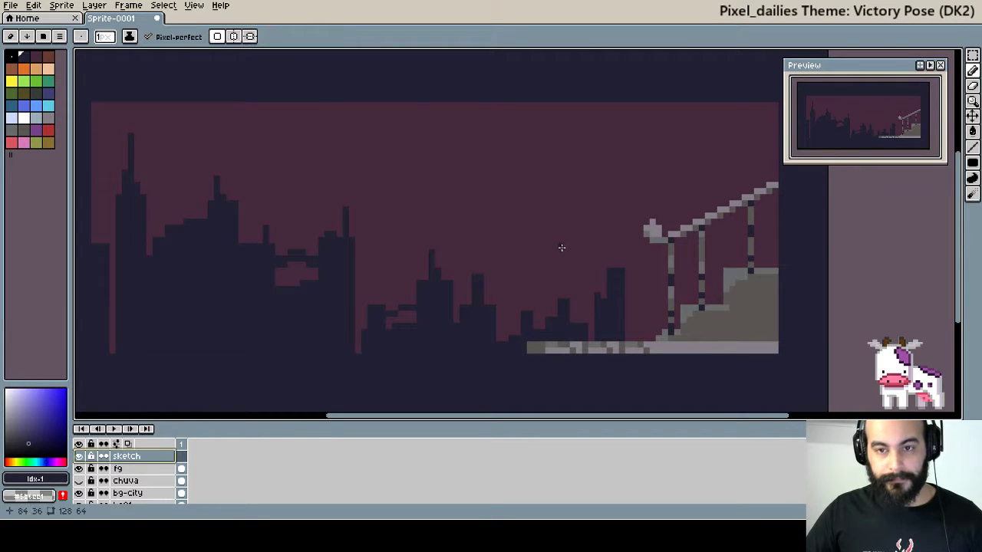
pyautogui.scroll(1, 708, 187)
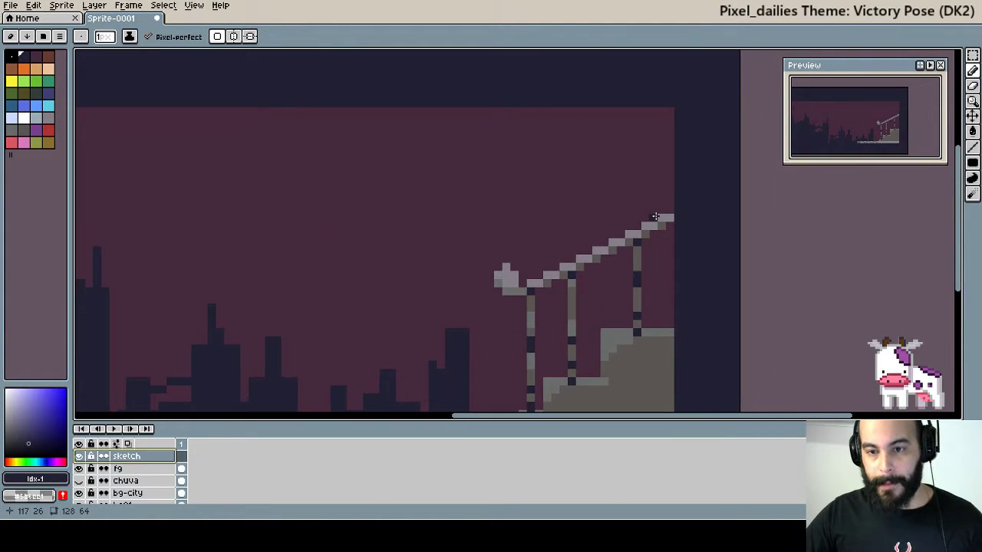
pyautogui.click(974, 172)
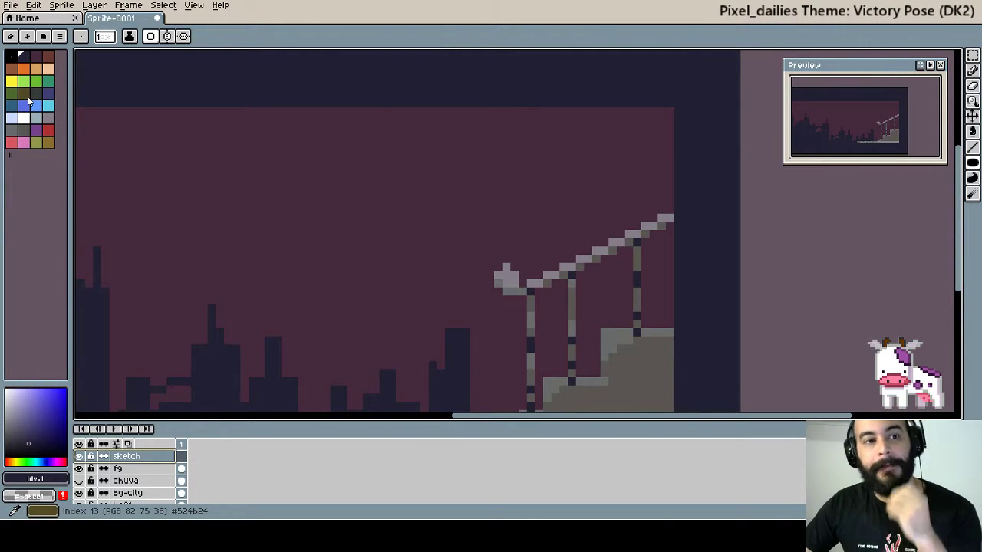
pyautogui.moveTo(36, 68)
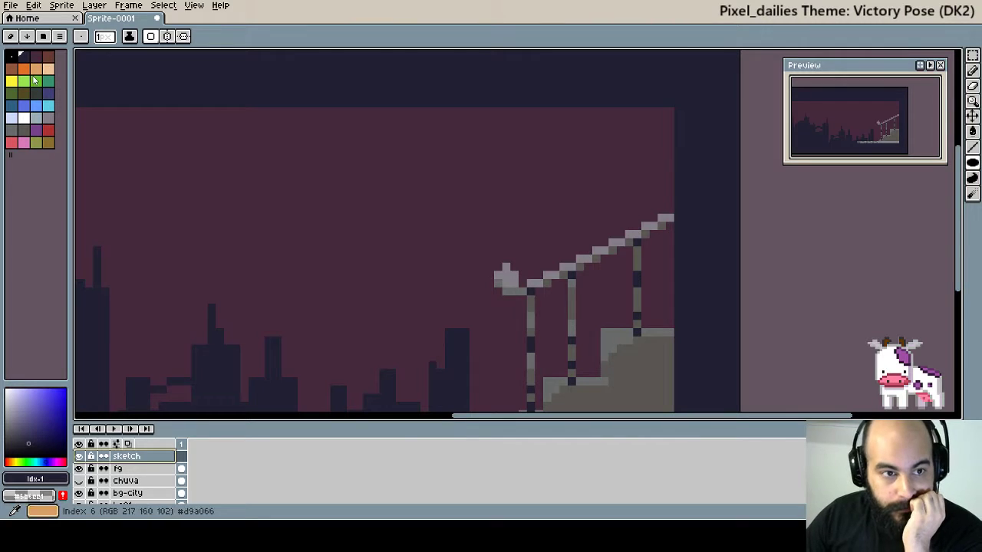
pyautogui.click(25, 144)
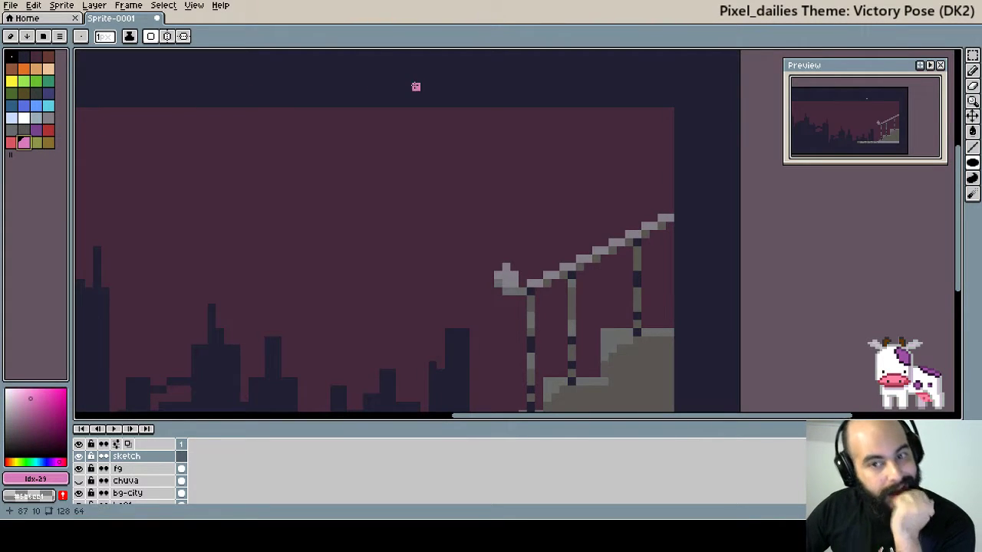
pyautogui.moveTo(480, 92); pyautogui.dragTo(693, 269)
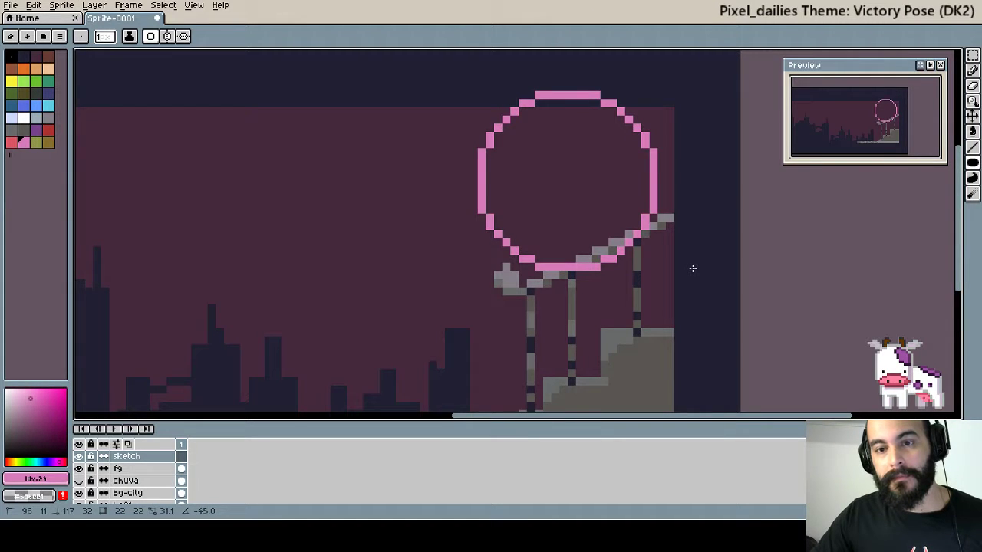
pyautogui.moveTo(693, 267); pyautogui.dragTo(694, 267)
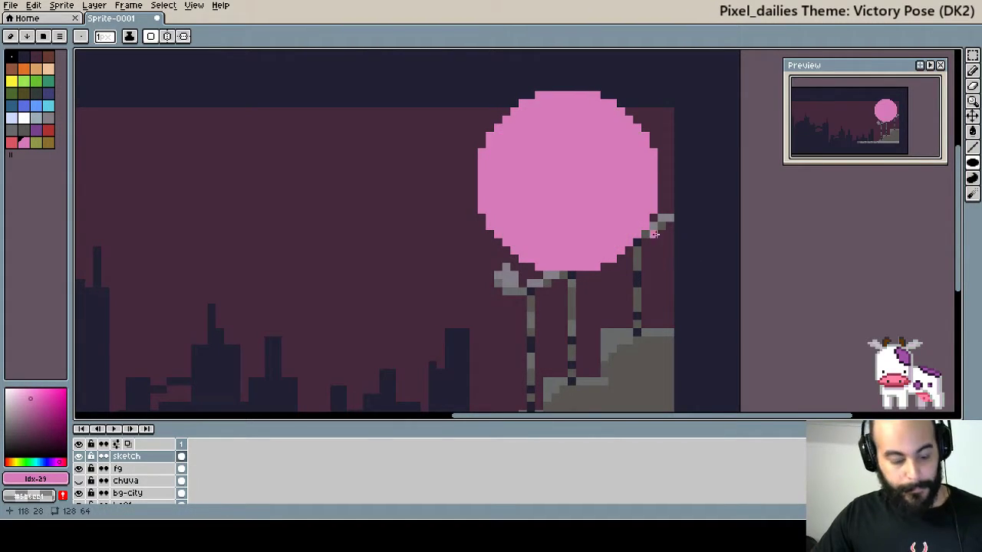
# Nudge the pink circle up and left, then marquee-select its lower half.
pyautogui.press('v')
pyautogui.moveTo(593, 210); pyautogui.dragTo(567, 178)
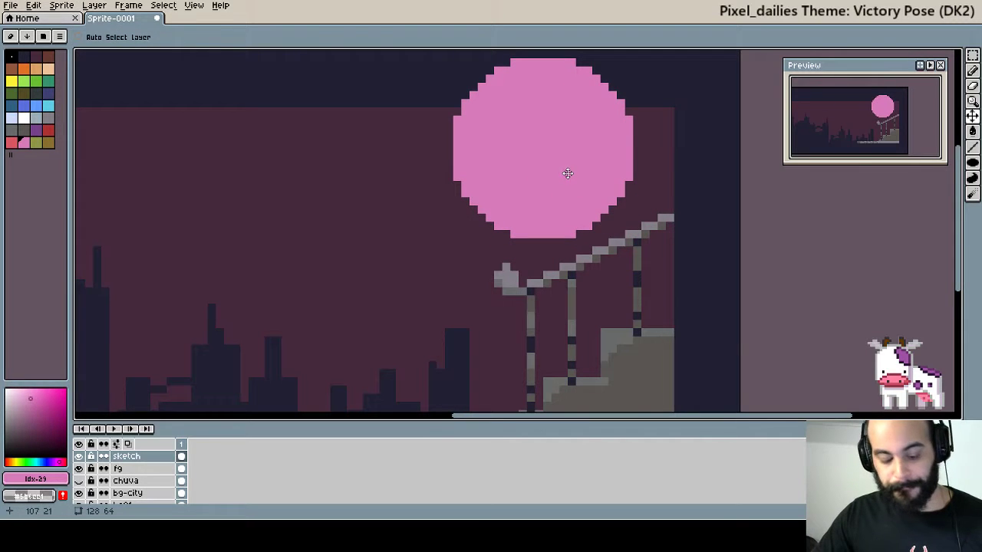
pyautogui.press('m')
pyautogui.moveTo(648, 253); pyautogui.dragTo(436, 141)
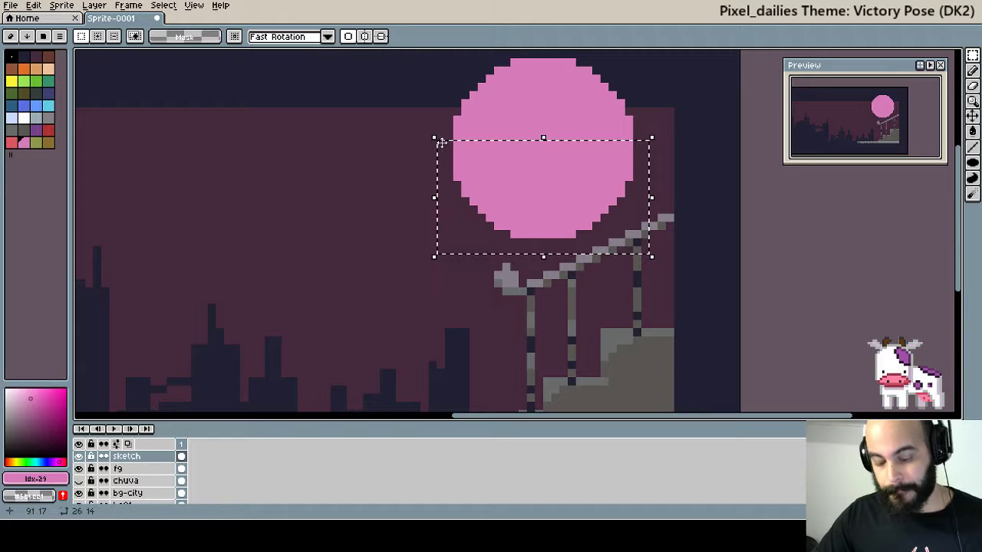
# Delete the circle's lower half and shift the pink dome slightly right and down.
pyautogui.press('Delete')
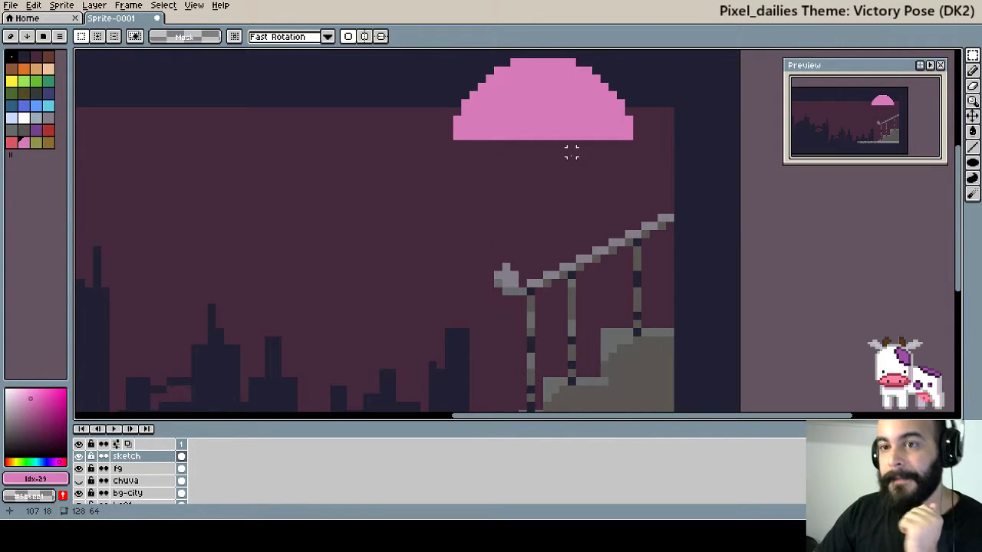
pyautogui.scroll(-1, 574, 162)
pyautogui.press('v')
pyautogui.moveTo(575, 157)
pyautogui.mouseDown()
pyautogui.moveTo(563, 167)
pyautogui.moveTo(550, 149)
pyautogui.mouseUp()
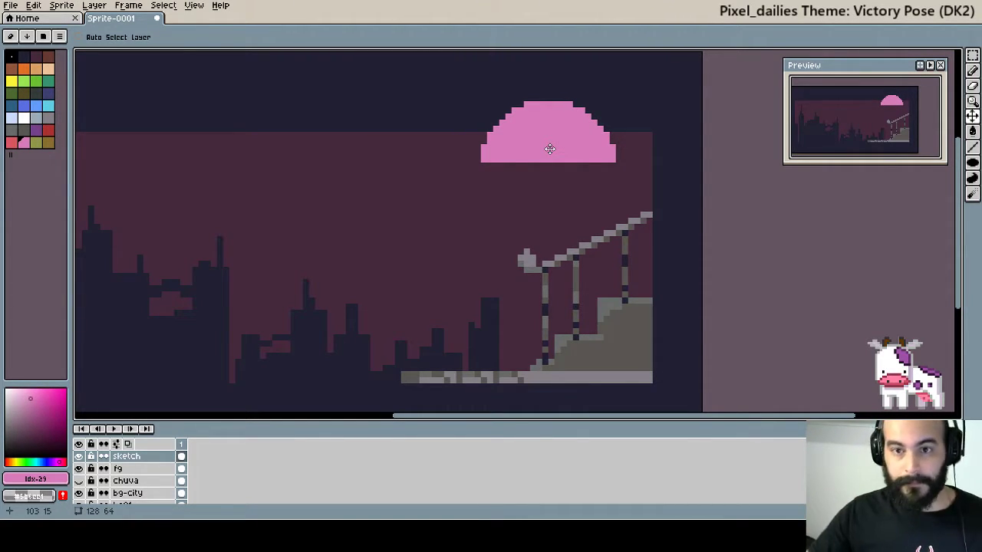
pyautogui.moveTo(550, 149); pyautogui.dragTo(577, 160)
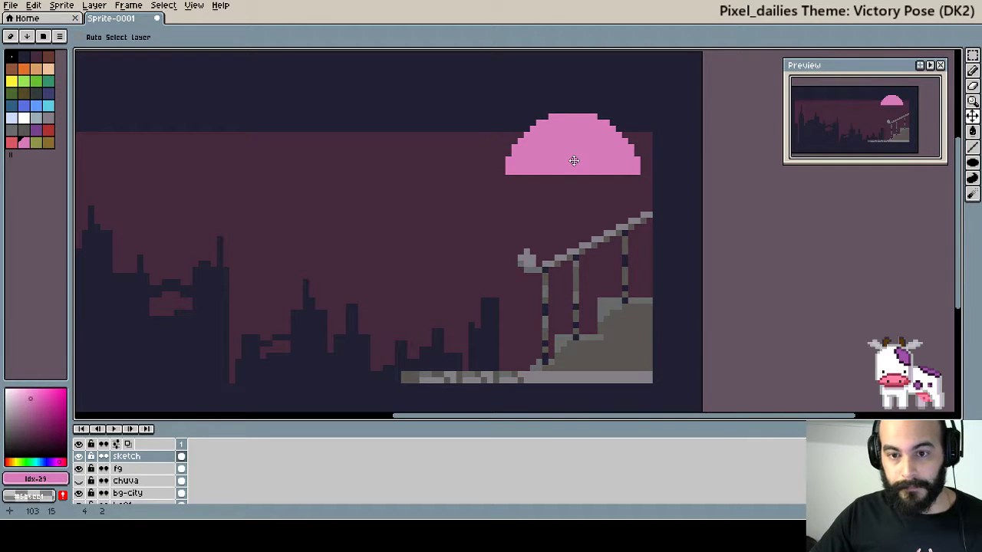
pyautogui.scroll(1, 574, 160)
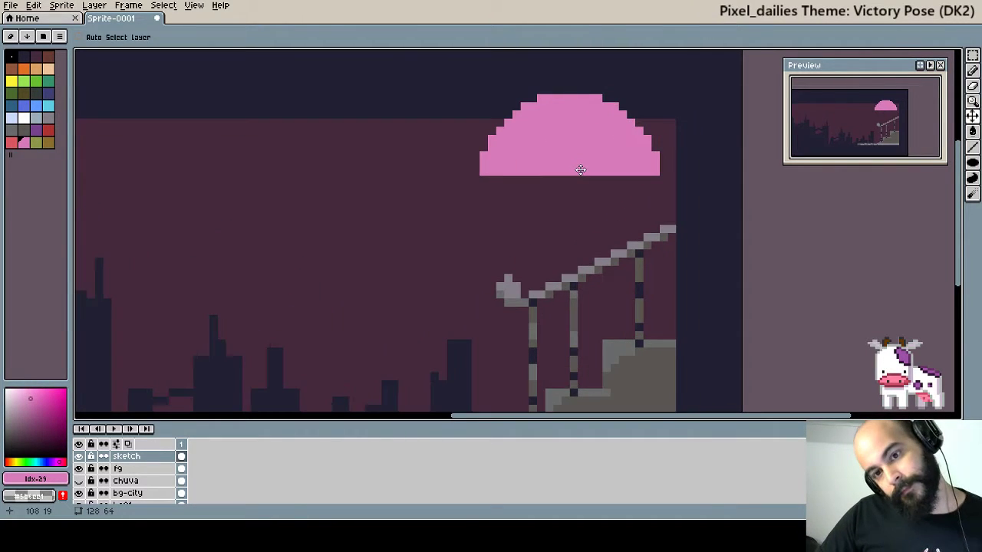
pyautogui.press('b')
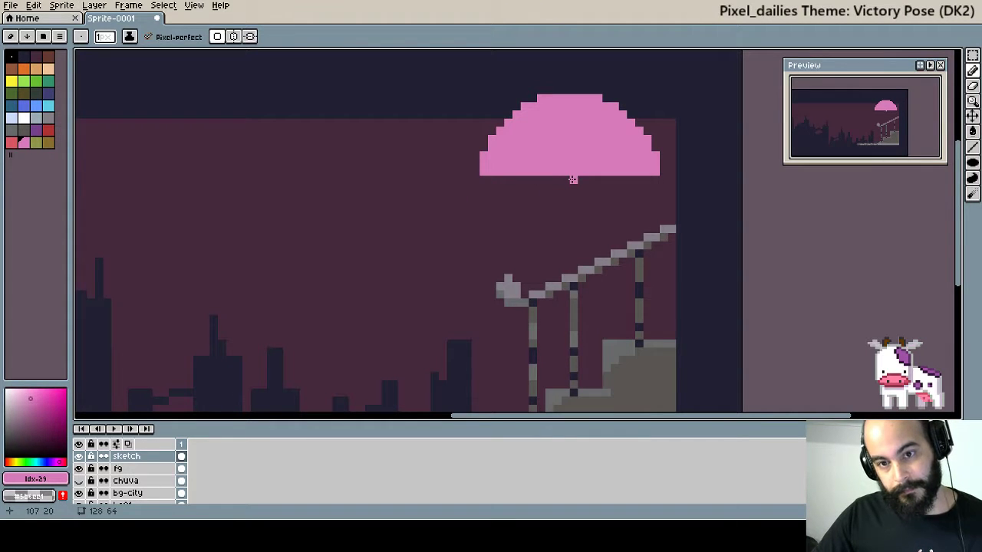
# Draw a vertical pink handle from the canopy down onto the railing.
pyautogui.moveTo(573, 179); pyautogui.dragTo(567, 270)
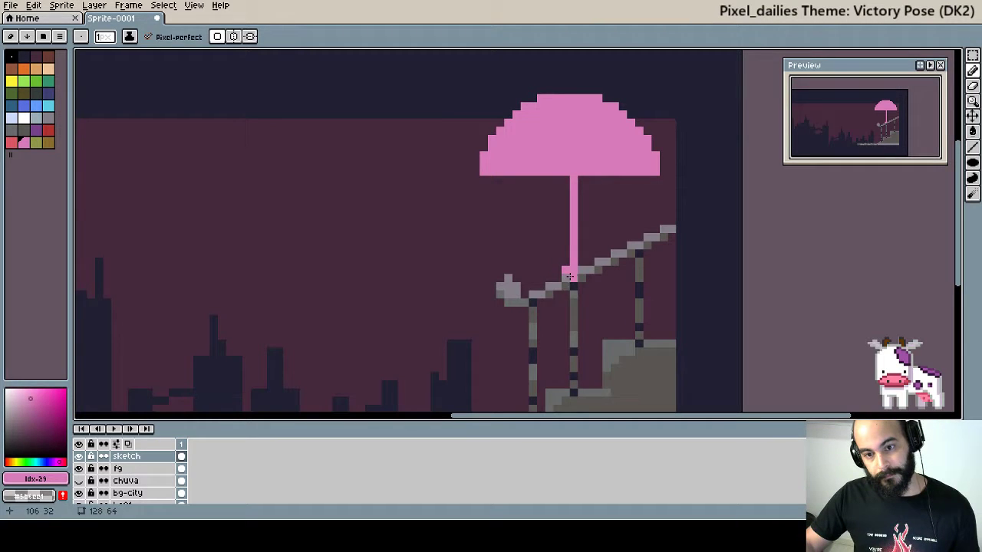
pyautogui.keyDown('shift'); pyautogui.click(571, 280); pyautogui.keyUp('shift')
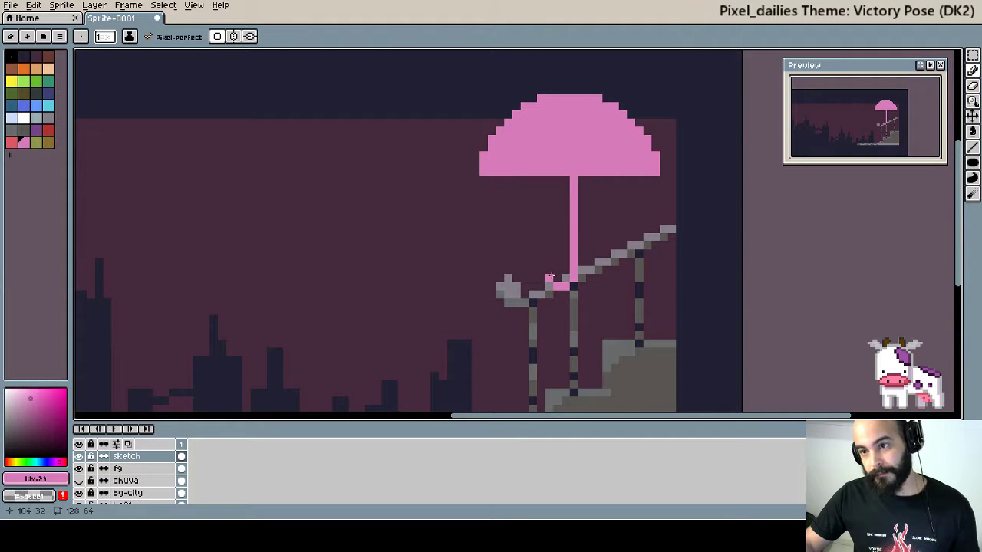
pyautogui.moveTo(563, 270); pyautogui.dragTo(566, 252)
pyautogui.press('alt')
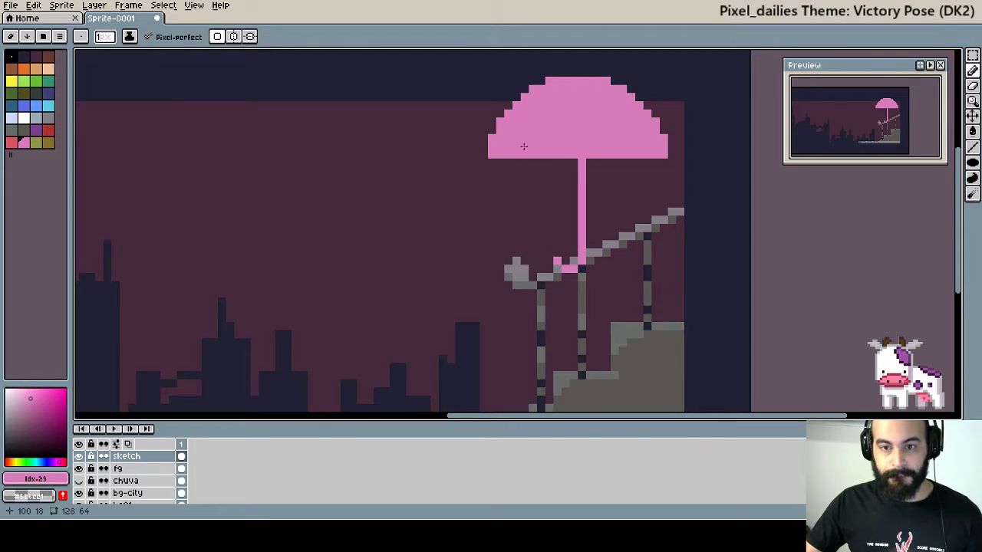
# Pencil in pink pixels along the canopy's lower edge, left side to right.
pyautogui.moveTo(491, 180); pyautogui.dragTo(480, 194)
pyautogui.scroll(1, 480, 194)
pyautogui.click(480, 156)
pyautogui.click(480, 173)
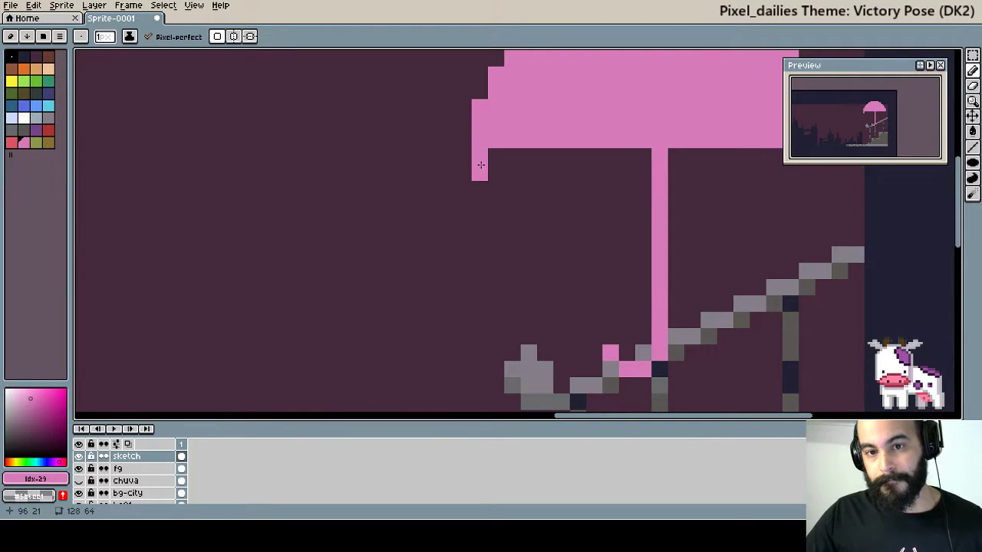
pyautogui.moveTo(499, 156); pyautogui.dragTo(564, 152)
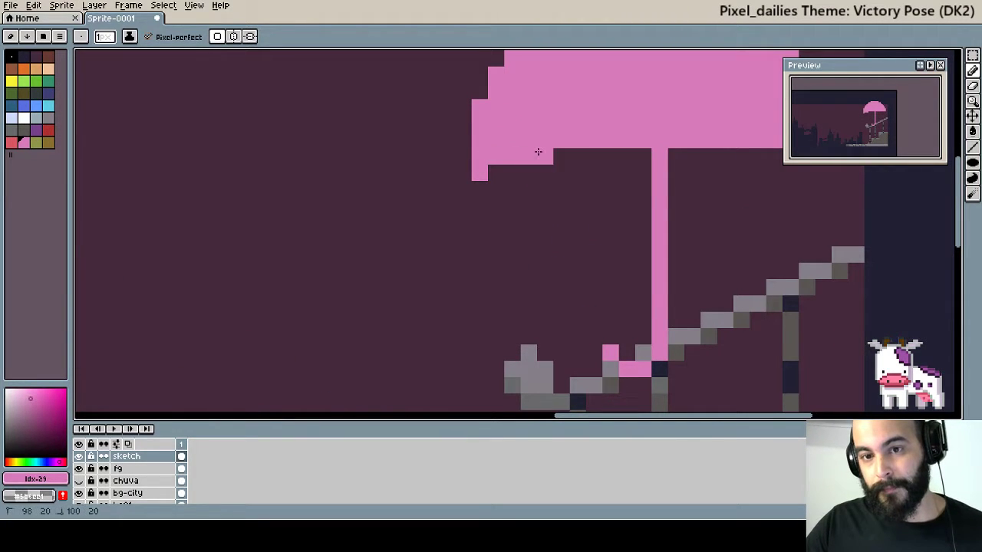
pyautogui.hscroll(2, 652, 165)
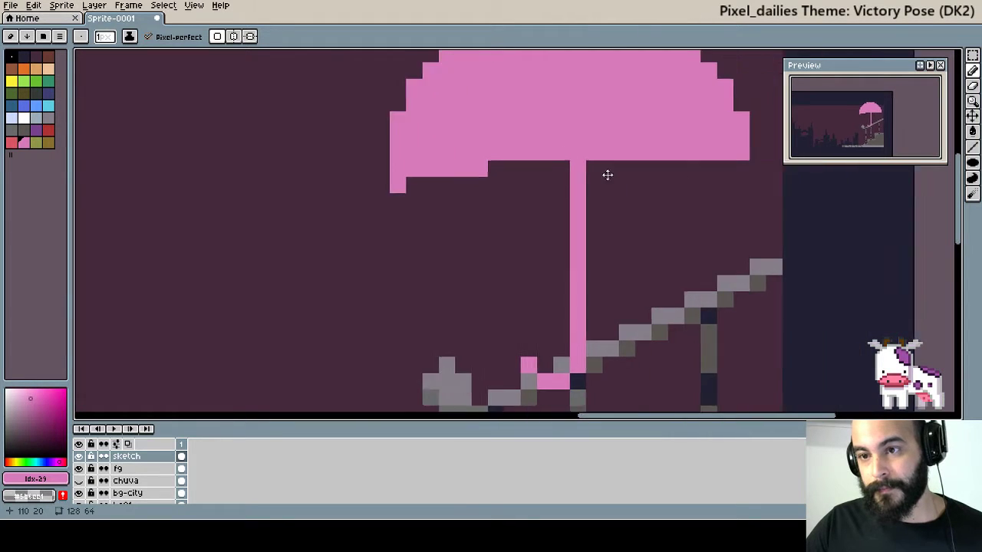
pyautogui.hscroll(3, 607, 171)
pyautogui.moveTo(489, 169)
pyautogui.mouseDown()
pyautogui.moveTo(570, 169)
pyautogui.moveTo(577, 188)
pyautogui.mouseUp()
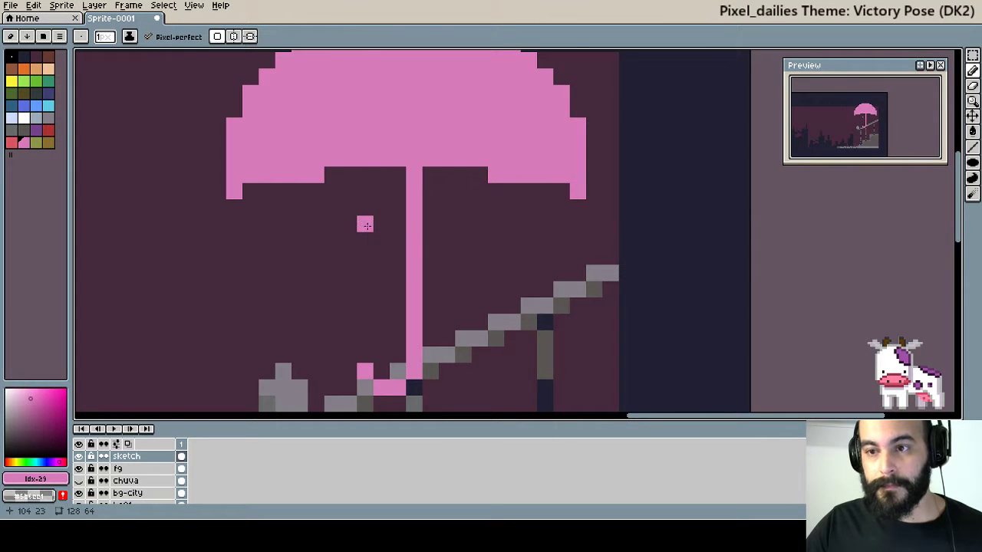
# Pan and zoom back out to review the finished pink umbrella.
pyautogui.moveTo(368, 227); pyautogui.dragTo(555, 204)
pyautogui.scroll(-4, 499, 211)
pyautogui.scroll(1, 519, 210)
pyautogui.scroll(-1, 526, 223)
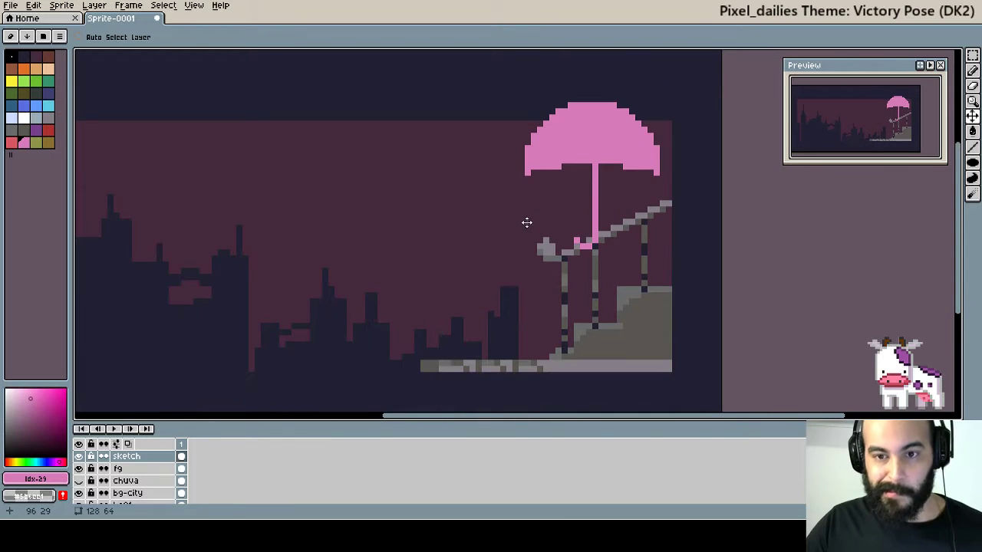
pyautogui.press('b')
pyautogui.scroll(1, 518, 232)
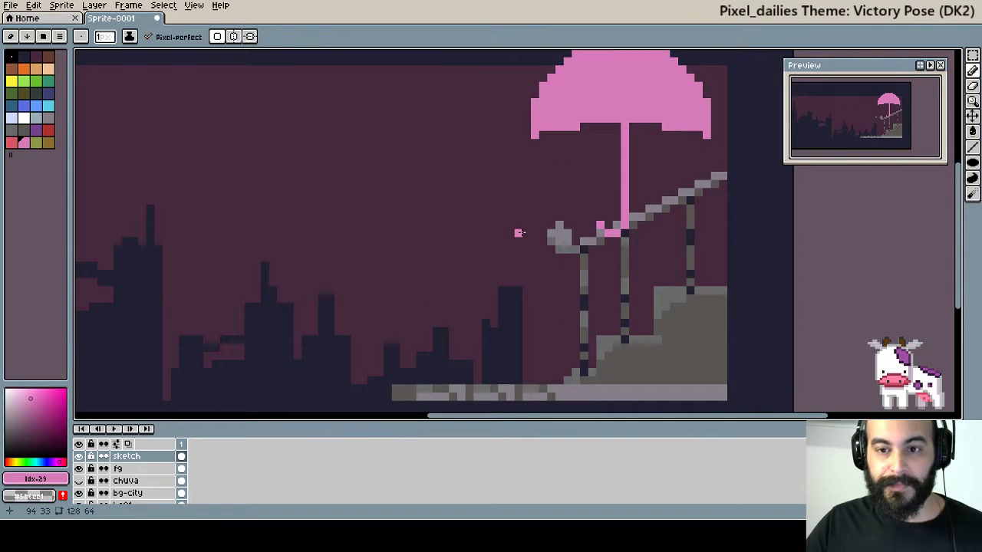
pyautogui.press('i')
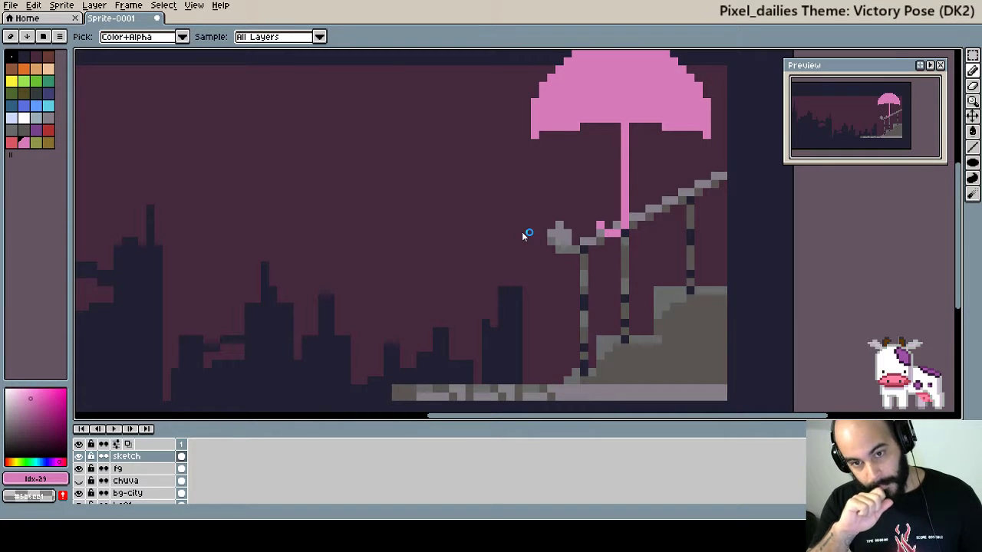
pyautogui.press('b')
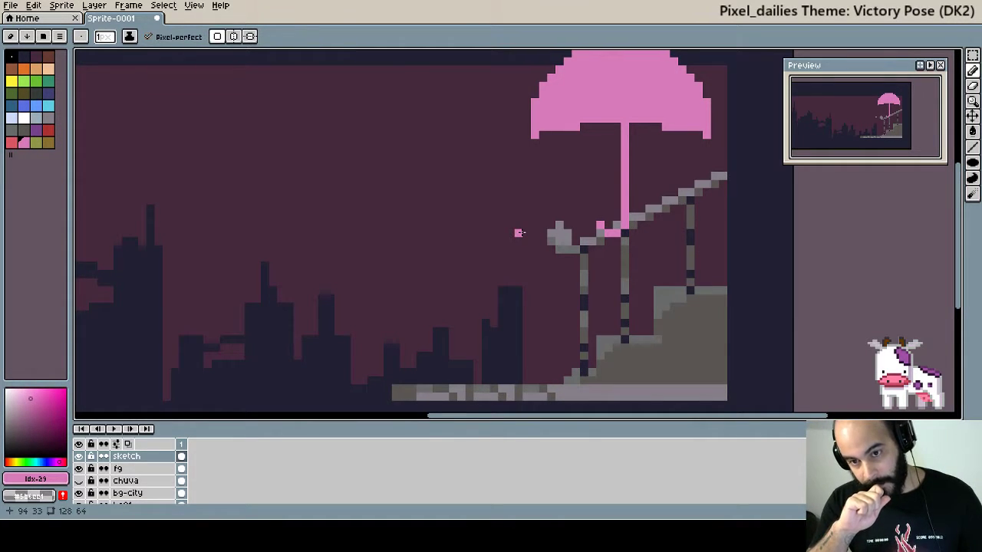
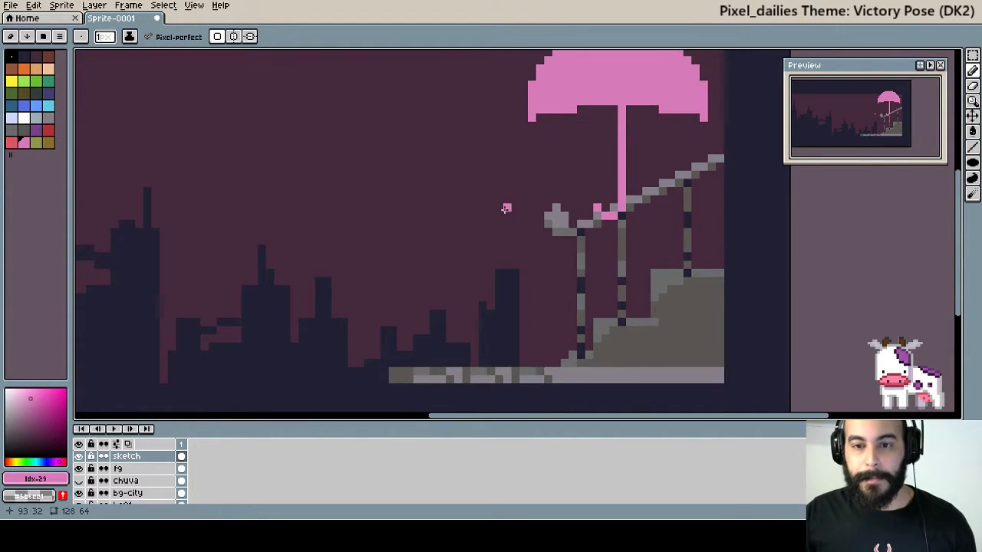
# With pixel-perfect off, paint a pink head blob left of the stairs, undoing stray pixels.
pyautogui.scroll(2, 498, 205)
pyautogui.moveTo(509, 222)
pyautogui.mouseDown()
pyautogui.moveTo(509, 204)
pyautogui.moveTo(529, 201)
pyautogui.moveTo(509, 230)
pyautogui.moveTo(513, 212)
pyautogui.moveTo(498, 203)
pyautogui.mouseUp()
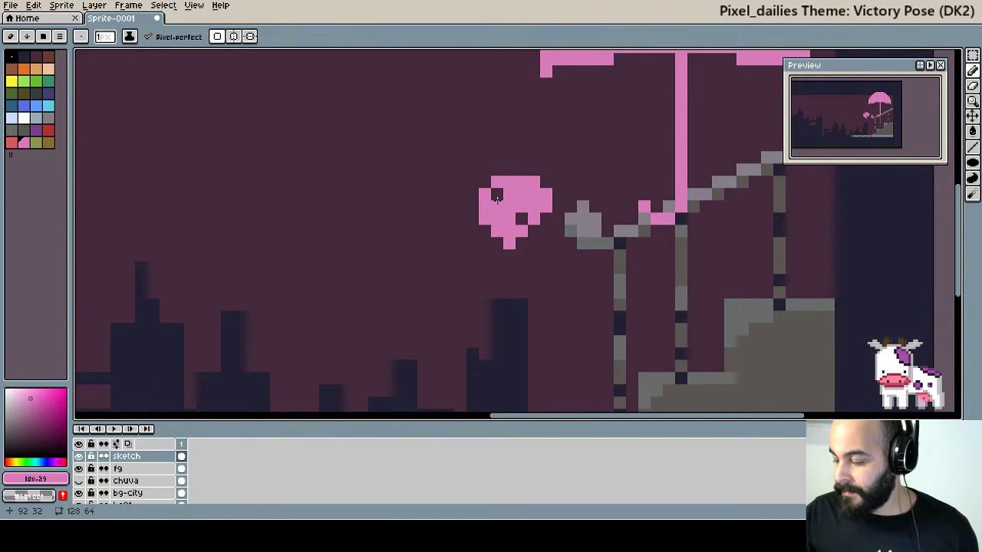
pyautogui.click(178, 37)
pyautogui.click(474, 204)
pyautogui.hotkey('ctrl', 'z')
pyautogui.moveTo(483, 184)
pyautogui.mouseDown()
pyautogui.moveTo(509, 170)
pyautogui.moveTo(546, 181)
pyautogui.mouseUp()
pyautogui.moveTo(535, 216); pyautogui.dragTo(537, 243)
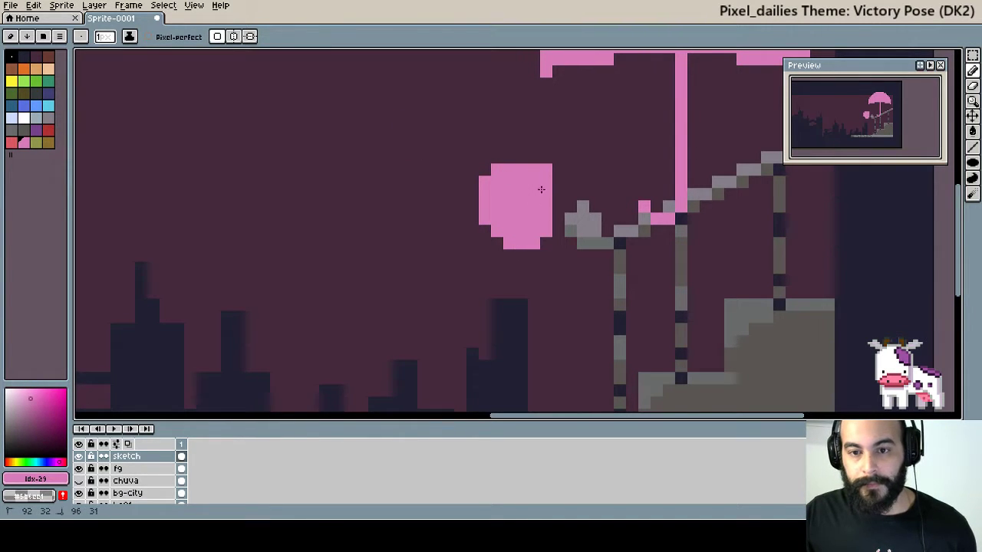
pyautogui.moveTo(540, 189); pyautogui.dragTo(559, 220)
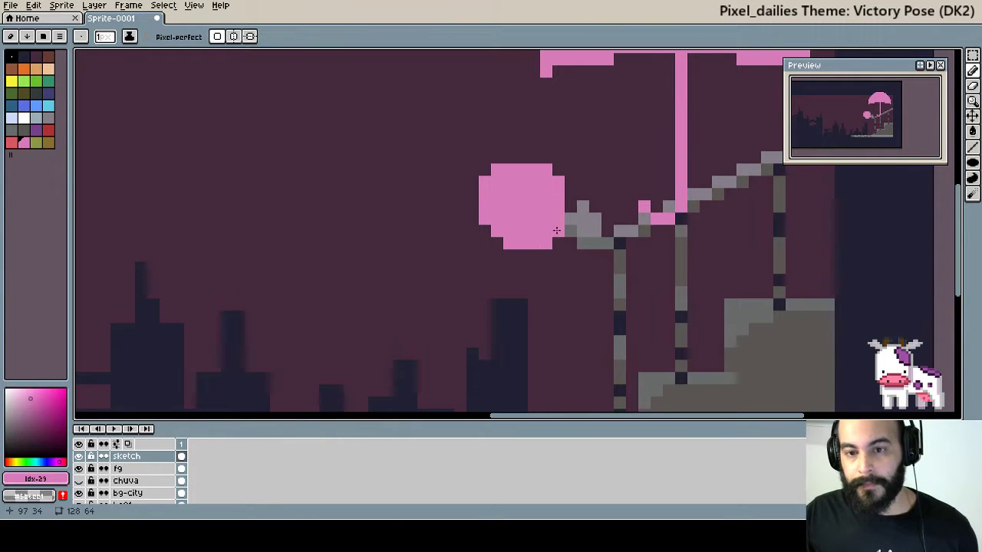
# Re-pick the pink from the canvas and paint the figure's body below the head.
pyautogui.click(656, 242)
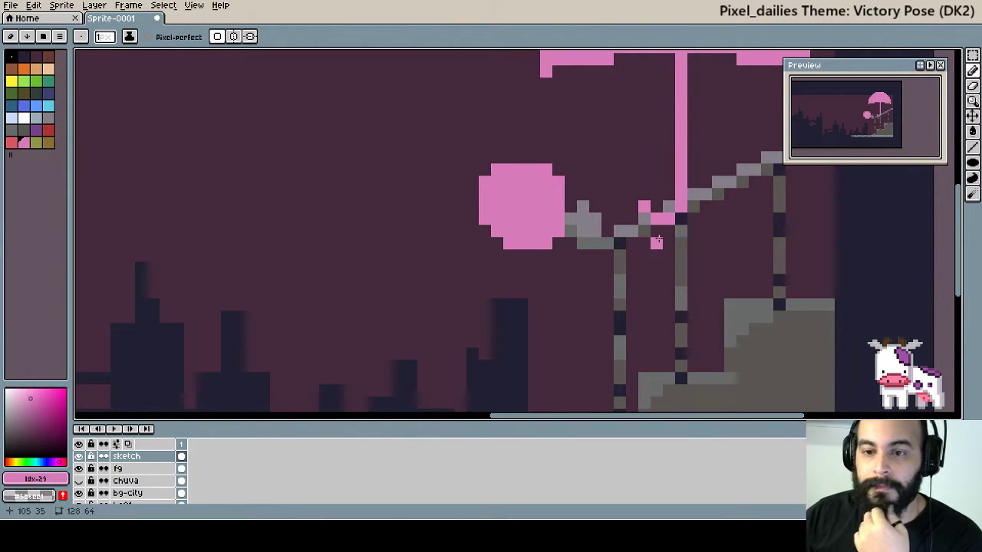
pyautogui.moveTo(657, 241)
pyautogui.mouseDown()
pyautogui.moveTo(535, 198)
pyautogui.moveTo(582, 275)
pyautogui.mouseUp()
pyautogui.hotkey('ctrl', 'z')
pyautogui.click(583, 279)
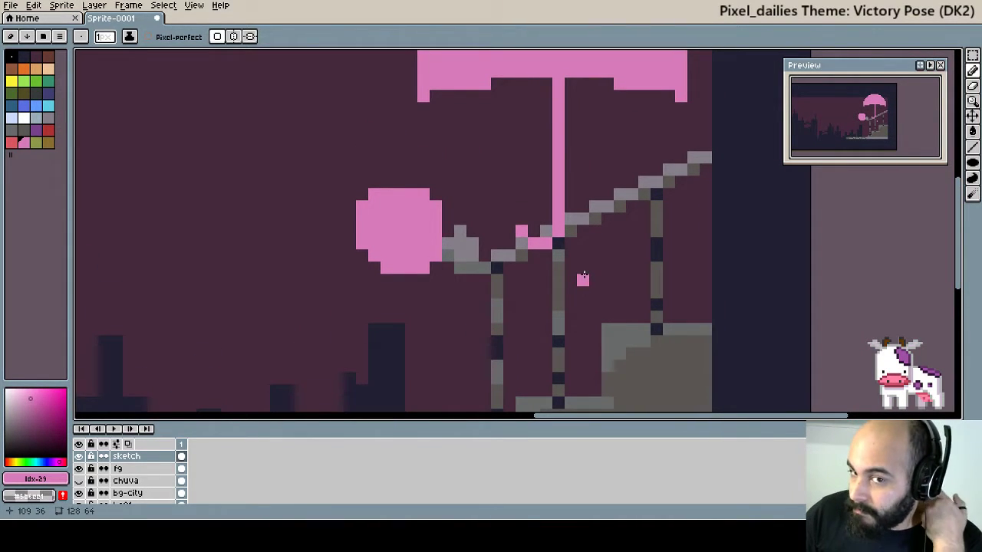
pyautogui.moveTo(481, 285); pyautogui.dragTo(500, 238)
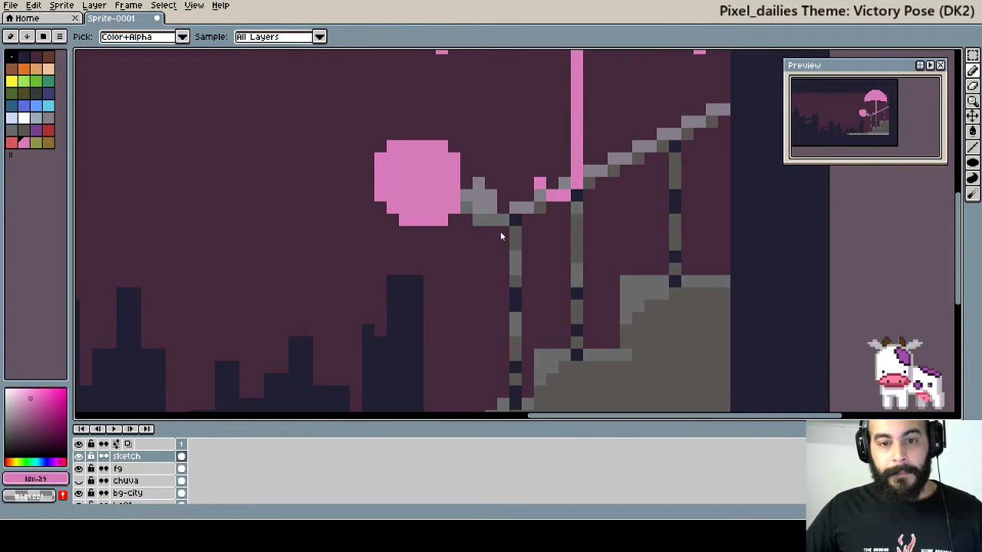
pyautogui.press('b')
pyautogui.scroll(-3, 418, 226)
pyautogui.hscroll(-2, 418, 226)
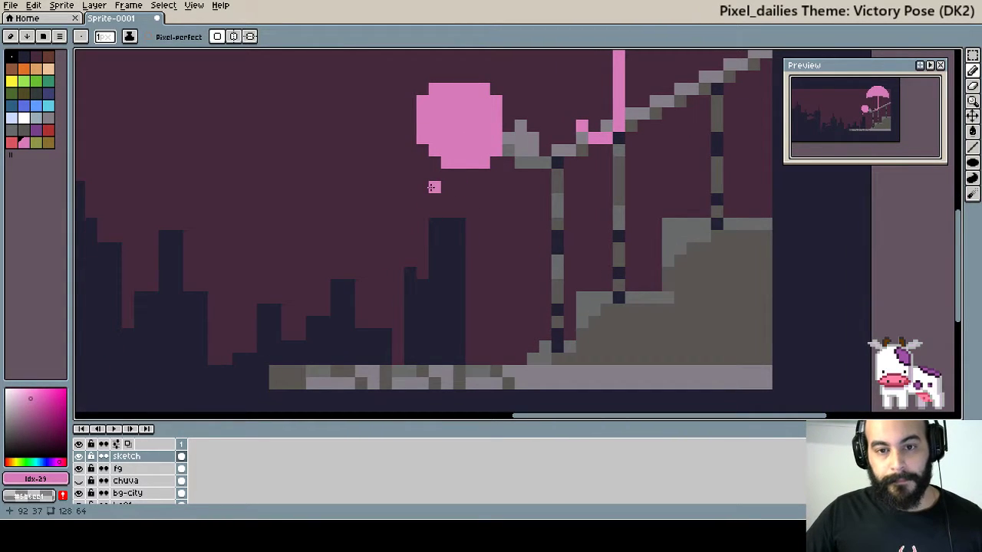
pyautogui.moveTo(433, 187)
pyautogui.mouseDown()
pyautogui.moveTo(429, 227)
pyautogui.moveTo(453, 230)
pyautogui.moveTo(441, 180)
pyautogui.moveTo(465, 177)
pyautogui.mouseUp()
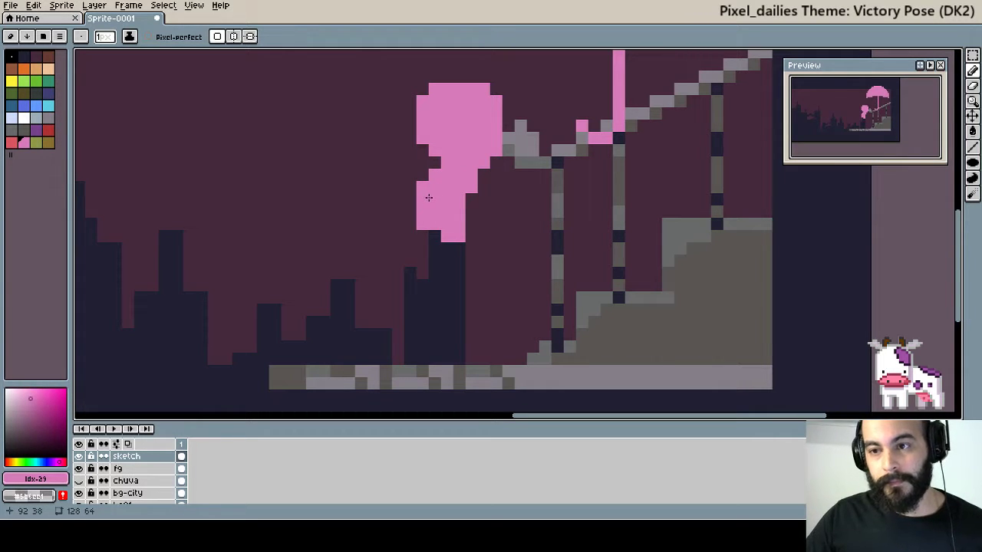
pyautogui.scroll(-1, 429, 198)
pyautogui.scroll(-2, 414, 188)
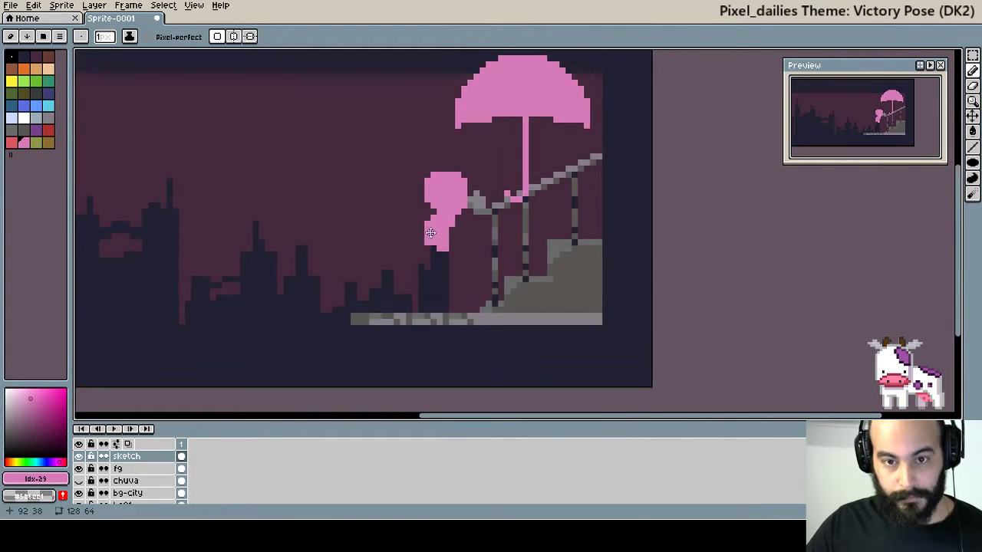
# Marquee-select the pink figure sketch and move it up about 40 px.
pyautogui.press('m')
pyautogui.moveTo(402, 165); pyautogui.dragTo(483, 296)
pyautogui.moveTo(448, 242); pyautogui.dragTo(446, 202)
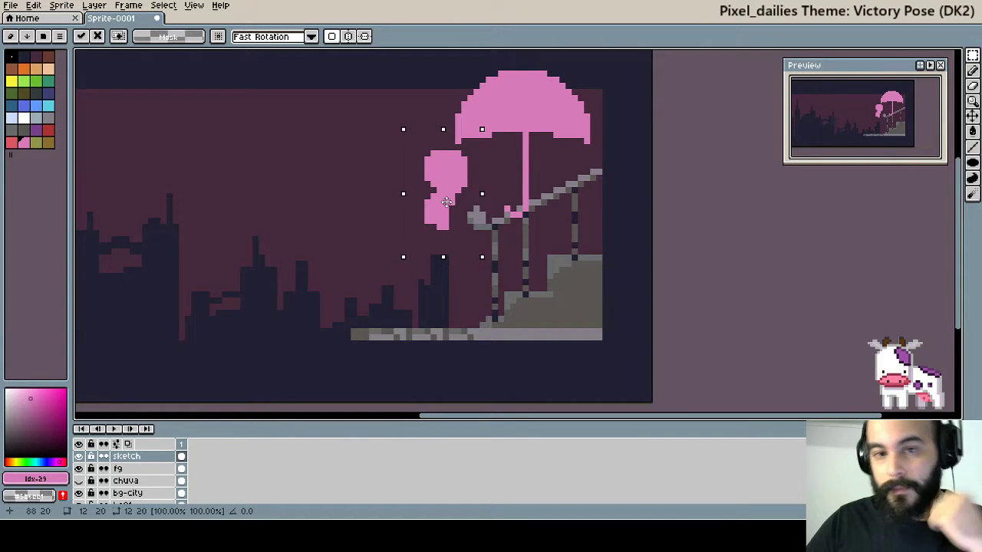
pyautogui.click(507, 115)
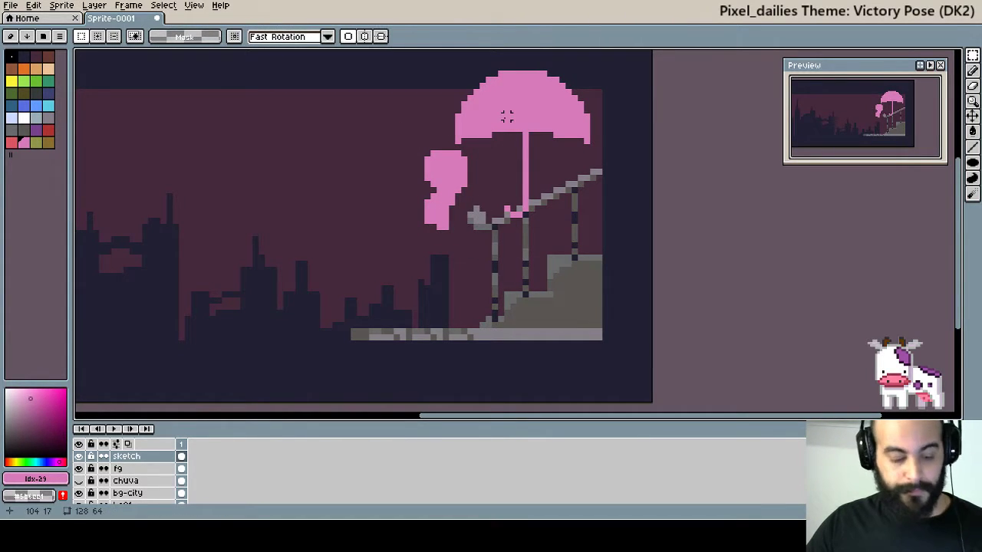
# Magic-wand select the pink umbrella, raise it about 20 px, and deselect.
pyautogui.press('w')
pyautogui.click(506, 115)
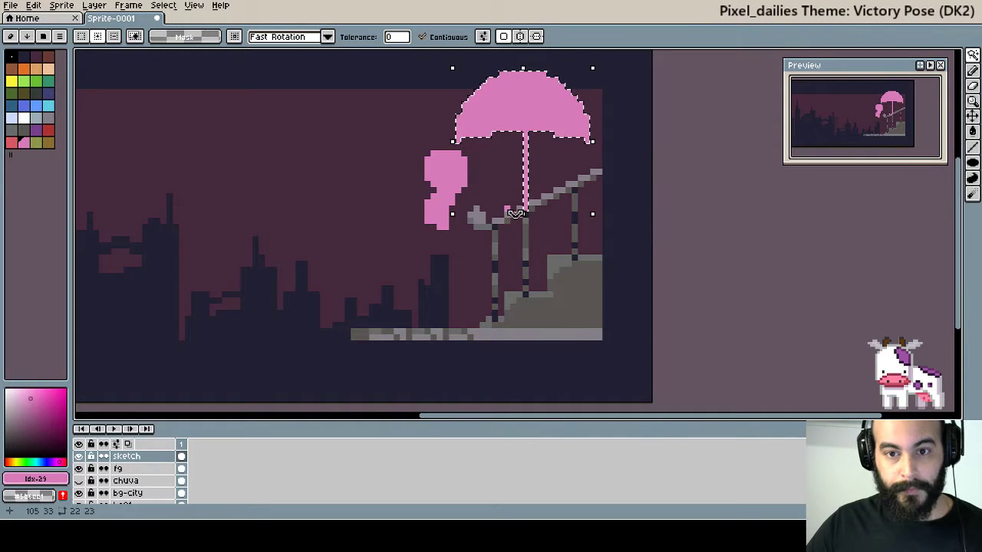
pyautogui.click(515, 213)
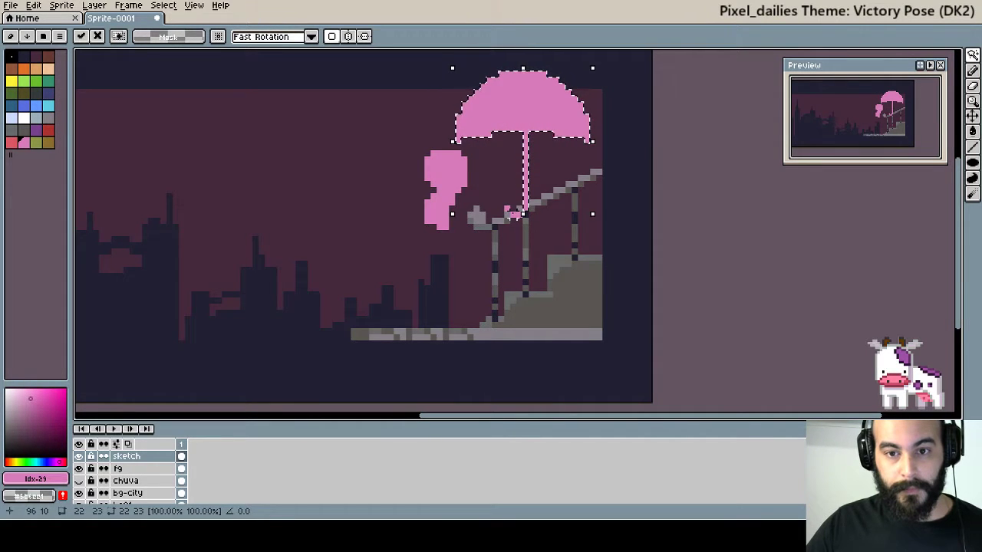
pyautogui.moveTo(515, 122); pyautogui.dragTo(515, 106)
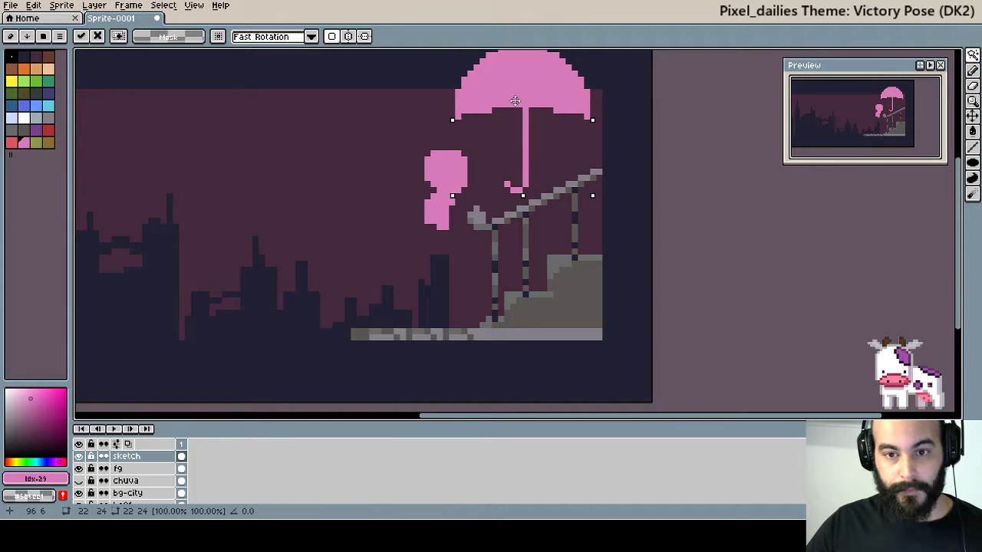
pyautogui.press('Return')
pyautogui.hotkey('ctrl', 'd')
pyautogui.press('b')
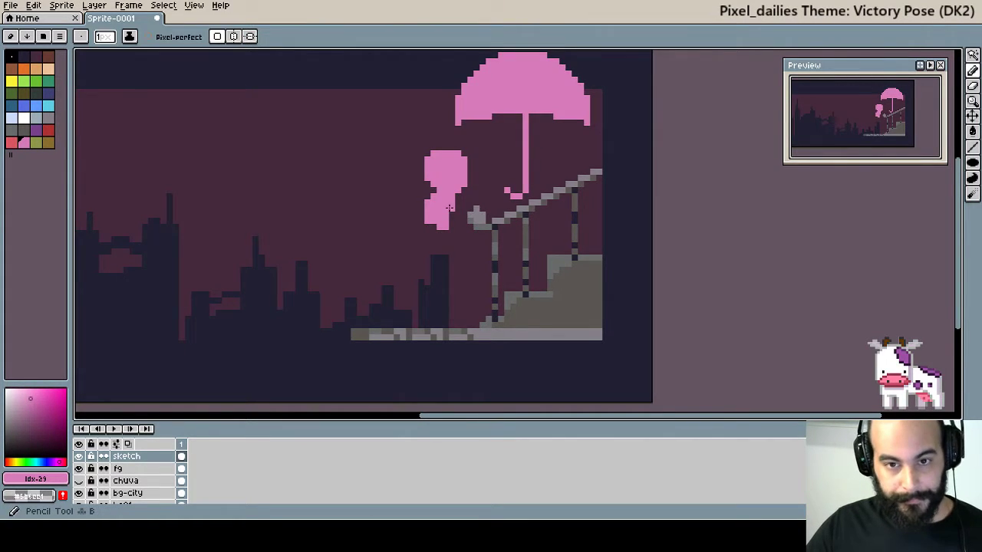
pyautogui.scroll(1, 452, 214)
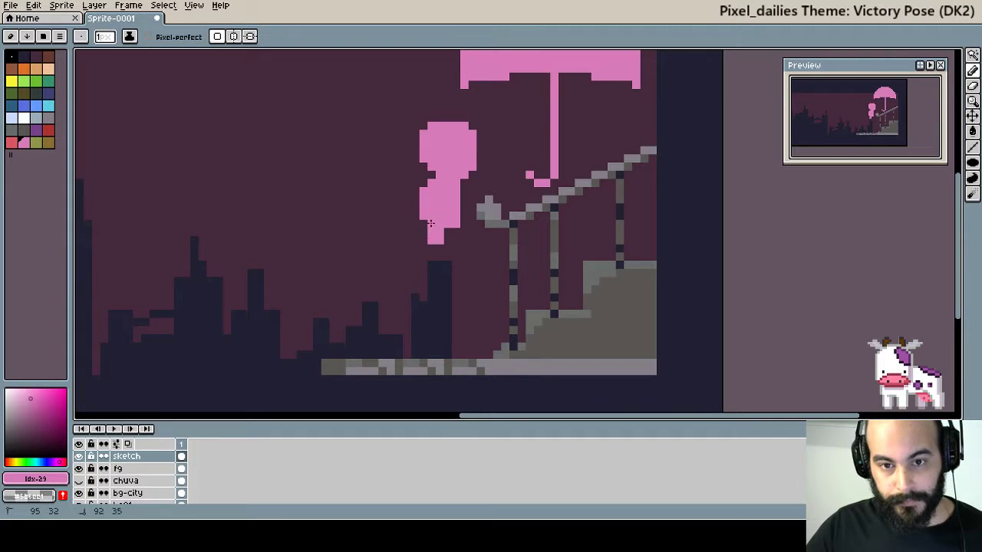
# Extend the pink figure's body downward, undoing the extra pixels below it.
pyautogui.moveTo(448, 231); pyautogui.dragTo(428, 250)
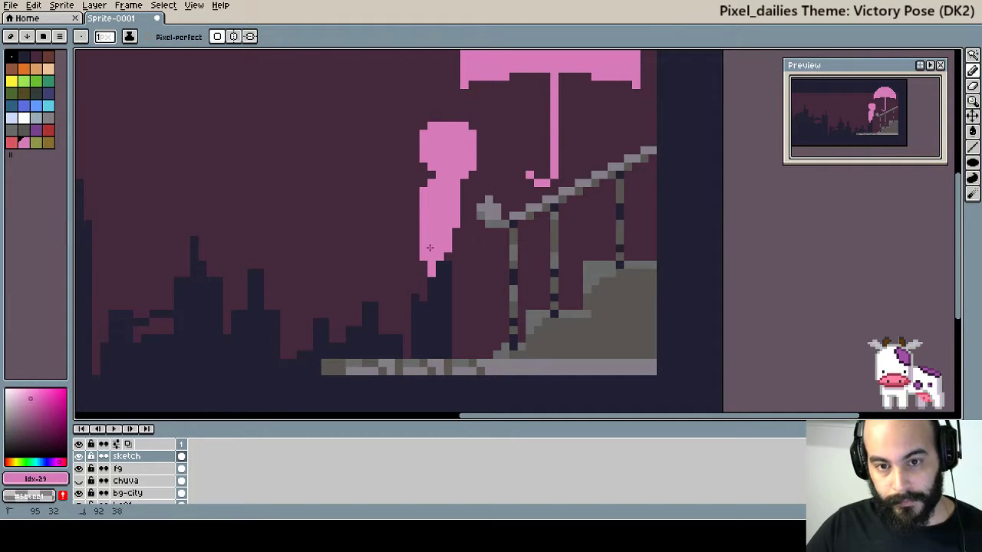
pyautogui.click(432, 272)
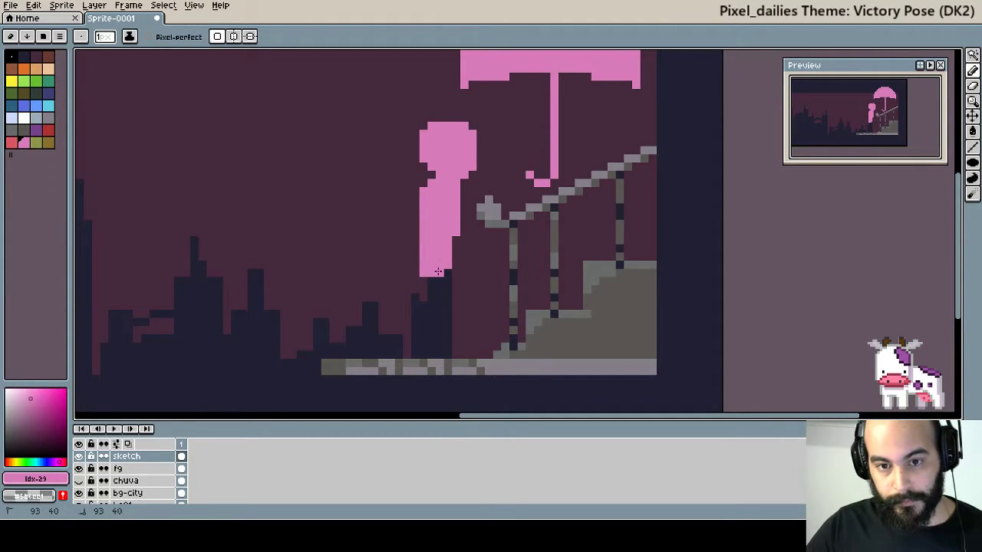
pyautogui.moveTo(433, 264); pyautogui.dragTo(421, 273)
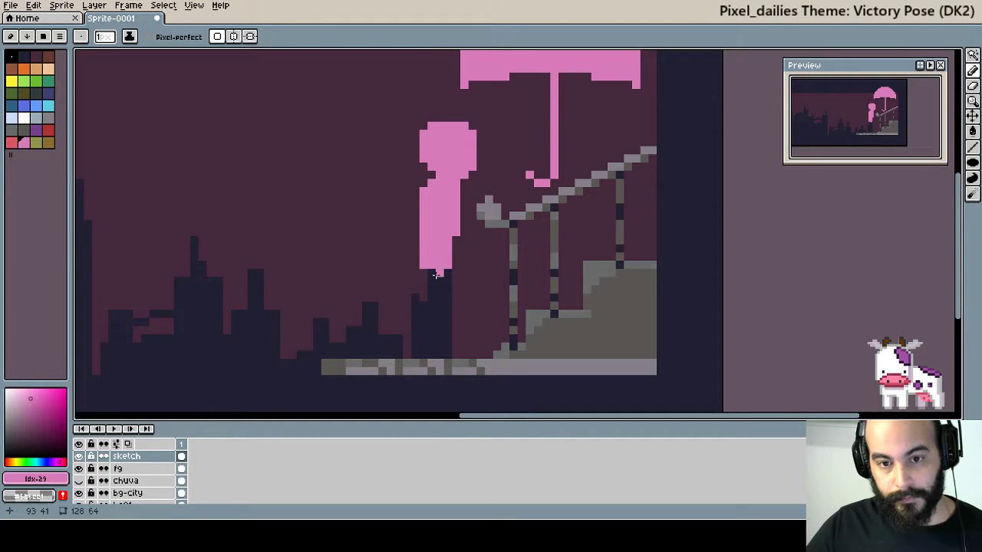
pyautogui.hotkey('ctrl', 'z')
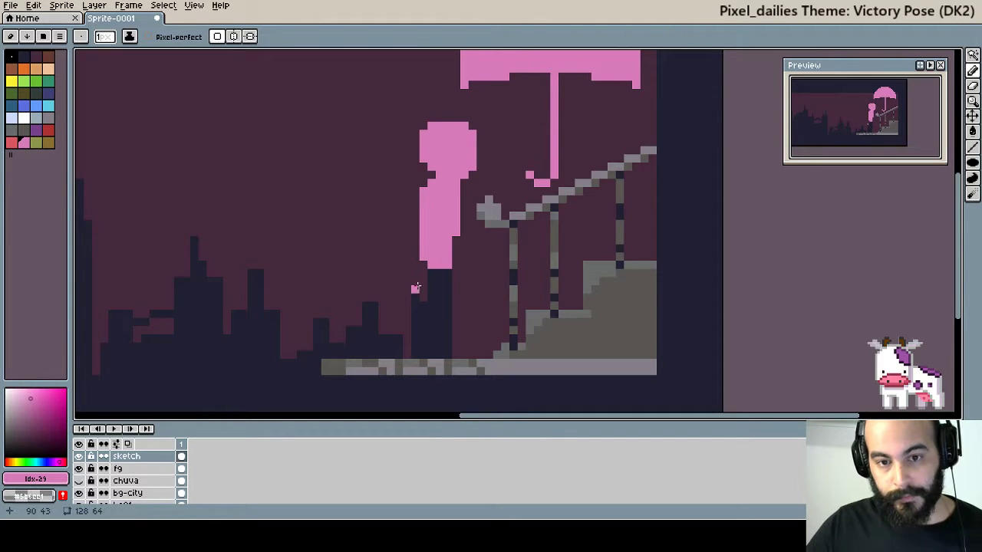
pyautogui.press('i')
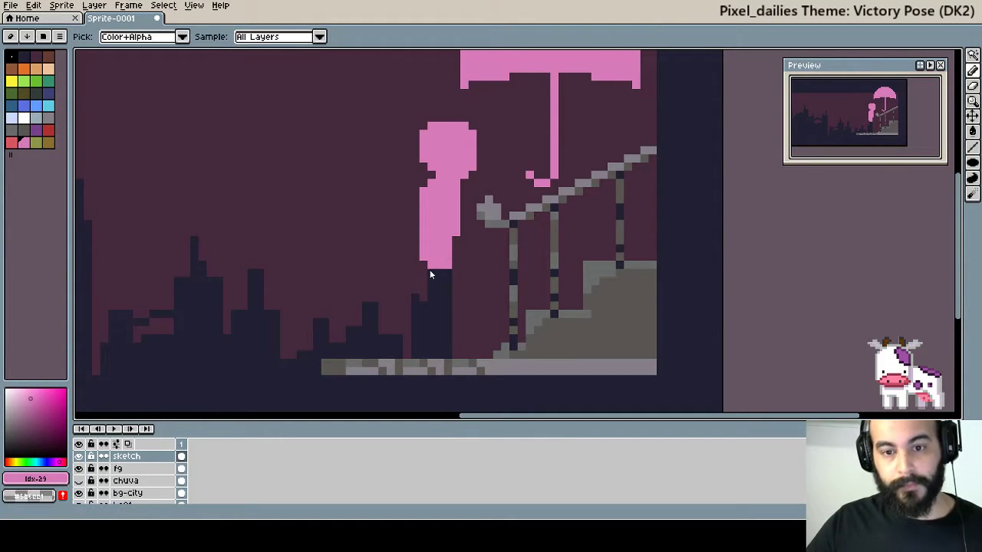
pyautogui.press('b')
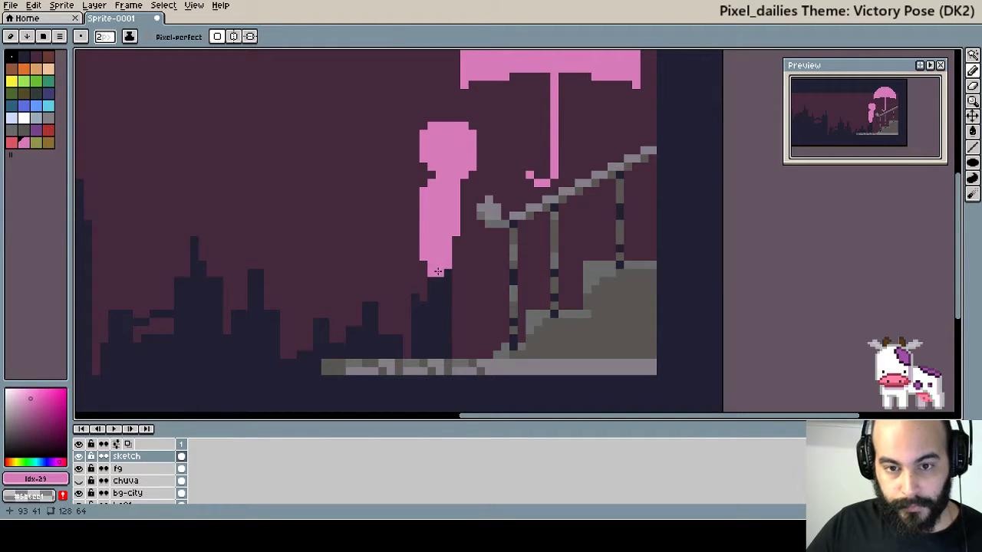
# Try drawing pink legs down to the ground, then undo the leg strokes.
pyautogui.click(457, 323)
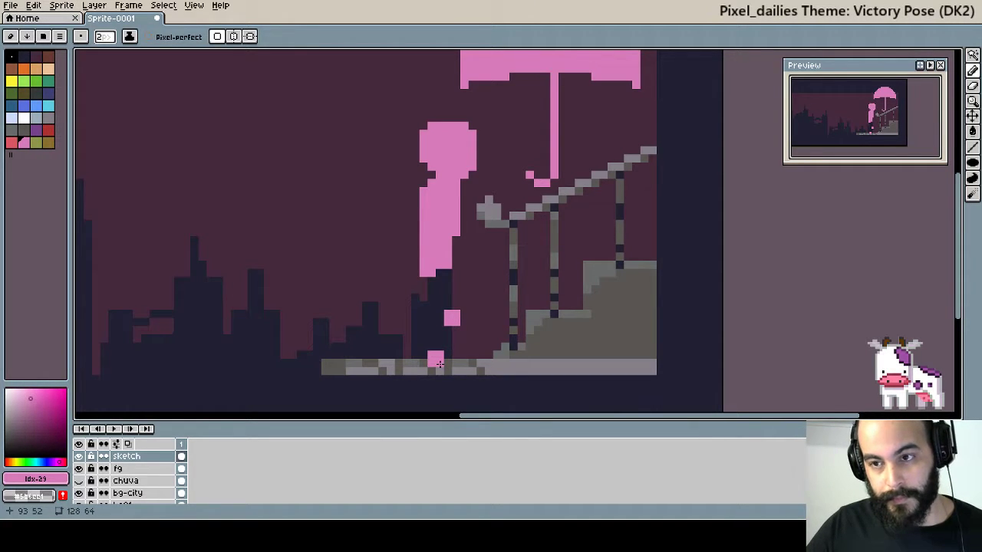
pyautogui.keyDown('shift'); pyautogui.click(452, 322); pyautogui.keyUp('shift')
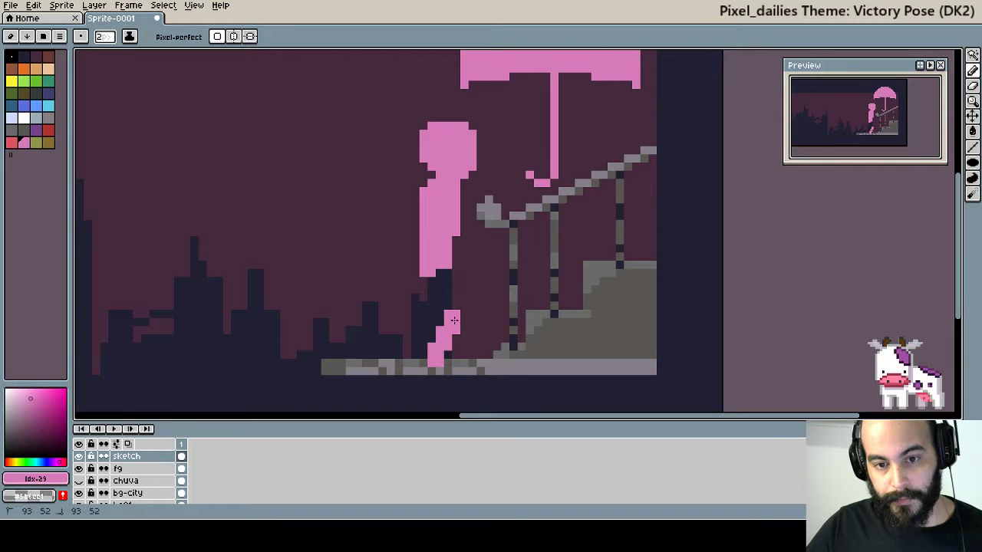
pyautogui.keyDown('shift'); pyautogui.click(433, 267); pyautogui.keyUp('shift')
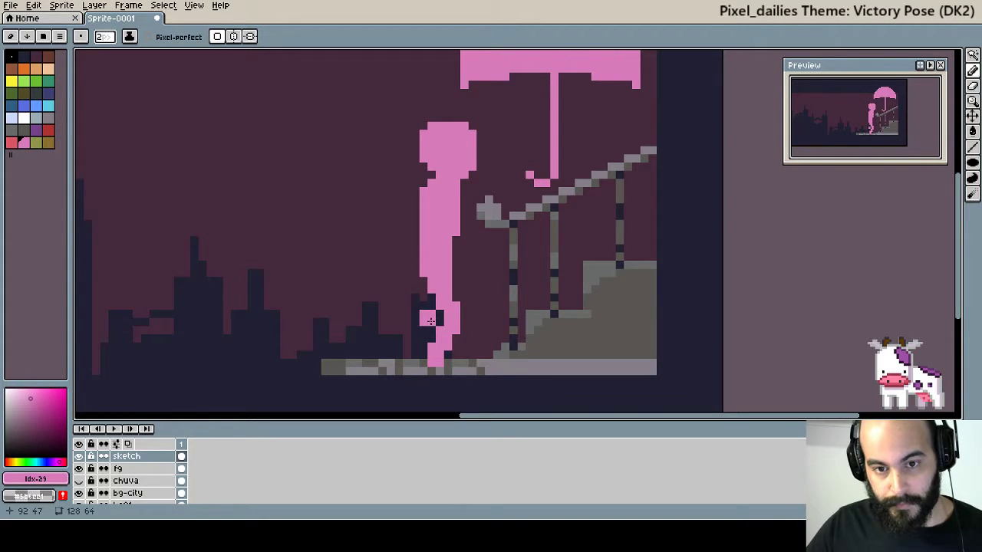
pyautogui.moveTo(456, 242); pyautogui.dragTo(457, 271)
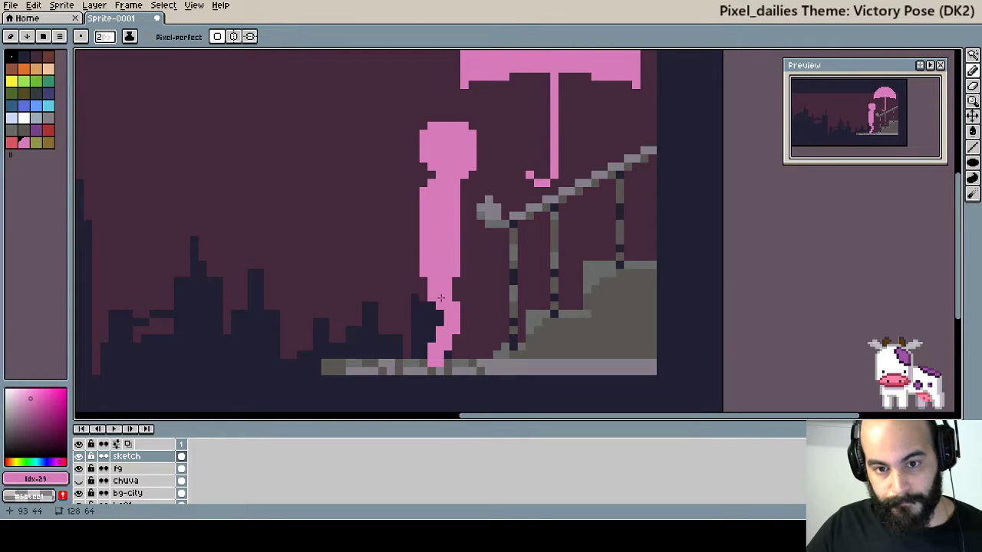
pyautogui.moveTo(427, 320)
pyautogui.mouseDown()
pyautogui.moveTo(426, 303)
pyautogui.moveTo(419, 354)
pyautogui.mouseUp()
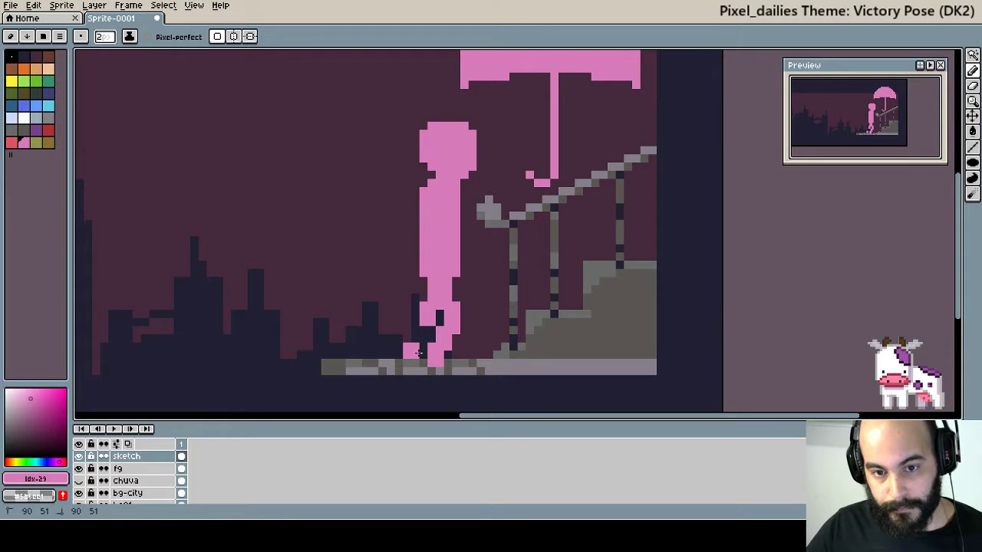
pyautogui.hotkey('ctrl', 'z')
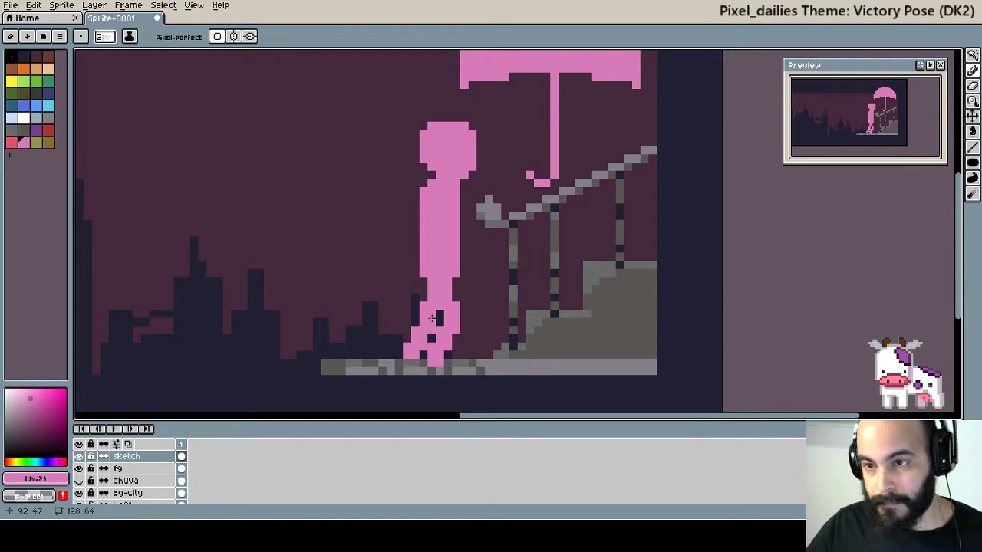
pyautogui.hotkey('ctrl', 'z')
pyautogui.hotkey('ctrl', 'z')
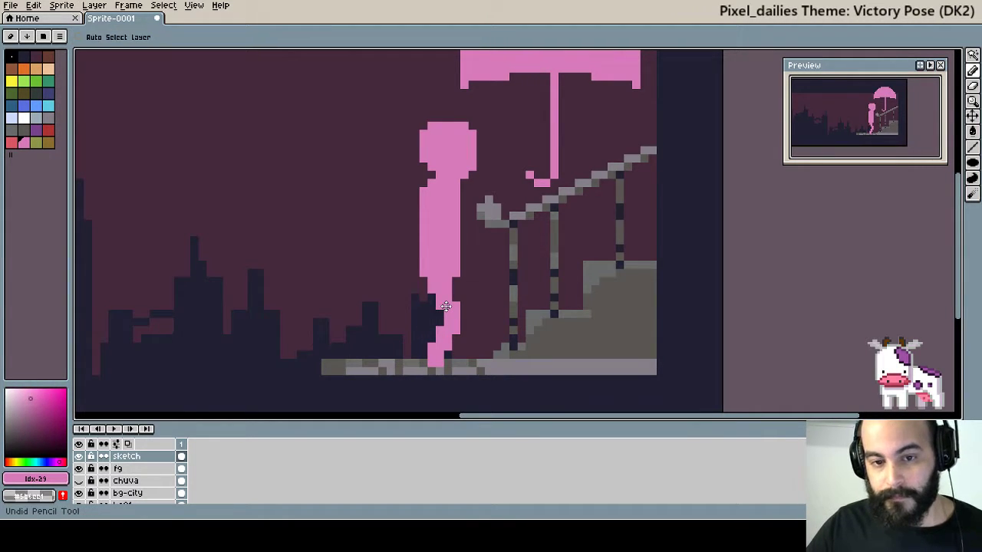
pyautogui.hotkey('ctrl', 'z')
# Paint over the figure's lower body with the dark background colour.
pyautogui.press('b')
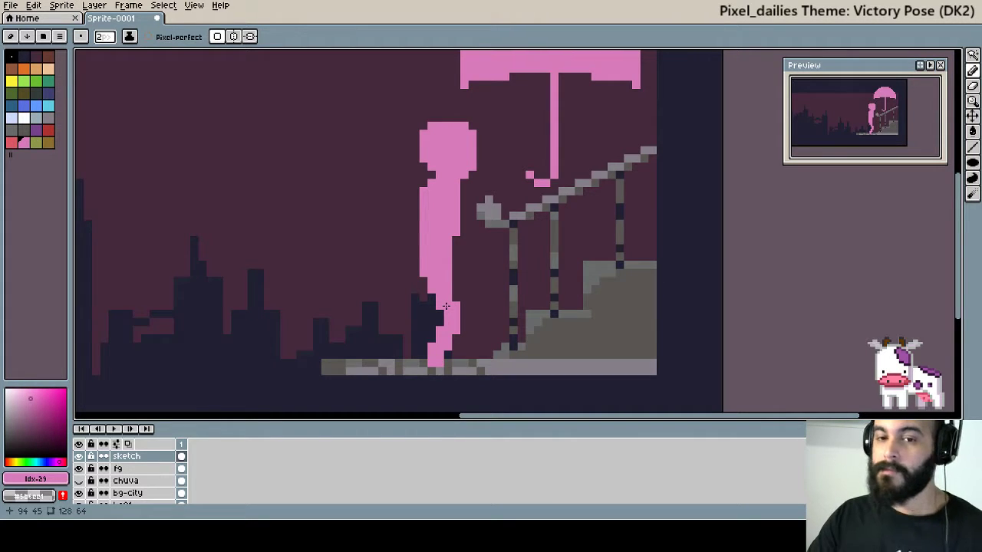
pyautogui.press('i')
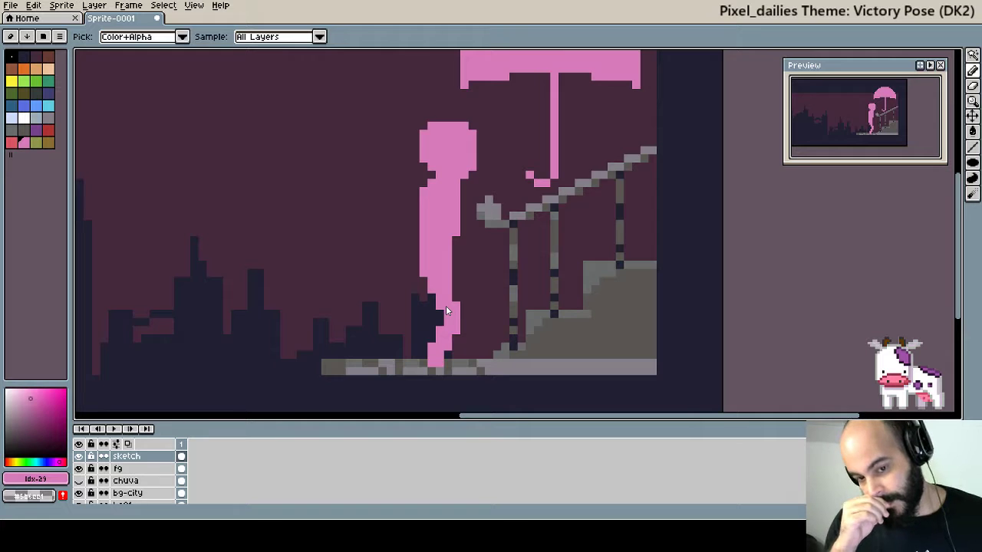
pyautogui.press('b')
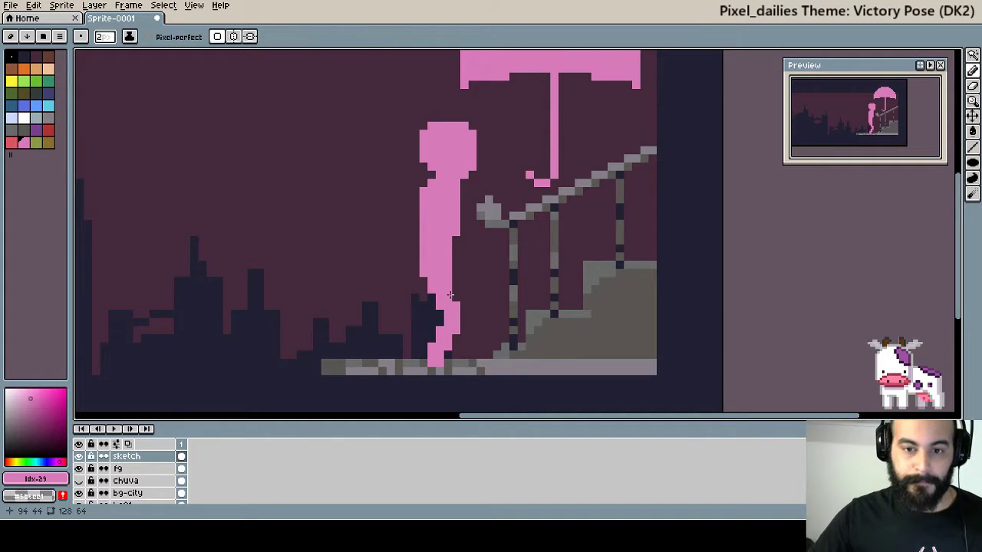
pyautogui.moveTo(435, 279); pyautogui.dragTo(442, 349)
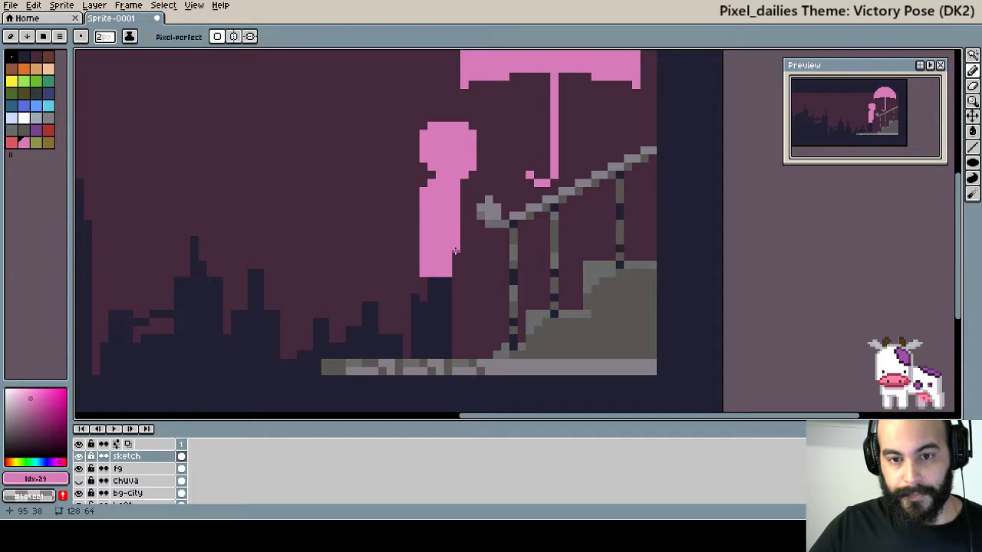
# Paint two pink striding legs down to the ground and a small hand at the figure's side.
pyautogui.moveTo(455, 251); pyautogui.dragTo(461, 282)
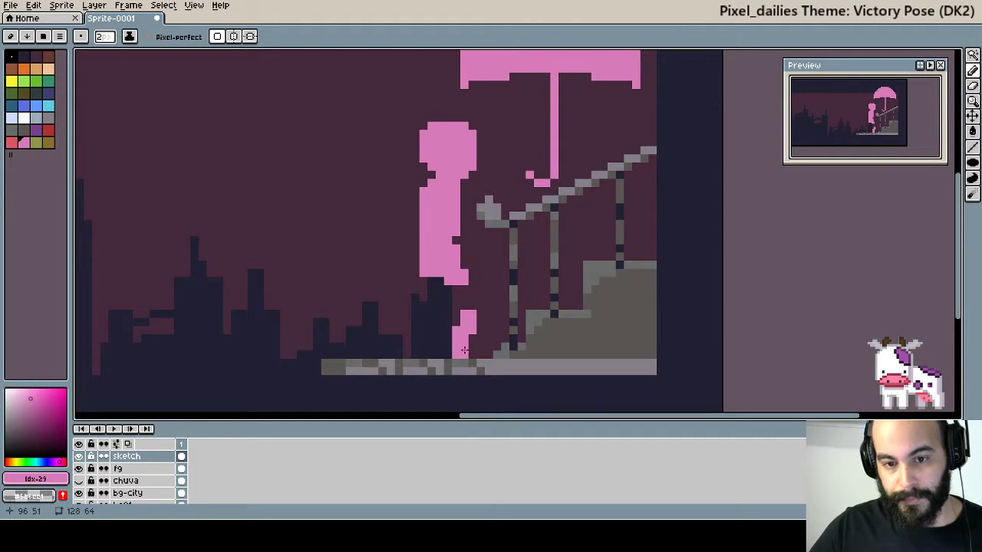
pyautogui.moveTo(464, 298); pyautogui.dragTo(458, 287)
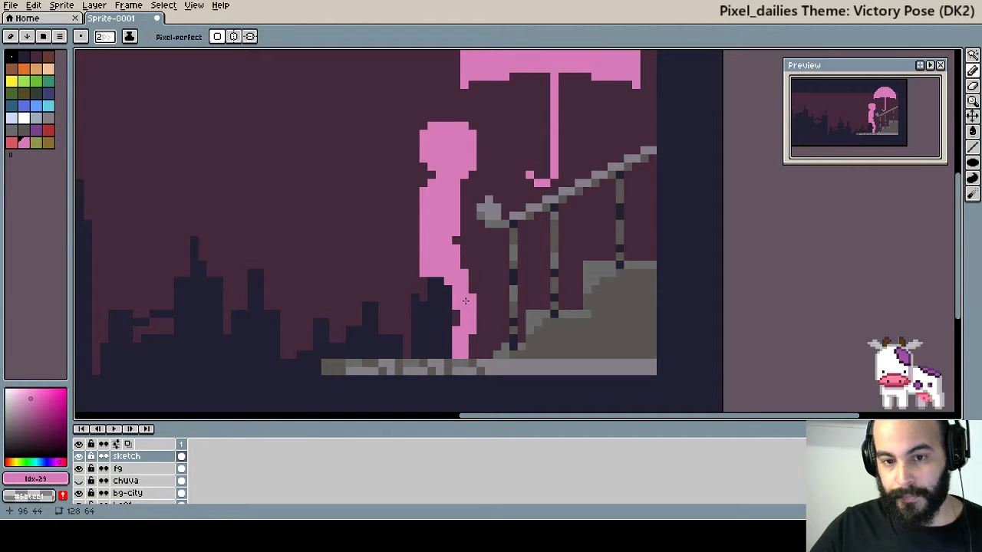
pyautogui.moveTo(430, 352); pyautogui.dragTo(511, 245)
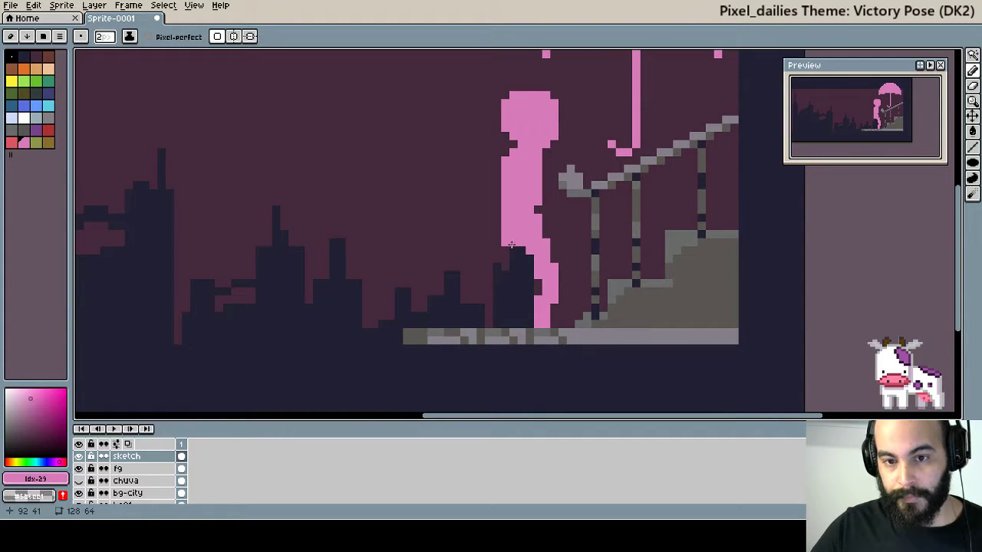
pyautogui.moveTo(491, 324); pyautogui.dragTo(491, 324)
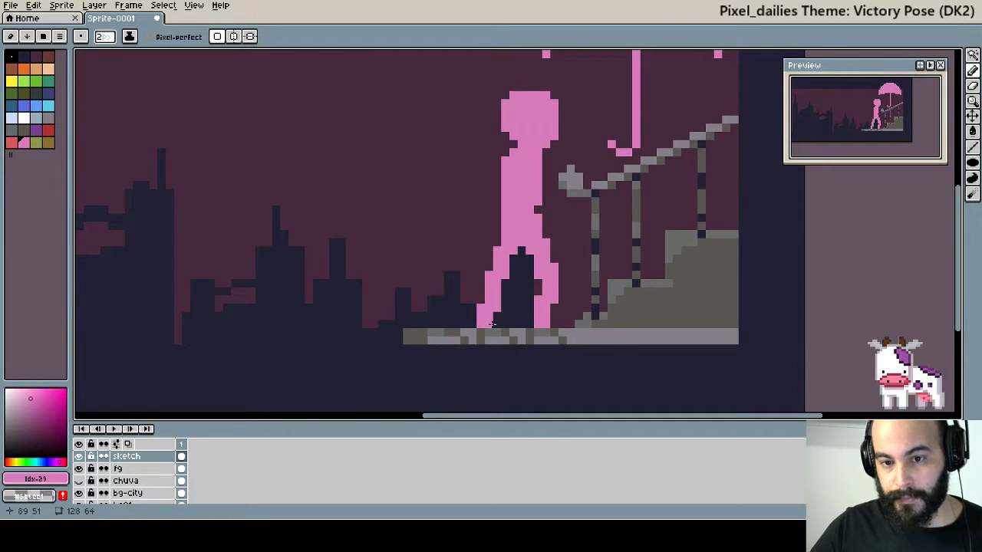
pyautogui.click(521, 257)
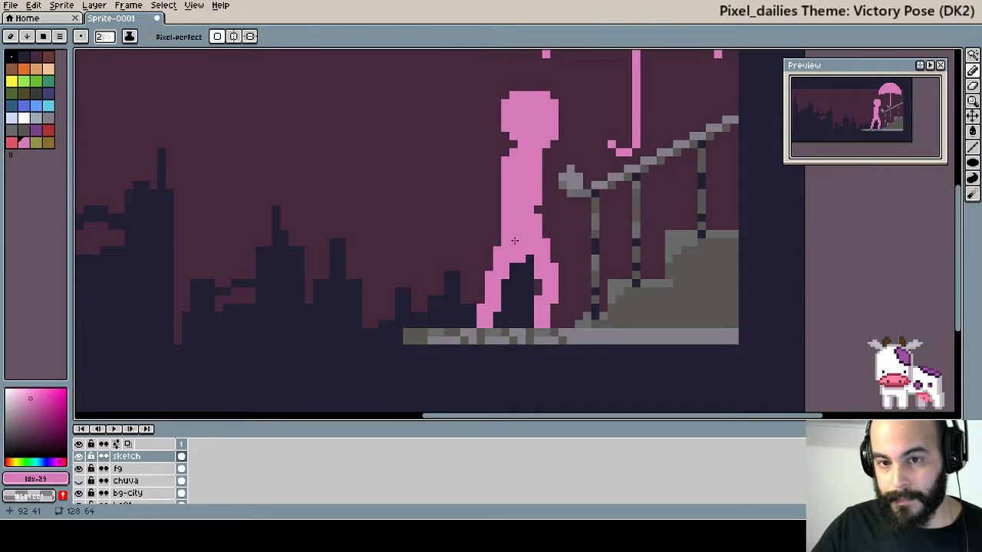
pyautogui.click(511, 217)
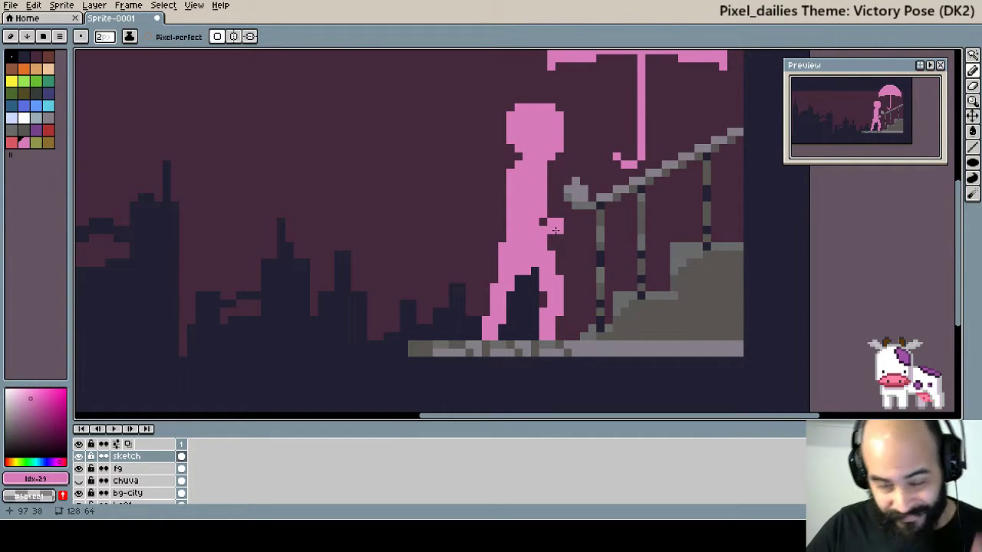
# Mark the arm's shoulder, elbow and hand points in purple toward the railing.
pyautogui.click(36, 130)
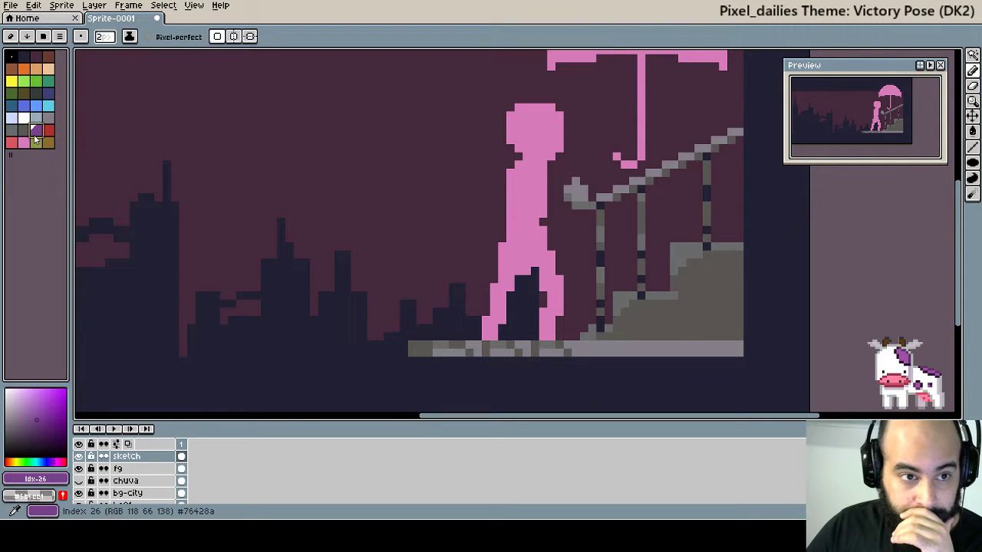
pyautogui.click(530, 187)
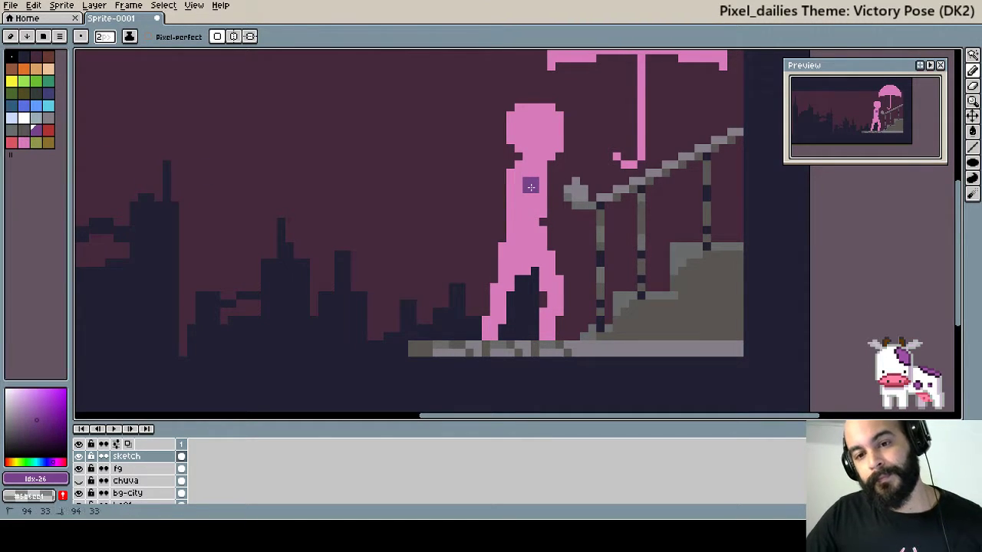
pyautogui.click(574, 236)
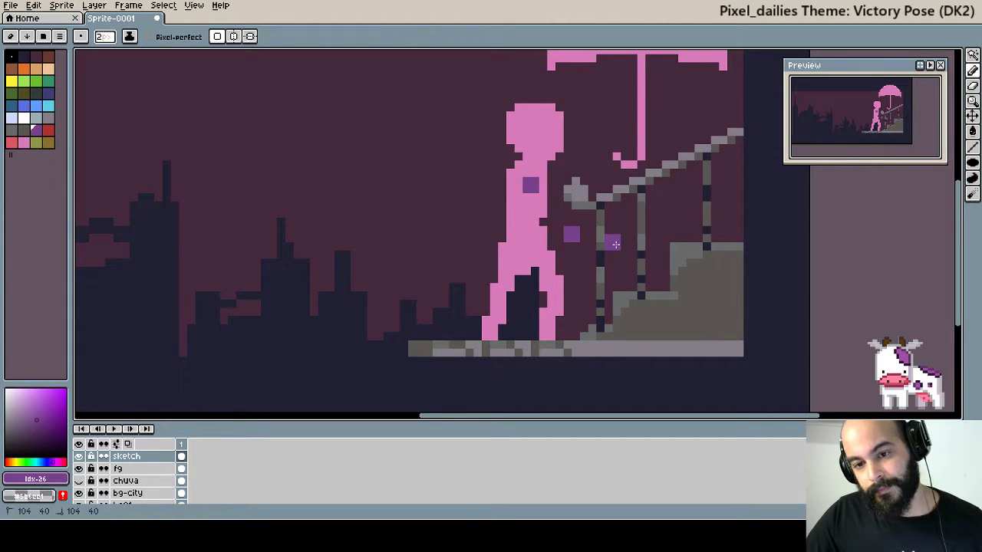
pyautogui.click(615, 244)
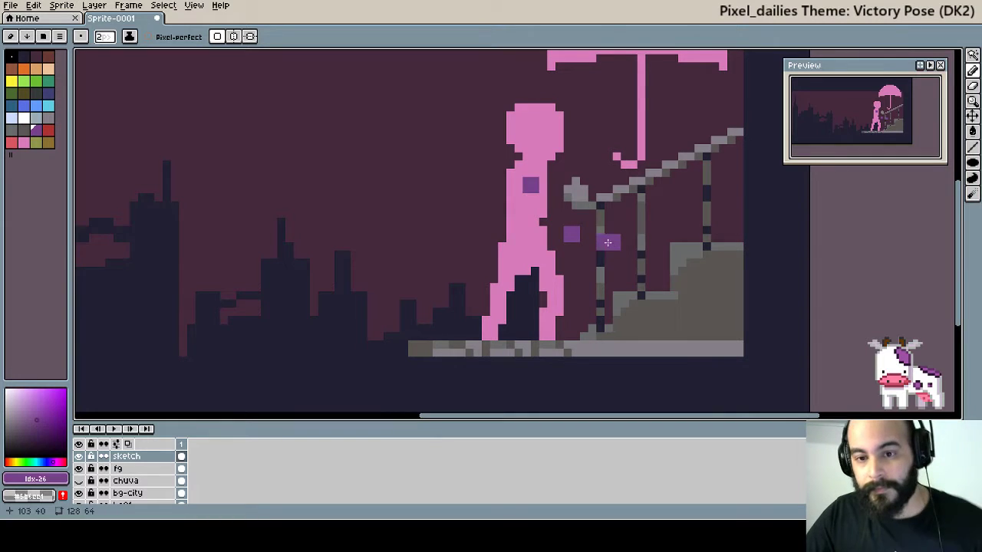
# Undo the trial purple arm line and marquee-select the figure's head.
pyautogui.keyDown('shift'); pyautogui.click(530, 186); pyautogui.keyUp('shift')
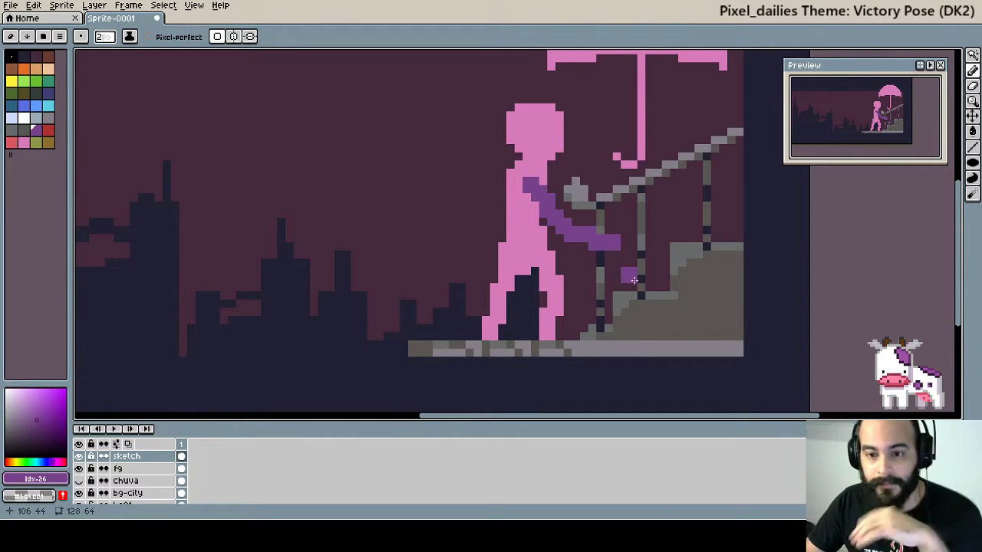
pyautogui.hotkey('ctrl', 'z')
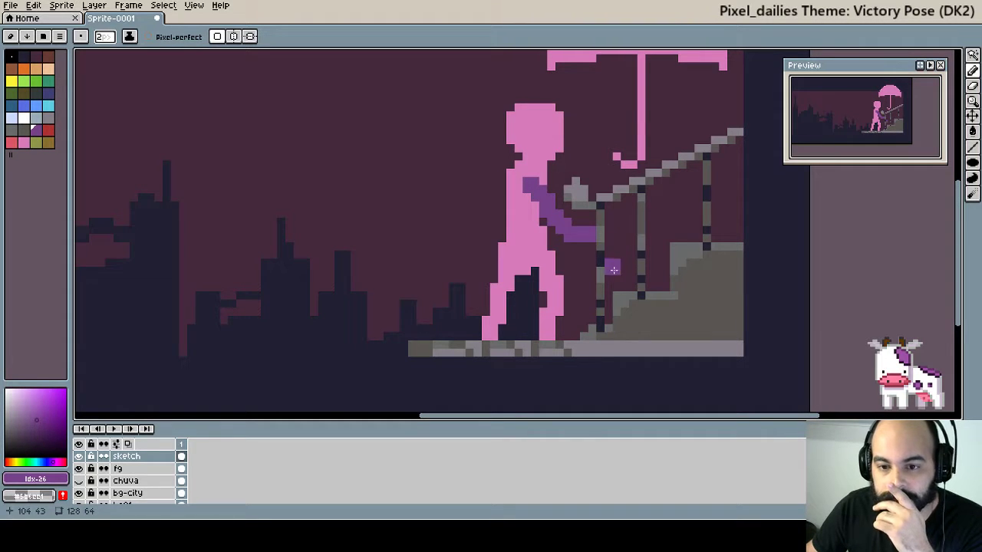
pyautogui.hotkey('ctrl', 'z')
pyautogui.hotkey('ctrl', 'z')
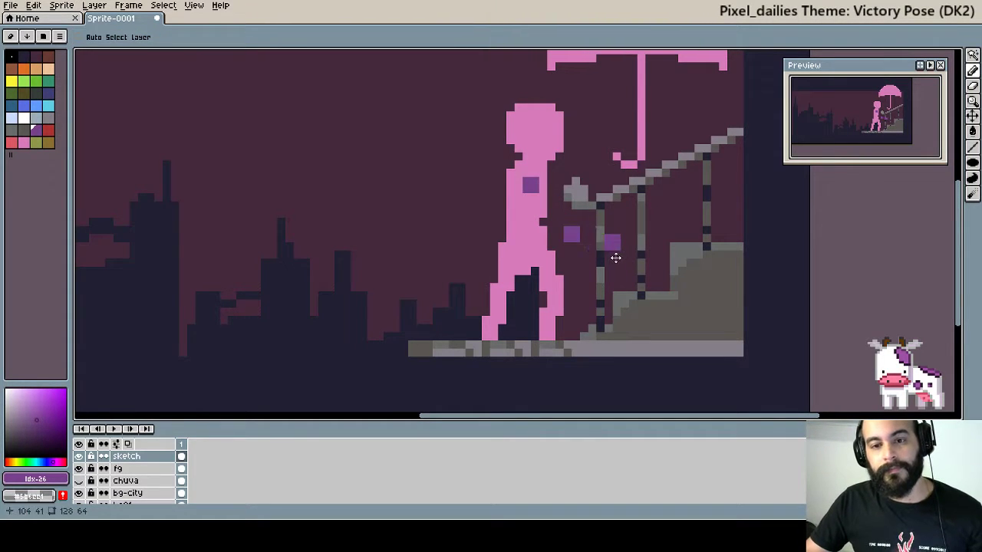
pyautogui.hotkey('ctrl', 'z')
pyautogui.hotkey('ctrl', 'z')
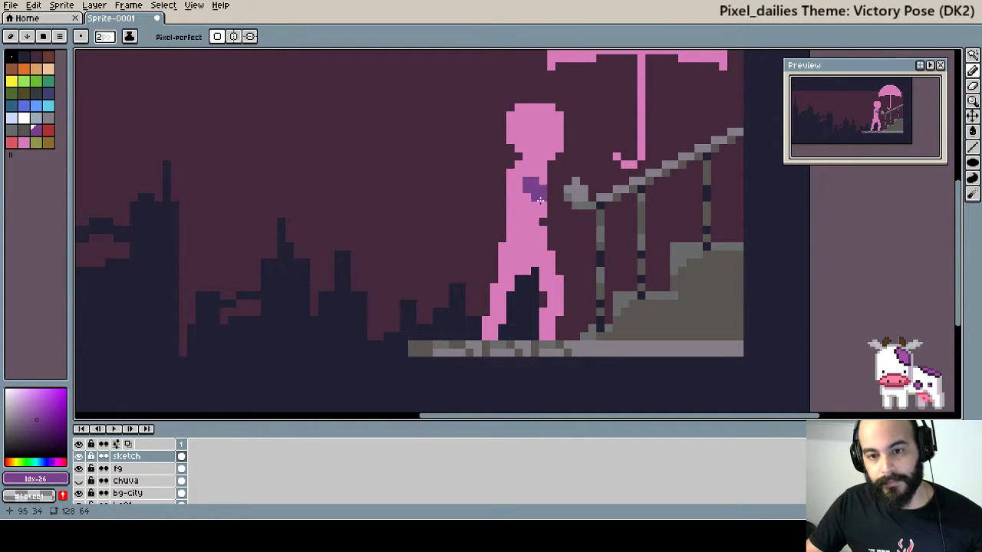
pyautogui.press('m')
pyautogui.moveTo(483, 104)
pyautogui.mouseDown()
pyautogui.moveTo(569, 207)
pyautogui.moveTo(545, 177)
pyautogui.mouseUp()
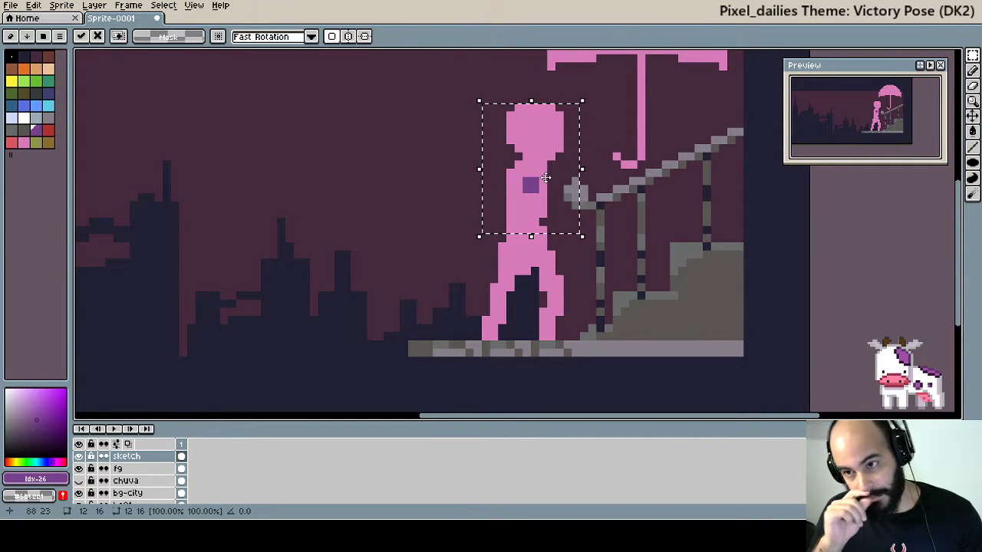
# Drop the head selection without moving it and return to the Pencil.
pyautogui.hotkey('ctrl', 'd')
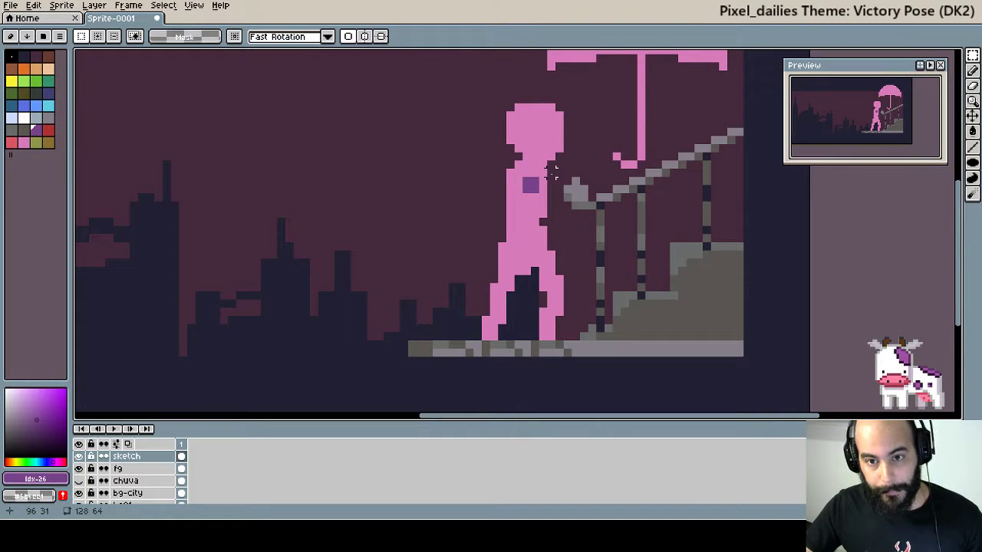
pyautogui.press('b')
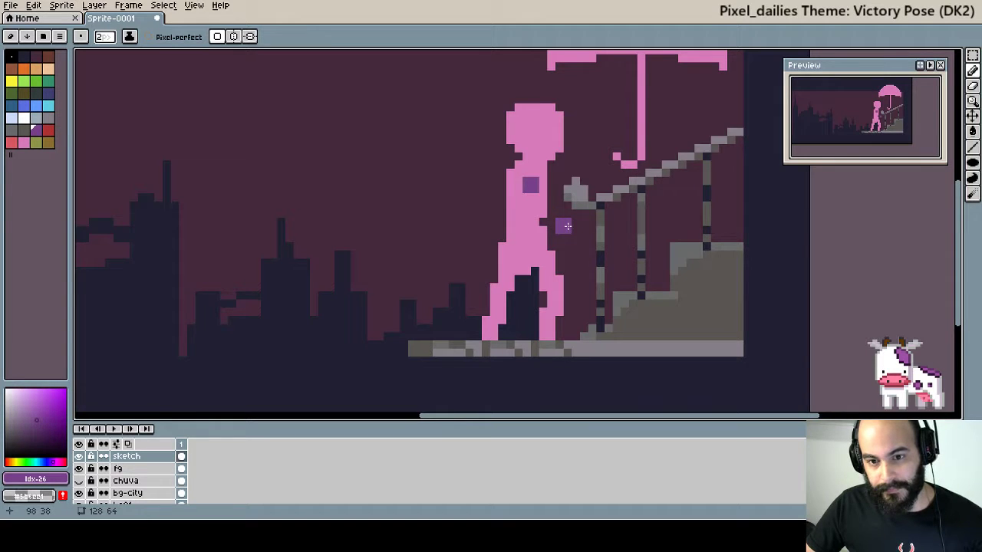
# Draw a purple arm from the chest out toward the railing.
pyautogui.keyDown('shift'); pyautogui.click(564, 225); pyautogui.keyUp('shift')
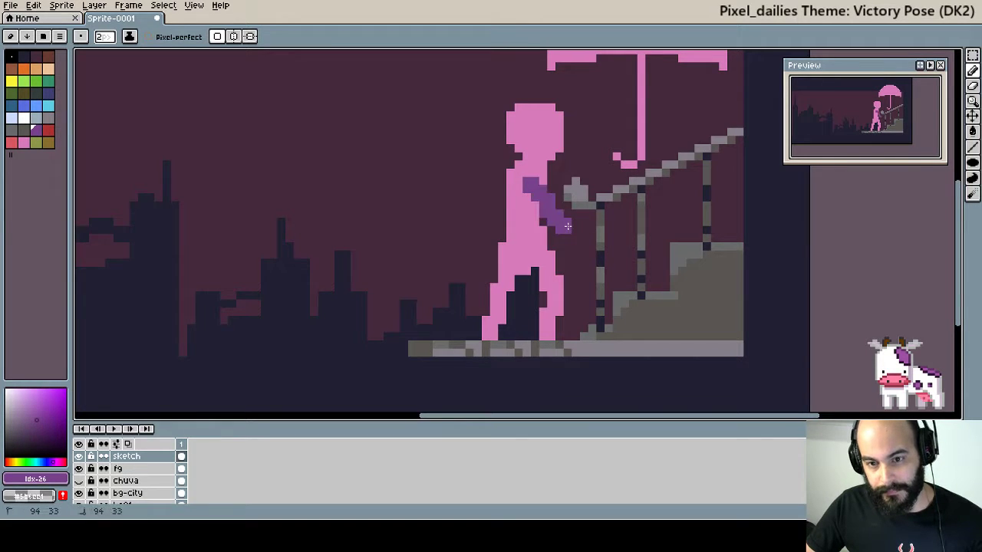
pyautogui.keyDown('shift'); pyautogui.click(605, 237); pyautogui.keyUp('shift')
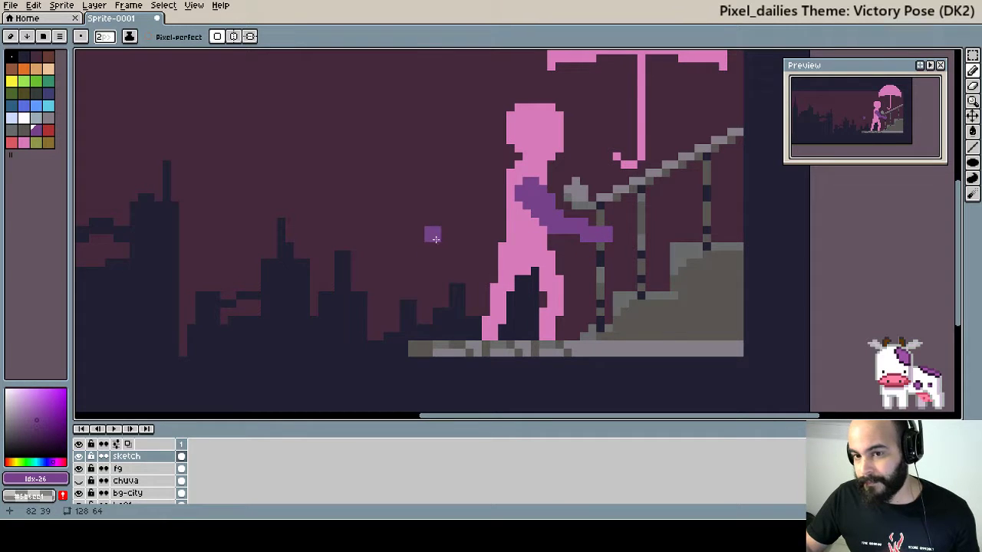
pyautogui.hotkey('ctrl', 'z')
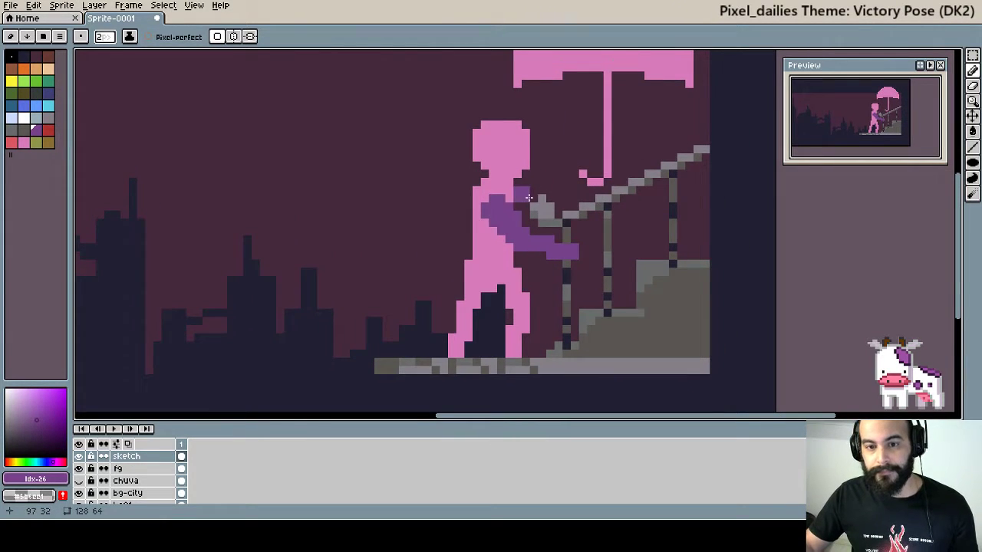
pyautogui.press('i')
pyautogui.press('b')
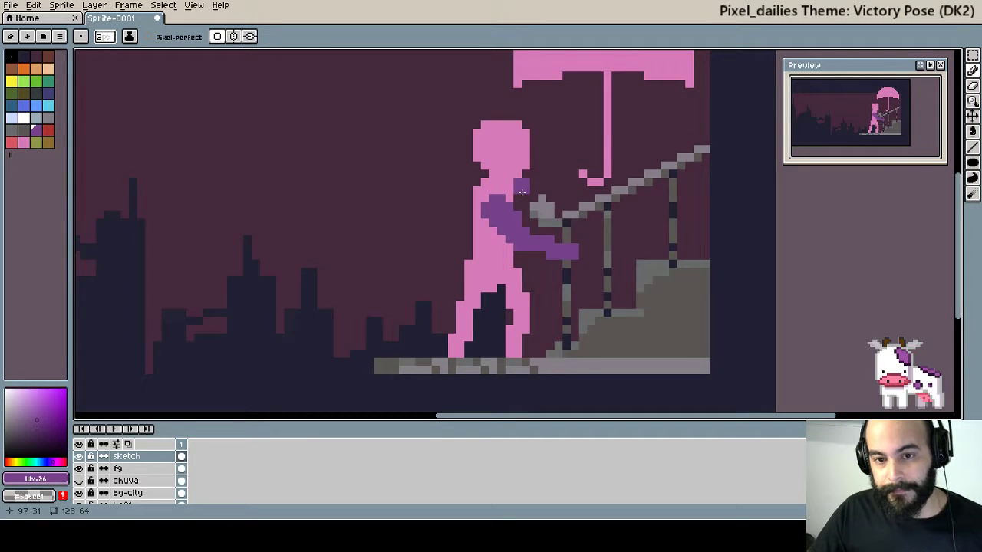
# Draw the second purple arm from the shoulder up to the umbrella handle.
pyautogui.click(520, 192)
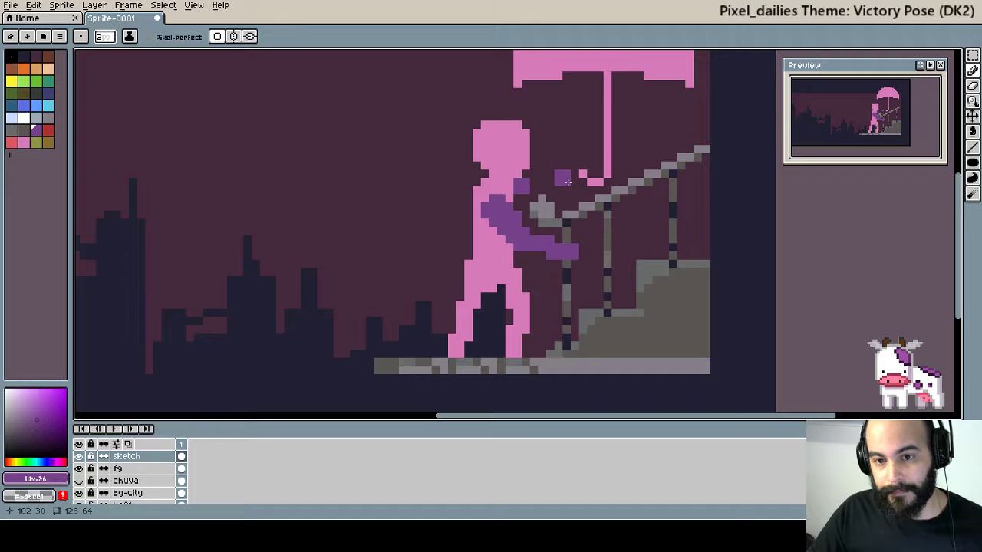
pyautogui.click(567, 182)
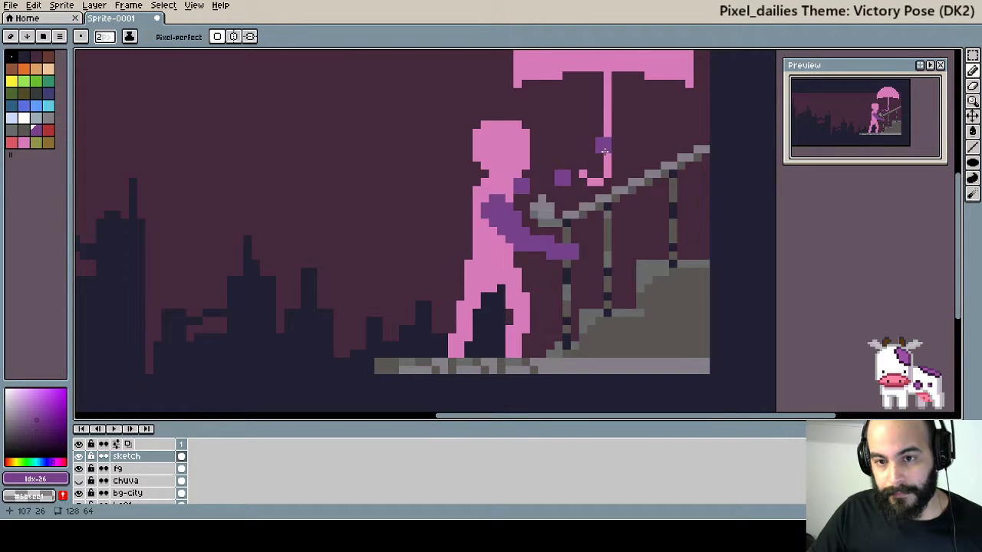
pyautogui.keyDown('shift'); pyautogui.click(604, 151); pyautogui.keyUp('shift')
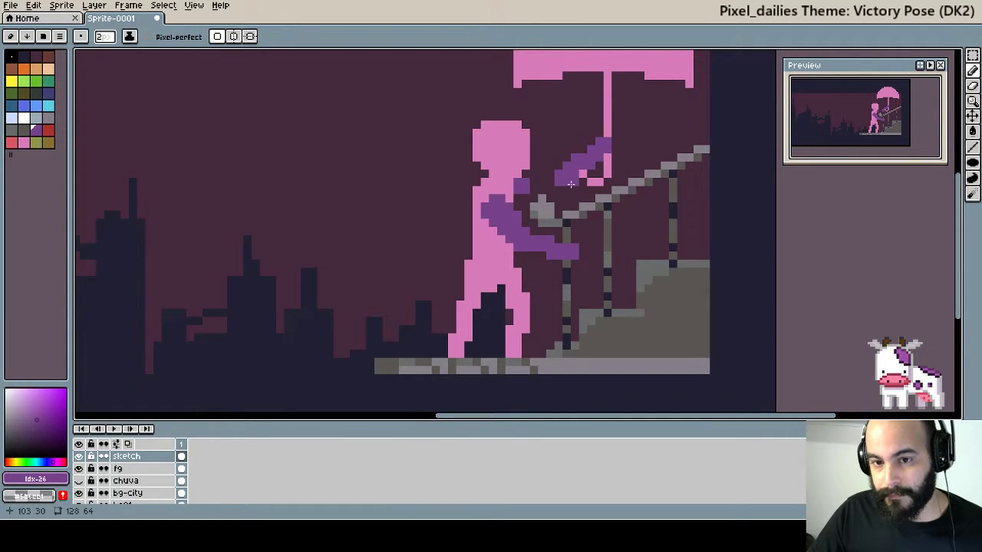
pyautogui.hotkey('ctrl', 'z')
pyautogui.click(552, 180)
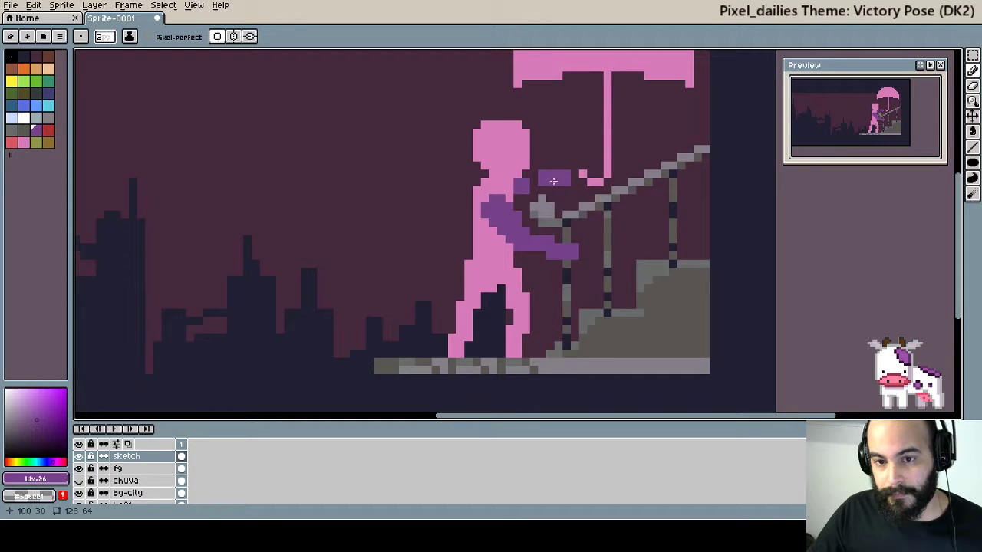
pyautogui.moveTo(562, 180); pyautogui.dragTo(538, 180)
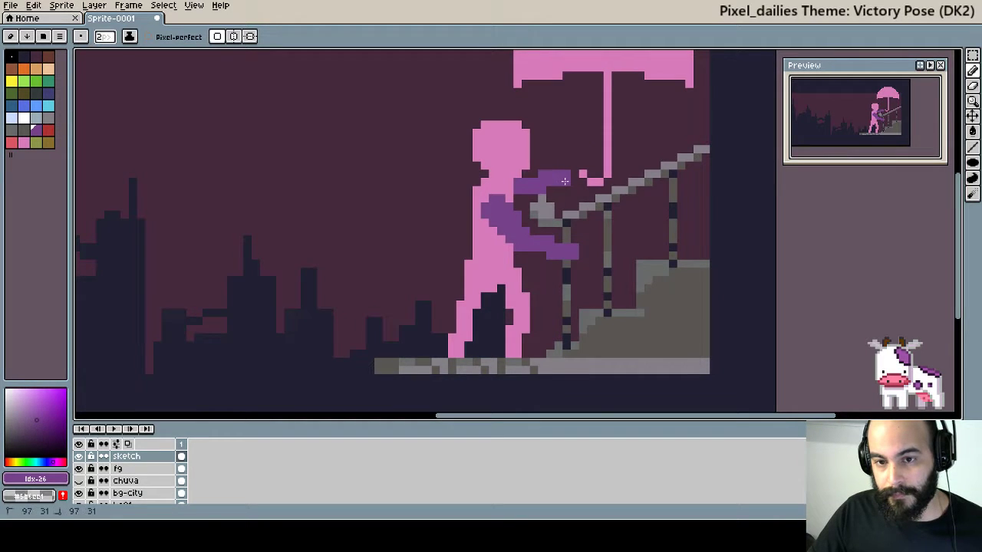
pyautogui.keyDown('shift'); pyautogui.click(597, 148); pyautogui.keyUp('shift')
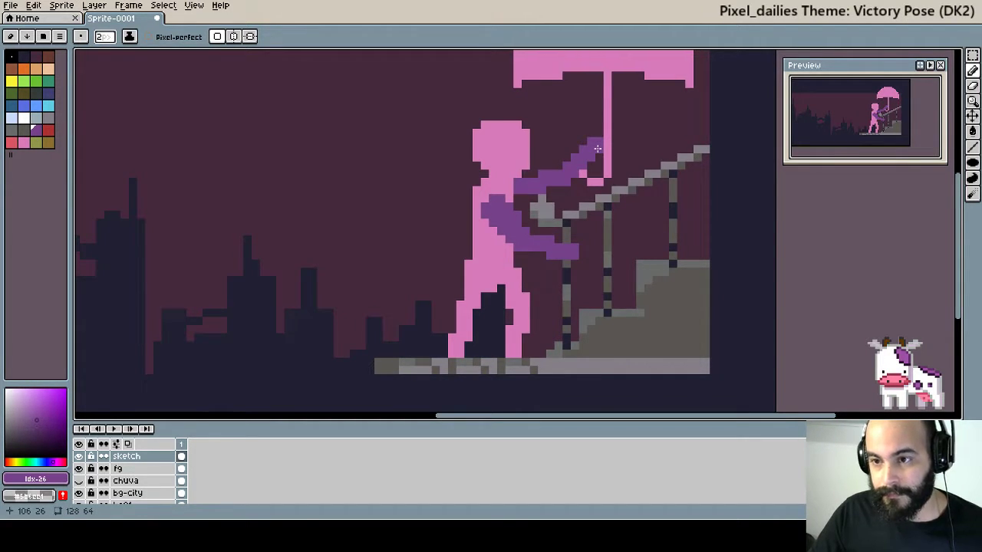
pyautogui.scroll(-1, 598, 196)
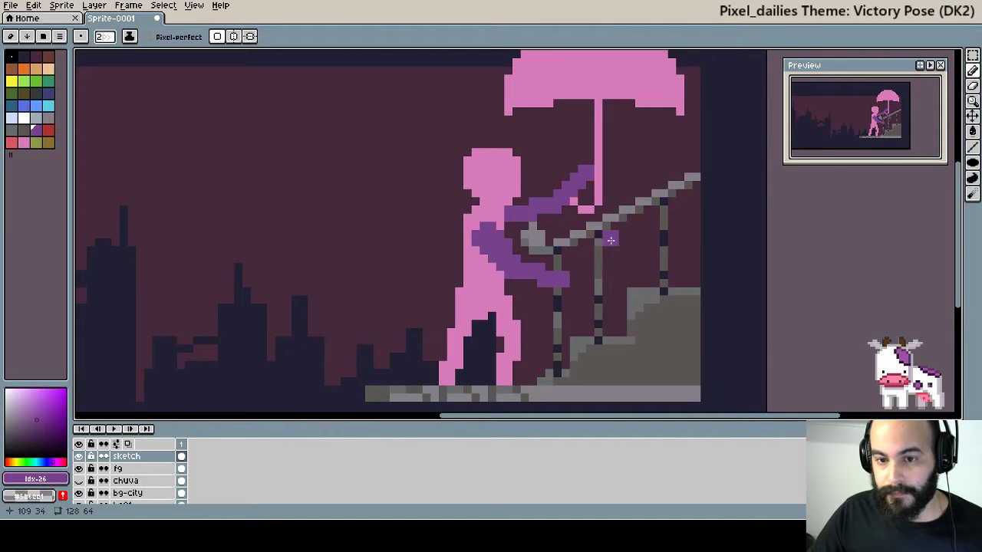
pyautogui.scroll(-1, 610, 246)
pyautogui.scroll(1, 598, 230)
pyautogui.scroll(1, 534, 229)
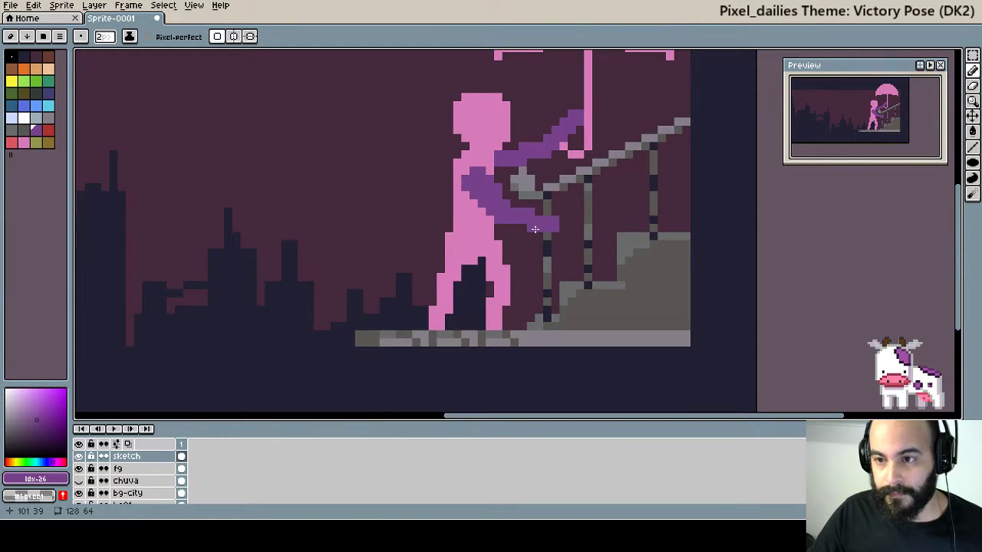
pyautogui.scroll(1, 534, 228)
pyautogui.scroll(-2, 513, 246)
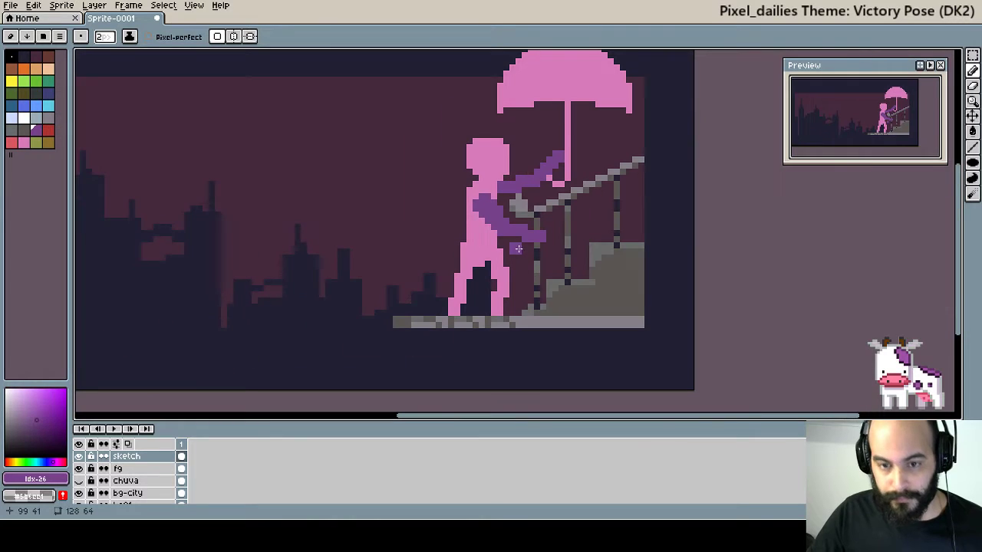
# Marquee-select the figure's torso and arms and move them up about 20 px.
pyautogui.press('m')
pyautogui.moveTo(456, 137); pyautogui.dragTo(559, 252)
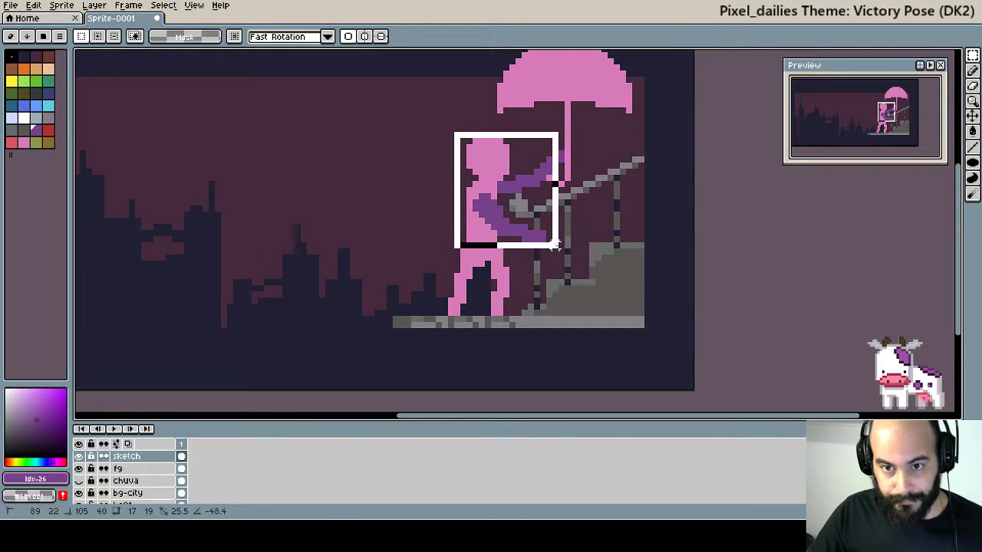
pyautogui.moveTo(502, 220); pyautogui.dragTo(502, 205)
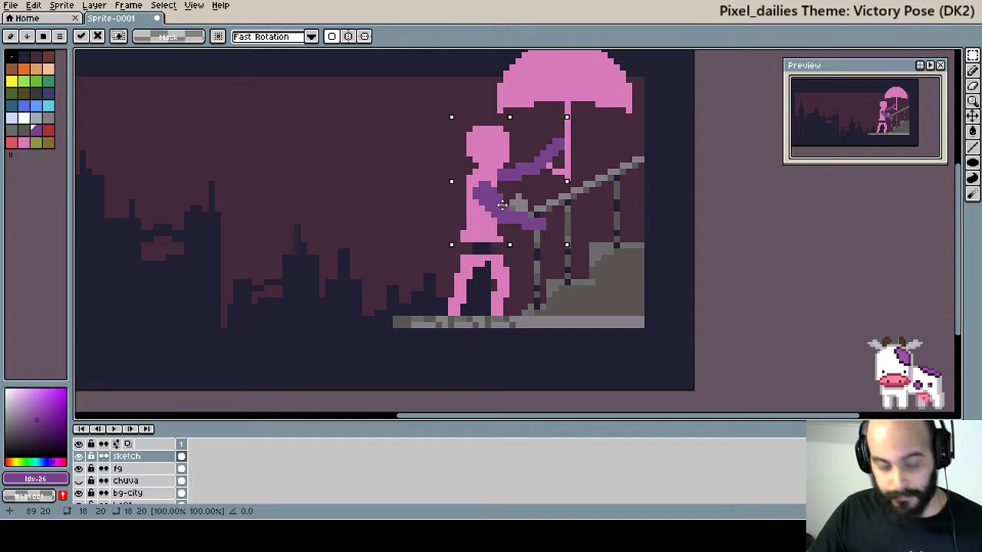
pyautogui.press('Return')
pyautogui.press('b')
# Patch the waist join to the legs in the figure's pink.
pyautogui.keyDown('alt'); pyautogui.click(473, 246); pyautogui.keyUp('alt')
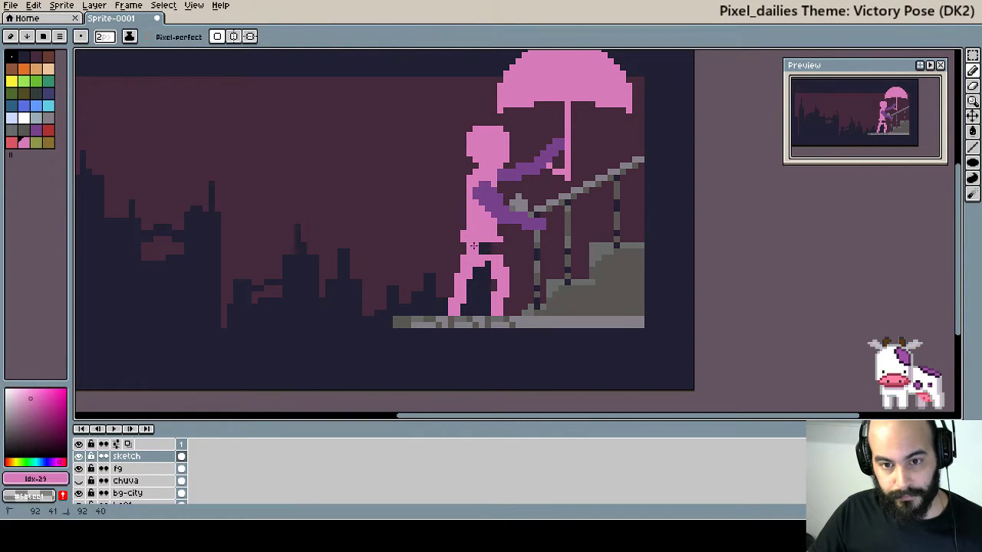
pyautogui.moveTo(490, 248); pyautogui.dragTo(499, 248)
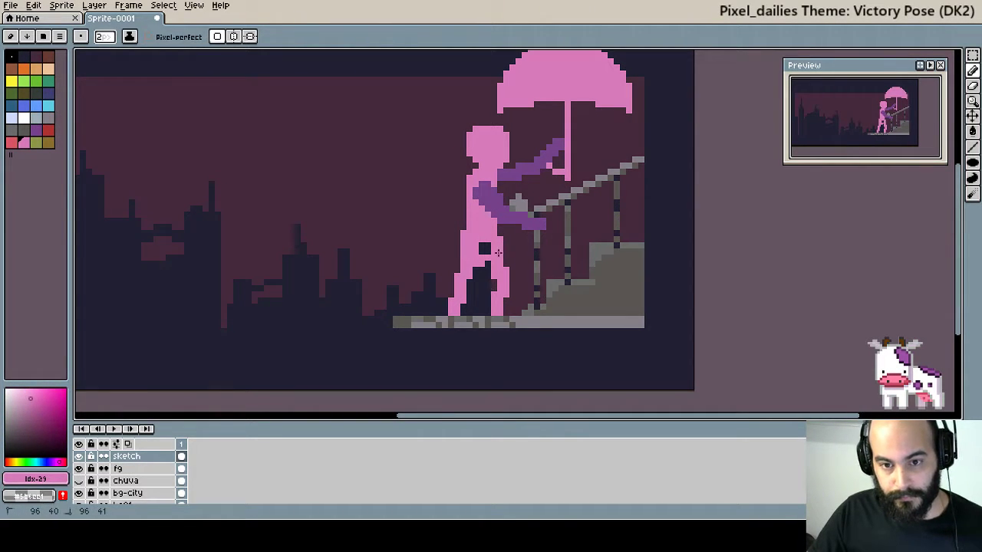
pyautogui.hotkey('ctrl', 'z')
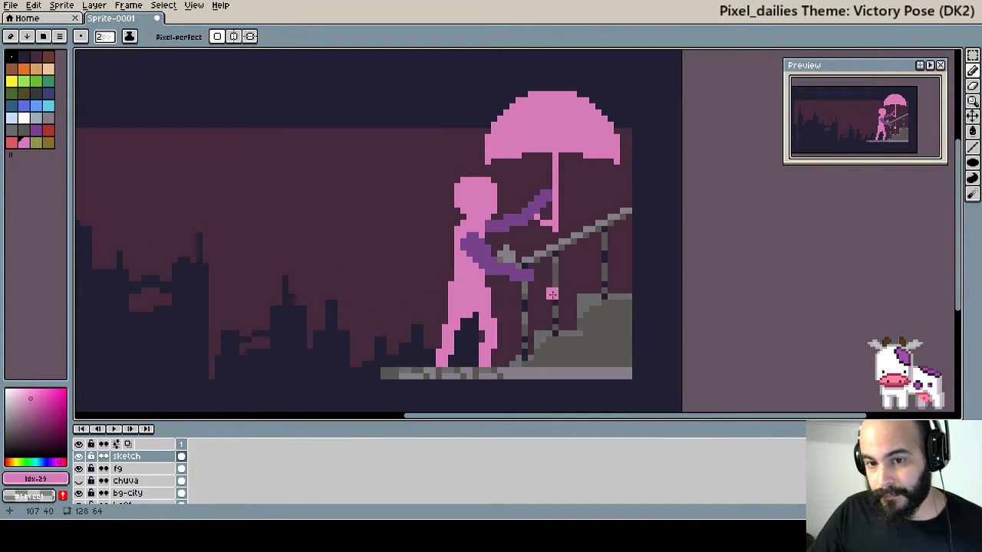
pyautogui.scroll(2, 568, 268)
pyautogui.scroll(-1, 575, 285)
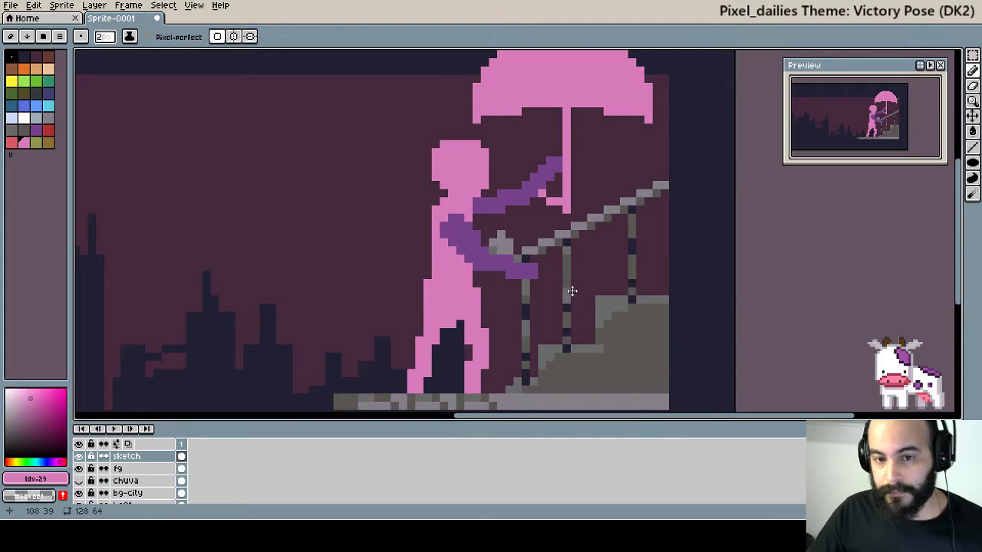
pyautogui.moveTo(572, 290); pyautogui.dragTo(520, 274)
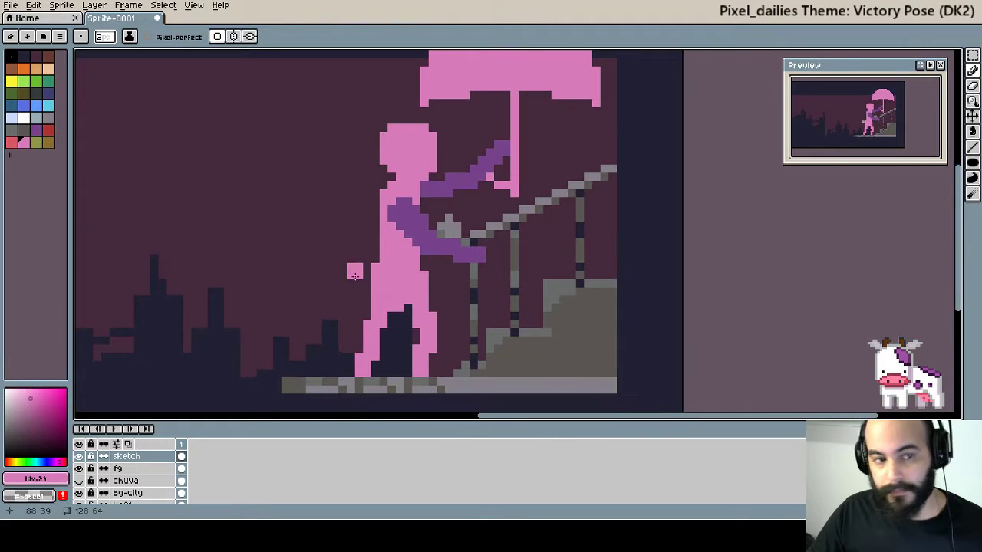
# Choose red, then marquee-move the umbrella canopy upward.
pyautogui.click(47, 134)
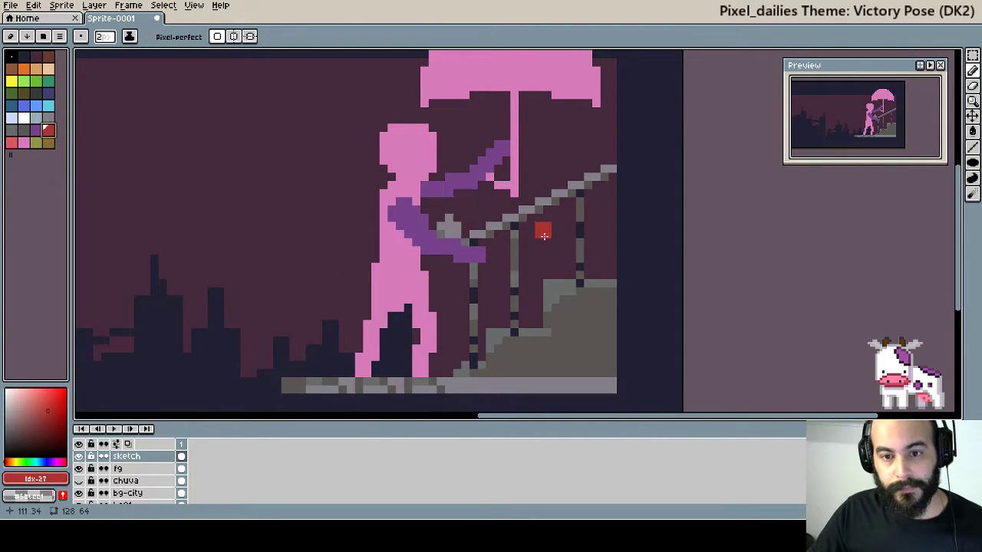
pyautogui.scroll(-1, 601, 267)
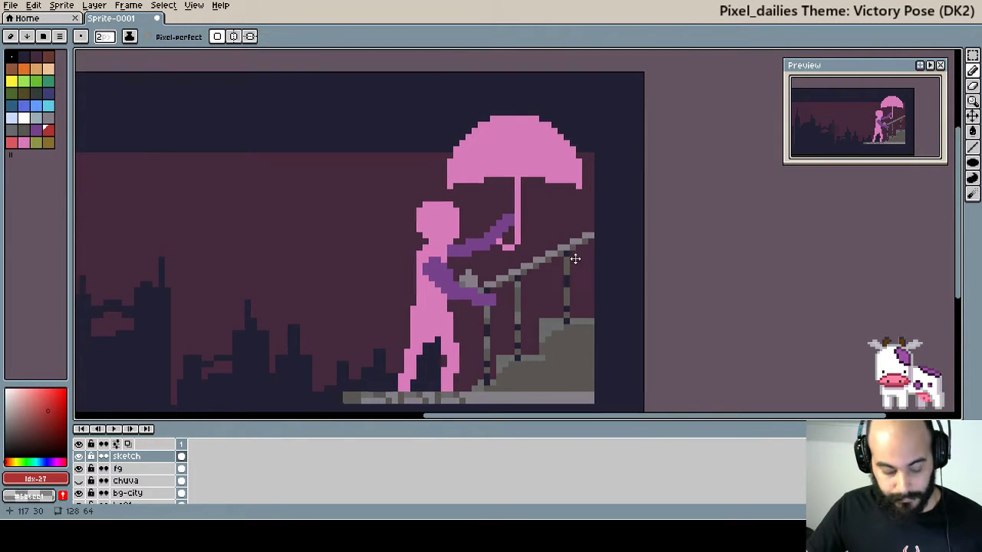
pyautogui.press('m')
pyautogui.moveTo(427, 126)
pyautogui.mouseDown()
pyautogui.moveTo(514, 181)
pyautogui.moveTo(587, 209)
pyautogui.moveTo(567, 175)
pyautogui.mouseUp()
pyautogui.press('Return')
# Sample the umbrella's pink and fill the gap between canopy and pole.
pyautogui.scroll(1, 542, 212)
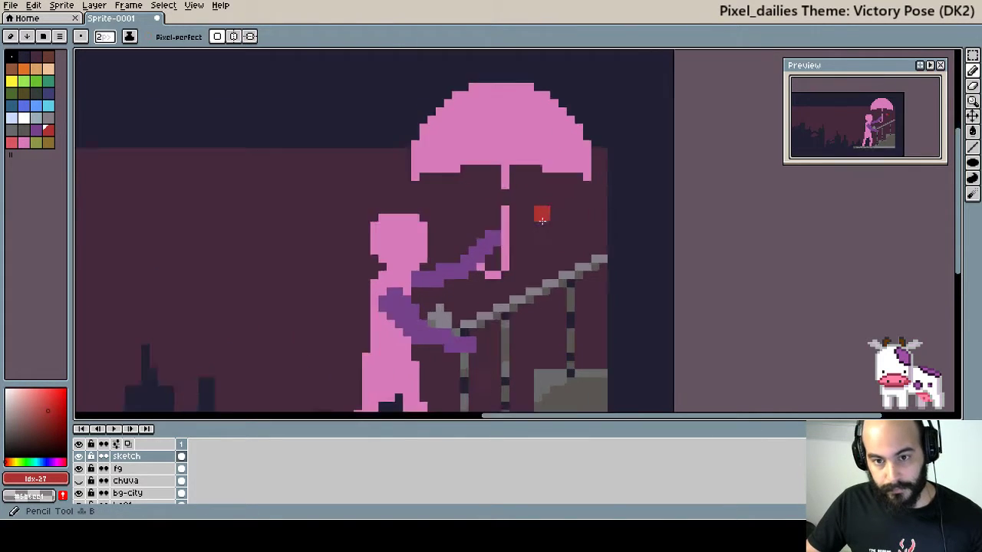
pyautogui.scroll(1, 509, 212)
pyautogui.press('i')
pyautogui.click(468, 195)
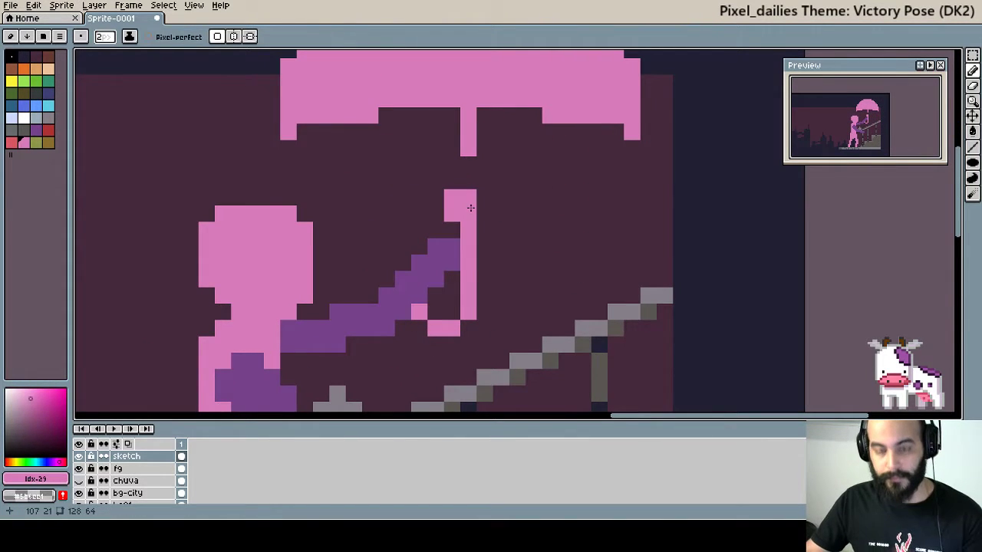
pyautogui.moveTo(468, 192); pyautogui.dragTo(467, 159)
pyautogui.scroll(-2, 501, 189)
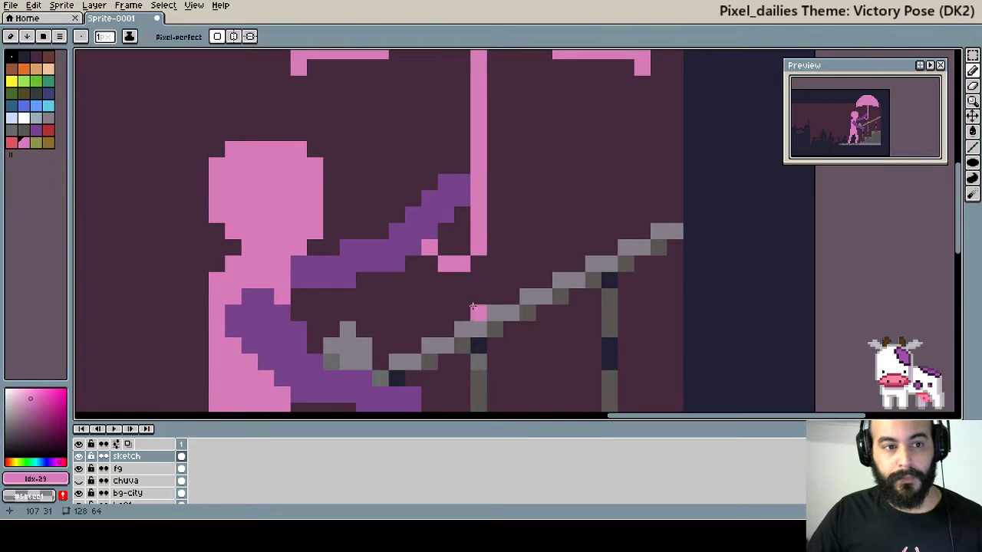
# With the darker red at brush size 2, paint the red figure's round head.
pyautogui.press('i')
pyautogui.press('[')
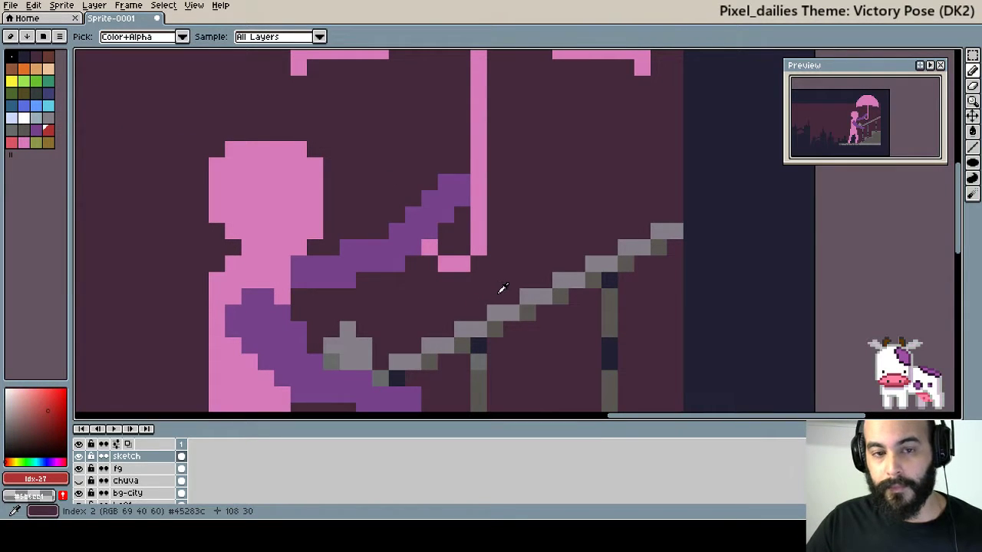
pyautogui.press('b')
pyautogui.scroll(-4, 543, 296)
pyautogui.scroll(3, 516, 282)
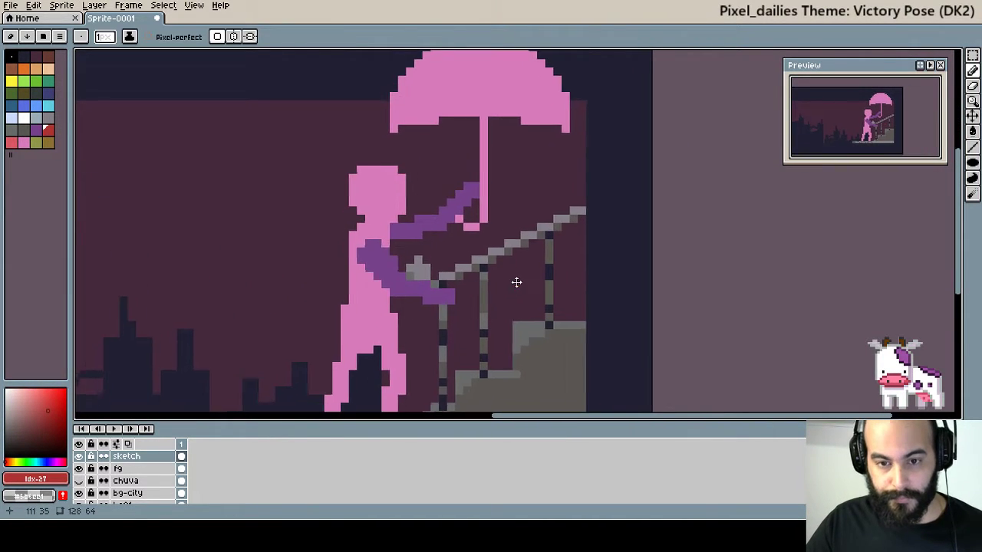
pyautogui.moveTo(516, 282); pyautogui.dragTo(524, 268)
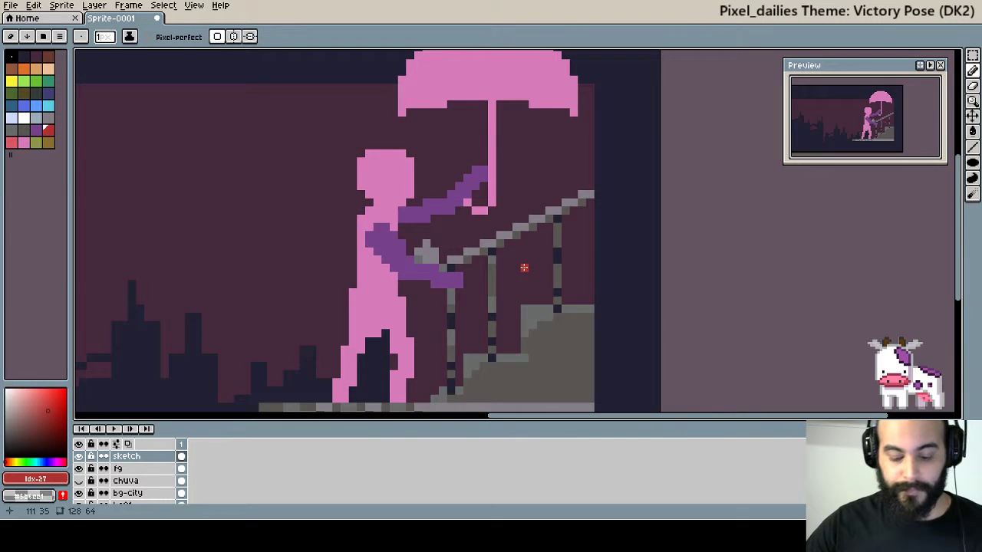
pyautogui.hotkey('ctrl', '+')
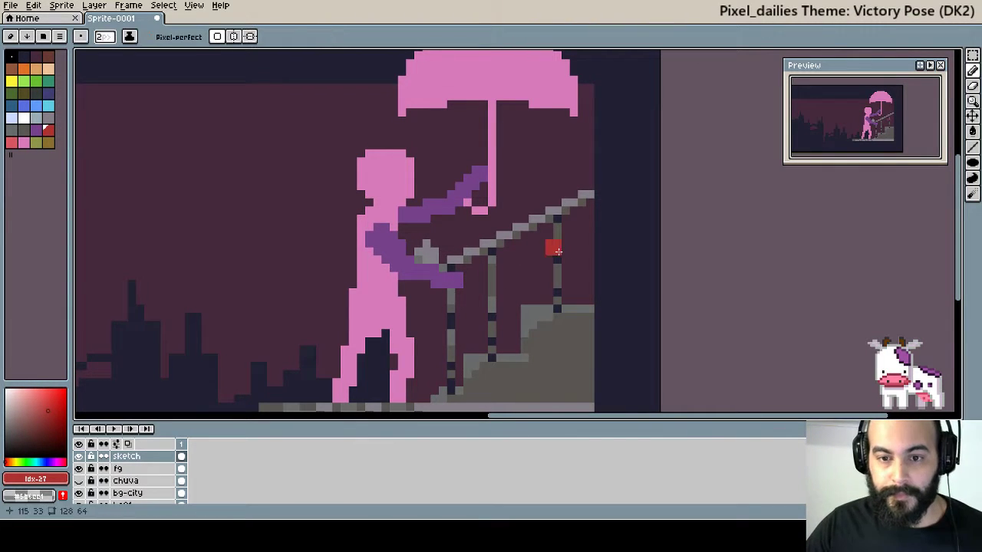
pyautogui.moveTo(511, 218); pyautogui.dragTo(528, 221)
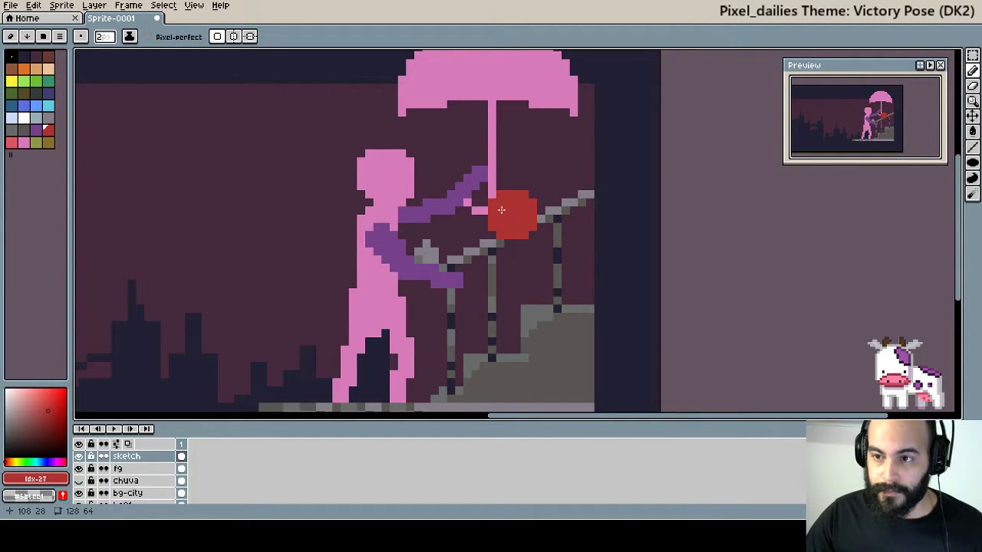
# Paint the red figure's body down to the ledge beside the railing post.
pyautogui.moveTo(550, 248); pyautogui.dragTo(567, 248)
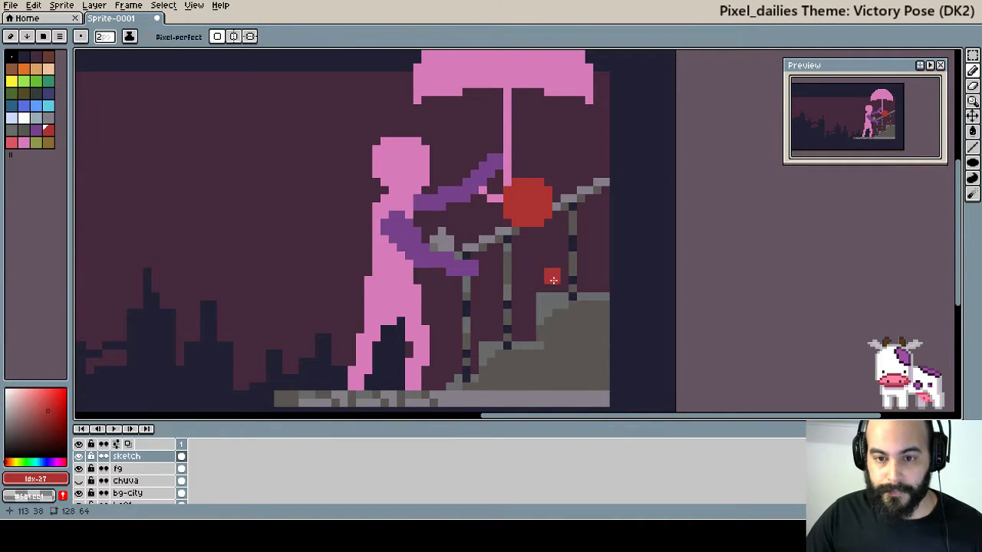
pyautogui.moveTo(542, 241)
pyautogui.mouseDown()
pyautogui.moveTo(561, 286)
pyautogui.moveTo(537, 281)
pyautogui.mouseUp()
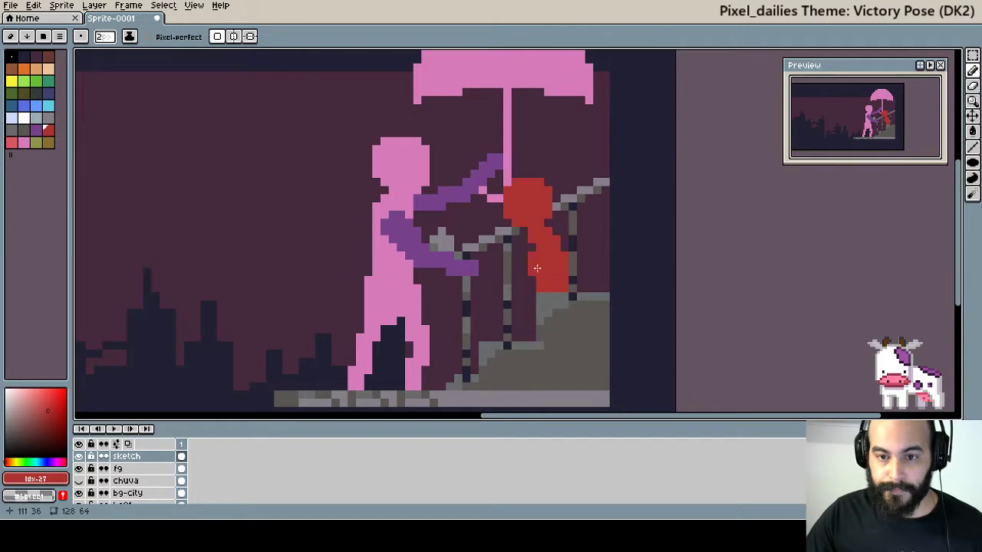
pyautogui.click(519, 285)
pyautogui.moveTo(514, 292)
pyautogui.mouseDown()
pyautogui.moveTo(529, 289)
pyautogui.moveTo(518, 274)
pyautogui.moveTo(498, 285)
pyautogui.mouseUp()
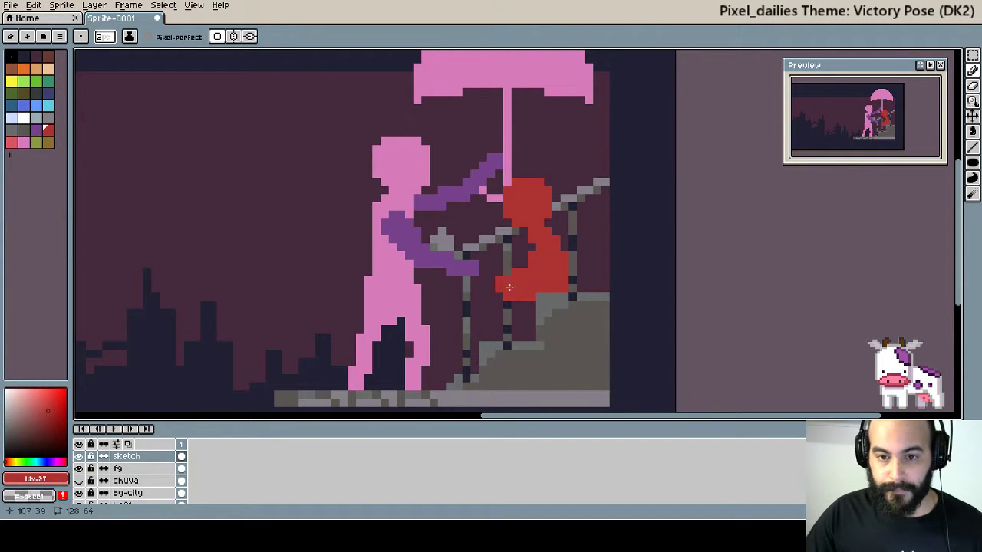
pyautogui.click(488, 335)
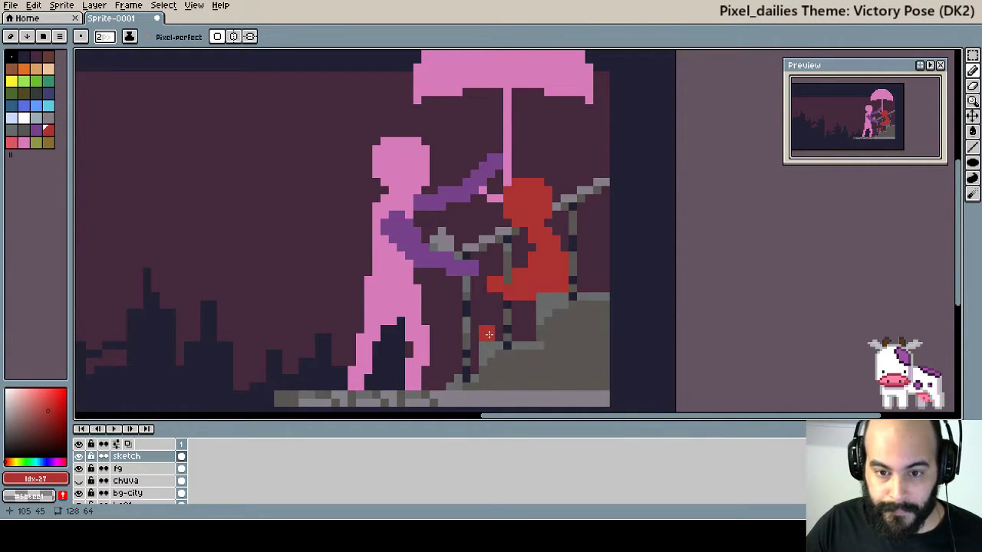
# Connect the red figure's body to its lower part with a red stroke.
pyautogui.moveTo(497, 288); pyautogui.dragTo(522, 288)
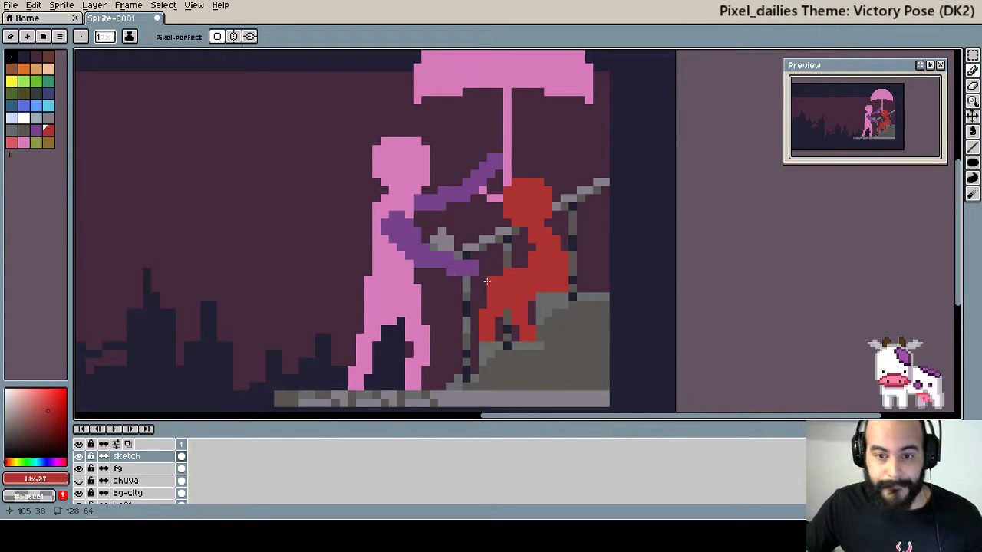
pyautogui.moveTo(548, 293); pyautogui.dragTo(554, 305)
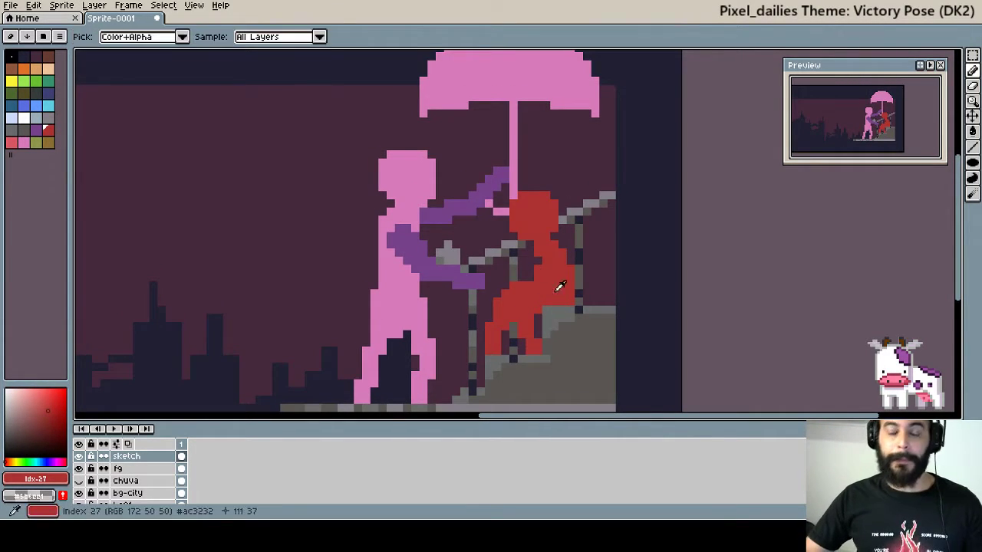
pyautogui.press('i')
pyautogui.press('b')
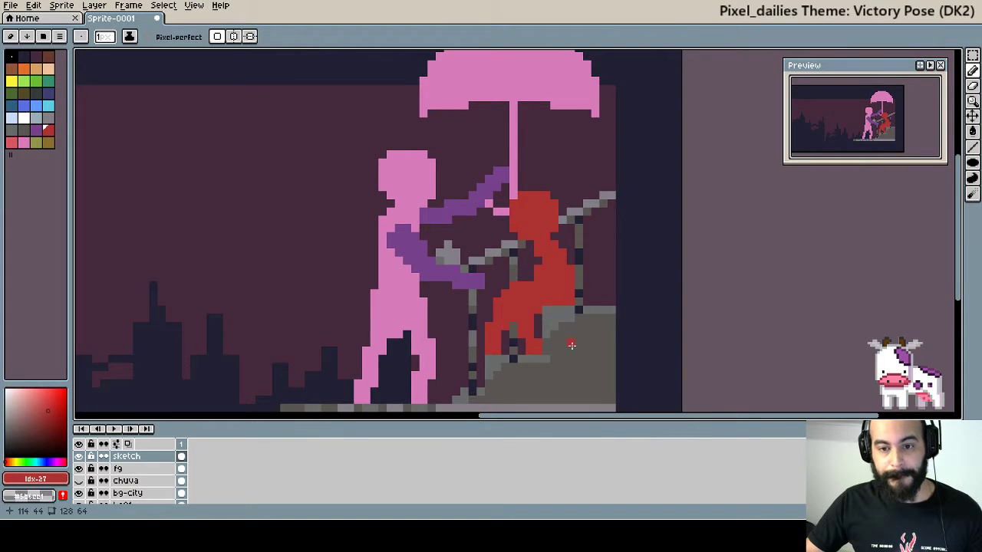
pyautogui.scroll(1, 591, 346)
pyautogui.scroll(1, 588, 305)
pyautogui.scroll(-1, 588, 304)
pyautogui.scroll(-1, 596, 309)
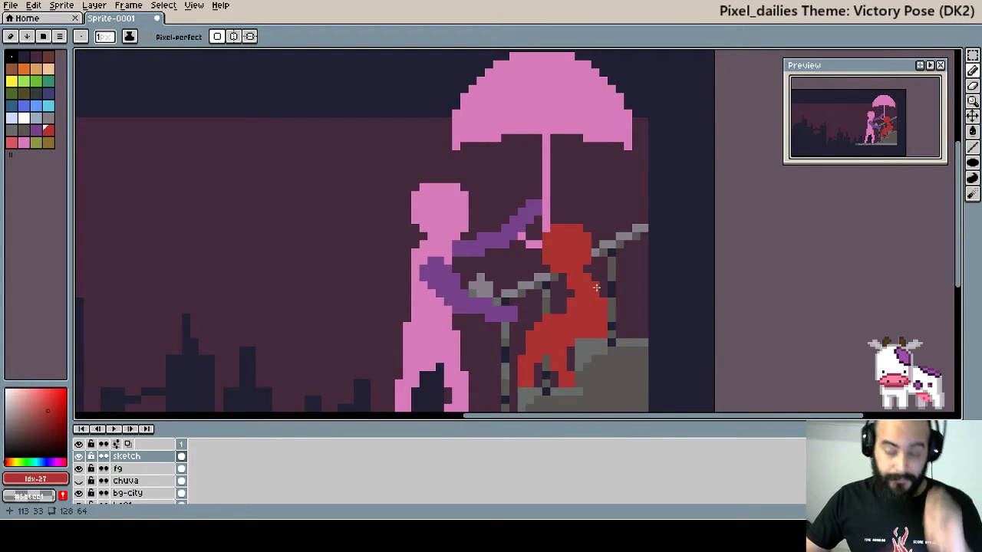
pyautogui.scroll(1, 595, 305)
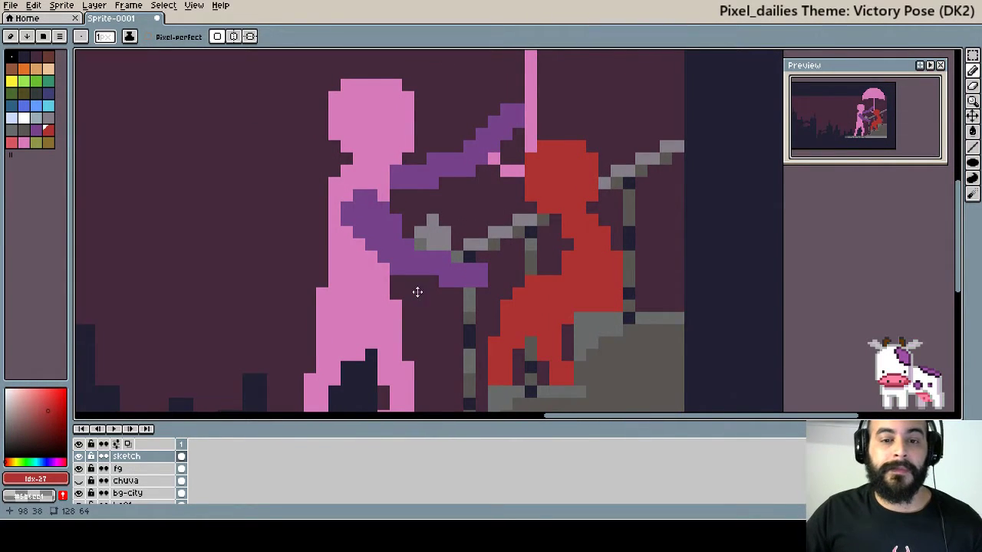
# Try widening the red torso toward the purple arm with a 2-pixel brush, then undo it.
pyautogui.moveTo(416, 292); pyautogui.dragTo(455, 240)
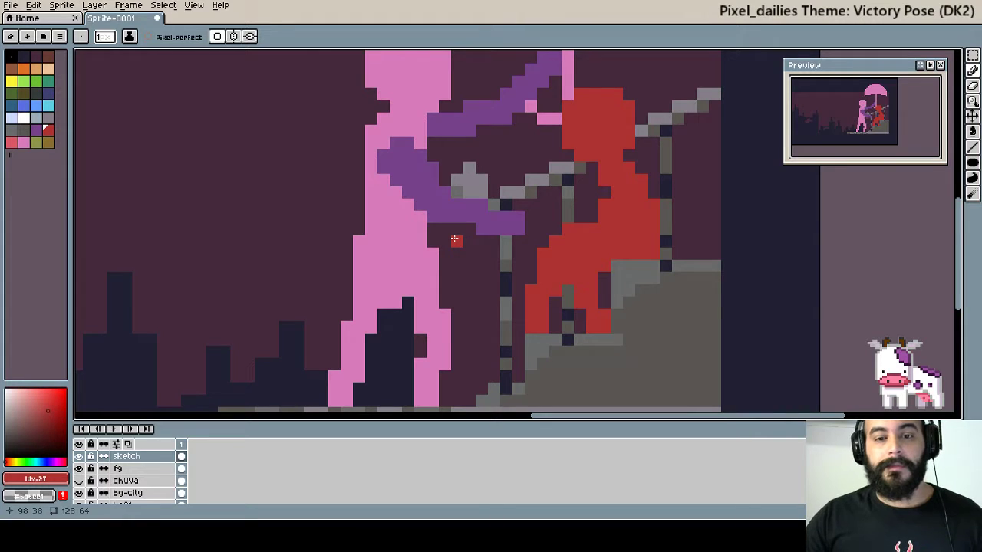
pyautogui.press('alt')
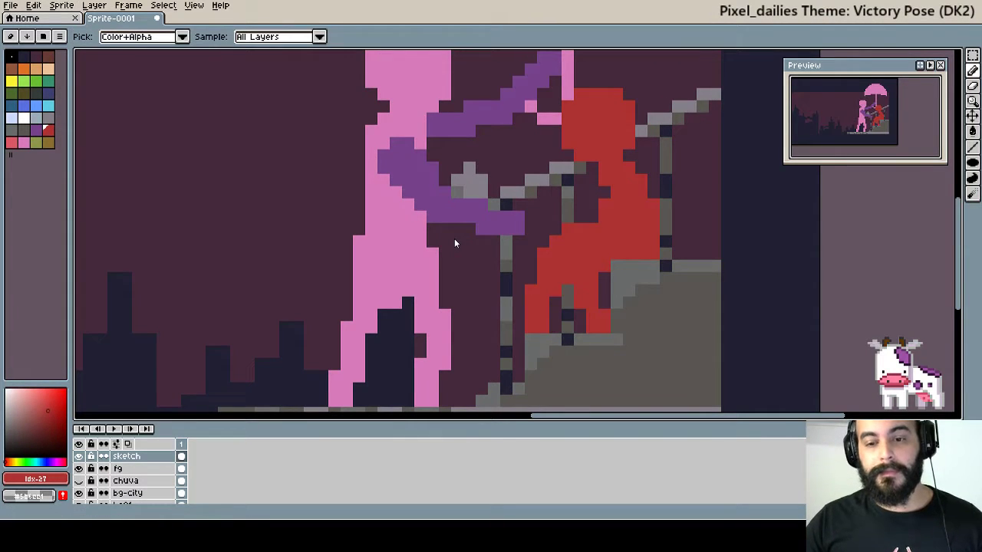
pyautogui.press('alt')
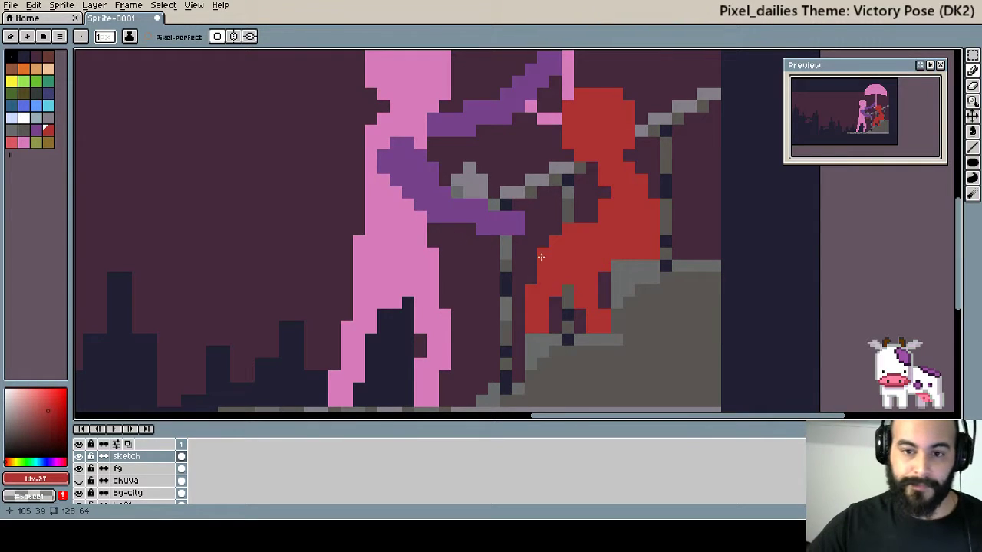
pyautogui.press('alt')
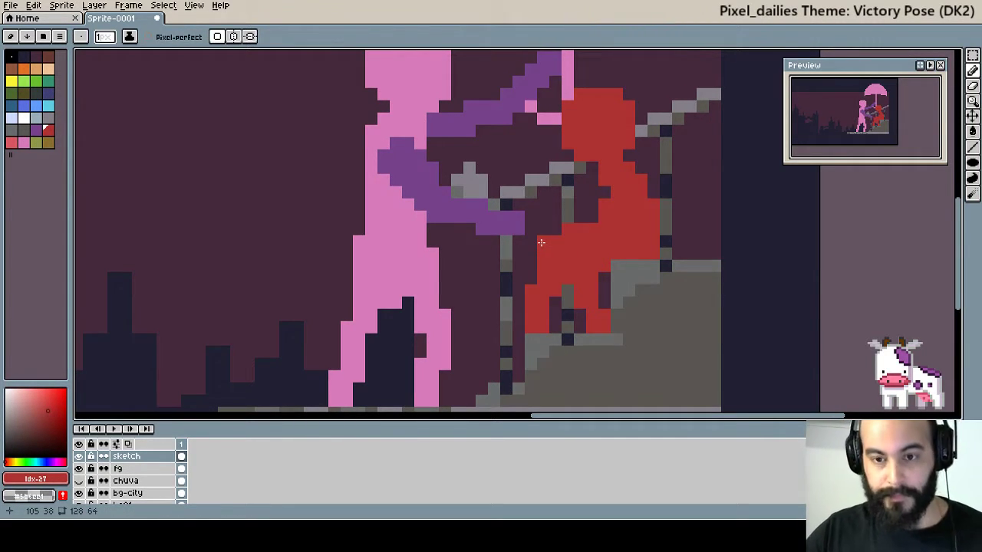
pyautogui.press('+')
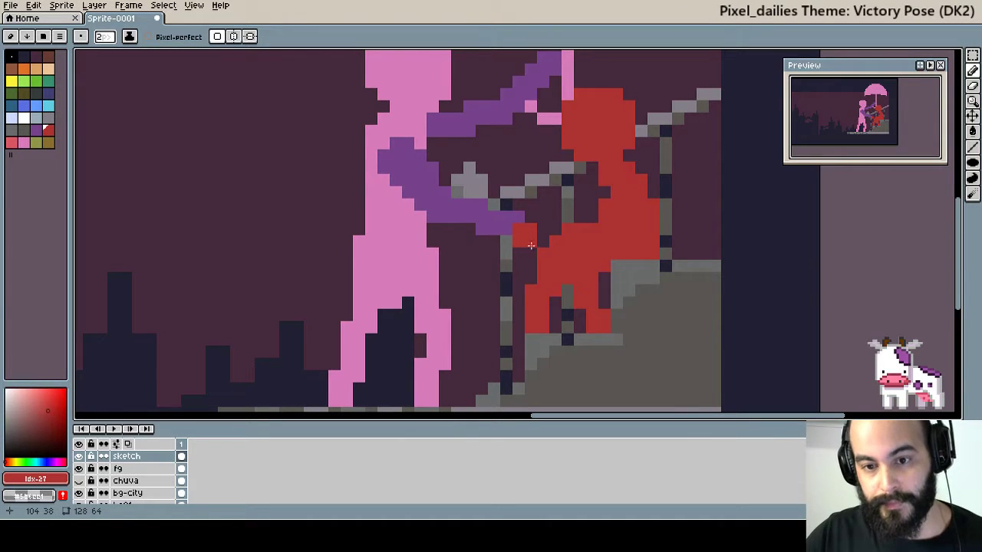
pyautogui.moveTo(545, 314)
pyautogui.mouseDown()
pyautogui.moveTo(521, 260)
pyautogui.moveTo(562, 246)
pyautogui.mouseUp()
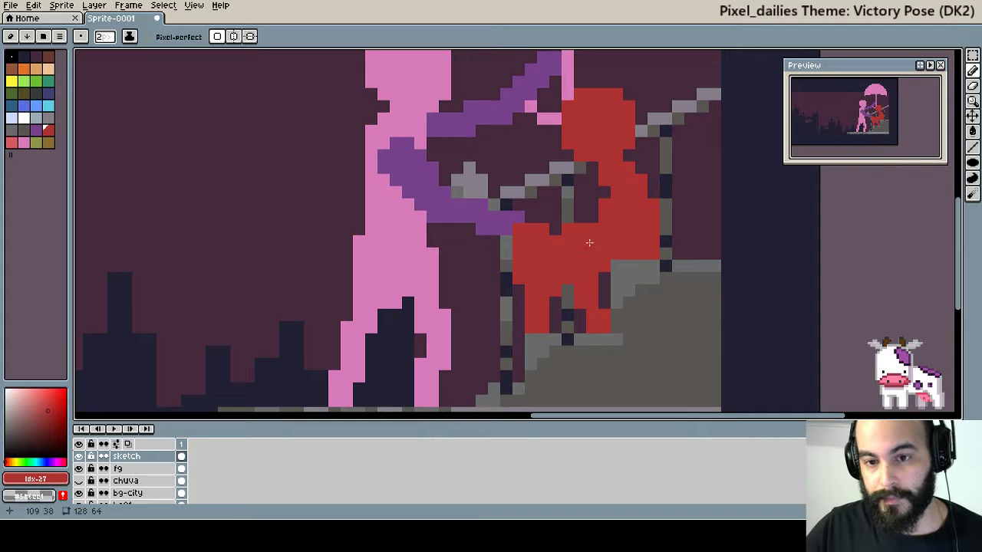
pyautogui.scroll(-1, 606, 230)
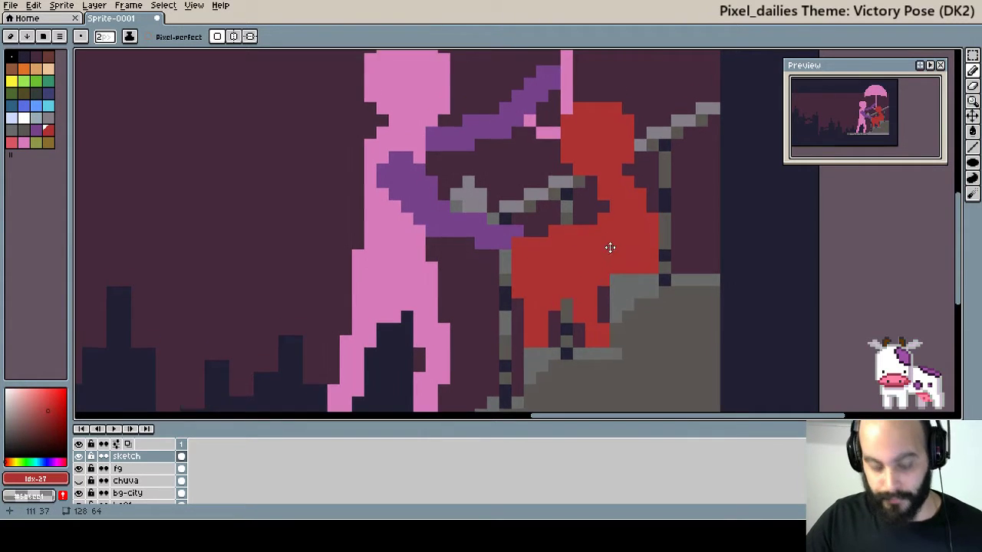
pyautogui.scroll(-1, 602, 236)
pyautogui.hotkey('ctrl', 'y')
pyautogui.hotkey('ctrl', 'z')
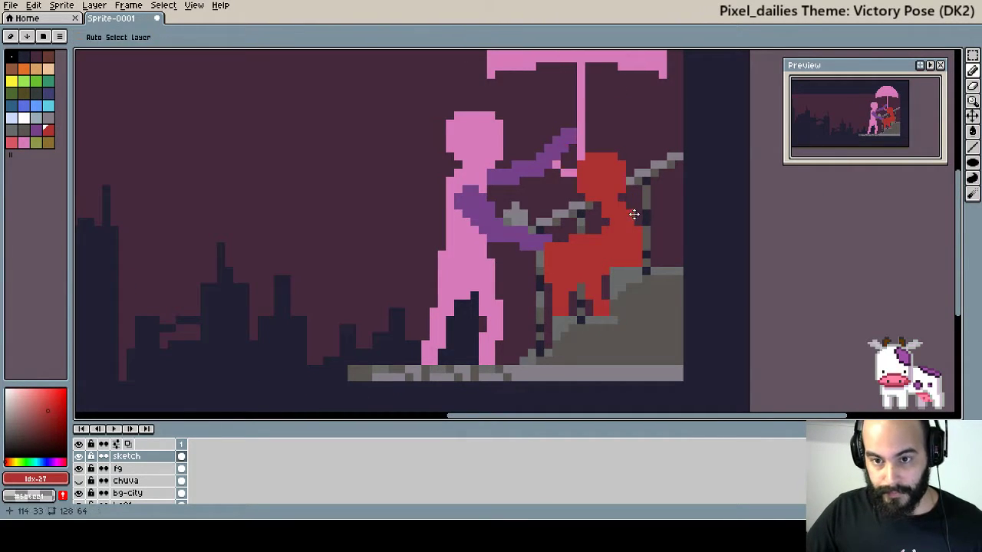
# Marquee-select the red figure's head and shoulders and move them upward.
pyautogui.press('m')
pyautogui.moveTo(649, 241)
pyautogui.mouseDown()
pyautogui.moveTo(566, 139)
pyautogui.moveTo(574, 136)
pyautogui.mouseUp()
pyautogui.moveTo(604, 184); pyautogui.dragTo(603, 165)
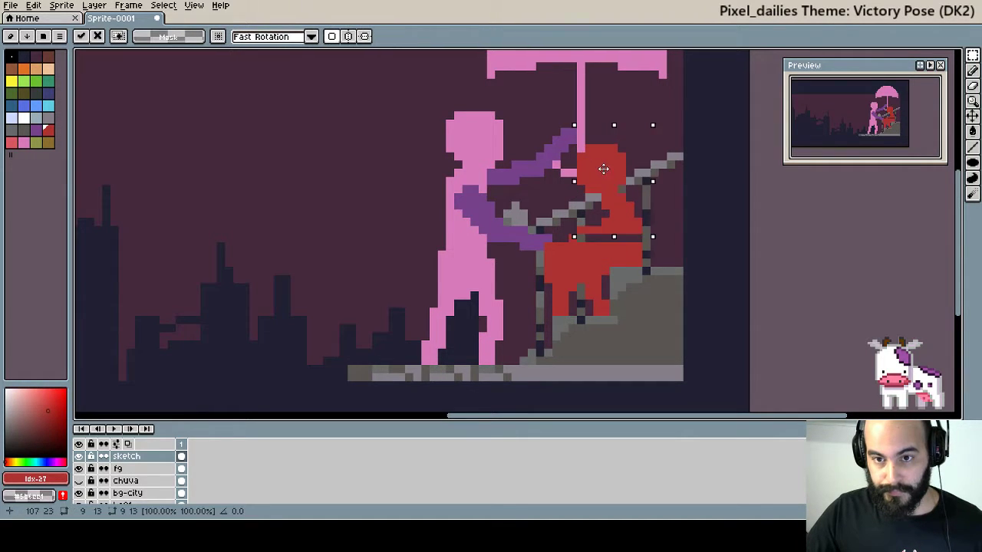
pyautogui.press('b')
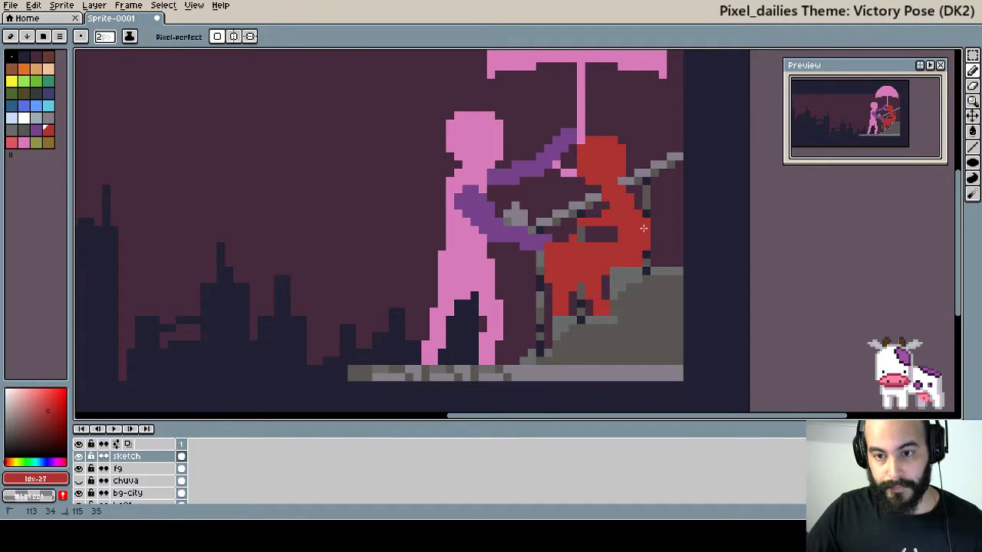
# Paint the dark torso band and the leg outline pixels solid red.
pyautogui.moveTo(643, 227); pyautogui.dragTo(583, 236)
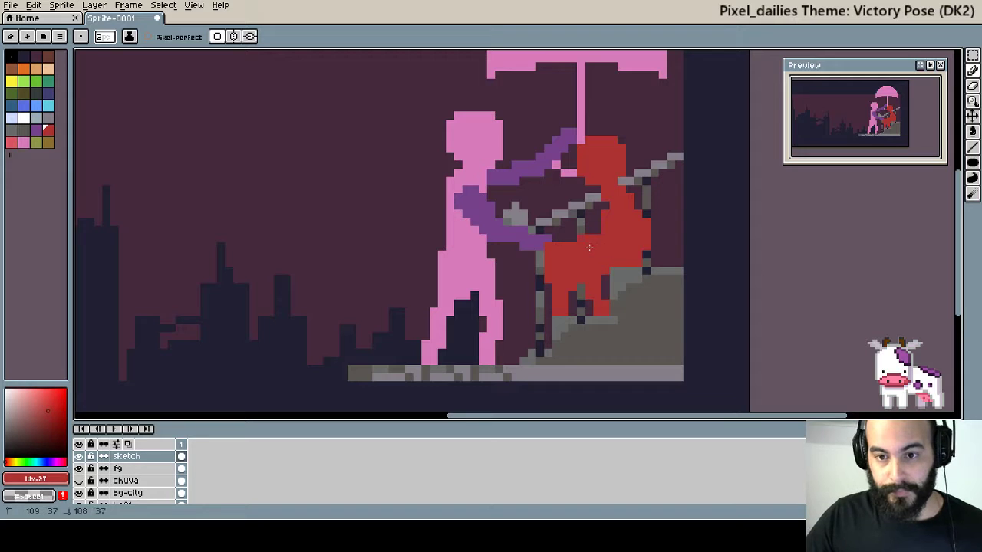
pyautogui.moveTo(607, 259); pyautogui.dragTo(610, 263)
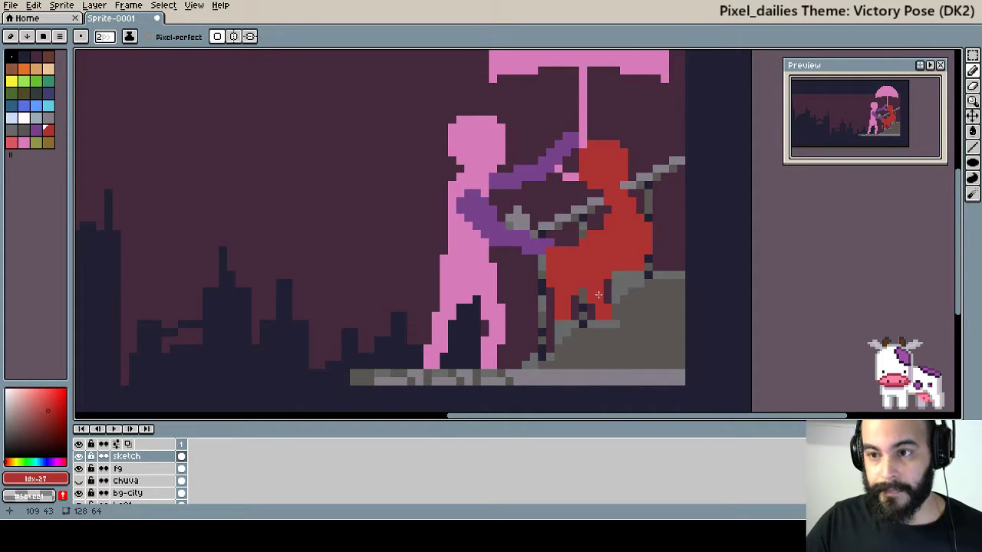
pyautogui.moveTo(546, 255); pyautogui.dragTo(542, 239)
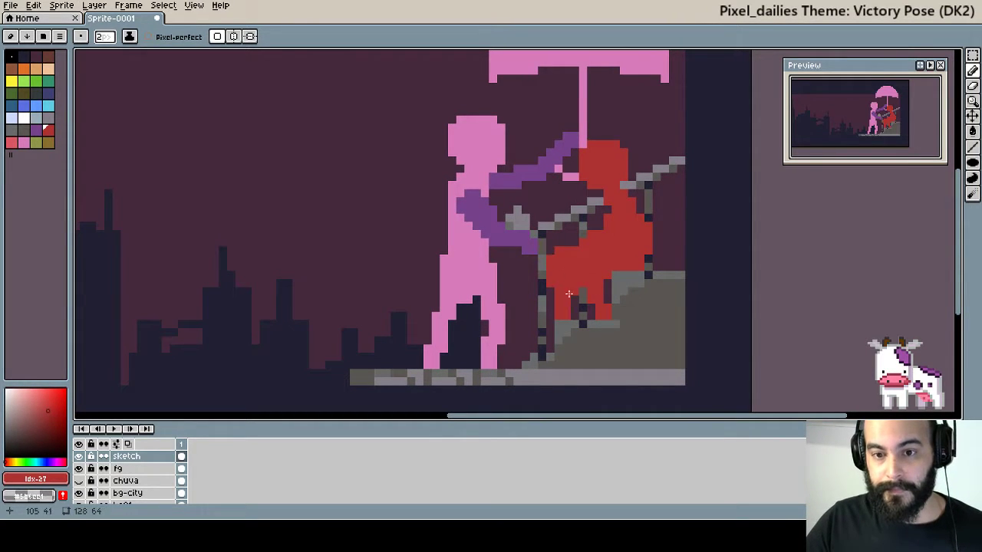
pyautogui.moveTo(599, 310)
pyautogui.mouseDown()
pyautogui.moveTo(593, 297)
pyautogui.moveTo(604, 305)
pyautogui.mouseUp()
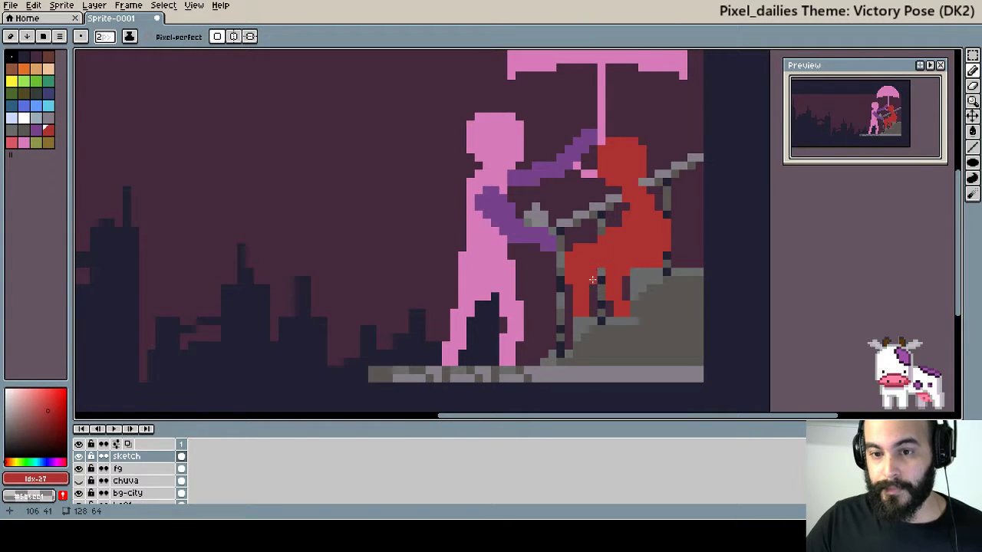
pyautogui.moveTo(594, 313)
pyautogui.mouseDown()
pyautogui.moveTo(579, 311)
pyautogui.moveTo(574, 337)
pyautogui.mouseUp()
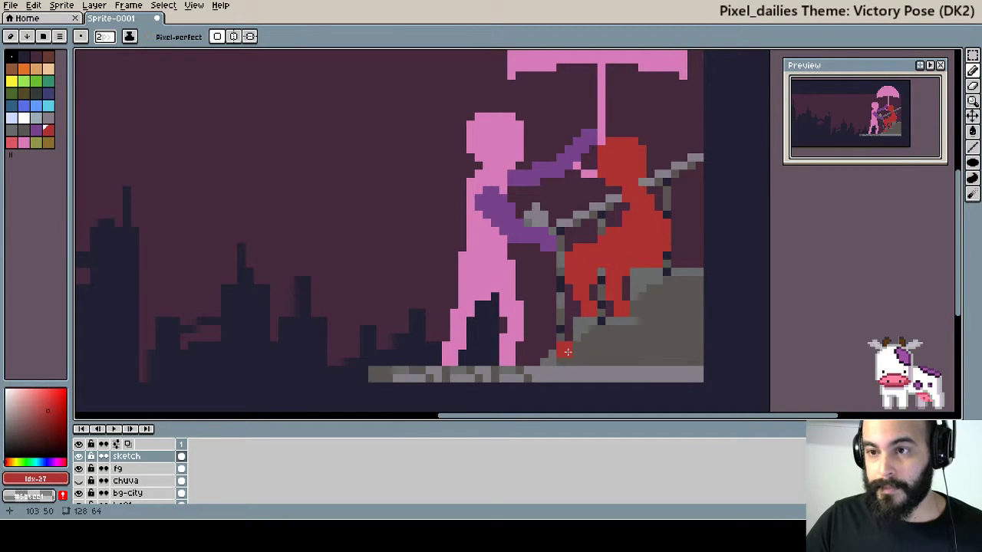
pyautogui.moveTo(569, 298); pyautogui.dragTo(589, 296)
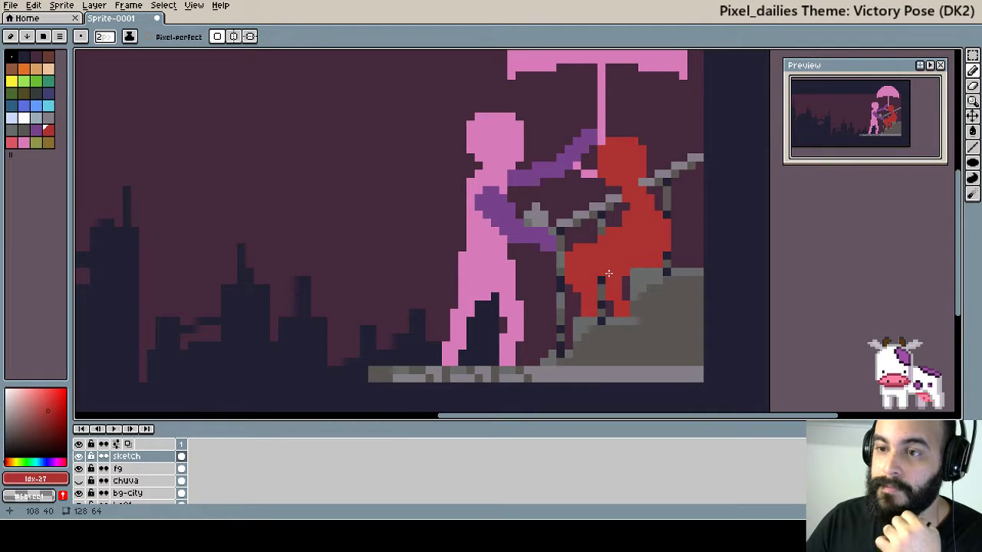
# Compare the last red leg stroke with undo and redo, keeping it.
pyautogui.hscroll(-1, 652, 307)
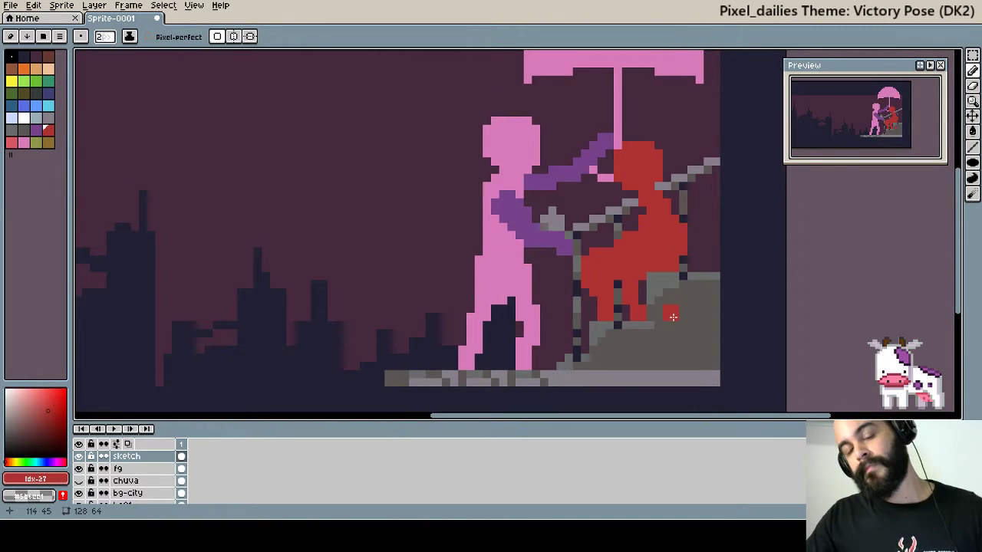
pyautogui.hotkey('ctrl', 'z')
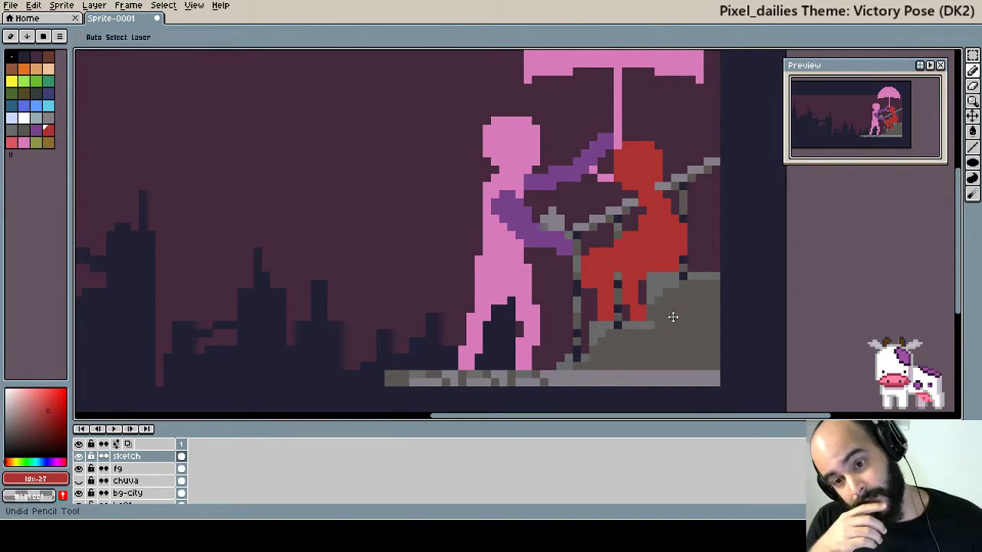
pyautogui.hotkey('ctrl', 'y')
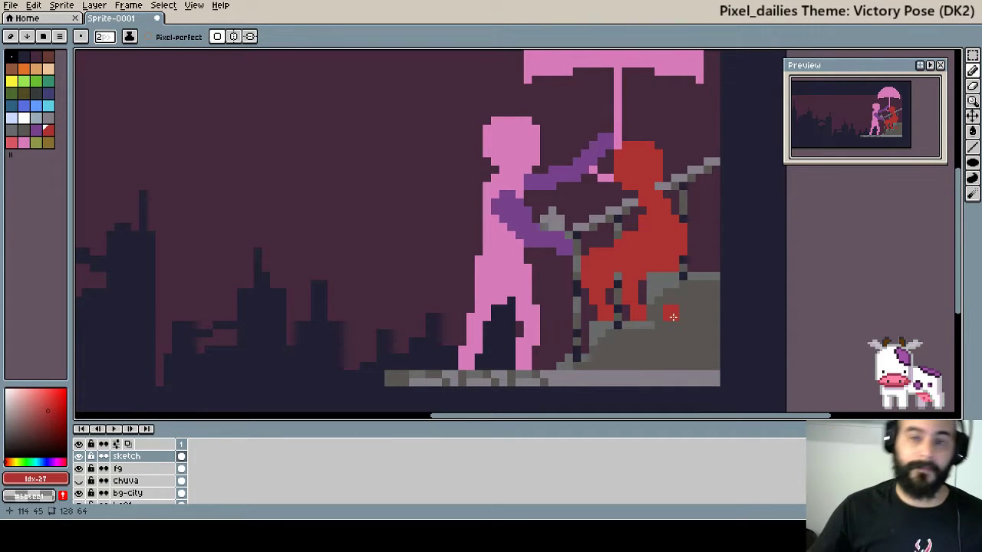
pyautogui.scroll(1, 672, 316)
pyautogui.press('alt')
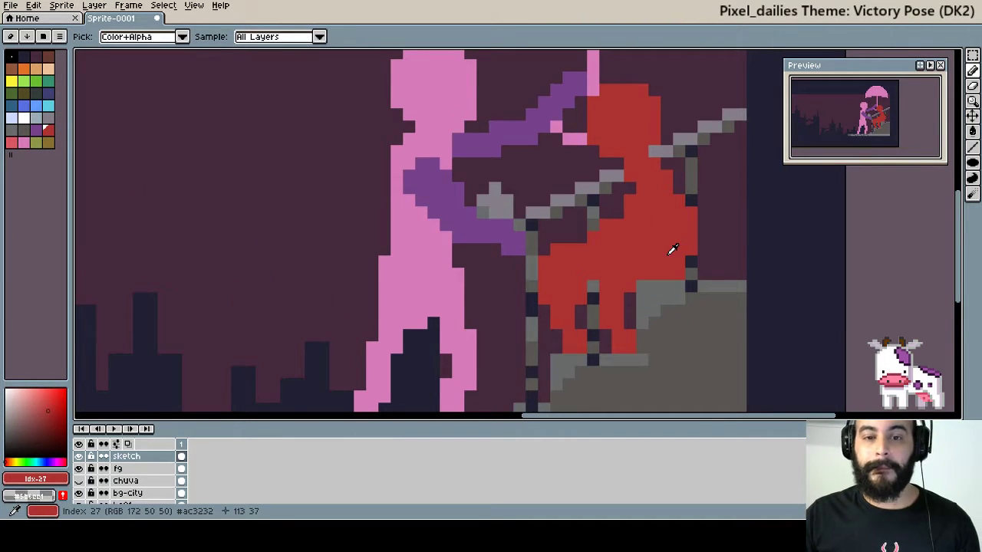
pyautogui.press('b')
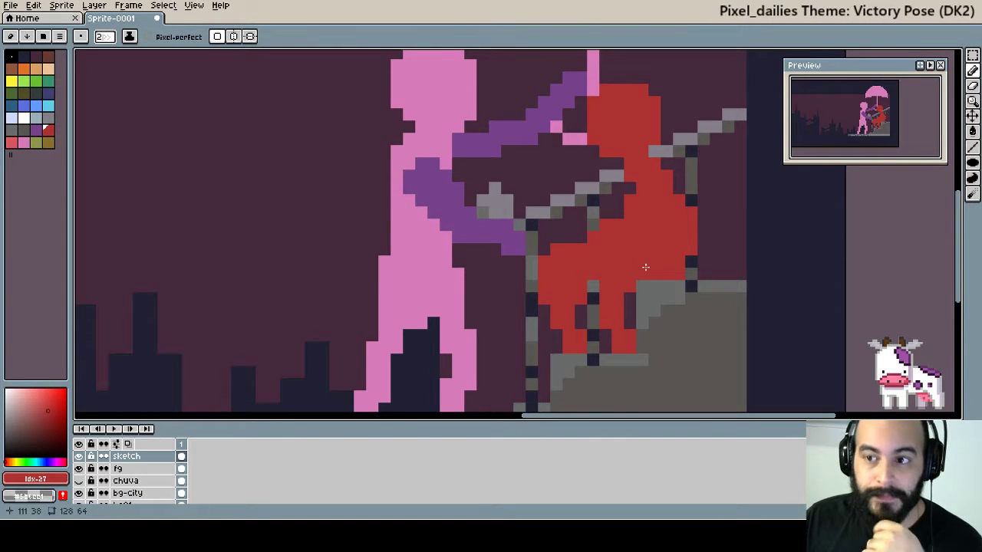
pyautogui.scroll(-2, 645, 267)
pyautogui.scroll(-1, 613, 272)
# Make the chuva rain layer visible.
pyautogui.scroll(-1, 497, 335)
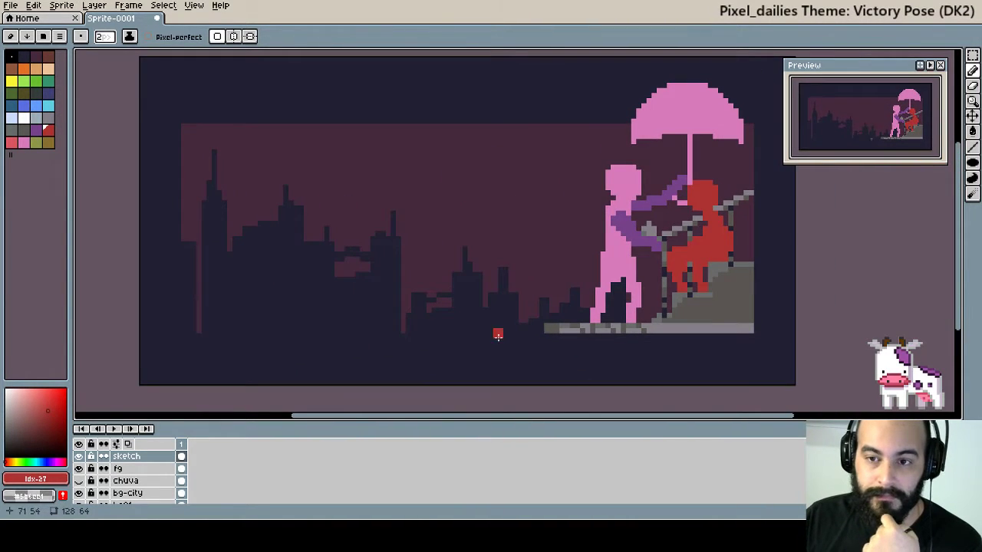
pyautogui.click(78, 481)
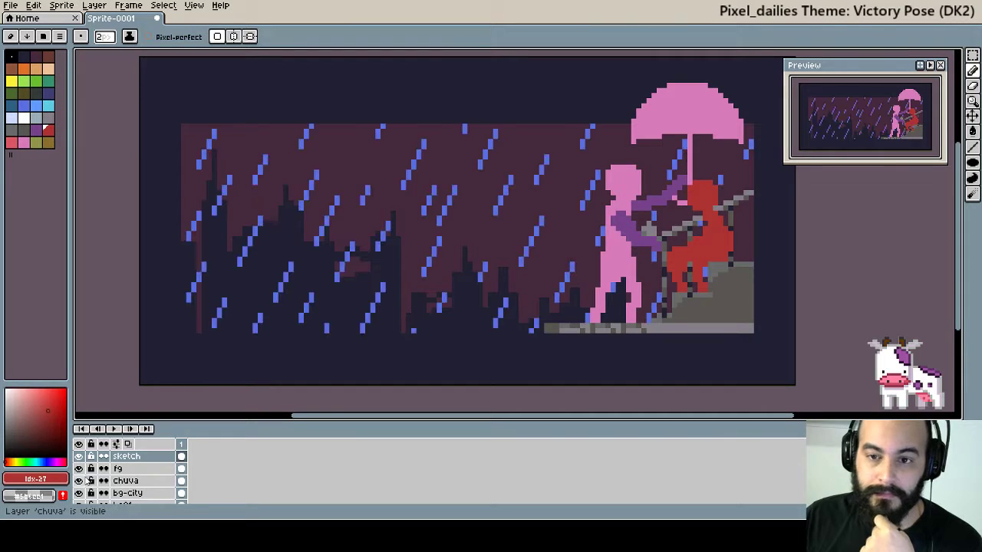
pyautogui.hscroll(2, 476, 337)
pyautogui.hscroll(2, 460, 333)
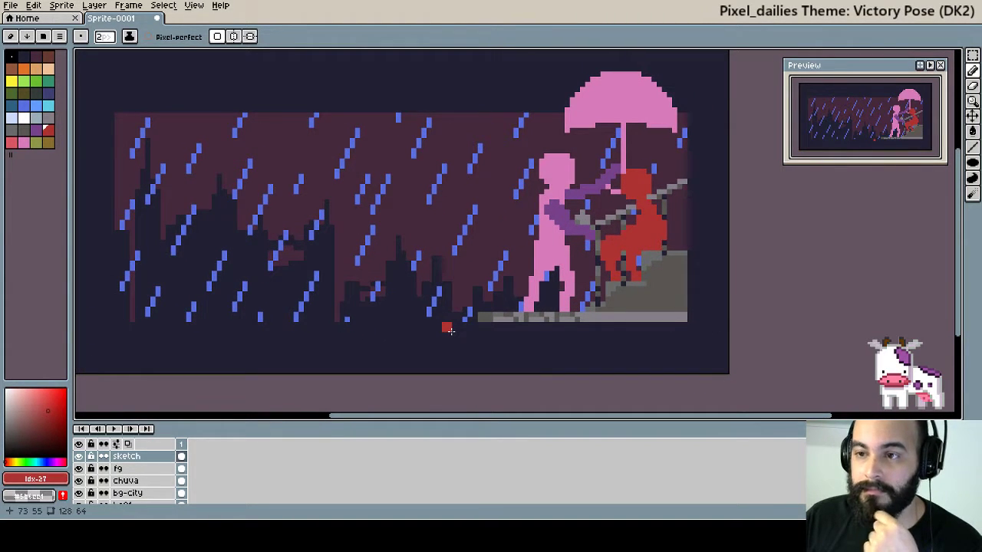
pyautogui.moveTo(454, 284); pyautogui.dragTo(435, 326)
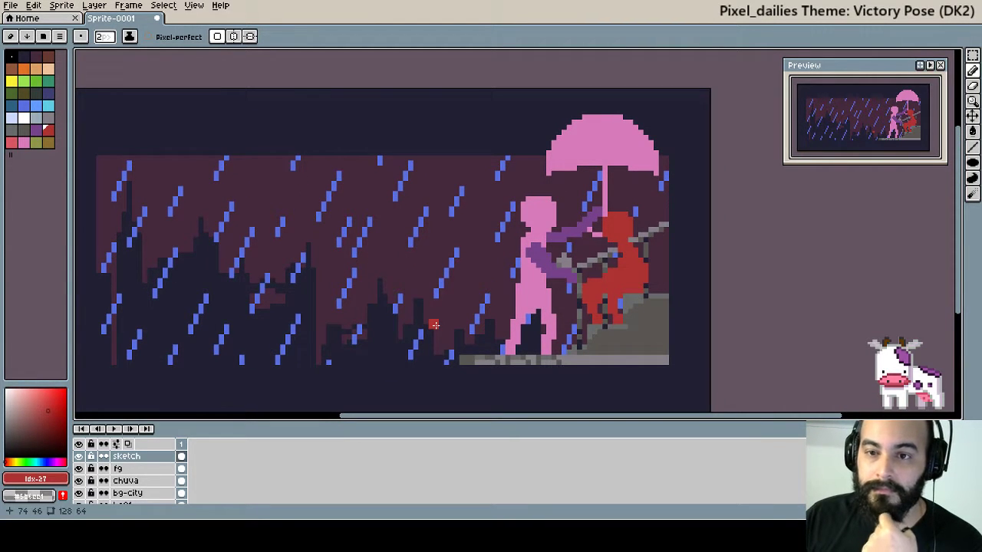
pyautogui.scroll(-1, 504, 313)
pyautogui.scroll(-1, 504, 314)
pyautogui.scroll(-1, 504, 314)
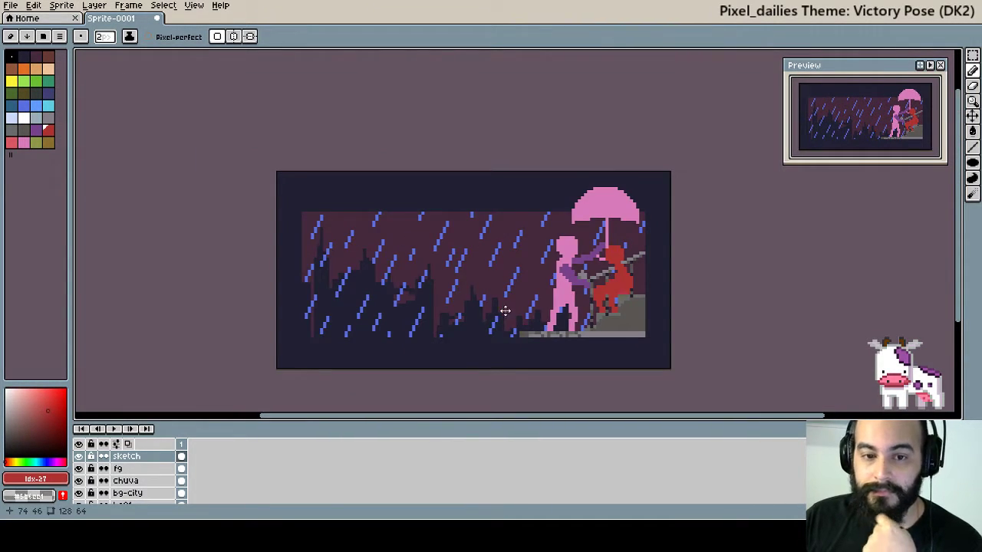
# Resize the canvas to 190 by 96 via Sprite > Canvas Size.
pyautogui.click(60, 6)
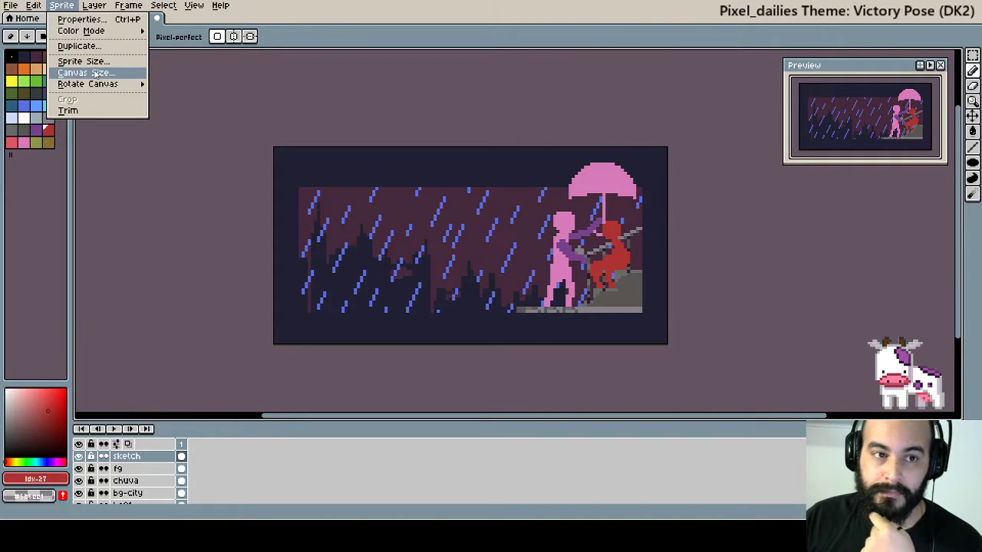
pyautogui.click(88, 70)
pyautogui.write('1')
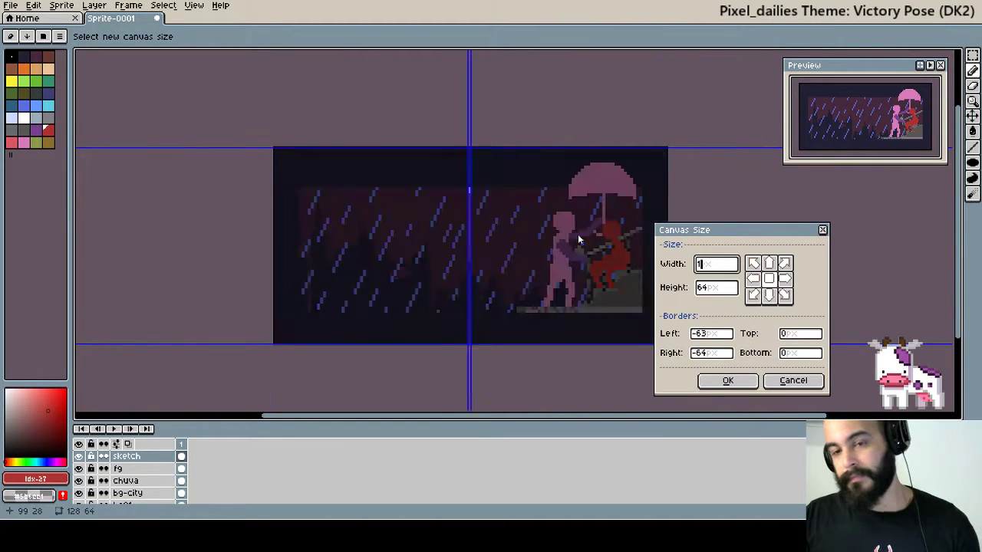
pyautogui.write('90')
pyautogui.press('Tab')
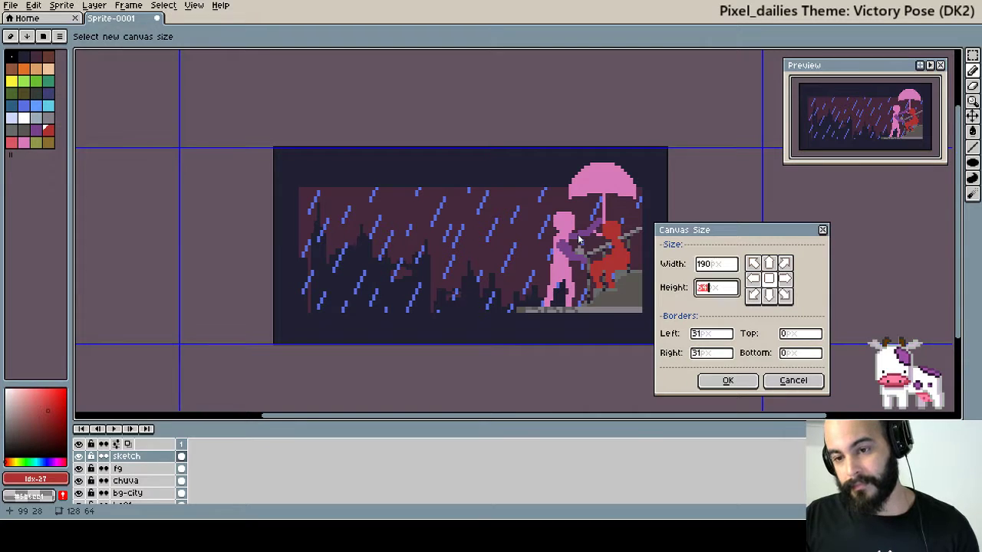
pyautogui.write('96')
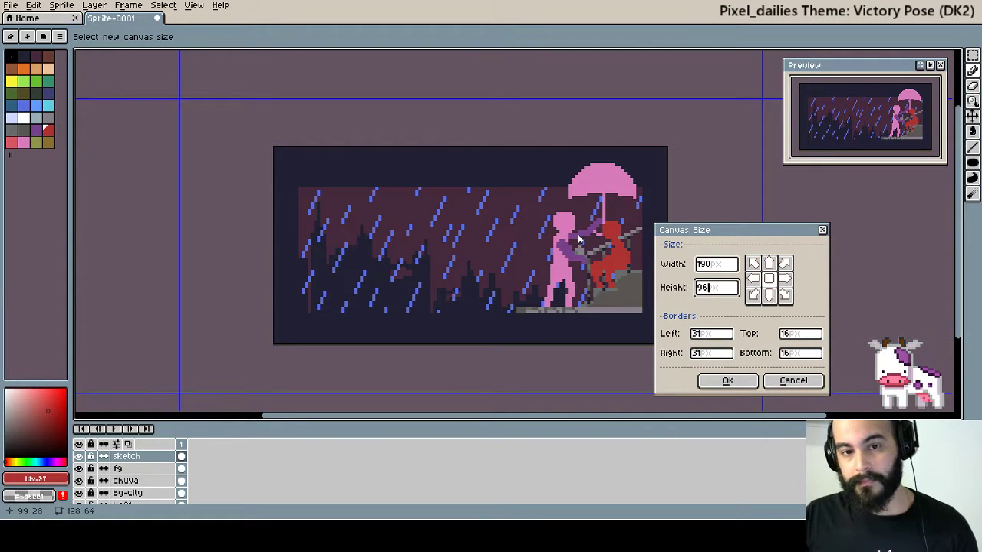
pyautogui.press('Return')
# Eyedrop the dark navy background and bucket-fill the new canvas border with it.
pyautogui.scroll(-2, 509, 213)
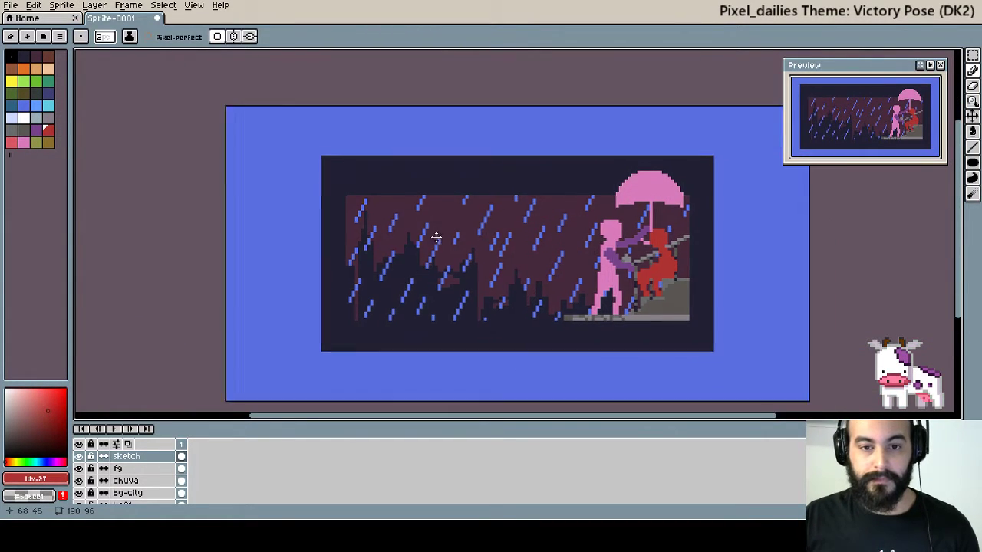
pyautogui.scroll(-2, 430, 241)
pyautogui.press('i')
pyautogui.click(240, 389)
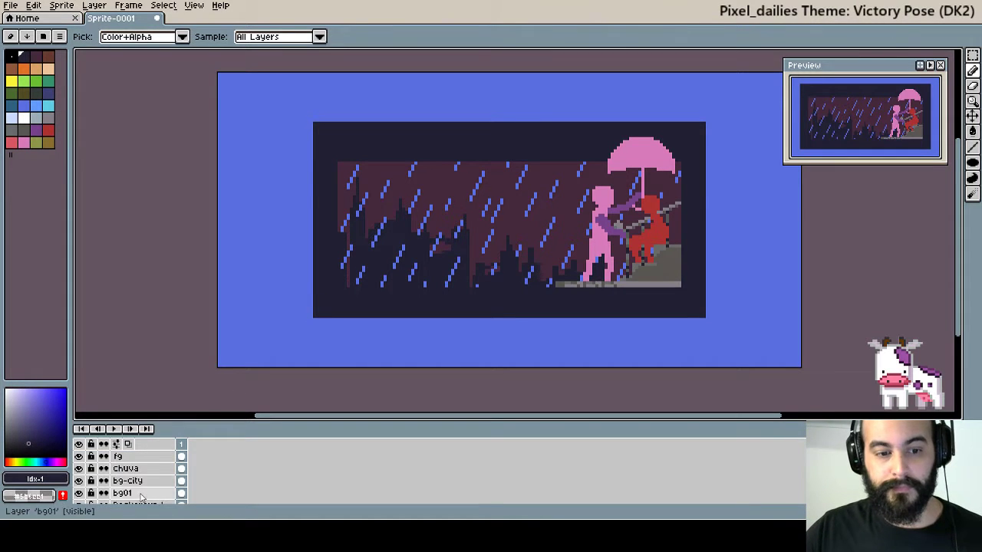
pyautogui.scroll(-3, 127, 472)
pyautogui.press('g')
pyautogui.click(306, 324)
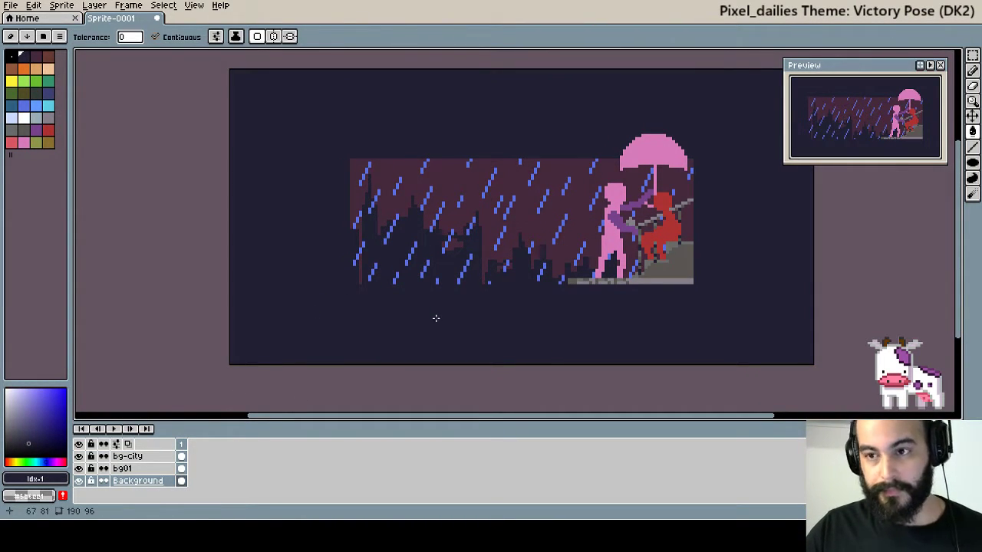
pyautogui.scroll(3, 127, 472)
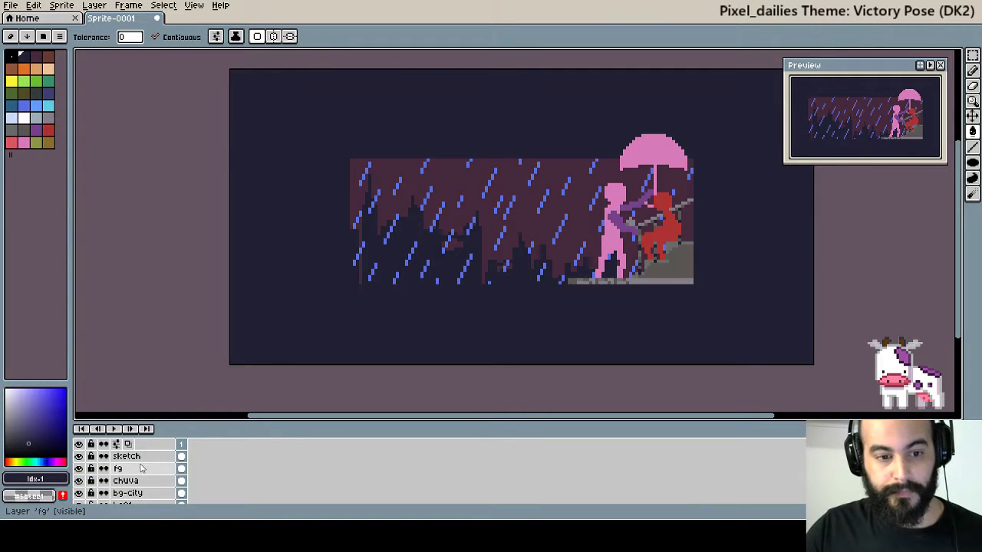
pyautogui.click(126, 456)
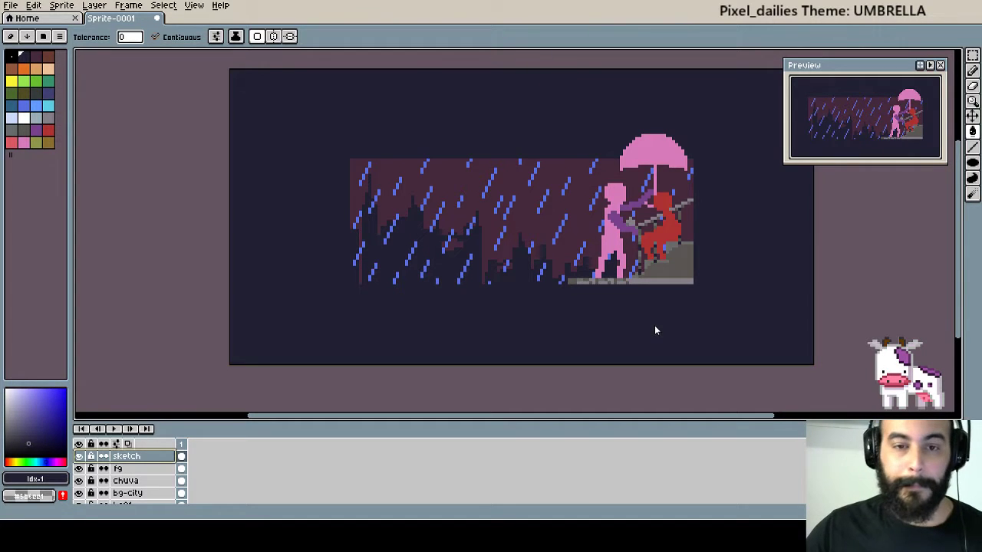
pyautogui.press('i')
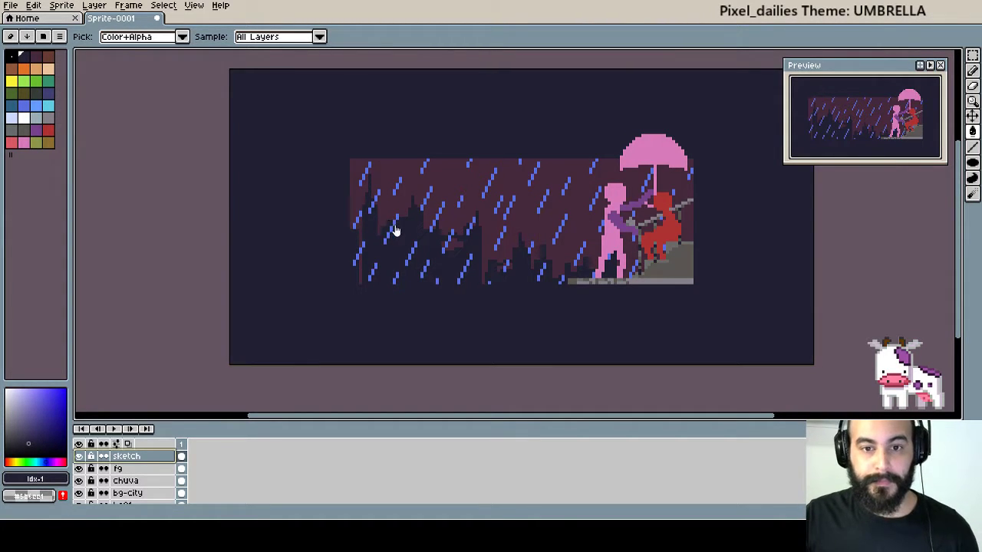
pyautogui.press('g')
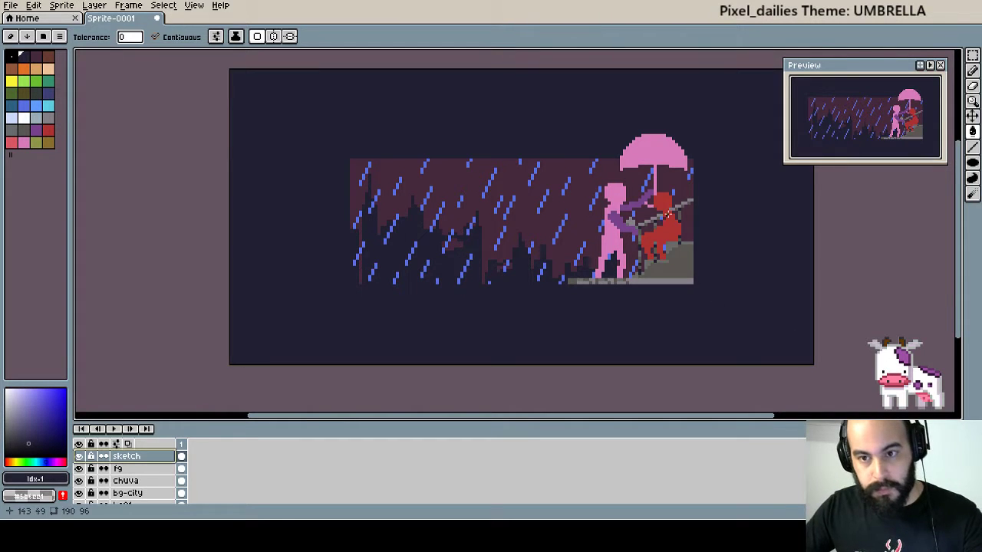
pyautogui.scroll(1, 675, 192)
# Select the umbrella area, then pick the umbrella's pink as the drawing colour.
pyautogui.moveTo(676, 168); pyautogui.dragTo(649, 261)
pyautogui.press('m')
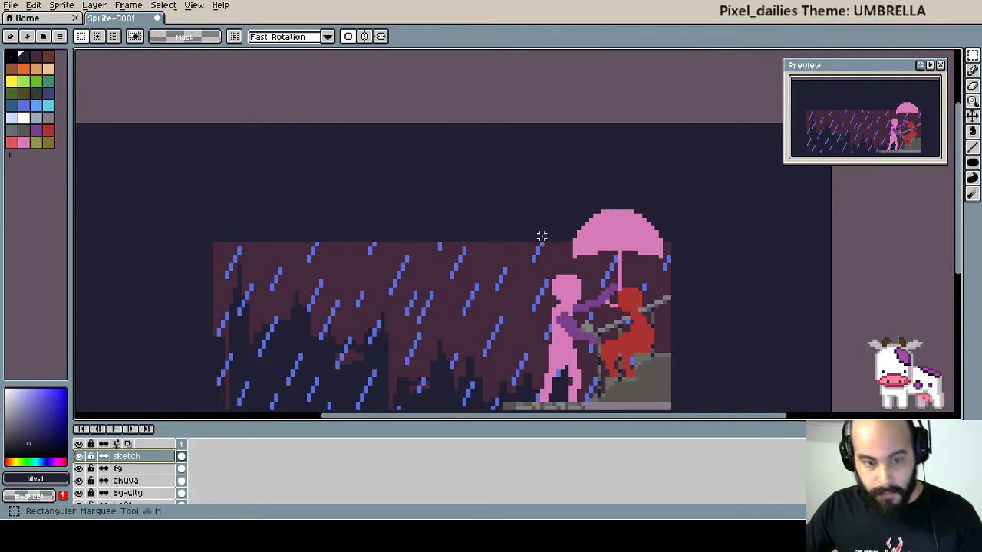
pyautogui.moveTo(559, 193)
pyautogui.mouseDown()
pyautogui.moveTo(675, 269)
pyautogui.moveTo(655, 248)
pyautogui.mouseUp()
pyautogui.hotkey('ctrl', 'd')
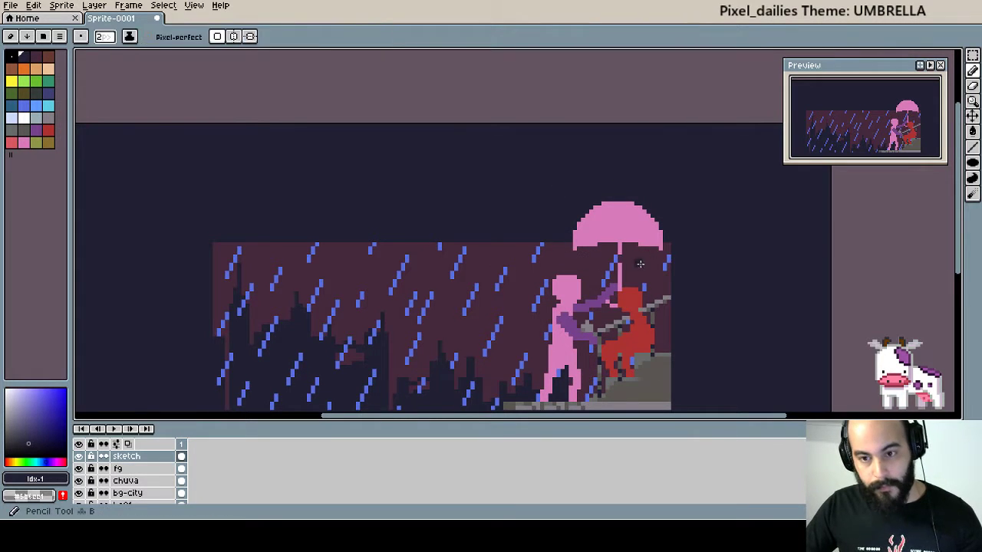
pyautogui.press('i')
pyautogui.click(622, 246)
pyautogui.press('b')
# Paint the pink figure's face orange.
pyautogui.scroll(3, 625, 242)
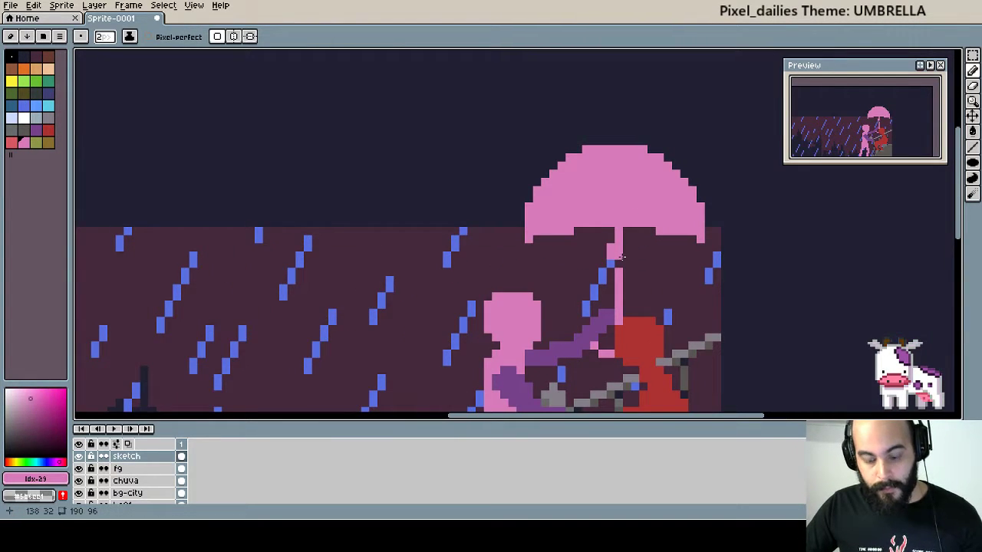
pyautogui.scroll(-3, 583, 230)
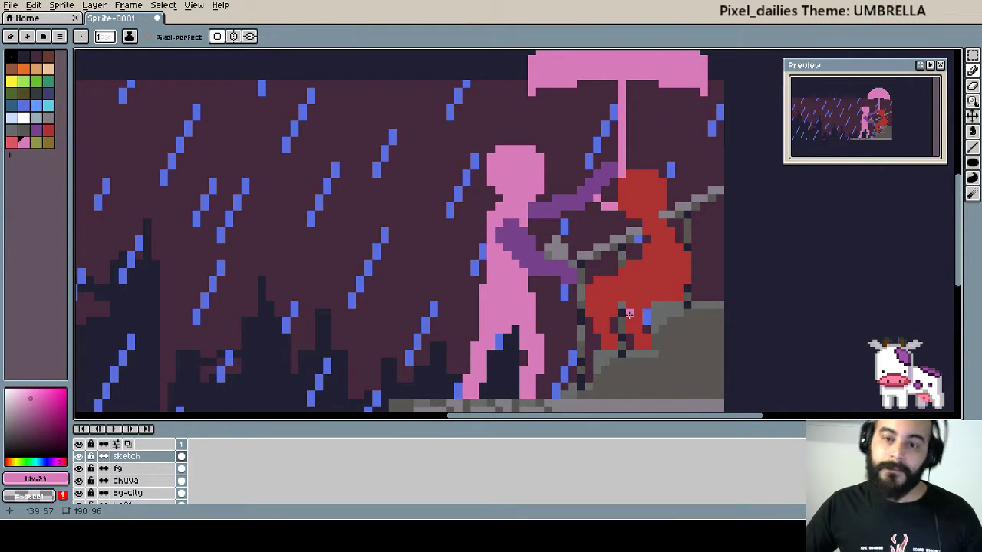
pyautogui.scroll(2, 547, 287)
pyautogui.scroll(-1, 499, 191)
pyautogui.scroll(-1, 517, 263)
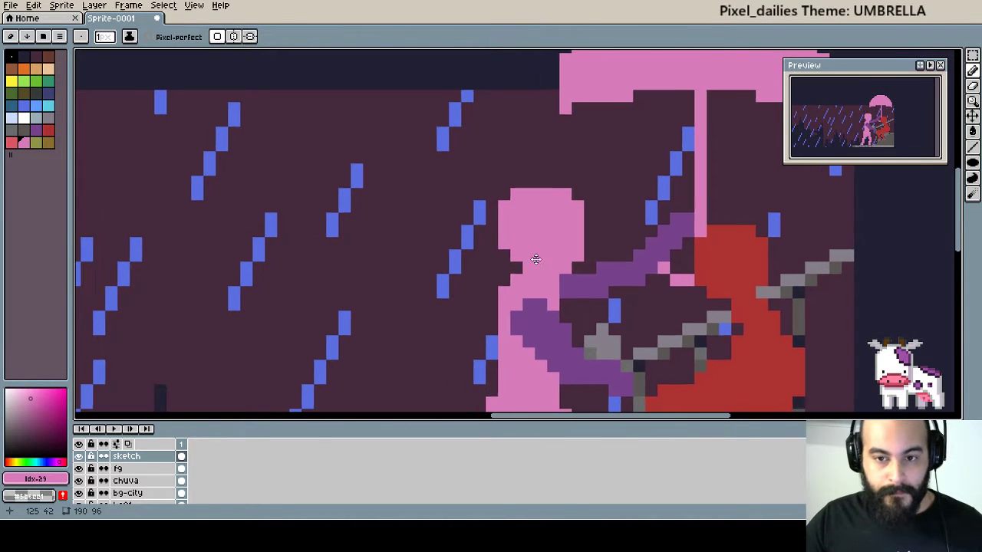
pyautogui.click(36, 68)
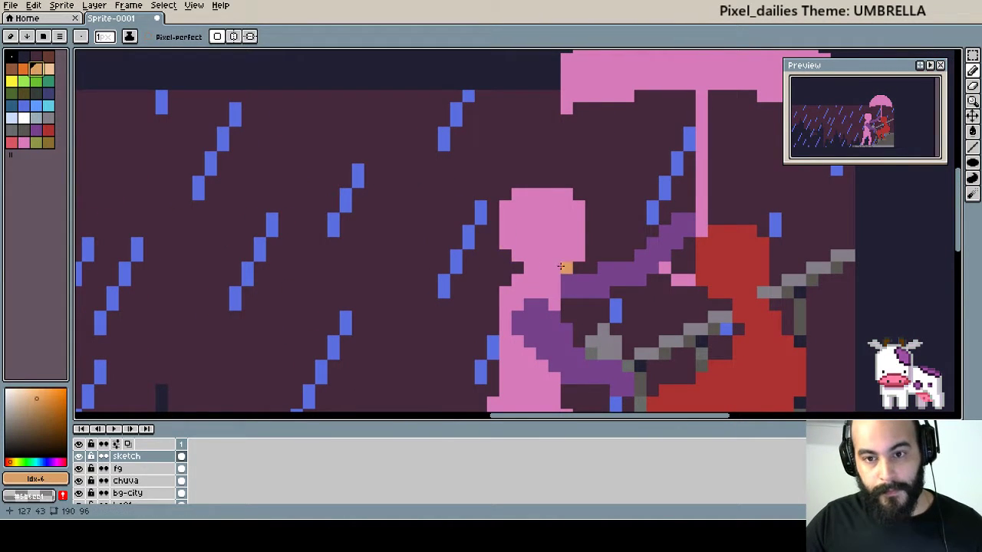
pyautogui.moveTo(531, 251); pyautogui.dragTo(541, 250)
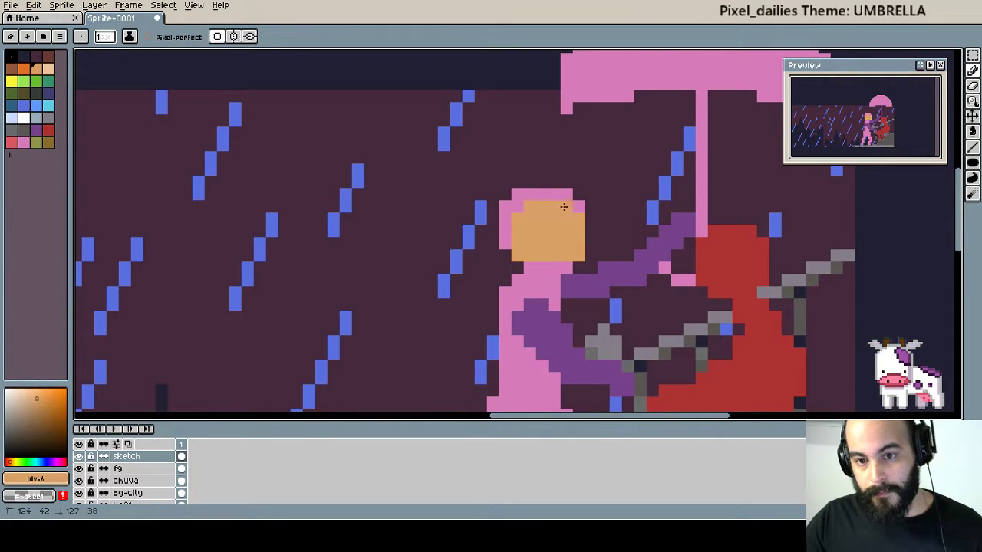
pyautogui.click(517, 240)
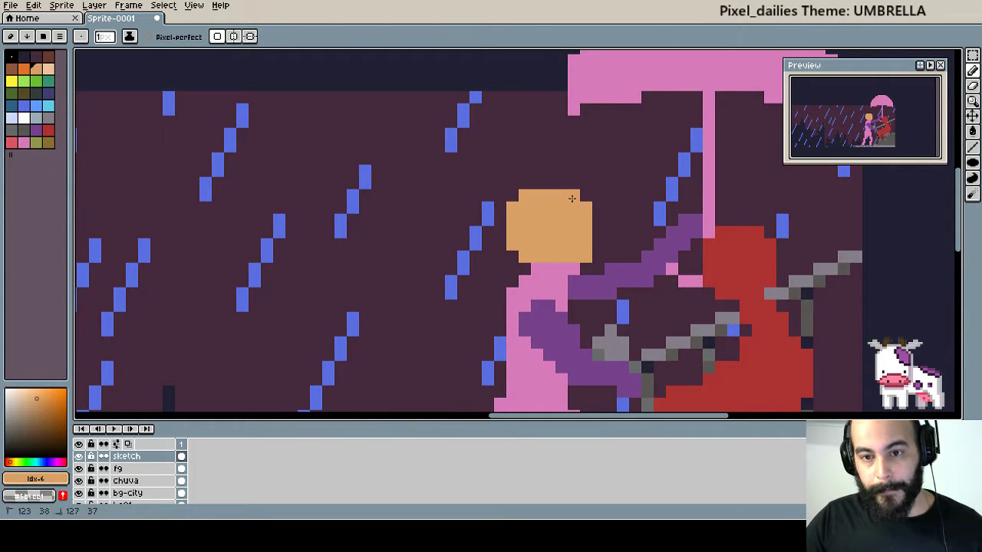
# Paint dark brown hair on the left and top of the head.
pyautogui.click(48, 56)
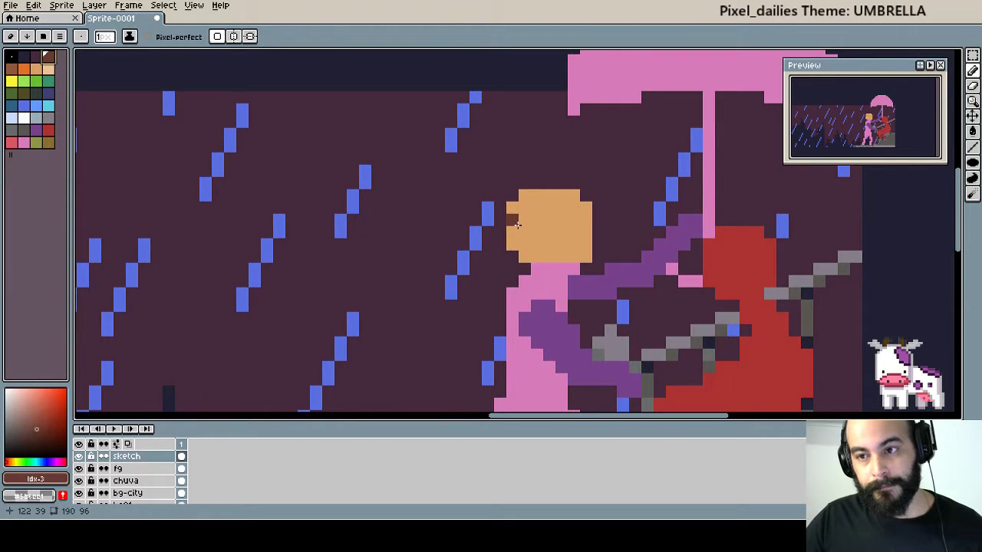
pyautogui.scroll(1, 517, 224)
pyautogui.moveTo(498, 249); pyautogui.dragTo(518, 248)
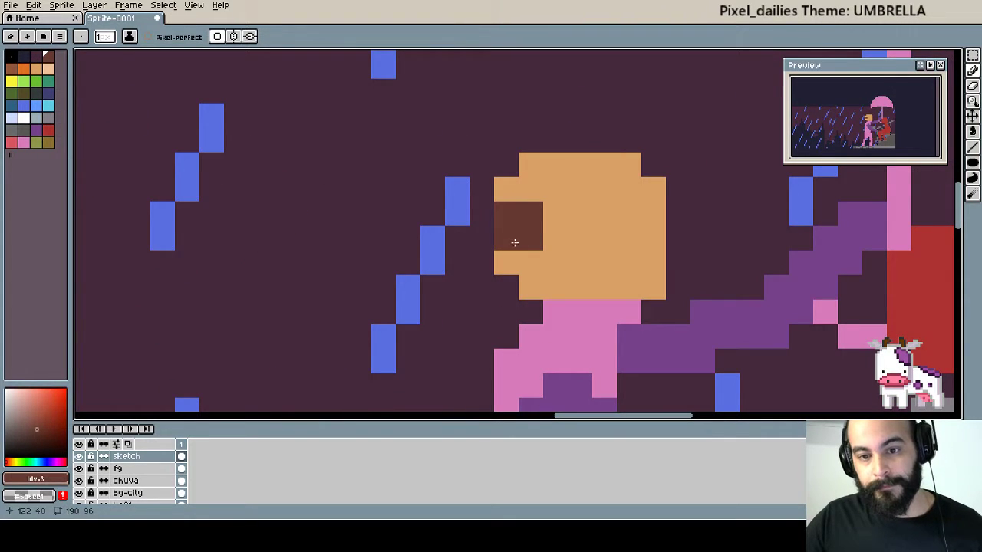
pyautogui.scroll(-1, 649, 258)
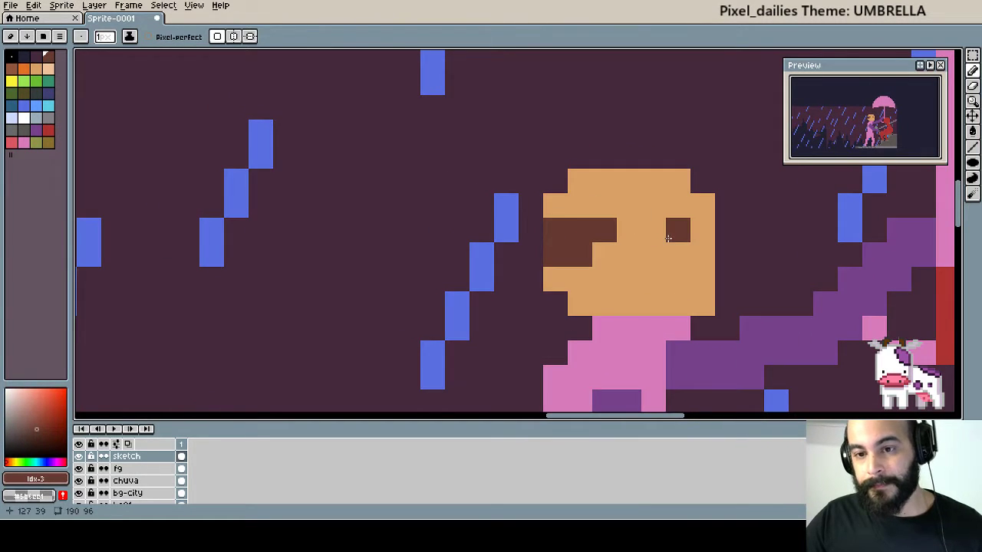
pyautogui.scroll(-1, 690, 253)
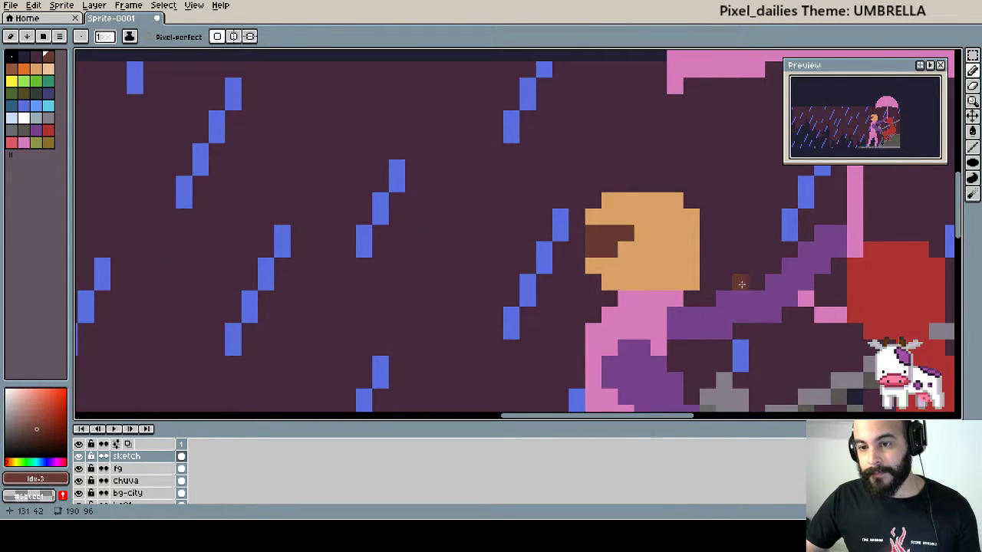
pyautogui.moveTo(738, 280); pyautogui.dragTo(726, 271)
pyautogui.scroll(1, 631, 237)
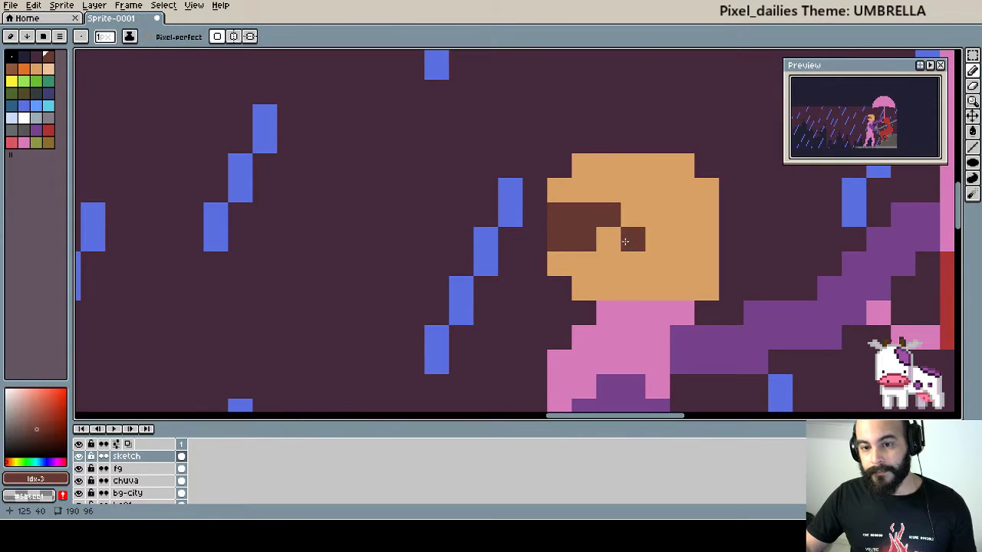
pyautogui.click(583, 264)
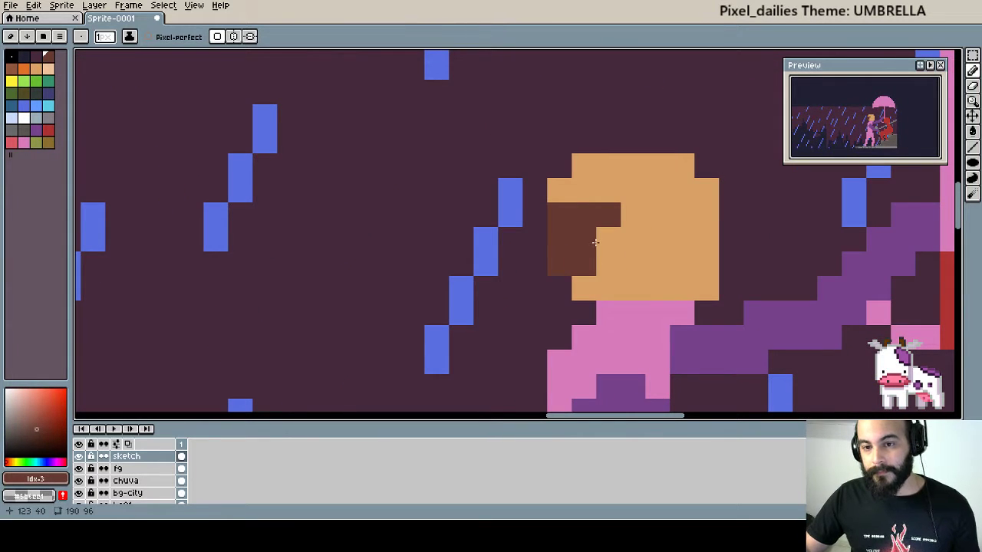
pyautogui.click(606, 240)
pyautogui.moveTo(731, 277); pyautogui.dragTo(734, 269)
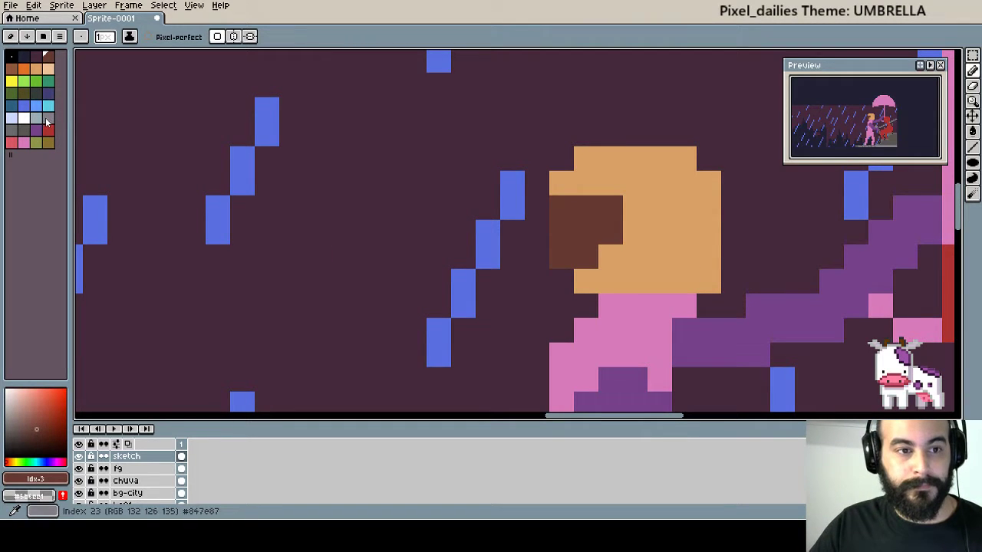
# Add a grey pixel and white highlight pixels on the hair.
pyautogui.click(47, 118)
pyautogui.click(568, 205)
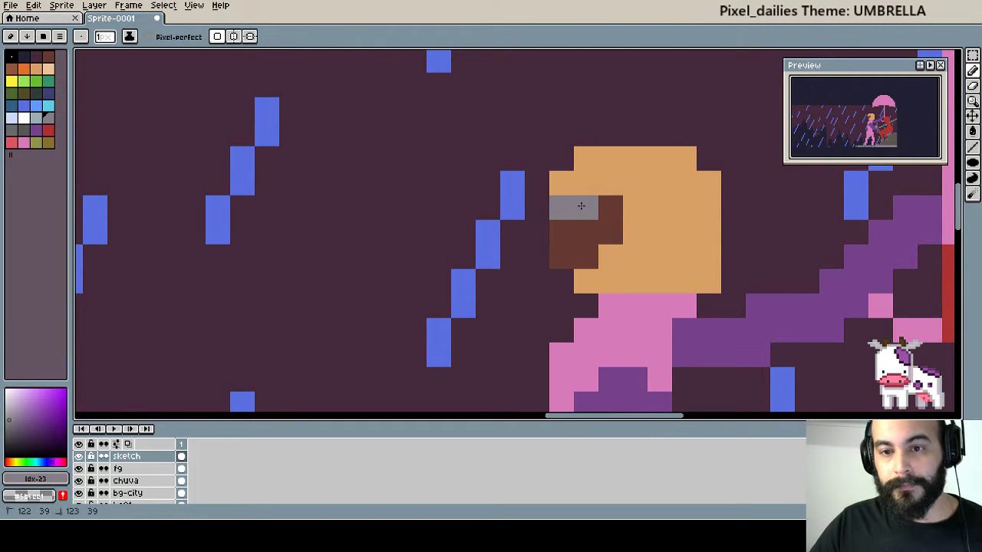
pyautogui.click(24, 117)
pyautogui.click(617, 201)
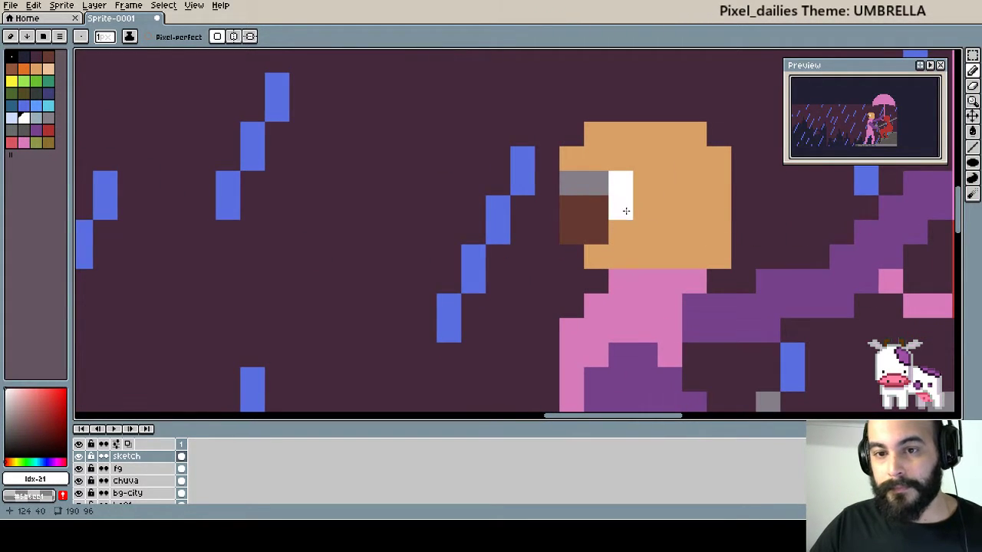
pyautogui.click(602, 192)
pyautogui.hotkey('ctrl', 'z')
# Shade the hair with grey, dark grey and light blue-grey pixels.
pyautogui.keyDown('alt'); pyautogui.click(572, 184); pyautogui.keyUp('alt')
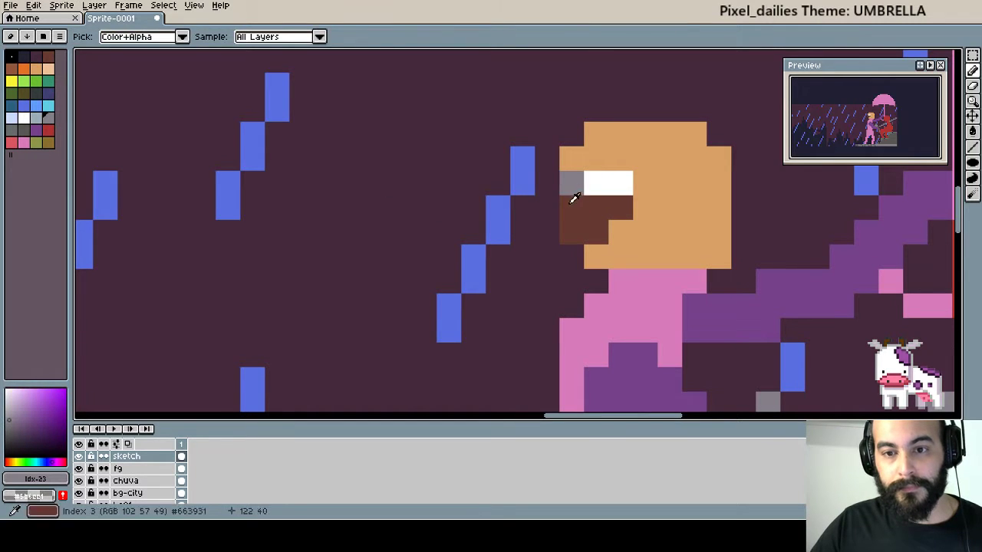
pyautogui.moveTo(571, 208); pyautogui.dragTo(596, 207)
pyautogui.click(670, 233)
pyautogui.scroll(-1, 672, 235)
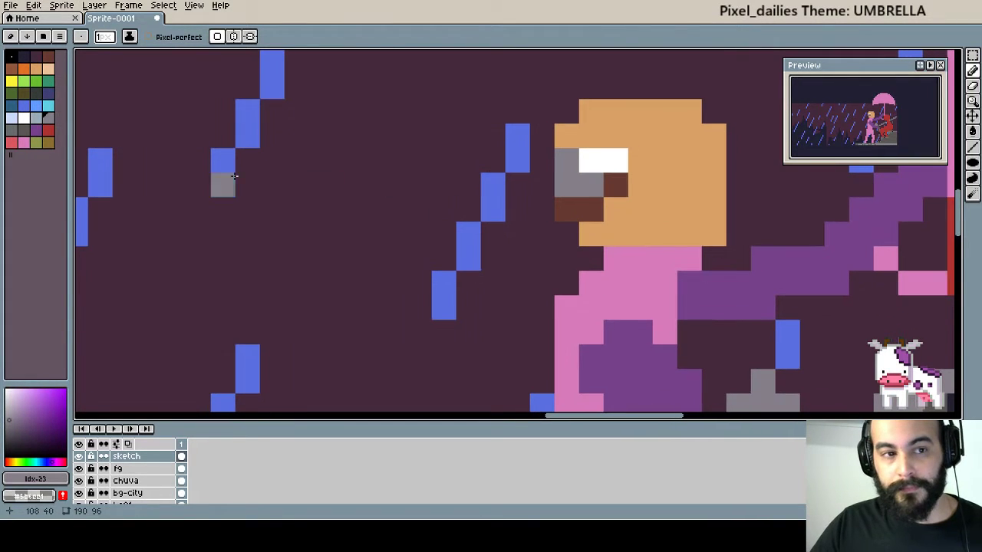
pyautogui.click(24, 129)
pyautogui.click(583, 209)
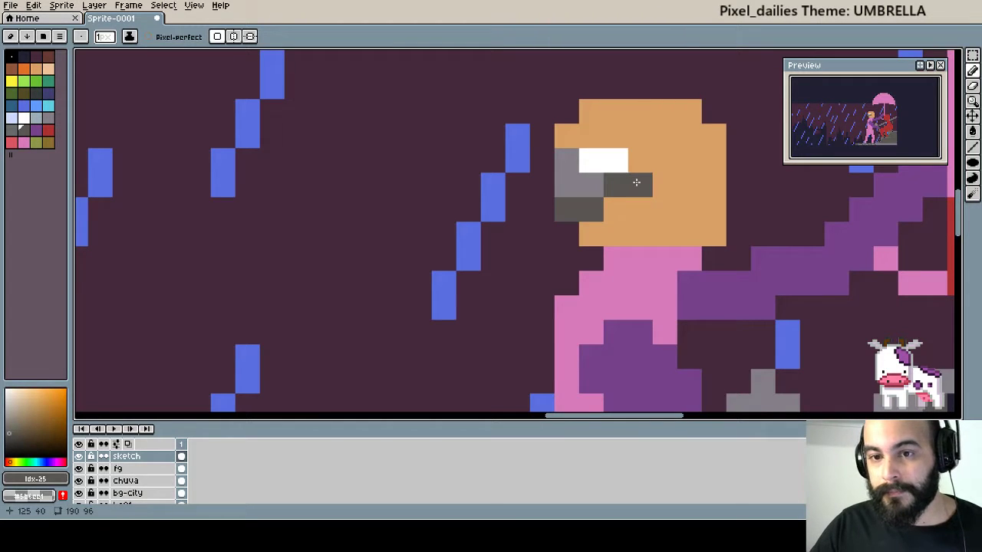
pyautogui.click(640, 160)
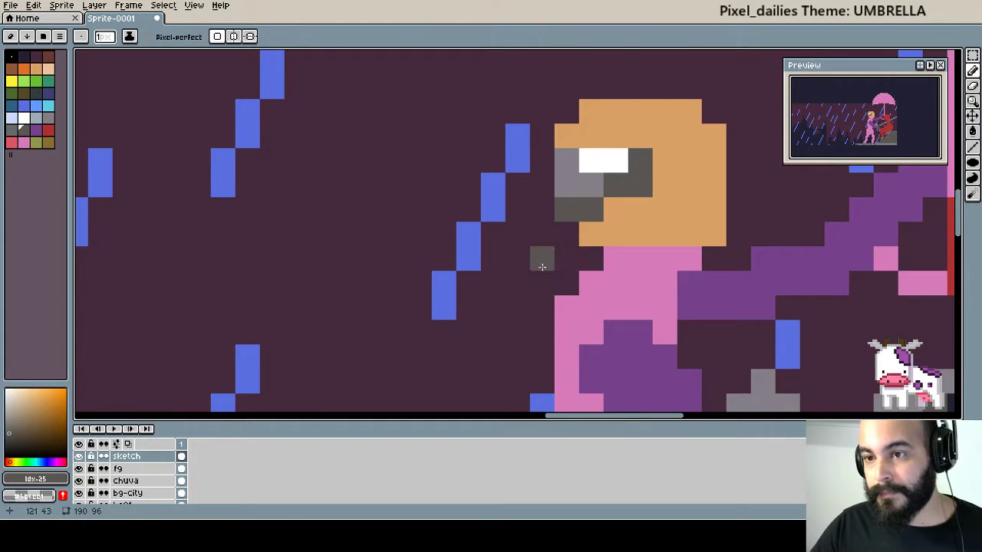
pyautogui.hscroll(1, 626, 258)
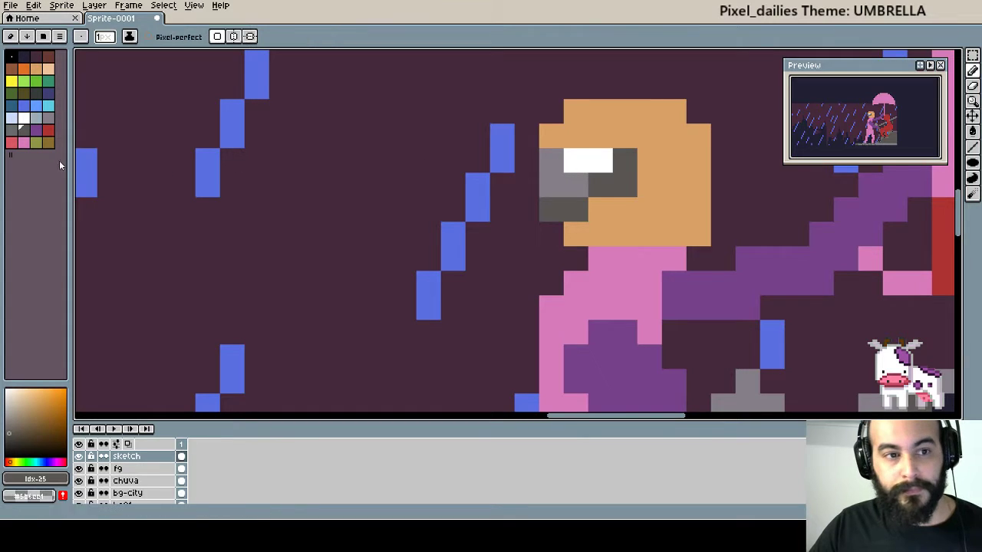
pyautogui.click(36, 119)
pyautogui.moveTo(575, 160); pyautogui.dragTo(622, 161)
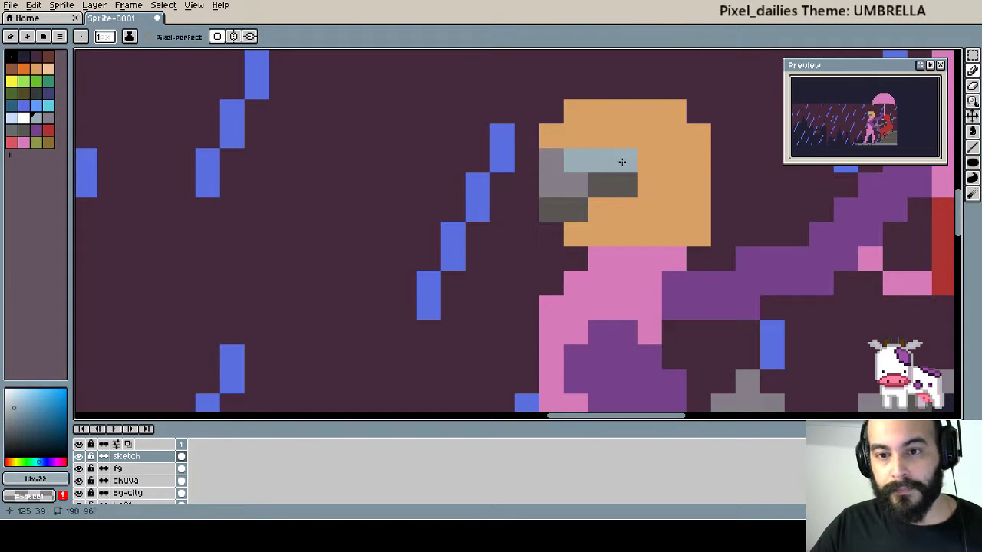
pyautogui.rightClick(604, 175)
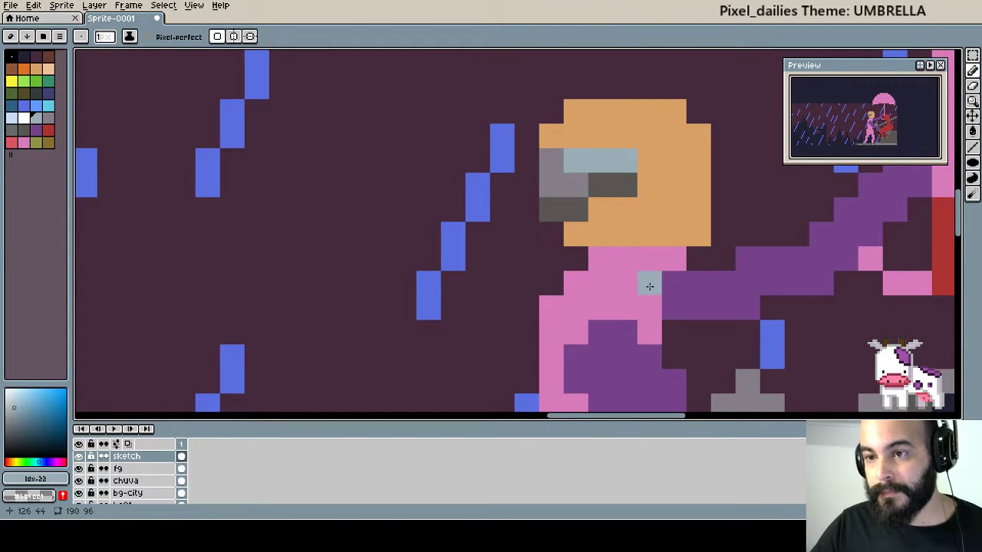
# Try light peach shading on the face's right side, then undo it.
pyautogui.moveTo(649, 281); pyautogui.dragTo(547, 237)
pyautogui.moveTo(576, 274); pyautogui.dragTo(588, 232)
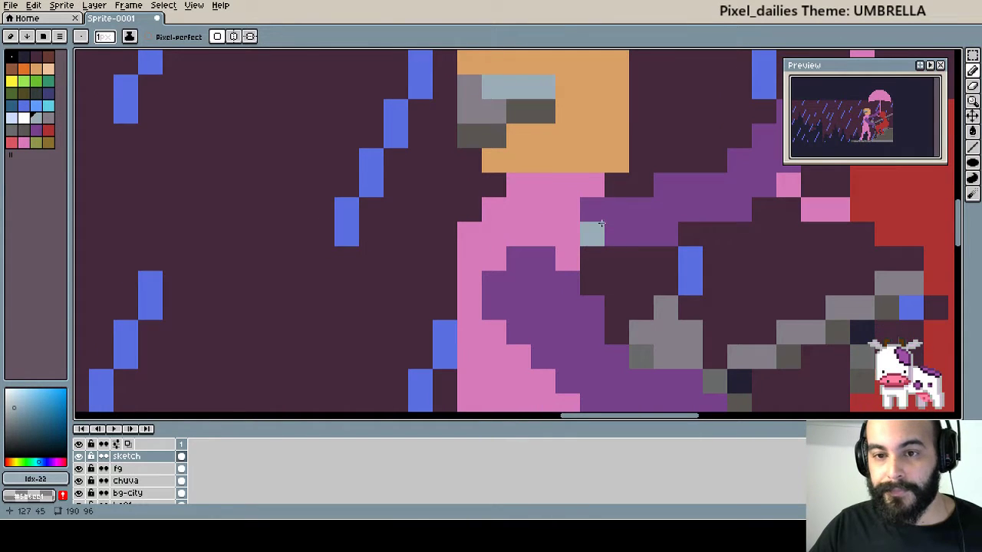
pyautogui.click(48, 68)
pyautogui.moveTo(522, 158); pyautogui.dragTo(510, 284)
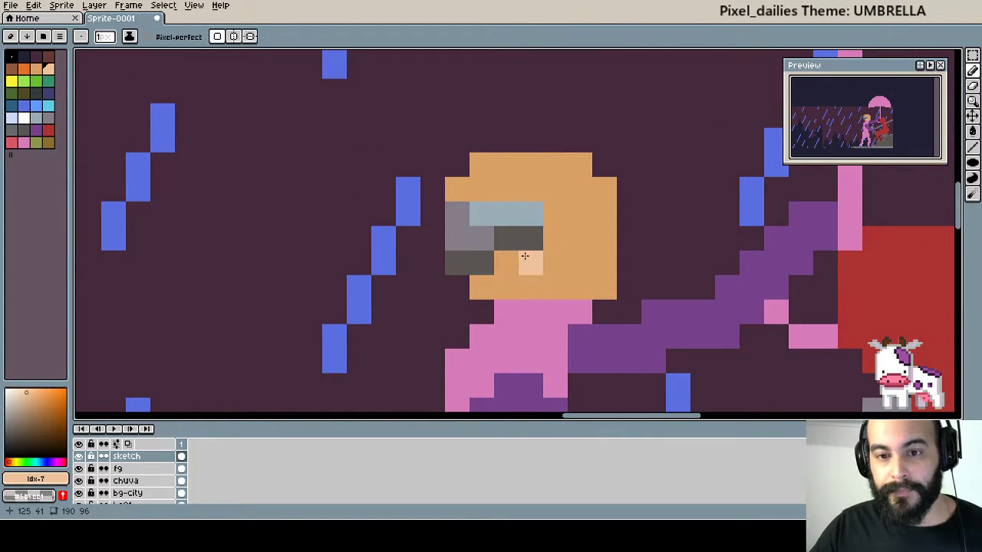
pyautogui.moveTo(552, 260)
pyautogui.mouseDown()
pyautogui.moveTo(547, 241)
pyautogui.moveTo(588, 235)
pyautogui.moveTo(607, 217)
pyautogui.moveTo(547, 275)
pyautogui.moveTo(599, 283)
pyautogui.mouseUp()
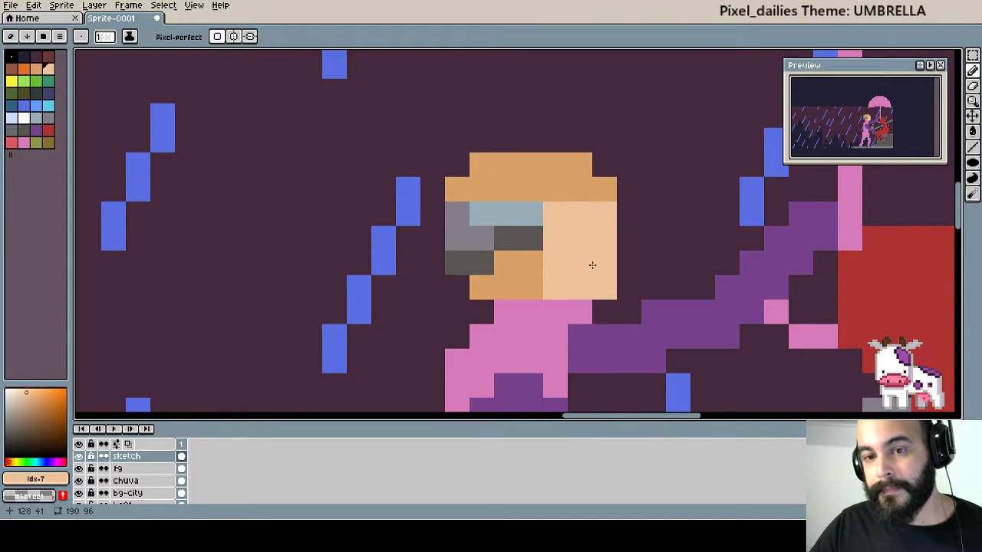
pyautogui.hotkey('ctrl', 'z')
pyautogui.scroll(1, 550, 241)
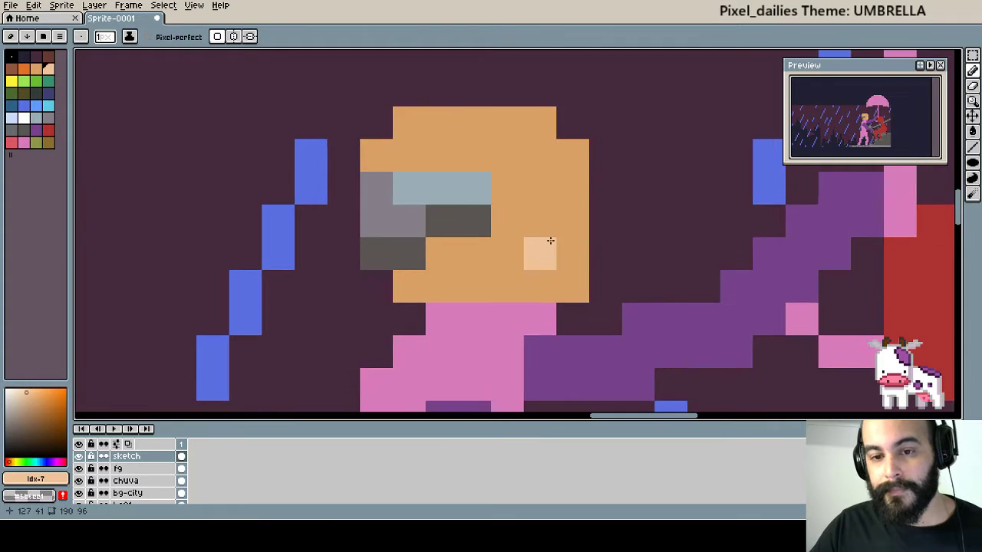
pyautogui.scroll(-2, 550, 241)
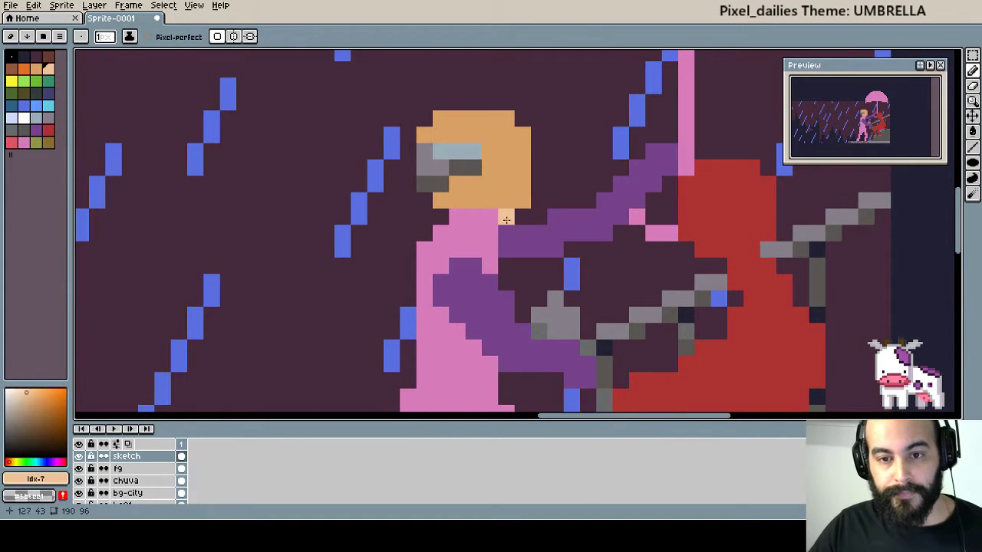
pyautogui.scroll(2, 550, 256)
pyautogui.scroll(-1, 560, 241)
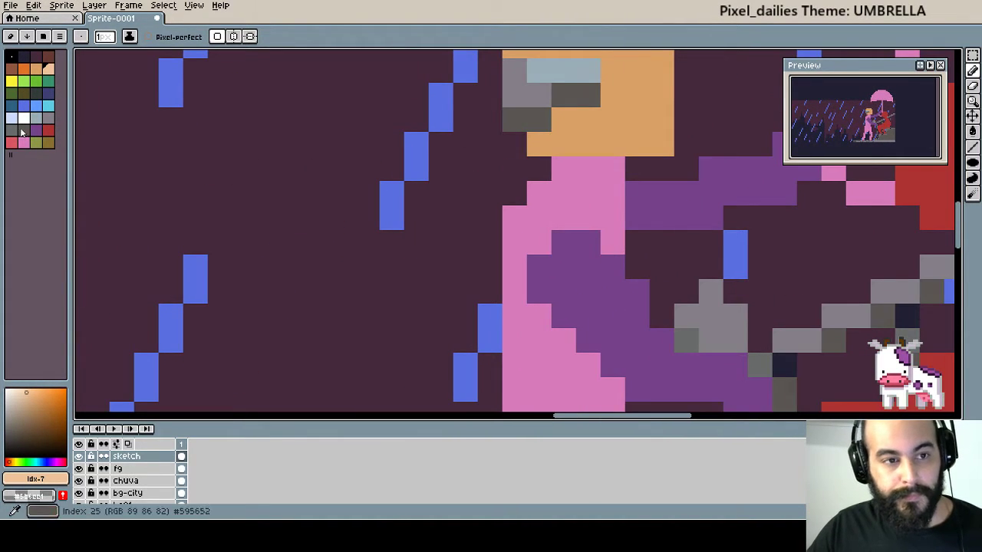
# Paint a peach and tan neck linking the face to the torso.
pyautogui.moveTo(514, 204); pyautogui.dragTo(504, 203)
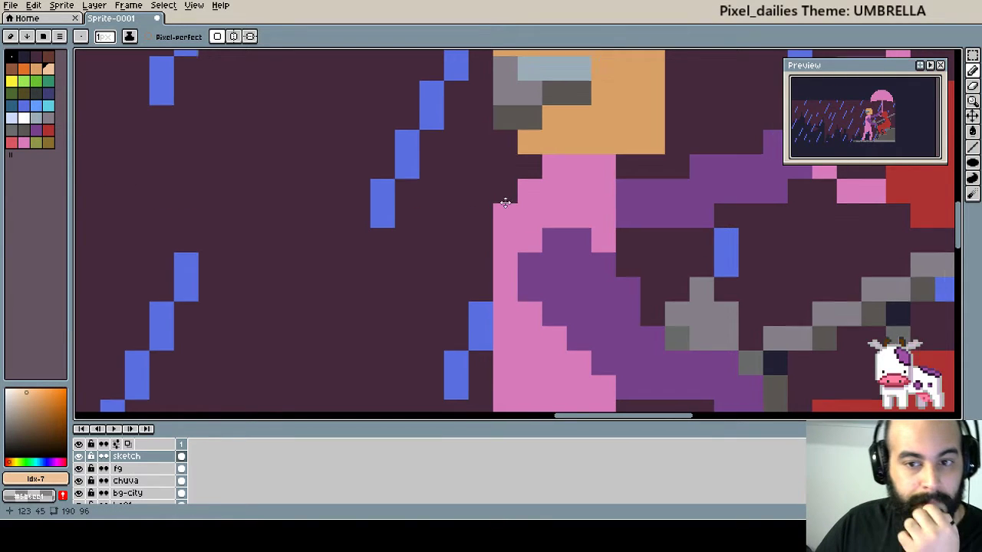
pyautogui.scroll(-3, 505, 202)
pyautogui.scroll(1, 495, 188)
pyautogui.scroll(2, 491, 180)
pyautogui.scroll(2, 485, 170)
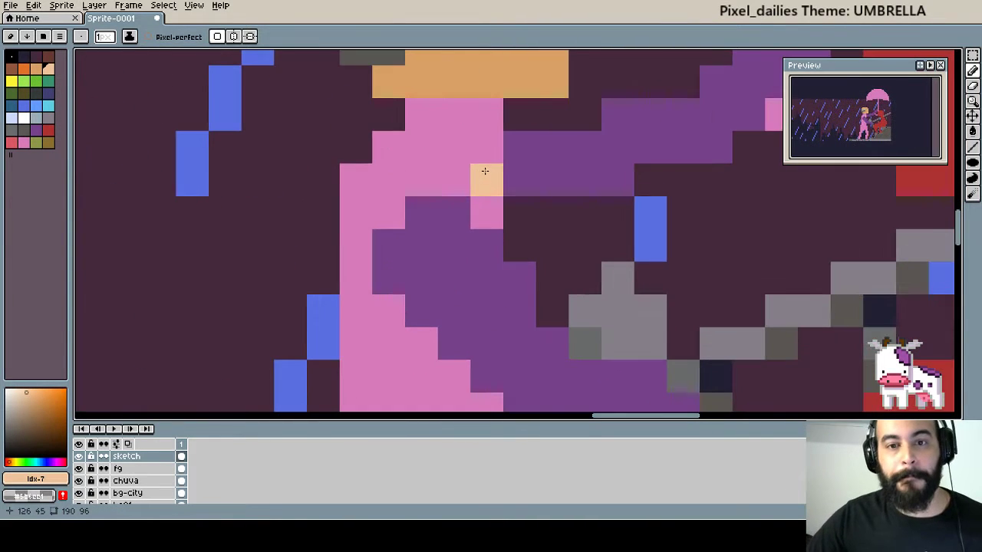
pyautogui.moveTo(487, 115); pyautogui.dragTo(454, 115)
pyautogui.press('i')
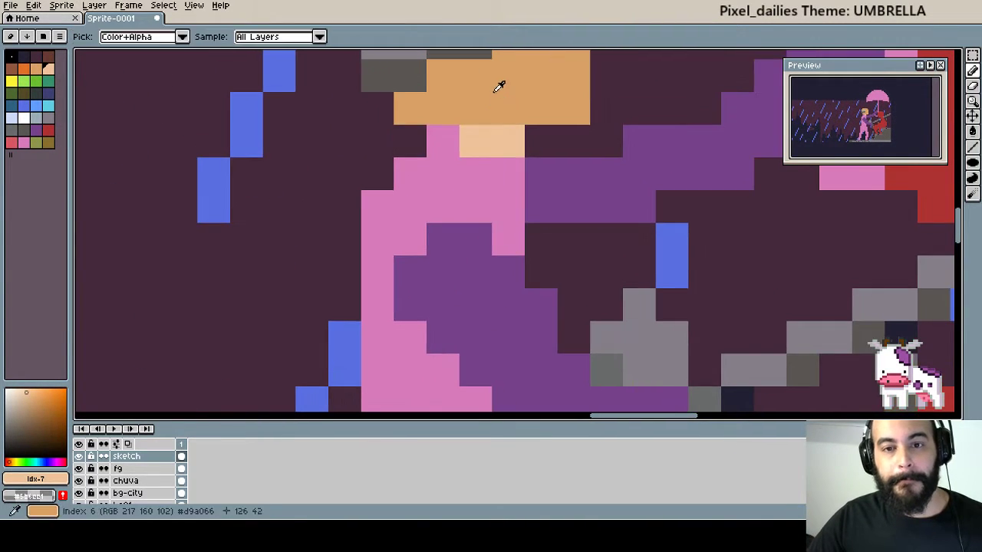
pyautogui.click(498, 86)
pyautogui.press('b')
pyautogui.click(508, 173)
pyautogui.scroll(-1, 536, 171)
pyautogui.scroll(-1, 537, 173)
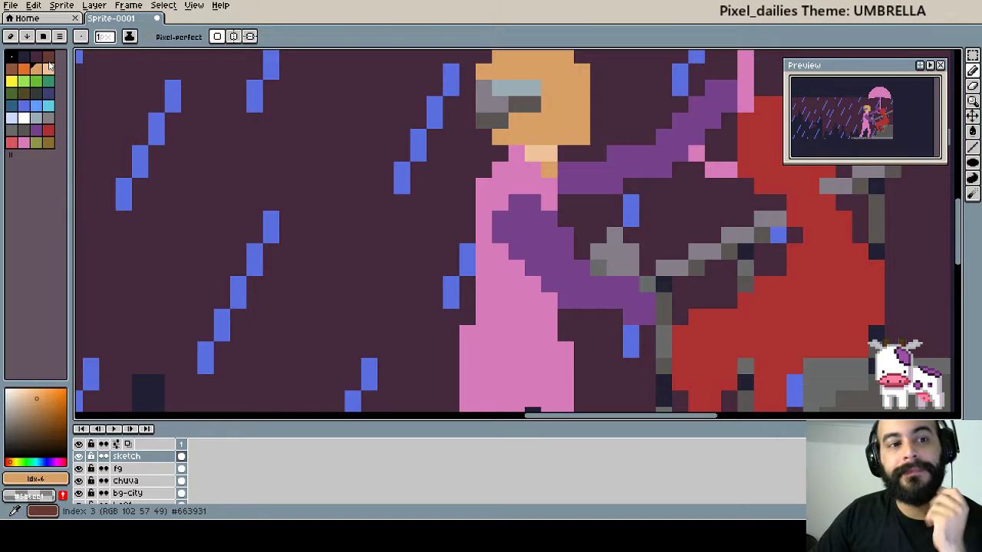
# Paint the left figure's coat dark brown, from below the face down its left side.
pyautogui.click(49, 67)
pyautogui.moveTo(500, 220); pyautogui.dragTo(429, 243)
pyautogui.click(426, 209)
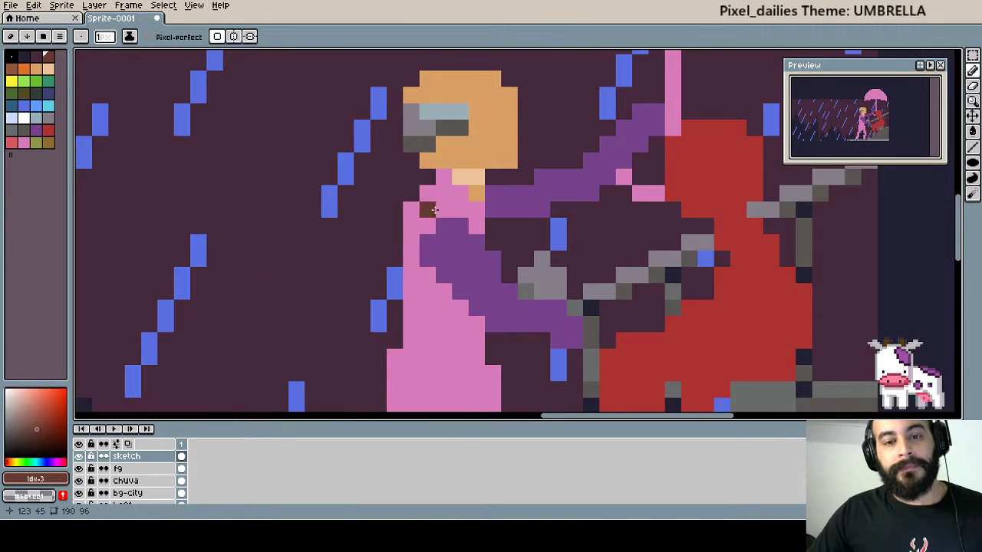
pyautogui.moveTo(445, 193); pyautogui.dragTo(435, 208)
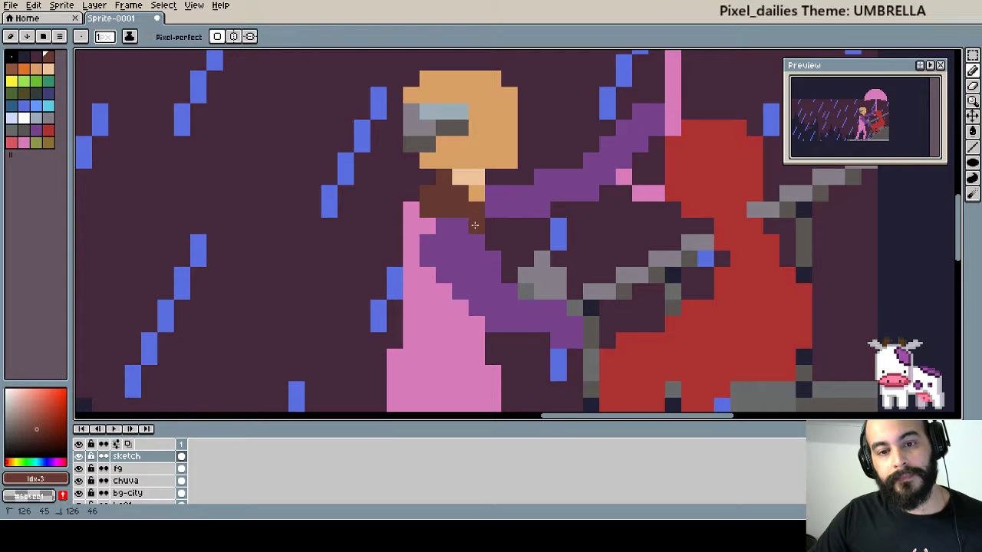
pyautogui.moveTo(415, 301); pyautogui.dragTo(397, 240)
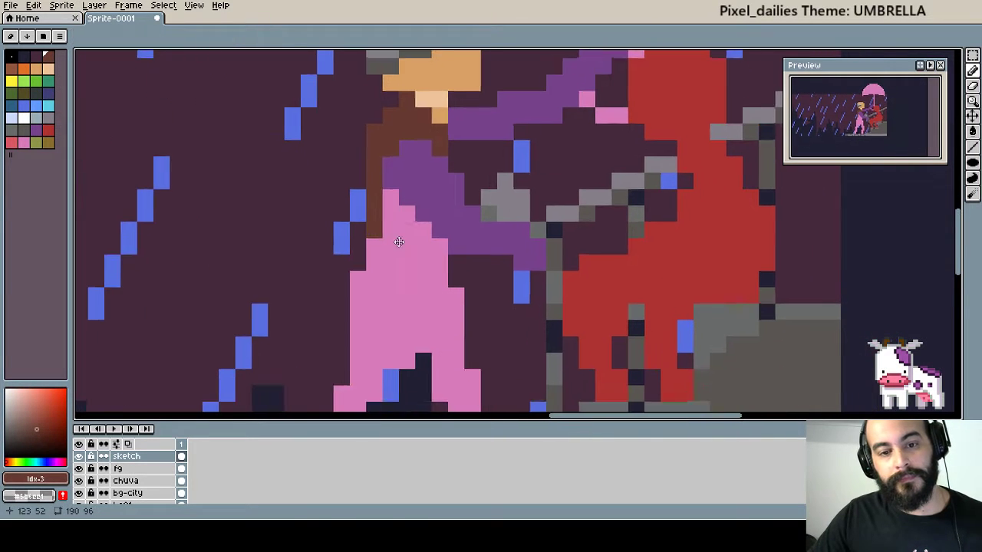
pyautogui.moveTo(390, 195)
pyautogui.mouseDown()
pyautogui.moveTo(376, 295)
pyautogui.moveTo(428, 265)
pyautogui.mouseUp()
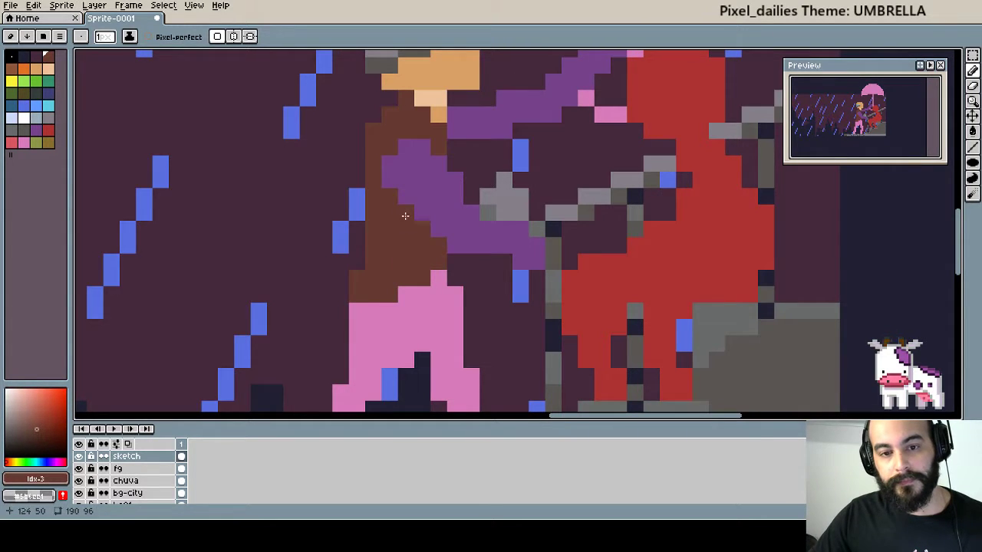
pyautogui.scroll(2, 423, 233)
pyautogui.hscroll(3, 423, 232)
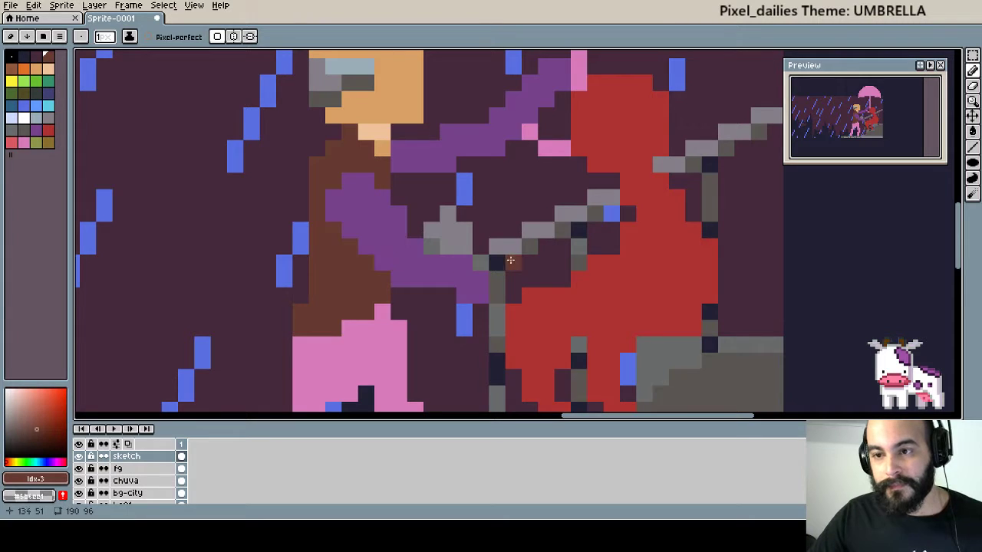
pyautogui.hotkey('ctrl', 'z')
pyautogui.scroll(1, 482, 182)
pyautogui.moveTo(309, 253); pyautogui.dragTo(334, 270)
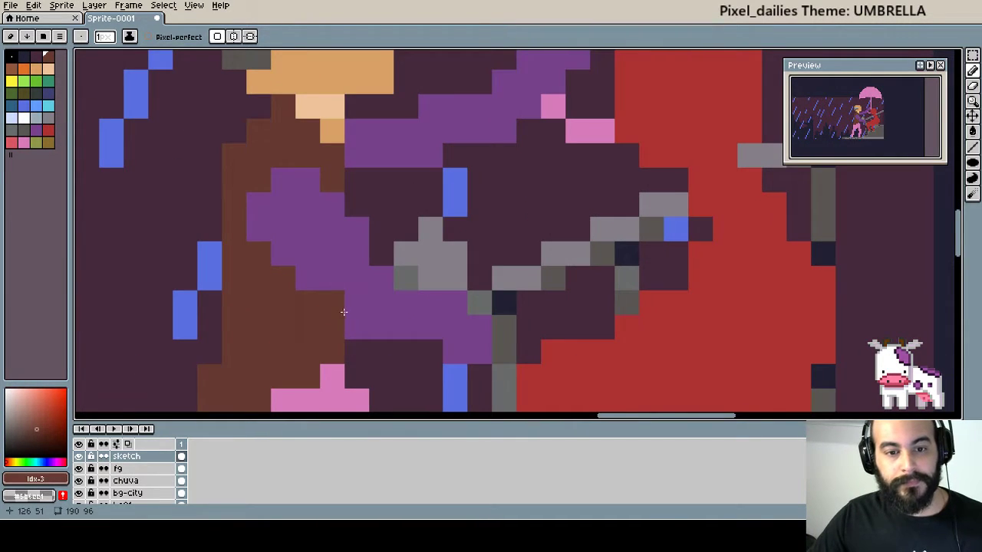
# Paint a lighter brown Idx-4 sleeve over the purple arm and an olive Idx-31 chest patch.
pyautogui.click(12, 69)
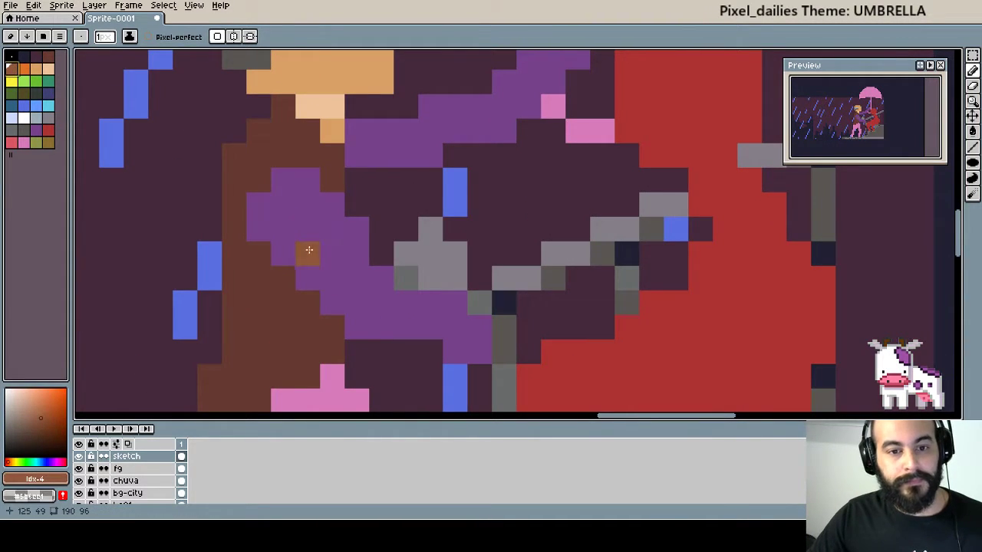
pyautogui.moveTo(357, 297); pyautogui.dragTo(344, 255)
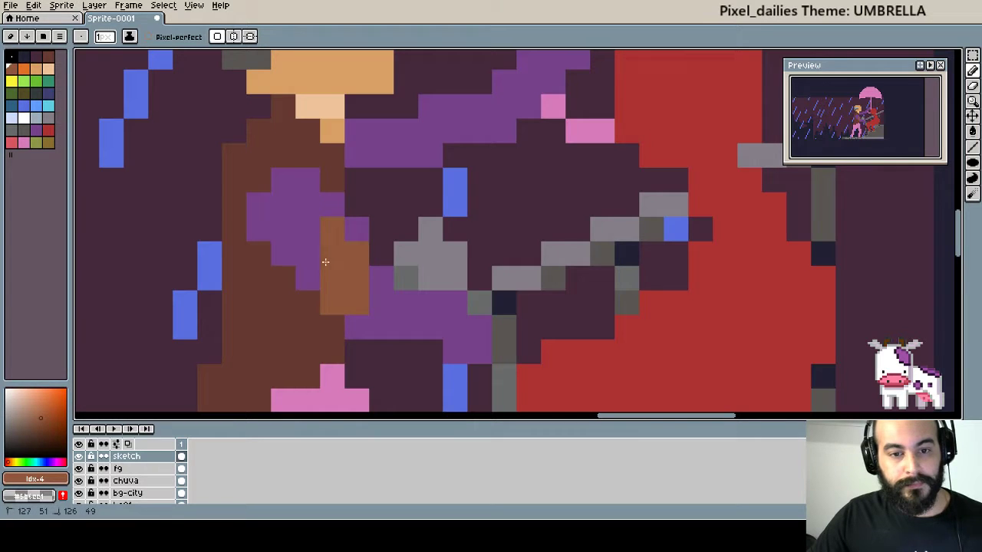
pyautogui.hotkey('ctrl', 'z')
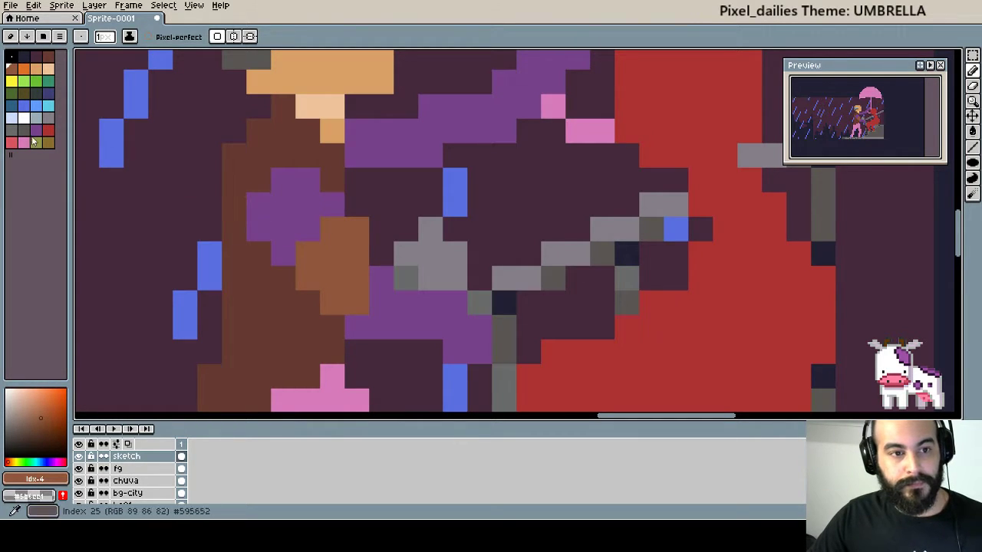
pyautogui.click(47, 142)
pyautogui.moveTo(283, 253)
pyautogui.mouseDown()
pyautogui.moveTo(289, 227)
pyautogui.moveTo(263, 206)
pyautogui.moveTo(329, 204)
pyautogui.mouseUp()
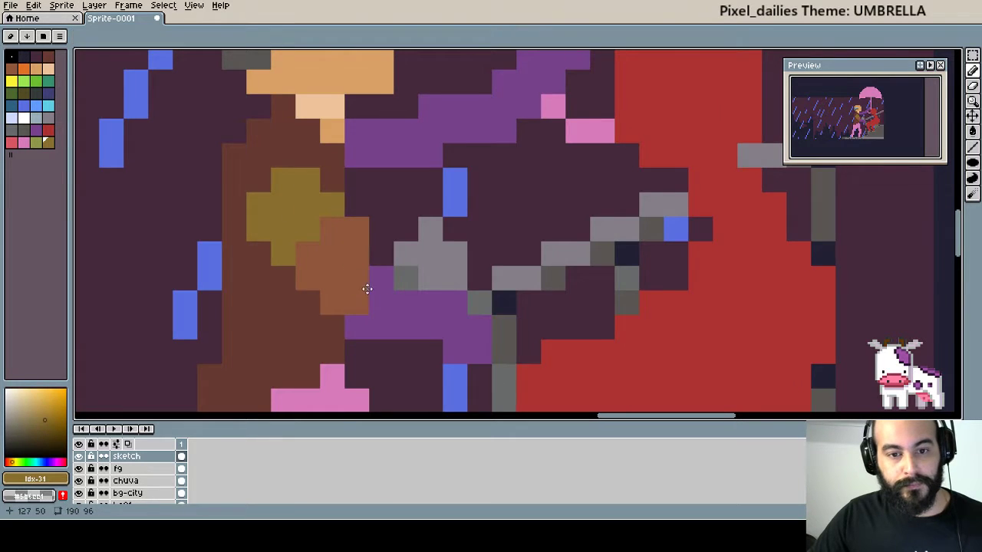
# Paint the sleeve light brown with olive shading, covering the leftover purple pixels.
pyautogui.moveTo(366, 287); pyautogui.dragTo(328, 250)
pyautogui.keyDown('alt'); pyautogui.click(311, 241); pyautogui.keyUp('alt')
pyautogui.press('x')
pyautogui.moveTo(320, 289)
pyautogui.mouseDown()
pyautogui.moveTo(347, 289)
pyautogui.moveTo(344, 247)
pyautogui.moveTo(381, 273)
pyautogui.mouseUp()
pyautogui.keyDown('alt'); pyautogui.click(309, 225); pyautogui.keyUp('alt')
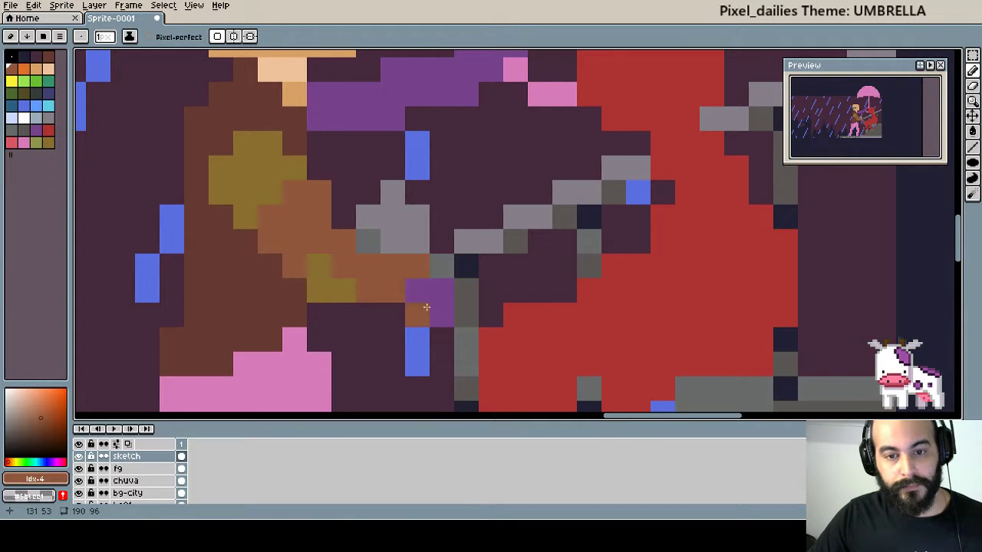
pyautogui.moveTo(440, 297); pyautogui.dragTo(418, 315)
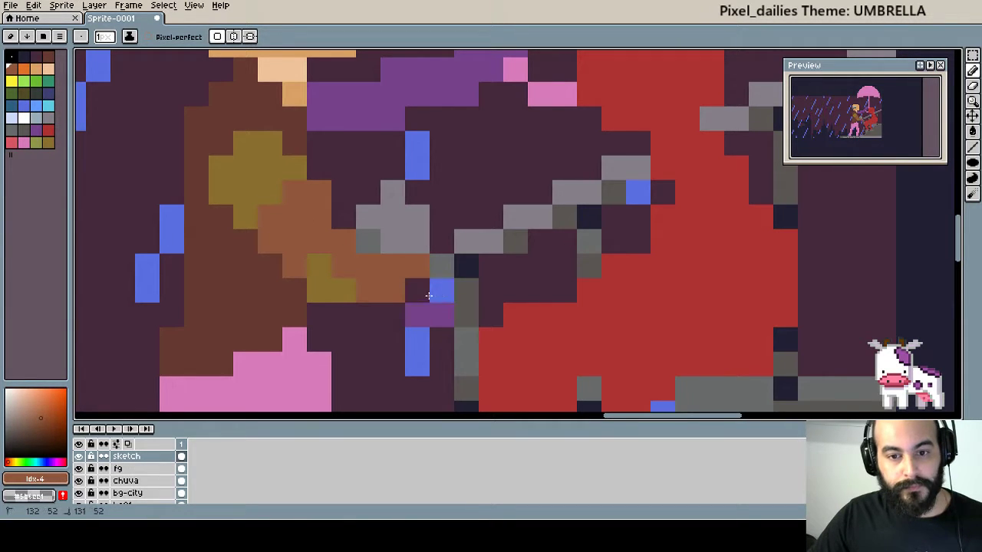
# Paint a light-orange hand at the sleeve end and add a lighter brown coat pixel.
pyautogui.click(36, 67)
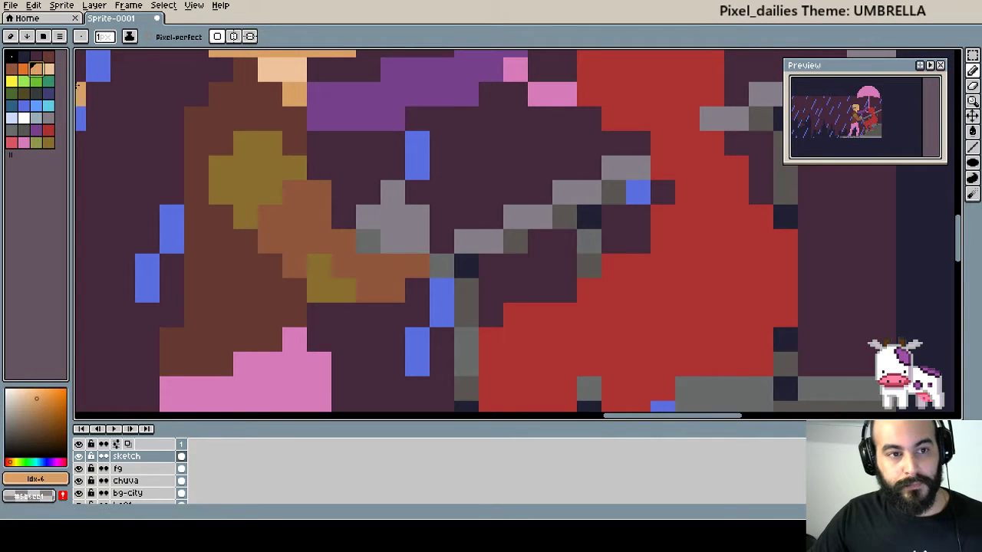
pyautogui.moveTo(417, 266); pyautogui.dragTo(436, 255)
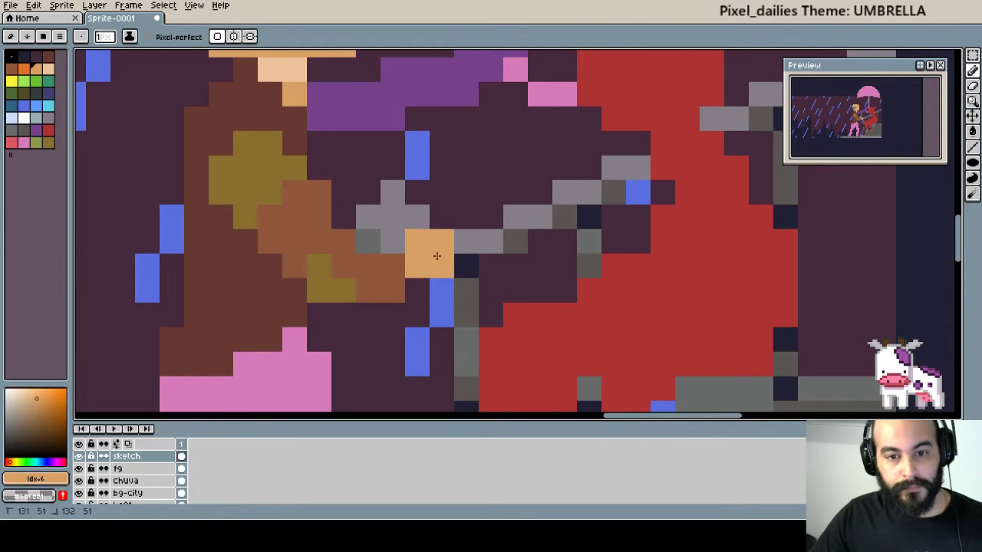
pyautogui.keyDown('alt'); pyautogui.click(388, 287); pyautogui.keyUp('alt')
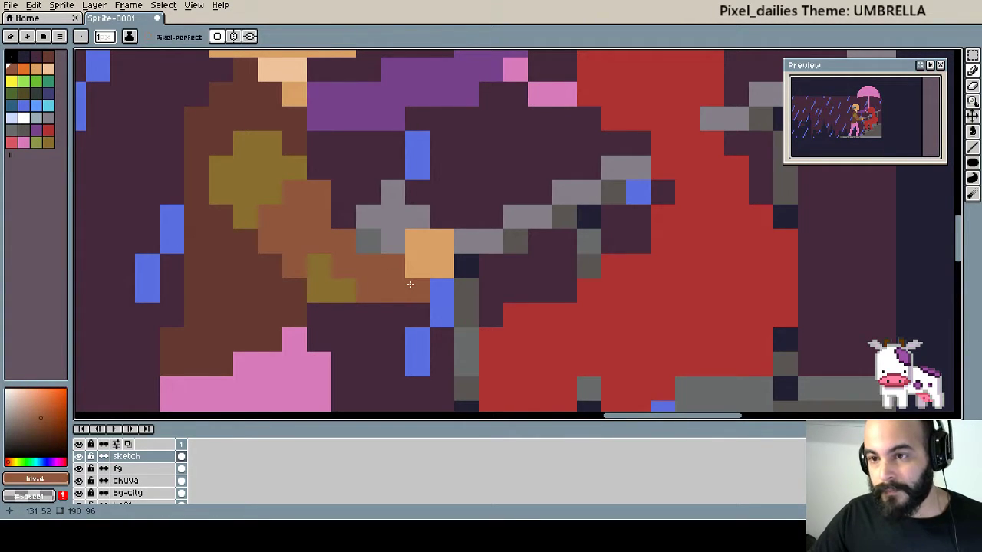
pyautogui.click(248, 289)
# Marquee-select the hand and nudge it one pixel up-right.
pyautogui.scroll(-2, 248, 289)
pyautogui.scroll(-1, 351, 311)
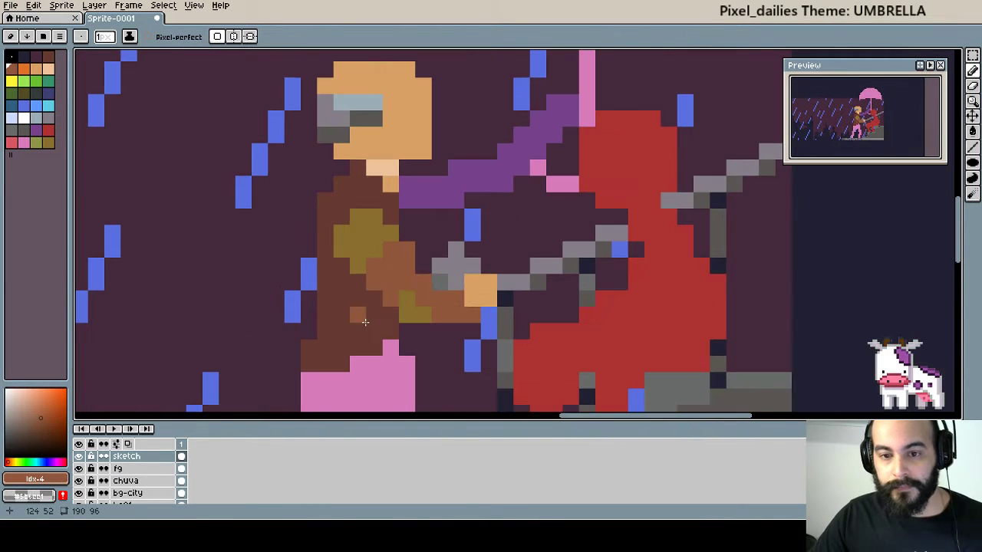
pyautogui.moveTo(510, 359); pyautogui.dragTo(556, 373)
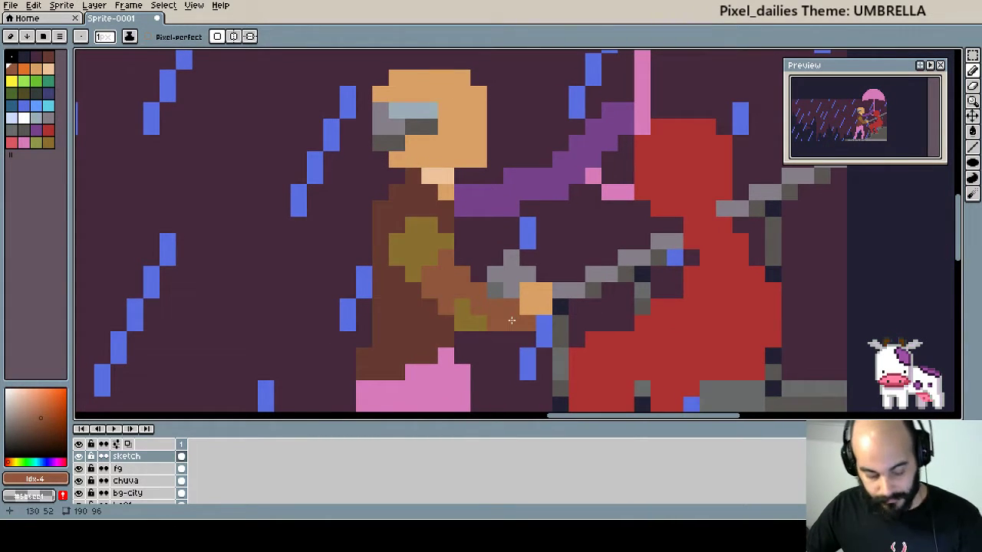
pyautogui.press('m')
pyautogui.moveTo(568, 281)
pyautogui.mouseDown()
pyautogui.moveTo(502, 332)
pyautogui.moveTo(527, 314)
pyautogui.mouseUp()
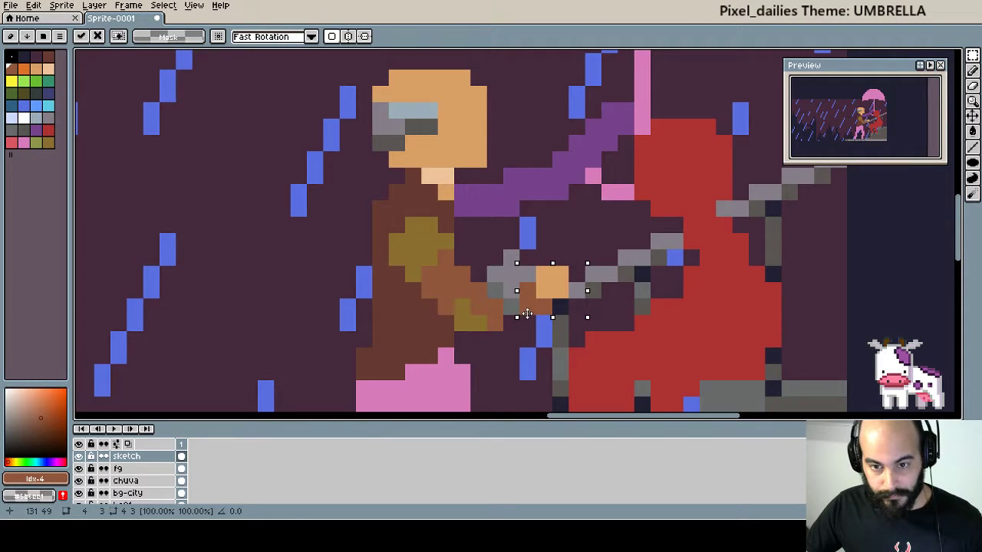
# Try brown pixels in several spots beside the arm, undoing each attempt.
pyautogui.press('b')
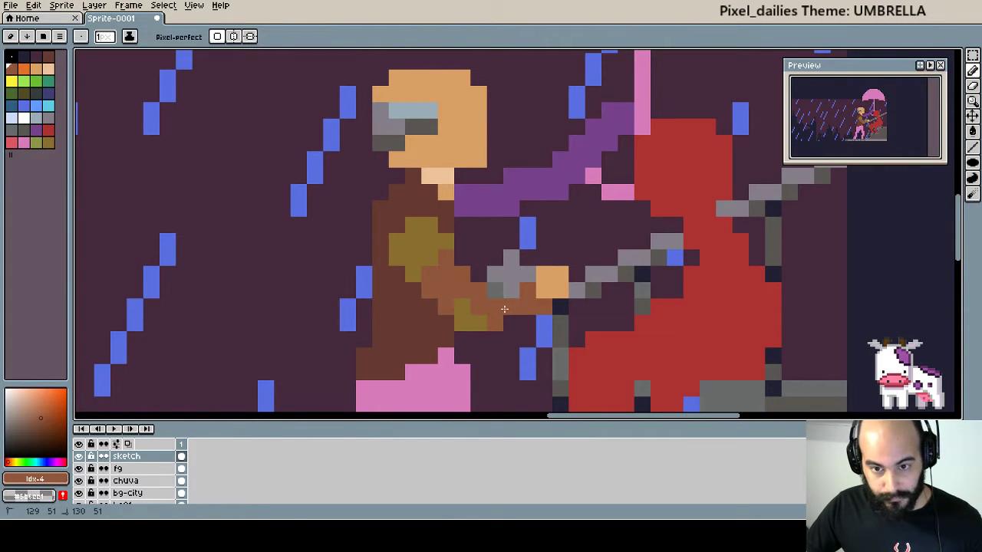
pyautogui.scroll(1, 534, 320)
pyautogui.click(550, 341)
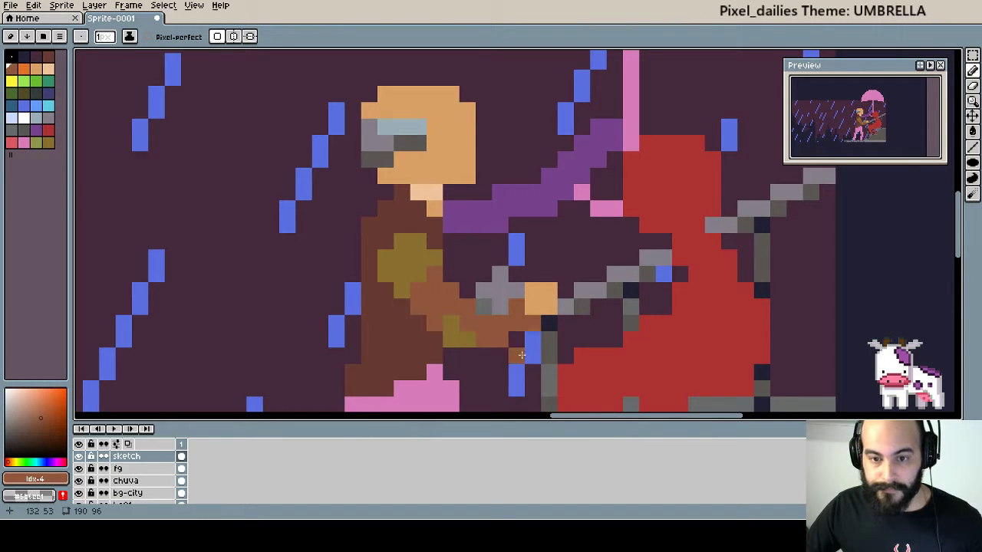
pyautogui.hotkey('ctrl', 'z')
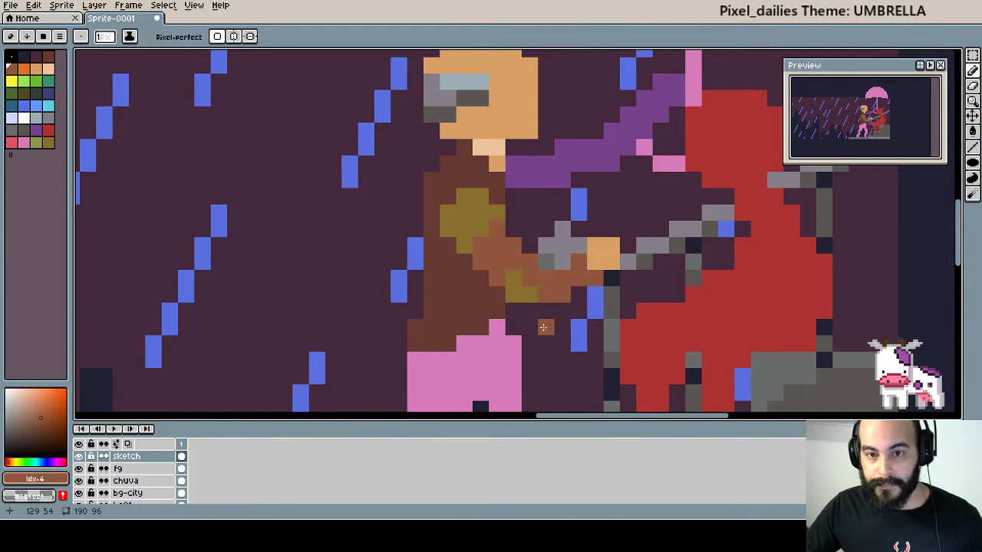
pyautogui.scroll(-3, 543, 327)
pyautogui.scroll(2, 561, 278)
pyautogui.scroll(1, 562, 279)
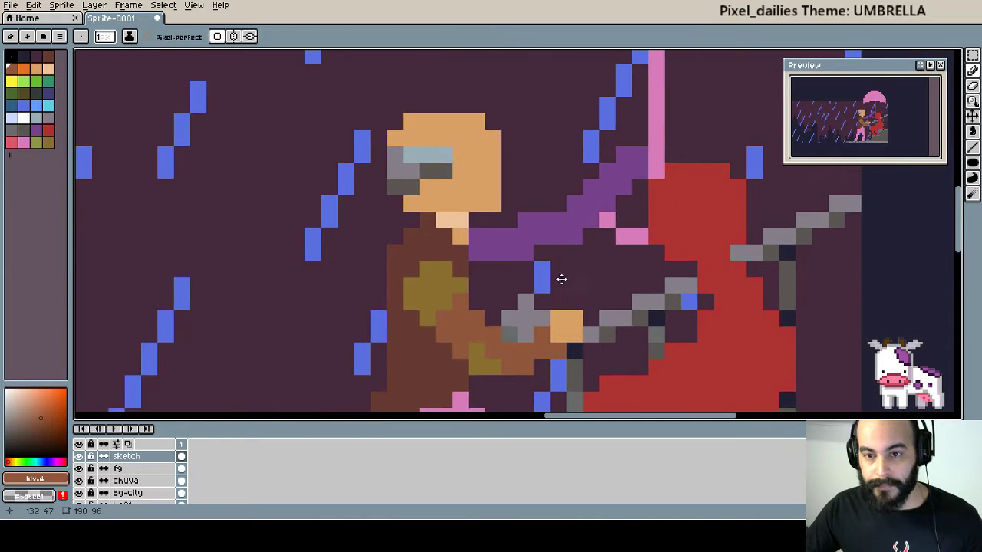
pyautogui.click(561, 280)
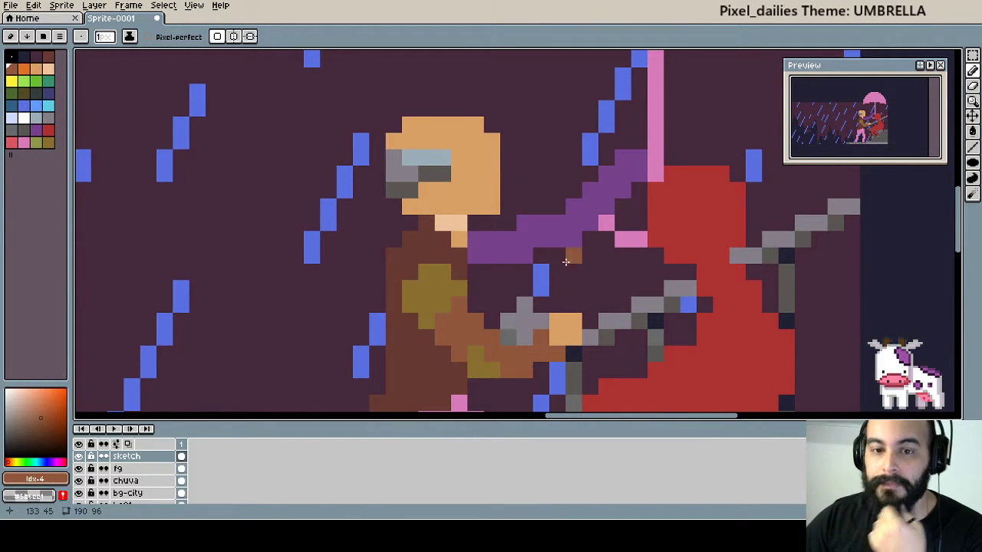
pyautogui.hotkey('ctrl', 'z')
pyautogui.click(485, 270)
pyautogui.hotkey('ctrl', 'z')
# Paint a dark brown shoulder over the purple band.
pyautogui.keyDown('alt'); pyautogui.click(460, 252); pyautogui.keyUp('alt')
pyautogui.click(495, 258)
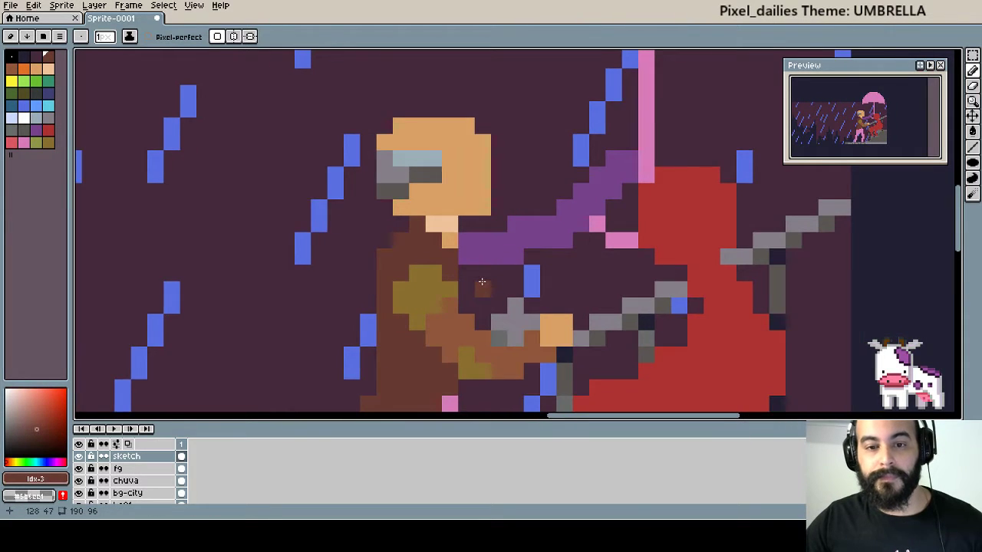
pyautogui.scroll(2, 482, 282)
pyautogui.hotkey('ctrl', 'z')
pyautogui.click(457, 219)
pyautogui.moveTo(457, 223); pyautogui.dragTo(496, 225)
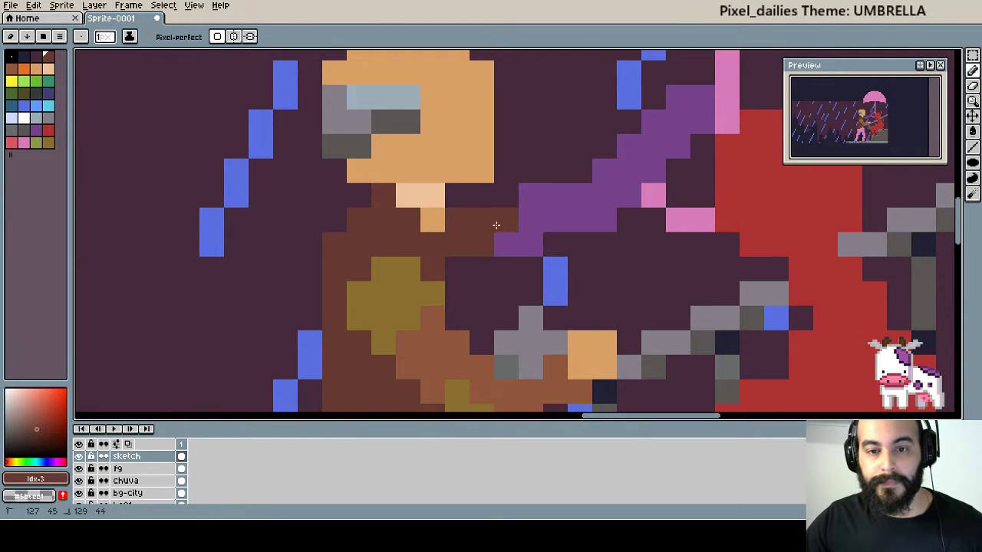
# Add medium brown along the upper arm with olive accents.
pyautogui.keyDown('alt'); pyautogui.click(460, 330); pyautogui.keyUp('alt')
pyautogui.moveTo(431, 244)
pyautogui.mouseDown()
pyautogui.moveTo(431, 261)
pyautogui.moveTo(409, 227)
pyautogui.mouseUp()
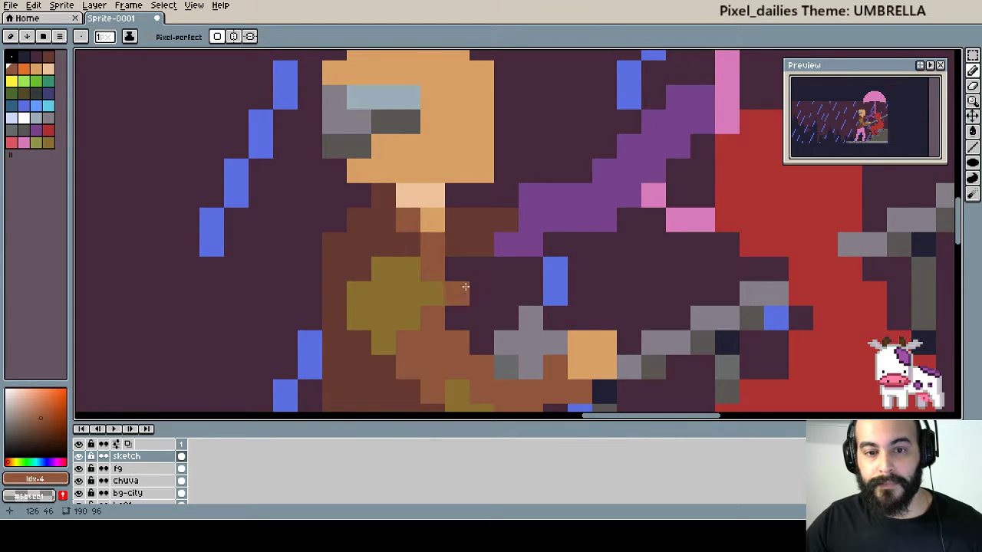
pyautogui.scroll(-2, 528, 234)
pyautogui.scroll(2, 481, 251)
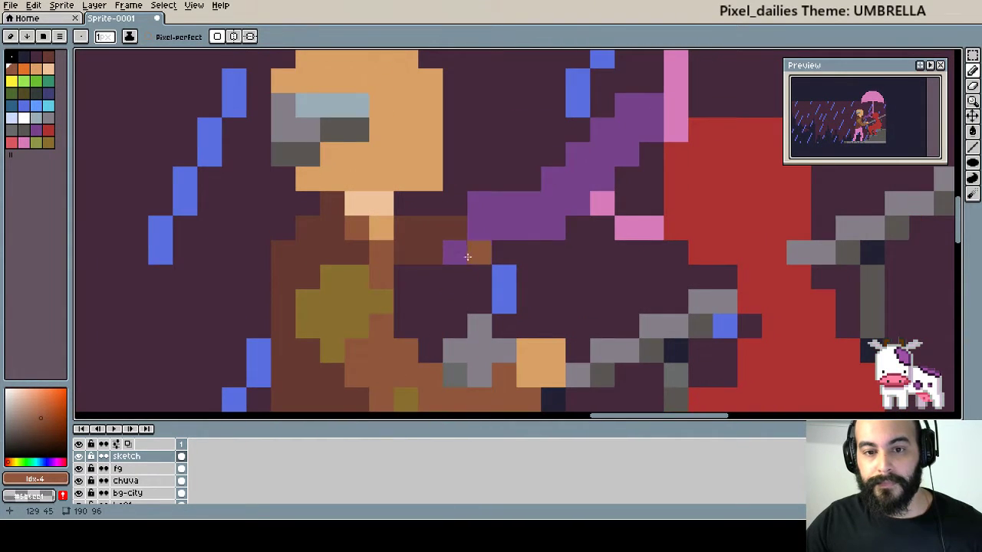
pyautogui.moveTo(479, 204); pyautogui.dragTo(524, 200)
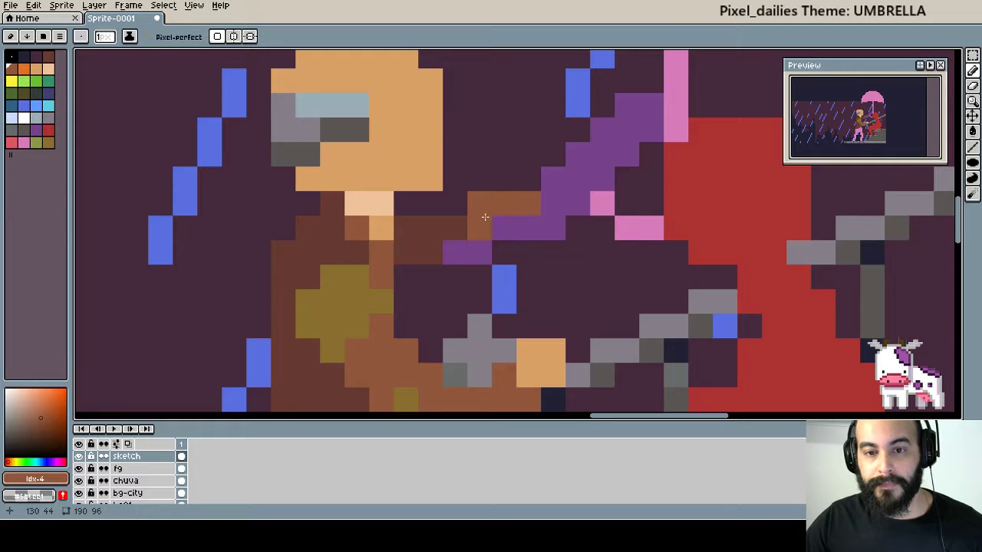
pyautogui.keyDown('alt'); pyautogui.click(458, 224); pyautogui.keyUp('alt')
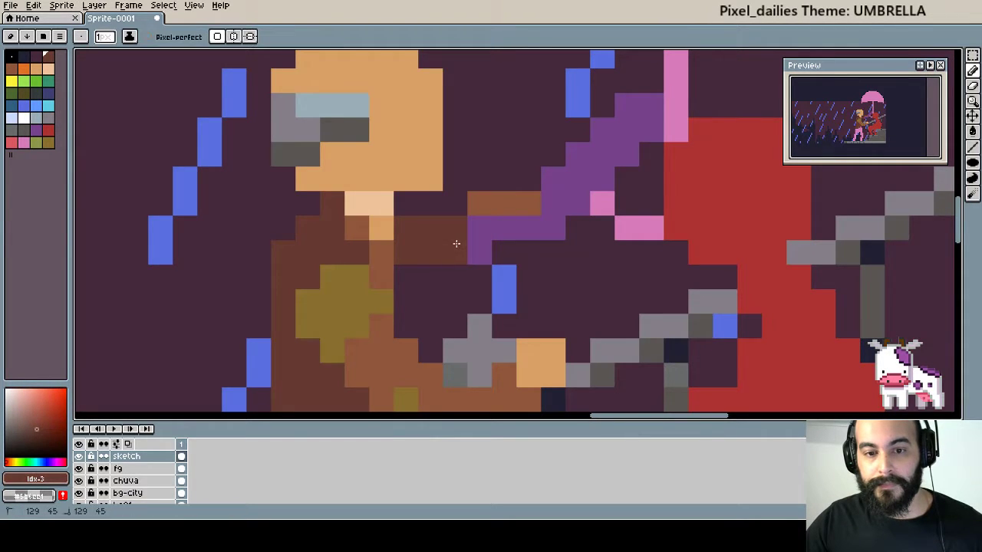
pyautogui.keyDown('alt'); pyautogui.click(361, 299); pyautogui.keyUp('alt')
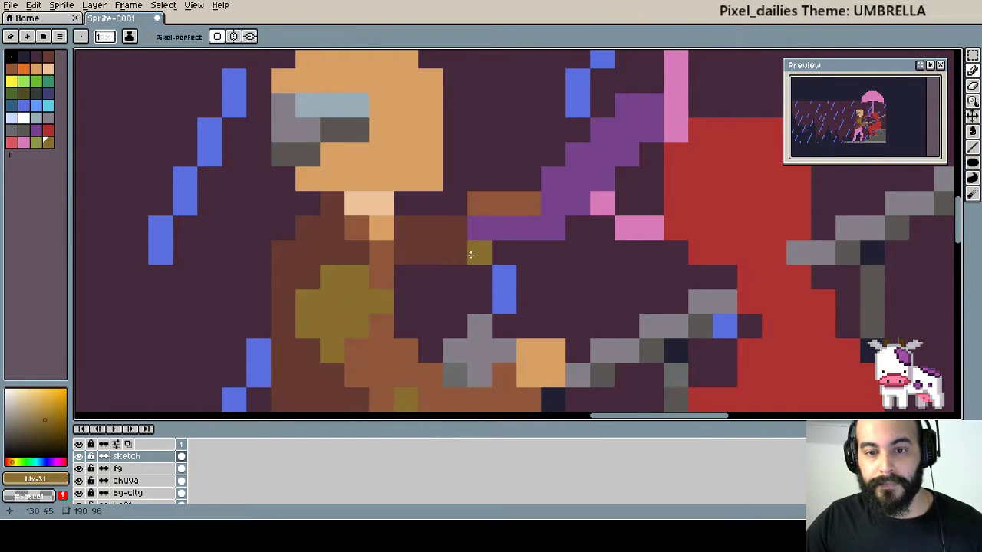
pyautogui.moveTo(470, 255); pyautogui.dragTo(460, 251)
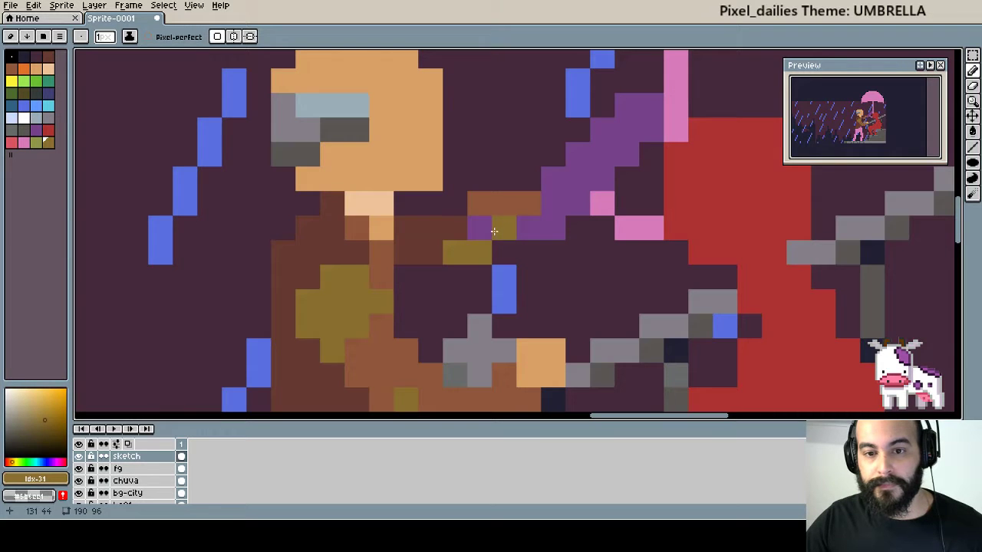
# Paint the reaching arm dark brown over the purple, ending in a tan hand at the handle.
pyautogui.moveTo(457, 224); pyautogui.dragTo(440, 268)
pyautogui.keyDown('alt'); pyautogui.click(441, 269); pyautogui.keyUp('alt')
pyautogui.click(512, 273)
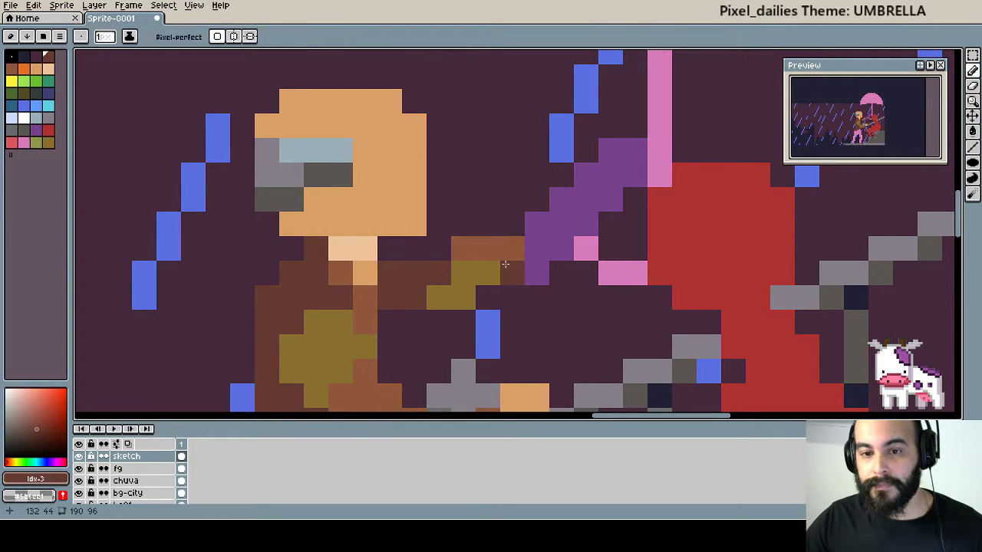
pyautogui.moveTo(537, 273)
pyautogui.mouseDown()
pyautogui.moveTo(533, 260)
pyautogui.moveTo(570, 202)
pyautogui.mouseUp()
pyautogui.keyDown('alt'); pyautogui.click(386, 189); pyautogui.keyUp('alt')
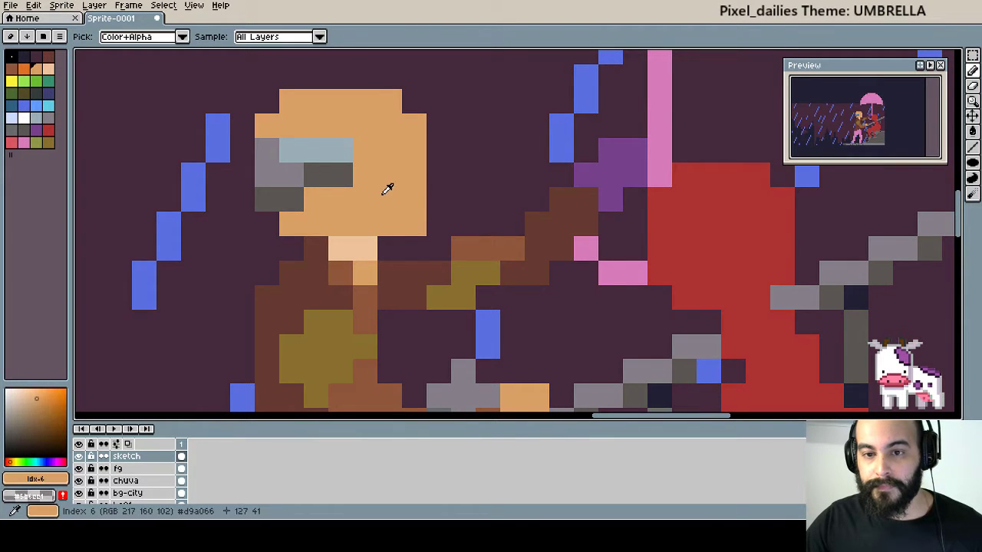
pyautogui.click(628, 164)
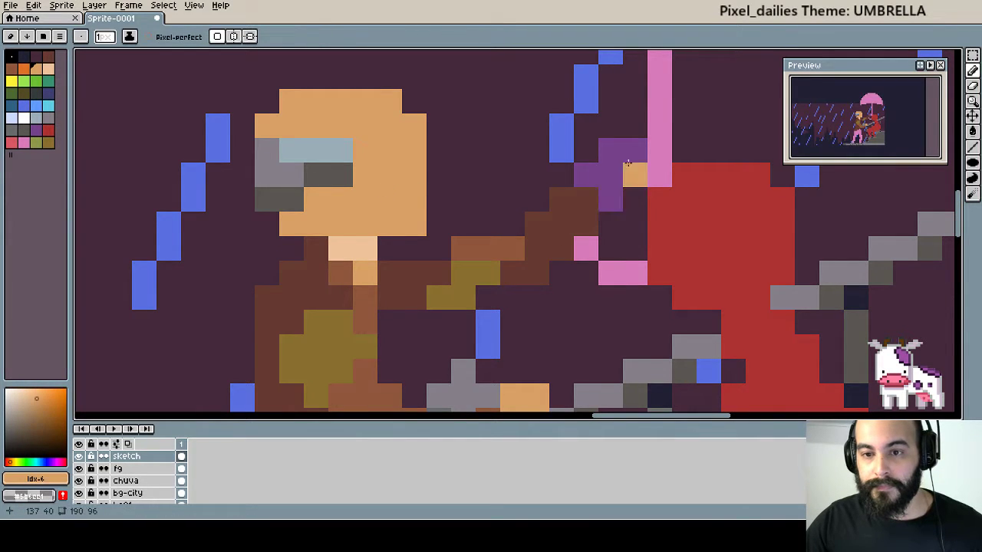
pyautogui.keyDown('alt'); pyautogui.click(591, 198); pyautogui.keyUp('alt')
pyautogui.click(586, 175)
pyautogui.click(609, 197)
# Add olive sleeve pixels and extend the arm's dark brown diagonal.
pyautogui.keyDown('alt'); pyautogui.click(491, 269); pyautogui.keyUp('alt')
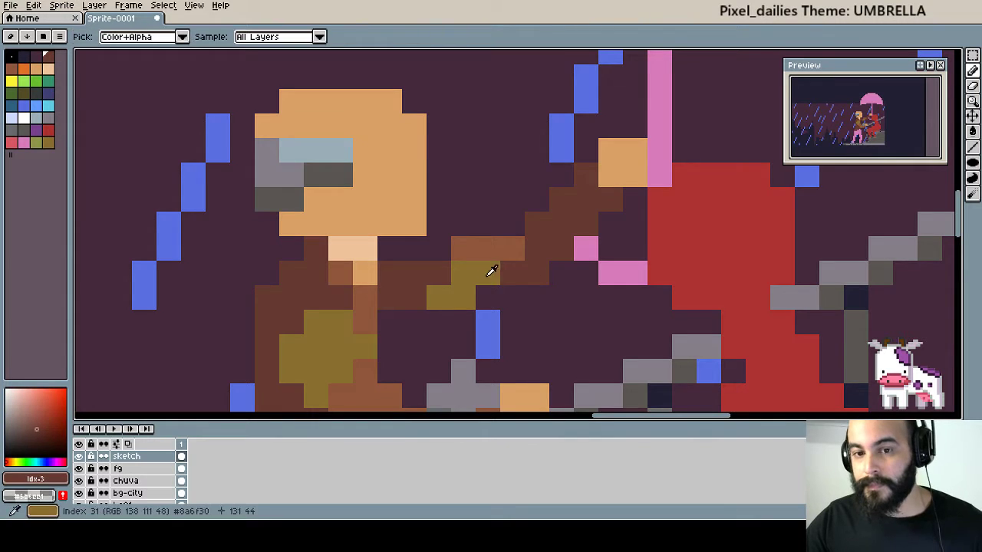
pyautogui.moveTo(390, 273); pyautogui.dragTo(384, 292)
pyautogui.moveTo(554, 285)
pyautogui.mouseDown()
pyautogui.moveTo(526, 308)
pyautogui.moveTo(549, 316)
pyautogui.moveTo(484, 326)
pyautogui.mouseUp()
pyautogui.click(543, 289)
pyautogui.hotkey('ctrl', 'z')
pyautogui.keyDown('alt'); pyautogui.click(511, 307); pyautogui.keyUp('alt')
pyautogui.click(501, 322)
pyautogui.click(538, 306)
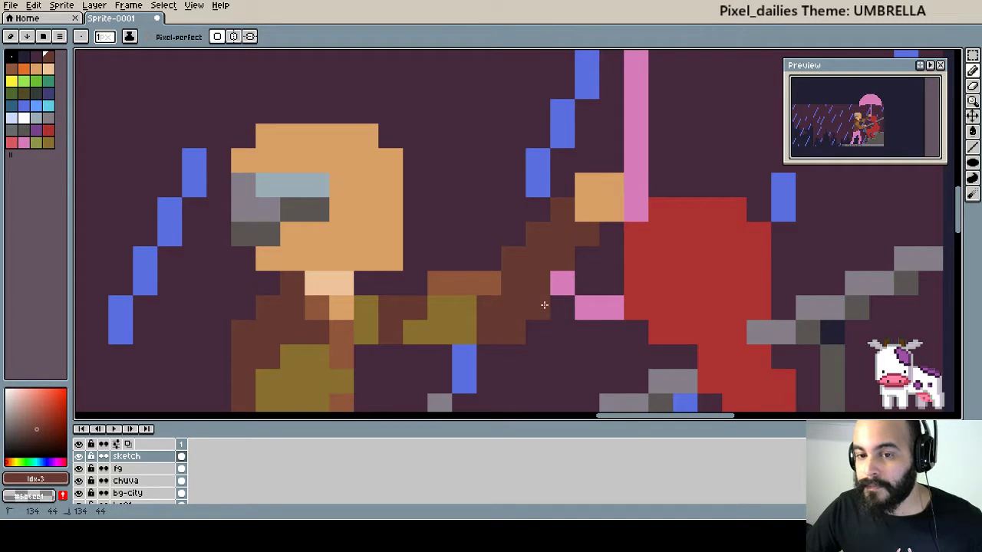
pyautogui.click(562, 284)
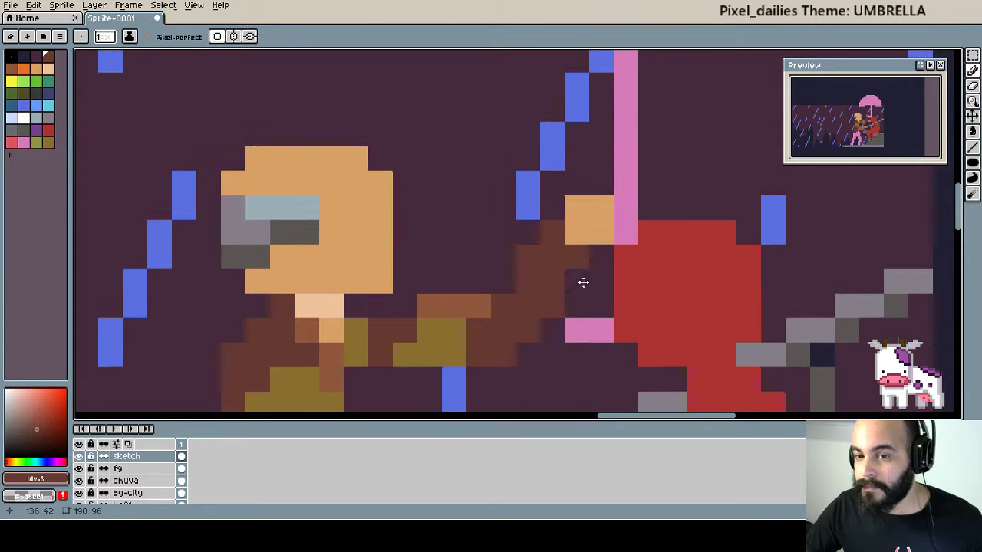
pyautogui.moveTo(510, 259); pyautogui.dragTo(490, 292)
pyautogui.click(566, 287)
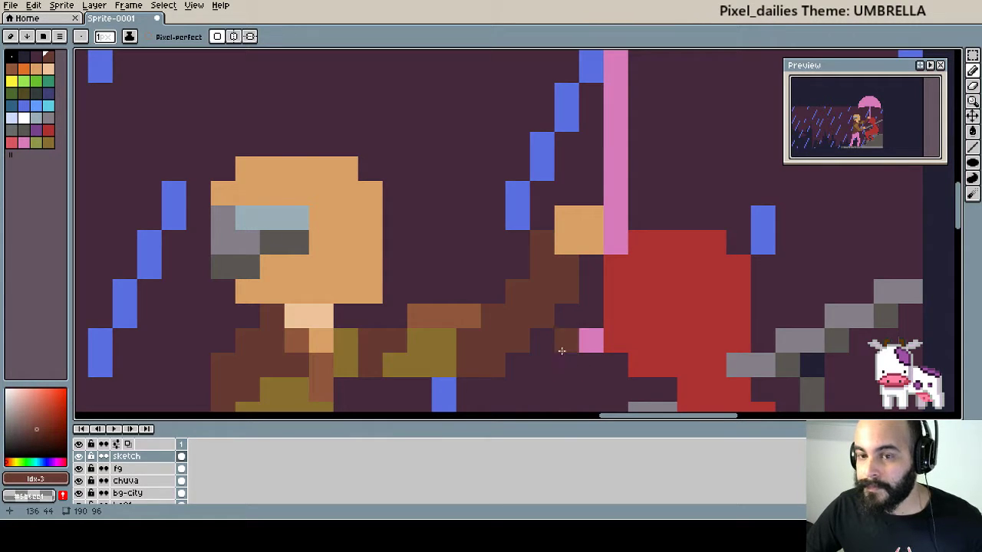
# Add mid and light brown highlights along the forearm.
pyautogui.hscroll(-1, 537, 341)
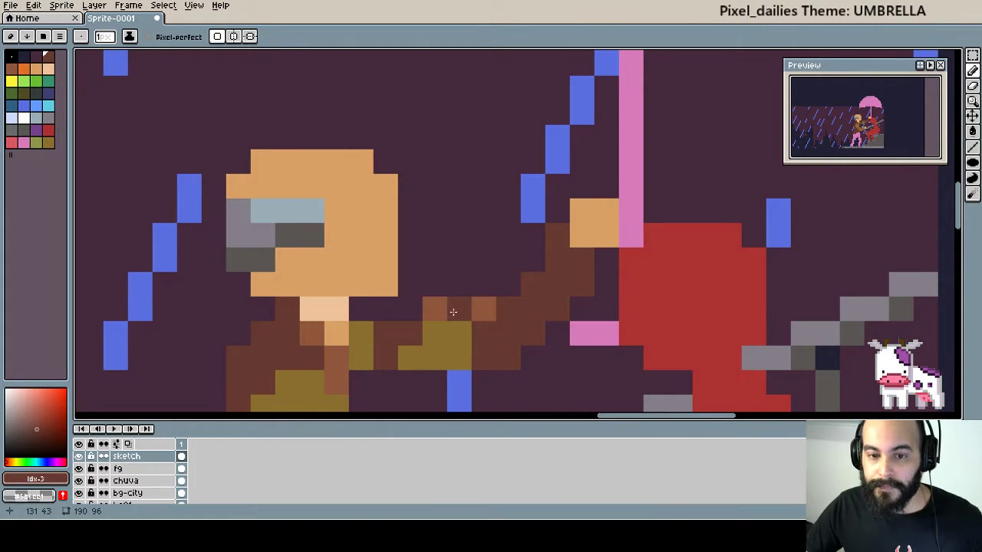
pyautogui.moveTo(441, 311); pyautogui.dragTo(476, 310)
pyautogui.press('alt')
pyautogui.click(374, 287)
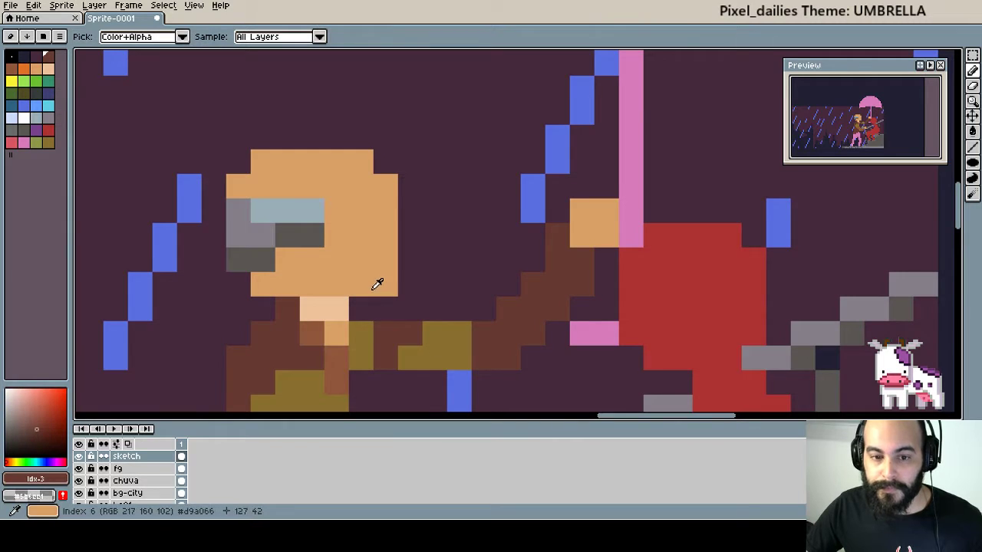
pyautogui.click(336, 326)
pyautogui.click(483, 308)
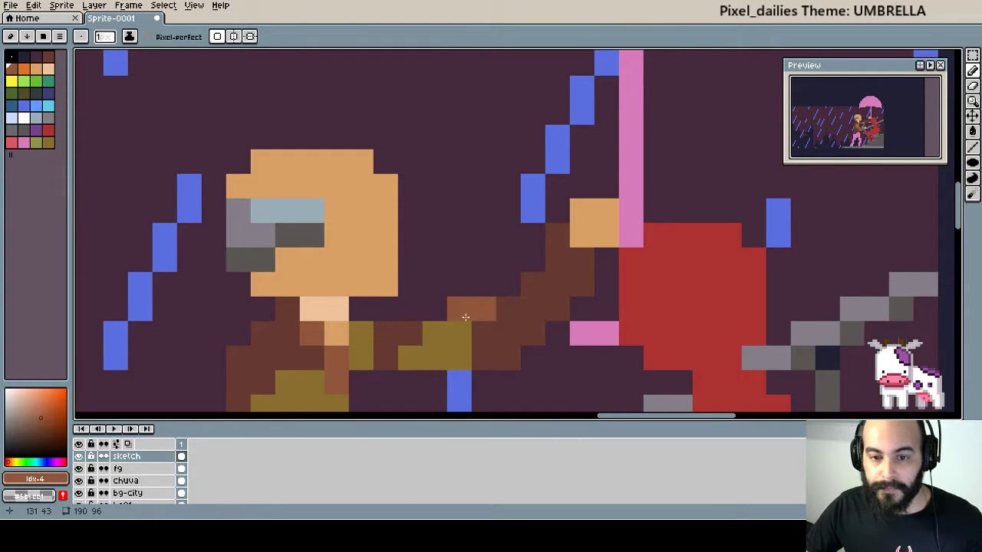
pyautogui.click(524, 290)
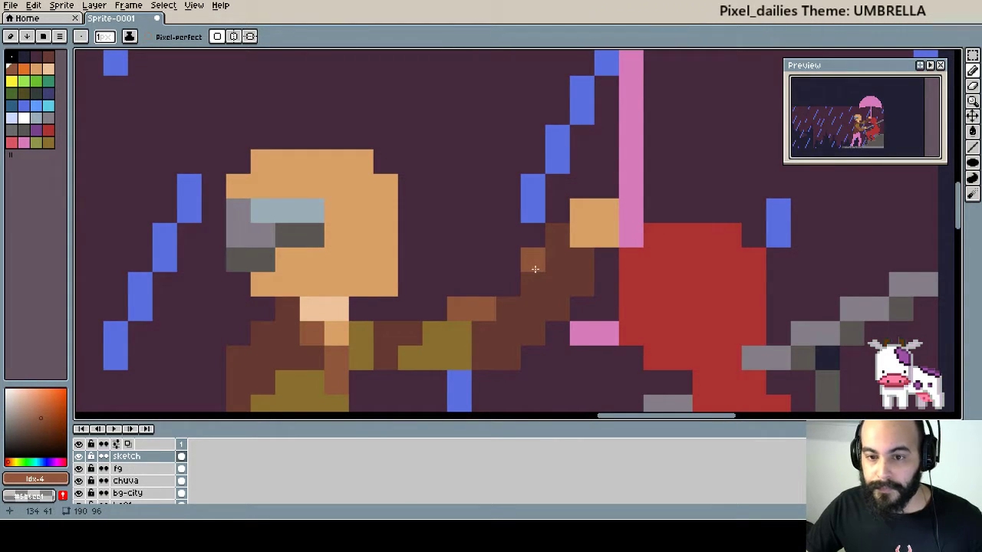
pyautogui.click(535, 269)
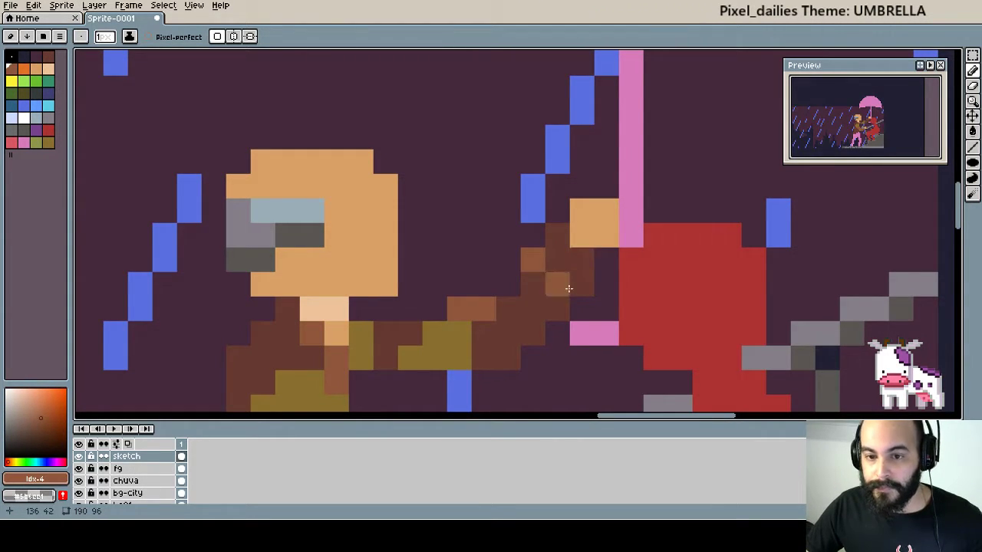
pyautogui.click(513, 292)
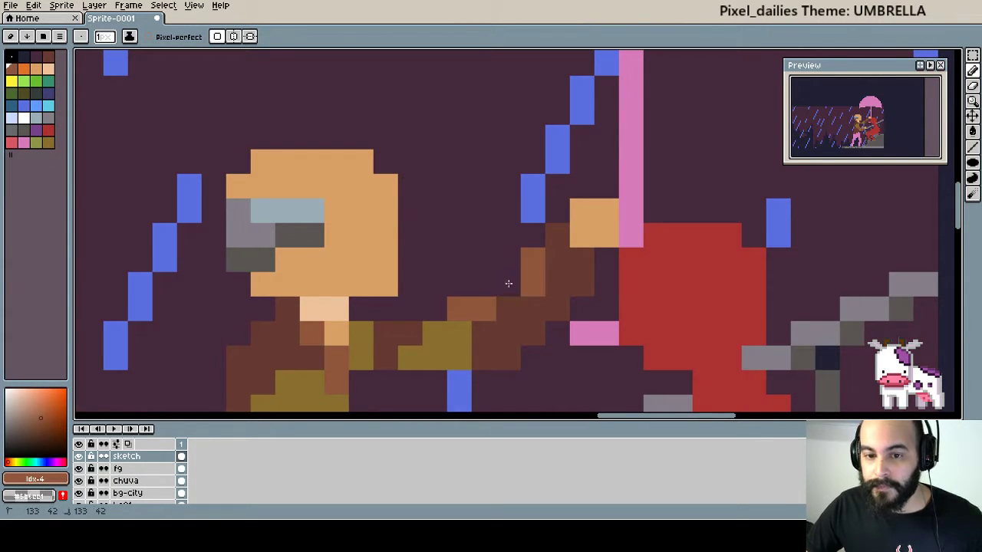
# Refine the olive sleeve pixels among the dark brown.
pyautogui.moveTo(541, 331); pyautogui.dragTo(557, 322)
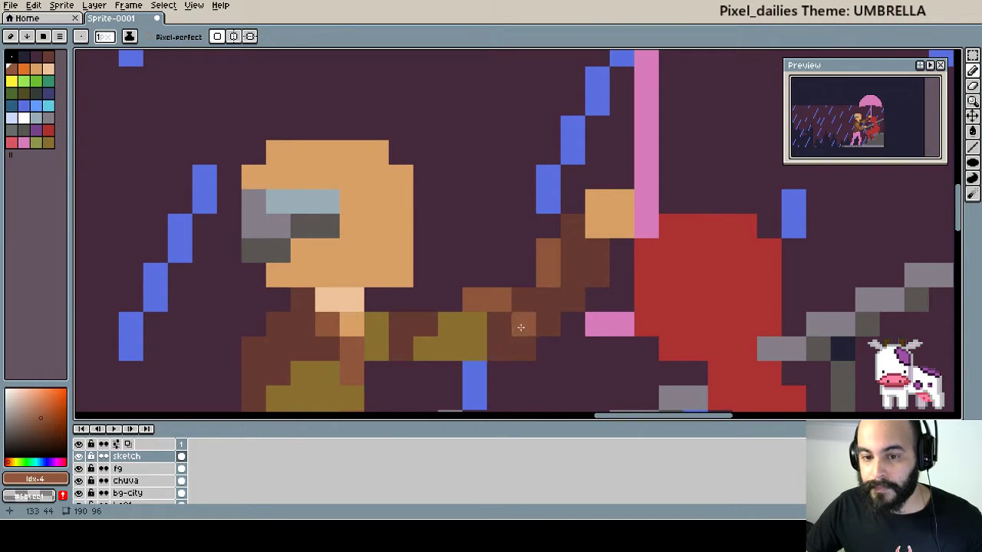
pyautogui.keyDown('alt'); pyautogui.click(464, 337); pyautogui.keyUp('alt')
pyautogui.click(519, 329)
pyautogui.moveTo(519, 334); pyautogui.dragTo(502, 348)
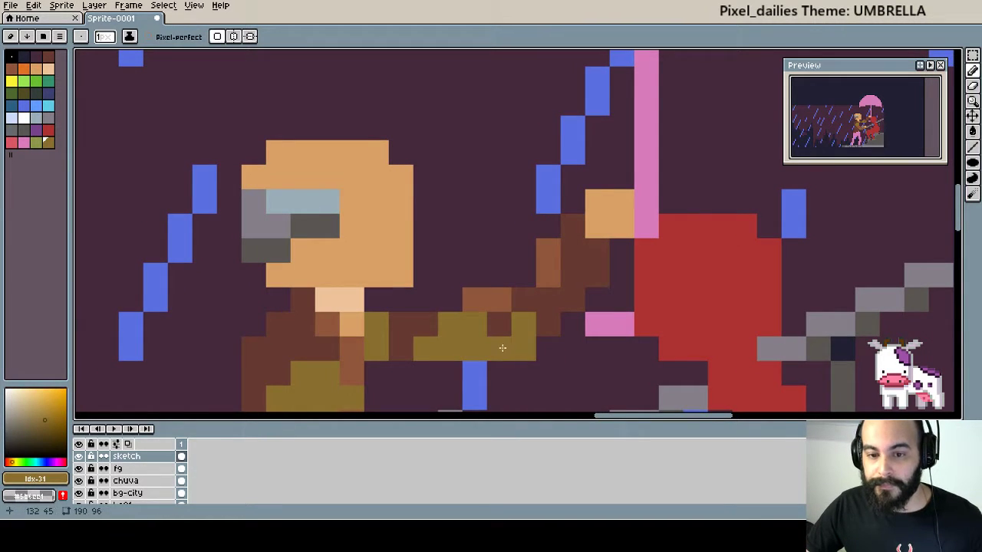
pyautogui.keyDown('alt'); pyautogui.click(426, 326); pyautogui.keyUp('alt')
pyautogui.moveTo(425, 346)
pyautogui.mouseDown()
pyautogui.moveTo(414, 340)
pyautogui.moveTo(491, 327)
pyautogui.mouseUp()
pyautogui.keyDown('alt'); pyautogui.click(513, 333); pyautogui.keyUp('alt')
pyautogui.click(498, 325)
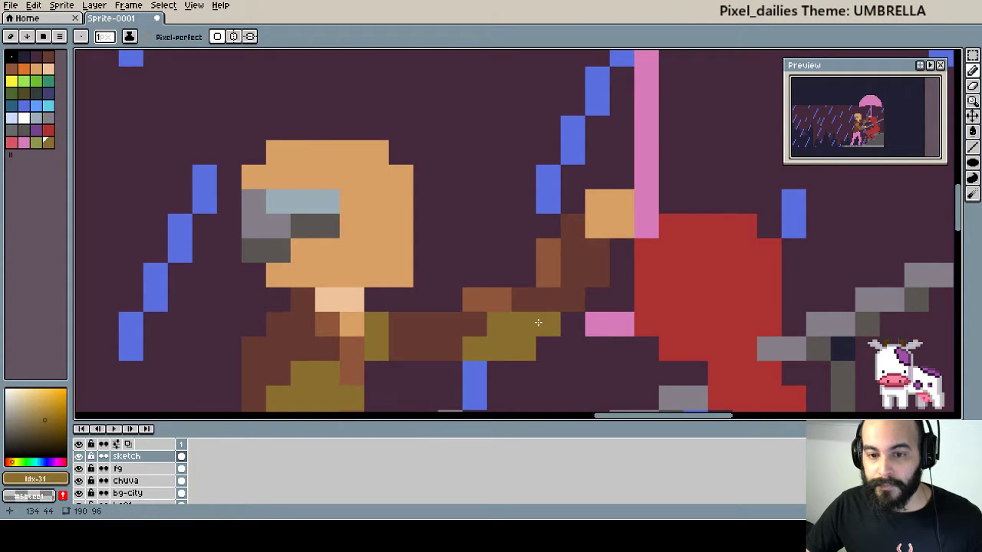
pyautogui.rightClick(544, 323)
pyautogui.click(526, 307)
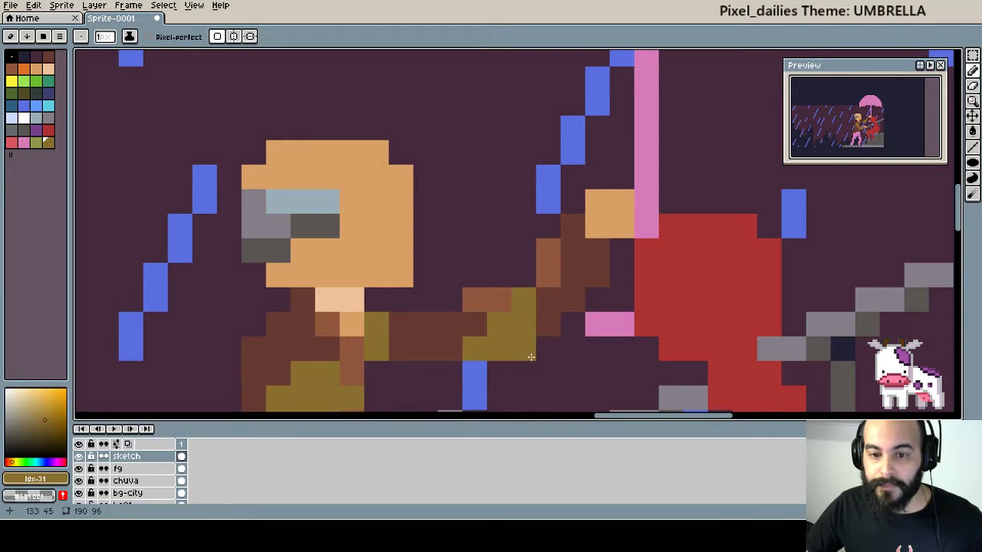
# Sample the dark brown and mid brown colours from the arm.
pyautogui.press('alt')
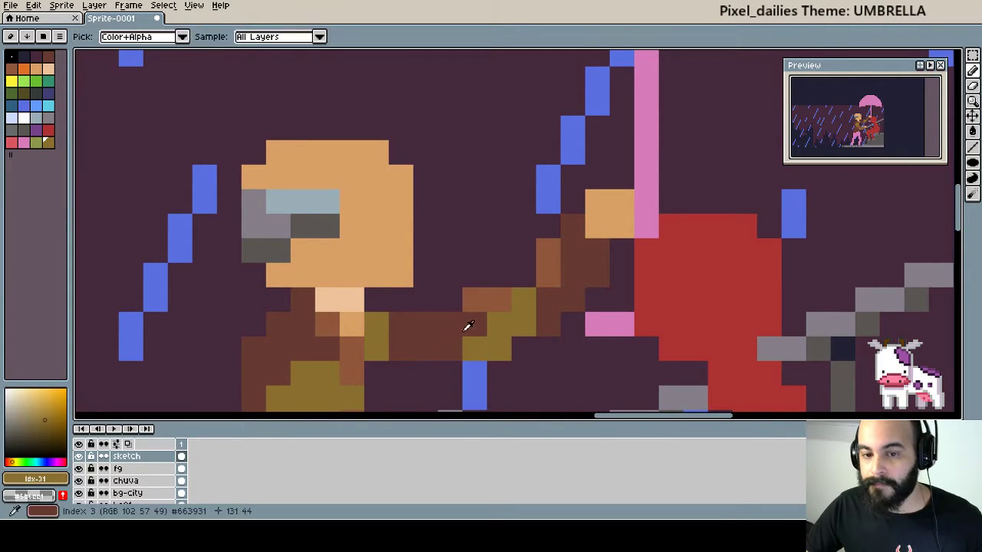
pyautogui.keyDown('alt'); pyautogui.click(468, 326); pyautogui.keyUp('alt')
pyautogui.keyDown('alt'); pyautogui.click(468, 300); pyautogui.keyUp('alt')
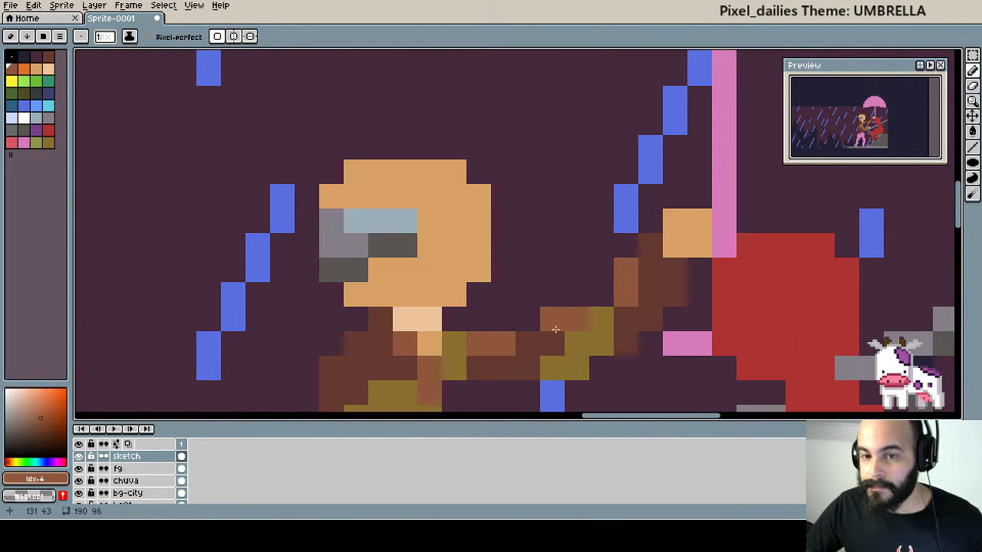
pyautogui.scroll(-2, 563, 341)
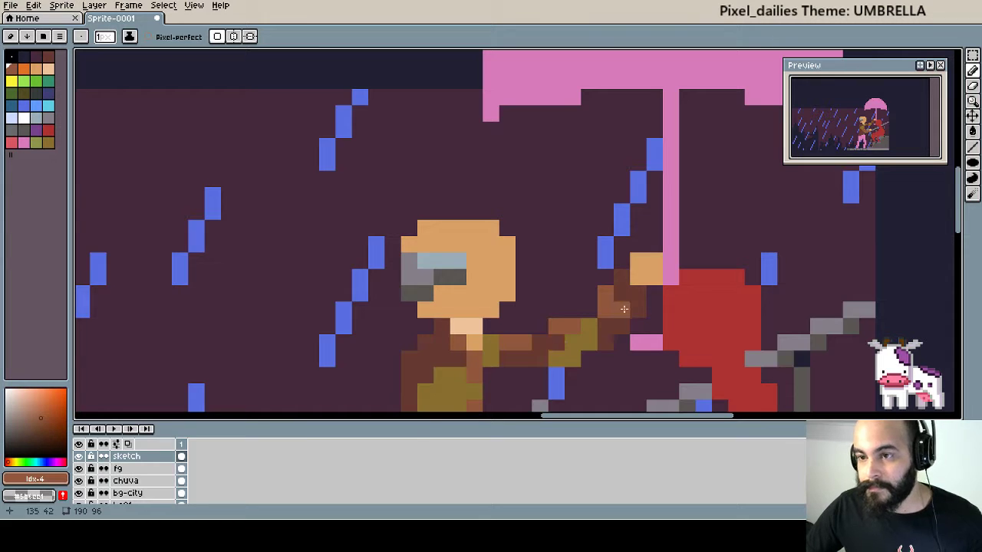
# Place a dark navy pixel on the pink legs, then try and undo a blue stroke.
pyautogui.moveTo(623, 309); pyautogui.dragTo(566, 292)
pyautogui.scroll(-1, 495, 355)
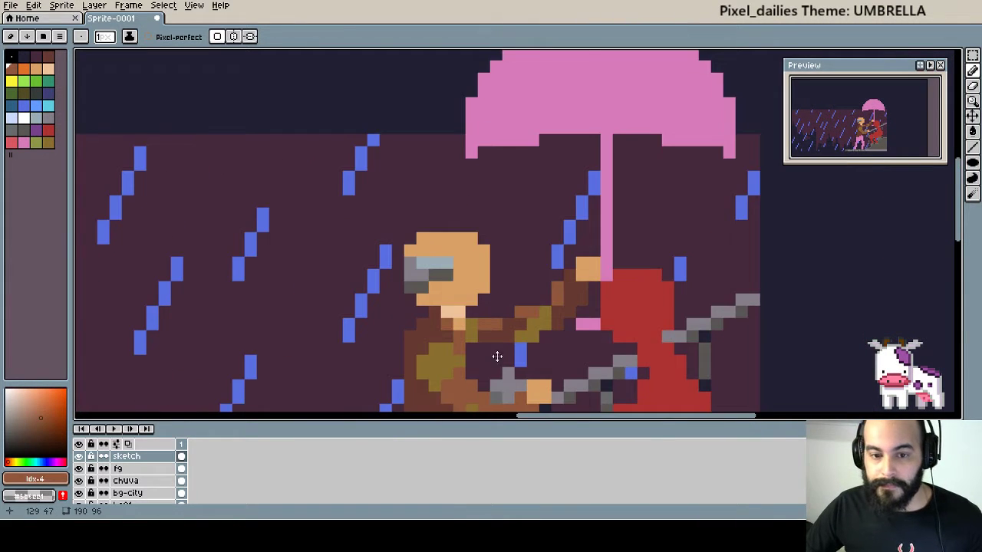
pyautogui.moveTo(495, 355); pyautogui.dragTo(530, 214)
pyautogui.scroll(-2, 530, 222)
pyautogui.scroll(2, 539, 246)
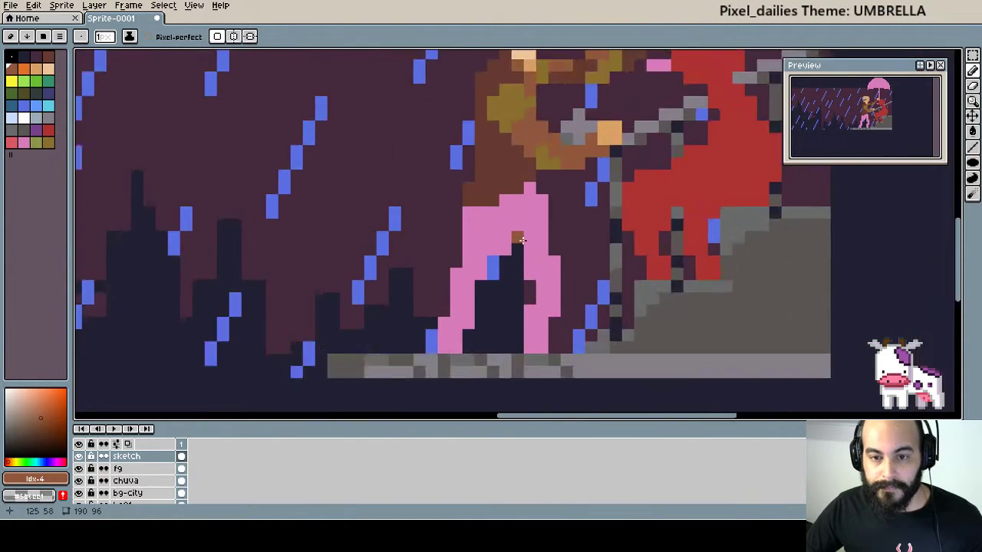
pyautogui.scroll(1, 543, 212)
pyautogui.click(49, 93)
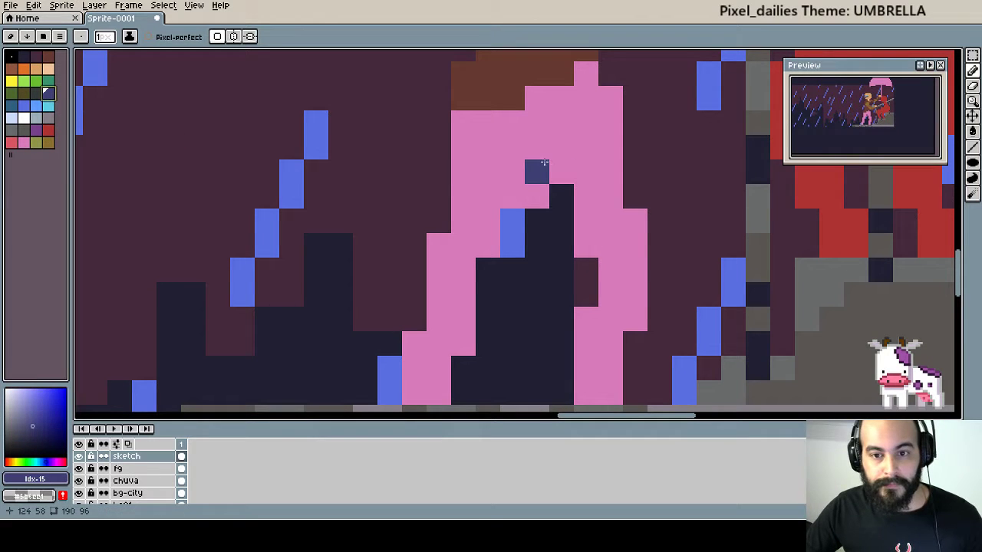
pyautogui.click(494, 166)
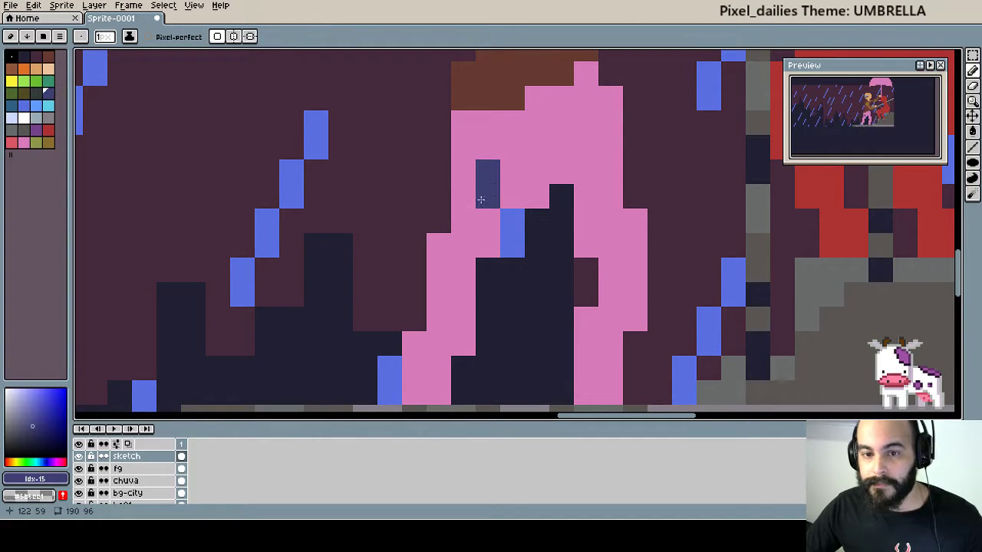
pyautogui.press(']')
pyautogui.press(']')
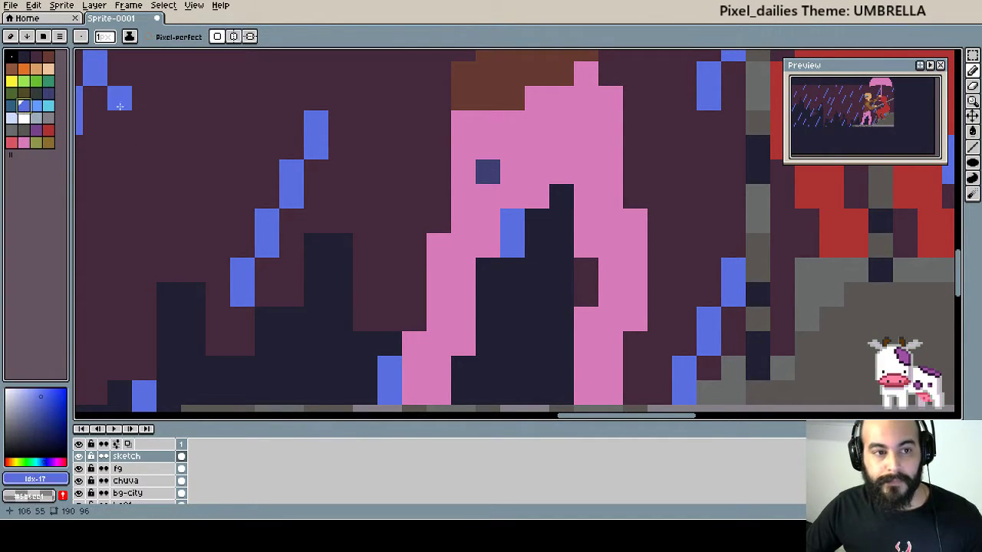
pyautogui.moveTo(463, 147); pyautogui.dragTo(463, 221)
pyautogui.hotkey('ctrl', 'z')
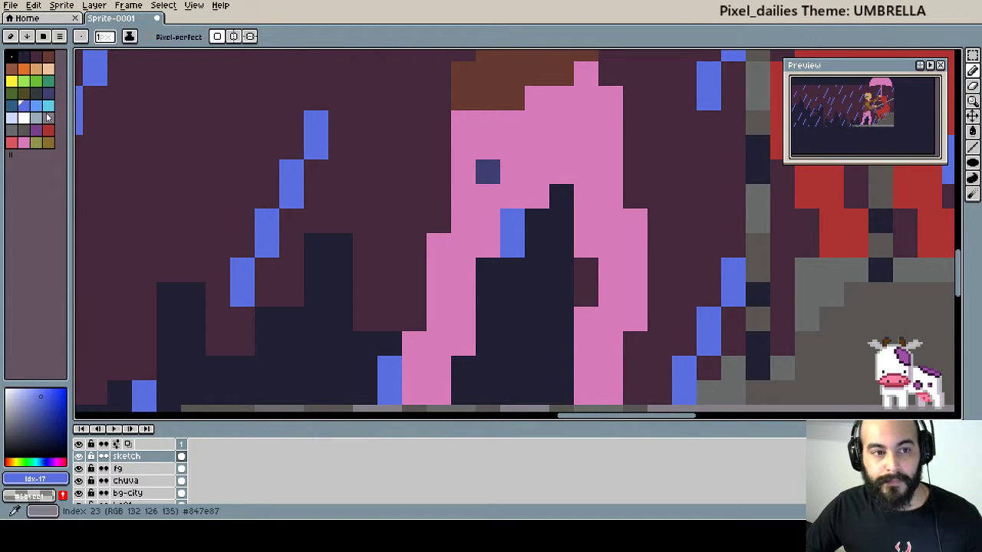
# Paint navy over the pink trousers and lower leg pixels.
pyautogui.click(48, 92)
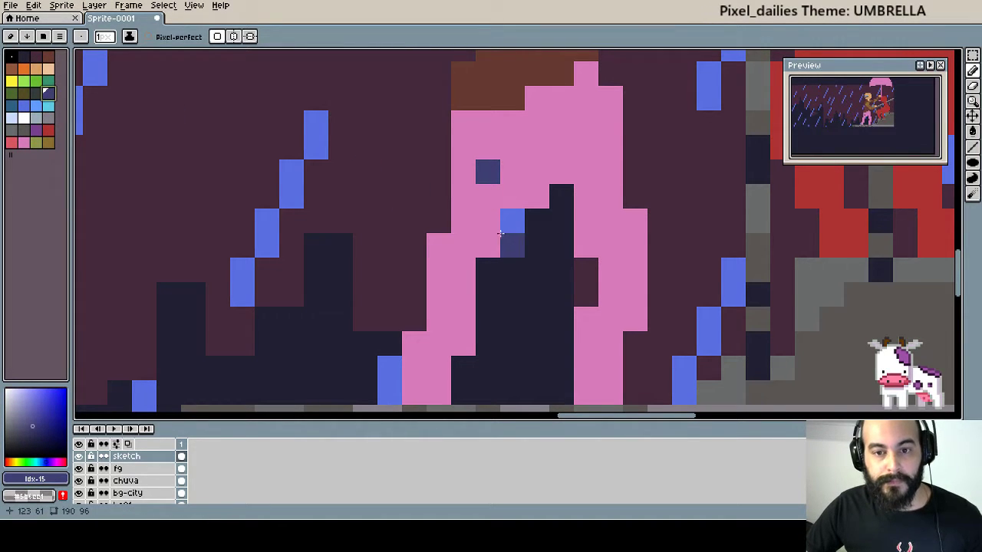
pyautogui.moveTo(500, 233)
pyautogui.mouseDown()
pyautogui.moveTo(486, 158)
pyautogui.moveTo(467, 226)
pyautogui.moveTo(471, 142)
pyautogui.moveTo(514, 164)
pyautogui.moveTo(550, 102)
pyautogui.moveTo(566, 153)
pyautogui.moveTo(592, 84)
pyautogui.moveTo(605, 77)
pyautogui.moveTo(582, 219)
pyautogui.moveTo(603, 225)
pyautogui.moveTo(608, 296)
pyautogui.moveTo(631, 219)
pyautogui.moveTo(620, 320)
pyautogui.moveTo(596, 323)
pyautogui.moveTo(587, 368)
pyautogui.mouseUp()
pyautogui.scroll(-2, 591, 307)
pyautogui.moveTo(603, 284); pyautogui.dragTo(593, 299)
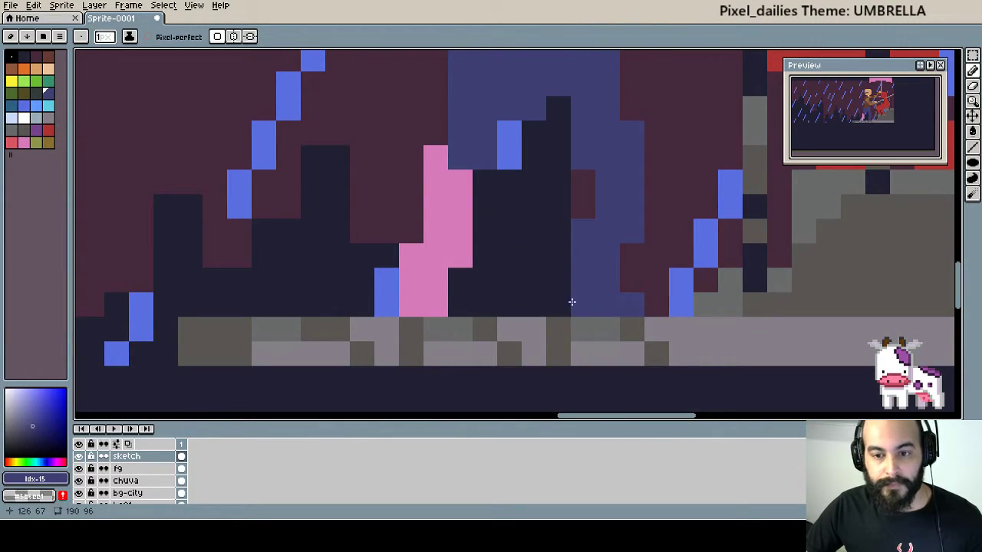
pyautogui.moveTo(441, 303)
pyautogui.mouseDown()
pyautogui.moveTo(408, 266)
pyautogui.moveTo(454, 241)
pyautogui.moveTo(438, 171)
pyautogui.moveTo(460, 164)
pyautogui.mouseUp()
pyautogui.scroll(1, 495, 208)
pyautogui.click(537, 207)
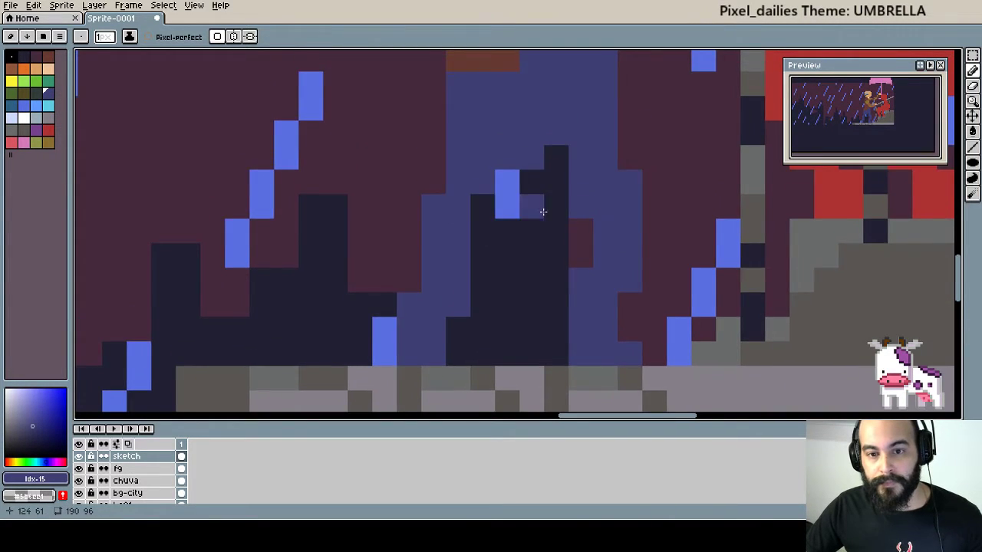
# Tidy the leg edges against the maroon background and add a navy strip down the back leg.
pyautogui.scroll(1, 543, 212)
pyautogui.rightClick(557, 230)
pyautogui.scroll(1, 606, 226)
pyautogui.click(630, 235)
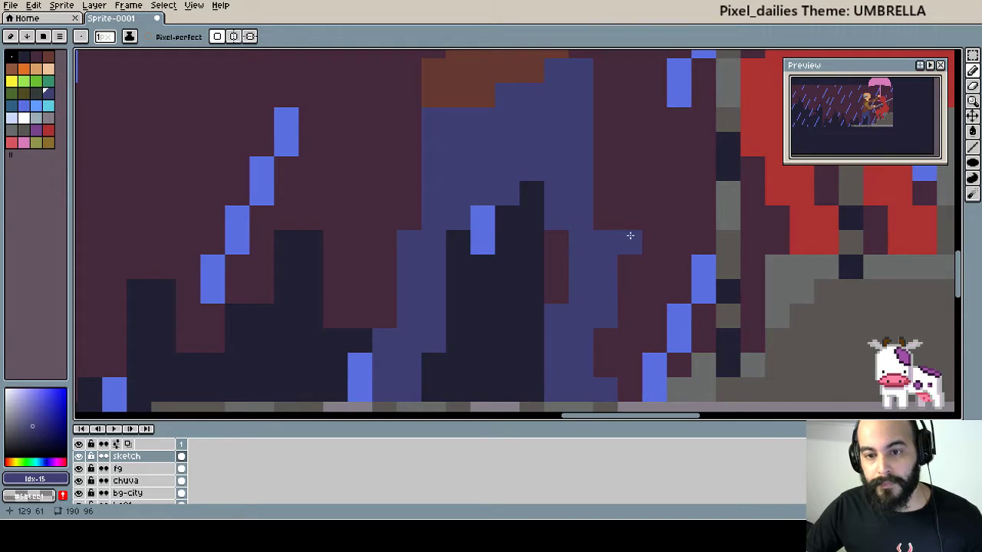
pyautogui.moveTo(630, 235); pyautogui.dragTo(636, 232)
pyautogui.rightClick(636, 232)
pyautogui.click(617, 222)
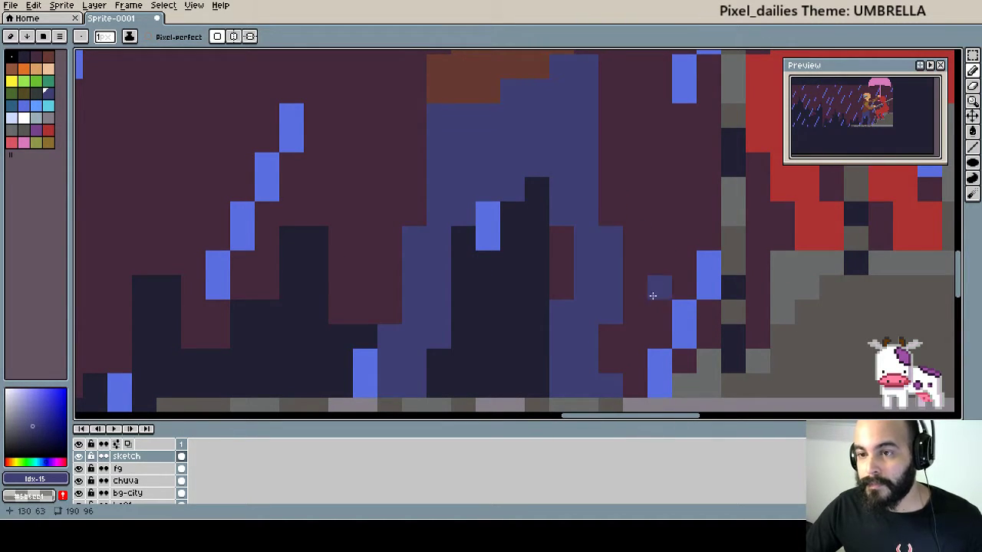
pyautogui.scroll(1, 627, 217)
pyautogui.moveTo(614, 128); pyautogui.dragTo(619, 236)
pyautogui.scroll(1, 568, 256)
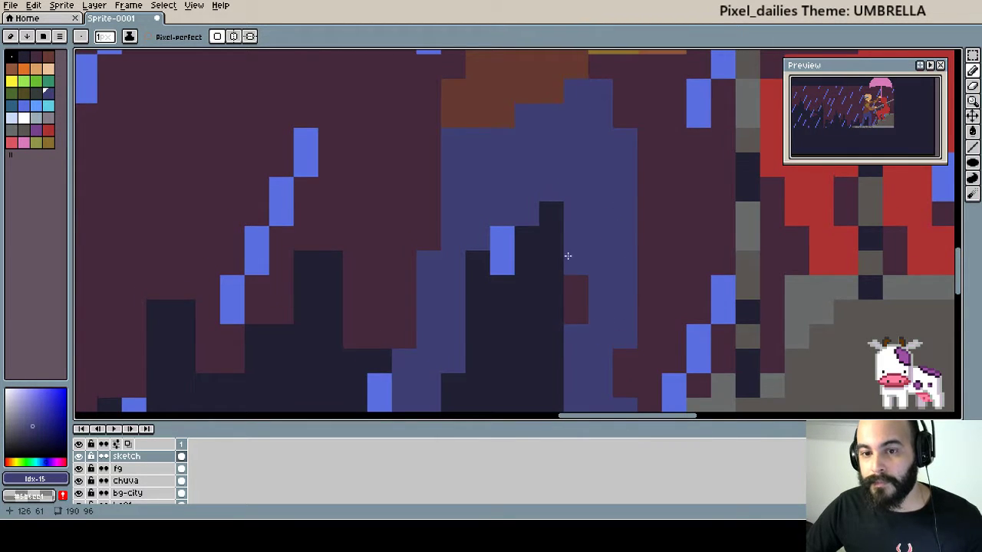
# Undo the stray blue pixel and put a blue highlight at the inner leg edge.
pyautogui.click(526, 238)
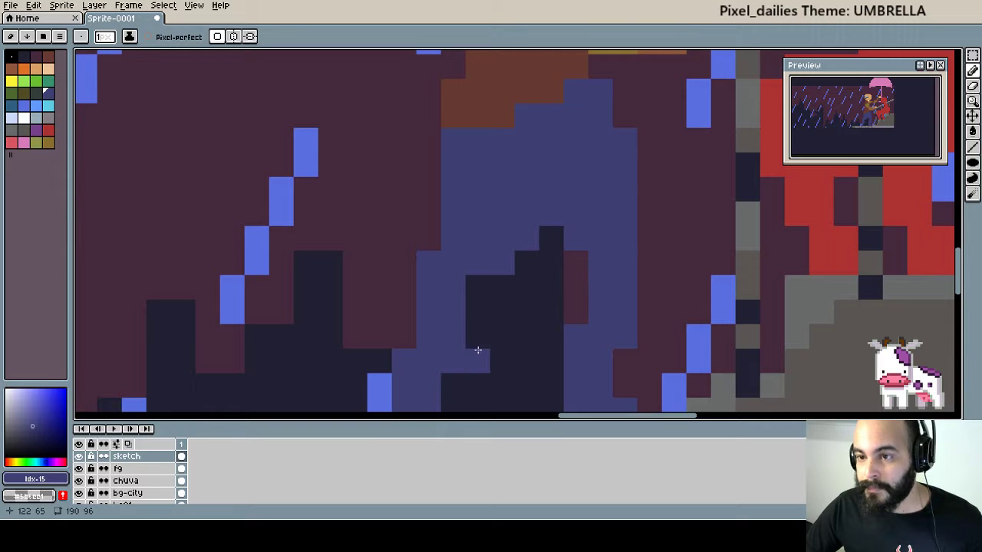
pyautogui.hotkey('ctrl', 'z')
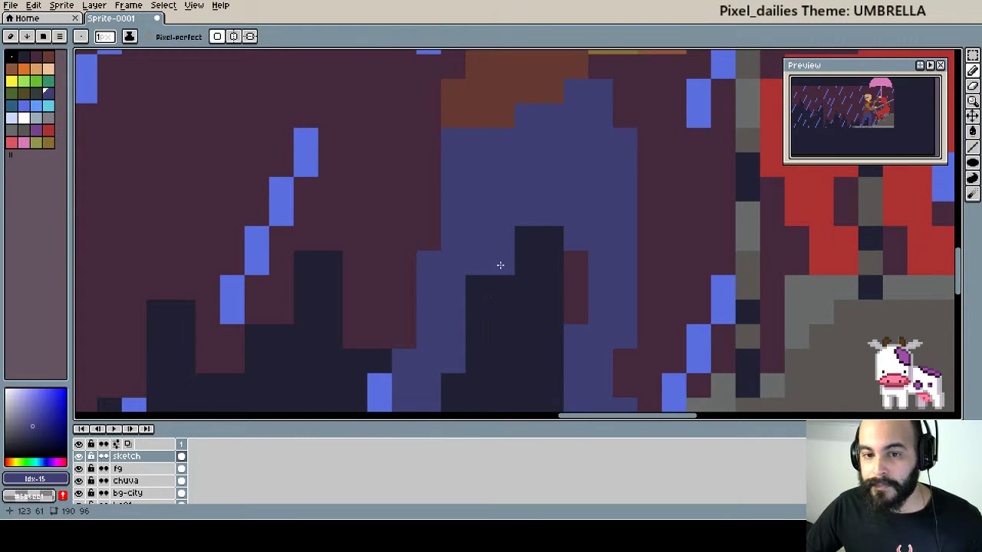
pyautogui.click(500, 264)
pyautogui.scroll(2, 464, 293)
pyautogui.scroll(-3, 466, 257)
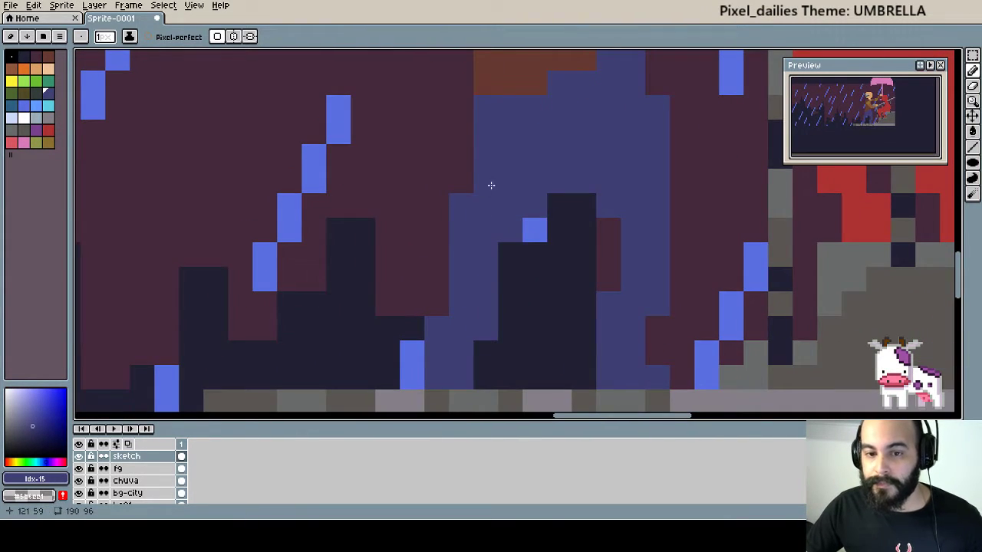
pyautogui.scroll(-2, 567, 268)
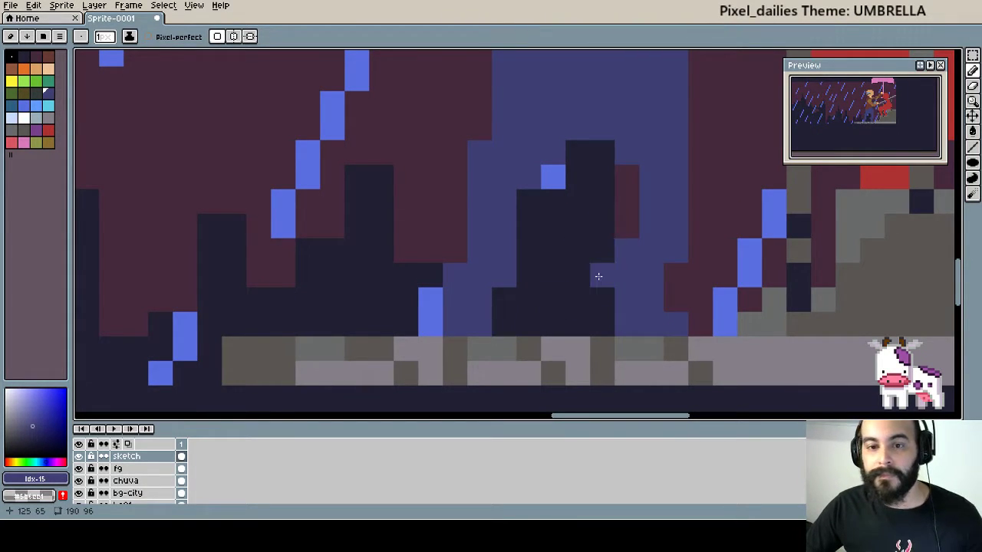
pyautogui.scroll(-1, 598, 274)
pyautogui.scroll(1, 596, 223)
pyautogui.scroll(-1, 595, 220)
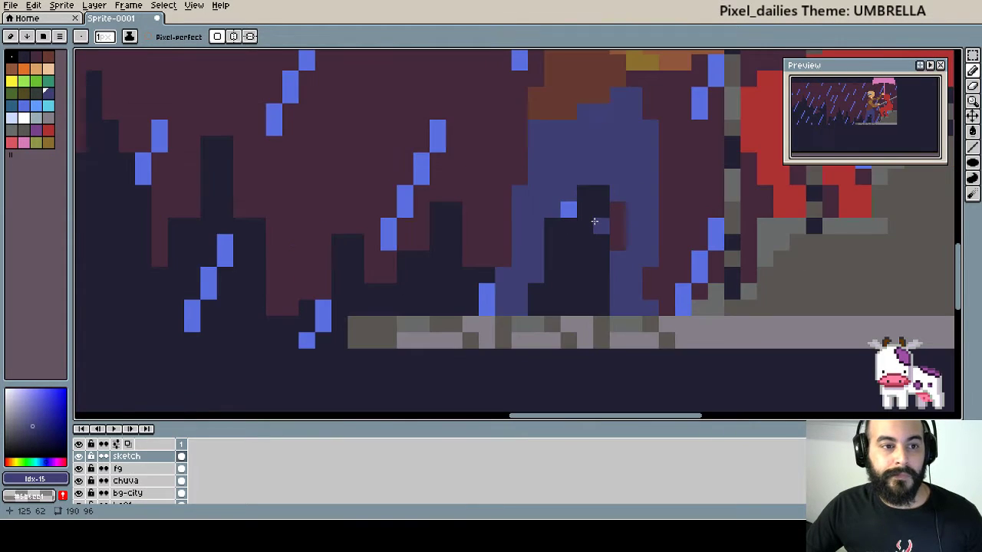
pyautogui.scroll(1, 602, 215)
# Sample the coat brown and add brown pixels thickening the coat's left outline.
pyautogui.scroll(-1, 595, 244)
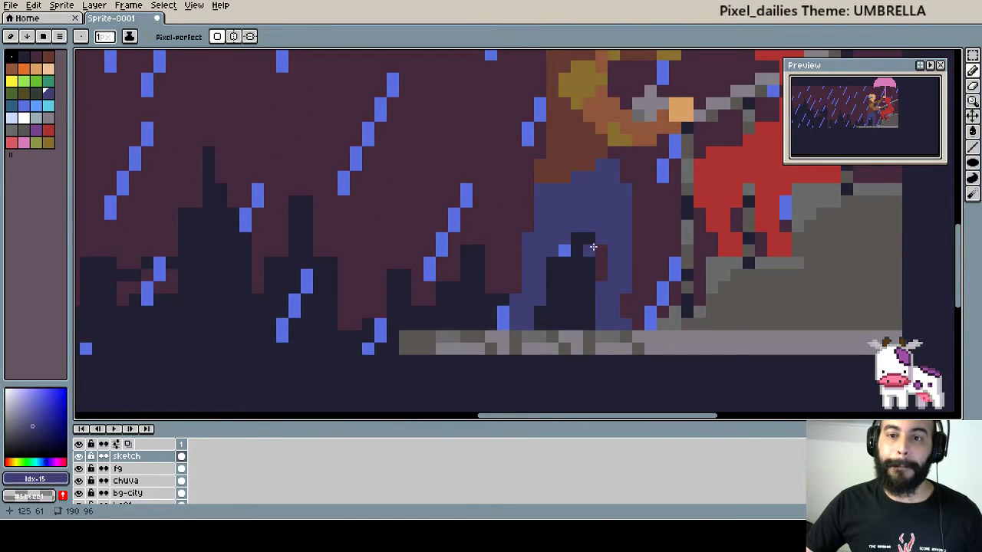
pyautogui.scroll(-1, 606, 234)
pyautogui.scroll(1, 617, 228)
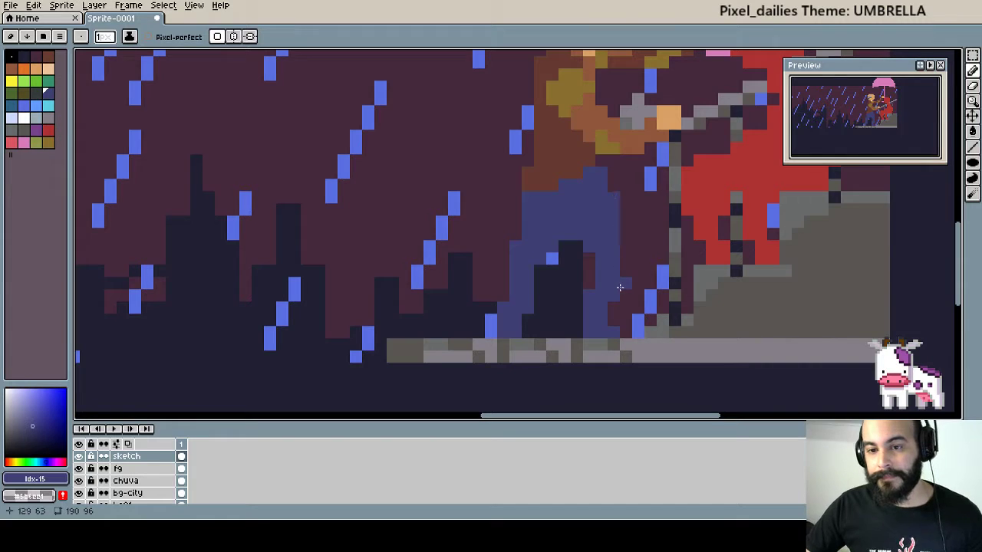
pyautogui.scroll(3, 602, 257)
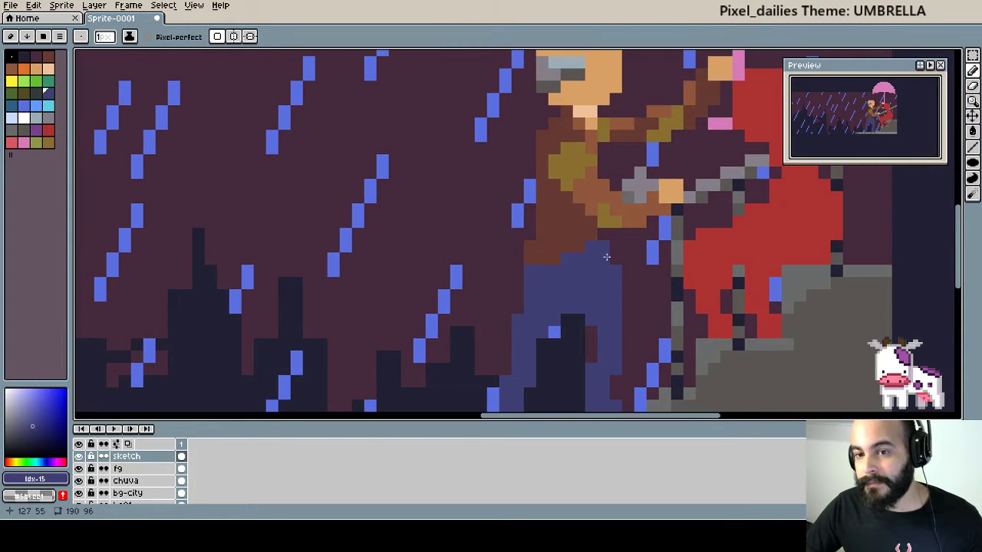
pyautogui.keyDown('alt'); pyautogui.click(597, 232); pyautogui.keyUp('alt')
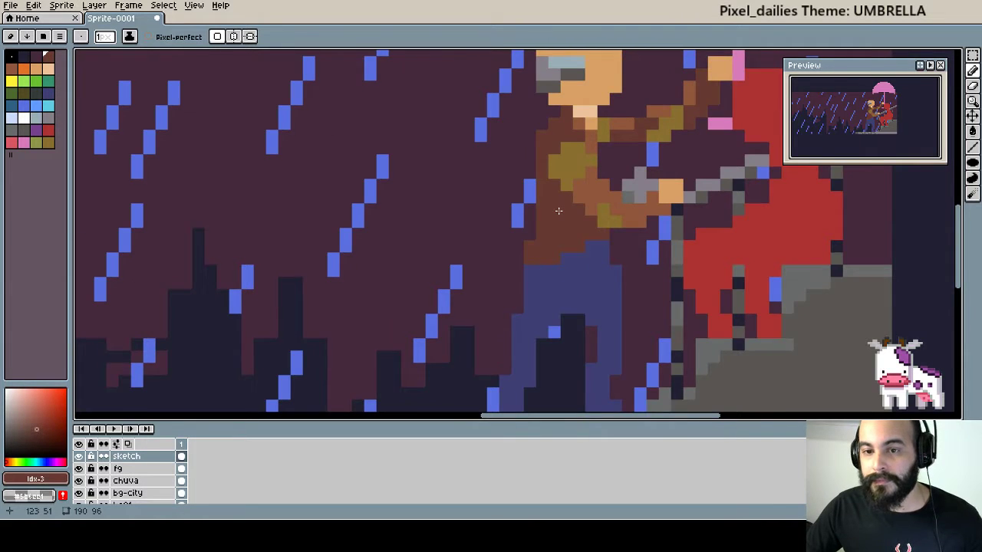
pyautogui.scroll(1, 559, 210)
pyautogui.click(601, 193)
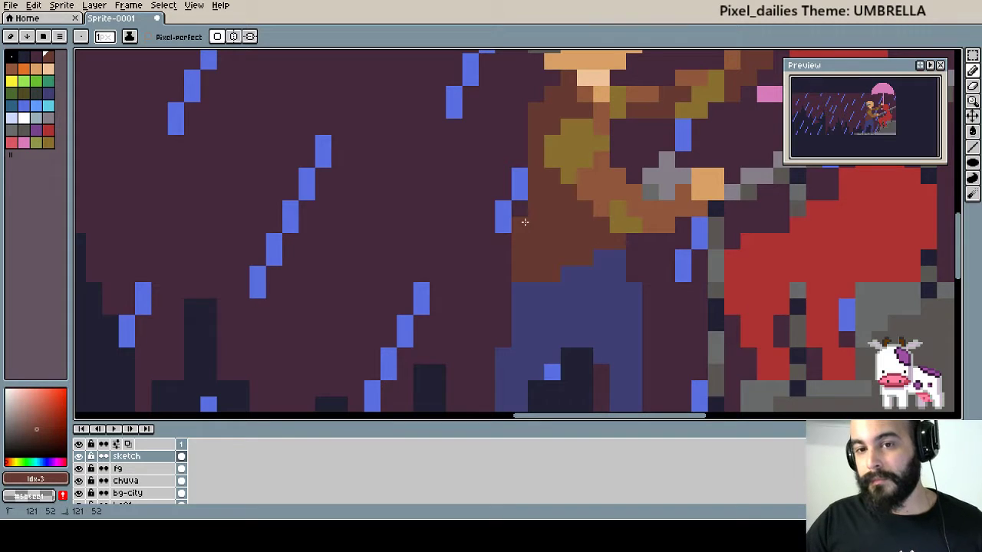
pyautogui.scroll(1, 525, 221)
pyautogui.scroll(1, 537, 234)
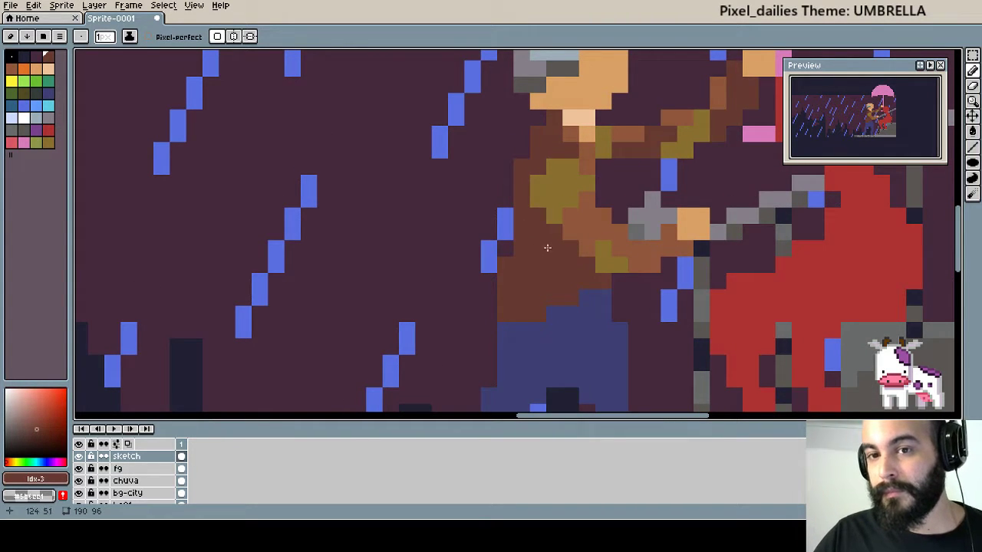
pyautogui.click(538, 118)
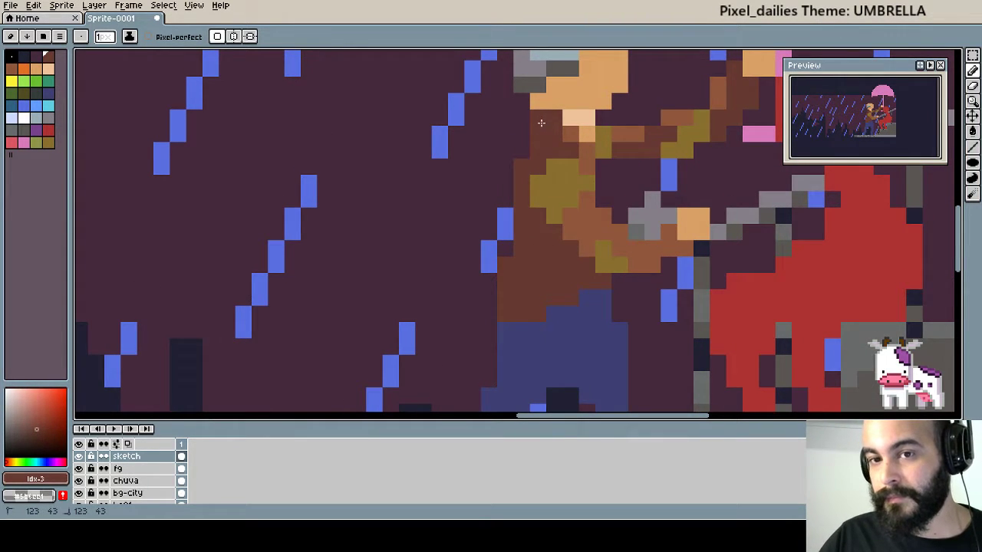
pyautogui.click(522, 135)
pyautogui.click(523, 146)
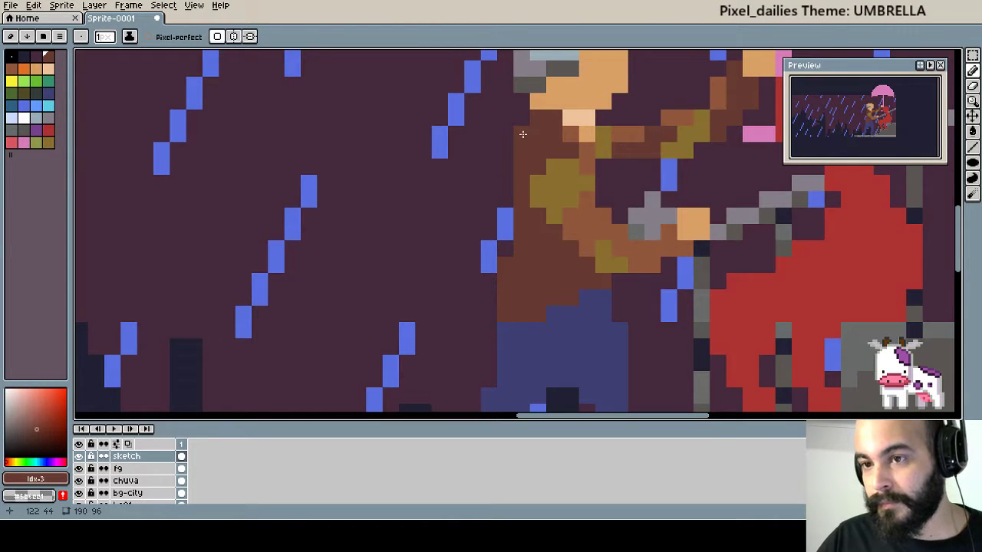
pyautogui.hotkey('ctrl', 'z')
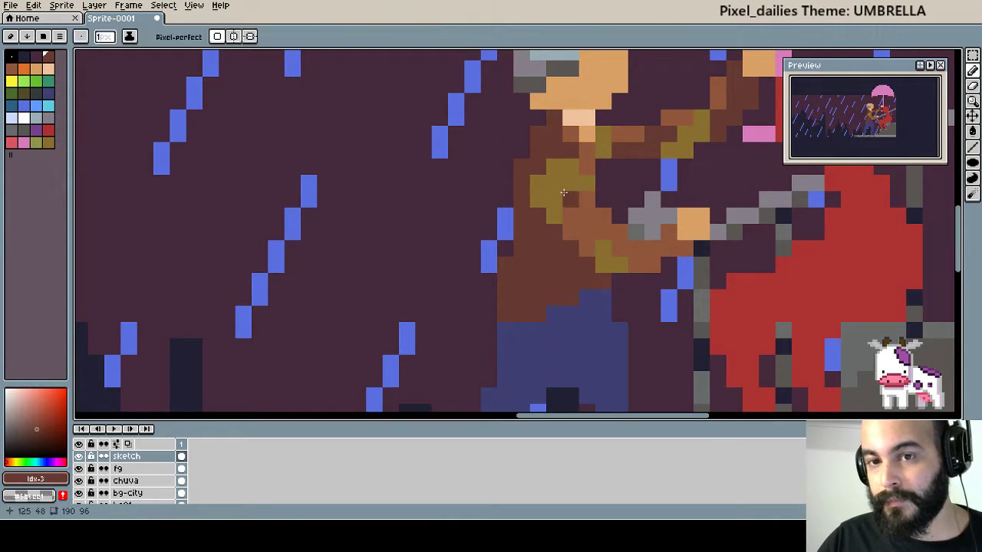
# Select the figure's head and move it one pixel to the right.
pyautogui.moveTo(551, 146); pyautogui.dragTo(535, 219)
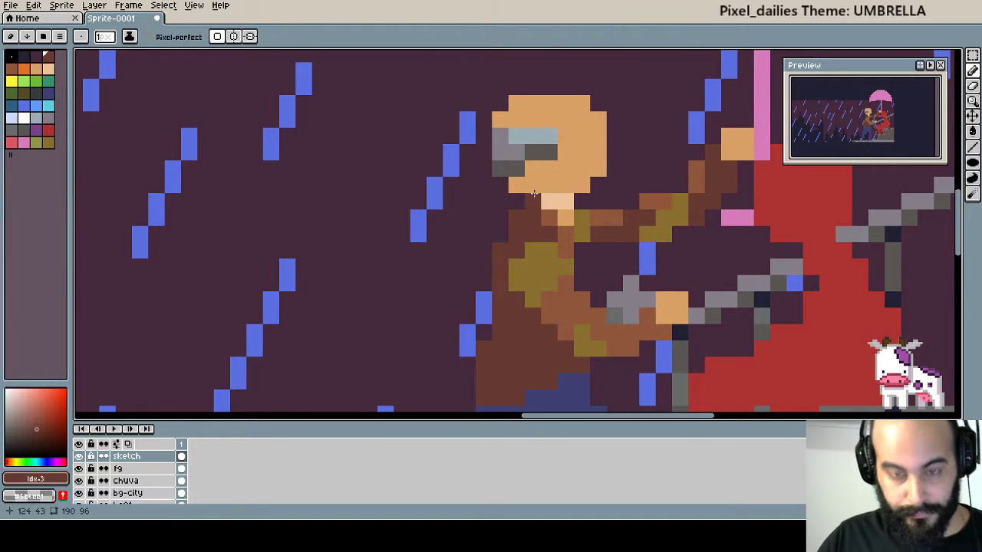
pyautogui.press('m')
pyautogui.moveTo(474, 76); pyautogui.dragTo(610, 197)
pyautogui.moveTo(563, 170); pyautogui.dragTo(579, 171)
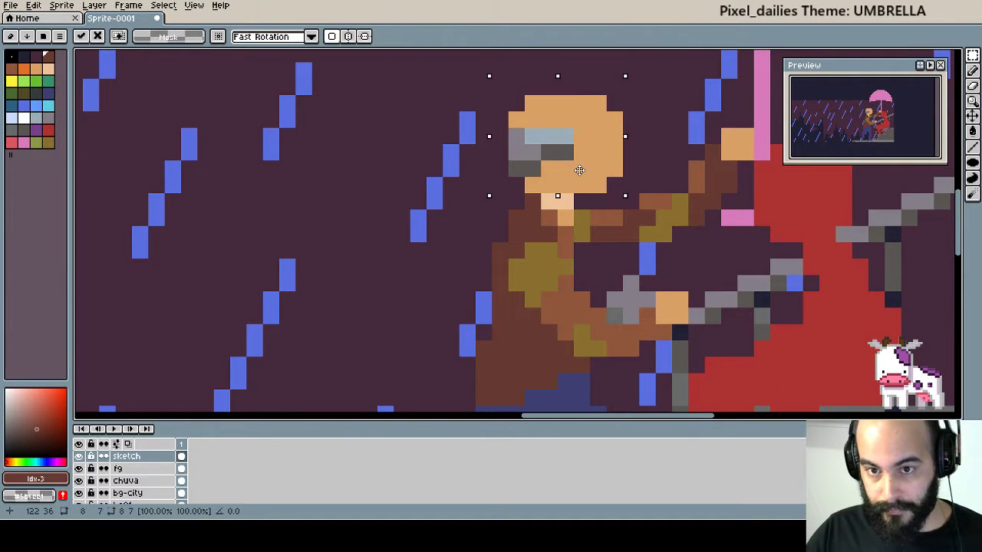
pyautogui.press('Return')
pyautogui.hotkey('ctrl', 'd')
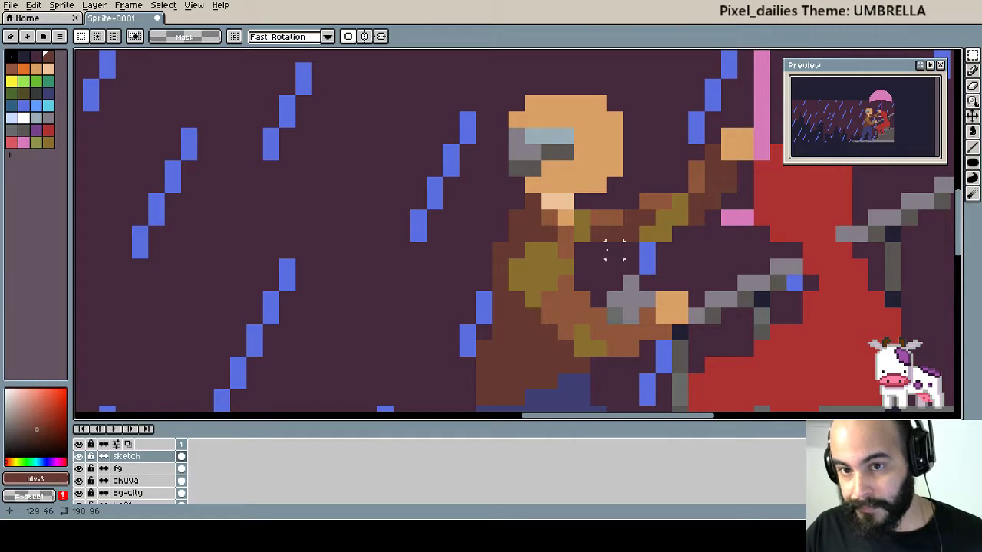
pyautogui.scroll(-1, 646, 234)
pyautogui.scroll(-2, 604, 238)
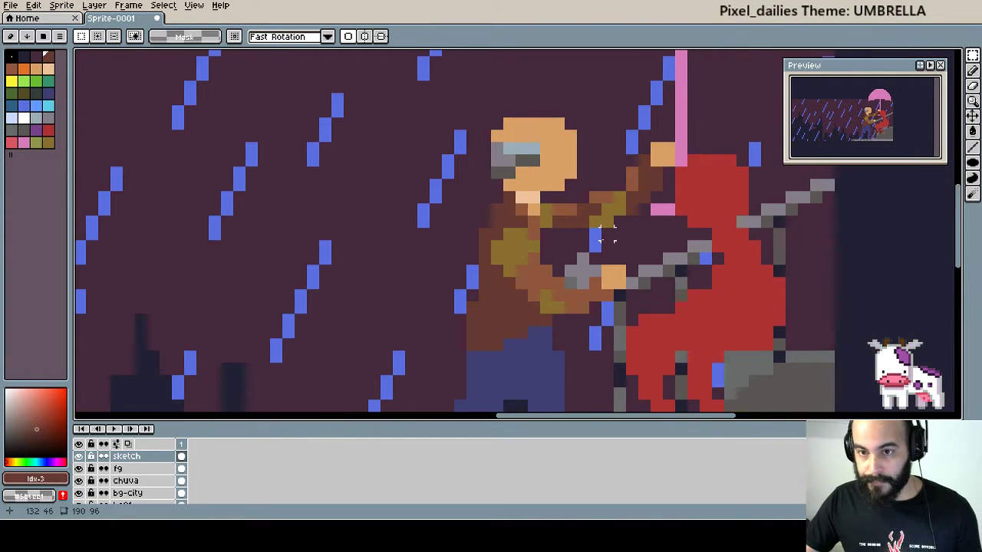
pyautogui.scroll(-2, 603, 239)
pyautogui.moveTo(597, 261); pyautogui.dragTo(599, 233)
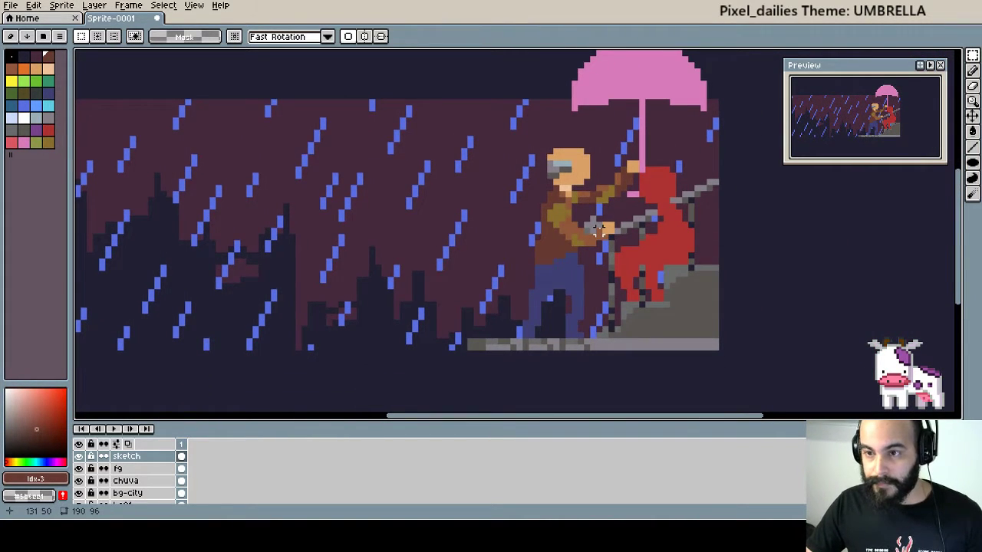
pyautogui.scroll(1, 599, 234)
# Repaint the floor's bottom rows with the darker grey.
pyautogui.press('b')
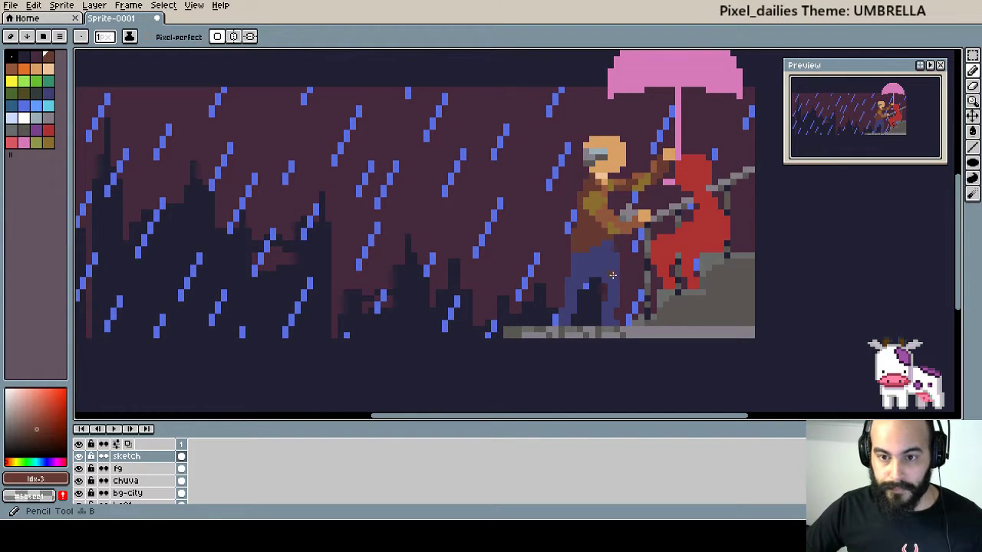
pyautogui.scroll(1, 602, 245)
pyautogui.scroll(1, 603, 257)
pyautogui.scroll(1, 604, 259)
pyautogui.scroll(1, 629, 285)
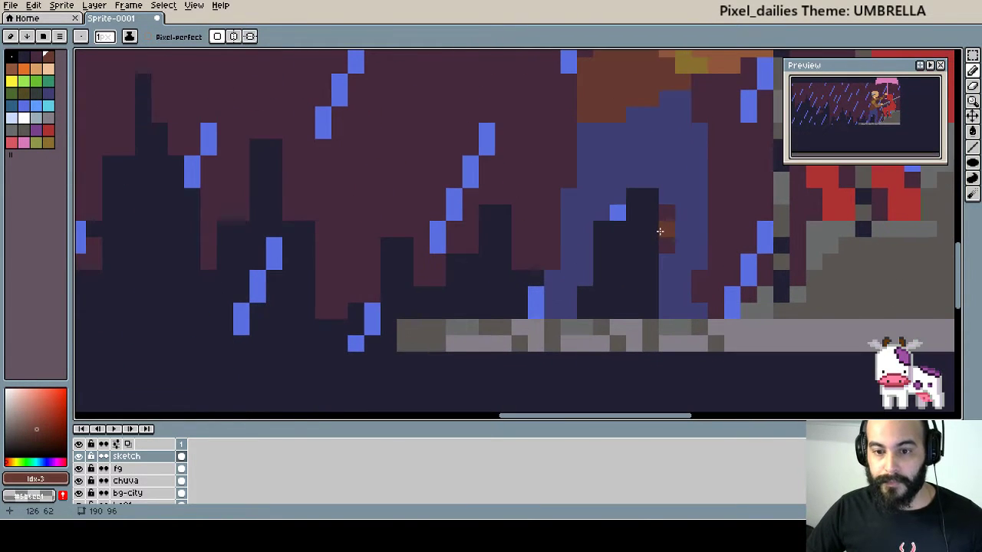
pyautogui.moveTo(638, 291); pyautogui.dragTo(576, 319)
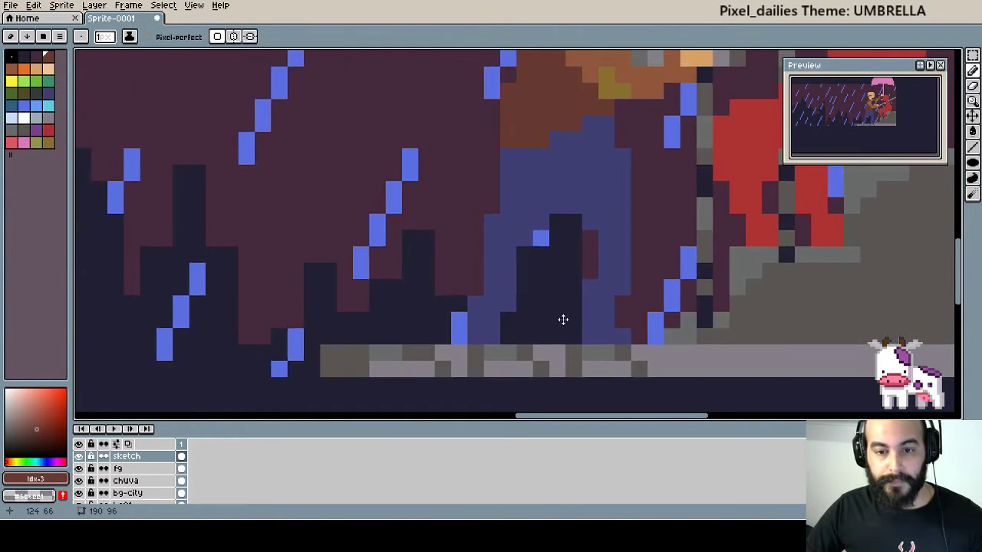
pyautogui.moveTo(640, 330); pyautogui.dragTo(636, 338)
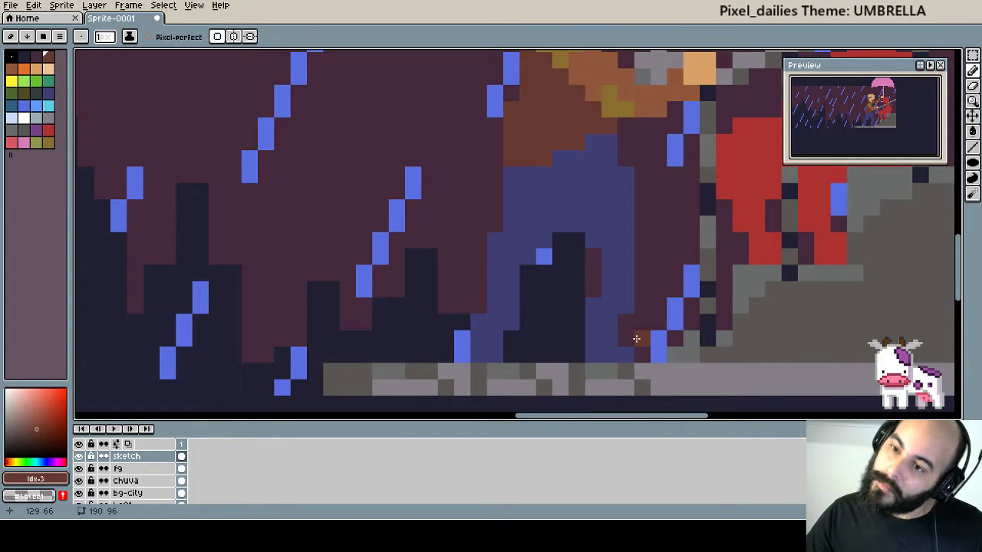
pyautogui.keyDown('alt'); pyautogui.click(535, 364); pyautogui.keyUp('alt')
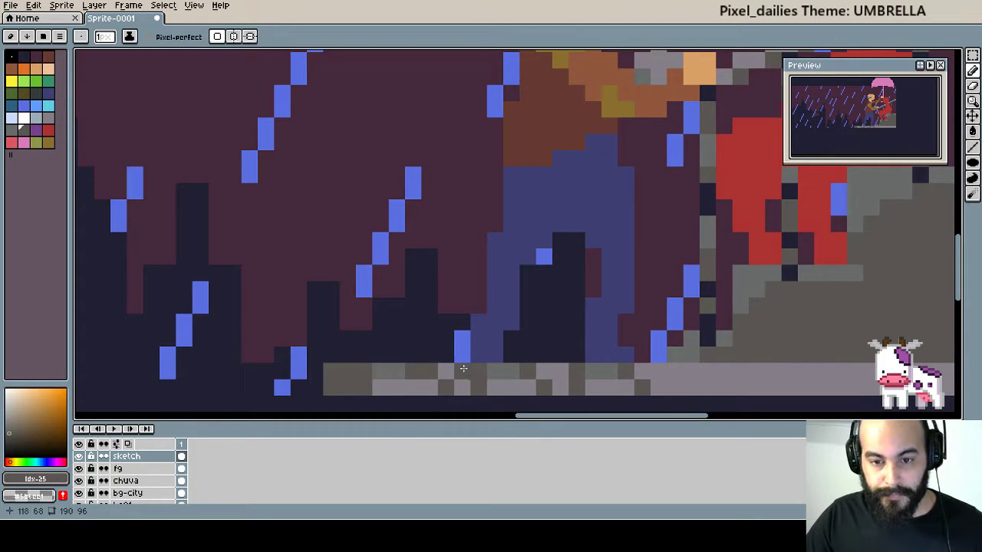
pyautogui.moveTo(463, 369); pyautogui.dragTo(538, 369)
pyautogui.moveTo(479, 387)
pyautogui.mouseDown()
pyautogui.moveTo(648, 380)
pyautogui.moveTo(674, 366)
pyautogui.mouseUp()
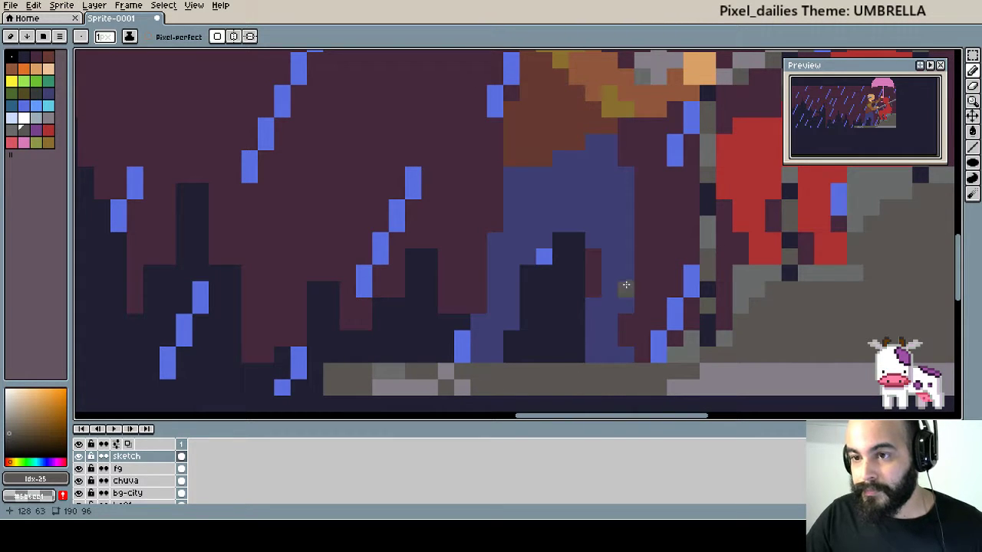
# Paint bright blue highlight patches and a column down the trousers.
pyautogui.scroll(2, 626, 285)
pyautogui.hscroll(2, 626, 285)
pyautogui.scroll(2, 611, 325)
pyautogui.hscroll(2, 612, 325)
pyautogui.scroll(1, 633, 296)
pyautogui.hscroll(1, 634, 297)
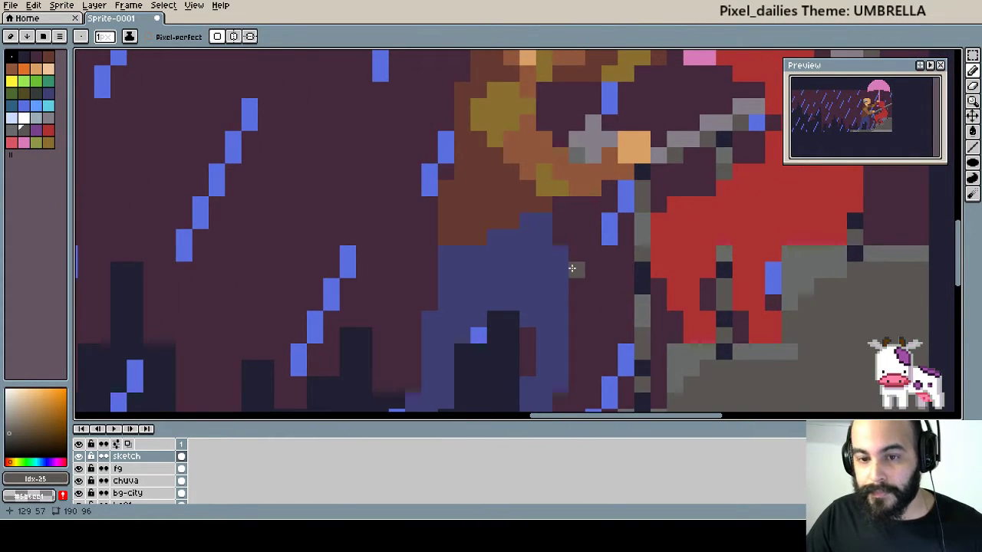
pyautogui.scroll(-3, 571, 268)
pyautogui.scroll(1, 566, 265)
pyautogui.scroll(3, 576, 230)
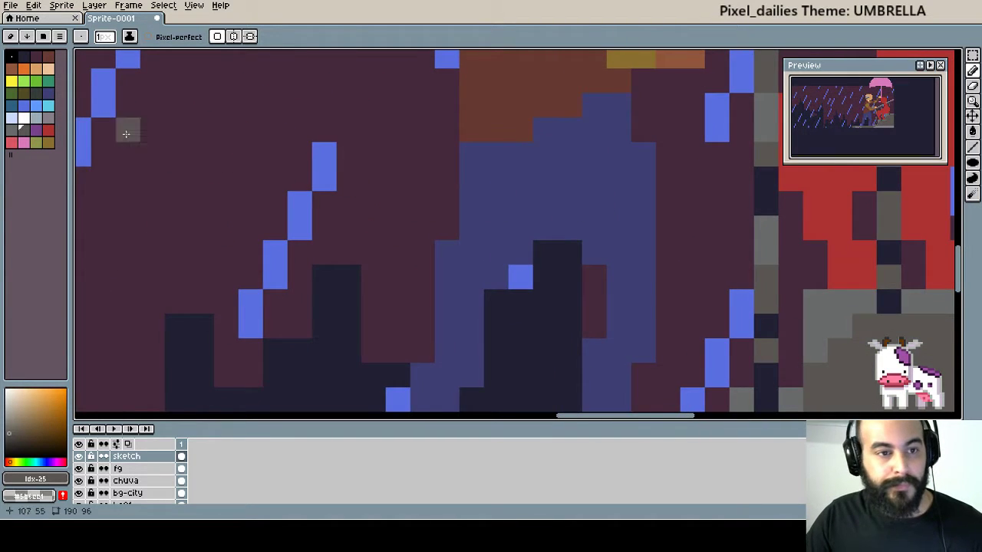
pyautogui.keyDown('alt'); pyautogui.click(323, 166); pyautogui.keyUp('alt')
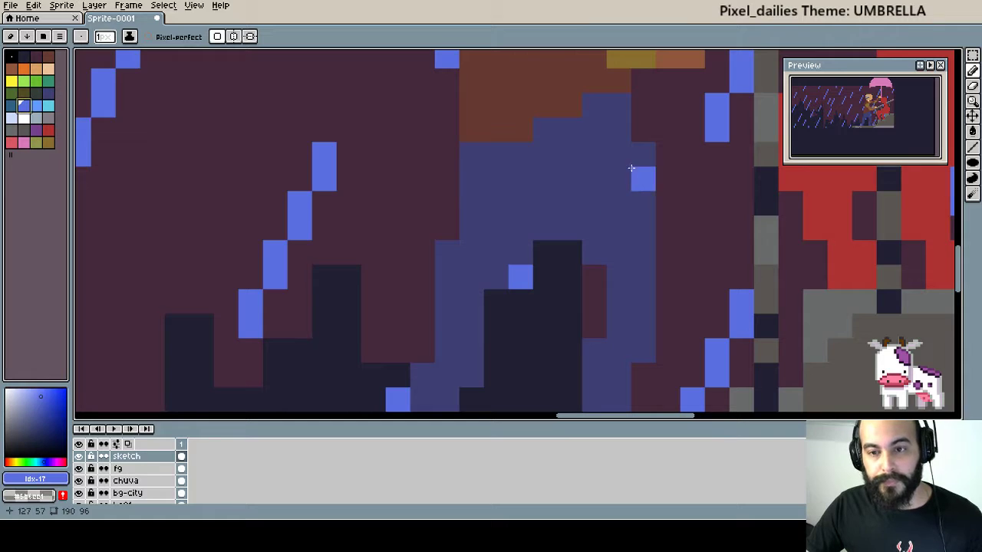
pyautogui.moveTo(631, 168)
pyautogui.mouseDown()
pyautogui.moveTo(620, 246)
pyautogui.moveTo(614, 158)
pyautogui.moveTo(620, 222)
pyautogui.moveTo(635, 225)
pyautogui.moveTo(596, 246)
pyautogui.moveTo(648, 255)
pyautogui.mouseUp()
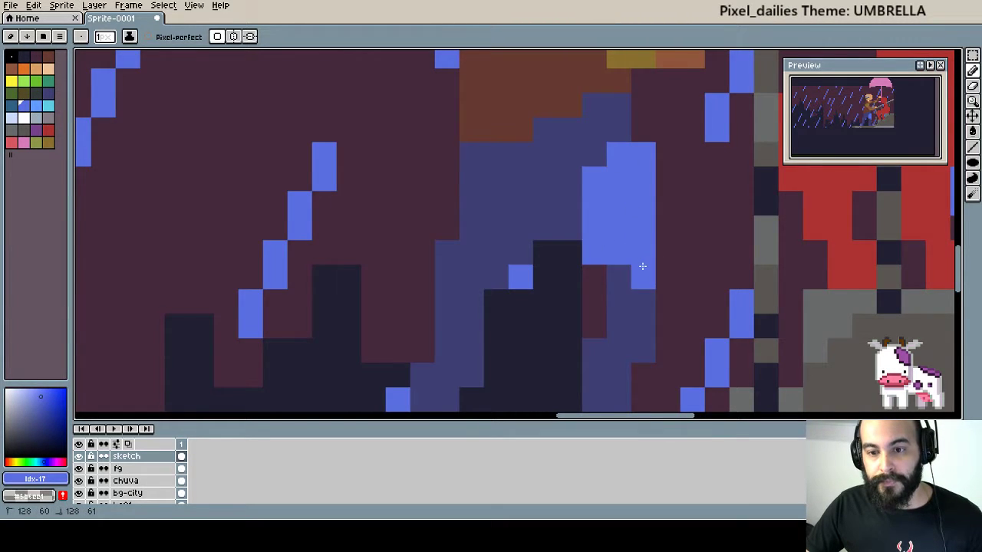
pyautogui.moveTo(520, 256); pyautogui.dragTo(577, 236)
pyautogui.moveTo(553, 230)
pyautogui.mouseDown()
pyautogui.moveTo(553, 182)
pyautogui.moveTo(542, 247)
pyautogui.moveTo(537, 186)
pyautogui.moveTo(570, 192)
pyautogui.moveTo(569, 212)
pyautogui.mouseUp()
# Add single bright blue pixels on both trouser legs, redoing one misplaced stroke.
pyautogui.scroll(-3, 571, 223)
pyautogui.scroll(-1, 541, 208)
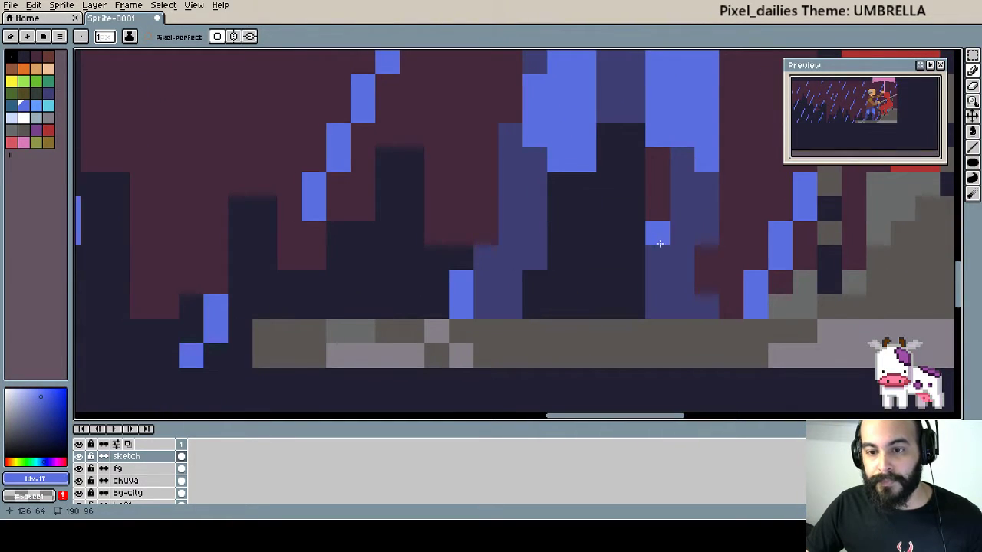
pyautogui.click(674, 245)
pyautogui.moveTo(674, 244); pyautogui.dragTo(697, 239)
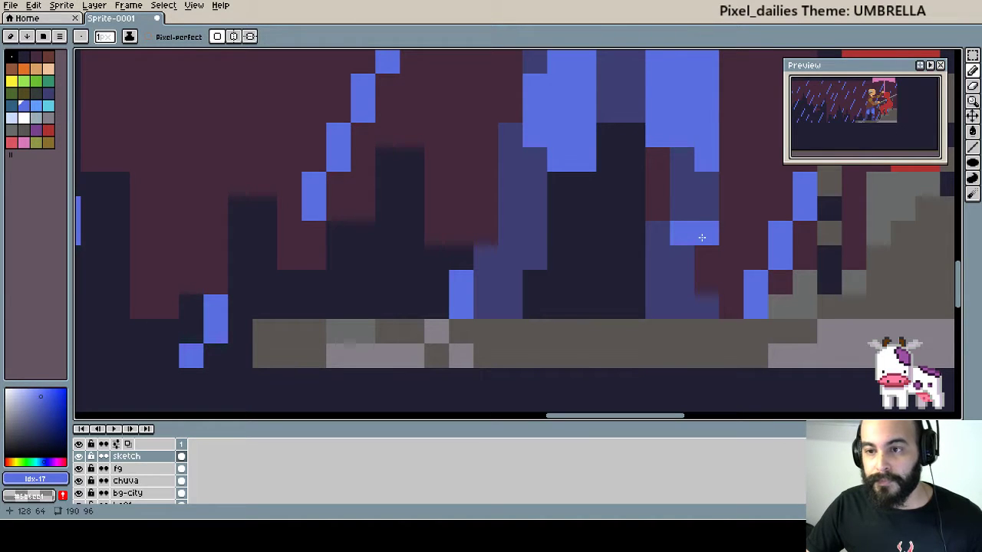
pyautogui.click(569, 239)
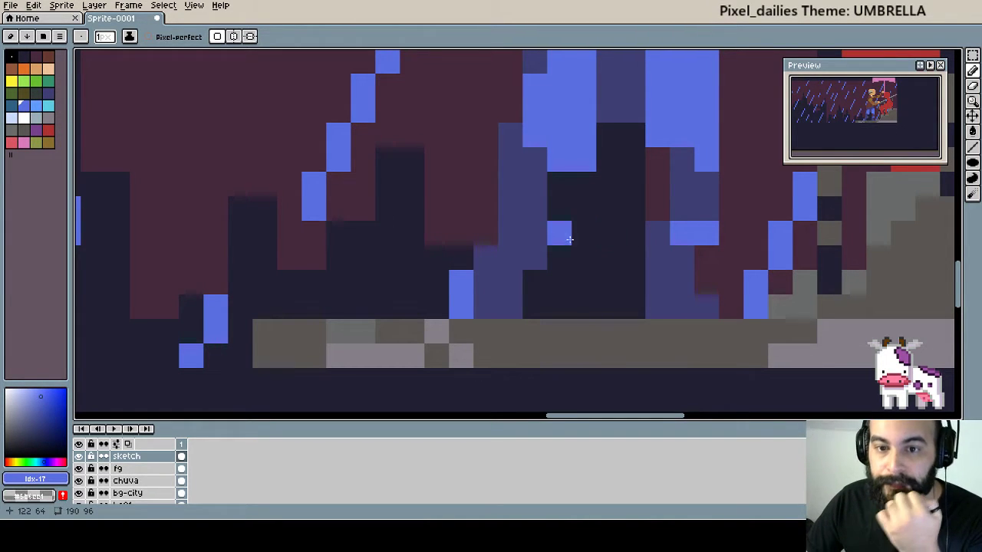
pyautogui.moveTo(510, 233); pyautogui.dragTo(534, 257)
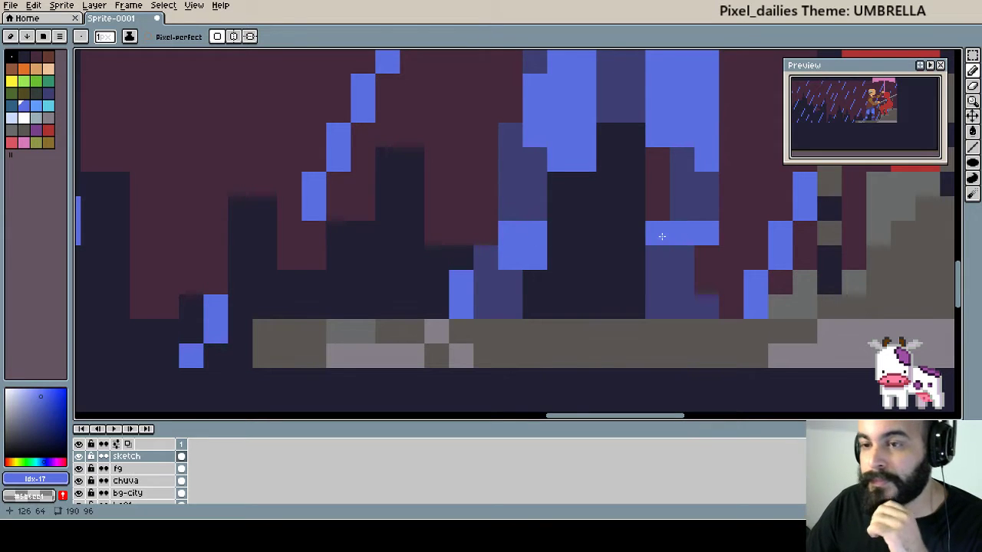
pyautogui.click(658, 245)
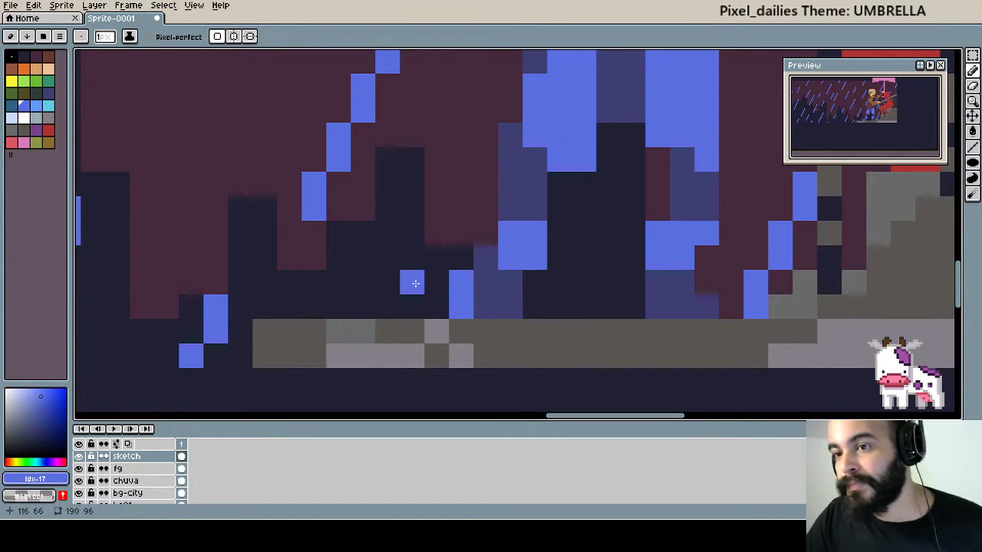
pyautogui.hotkey('ctrl', 'z')
pyautogui.hotkey('ctrl', 'z')
pyautogui.click(707, 208)
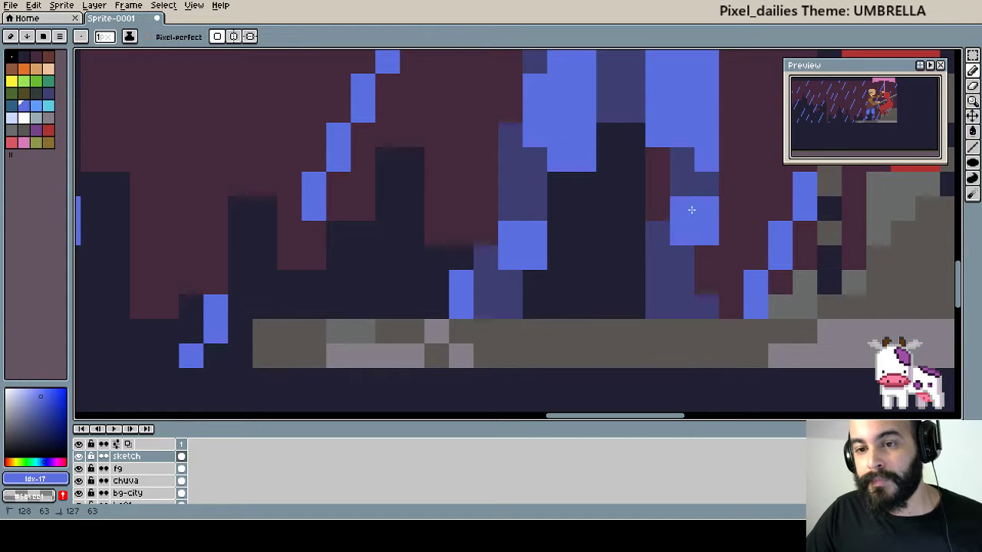
pyautogui.scroll(3, 691, 209)
pyautogui.click(691, 226)
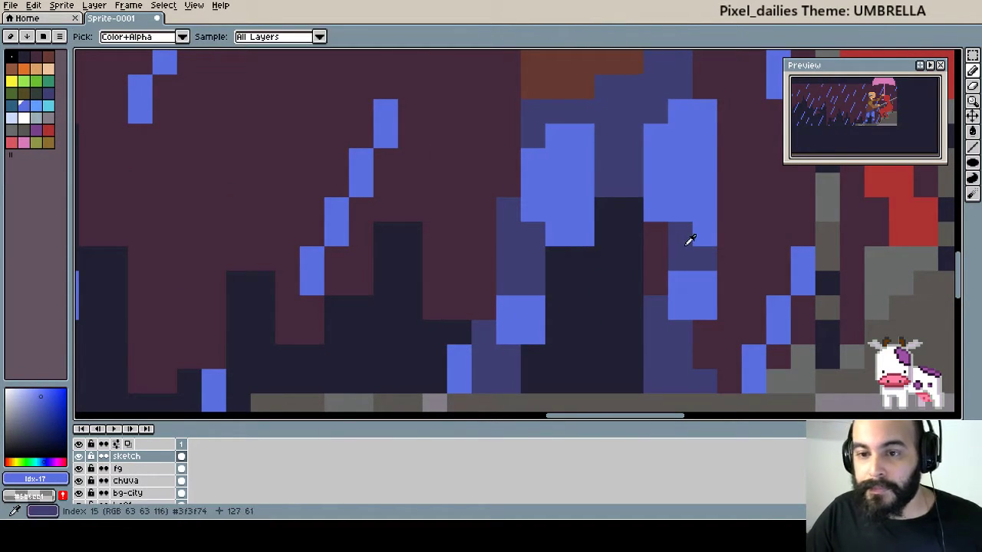
# Repaint several bright blue trouser pixels with the dark blue Idx-15.
pyautogui.keyDown('alt'); pyautogui.click(690, 237); pyautogui.keyUp('alt')
pyautogui.click(706, 233)
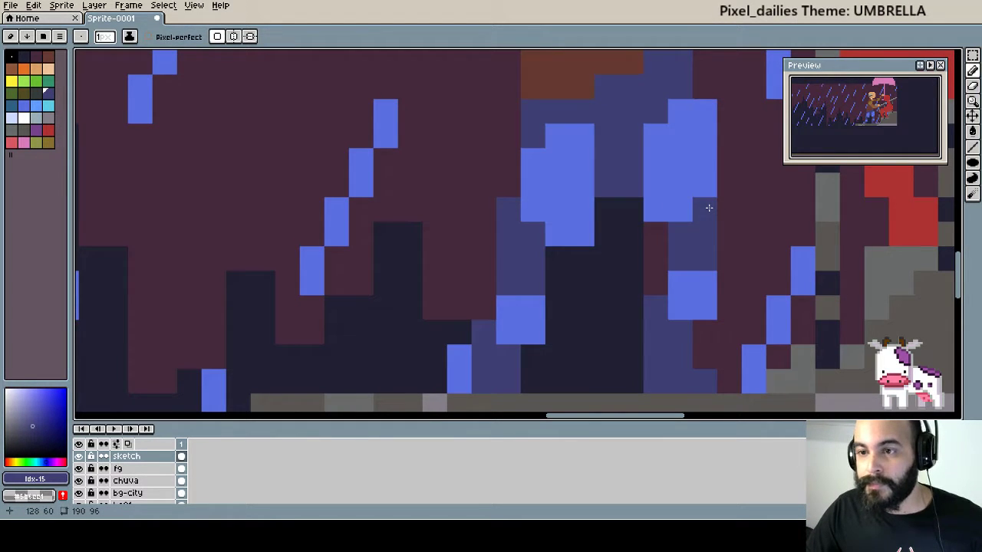
pyautogui.click(655, 185)
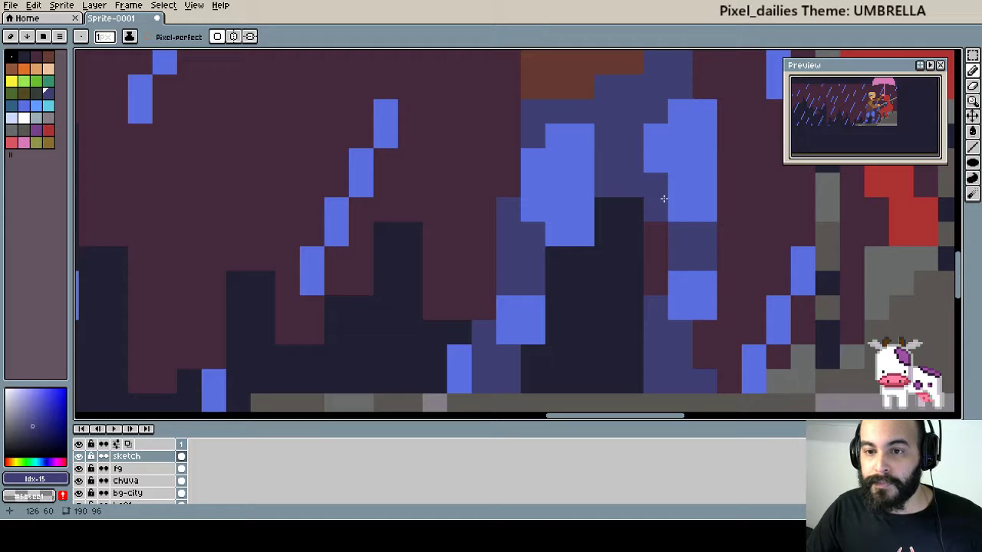
pyautogui.click(677, 210)
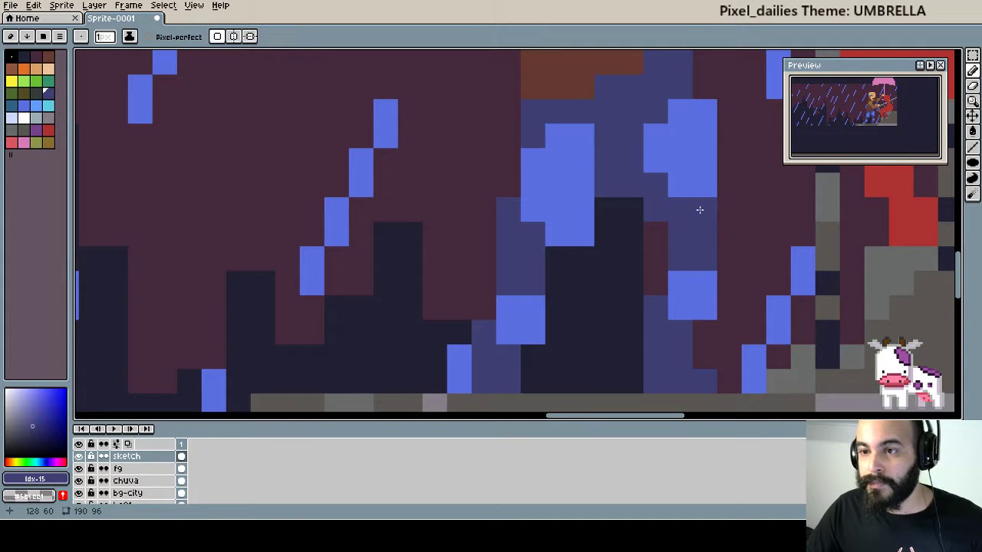
pyautogui.moveTo(687, 163); pyautogui.dragTo(702, 239)
# Paint a few new light blue Idx-17 pixels on the trousers.
pyautogui.keyDown('alt'); pyautogui.click(703, 213); pyautogui.keyUp('alt')
pyautogui.click(673, 197)
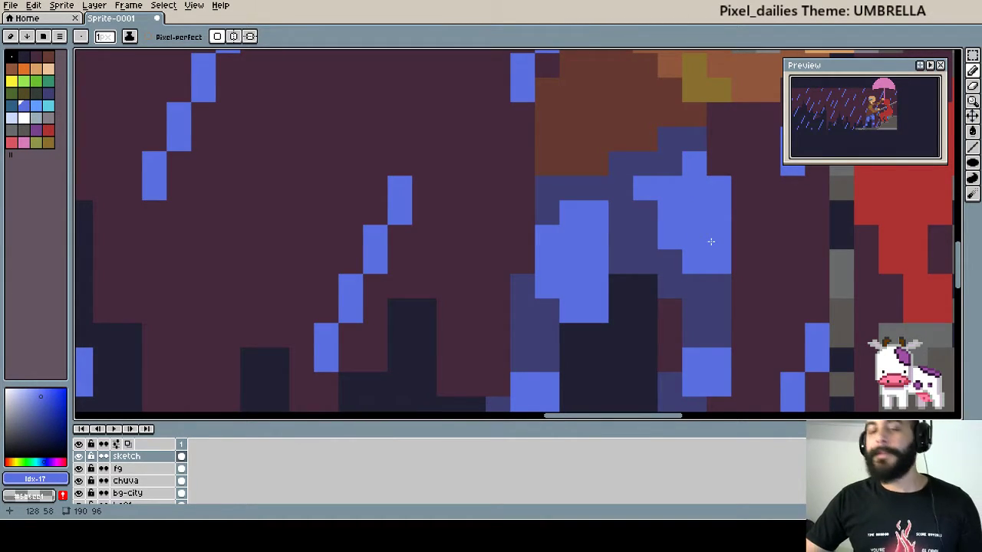
pyautogui.moveTo(701, 263); pyautogui.dragTo(695, 253)
pyautogui.click(617, 253)
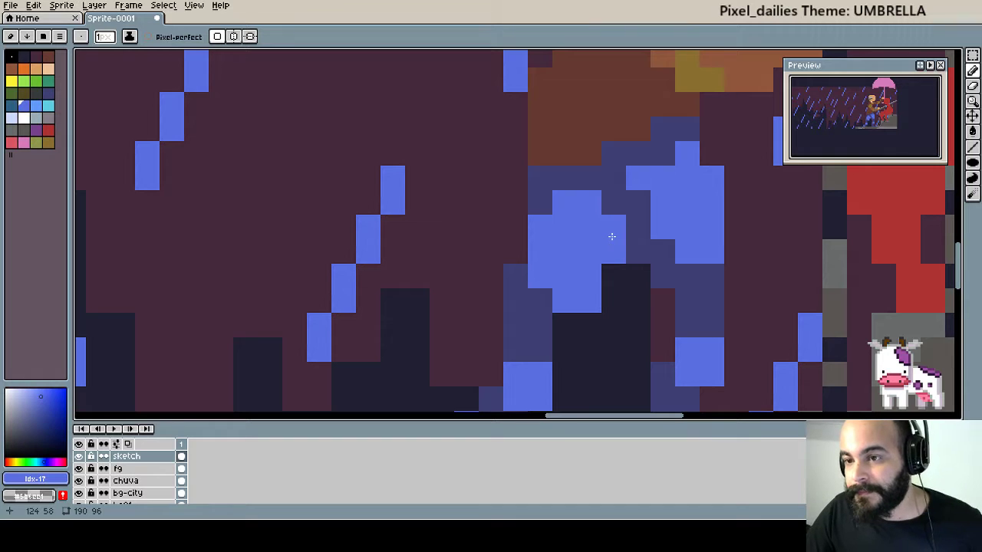
pyautogui.moveTo(683, 274); pyautogui.dragTo(681, 289)
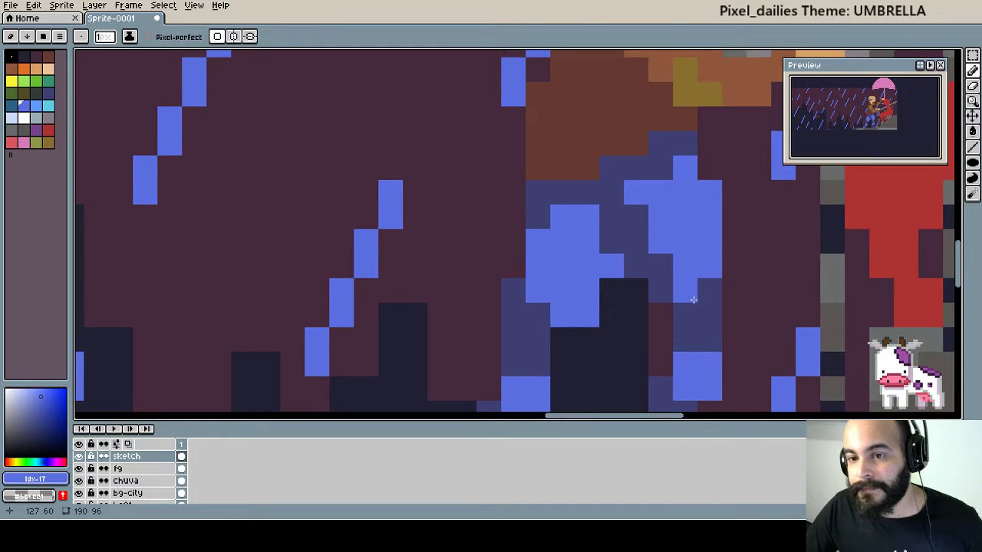
pyautogui.click(633, 190)
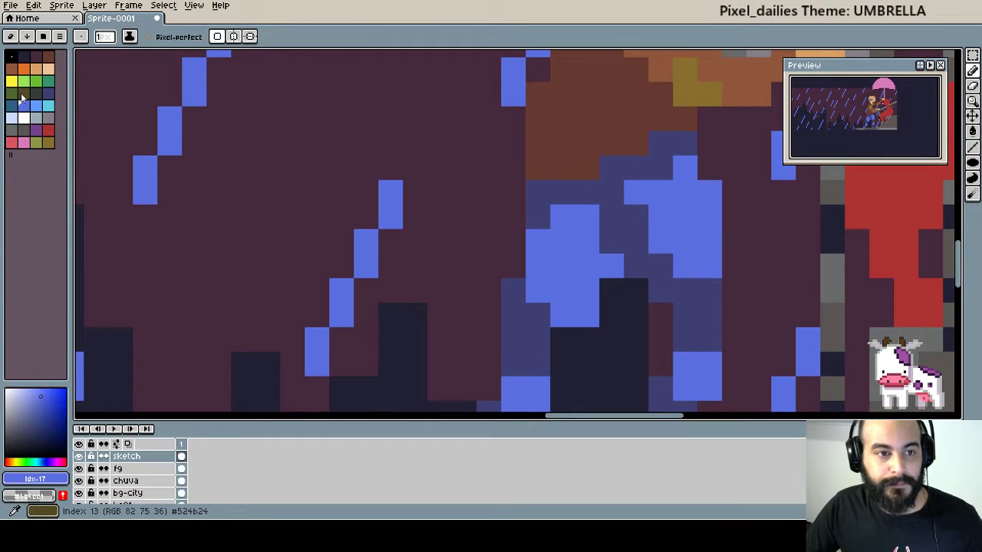
# Draw a stepped olive Idx-31 belt line along the coat's hem.
pyautogui.click(23, 95)
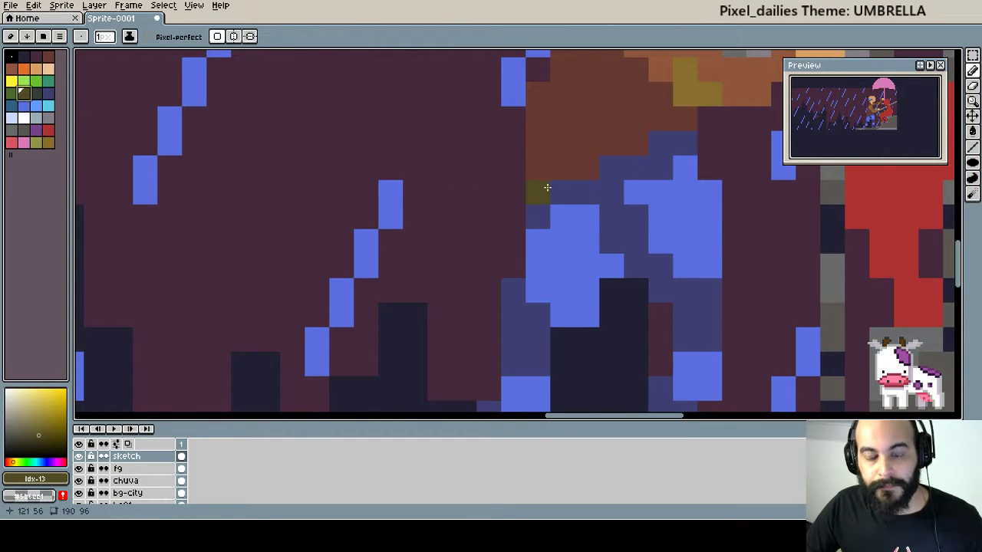
pyautogui.click(39, 60)
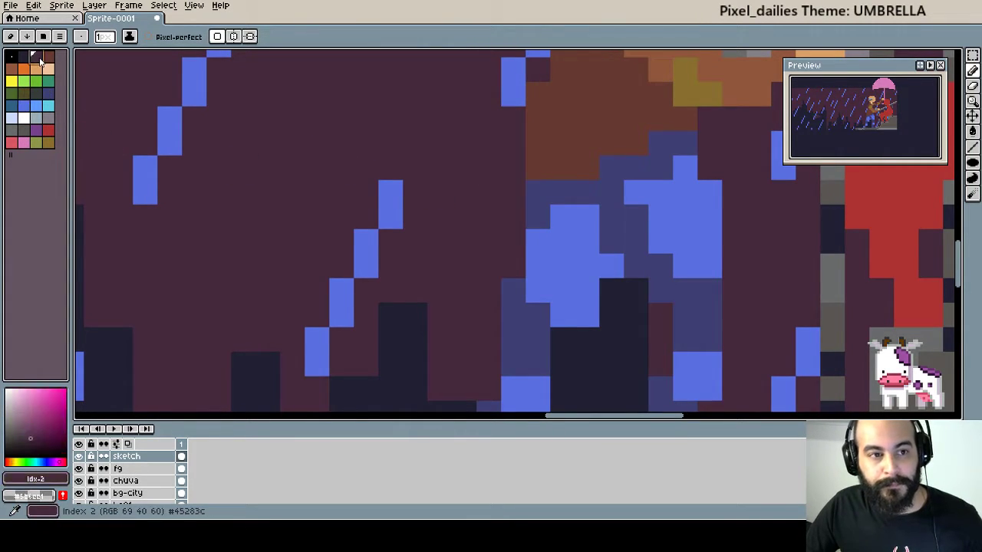
pyautogui.click(11, 68)
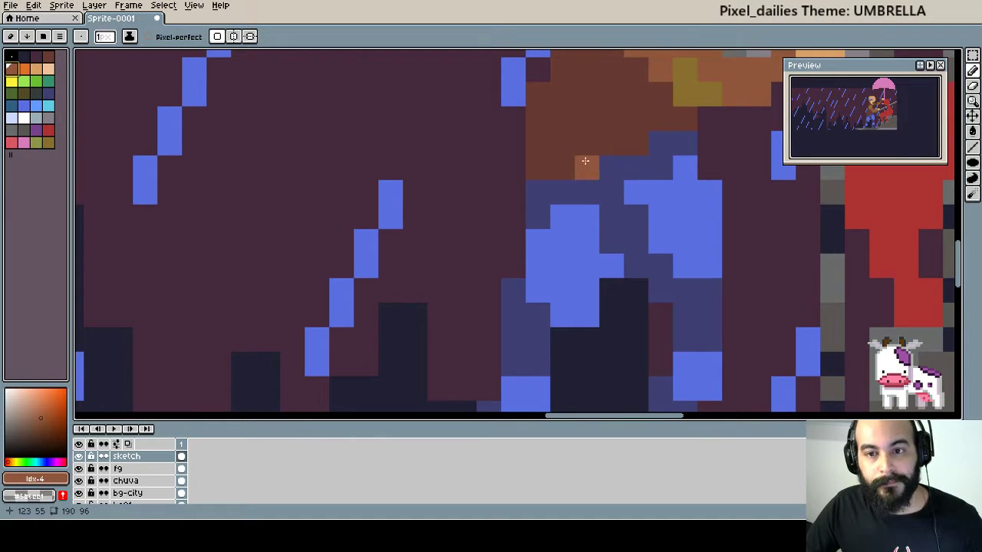
pyautogui.click(46, 142)
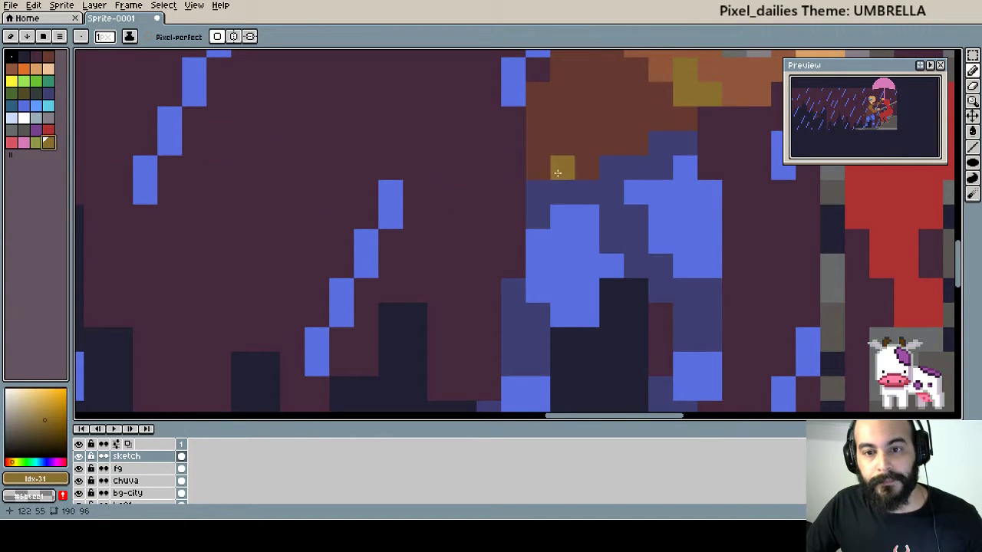
pyautogui.moveTo(537, 191); pyautogui.dragTo(675, 148)
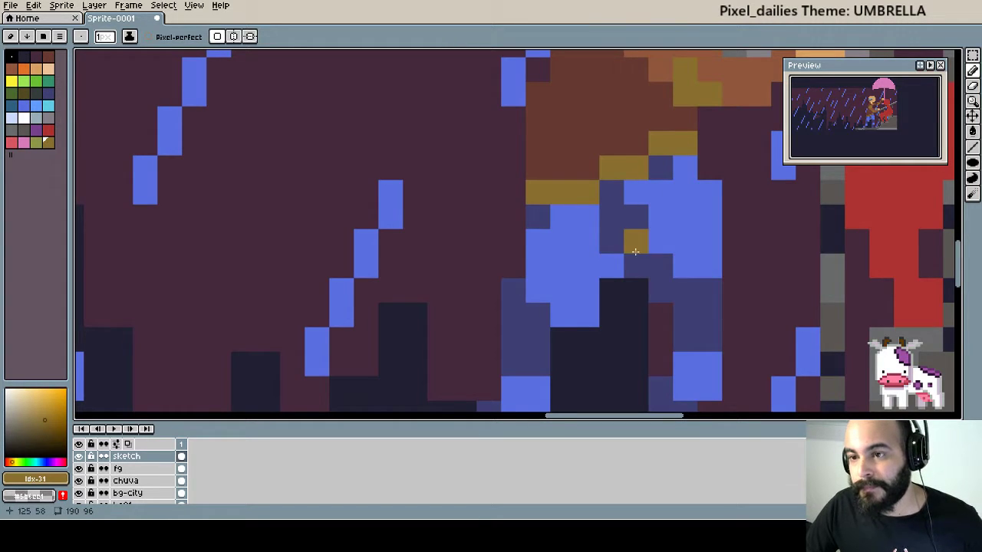
# Shade two pixels at the belt's end with the darker Idx-13.
pyautogui.scroll(-1, 629, 241)
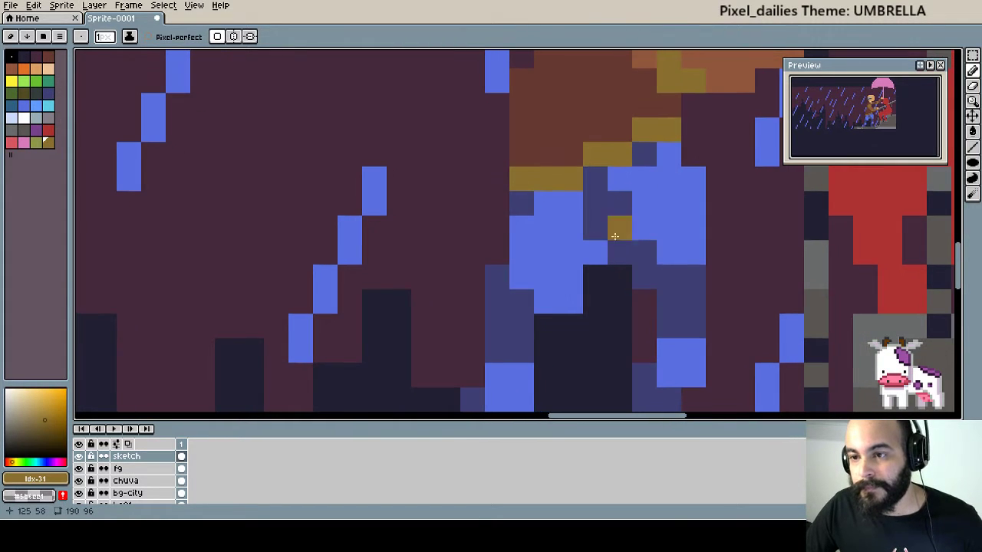
pyautogui.click(23, 92)
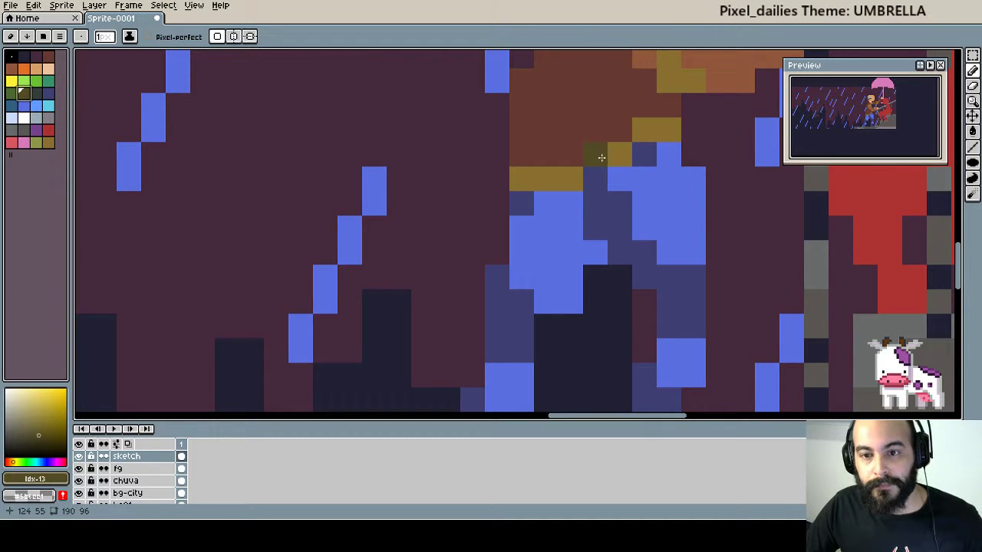
pyautogui.moveTo(596, 153); pyautogui.dragTo(619, 154)
pyautogui.moveTo(721, 215)
pyautogui.mouseDown()
pyautogui.moveTo(712, 224)
pyautogui.moveTo(737, 226)
pyautogui.mouseUp()
pyautogui.scroll(-1, 610, 237)
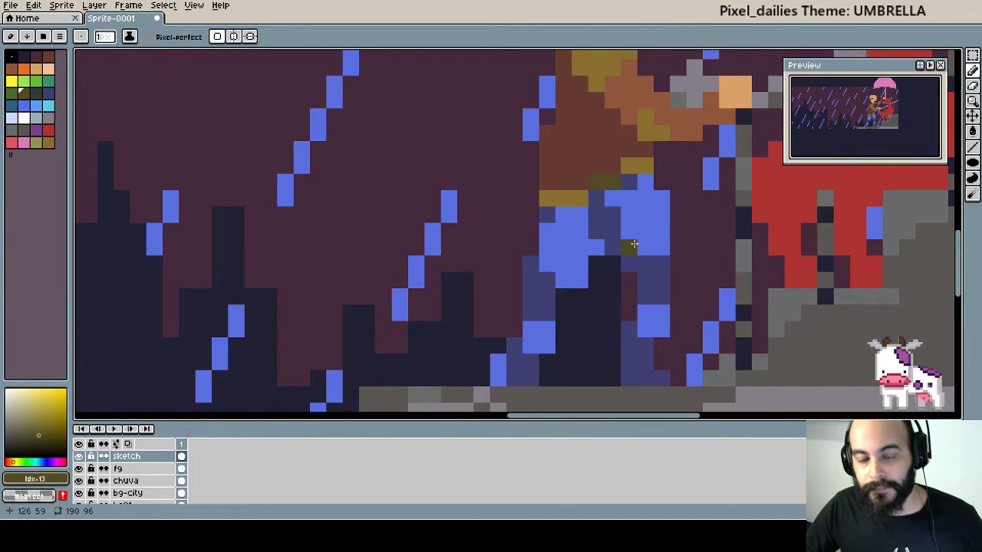
pyautogui.scroll(-1, 634, 244)
pyautogui.moveTo(616, 212); pyautogui.dragTo(603, 211)
pyautogui.scroll(2, 603, 210)
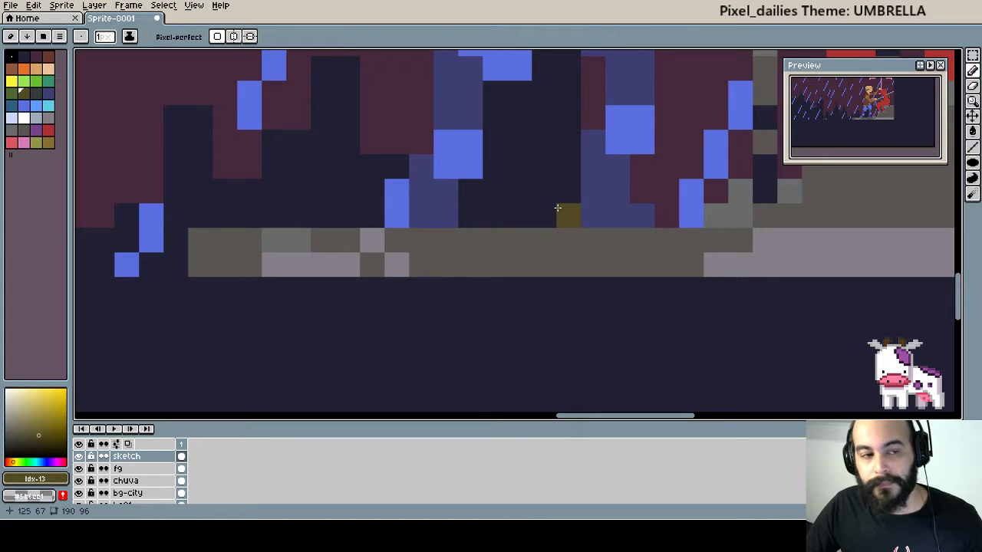
pyautogui.moveTo(574, 213); pyautogui.dragTo(563, 235)
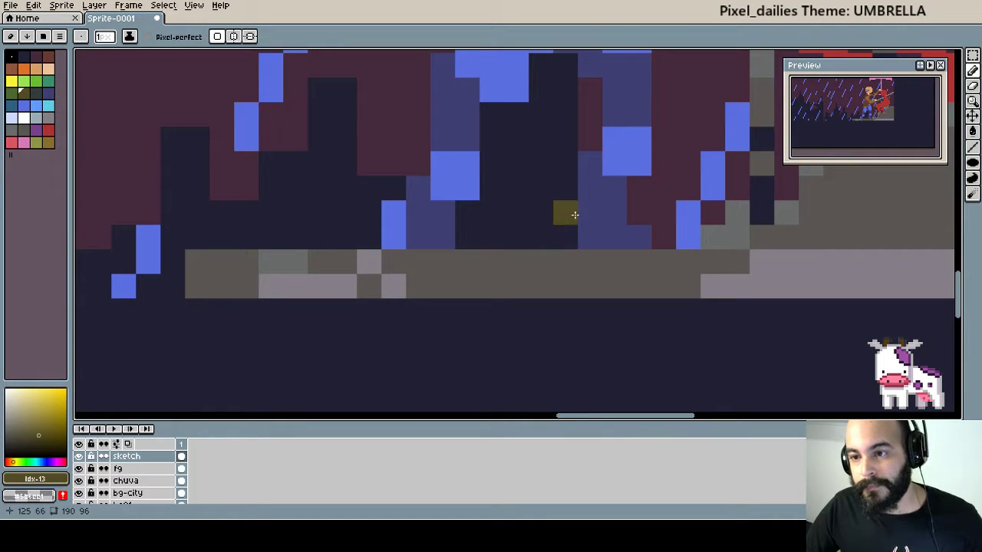
pyautogui.scroll(-2, 575, 215)
pyautogui.scroll(-2, 574, 215)
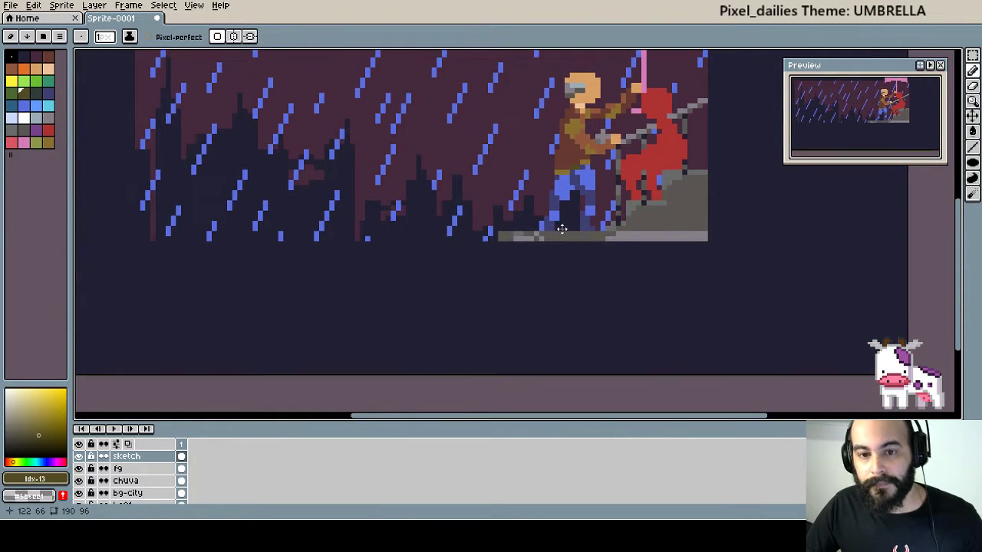
# On the chuva layer, Color Range-select the rain blue and fill it with white Idx-20.
pyautogui.scroll(-1, 581, 253)
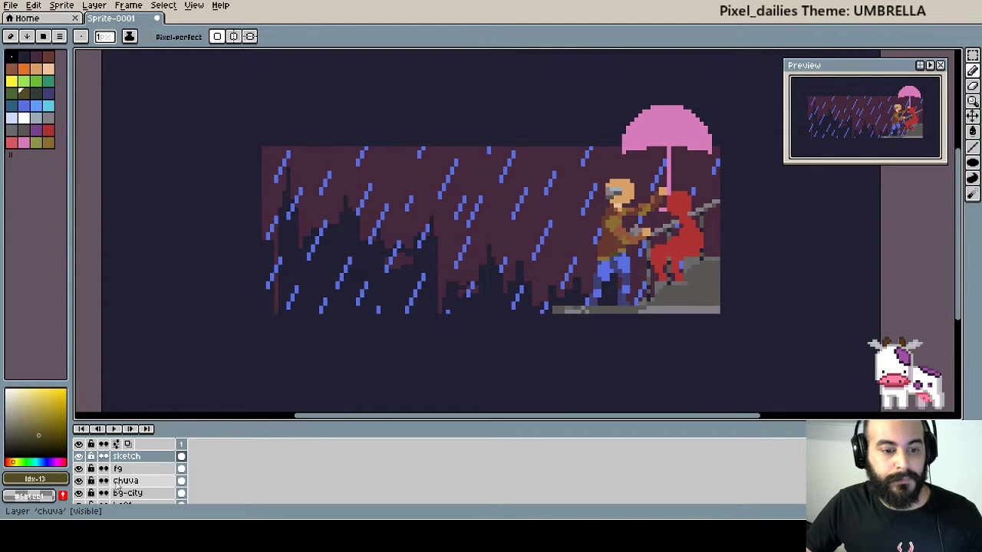
pyautogui.click(119, 483)
pyautogui.rightClick(124, 482)
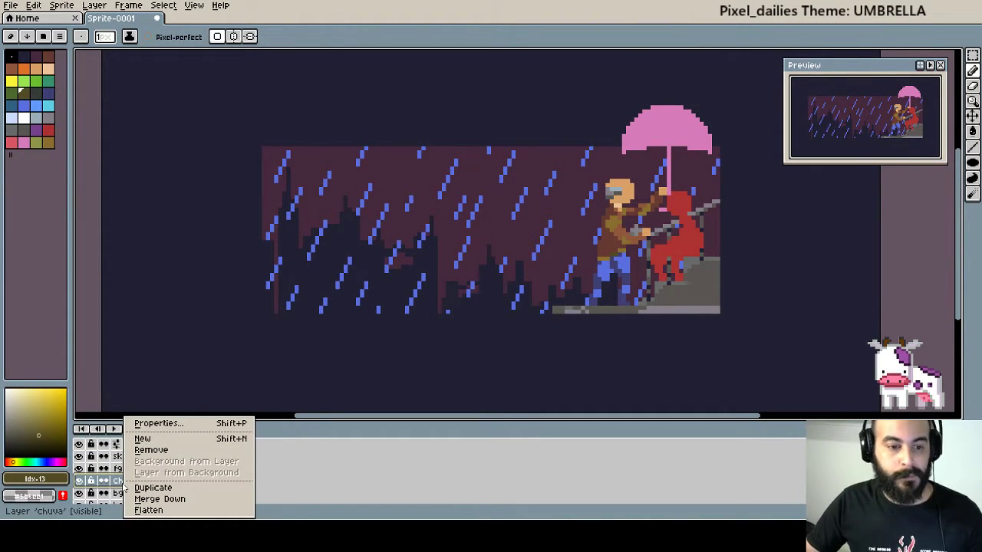
pyautogui.press('Escape')
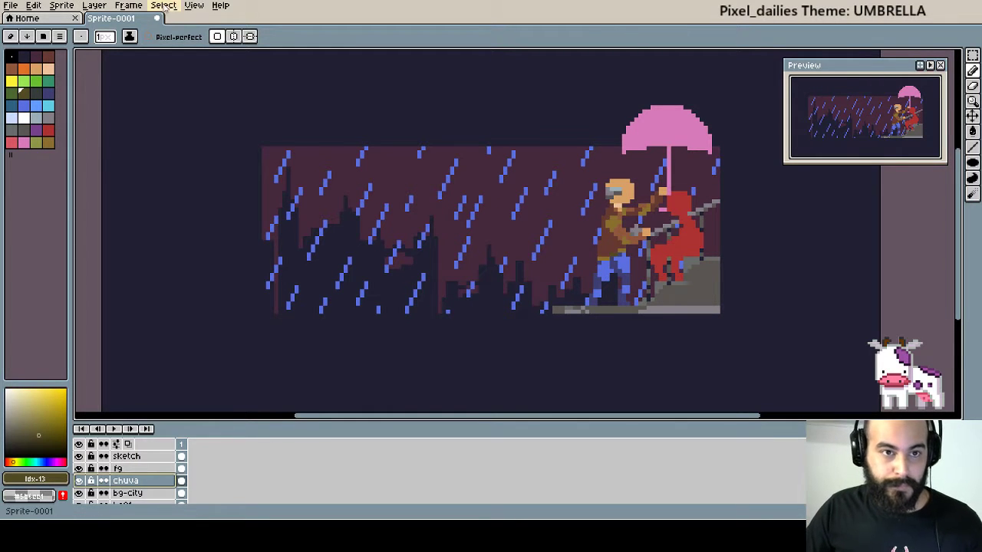
pyautogui.click(163, 6)
pyautogui.click(184, 68)
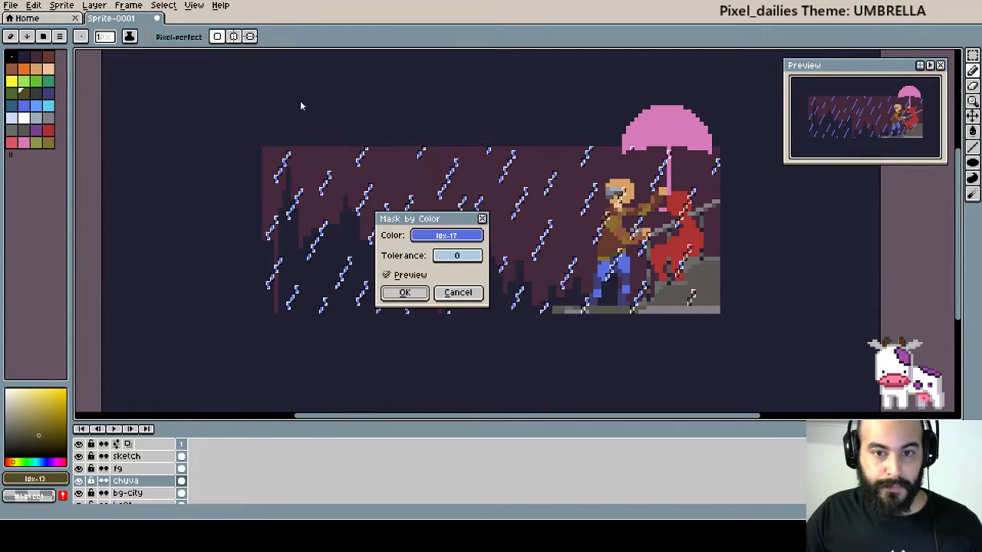
pyautogui.click(412, 294)
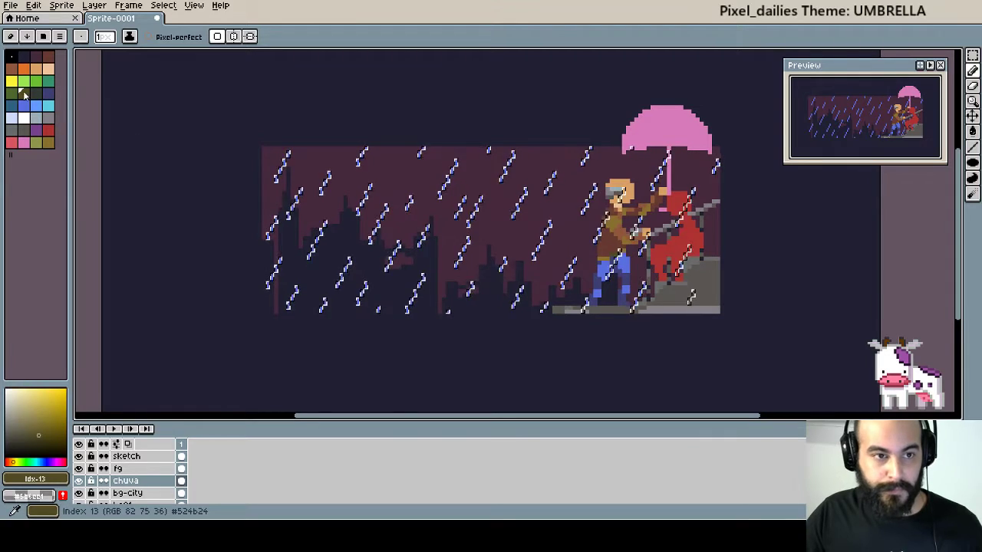
pyautogui.click(11, 117)
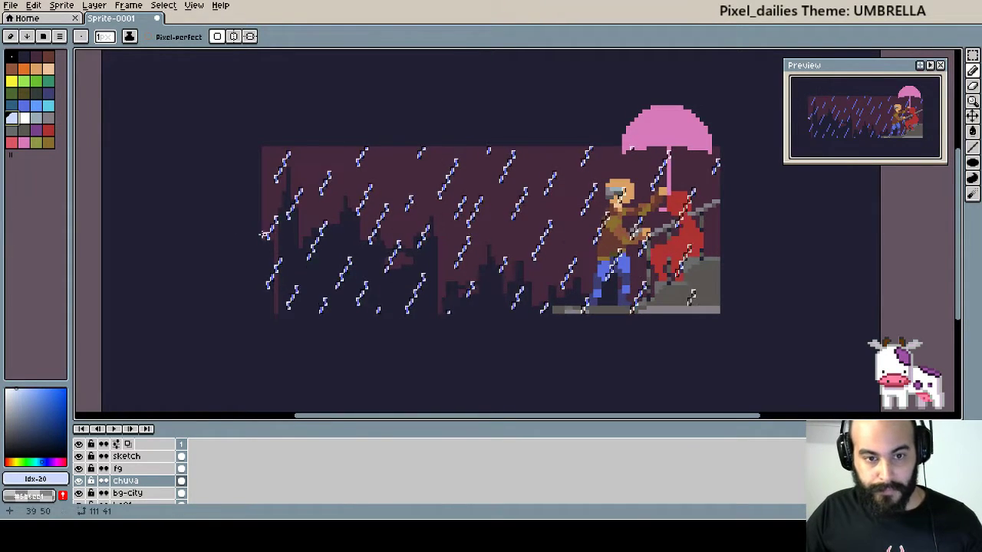
pyautogui.press('u')
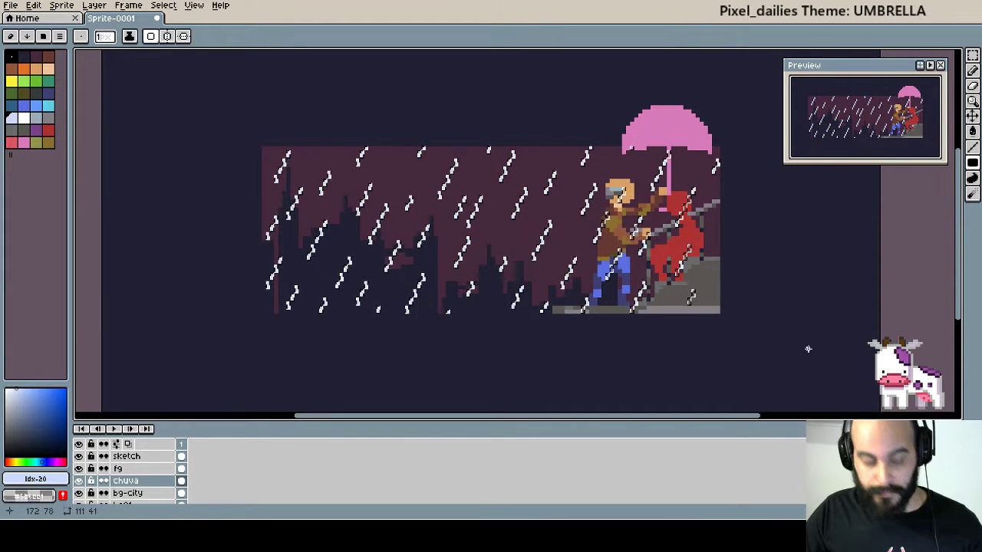
pyautogui.press('v')
pyautogui.press('b')
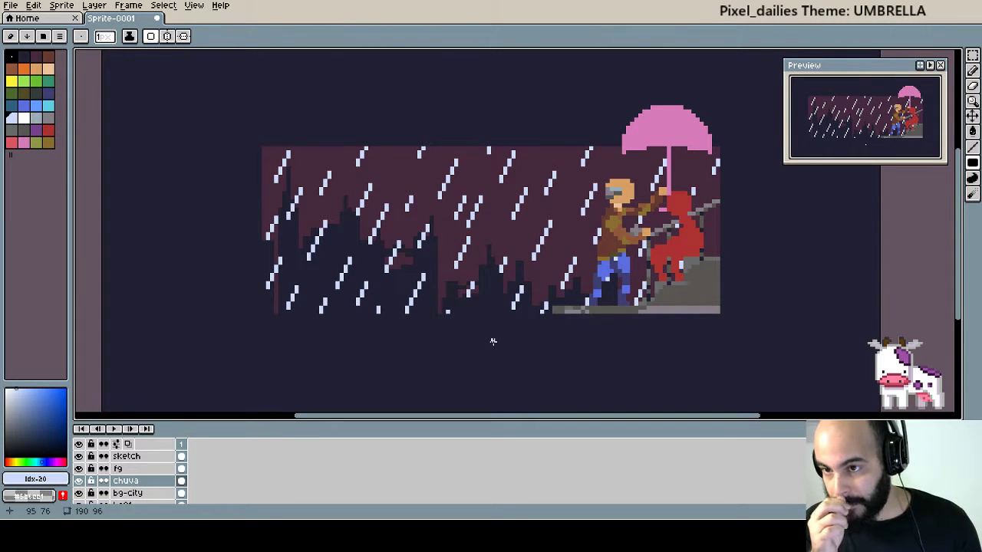
pyautogui.press('v')
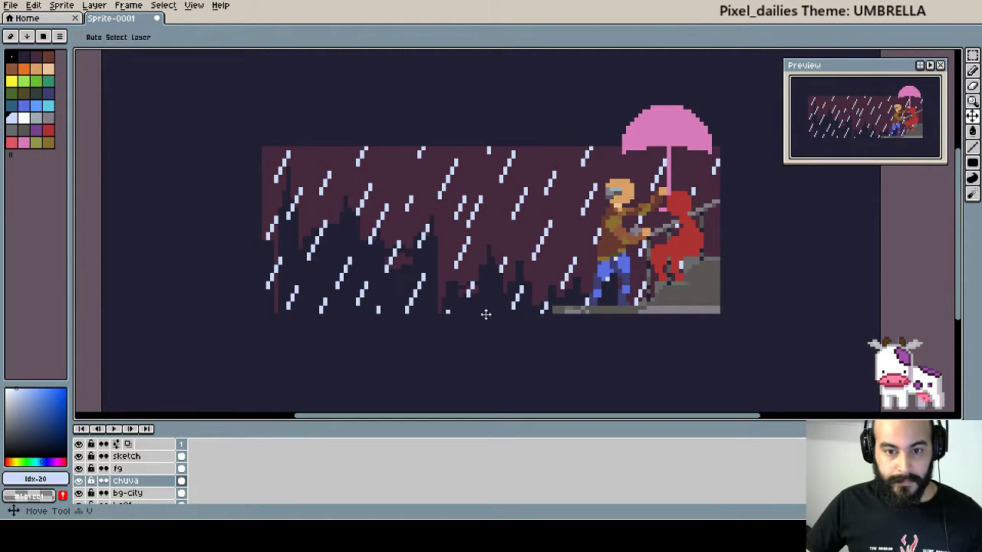
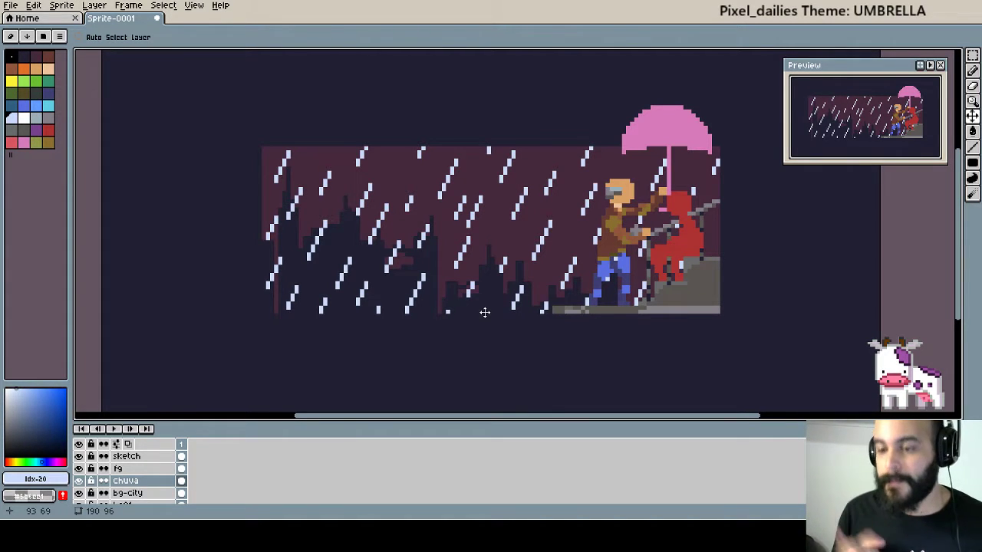
# Zoom in on the two figures and eyedrop their skin tone as the painting colour.
pyautogui.press('i')
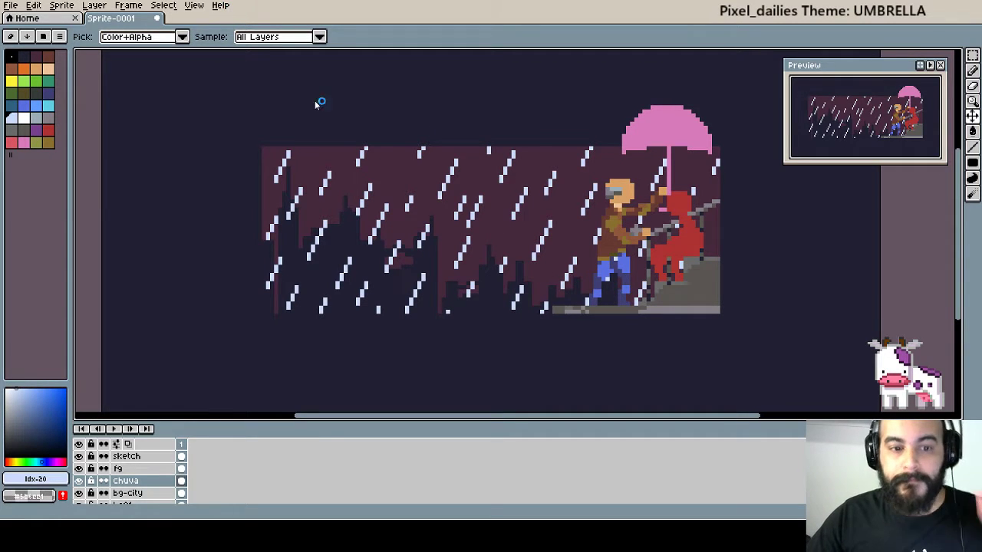
pyautogui.press('v')
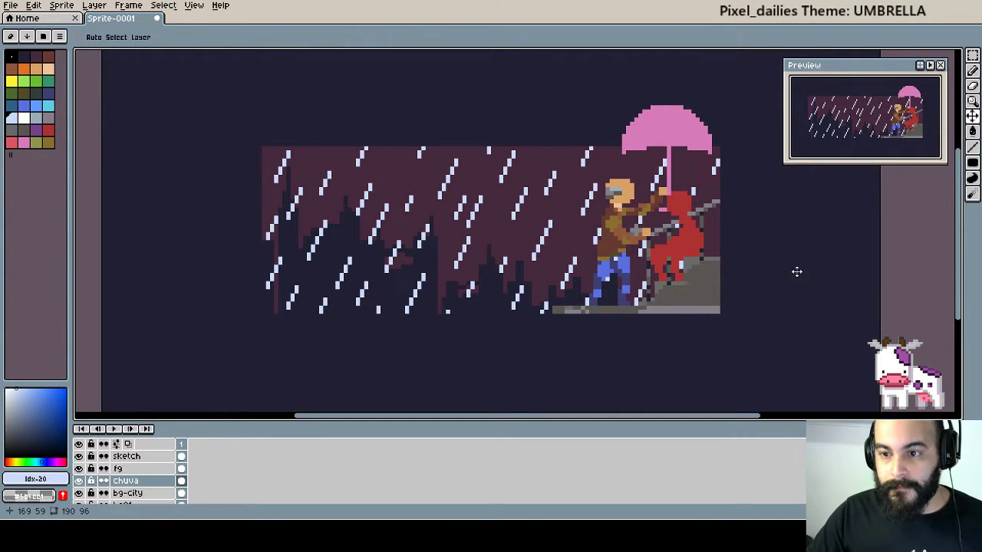
pyautogui.scroll(3, 664, 227)
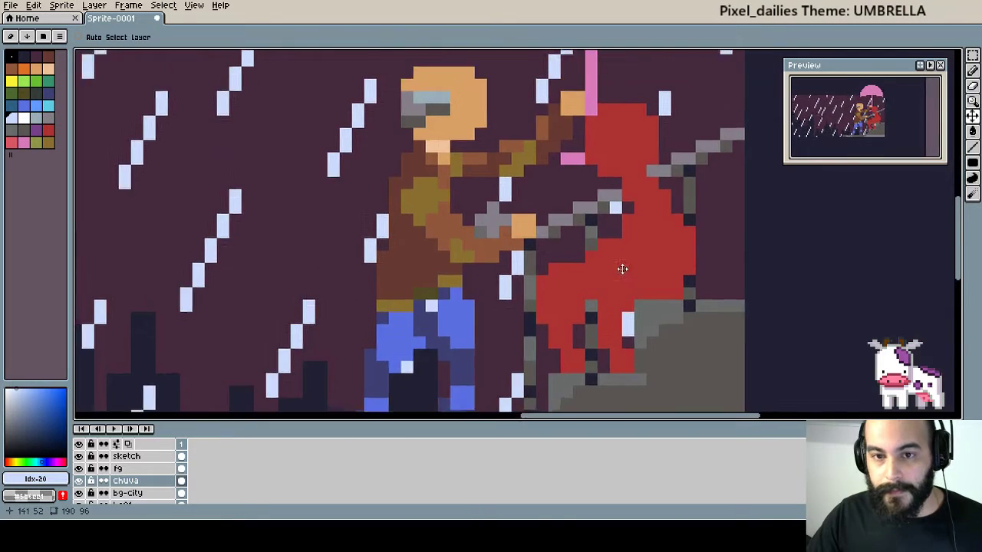
pyautogui.press('i')
pyautogui.click(433, 148)
# Zoom one step further, switch to the pencil and select the sketch layer.
pyautogui.press('v')
pyautogui.scroll(1, 528, 192)
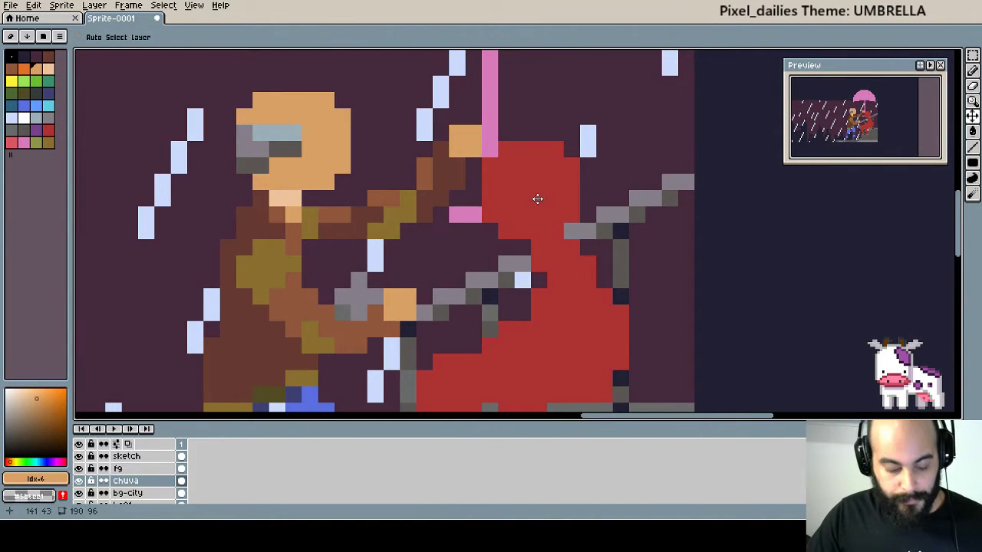
pyautogui.press('b')
pyautogui.click(146, 456)
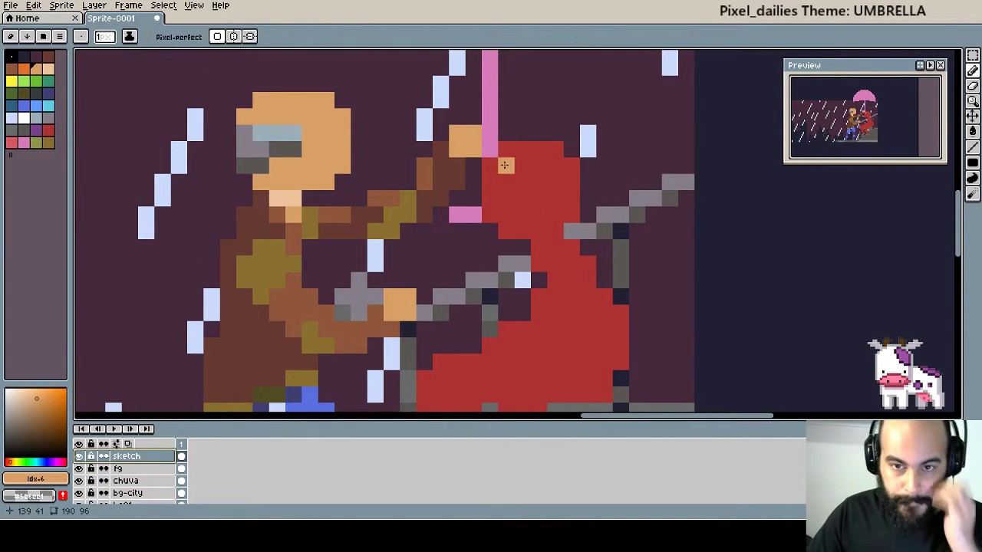
# Paint skin-toned orange pixels over the red hood to form the second figure's face.
pyautogui.moveTo(505, 164)
pyautogui.mouseDown()
pyautogui.moveTo(506, 222)
pyautogui.moveTo(490, 182)
pyautogui.moveTo(501, 158)
pyautogui.mouseUp()
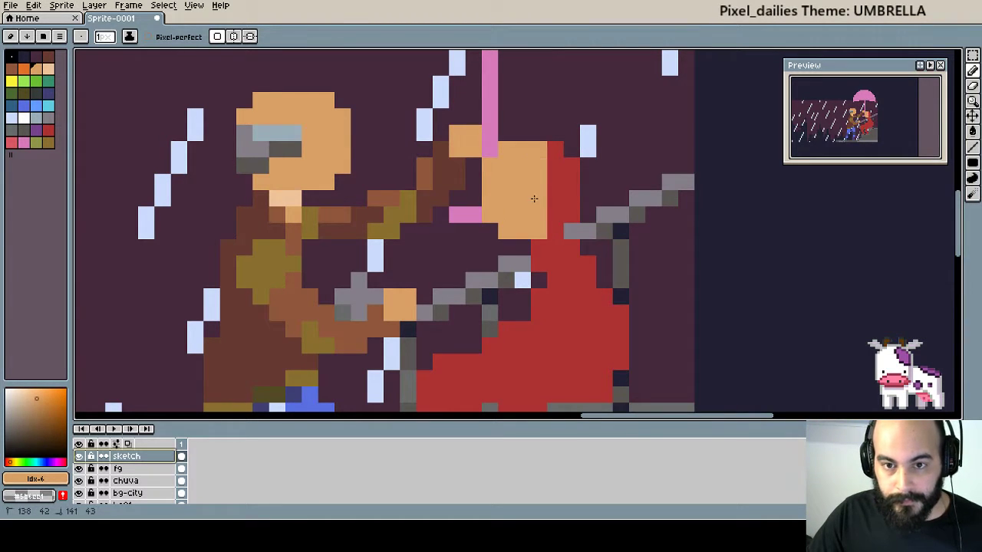
pyautogui.moveTo(552, 219); pyautogui.dragTo(494, 202)
pyautogui.click(583, 199)
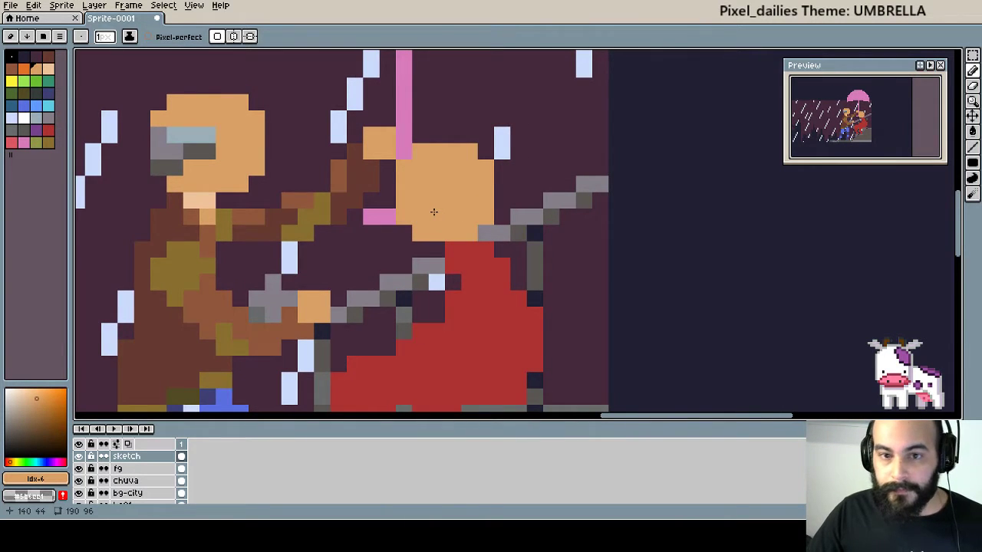
pyautogui.scroll(2, 433, 212)
pyautogui.scroll(-1, 507, 253)
# Draw a white diagonal hair band across the face, discarding a trial grey line.
pyautogui.press('alt')
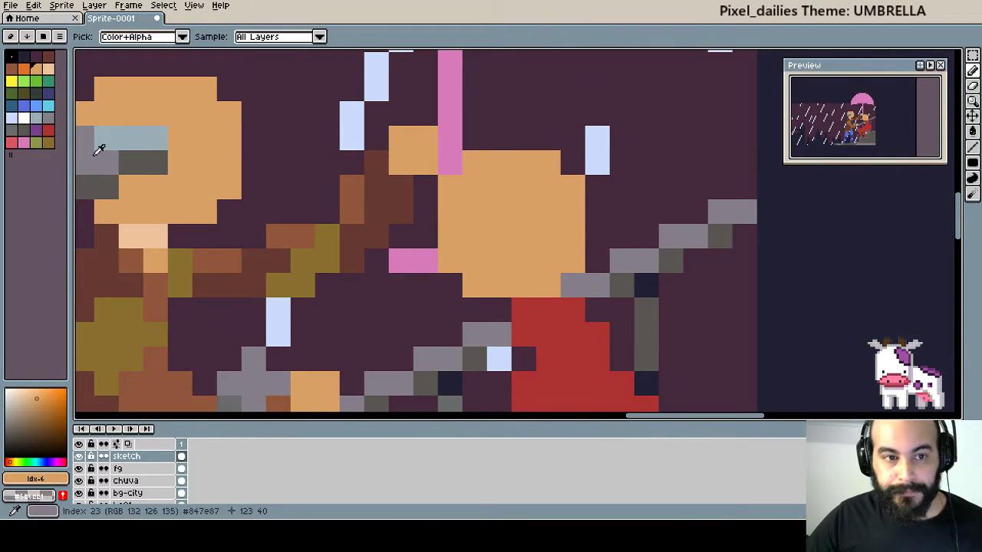
pyautogui.click(99, 149)
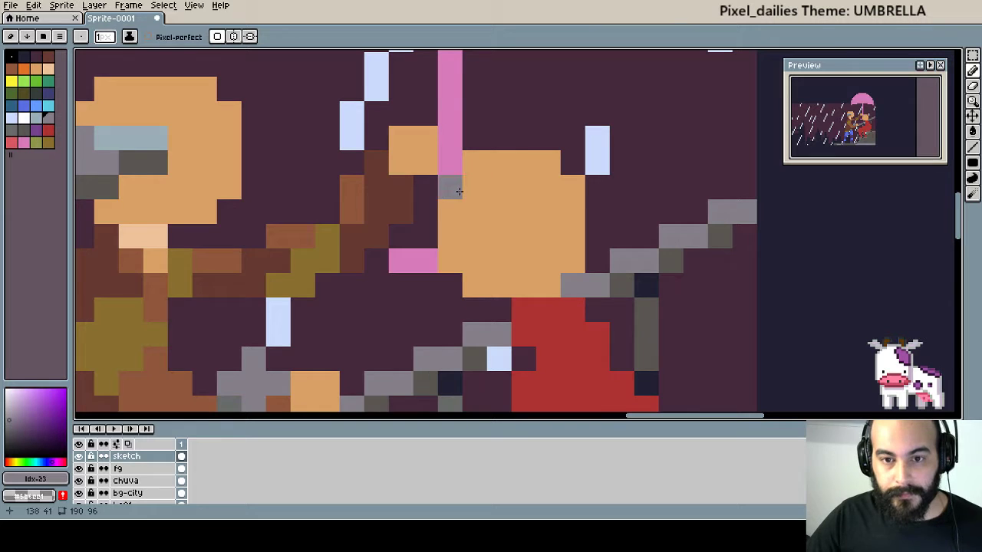
pyautogui.moveTo(524, 219); pyautogui.dragTo(631, 283)
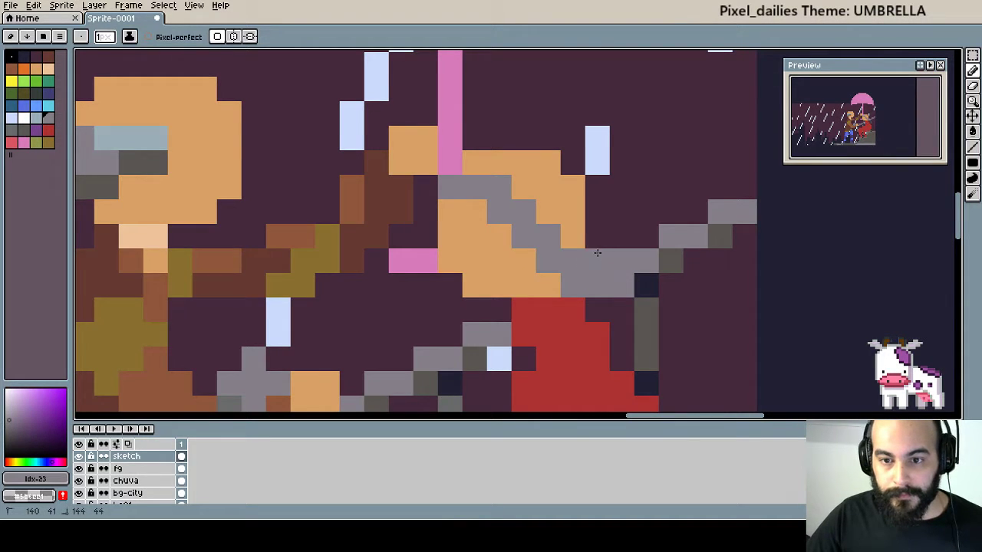
pyautogui.hotkey('ctrl', 'z')
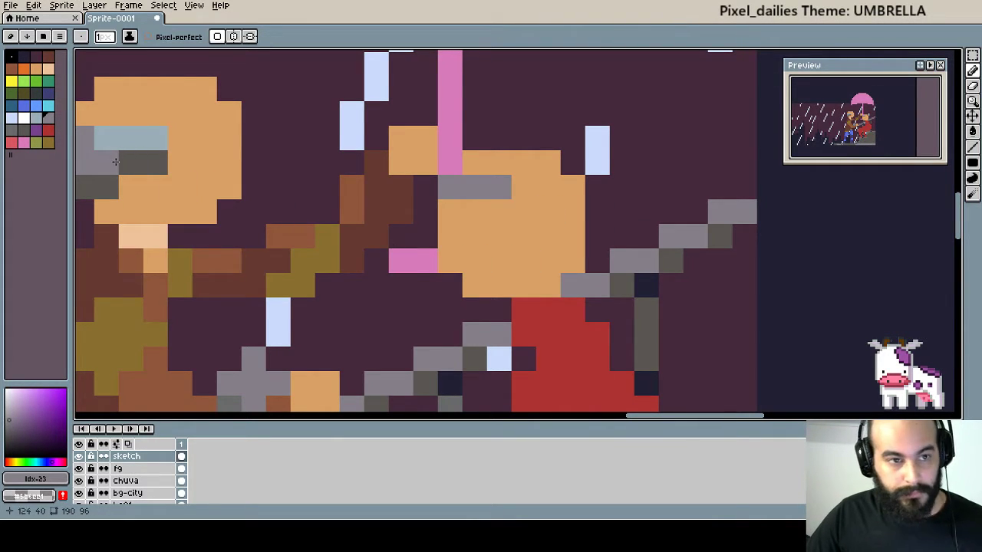
pyautogui.click(29, 121)
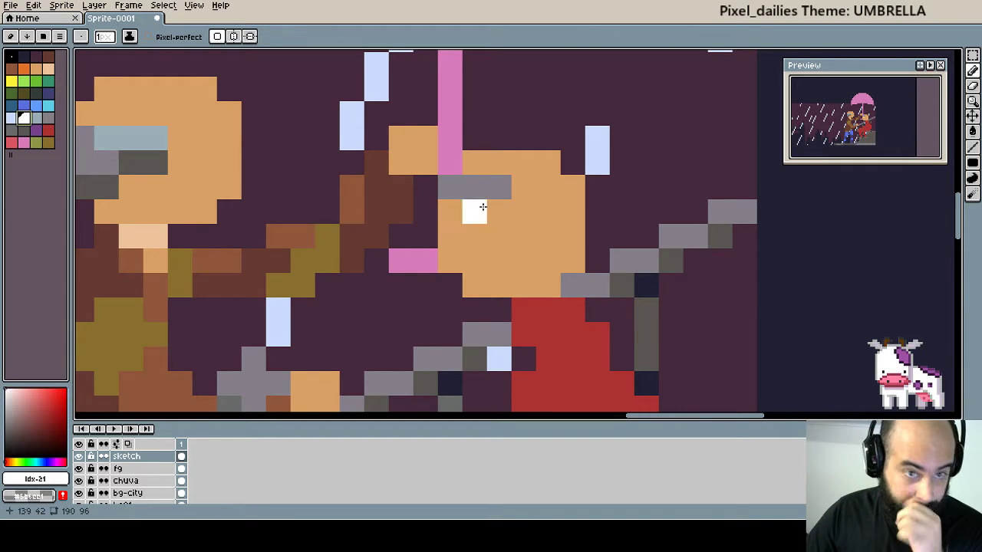
pyautogui.moveTo(462, 195)
pyautogui.mouseDown()
pyautogui.moveTo(564, 243)
pyautogui.moveTo(458, 195)
pyautogui.moveTo(508, 160)
pyautogui.moveTo(587, 199)
pyautogui.moveTo(593, 257)
pyautogui.mouseUp()
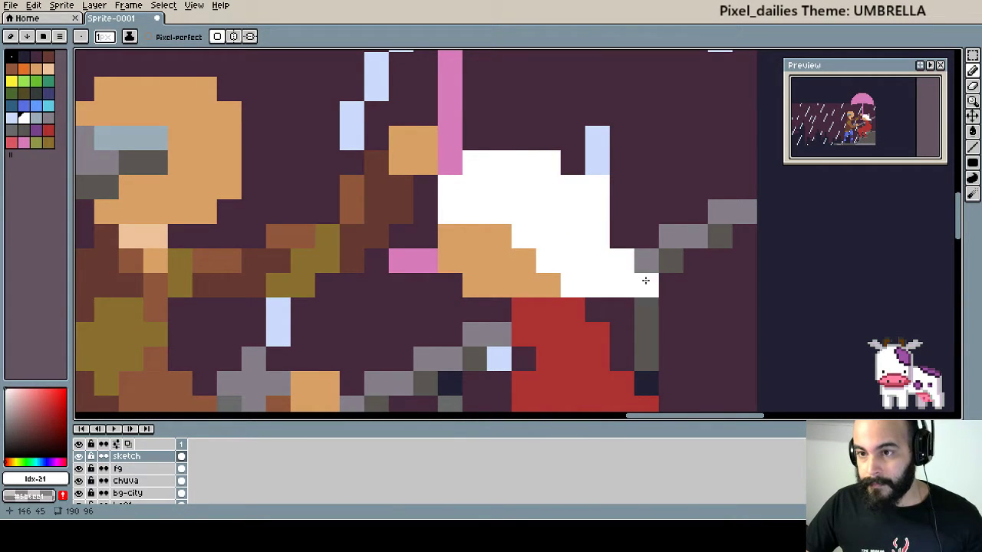
# Extend the white hair down to the right and up the face's left side.
pyautogui.scroll(1, 614, 230)
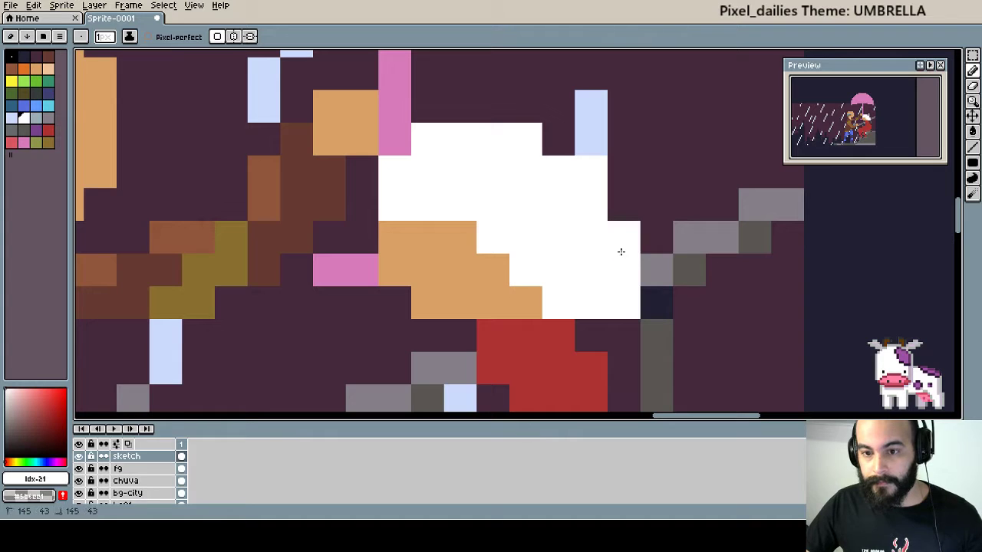
pyautogui.moveTo(591, 336); pyautogui.dragTo(656, 318)
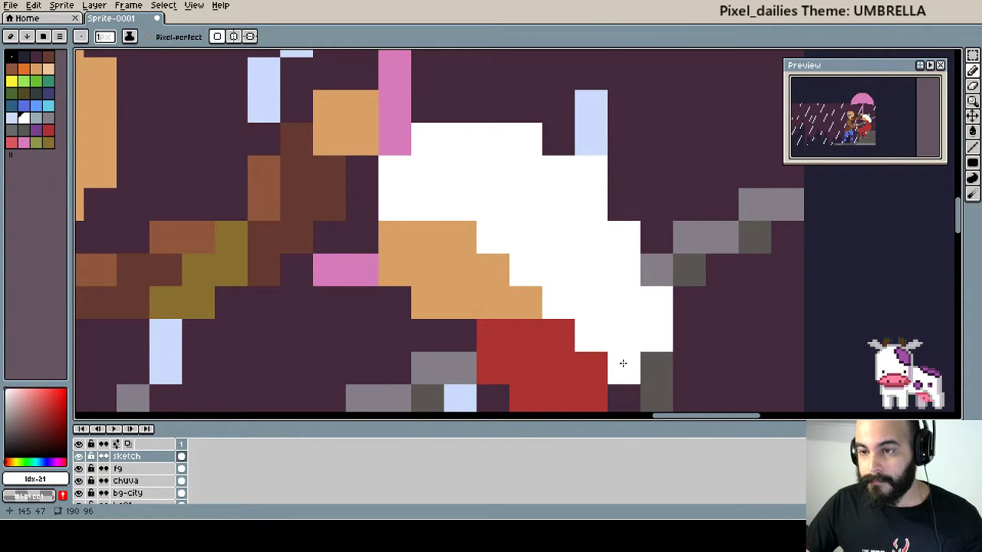
pyautogui.moveTo(526, 278); pyautogui.dragTo(577, 283)
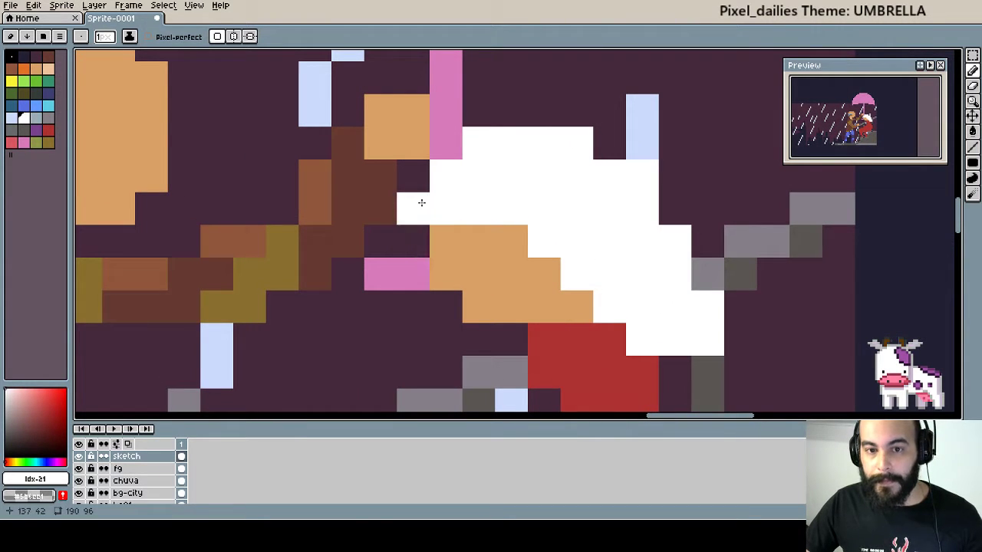
pyautogui.moveTo(421, 182); pyautogui.dragTo(422, 228)
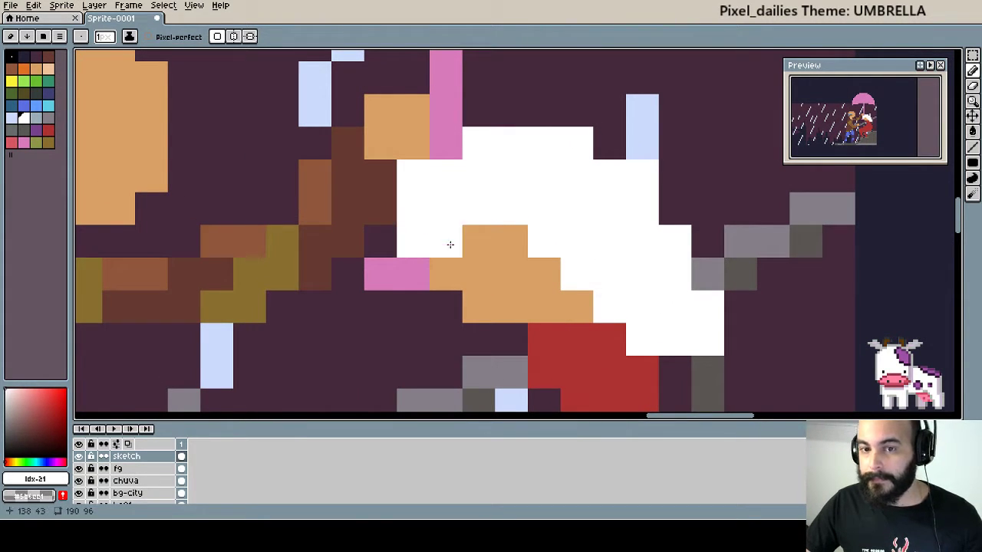
# Magic Wand-select the white hair and move it up one pixel.
pyautogui.hscroll(2, 507, 261)
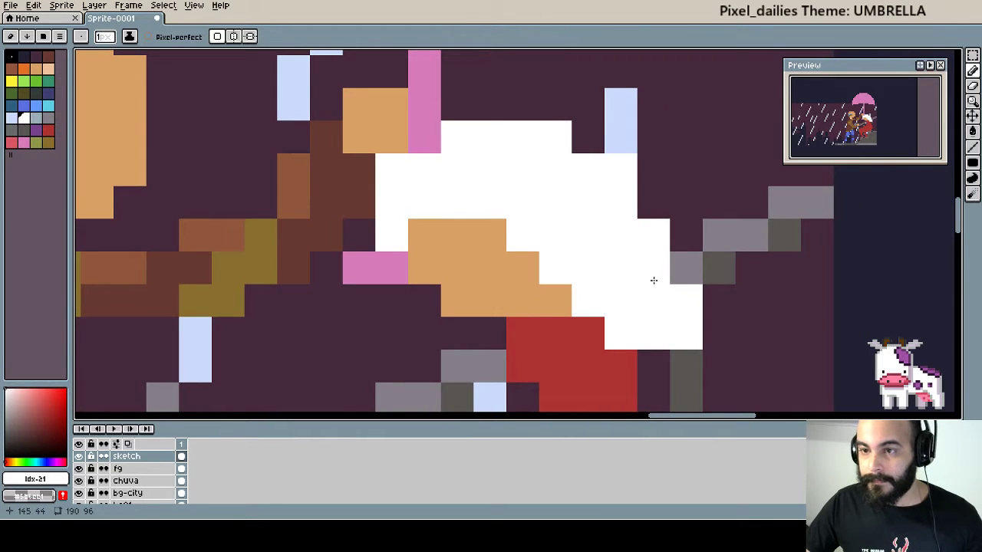
pyautogui.press('m')
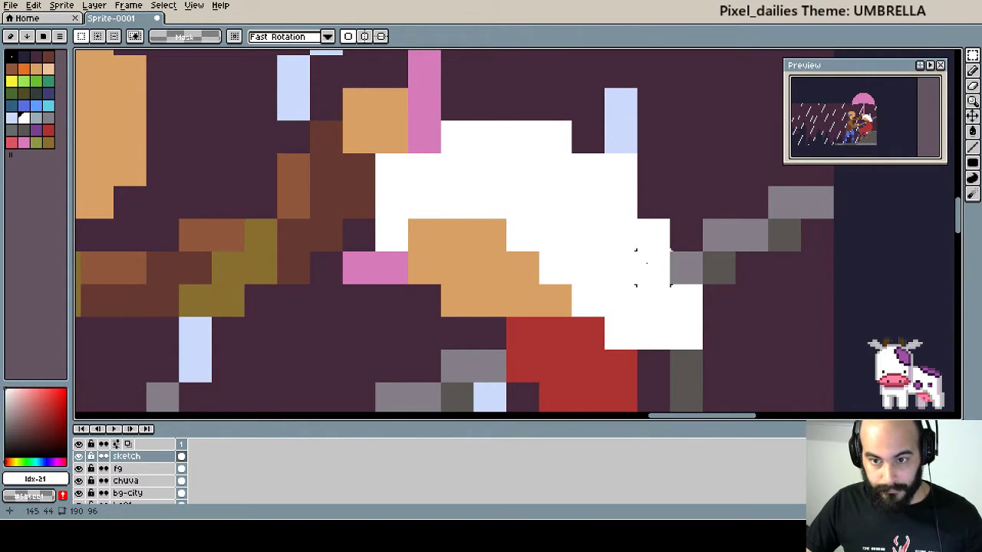
pyautogui.press('w')
pyautogui.moveTo(579, 225)
pyautogui.mouseDown()
pyautogui.moveTo(576, 181)
pyautogui.moveTo(576, 190)
pyautogui.mouseUp()
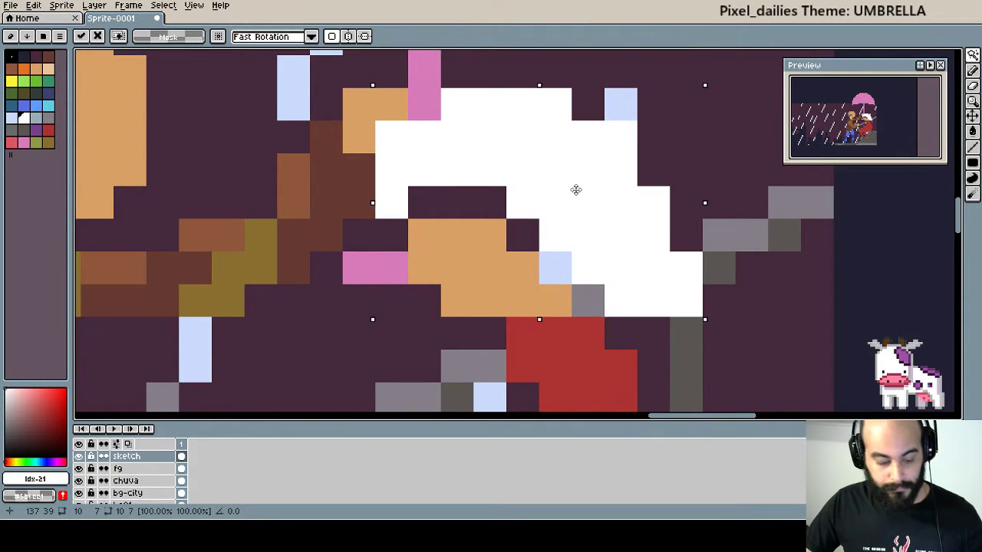
pyautogui.press('Return')
# Fill the two dark gaps in the face with orange skin tone.
pyautogui.press('b')
pyautogui.keyDown('alt'); pyautogui.click(486, 240); pyautogui.keyUp('alt')
pyautogui.moveTo(424, 202)
pyautogui.mouseDown()
pyautogui.moveTo(485, 206)
pyautogui.moveTo(586, 289)
pyautogui.mouseUp()
pyautogui.scroll(-3, 576, 202)
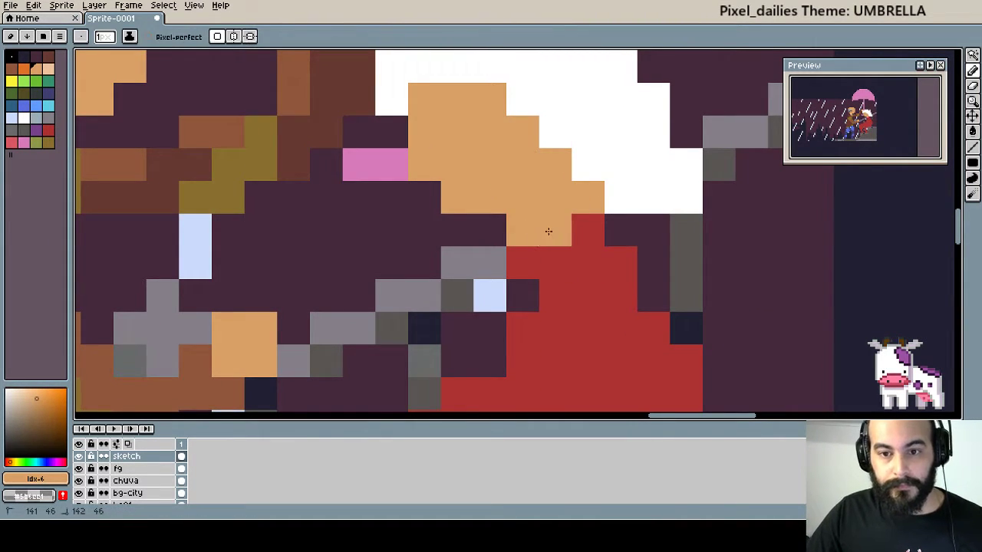
# Sample light peach from the first figure and paint peach cells below the second face.
pyautogui.moveTo(130, 100)
pyautogui.mouseDown()
pyautogui.moveTo(277, 199)
pyautogui.moveTo(304, 130)
pyautogui.mouseUp()
pyautogui.keyDown('alt'); pyautogui.click(176, 153); pyautogui.keyUp('alt')
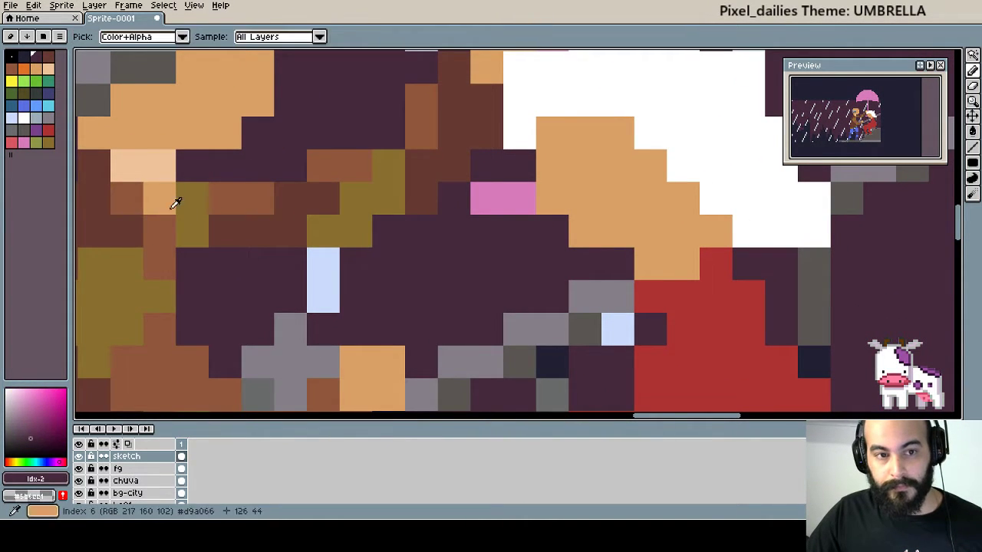
pyautogui.keyDown('alt'); pyautogui.click(145, 158); pyautogui.keyUp('alt')
pyautogui.click(652, 262)
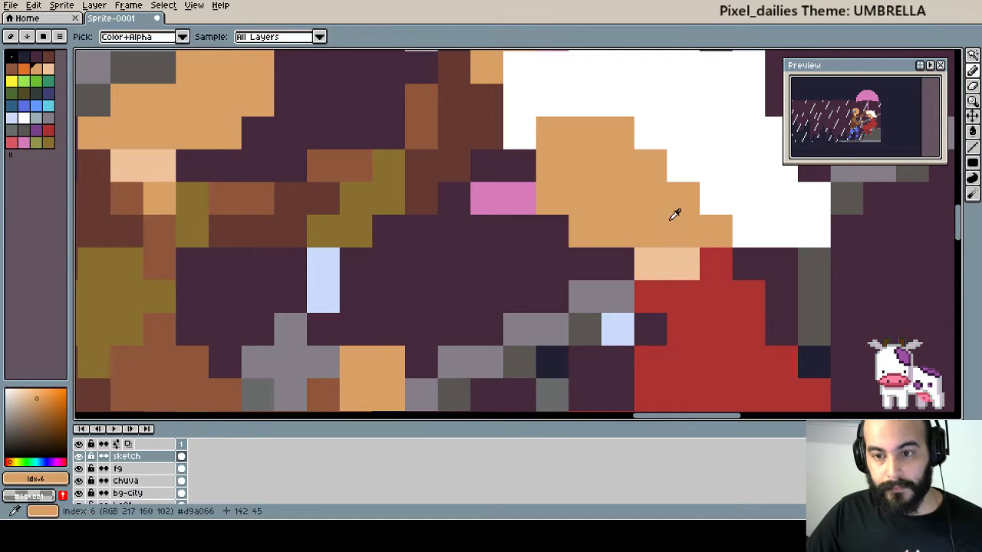
pyautogui.click(651, 296)
pyautogui.scroll(-2, 647, 289)
pyautogui.moveTo(333, 173); pyautogui.dragTo(344, 227)
pyautogui.scroll(2, 344, 227)
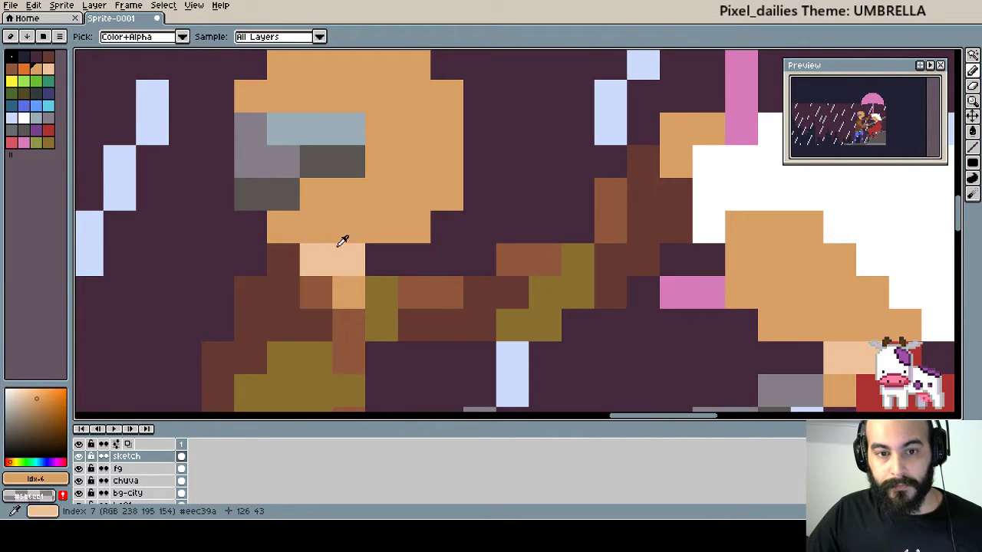
pyautogui.keyDown('alt'); pyautogui.click(340, 240); pyautogui.keyUp('alt')
pyautogui.moveTo(361, 121)
pyautogui.mouseDown()
pyautogui.moveTo(340, 164)
pyautogui.moveTo(419, 146)
pyautogui.mouseUp()
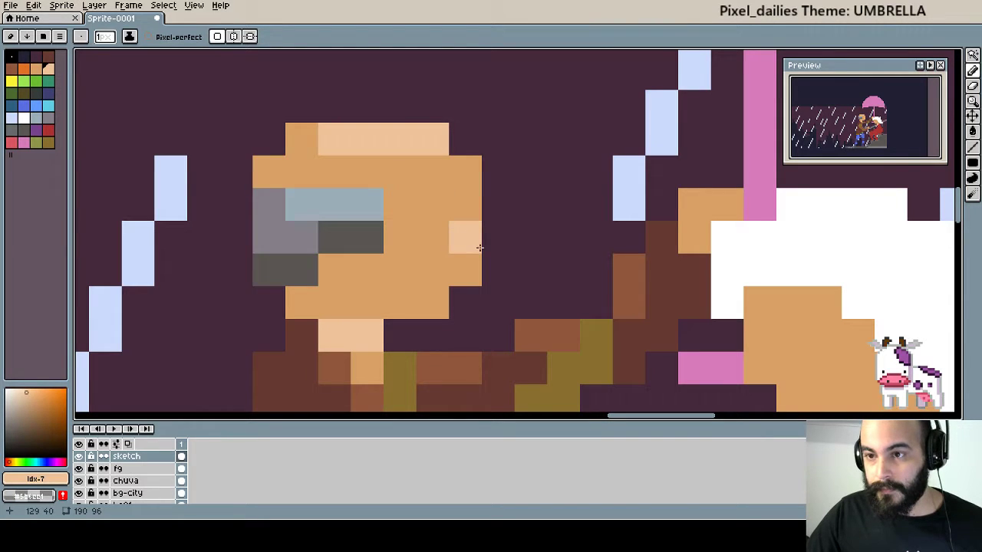
pyautogui.moveTo(398, 173); pyautogui.dragTo(451, 173)
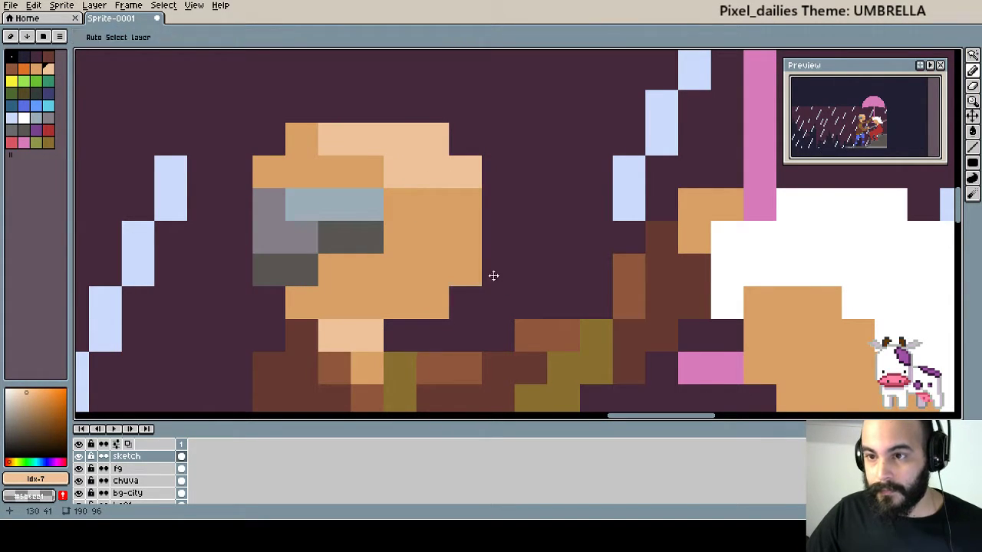
pyautogui.hotkey('ctrl', 'z')
pyautogui.hotkey('ctrl', 'z')
# Paint a row of orange skin cells under the second figure's chin.
pyautogui.moveTo(734, 281)
pyautogui.mouseDown()
pyautogui.moveTo(587, 258)
pyautogui.moveTo(422, 198)
pyautogui.mouseUp()
pyautogui.scroll(2, 521, 263)
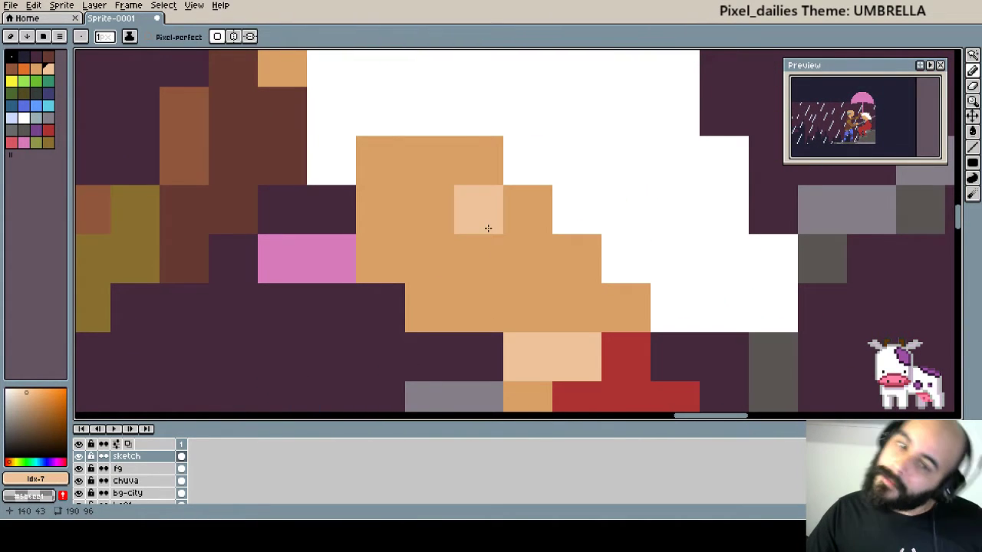
pyautogui.scroll(-1, 499, 268)
pyautogui.keyDown('alt'); pyautogui.click(478, 239); pyautogui.keyUp('alt')
pyautogui.click(478, 264)
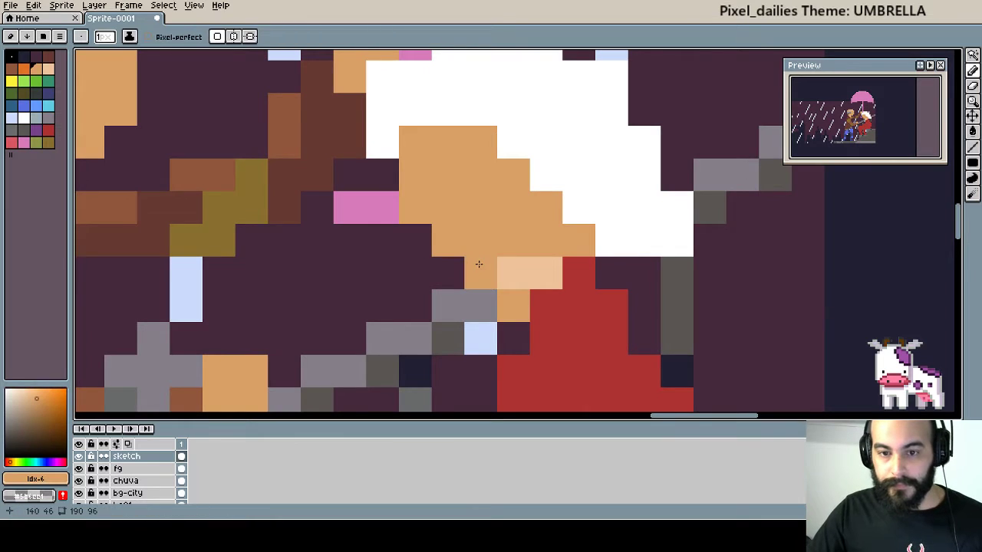
pyautogui.moveTo(478, 263); pyautogui.dragTo(537, 263)
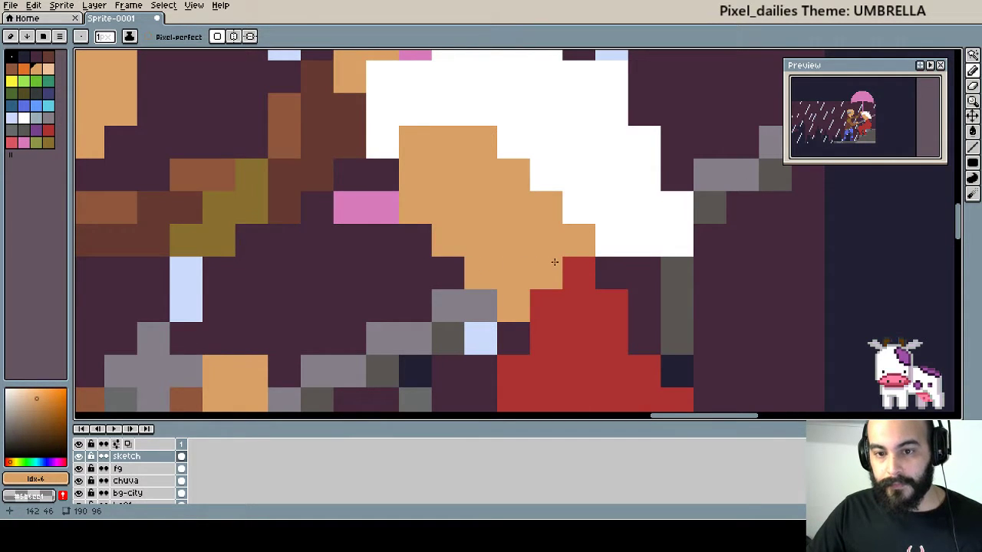
pyautogui.click(530, 269)
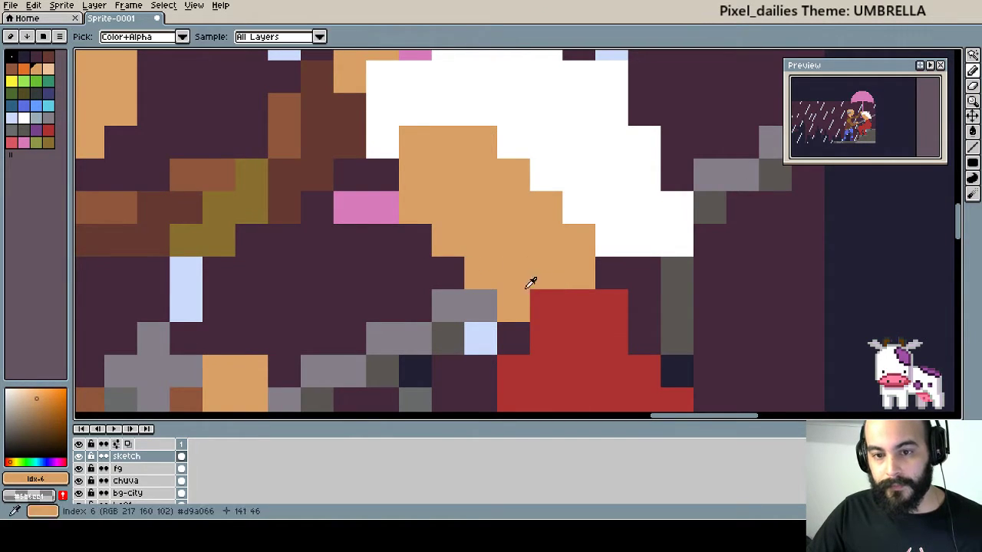
# Paint a light peach highlight row along the chin, with an orange cell below it.
pyautogui.click(48, 69)
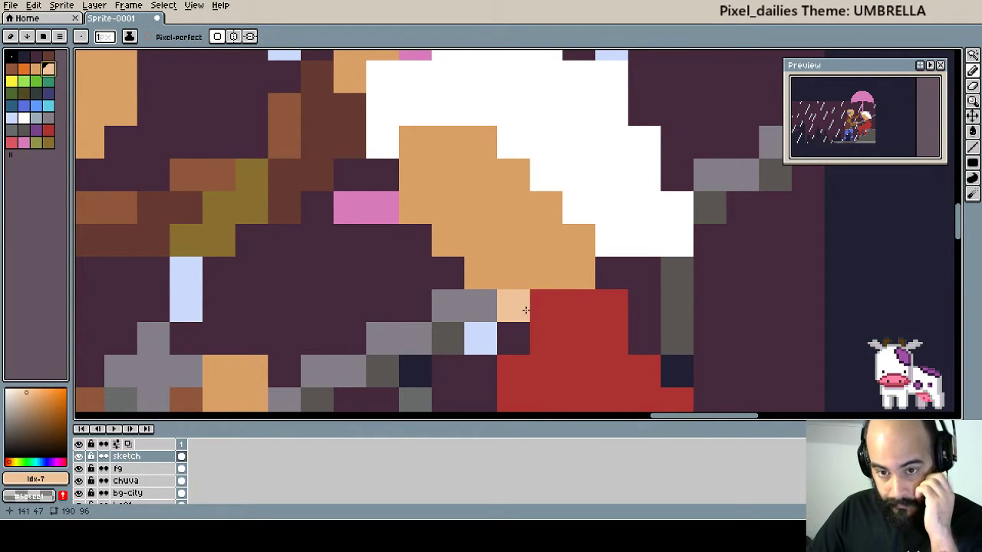
pyautogui.moveTo(512, 307)
pyautogui.mouseDown()
pyautogui.moveTo(562, 314)
pyautogui.moveTo(519, 338)
pyautogui.moveTo(585, 242)
pyautogui.mouseUp()
pyautogui.keyDown('alt'); pyautogui.click(541, 258); pyautogui.keyUp('alt')
pyautogui.click(534, 268)
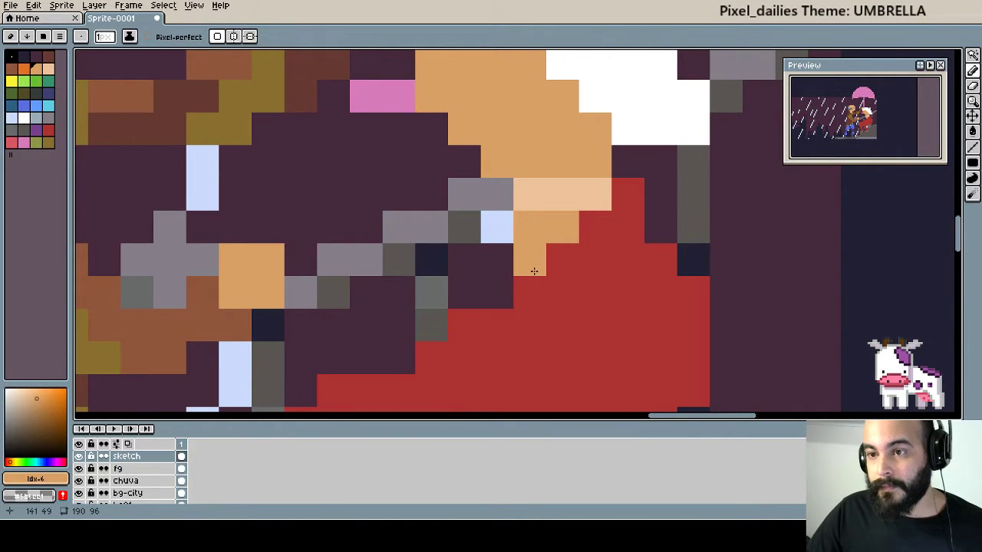
pyautogui.moveTo(535, 265); pyautogui.dragTo(572, 249)
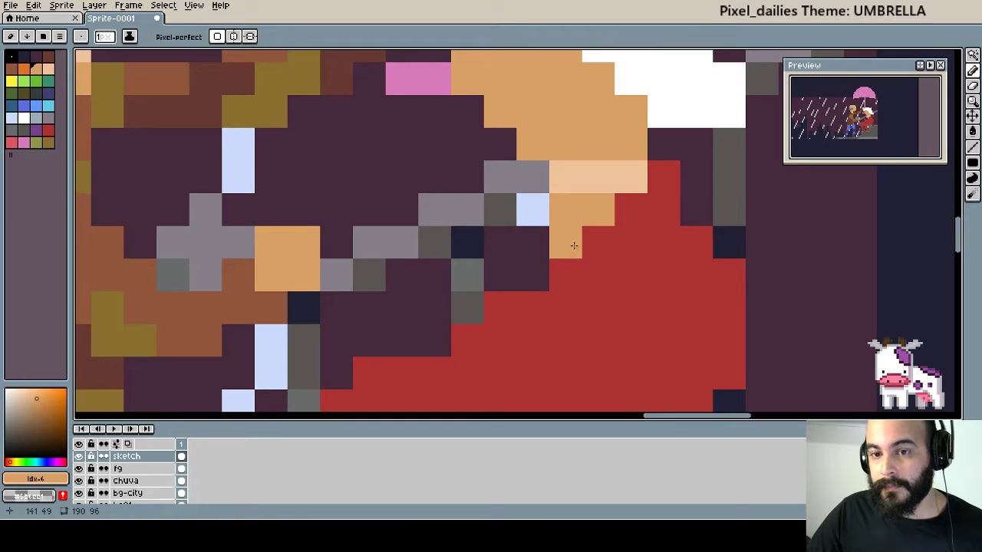
pyautogui.scroll(-1, 607, 279)
# Eyedrop white and extend the hair down the figure's back, undoing a stray stroke.
pyautogui.scroll(-1, 608, 277)
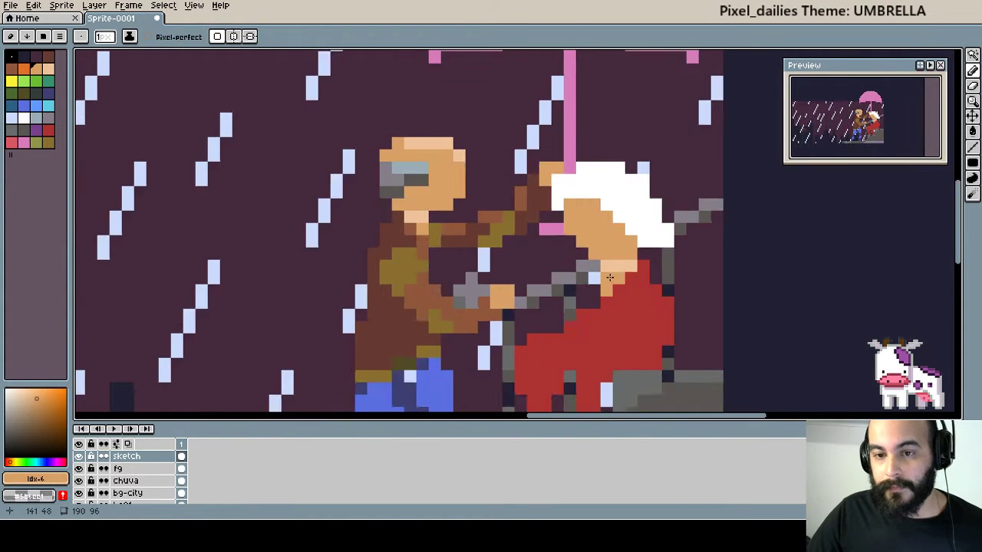
pyautogui.scroll(-1, 609, 276)
pyautogui.scroll(1, 610, 274)
pyautogui.scroll(1, 624, 262)
pyautogui.keyDown('alt'); pyautogui.click(640, 240); pyautogui.keyUp('alt')
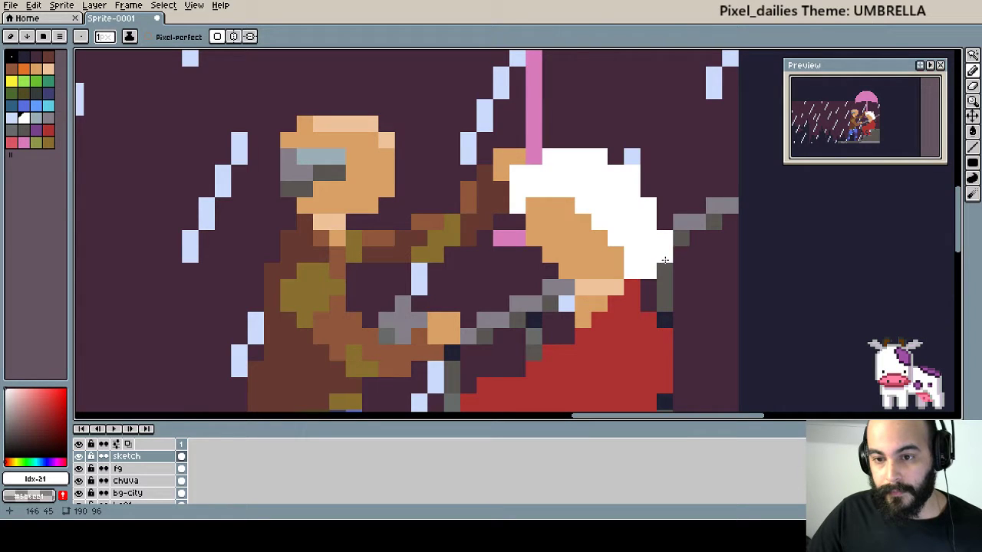
pyautogui.moveTo(650, 285); pyautogui.dragTo(678, 277)
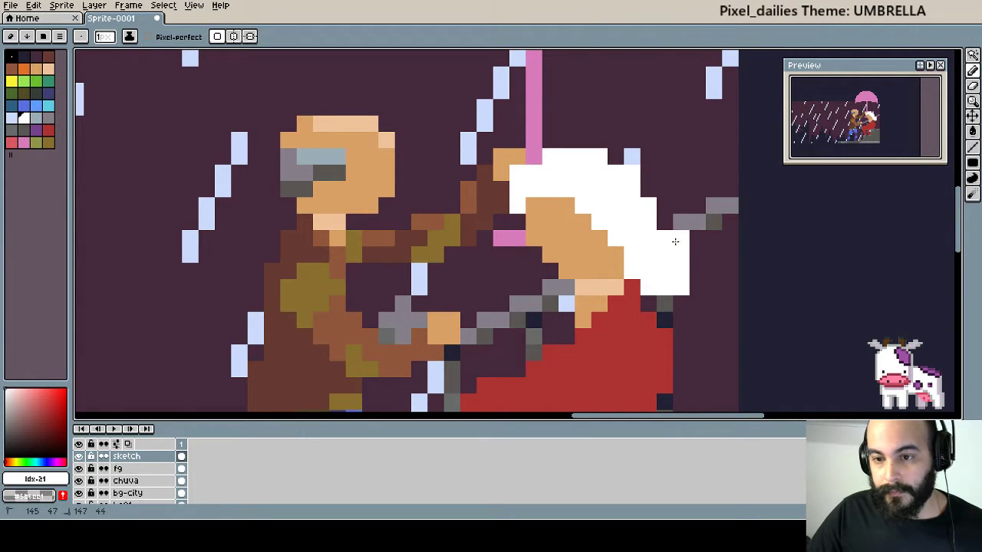
pyautogui.hotkey('ctrl', 'z')
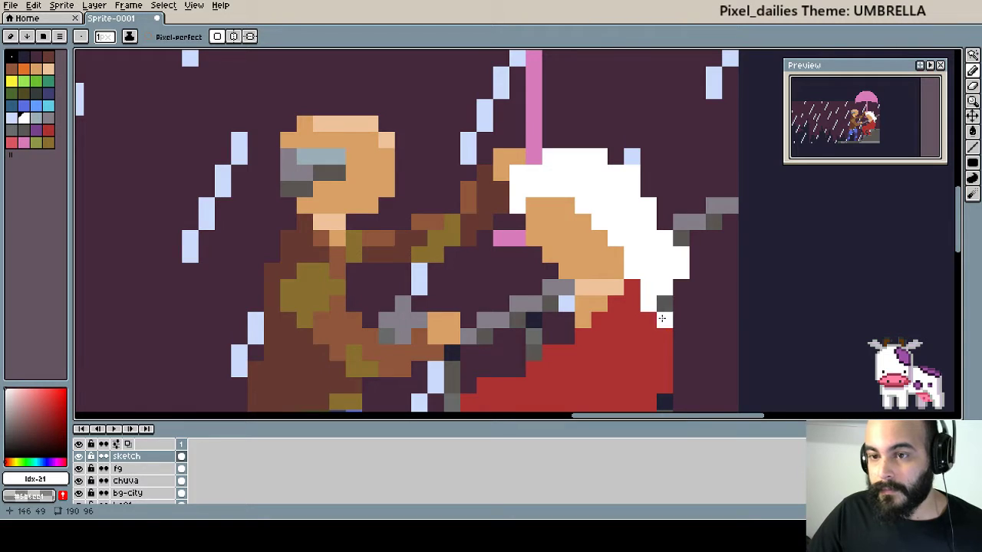
pyautogui.moveTo(662, 318); pyautogui.dragTo(683, 244)
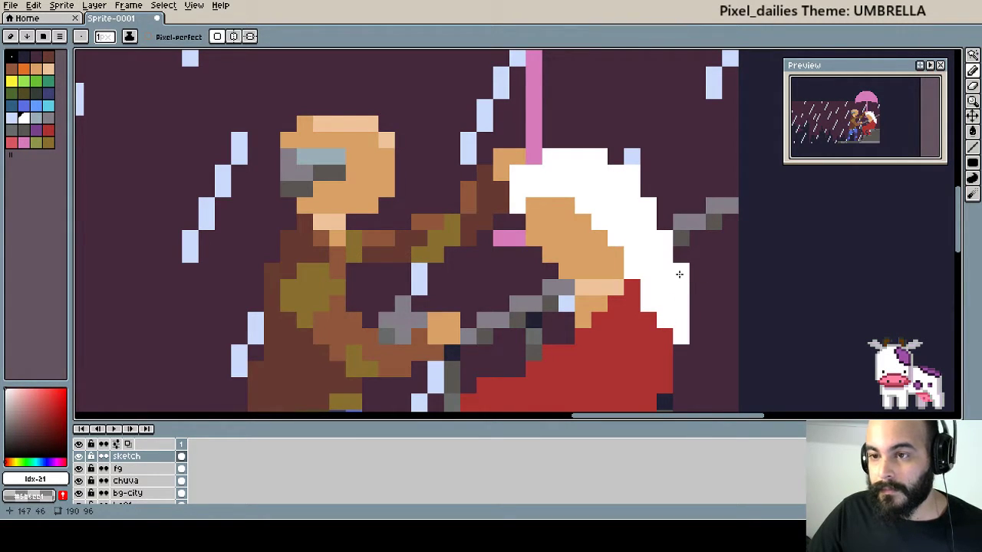
# Switch to the grey shading colour and dot grey shadow pixels into the hair.
pyautogui.scroll(2, 656, 276)
pyautogui.scroll(1, 600, 192)
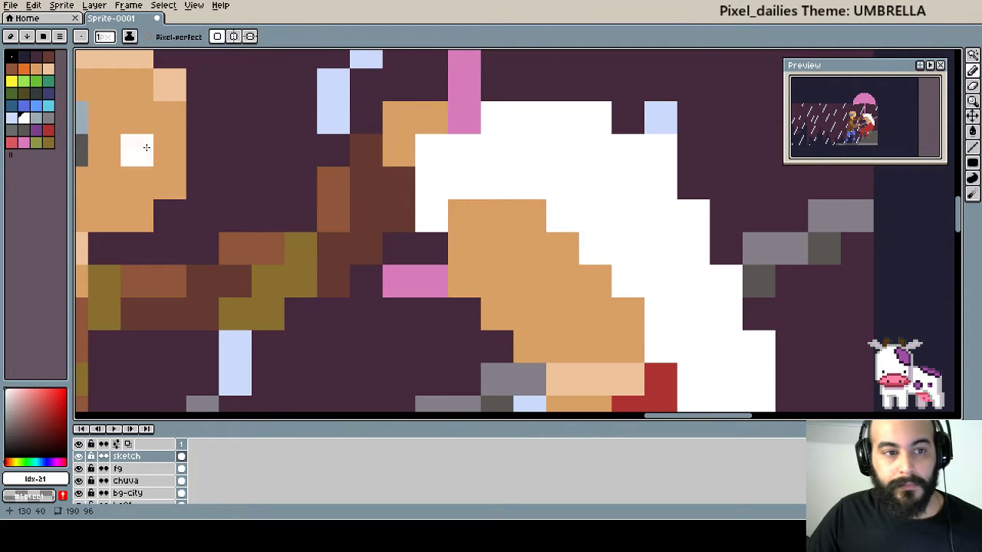
pyautogui.press(']')
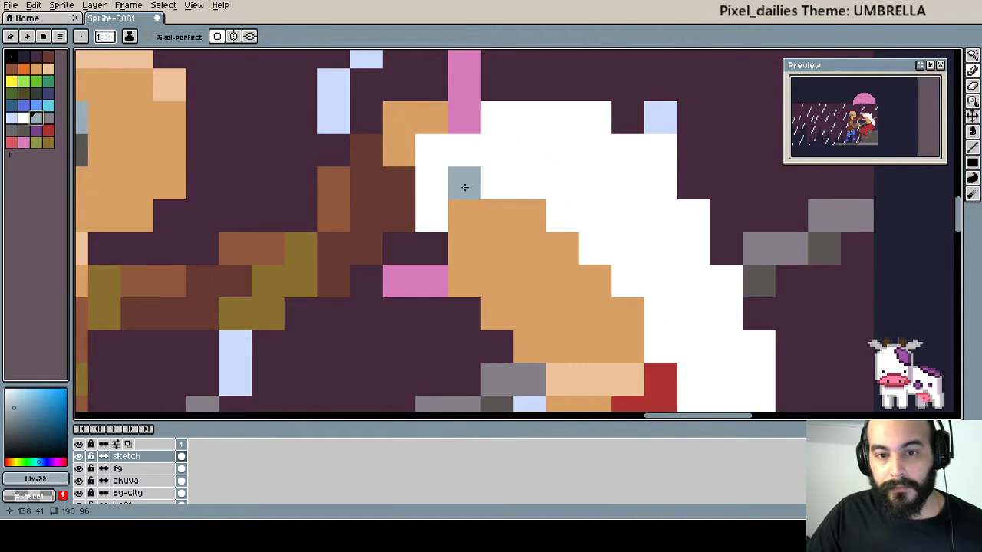
pyautogui.moveTo(627, 248); pyautogui.dragTo(547, 180)
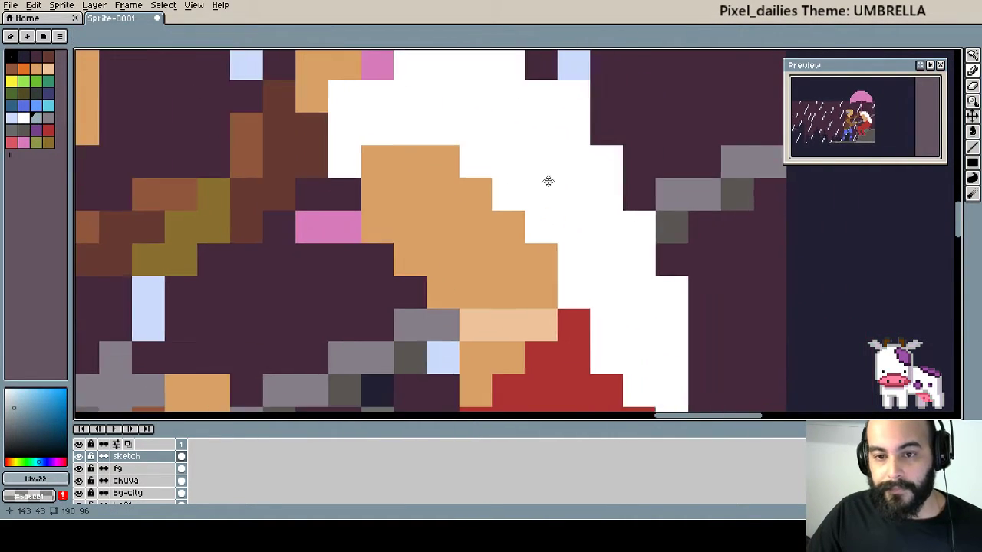
pyautogui.click(474, 161)
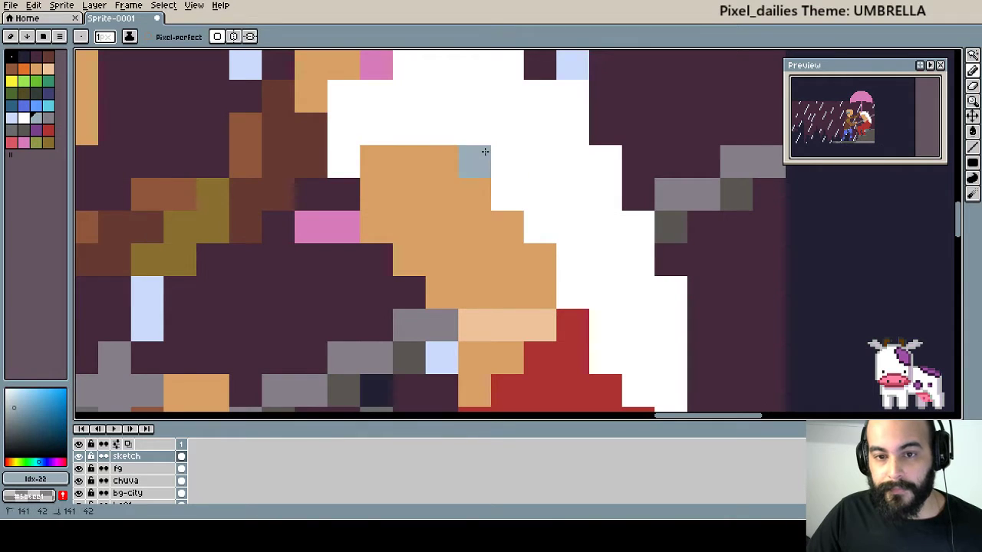
# Add grey shading pixels down the hair edge, undoing a diagonal grey band.
pyautogui.click(547, 255)
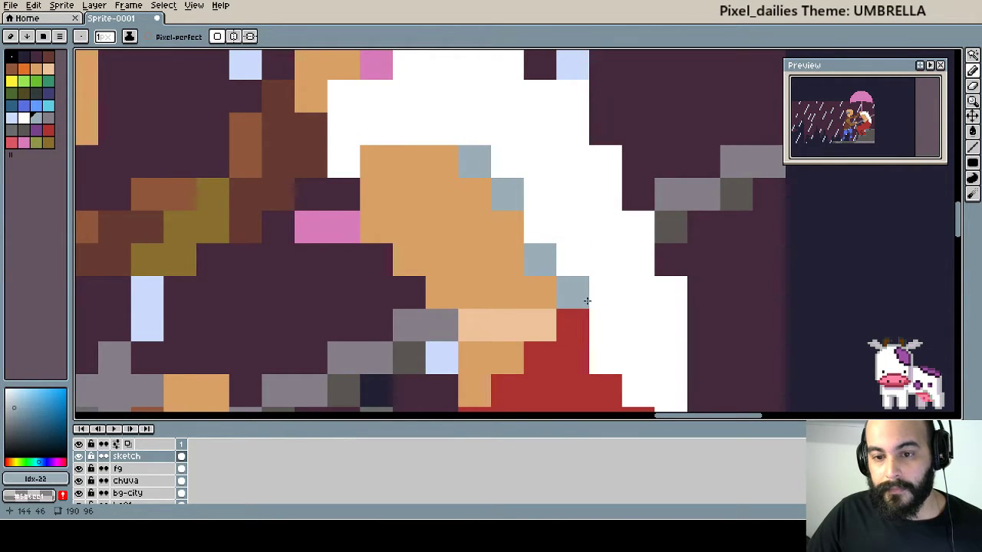
pyautogui.moveTo(602, 314); pyautogui.dragTo(558, 254)
pyautogui.click(562, 290)
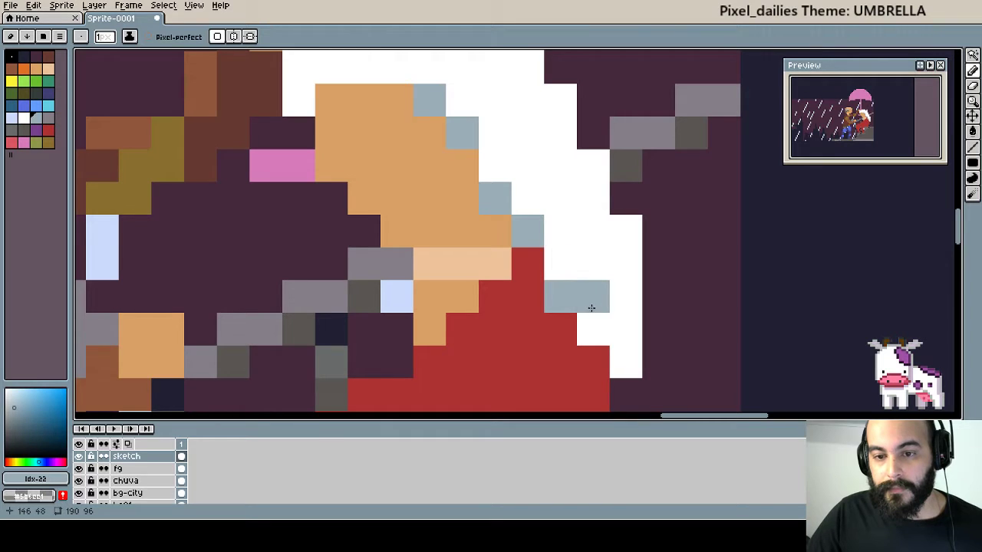
pyautogui.click(593, 329)
pyautogui.click(566, 268)
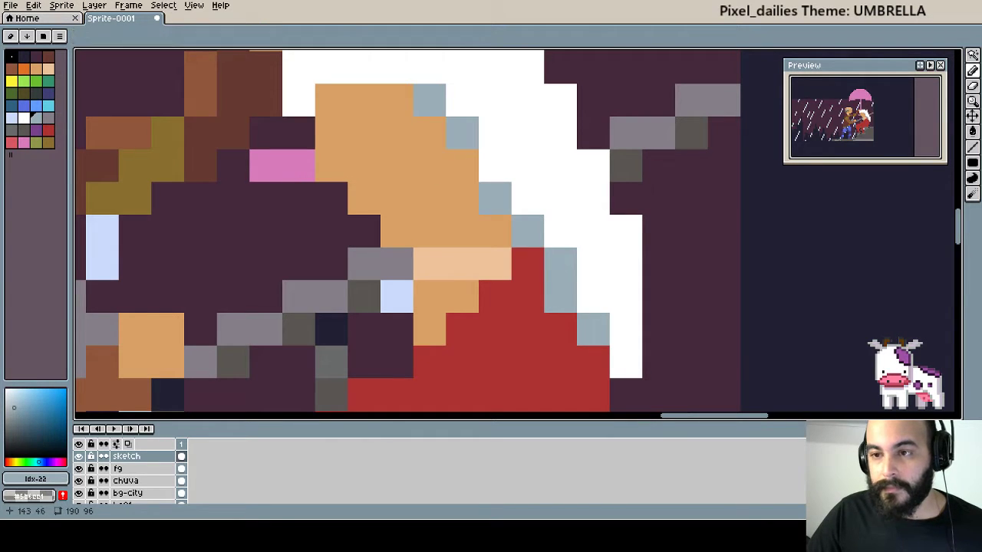
pyautogui.moveTo(437, 187); pyautogui.dragTo(592, 300)
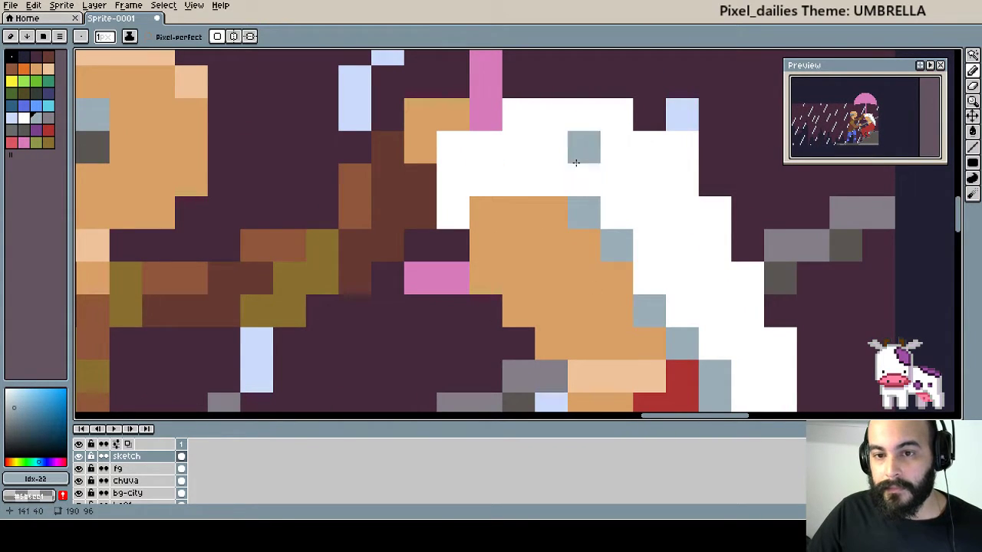
pyautogui.moveTo(575, 162)
pyautogui.mouseDown()
pyautogui.moveTo(611, 166)
pyautogui.moveTo(626, 197)
pyautogui.moveTo(659, 201)
pyautogui.moveTo(687, 290)
pyautogui.mouseUp()
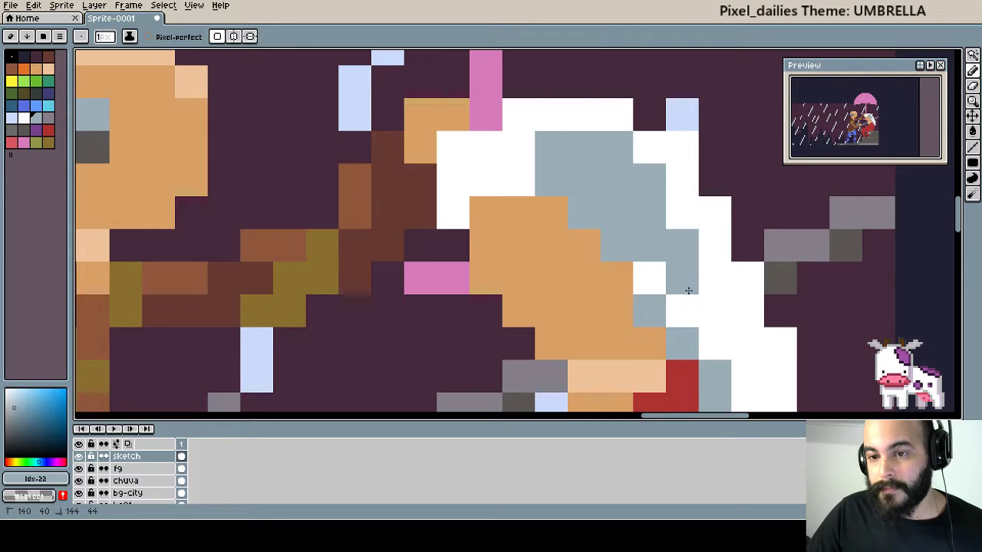
pyautogui.hotkey('ctrl', 'z')
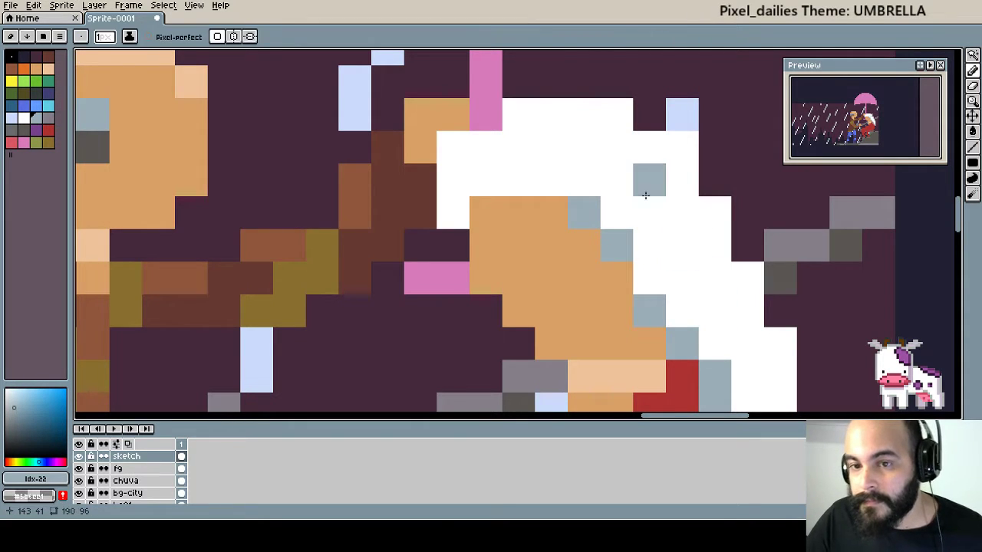
# Place grey pixels on the hair's right edge and lower down, removing a grey block.
pyautogui.click(637, 169)
pyautogui.click(668, 179)
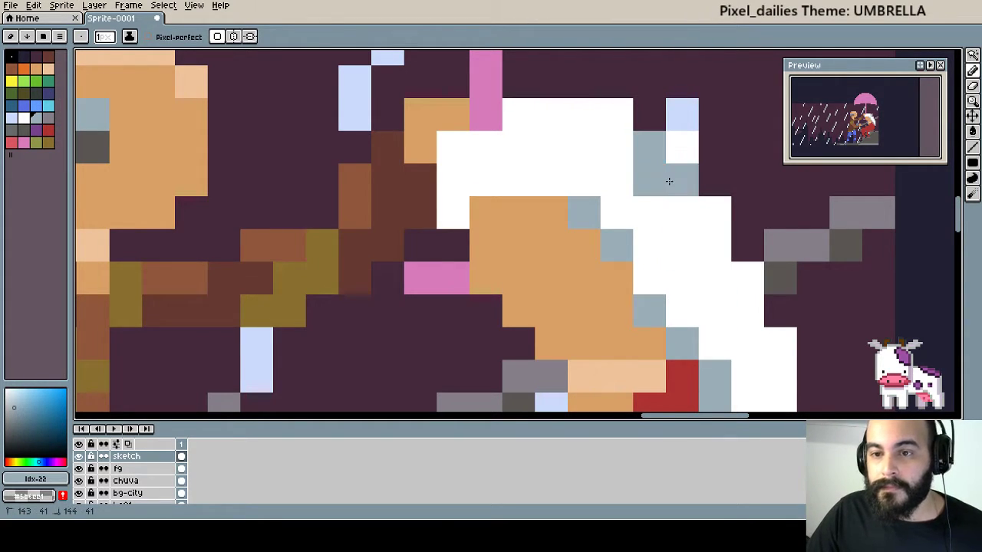
pyautogui.click(667, 158)
pyautogui.moveTo(701, 235); pyautogui.dragTo(610, 193)
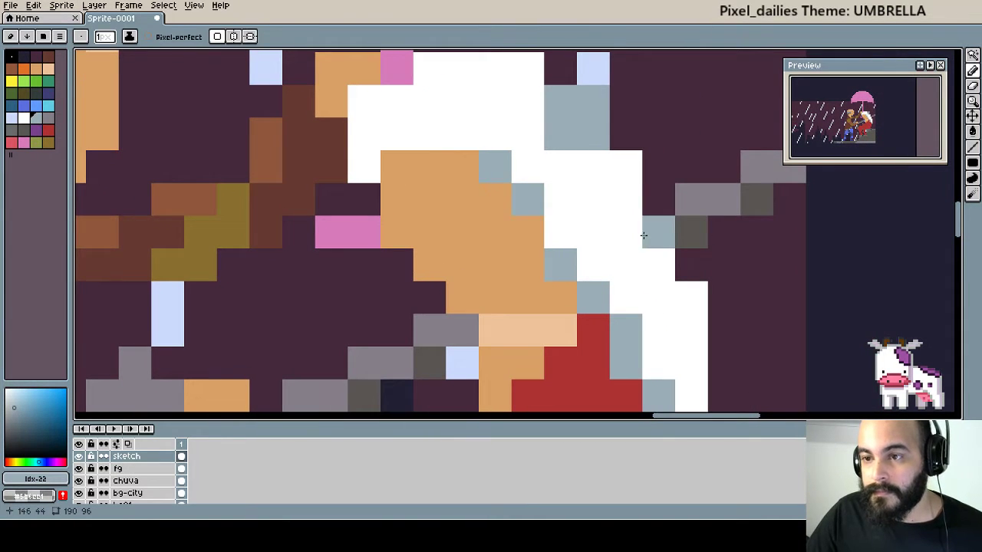
pyautogui.hotkey('ctrl', 'z')
pyautogui.hotkey('ctrl', 'z')
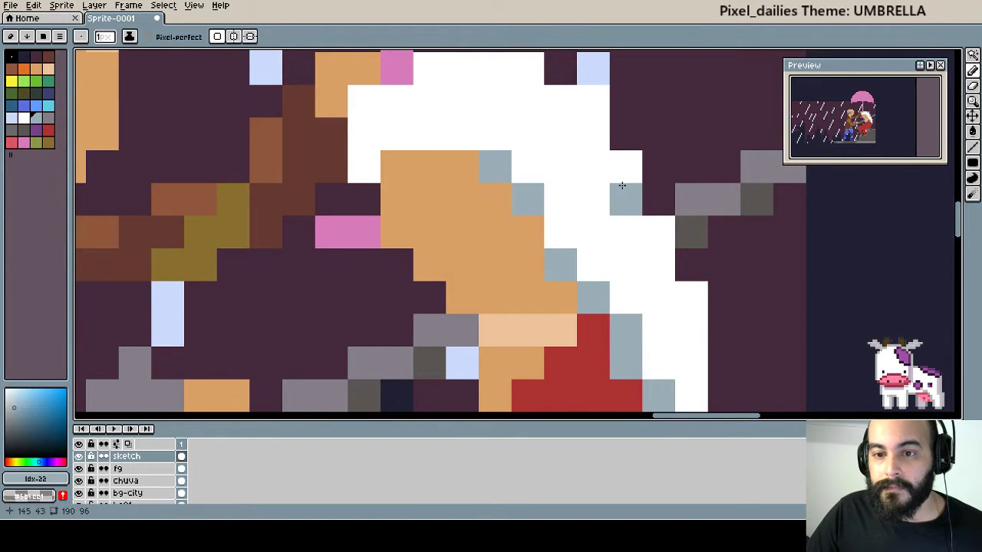
pyautogui.click(622, 168)
pyautogui.click(688, 298)
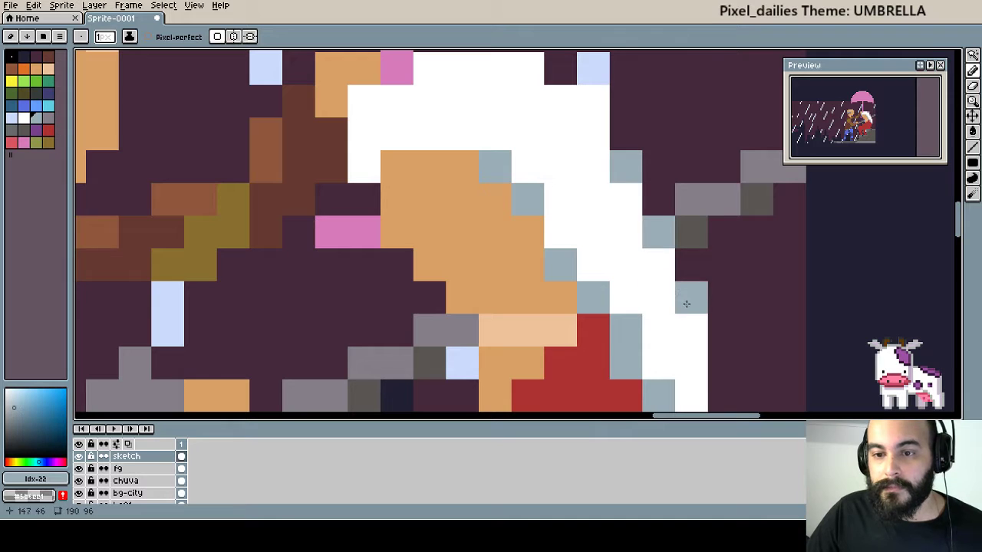
pyautogui.scroll(3, 655, 298)
pyautogui.hscroll(-3, 655, 299)
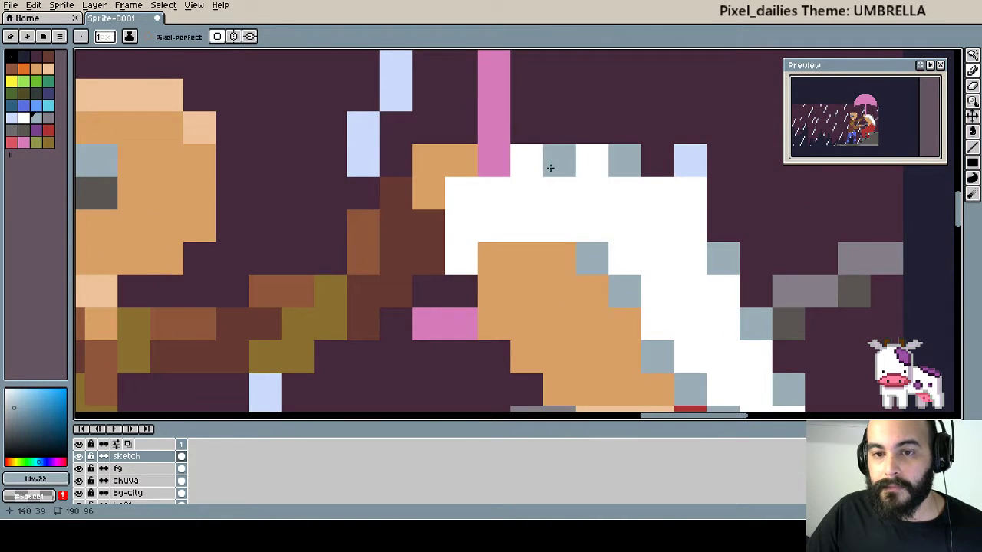
# Add grey pixels along the top of the hair and at the hairline.
pyautogui.click(529, 161)
pyautogui.click(461, 192)
pyautogui.moveTo(609, 222); pyautogui.dragTo(529, 182)
pyautogui.click(428, 204)
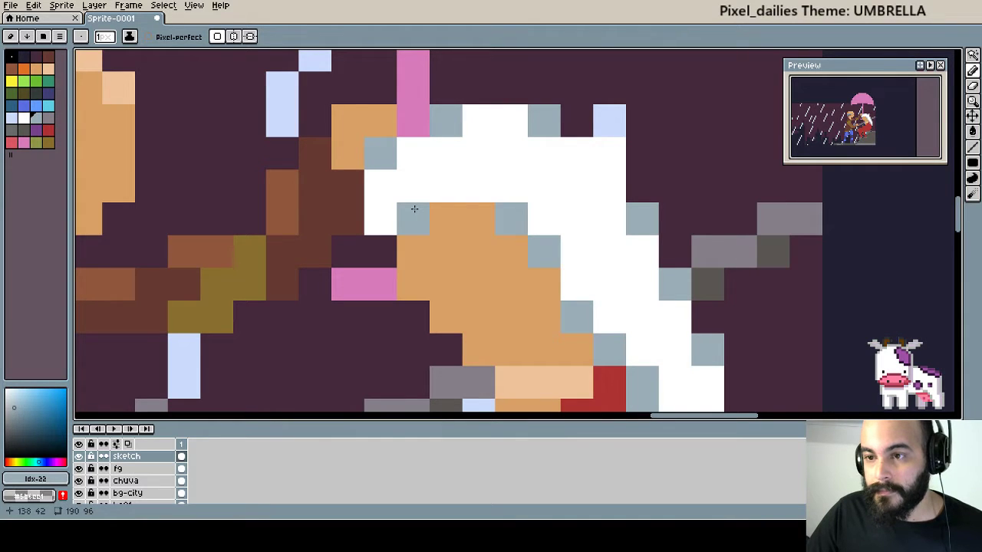
pyautogui.click(609, 154)
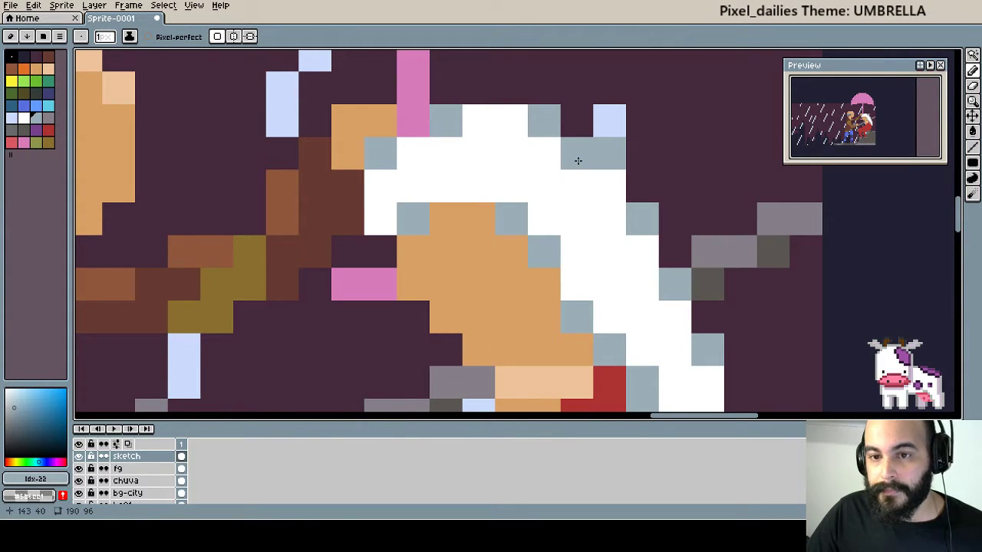
# Darken one more hair pixel to grey and marquee-select the woman's hair and head.
pyautogui.hotkey('ctrl', 'z')
pyautogui.moveTo(631, 220); pyautogui.dragTo(618, 197)
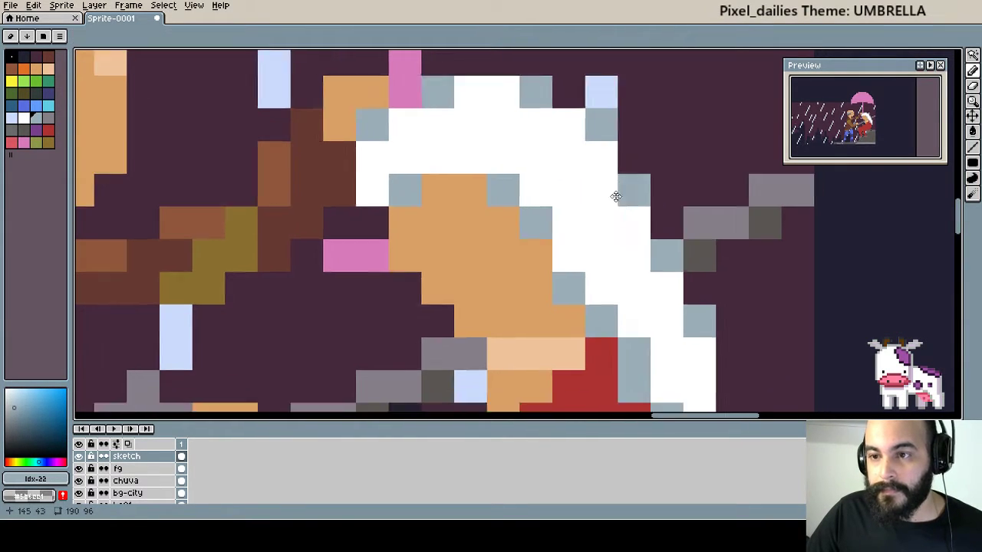
pyautogui.scroll(-1, 618, 197)
pyautogui.scroll(-1, 576, 173)
pyautogui.scroll(-1, 573, 172)
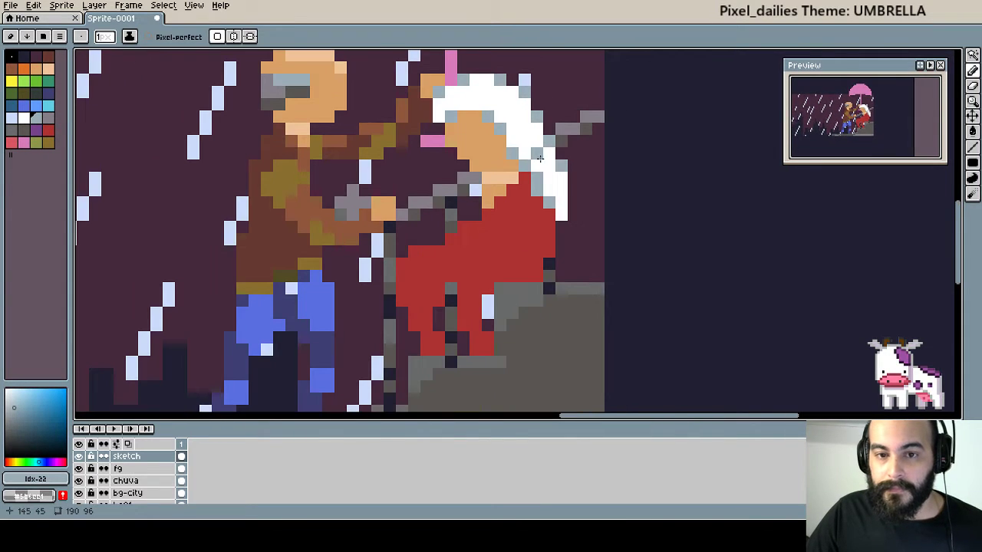
pyautogui.moveTo(572, 170); pyautogui.dragTo(557, 200)
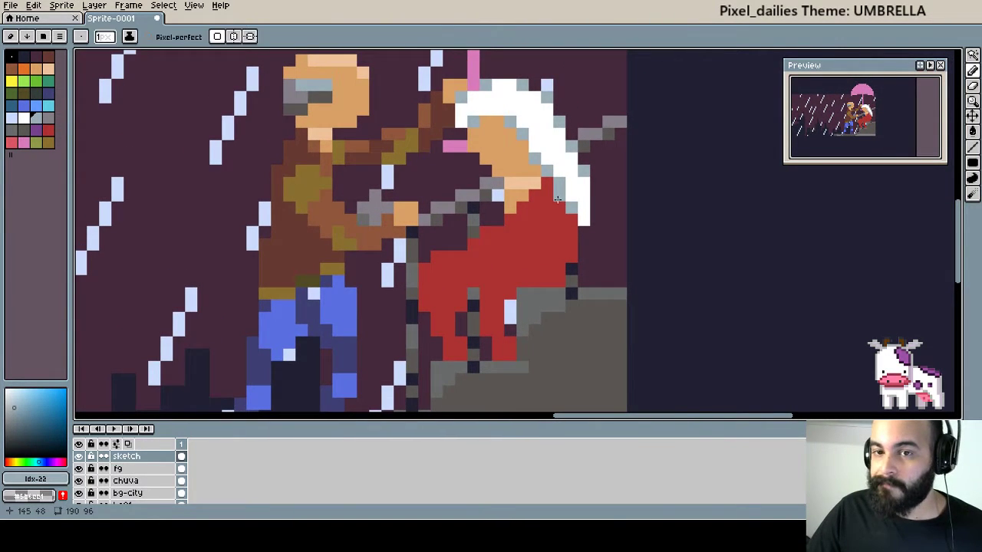
pyautogui.click(560, 157)
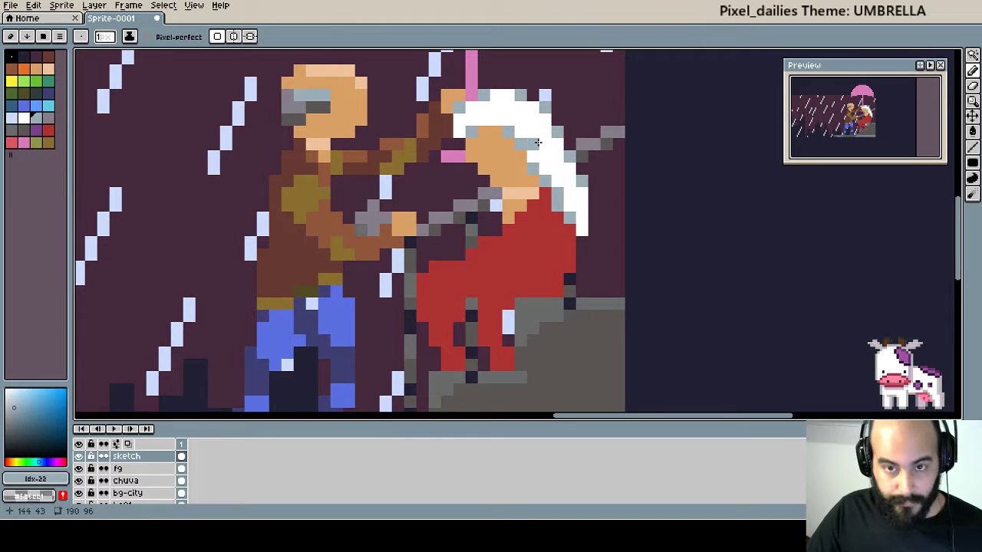
pyautogui.press('m')
pyautogui.moveTo(453, 92)
pyautogui.mouseDown()
pyautogui.moveTo(568, 167)
pyautogui.moveTo(542, 153)
pyautogui.mouseUp()
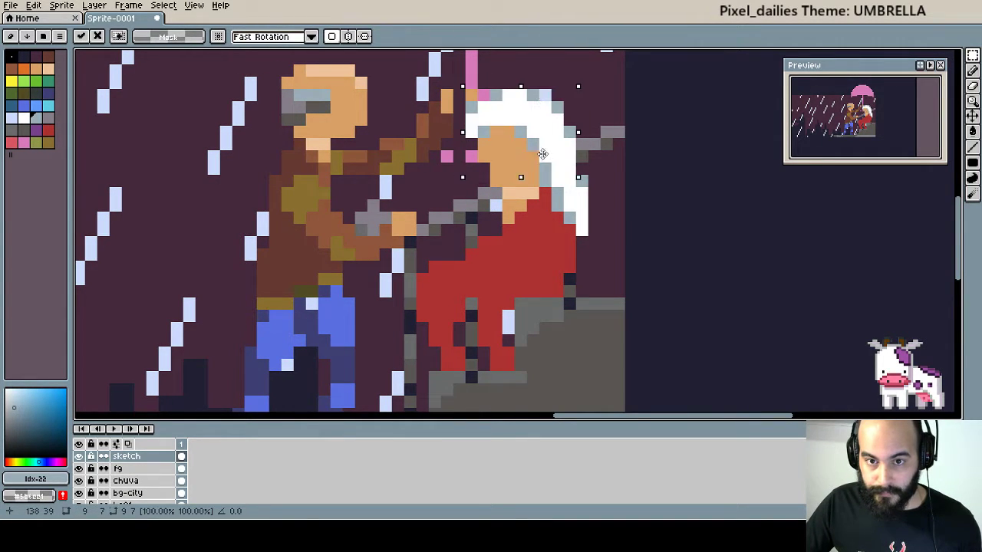
# Commit the moved hair, sample the face's skin tone and paint the man's hand on the pole.
pyautogui.press('Return')
pyautogui.scroll(2, 504, 153)
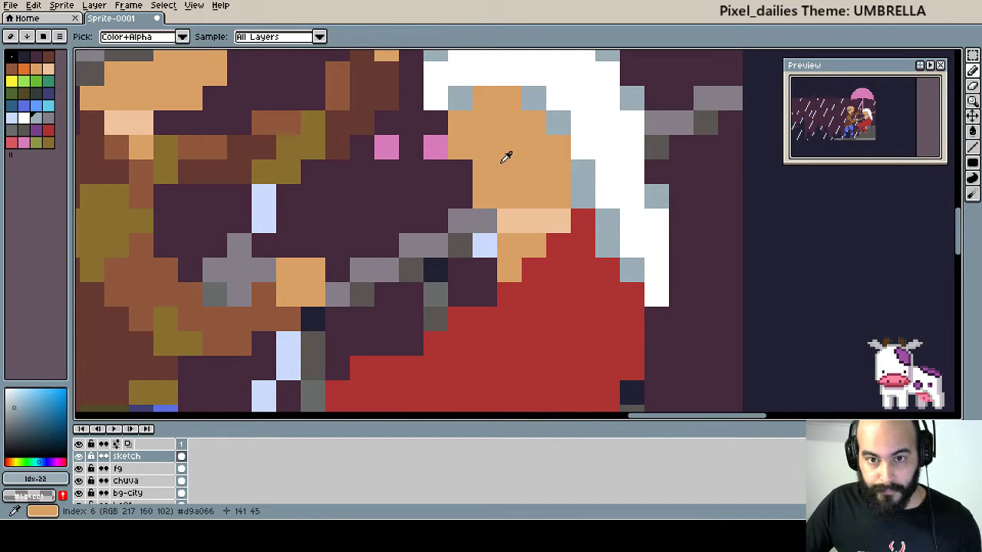
pyautogui.keyDown('alt'); pyautogui.click(491, 161); pyautogui.keyUp('alt')
pyautogui.scroll(1, 491, 184)
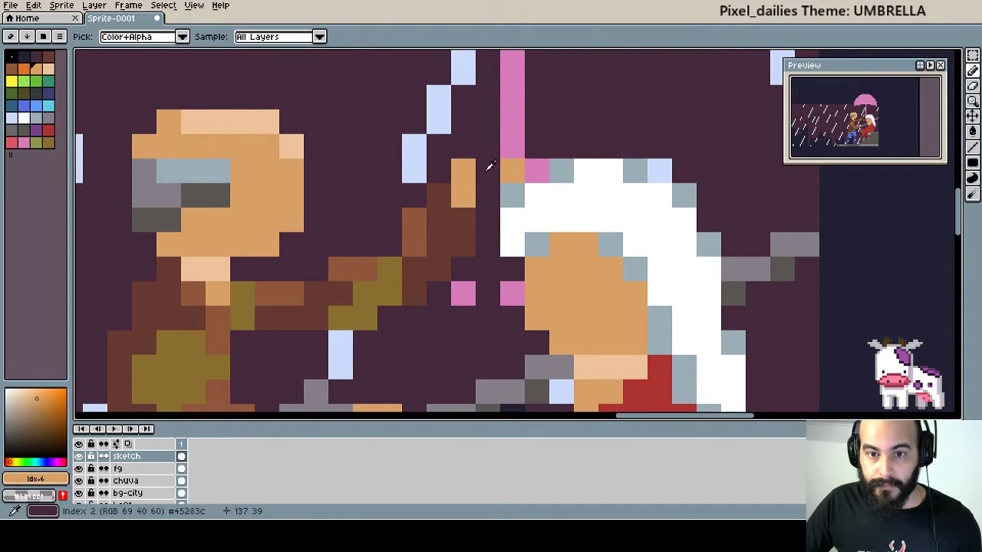
pyautogui.press('b')
pyautogui.click(488, 168)
pyautogui.click(486, 155)
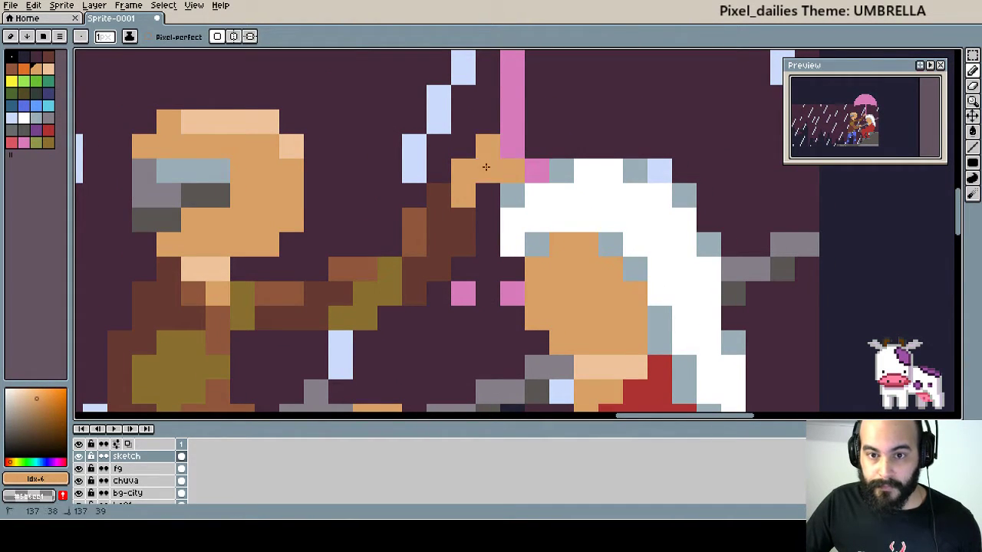
# Dab a skin-coloured pixel onto the red coat, after undoing a stray one on the hair.
pyautogui.moveTo(539, 192)
pyautogui.mouseDown()
pyautogui.moveTo(584, 208)
pyautogui.moveTo(555, 212)
pyautogui.moveTo(560, 206)
pyautogui.mouseUp()
pyautogui.click(560, 204)
pyautogui.hotkey('ctrl', 'z')
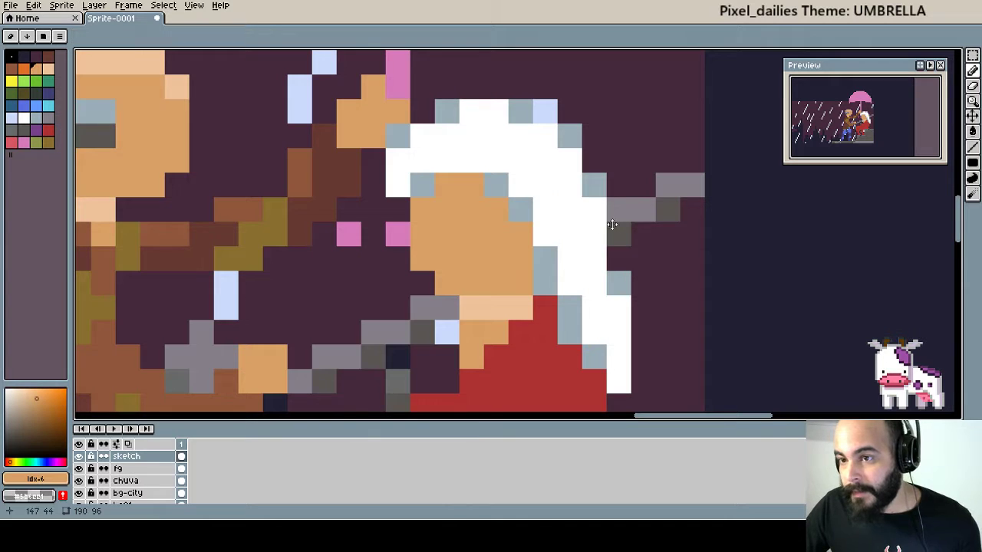
pyautogui.scroll(-1, 612, 247)
pyautogui.scroll(-2, 612, 247)
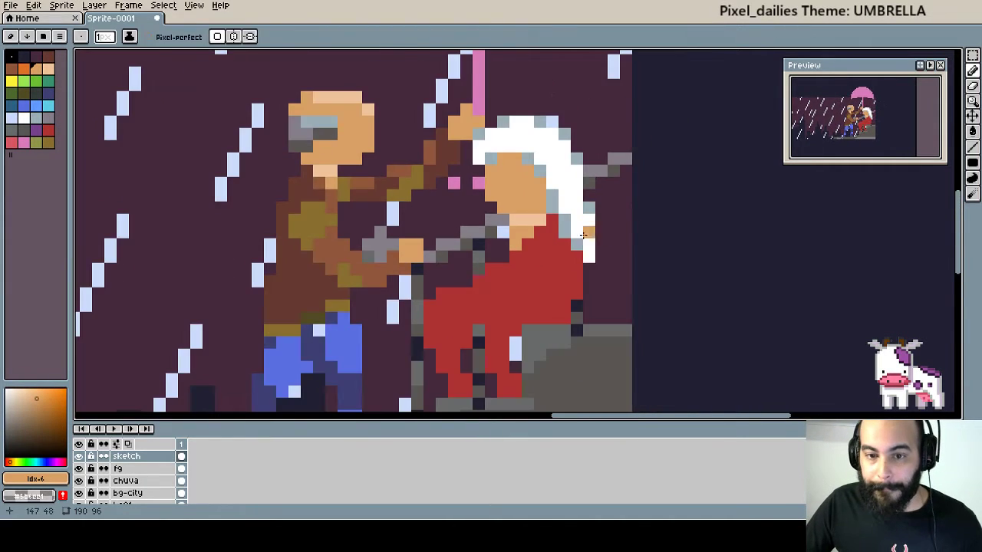
pyautogui.scroll(1, 608, 173)
pyautogui.click(607, 168)
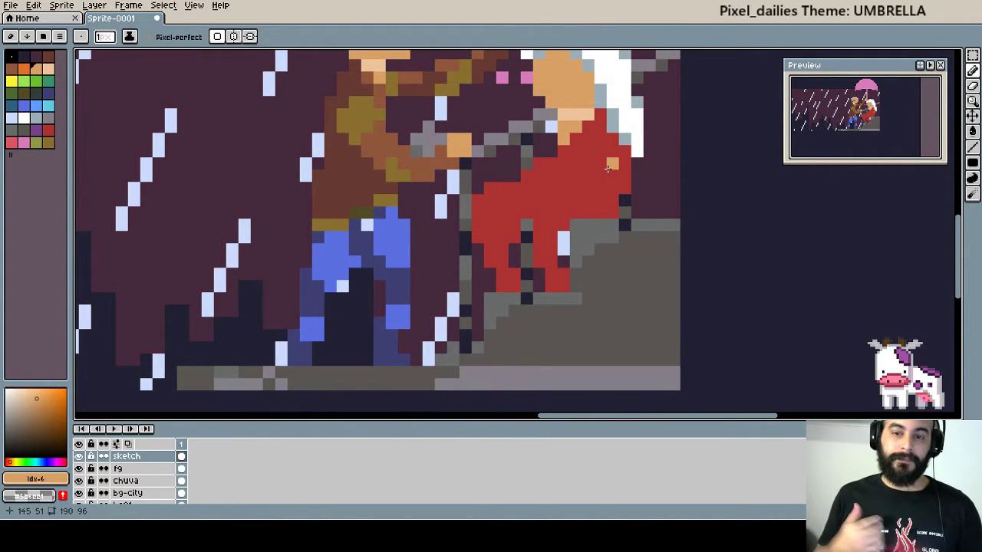
# Undo the stray skin pixel on the coat and zoom around to inspect the figures.
pyautogui.hotkey('ctrl', 'z')
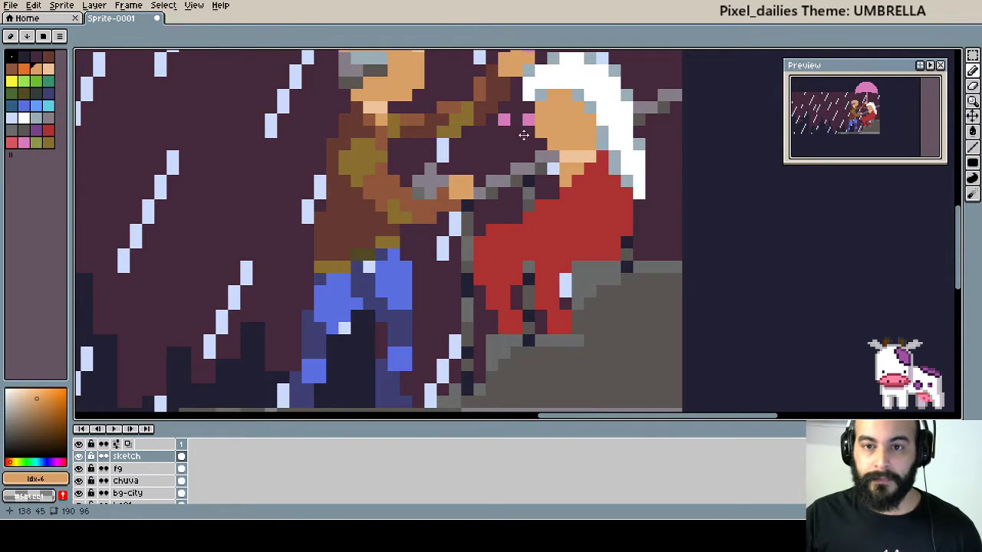
pyautogui.scroll(2, 501, 176)
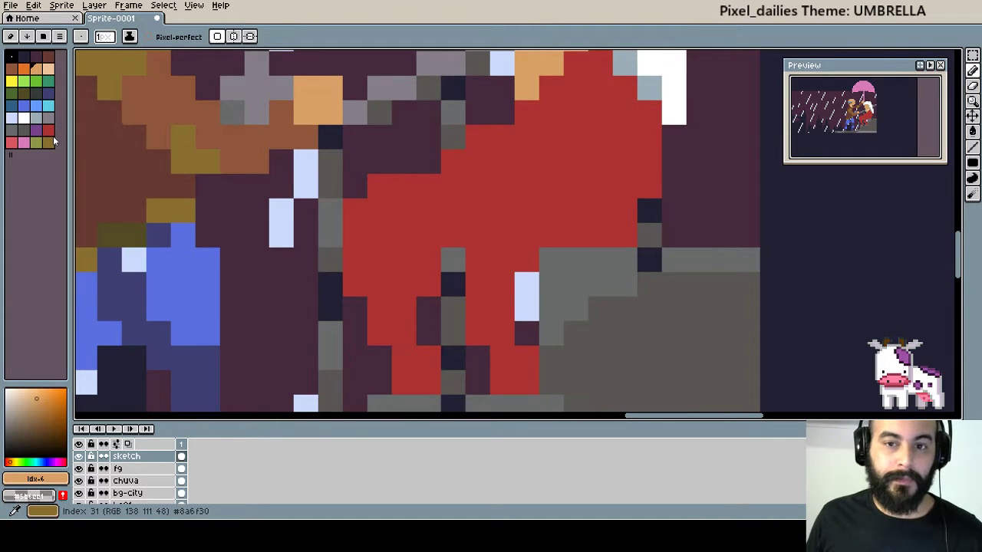
pyautogui.scroll(2, 394, 125)
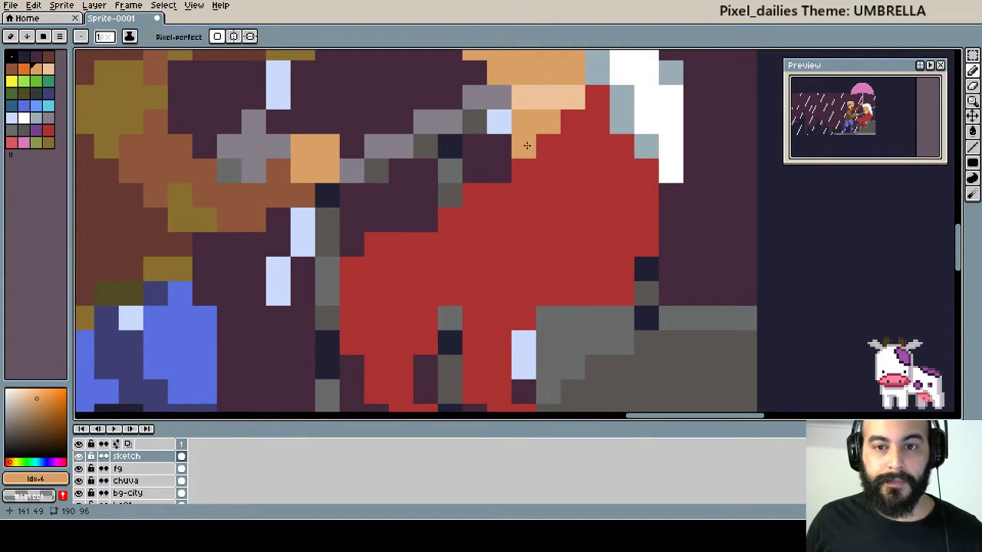
pyautogui.scroll(-5, 547, 190)
pyautogui.scroll(-1, 545, 200)
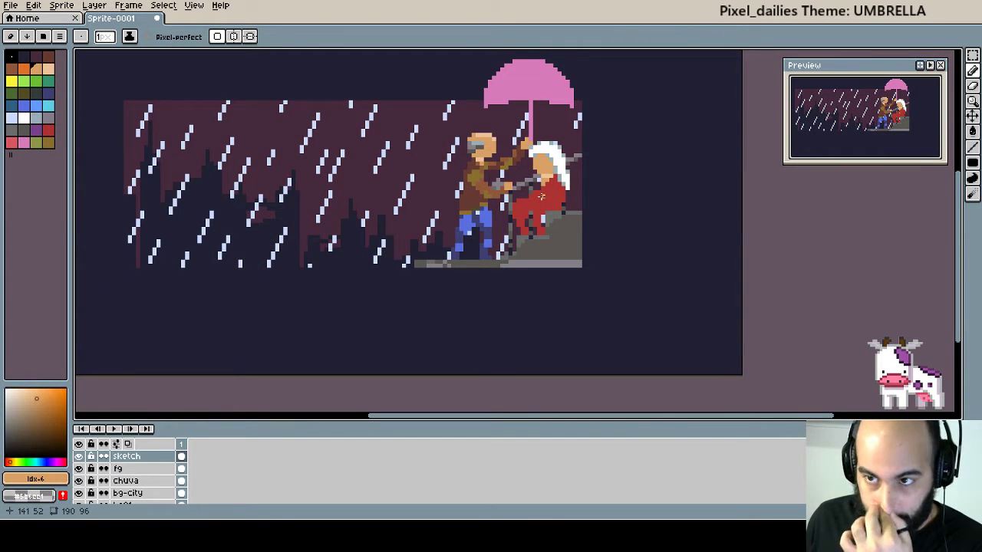
pyautogui.scroll(4, 559, 211)
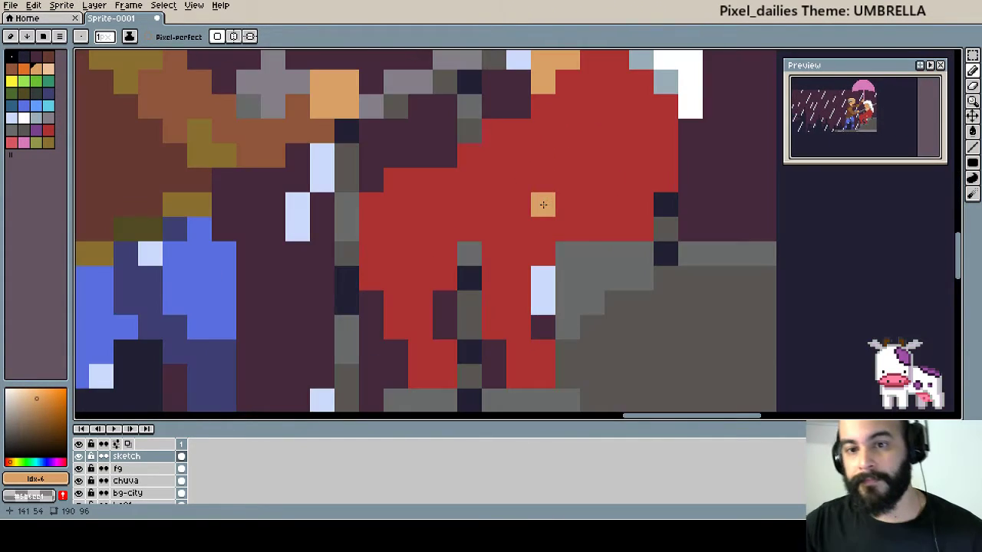
pyautogui.scroll(-1, 565, 248)
pyautogui.scroll(-2, 574, 235)
pyautogui.scroll(-2, 573, 232)
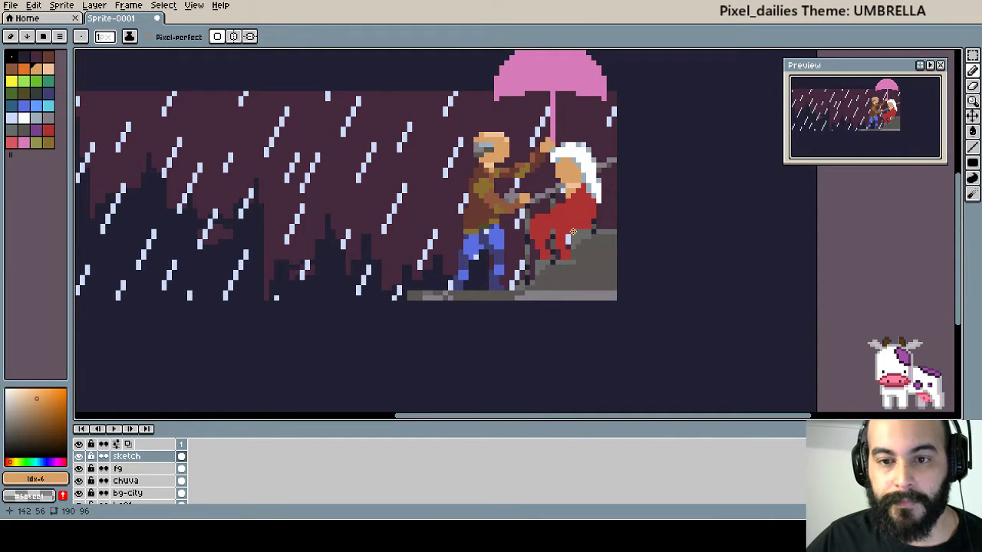
pyautogui.scroll(3, 588, 225)
pyautogui.scroll(-2, 566, 213)
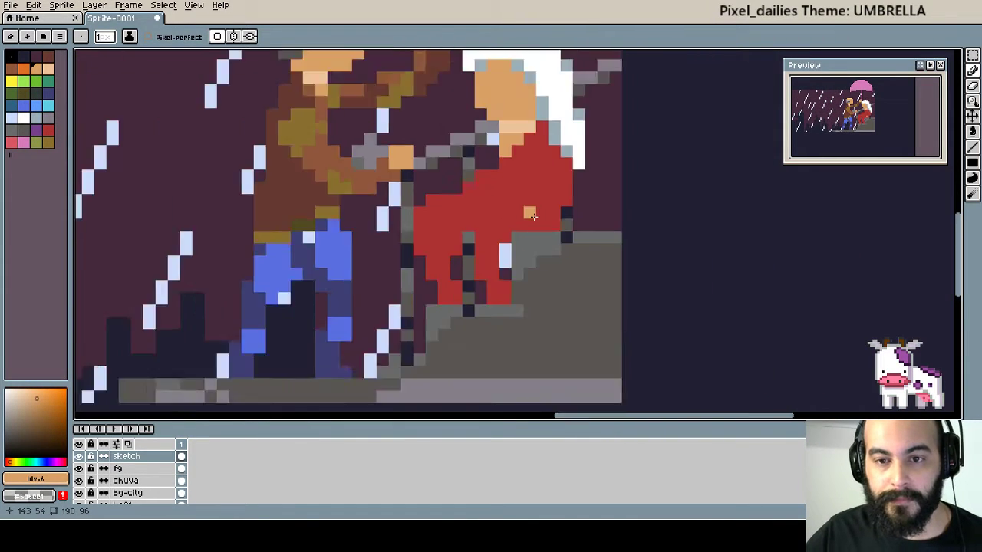
pyautogui.scroll(-2, 526, 211)
pyautogui.scroll(1, 531, 216)
pyautogui.scroll(2, 531, 216)
pyautogui.scroll(-1, 567, 237)
pyautogui.scroll(1, 587, 246)
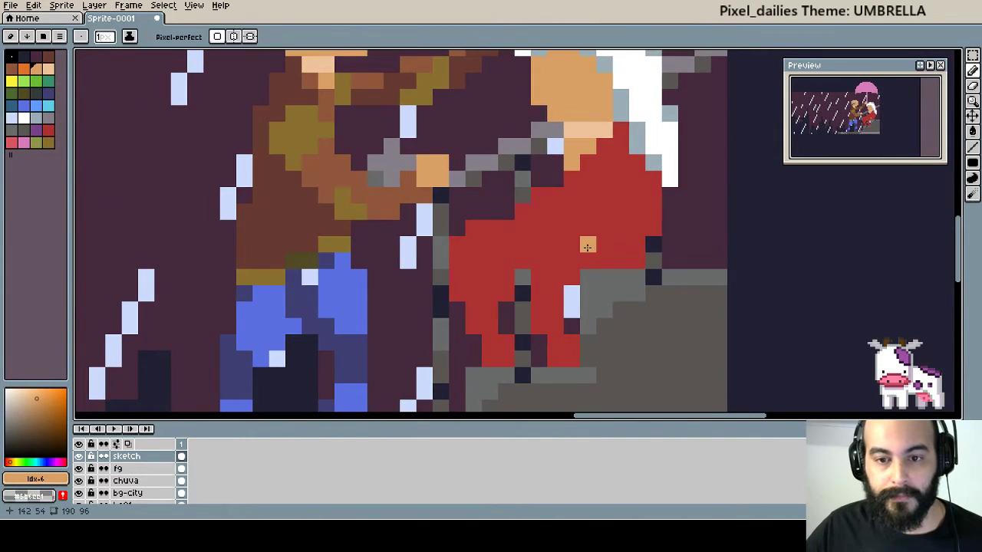
pyautogui.scroll(-3, 577, 237)
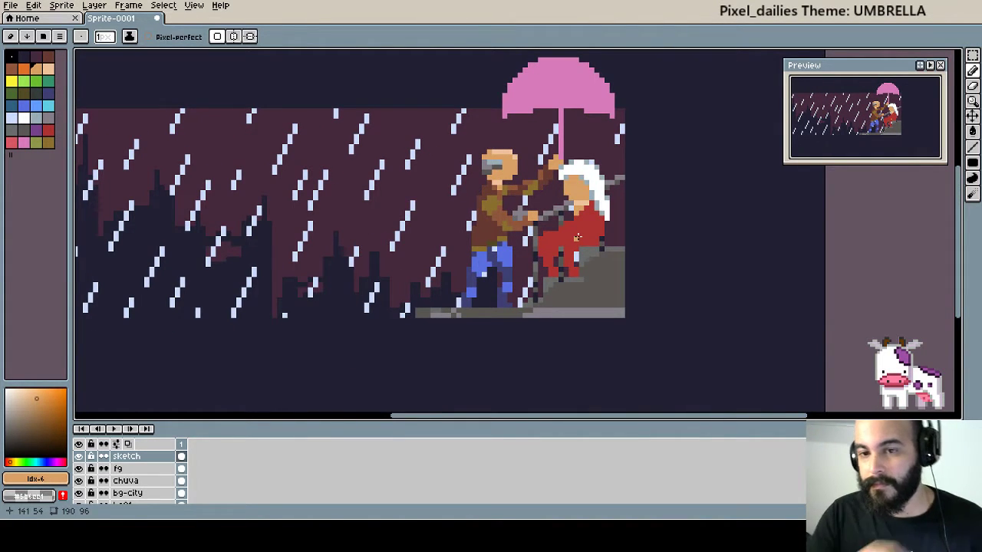
pyautogui.scroll(4, 580, 234)
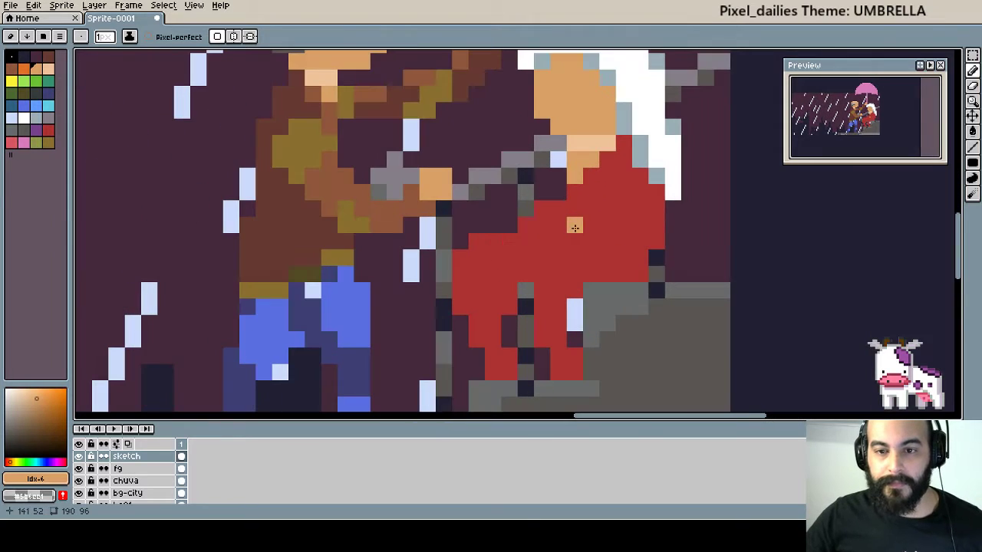
pyautogui.scroll(1, 614, 206)
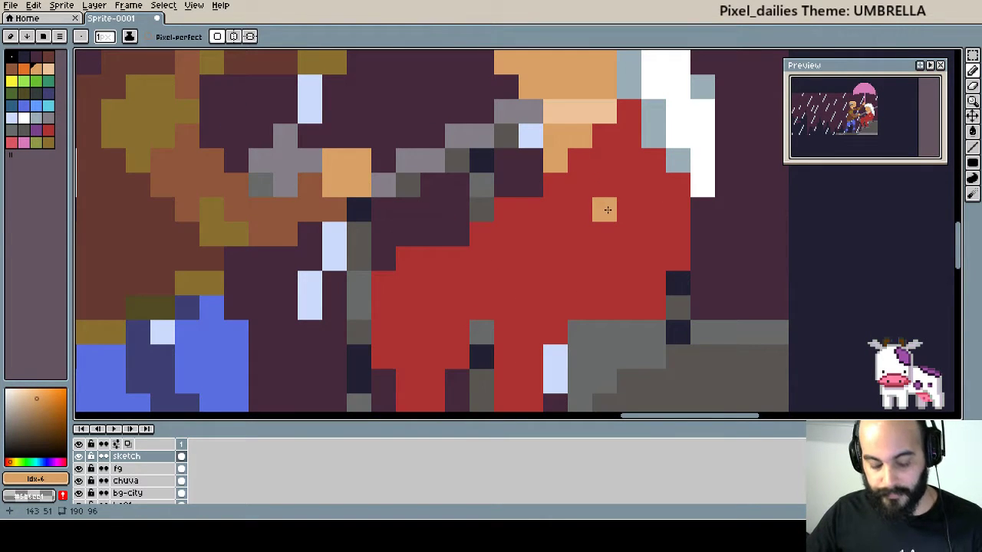
# Enlarge the brush to 2 pixels and paint skin-toned arms across the red coat.
pyautogui.press('+')
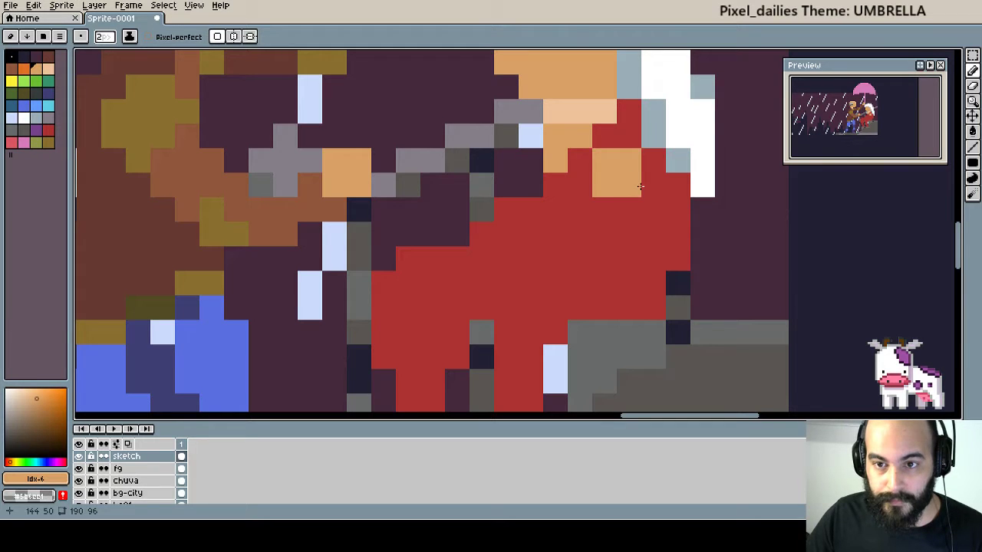
pyautogui.click(633, 178)
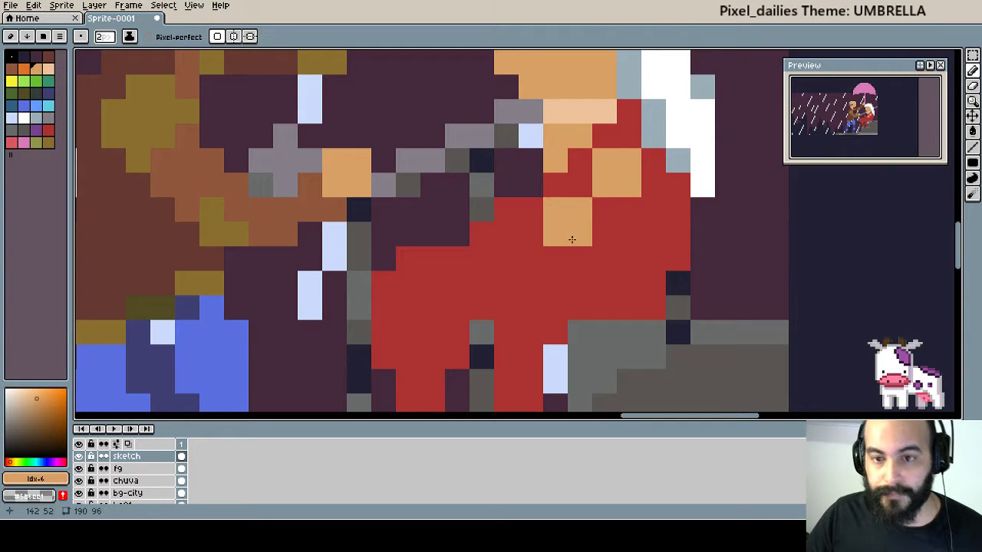
pyautogui.click(547, 255)
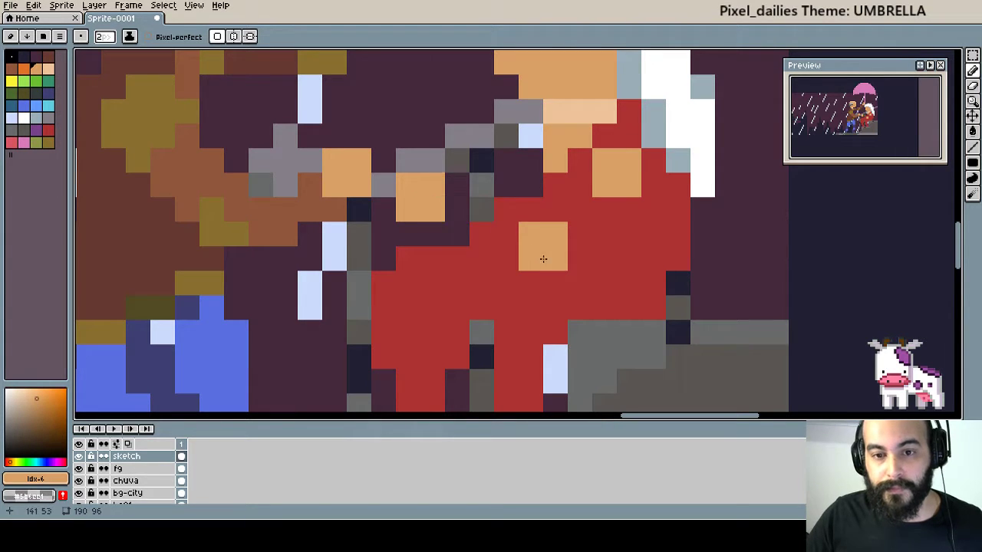
pyautogui.moveTo(543, 260); pyautogui.dragTo(470, 198)
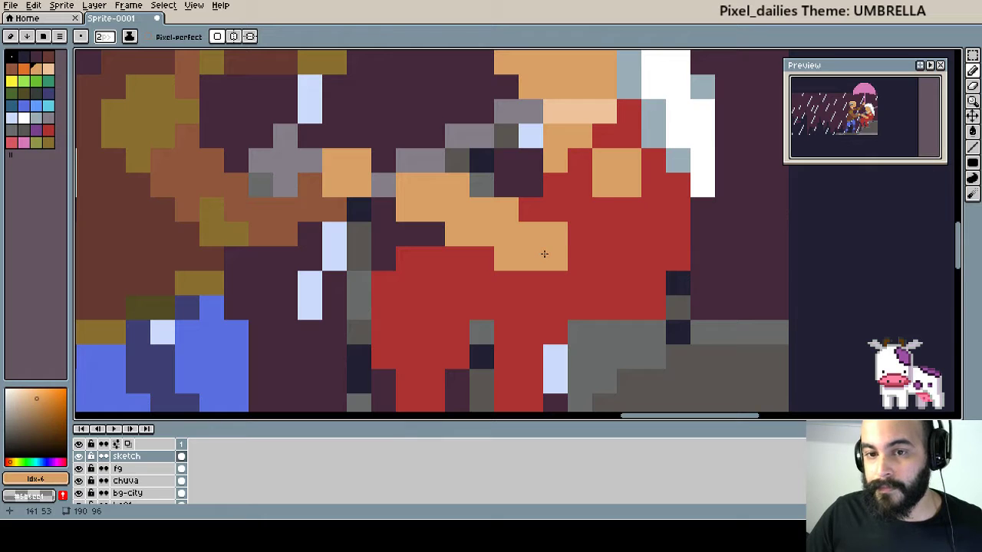
pyautogui.moveTo(544, 254); pyautogui.dragTo(544, 254)
pyautogui.scroll(1, 546, 262)
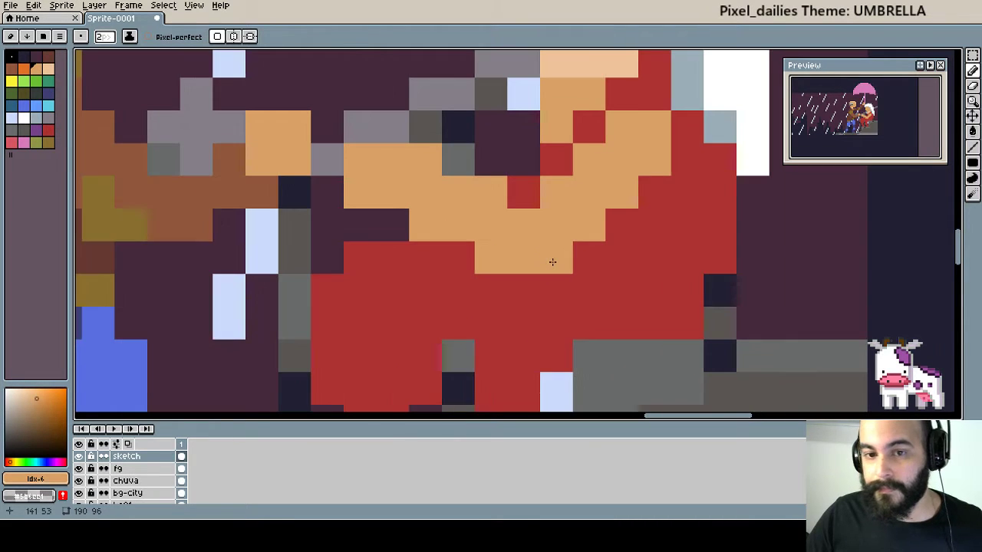
pyautogui.click(458, 264)
pyautogui.hotkey('ctrl', 'z')
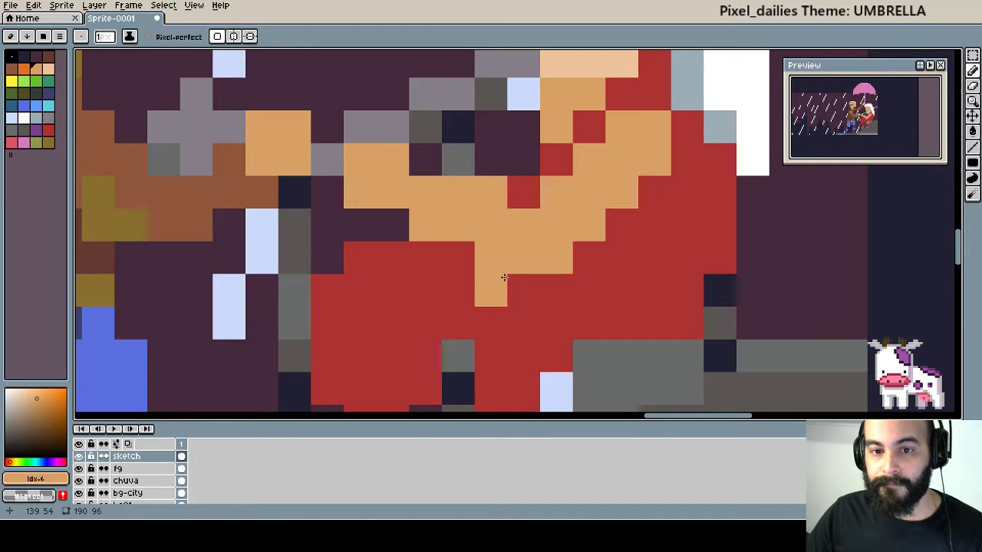
# Pan over the figures' hands and paint light-peach highlights on the hand.
pyautogui.keyDown('alt'); pyautogui.click(522, 192); pyautogui.keyUp('alt')
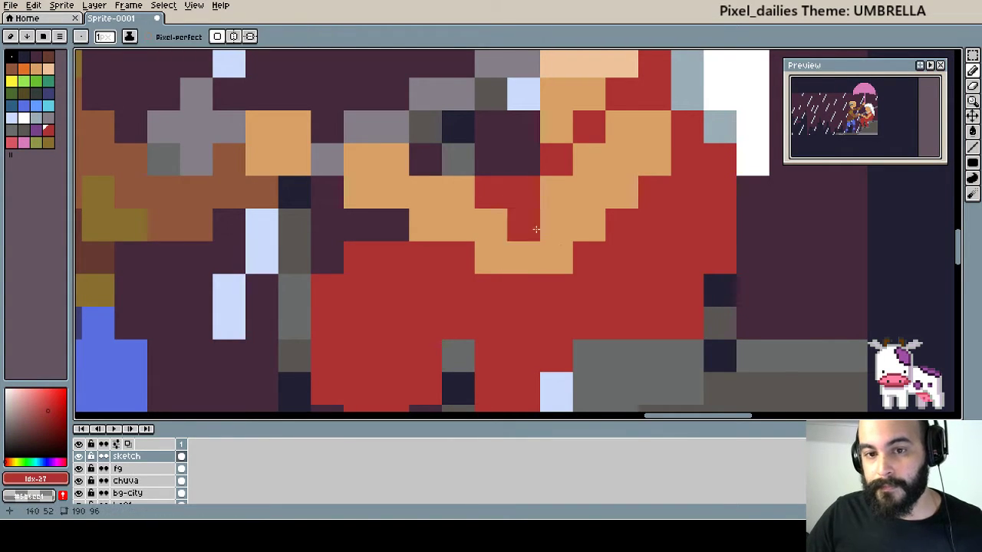
pyautogui.moveTo(536, 228); pyautogui.dragTo(499, 276)
pyautogui.moveTo(571, 288)
pyautogui.mouseDown()
pyautogui.moveTo(565, 302)
pyautogui.moveTo(583, 311)
pyautogui.mouseUp()
pyautogui.moveTo(565, 246)
pyautogui.mouseDown()
pyautogui.moveTo(581, 313)
pyautogui.moveTo(624, 344)
pyautogui.mouseUp()
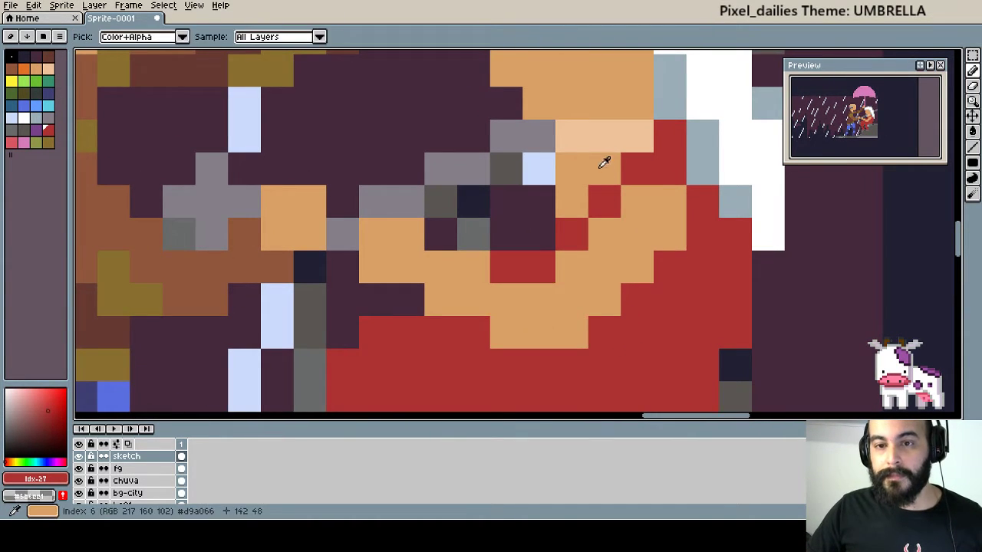
pyautogui.keyDown('alt'); pyautogui.click(587, 132); pyautogui.keyUp('alt')
pyautogui.click(373, 228)
pyautogui.moveTo(372, 264); pyautogui.dragTo(407, 264)
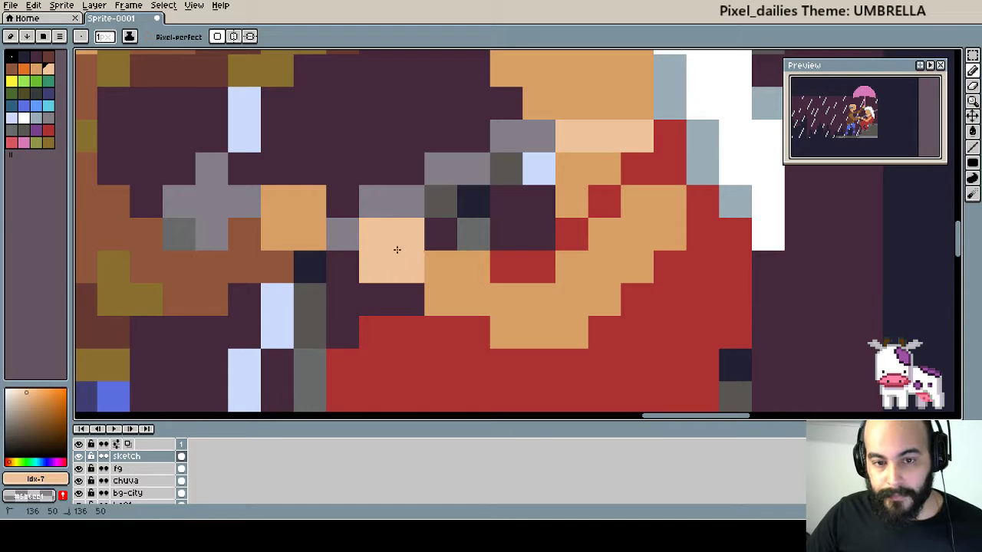
# Lighten orange pixels on the woman's face and chin to light peach.
pyautogui.hscroll(1, 429, 276)
pyautogui.click(438, 278)
pyautogui.moveTo(552, 313); pyautogui.dragTo(514, 327)
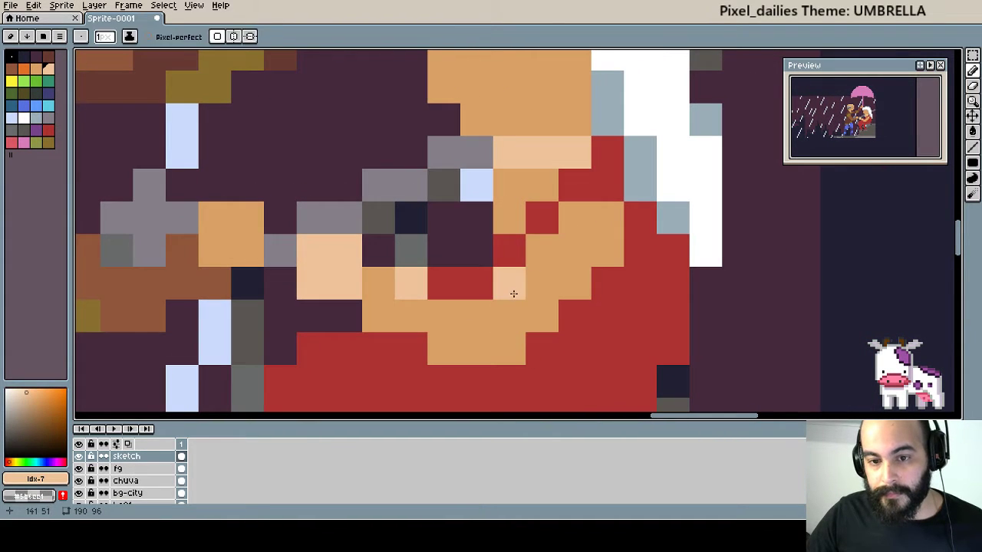
pyautogui.moveTo(510, 284)
pyautogui.mouseDown()
pyautogui.moveTo(538, 258)
pyautogui.moveTo(549, 279)
pyautogui.mouseUp()
pyautogui.moveTo(545, 244)
pyautogui.mouseDown()
pyautogui.moveTo(574, 253)
pyautogui.moveTo(555, 263)
pyautogui.mouseUp()
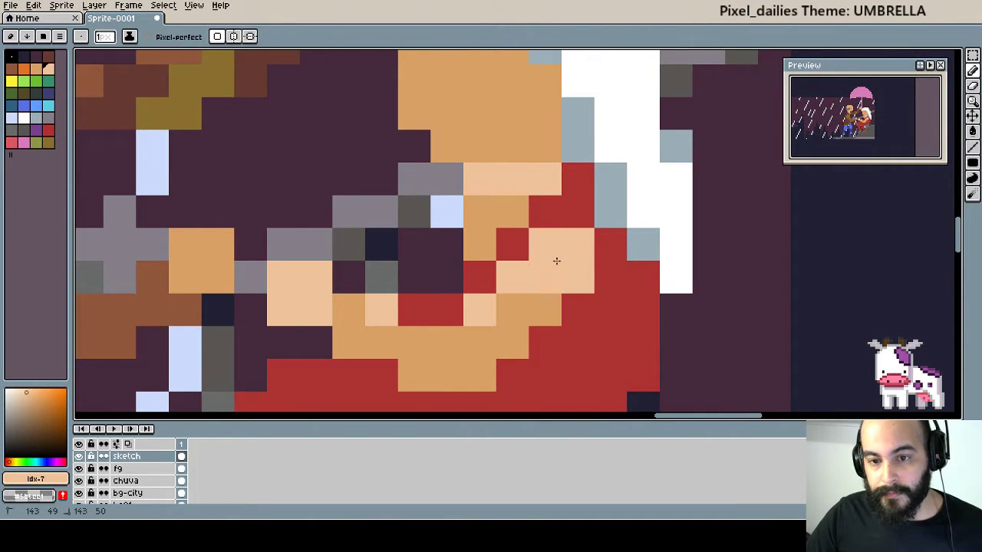
pyautogui.moveTo(537, 324); pyautogui.dragTo(544, 309)
pyautogui.click(546, 303)
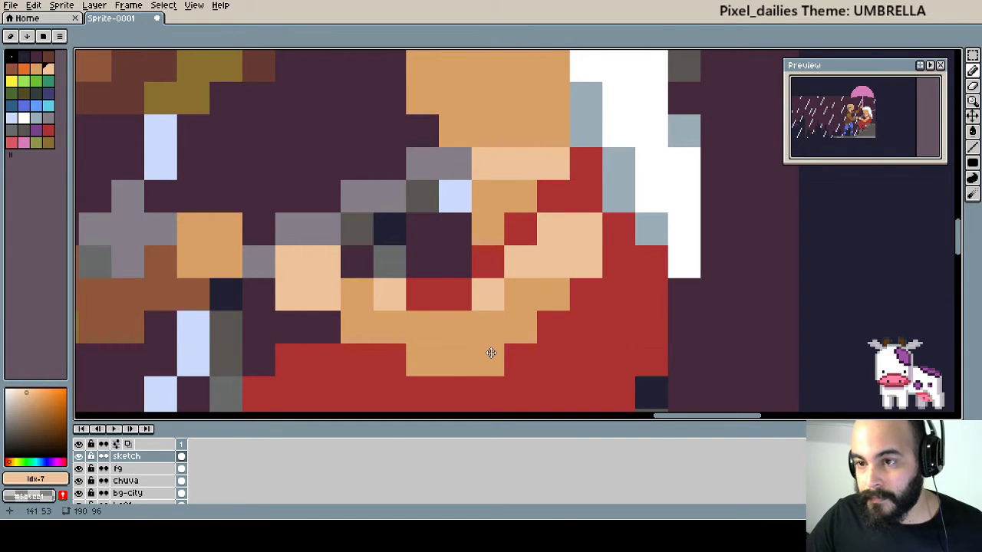
pyautogui.moveTo(491, 350); pyautogui.dragTo(567, 323)
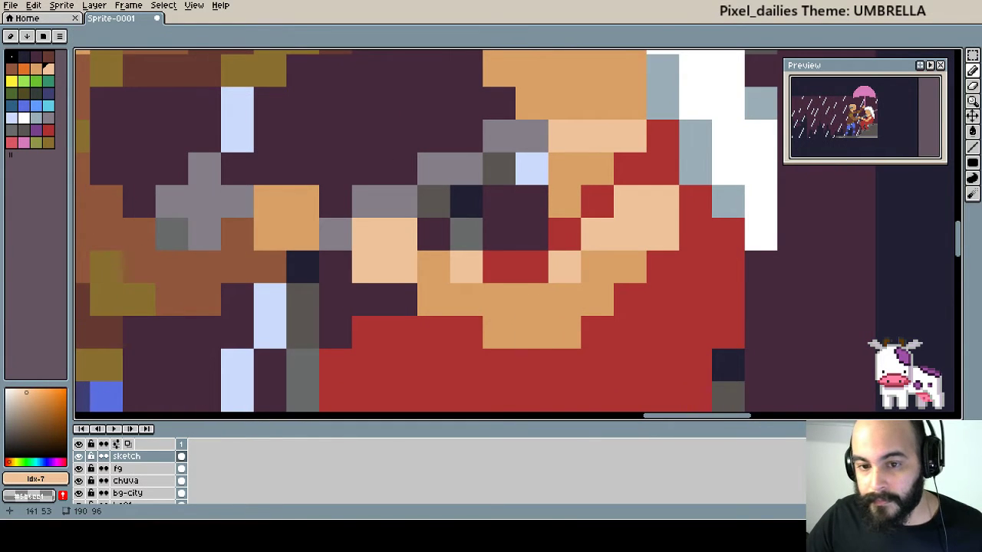
pyautogui.click(521, 304)
pyautogui.scroll(-1, 543, 336)
pyautogui.moveTo(543, 335); pyautogui.dragTo(532, 243)
pyautogui.click(536, 237)
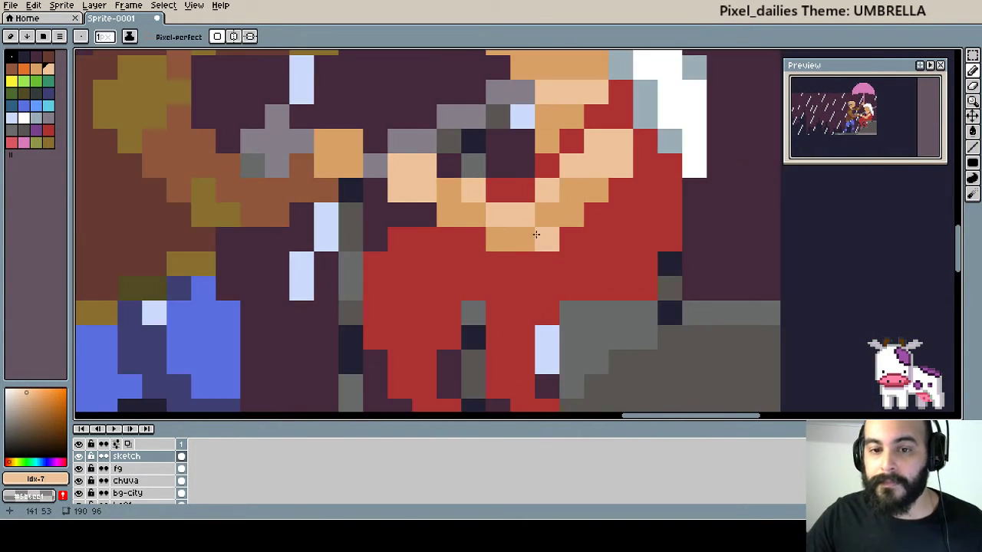
pyautogui.scroll(-1, 535, 234)
# Colour the woman's mouth and cheek blush with the Idx-28 red-pink swatch.
pyautogui.click(11, 141)
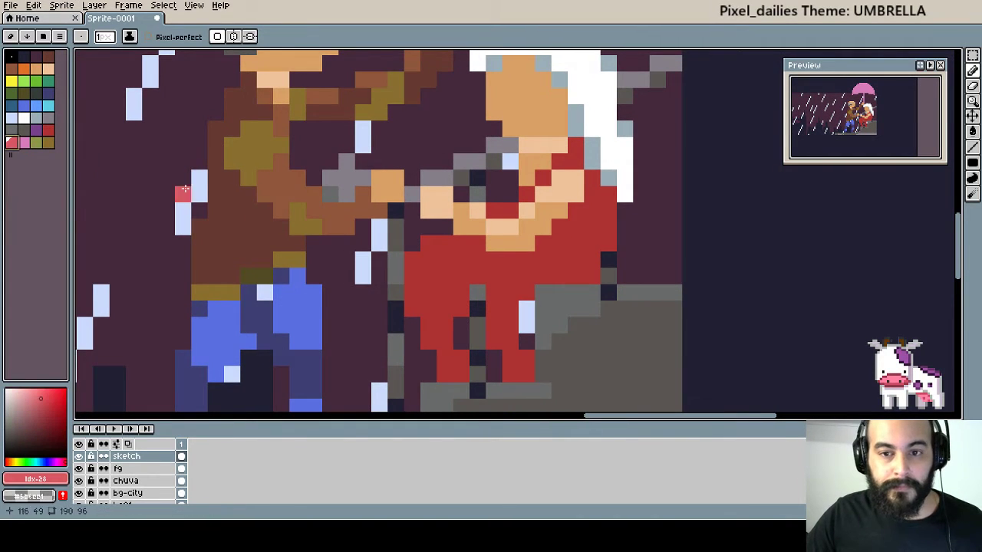
pyautogui.scroll(1, 559, 227)
pyautogui.click(467, 266)
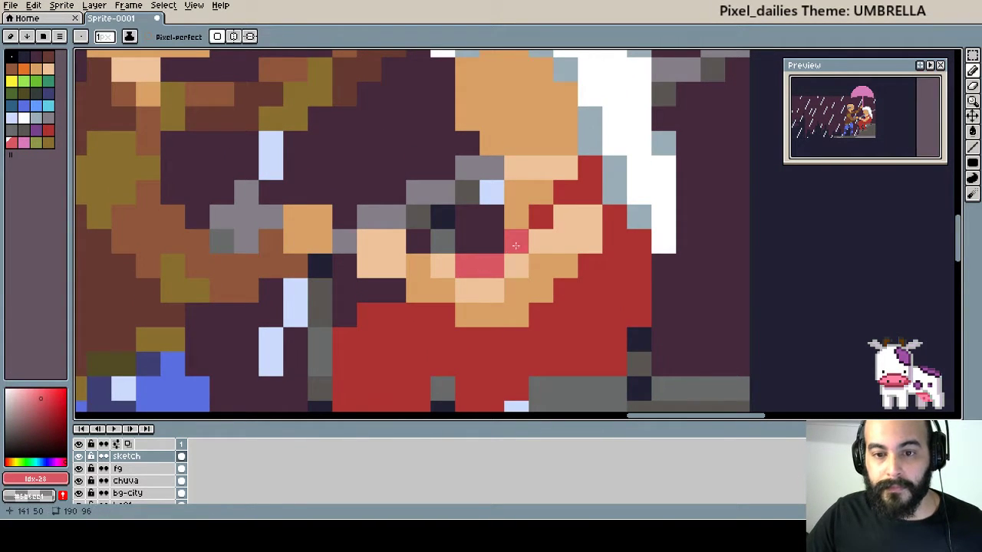
pyautogui.click(589, 191)
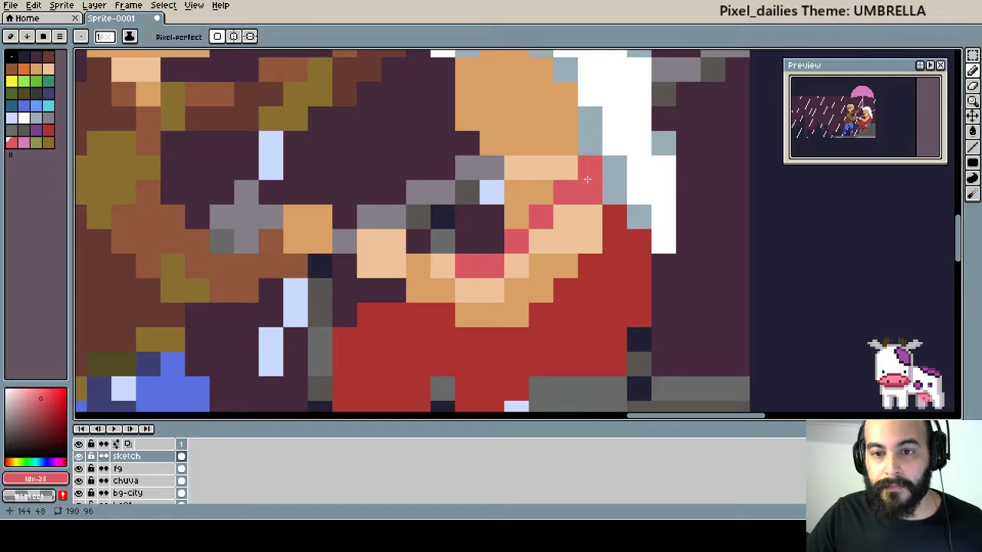
pyautogui.click(564, 169)
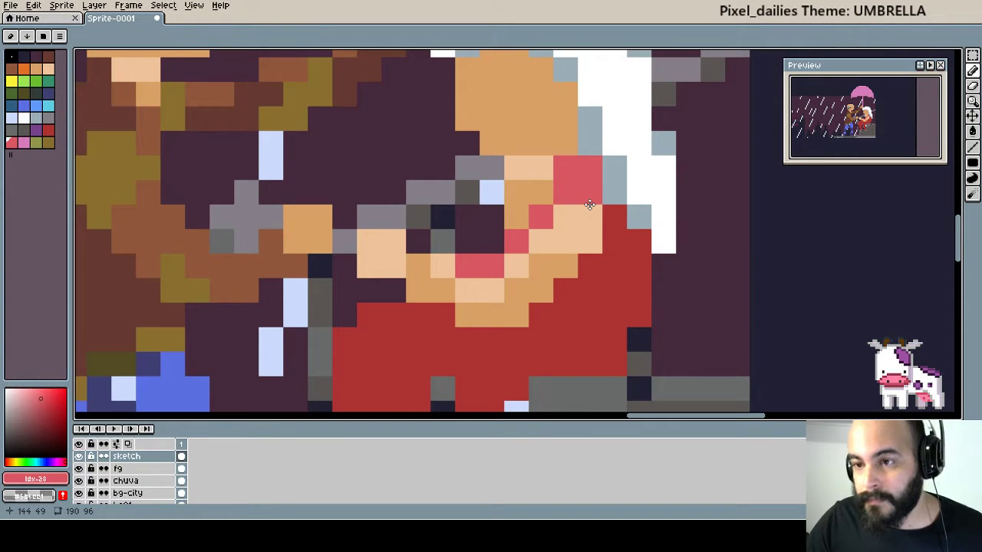
# Add a red-pink highlight across the top of the red dress.
pyautogui.moveTo(589, 218); pyautogui.dragTo(517, 182)
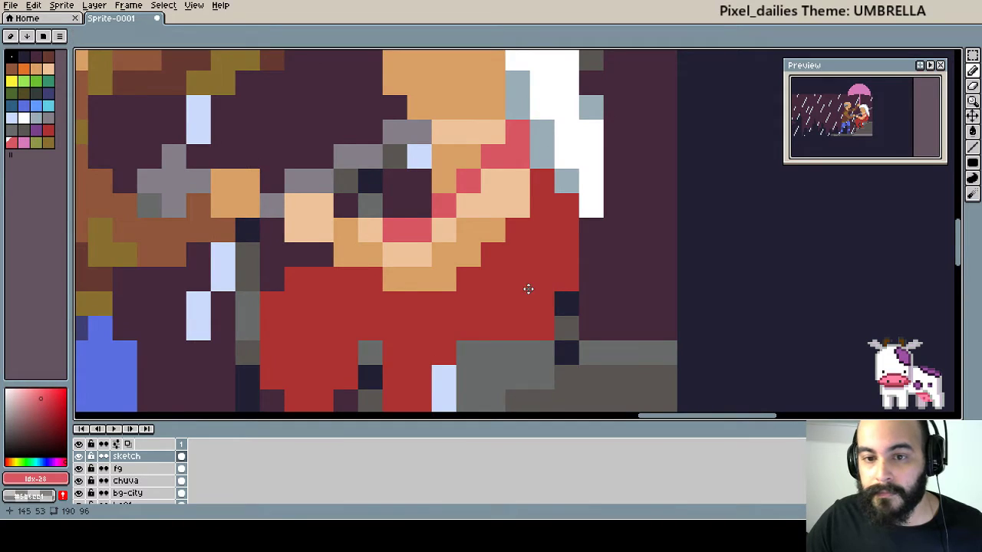
pyautogui.moveTo(552, 230); pyautogui.dragTo(568, 171)
pyautogui.click(337, 247)
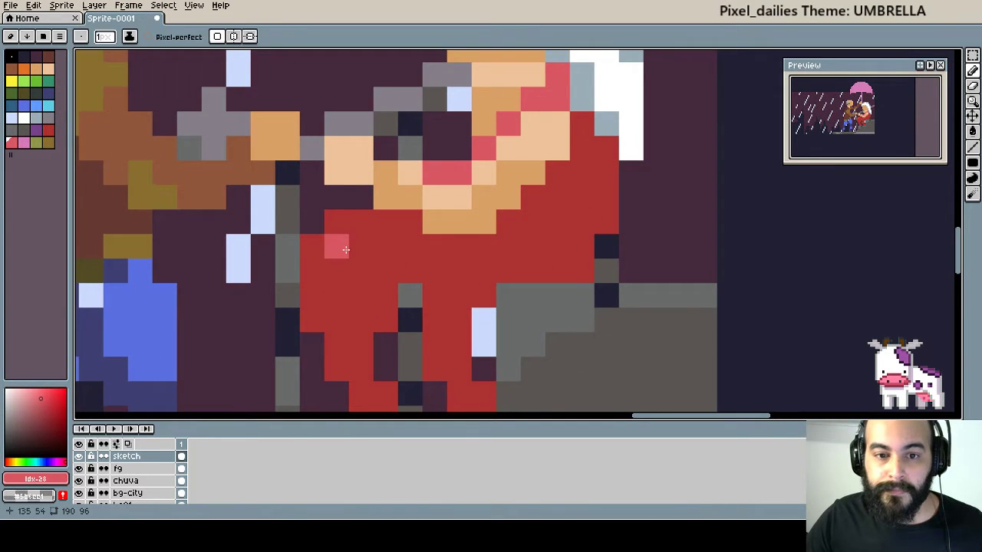
pyautogui.moveTo(336, 246)
pyautogui.mouseDown()
pyautogui.moveTo(435, 268)
pyautogui.moveTo(476, 239)
pyautogui.moveTo(460, 261)
pyautogui.moveTo(477, 263)
pyautogui.moveTo(402, 261)
pyautogui.moveTo(385, 240)
pyautogui.mouseUp()
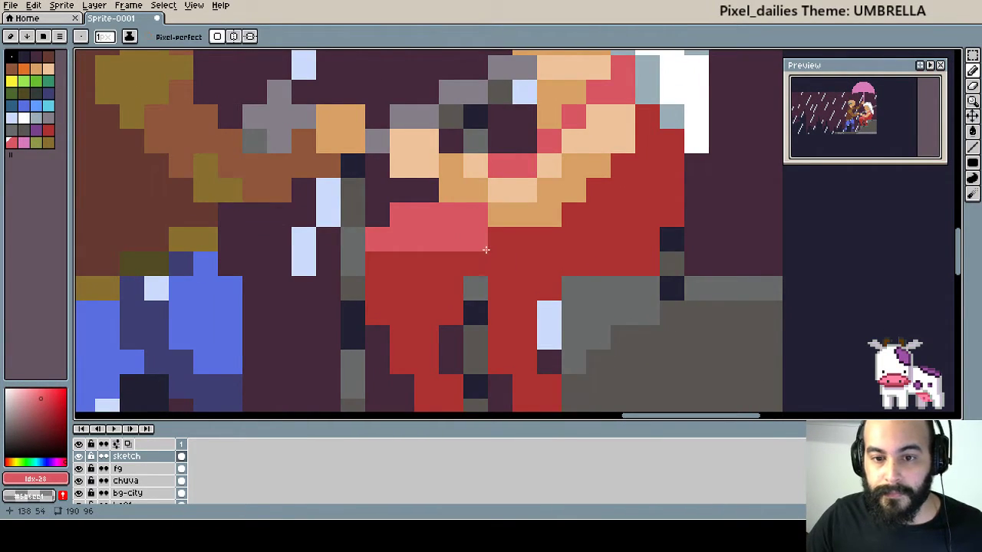
pyautogui.click(458, 256)
pyautogui.moveTo(459, 255)
pyautogui.mouseDown()
pyautogui.moveTo(493, 256)
pyautogui.moveTo(542, 174)
pyautogui.mouseUp()
# Eyedrop the peach skin colour and paint the first leg below the dress.
pyautogui.press('alt')
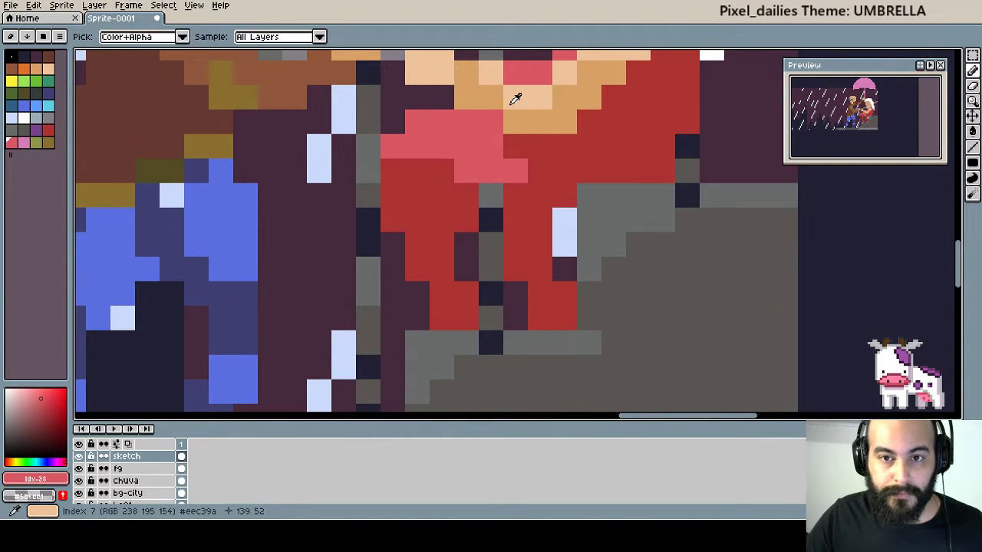
pyautogui.click(515, 99)
pyautogui.click(438, 198)
pyautogui.moveTo(412, 192)
pyautogui.mouseDown()
pyautogui.moveTo(393, 170)
pyautogui.moveTo(408, 207)
pyautogui.mouseUp()
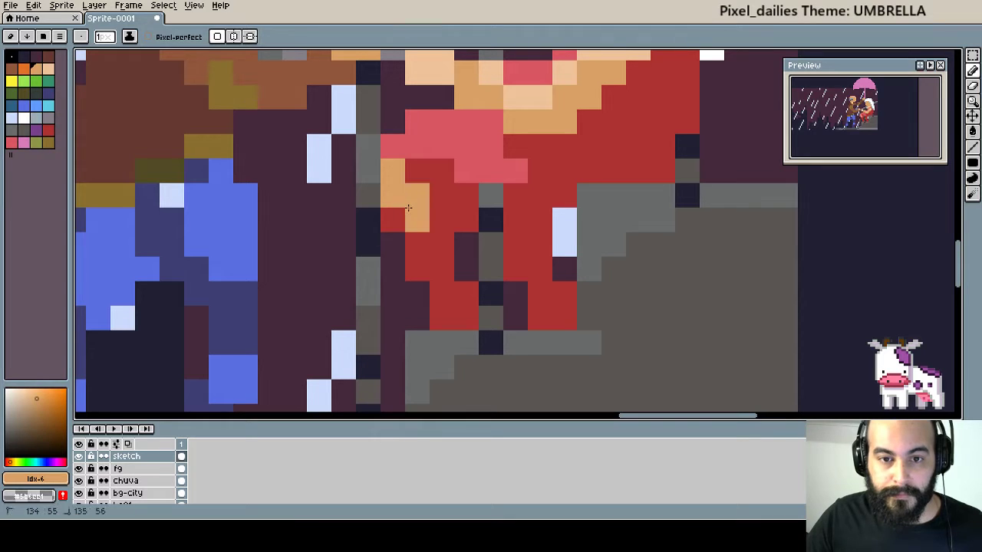
pyautogui.click(395, 218)
pyautogui.click(418, 172)
pyautogui.moveTo(418, 244)
pyautogui.mouseDown()
pyautogui.moveTo(417, 268)
pyautogui.moveTo(445, 287)
pyautogui.mouseUp()
pyautogui.click(440, 246)
pyautogui.click(445, 315)
pyautogui.moveTo(464, 318); pyautogui.dragTo(460, 294)
pyautogui.click(427, 319)
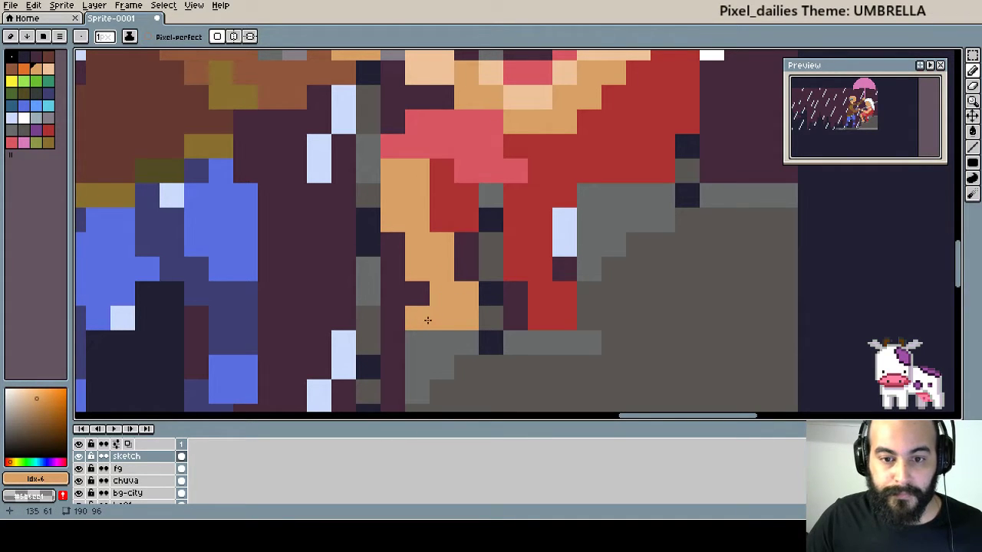
# Paint the second peach leg beside the first.
pyautogui.click(540, 294)
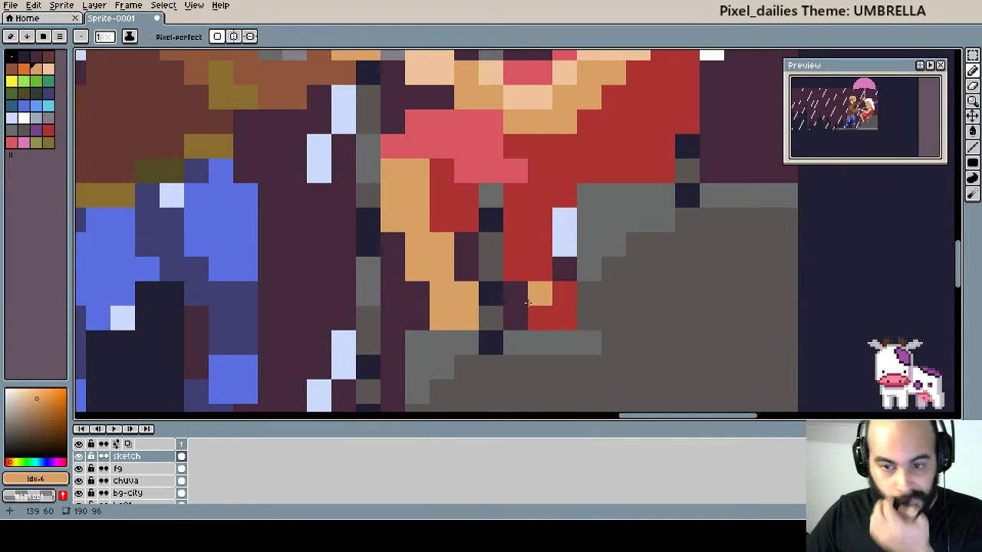
pyautogui.click(540, 319)
pyautogui.click(553, 303)
pyautogui.click(516, 221)
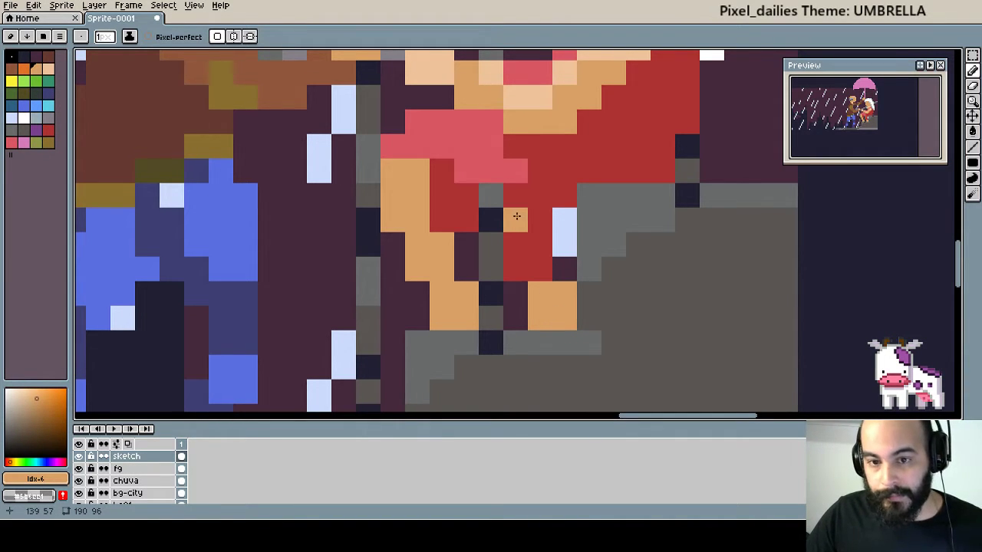
pyautogui.click(512, 197)
pyautogui.click(518, 248)
pyautogui.click(540, 220)
pyautogui.click(540, 244)
pyautogui.click(540, 269)
pyautogui.click(516, 269)
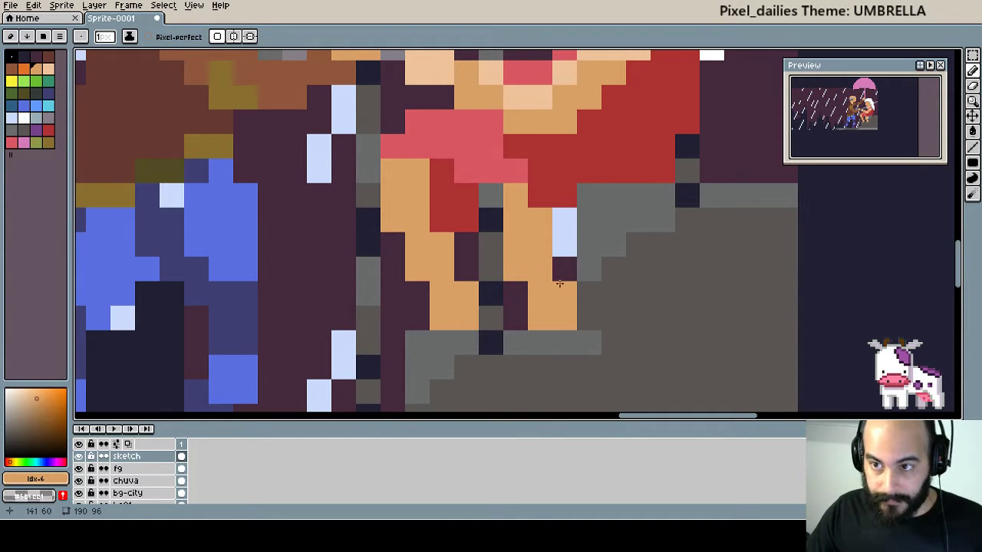
pyautogui.scroll(1, 551, 253)
# Reshape the dress hem in red, including a narrow strip between the legs.
pyautogui.keyDown('alt'); pyautogui.click(530, 179); pyautogui.keyUp('alt')
pyautogui.click(502, 173)
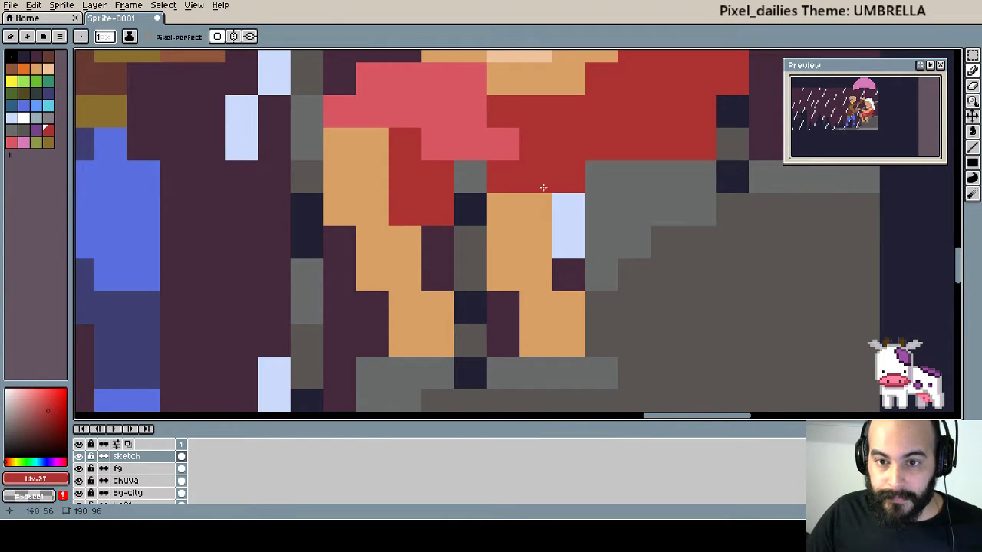
pyautogui.moveTo(543, 187); pyautogui.dragTo(586, 230)
pyautogui.click(595, 180)
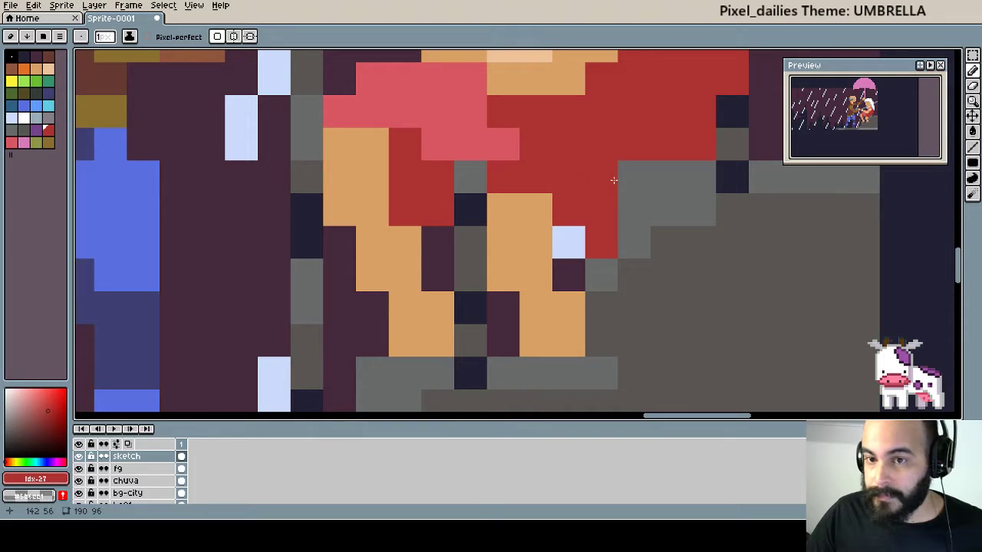
pyautogui.click(625, 180)
pyautogui.moveTo(624, 179); pyautogui.dragTo(618, 189)
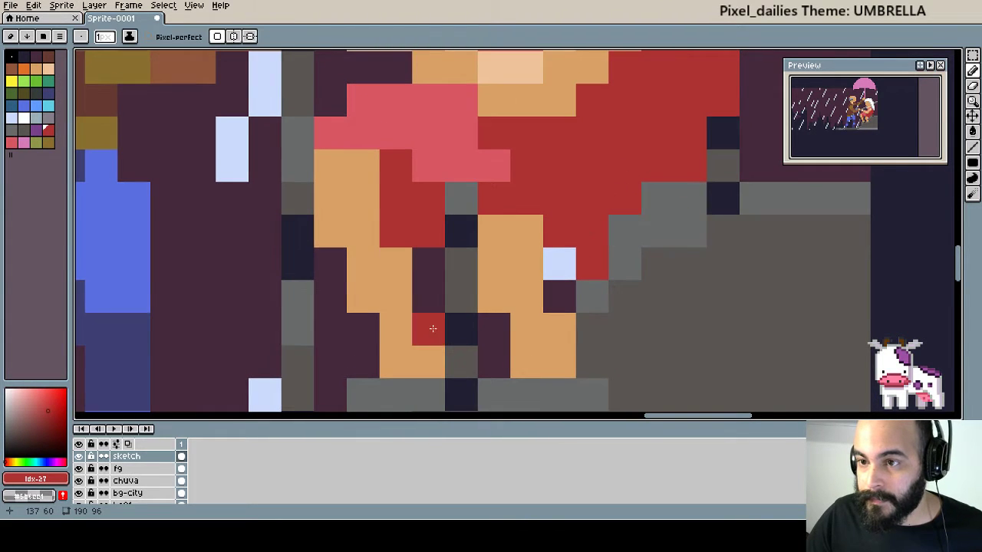
pyautogui.scroll(3, 541, 349)
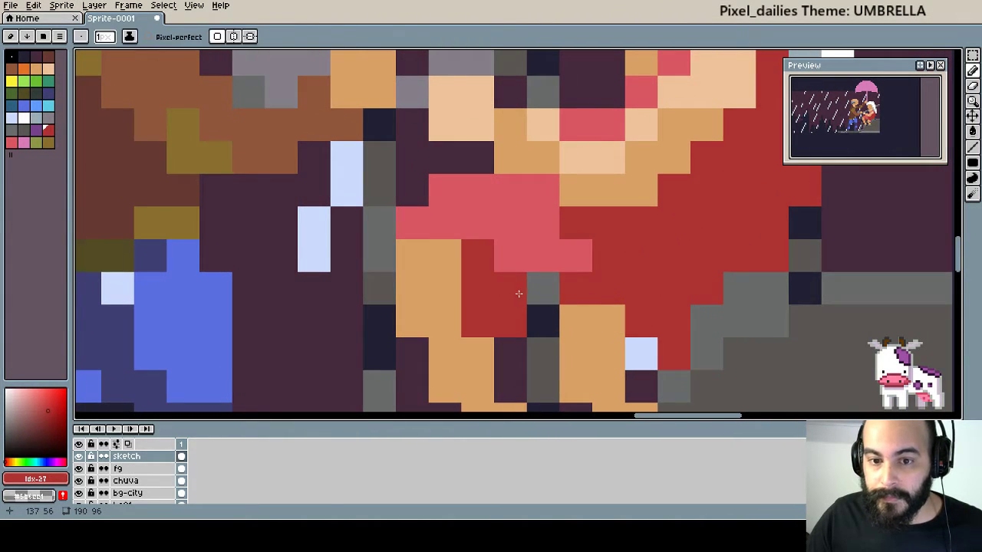
pyautogui.click(454, 256)
pyautogui.click(552, 301)
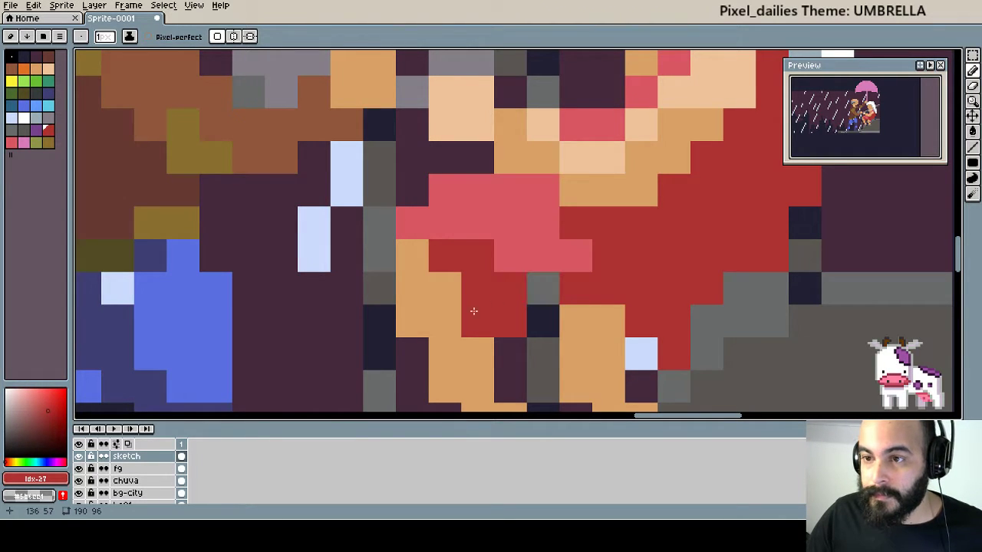
pyautogui.moveTo(523, 359); pyautogui.dragTo(495, 285)
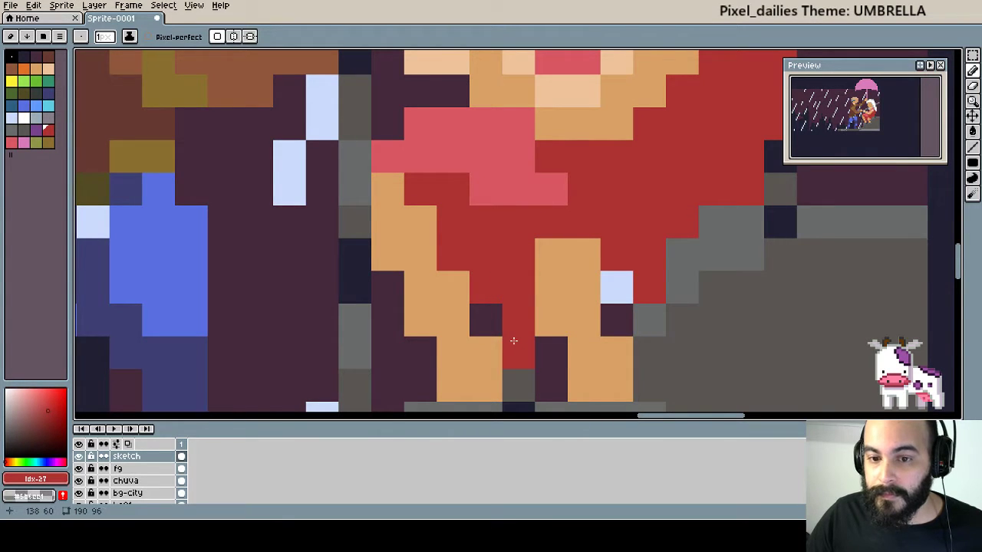
pyautogui.moveTo(622, 286); pyautogui.dragTo(621, 310)
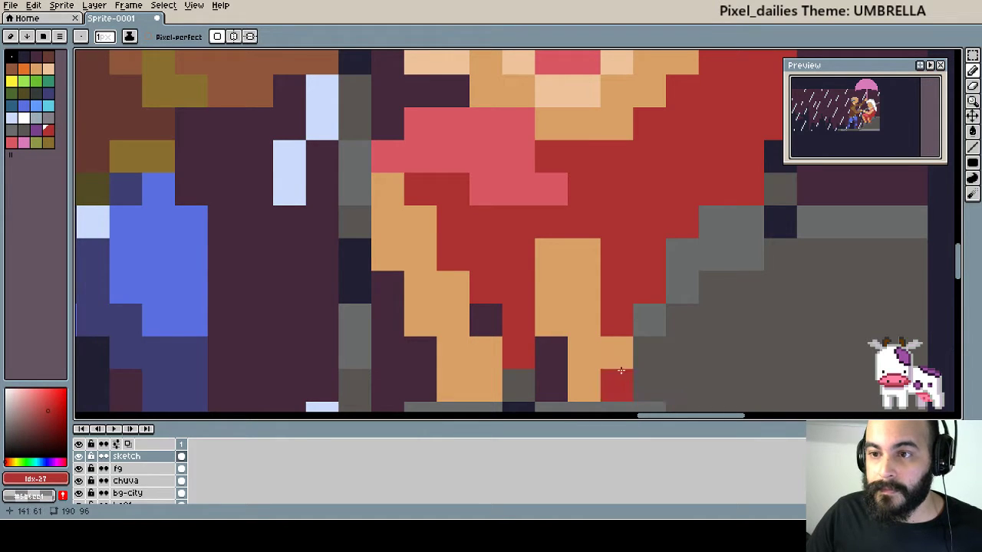
pyautogui.scroll(-2, 540, 327)
# Sample the tan skin colour and paint light tan highlights on the first leg.
pyautogui.scroll(-2, 541, 327)
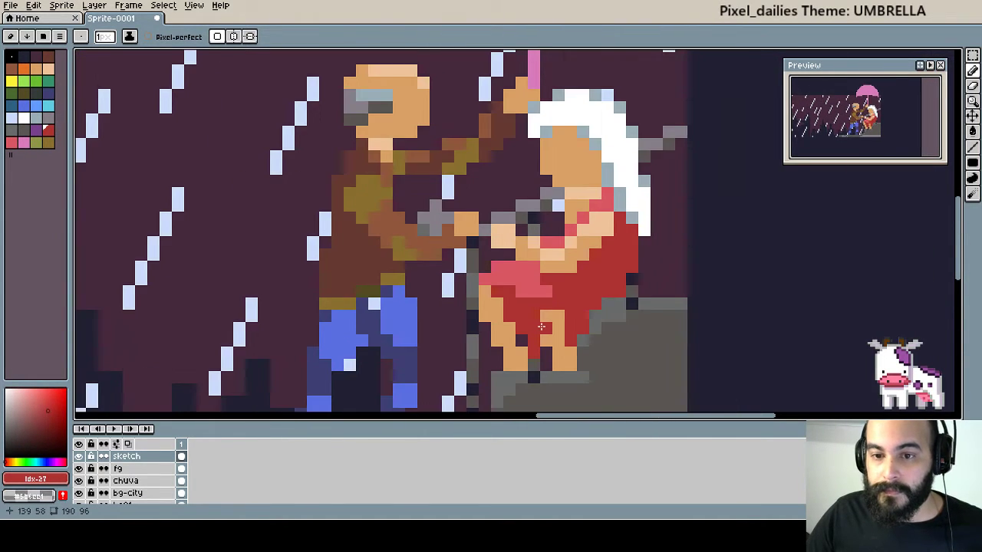
pyautogui.scroll(-1, 541, 327)
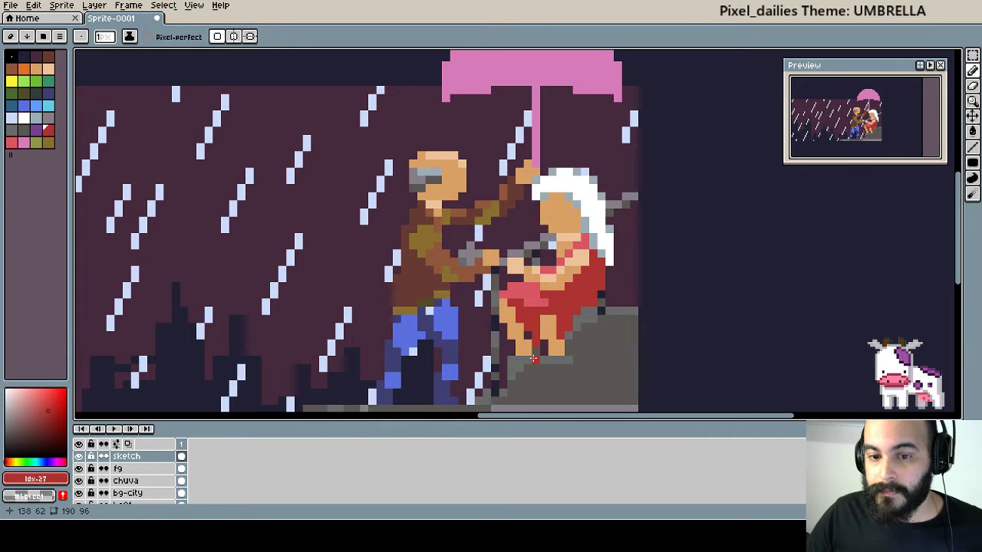
pyautogui.scroll(1, 574, 247)
pyautogui.press('i')
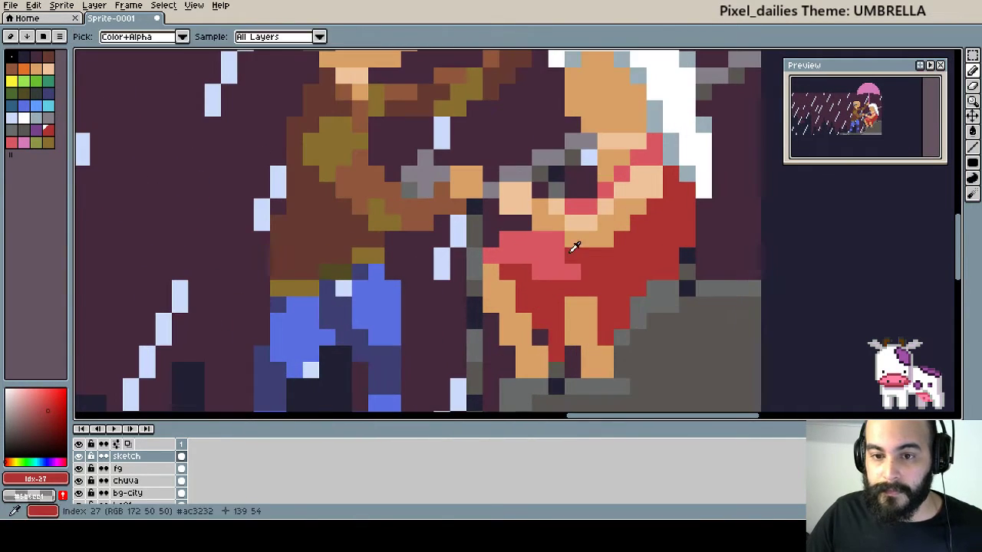
pyautogui.click(580, 221)
pyautogui.press('b')
pyautogui.scroll(1, 504, 266)
pyautogui.click(483, 303)
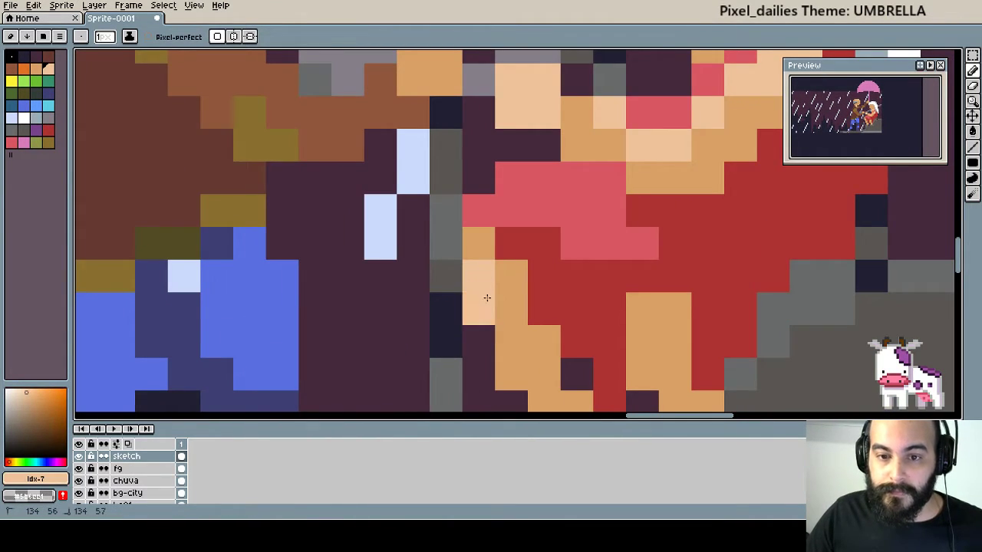
pyautogui.click(506, 281)
pyautogui.click(510, 308)
pyautogui.moveTo(539, 367); pyautogui.dragTo(475, 271)
# Shift a misplaced highlight pixel left and add a light tan highlight block to the other leg.
pyautogui.hotkey('ctrl', 'z')
pyautogui.click(455, 279)
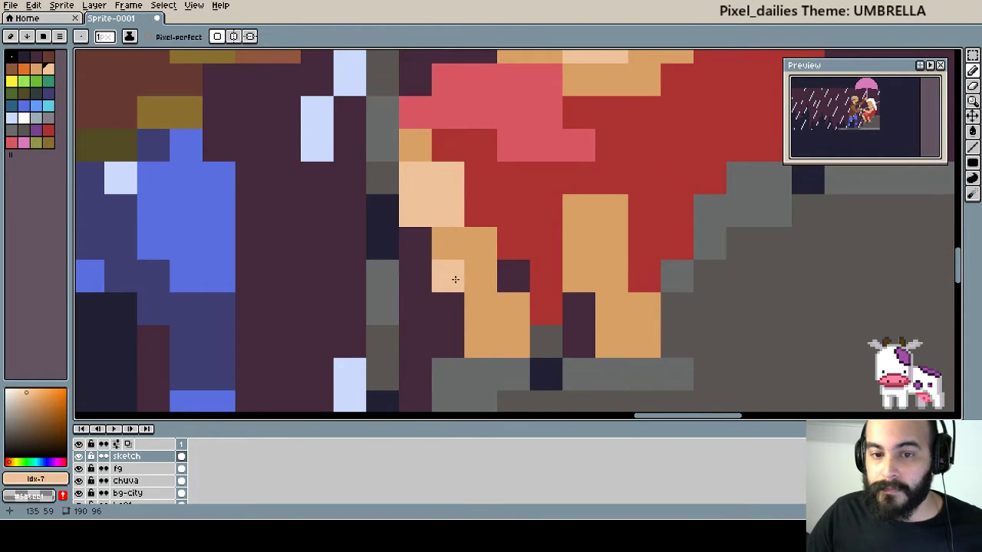
pyautogui.moveTo(555, 296); pyautogui.dragTo(509, 298)
pyautogui.click(535, 213)
pyautogui.moveTo(534, 244)
pyautogui.mouseDown()
pyautogui.moveTo(566, 244)
pyautogui.moveTo(572, 255)
pyautogui.moveTo(639, 150)
pyautogui.mouseUp()
pyautogui.click(566, 215)
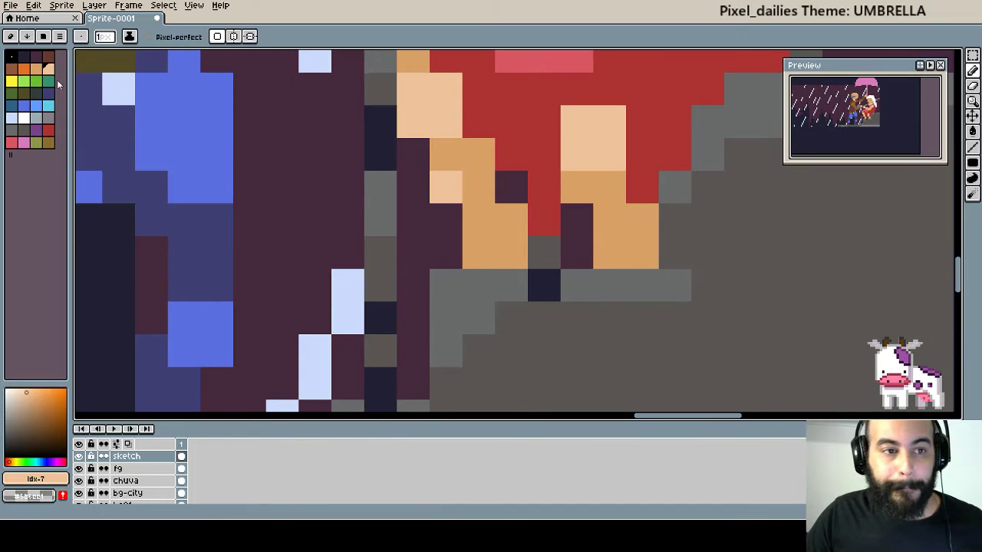
pyautogui.click(24, 119)
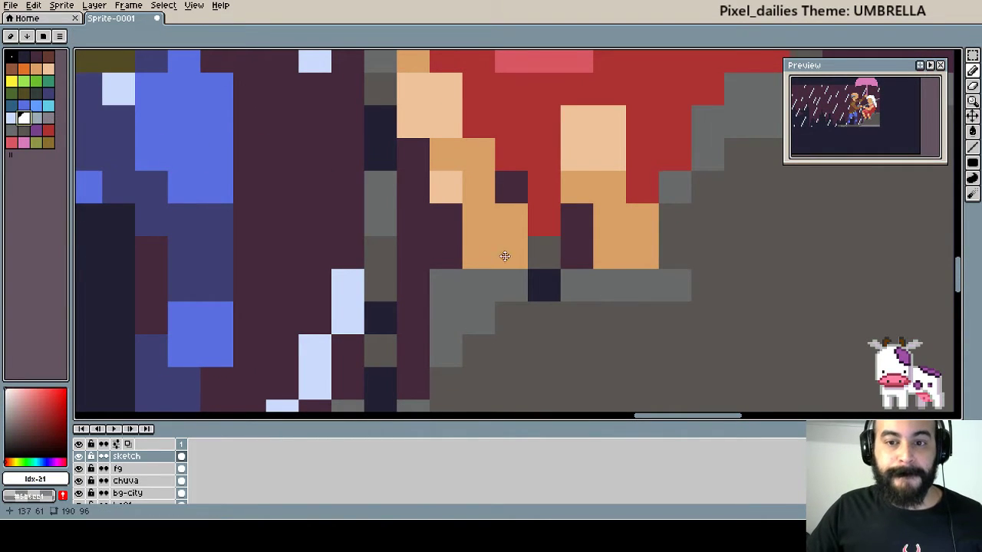
# Paint white shoes at the bottom of both legs, undoing stray strokes.
pyautogui.moveTo(504, 254); pyautogui.dragTo(531, 231)
pyautogui.click(473, 238)
pyautogui.moveTo(474, 239)
pyautogui.mouseDown()
pyautogui.moveTo(509, 232)
pyautogui.moveTo(534, 205)
pyautogui.mouseUp()
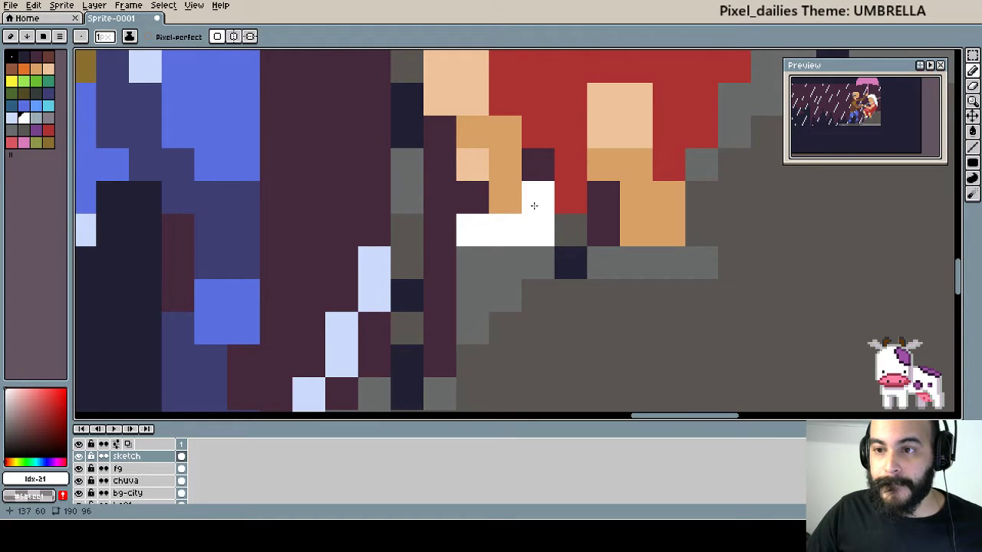
pyautogui.hotkey('ctrl', 'z')
pyautogui.click(514, 213)
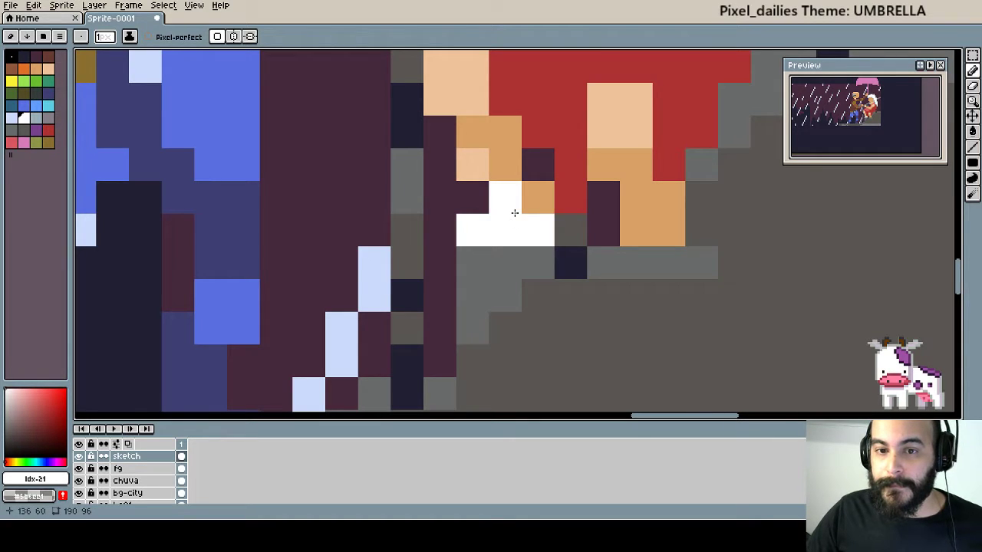
pyautogui.hscroll(1, 589, 220)
pyautogui.click(589, 234)
pyautogui.moveTo(578, 235)
pyautogui.mouseDown()
pyautogui.moveTo(625, 230)
pyautogui.moveTo(601, 210)
pyautogui.moveTo(591, 170)
pyautogui.mouseUp()
pyautogui.hotkey('ctrl', 'z')
pyautogui.click(598, 253)
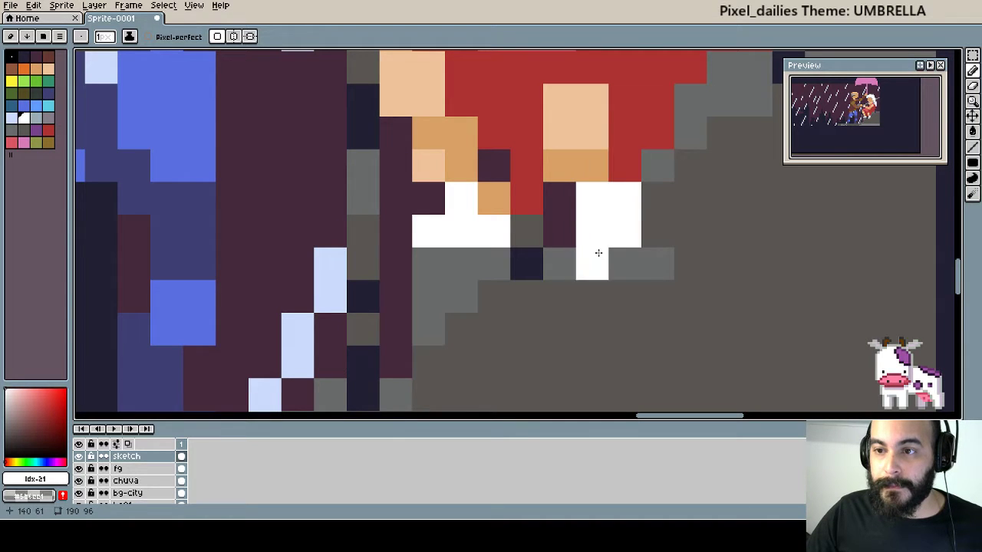
# Restore tan edges around the shoe and leg, then add a yellow pixel beside the face.
pyautogui.keyDown('alt'); pyautogui.click(601, 170); pyautogui.keyUp('alt')
pyautogui.click(622, 204)
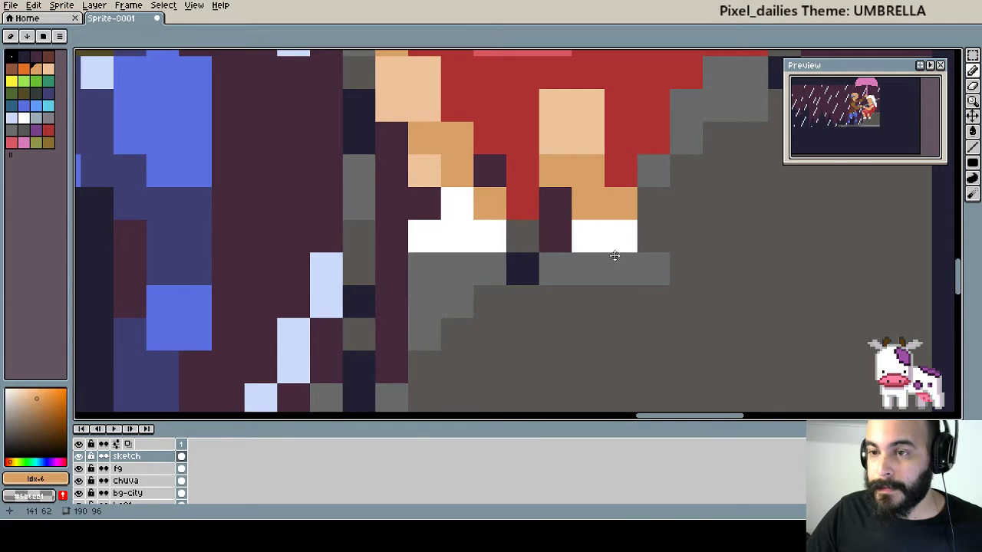
pyautogui.click(603, 265)
pyautogui.hotkey('ctrl', 'z')
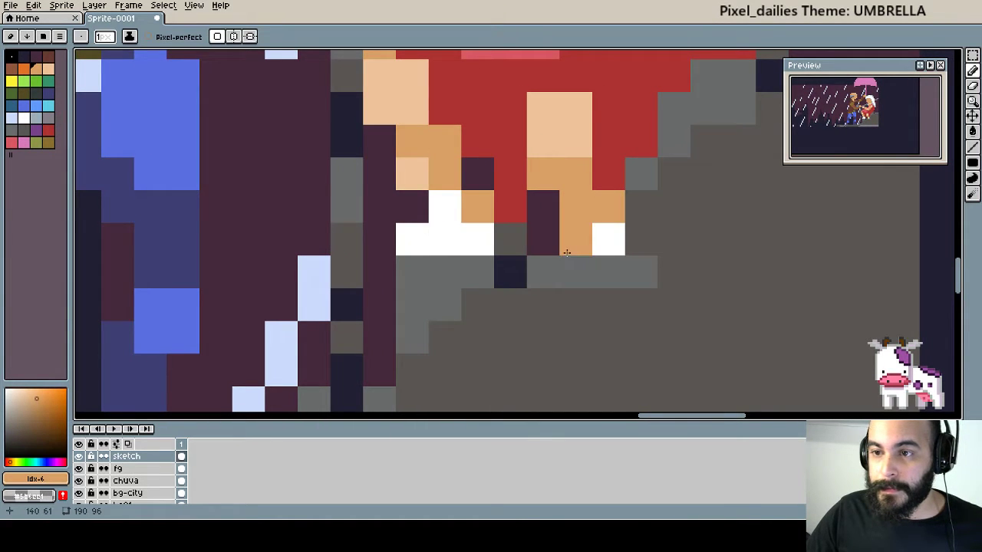
pyautogui.click(559, 201)
pyautogui.scroll(-2, 558, 200)
pyautogui.scroll(1, 576, 245)
pyautogui.scroll(1, 585, 274)
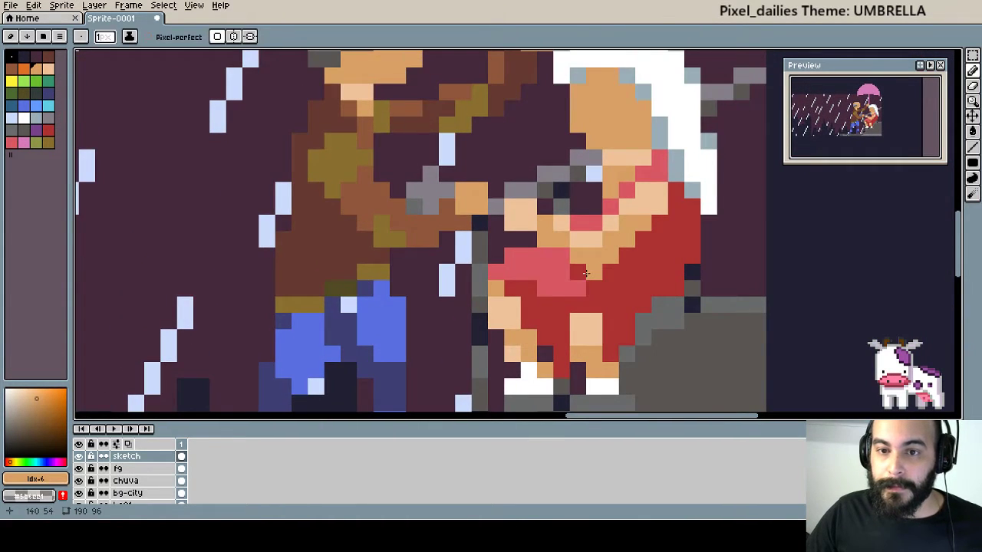
pyautogui.scroll(1, 611, 224)
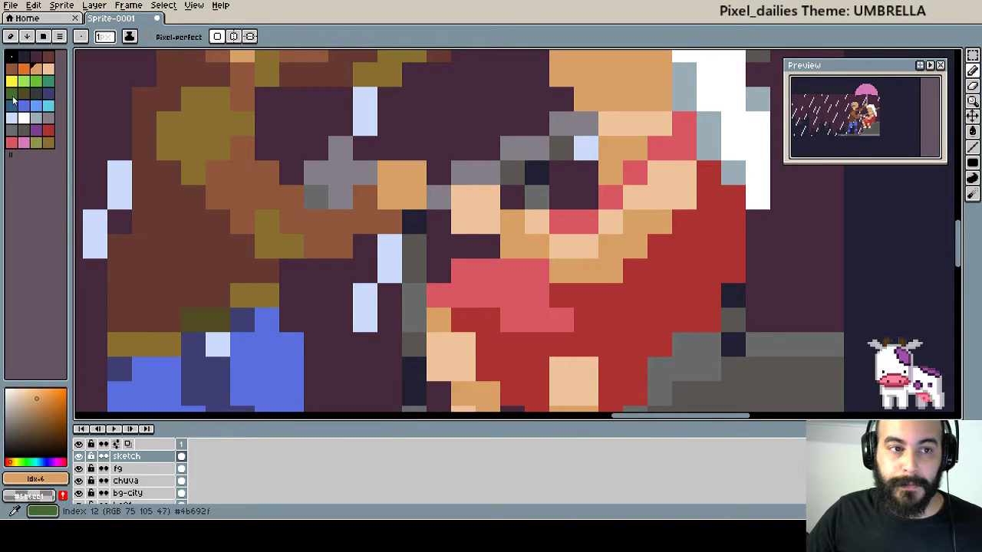
pyautogui.click(11, 81)
pyautogui.click(608, 153)
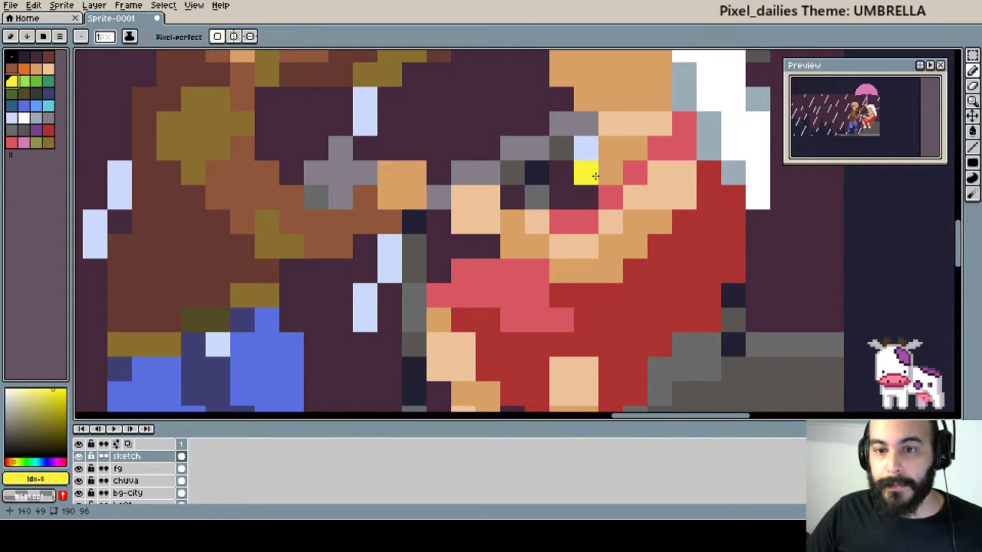
# Add three more yellow pixels beside the white-haired figure's face.
pyautogui.click(595, 177)
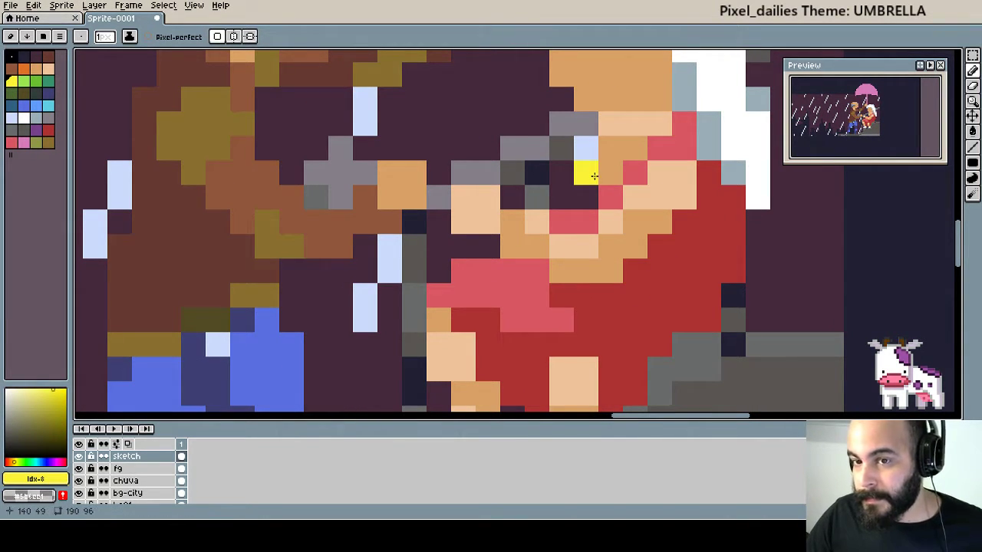
pyautogui.click(615, 154)
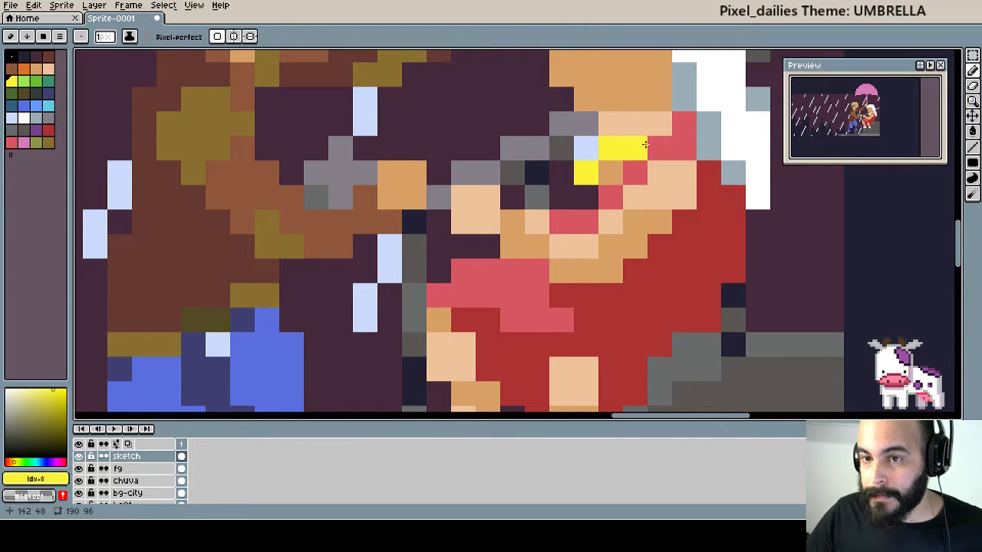
pyautogui.click(645, 145)
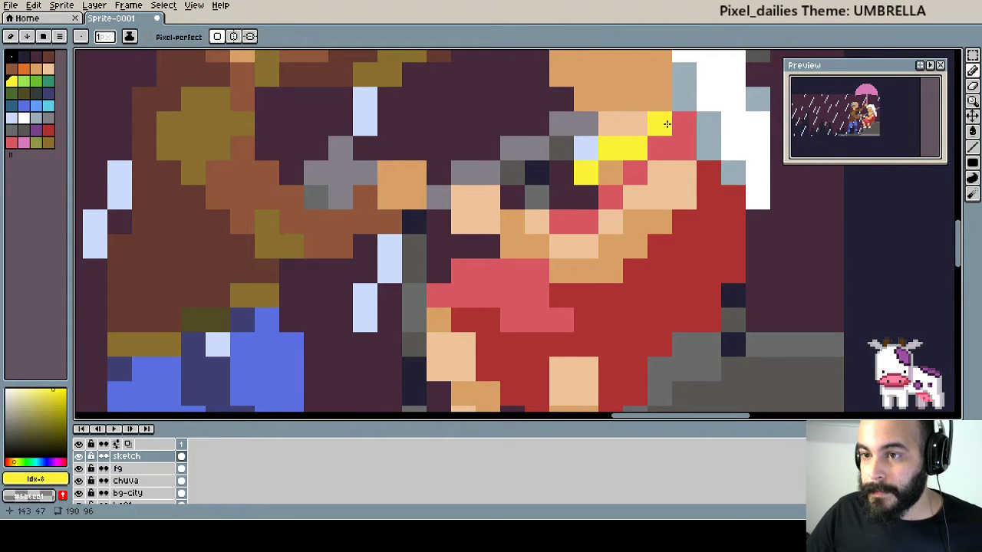
# Zoom out to view the whole scene and select the sketch layer.
pyautogui.scroll(-1, 652, 224)
pyautogui.scroll(-2, 669, 221)
pyautogui.scroll(-1, 629, 230)
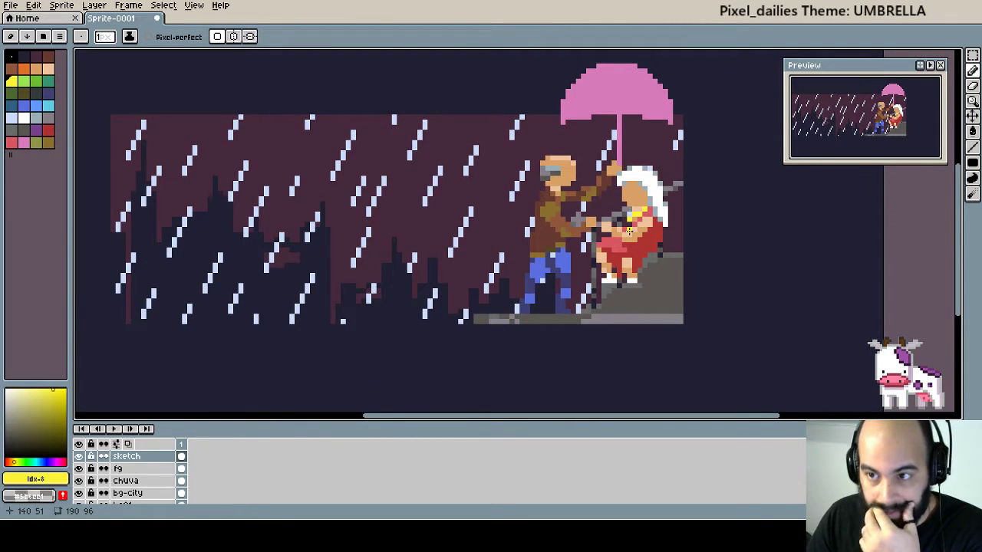
pyautogui.scroll(-1, 629, 230)
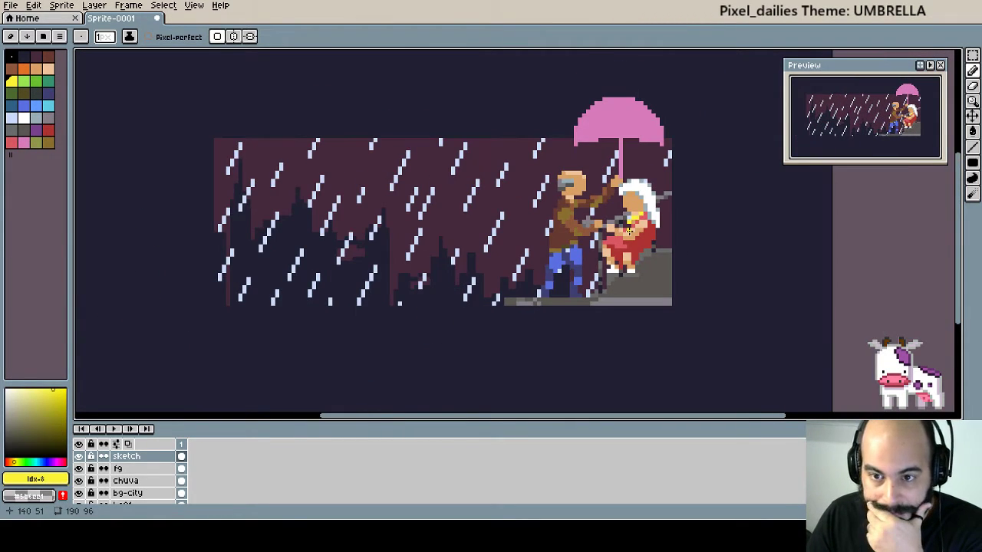
pyautogui.click(141, 459)
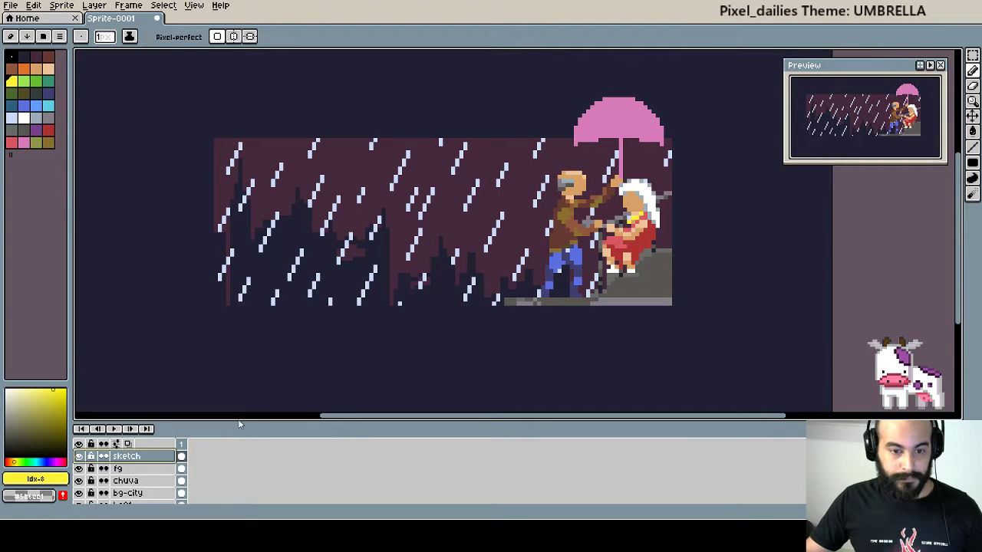
# Enlarge the layers area and move the sketch layer below fg, just above chuva.
pyautogui.moveTo(239, 421); pyautogui.dragTo(240, 401)
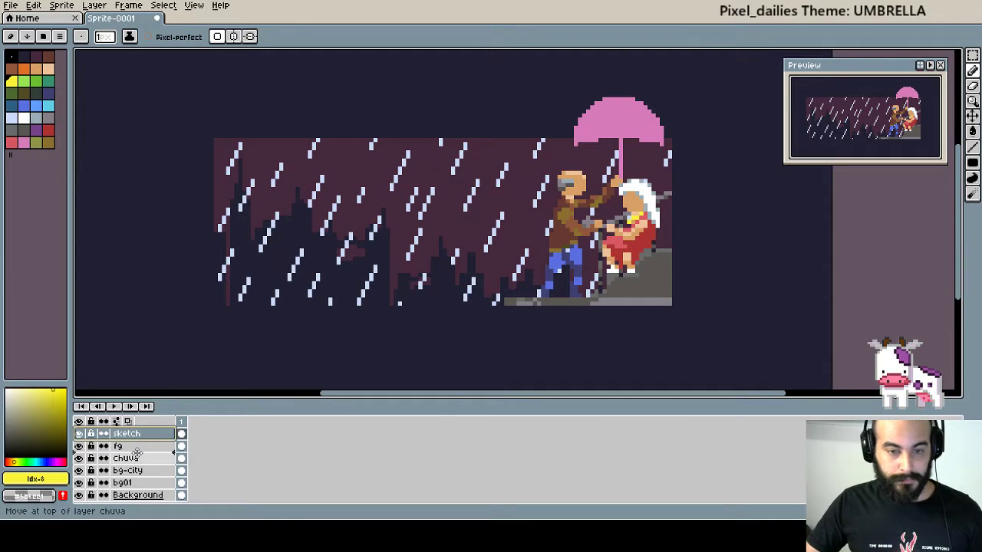
pyautogui.moveTo(138, 435); pyautogui.dragTo(140, 456)
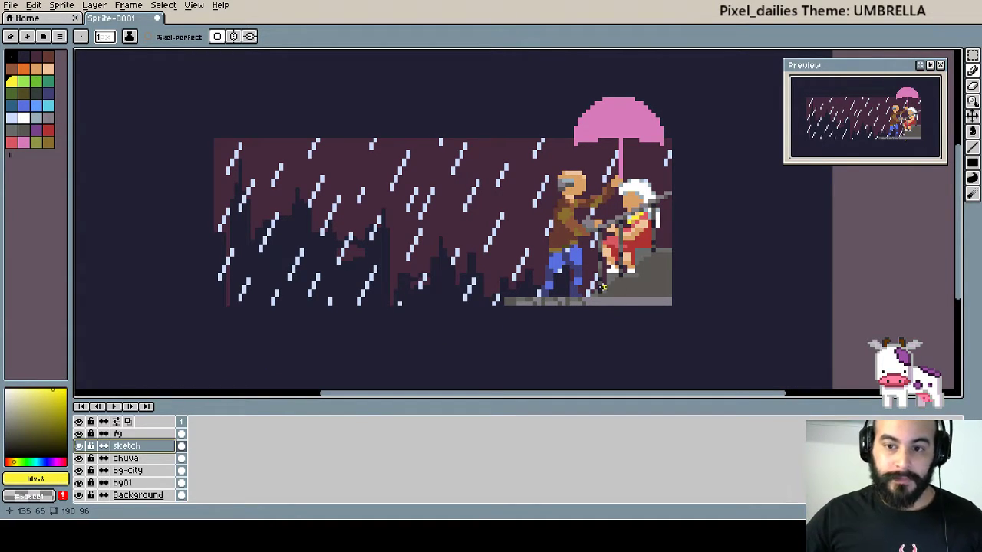
pyautogui.scroll(3, 667, 255)
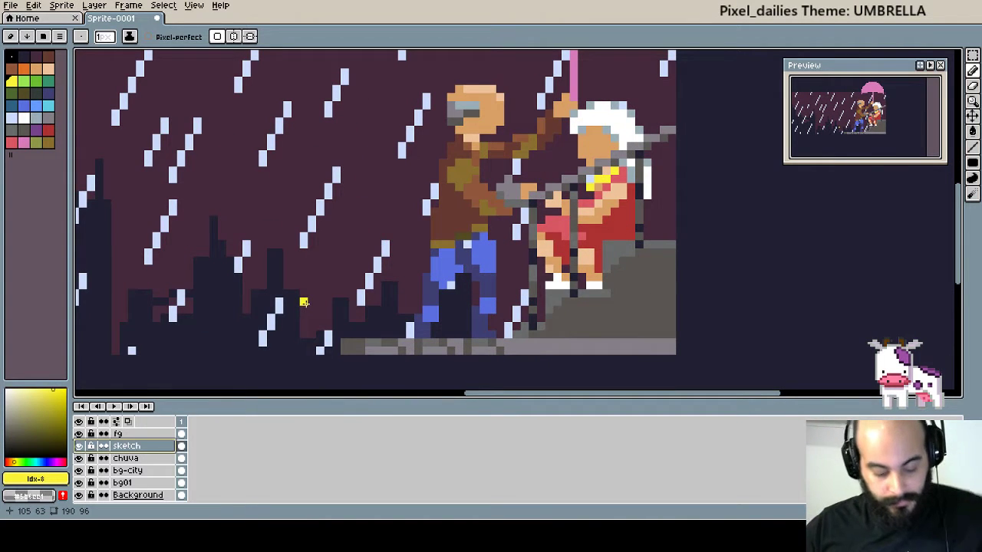
# Sample the light-blue colour from a rain streak on the canvas.
pyautogui.press('alt')
pyautogui.keyDown('alt'); pyautogui.click(304, 237); pyautogui.keyUp('alt')
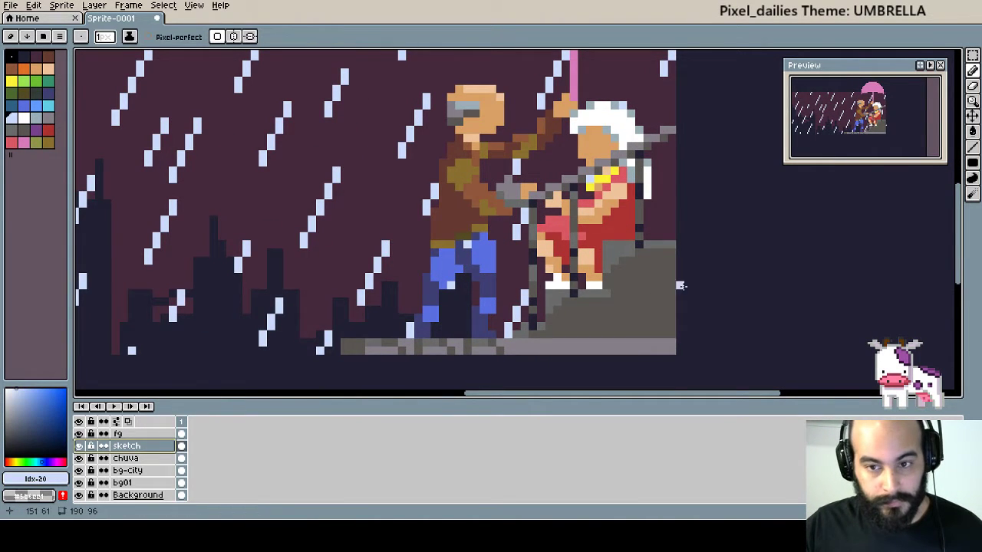
pyautogui.scroll(2, 598, 268)
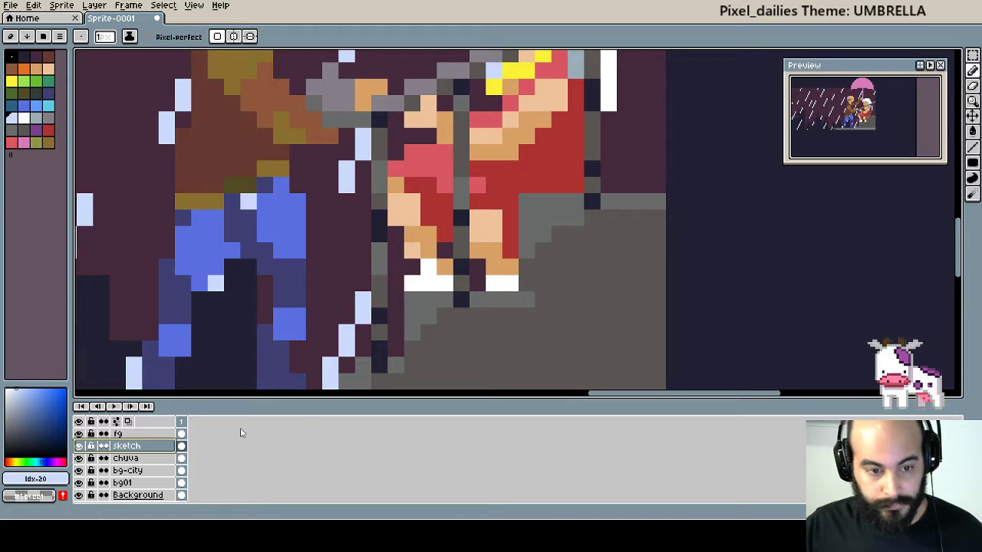
# On the fg layer, draw light-blue rain streaks over the grey steps before the figures.
pyautogui.click(134, 434)
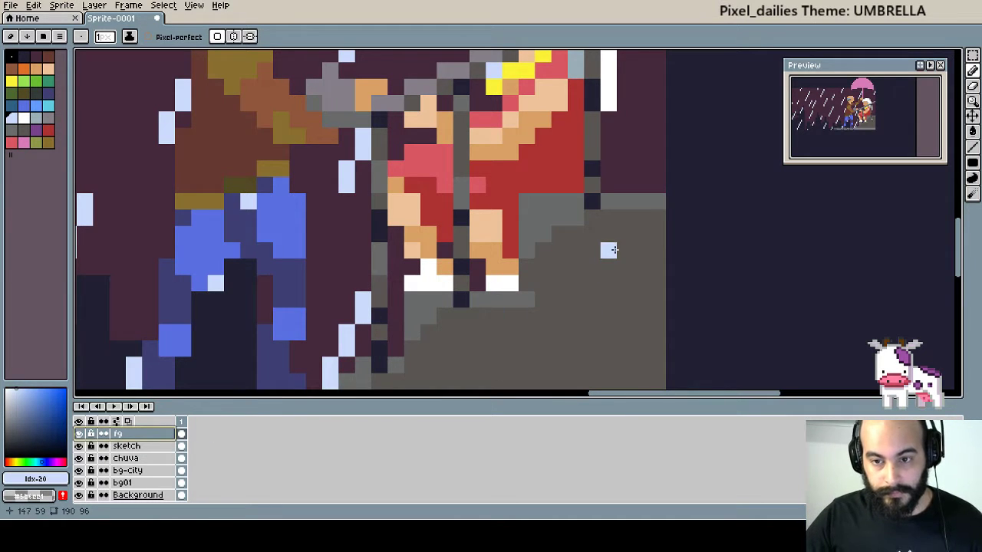
pyautogui.moveTo(614, 250); pyautogui.dragTo(609, 288)
pyautogui.moveTo(622, 250); pyautogui.dragTo(620, 234)
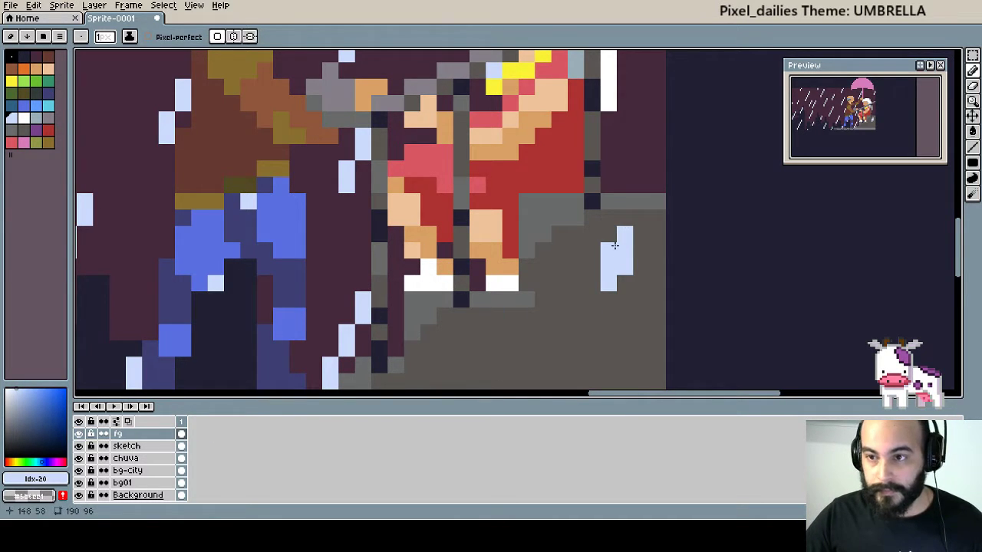
pyautogui.moveTo(567, 299); pyautogui.dragTo(654, 213)
pyautogui.moveTo(549, 279); pyautogui.dragTo(595, 288)
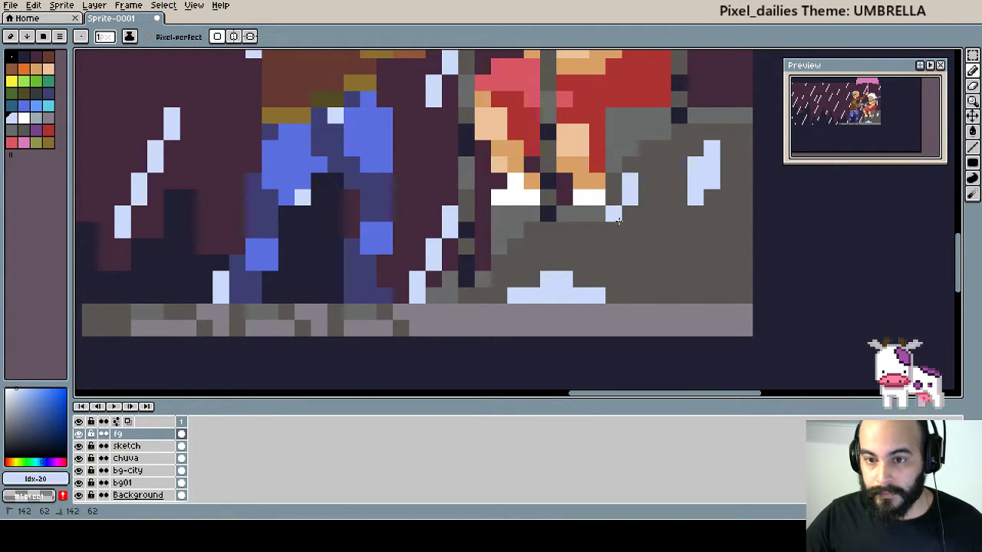
pyautogui.scroll(-1, 665, 265)
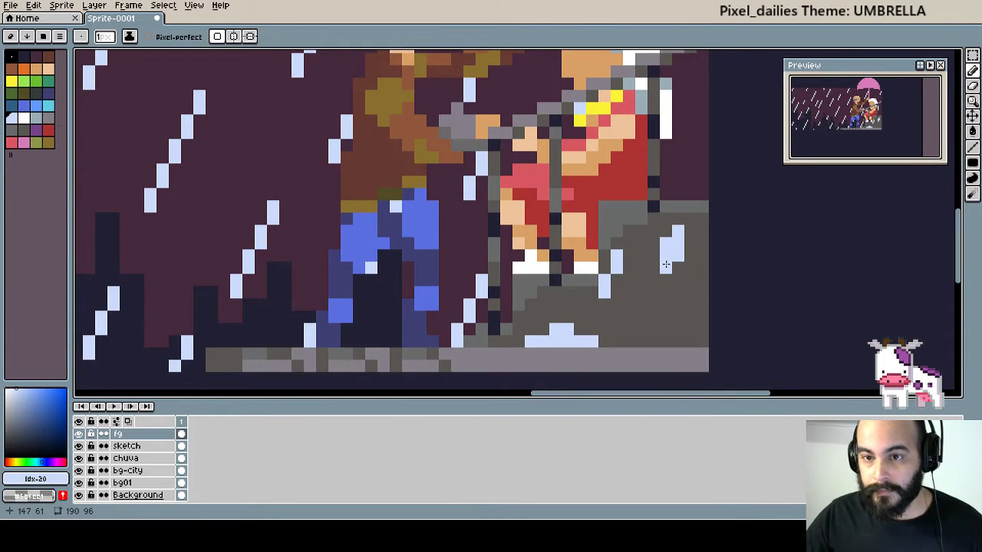
pyautogui.scroll(-1, 665, 265)
pyautogui.scroll(-1, 665, 264)
pyautogui.scroll(-1, 675, 264)
pyautogui.scroll(1, 688, 262)
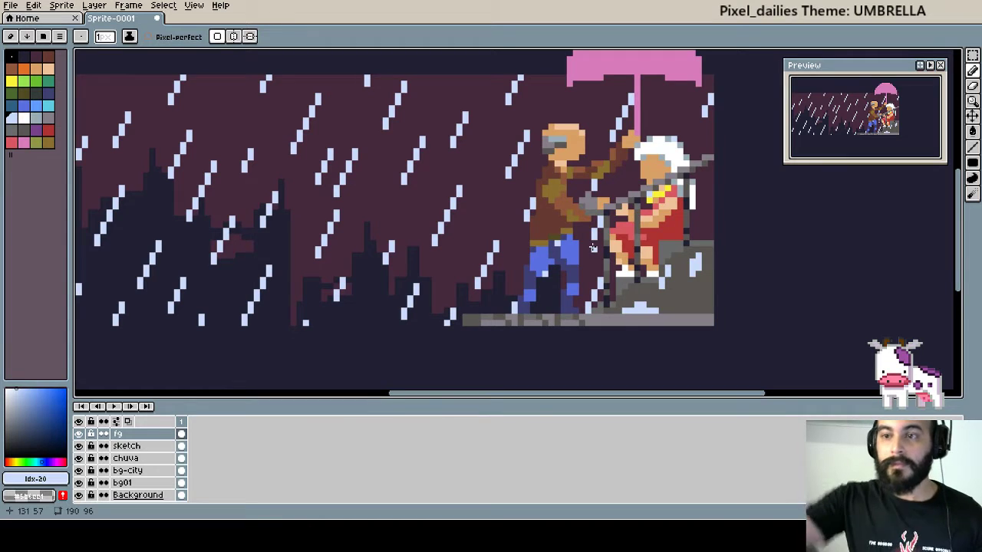
pyautogui.scroll(-1, 592, 247)
pyautogui.scroll(-1, 526, 278)
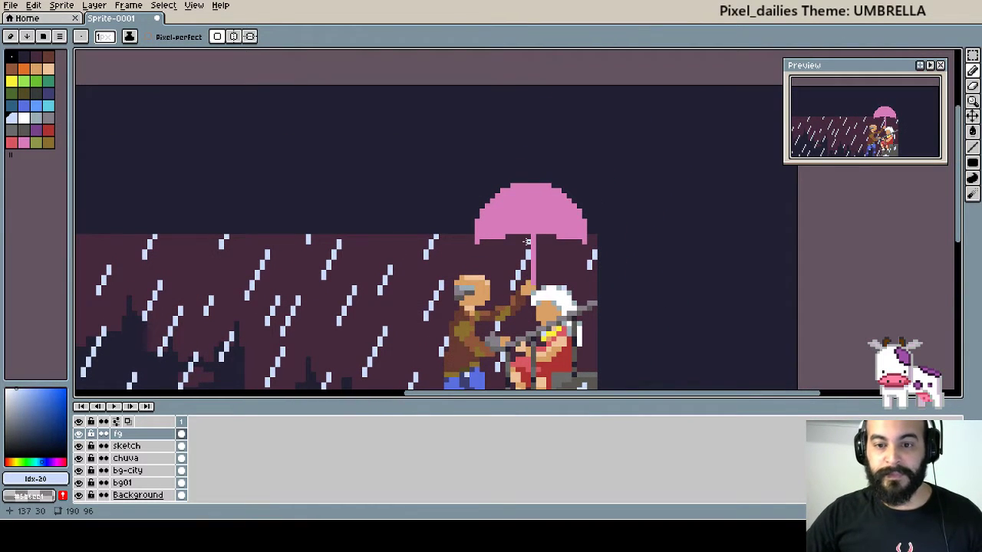
pyautogui.scroll(1, 536, 226)
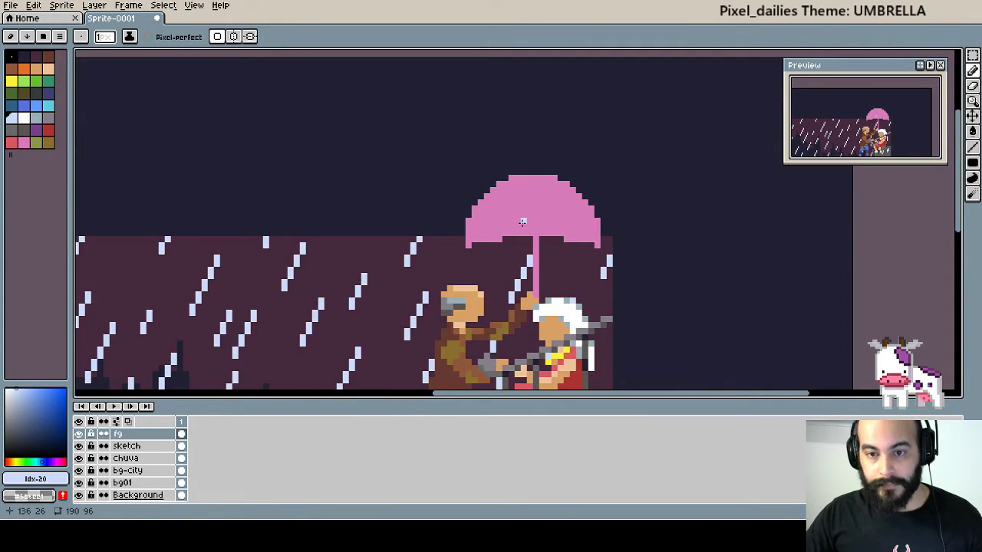
pyautogui.scroll(2, 529, 224)
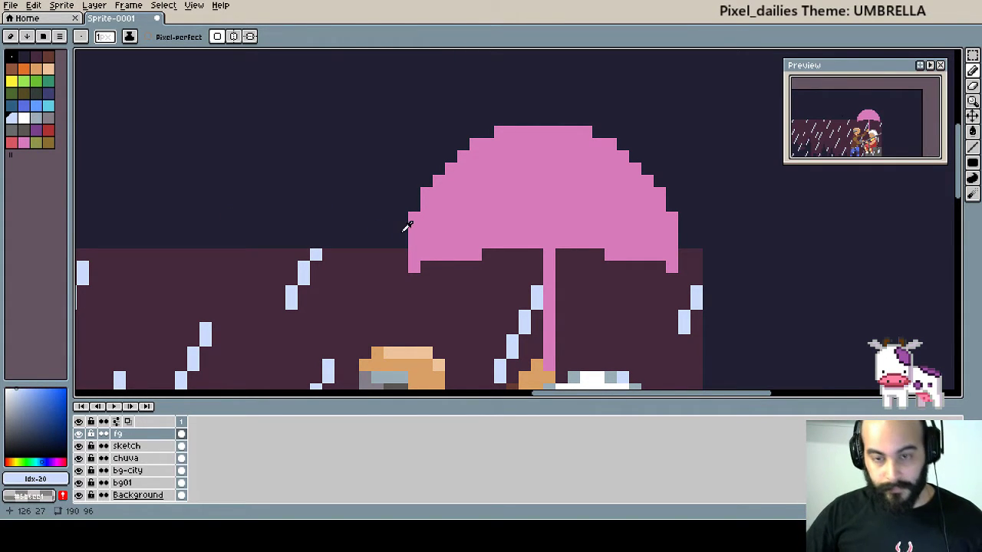
pyautogui.press('i')
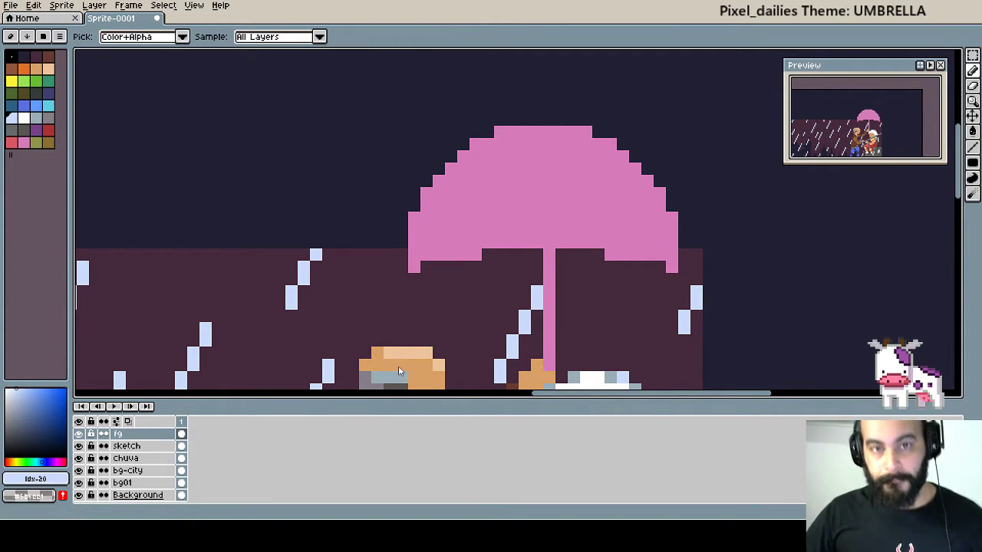
pyautogui.press('b')
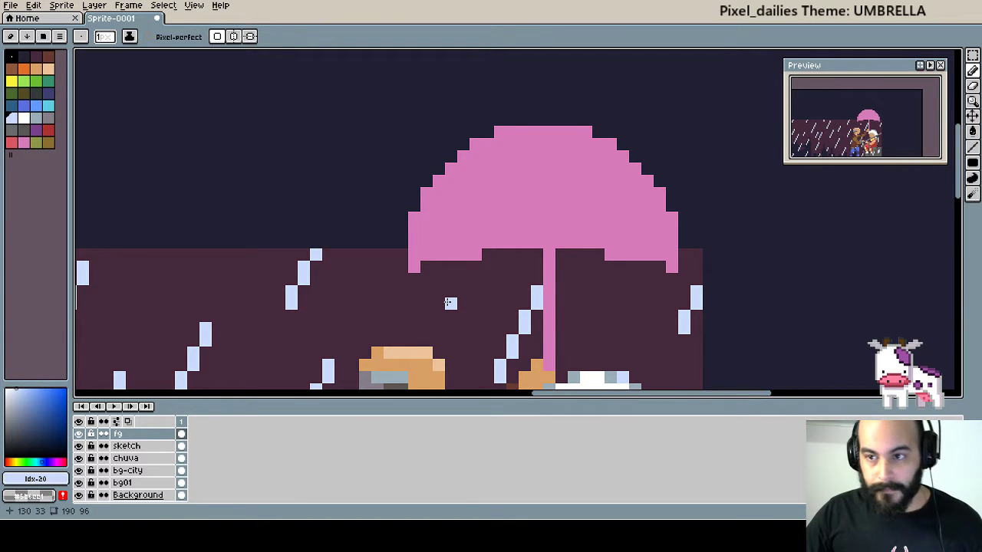
pyautogui.scroll(-1, 450, 303)
pyautogui.scroll(-1, 460, 283)
pyautogui.scroll(1, 475, 253)
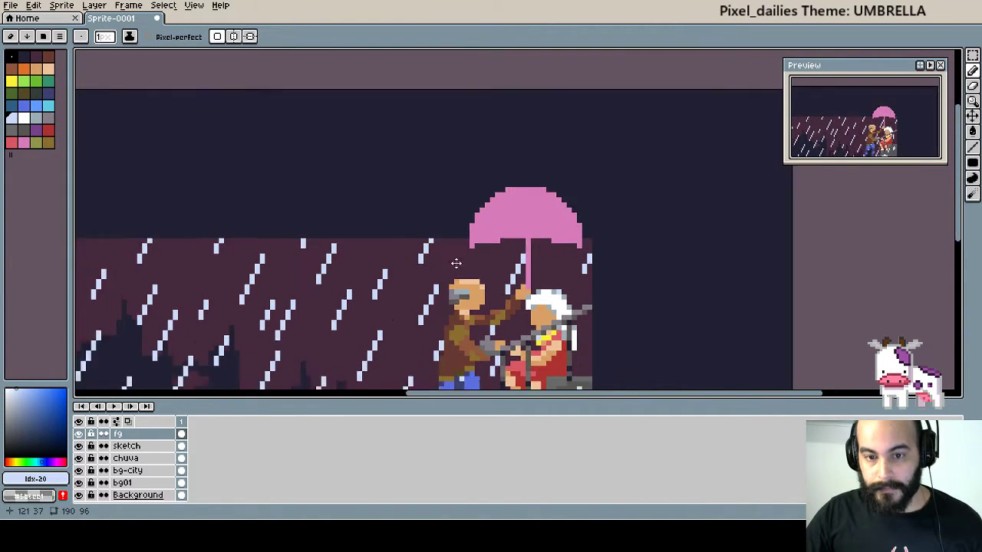
pyautogui.scroll(-1, 493, 225)
pyautogui.scroll(-1, 460, 253)
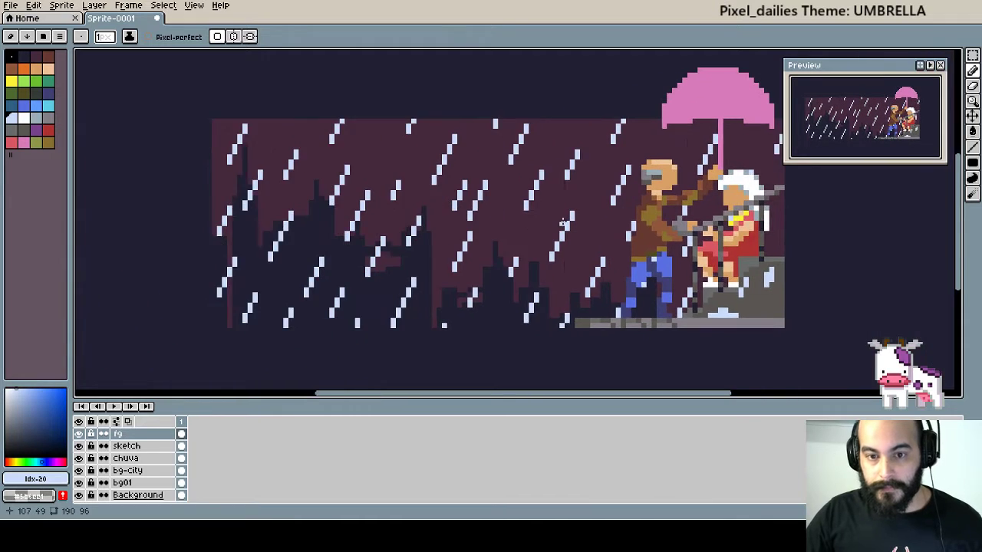
pyautogui.scroll(-1, 537, 242)
pyautogui.scroll(-1, 599, 232)
pyautogui.scroll(-1, 599, 232)
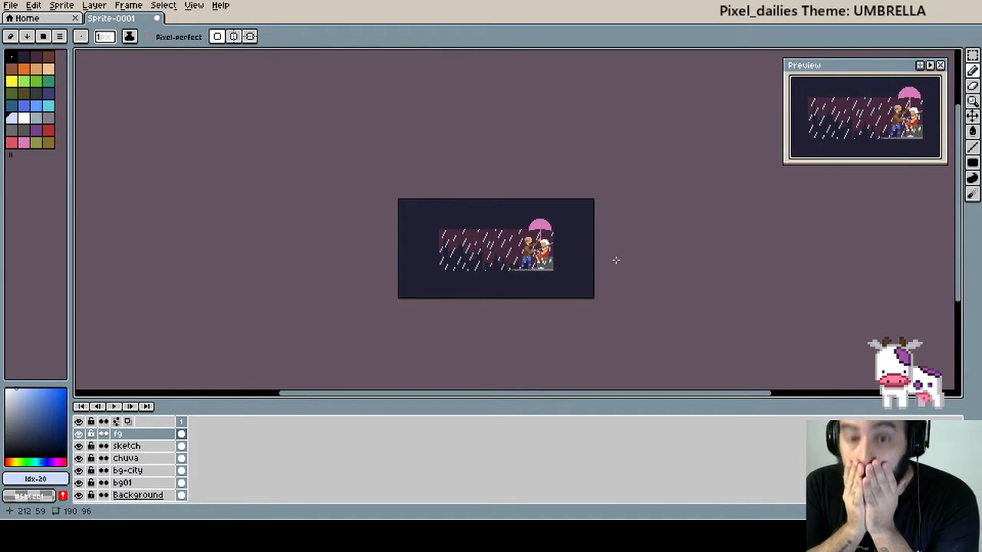
pyautogui.scroll(4, 543, 243)
pyautogui.scroll(2, 543, 241)
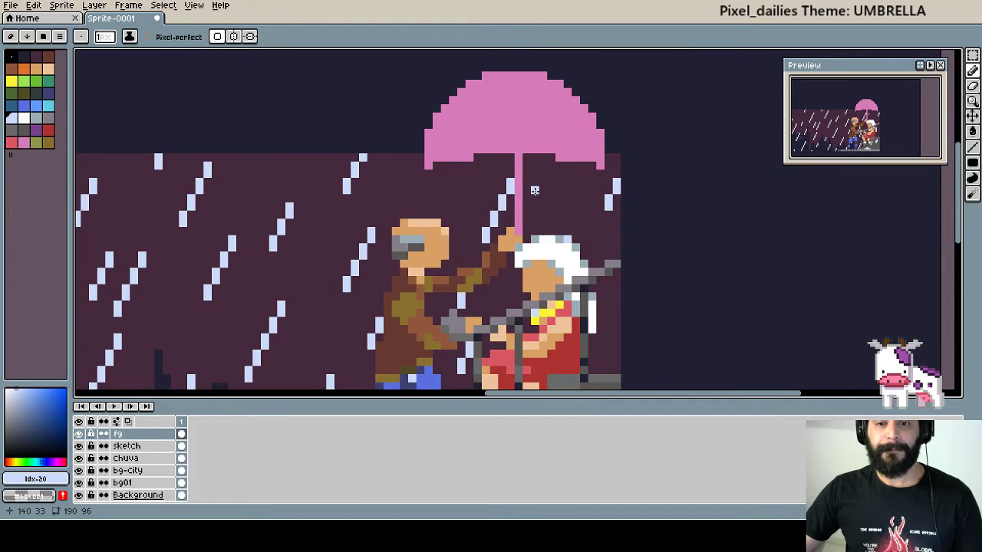
pyautogui.scroll(1, 533, 236)
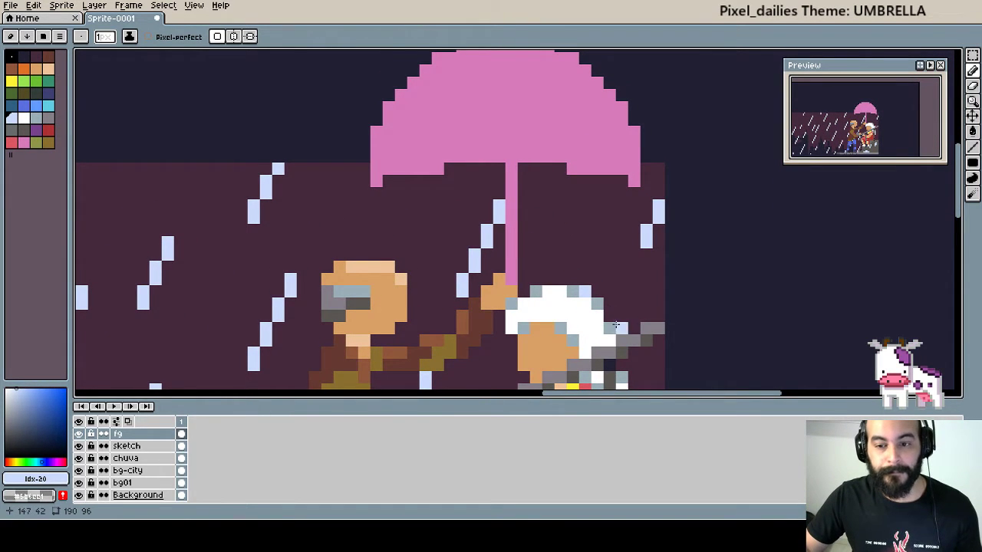
# Sample dark grey and repaint the pink umbrella pole dark grey from canopy to hands.
pyautogui.press('i')
pyautogui.keyDown('alt'); pyautogui.click(617, 371); pyautogui.keyUp('alt')
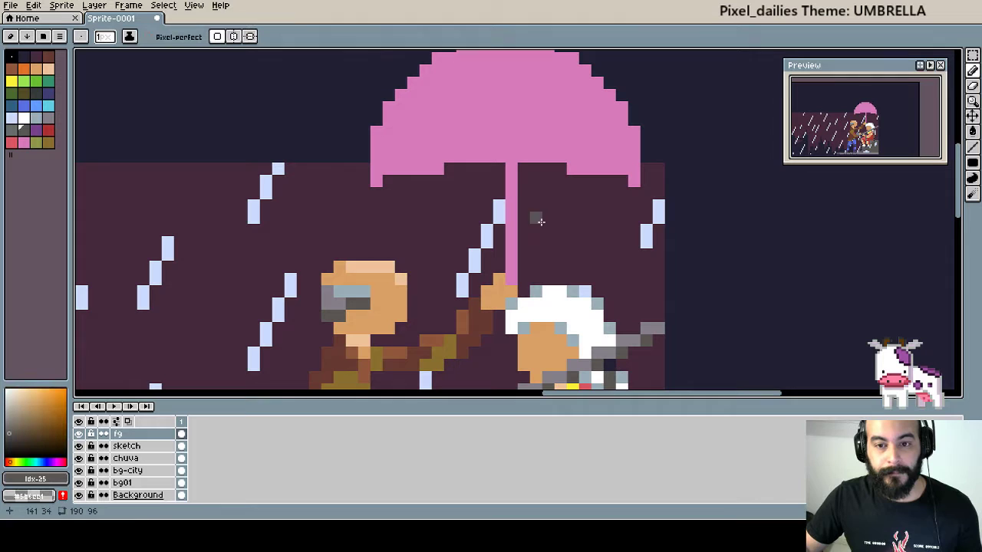
pyautogui.click(510, 169)
pyautogui.moveTo(512, 173); pyautogui.dragTo(512, 232)
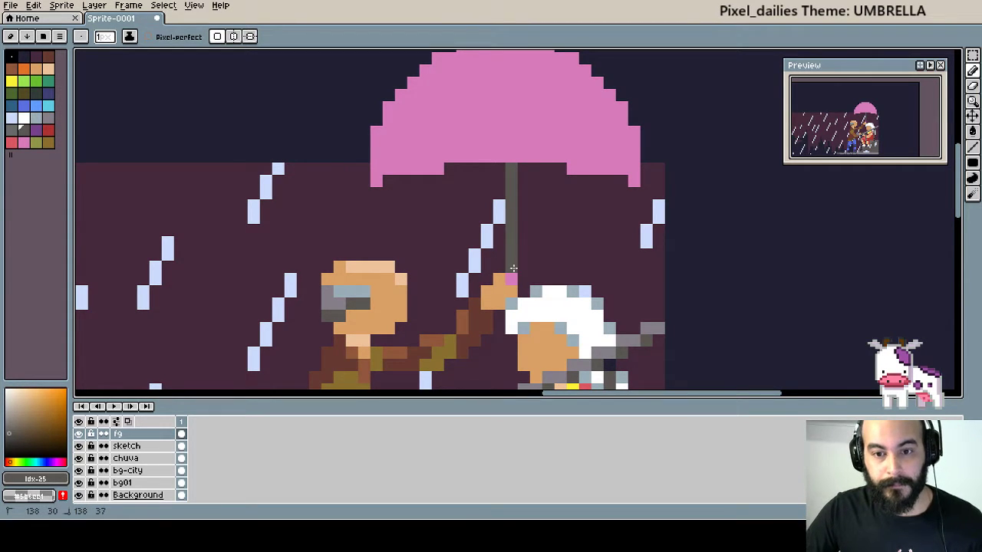
pyautogui.scroll(-2, 513, 274)
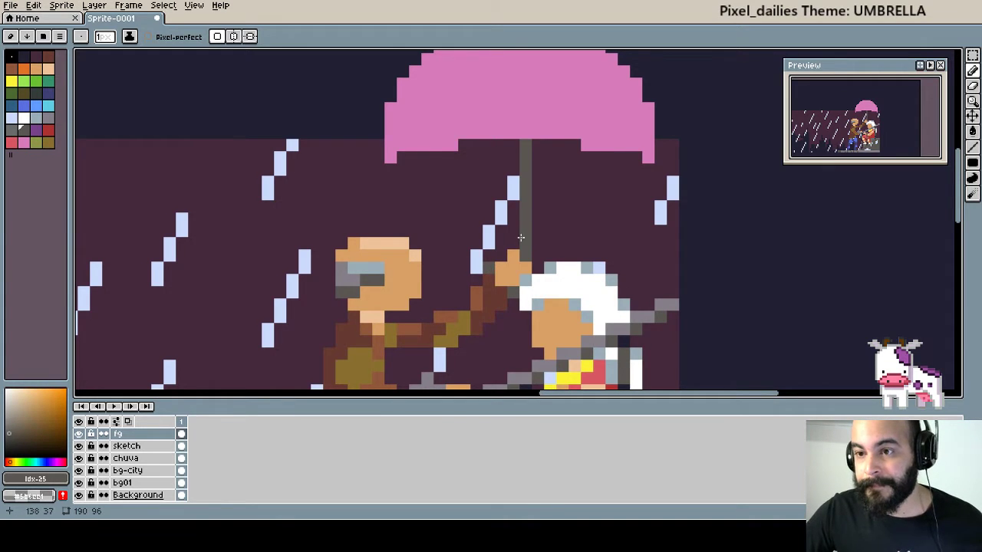
pyautogui.scroll(2, 522, 239)
pyautogui.scroll(3, 506, 230)
pyautogui.scroll(2, 467, 228)
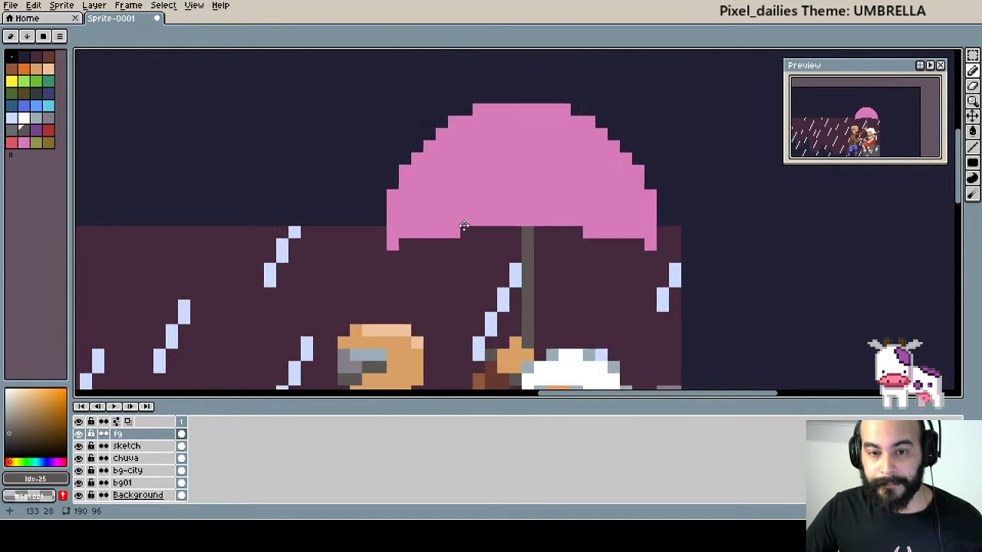
pyautogui.scroll(1, 463, 226)
pyautogui.scroll(1, 460, 243)
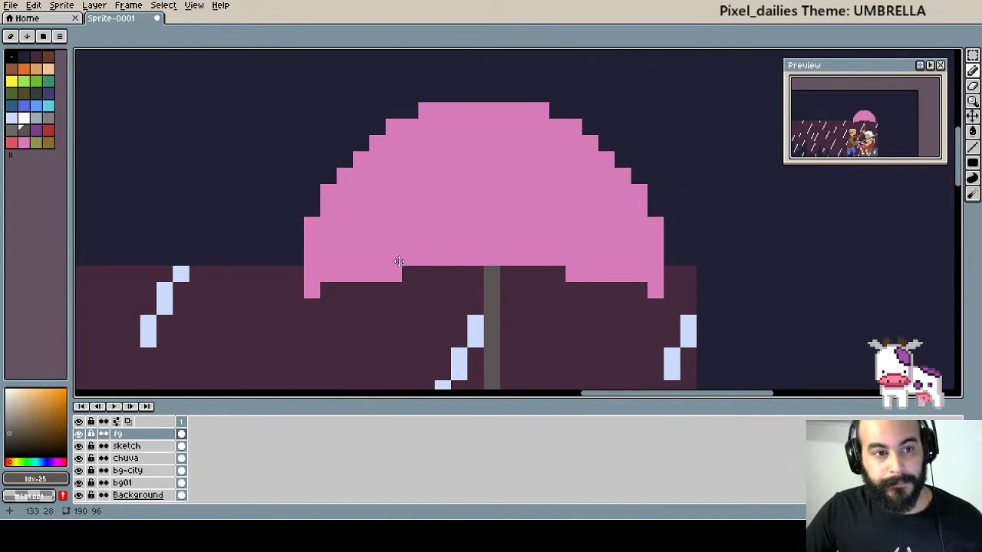
pyautogui.press('b')
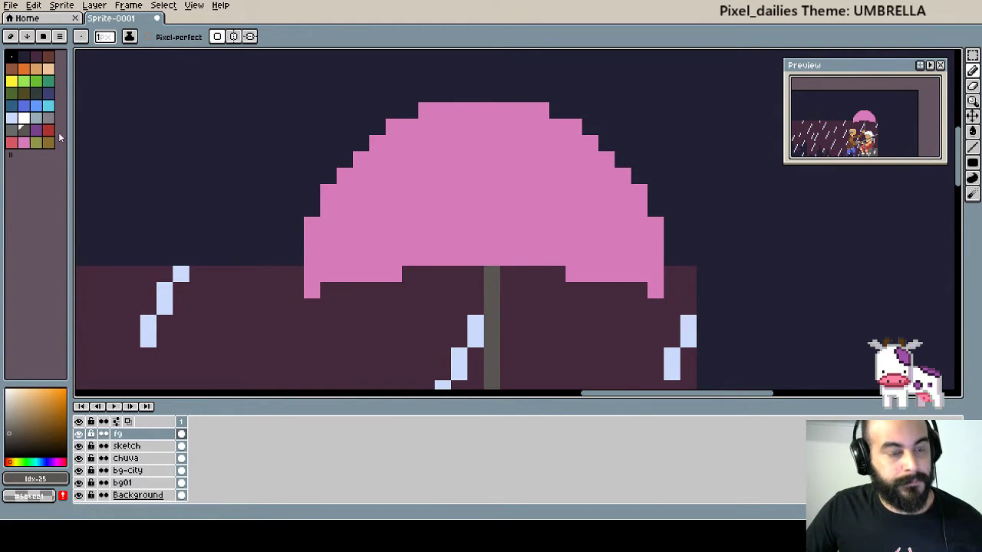
# Pencil a stepped purple stripe along the canopy's left edge from bottom to top.
pyautogui.click(36, 131)
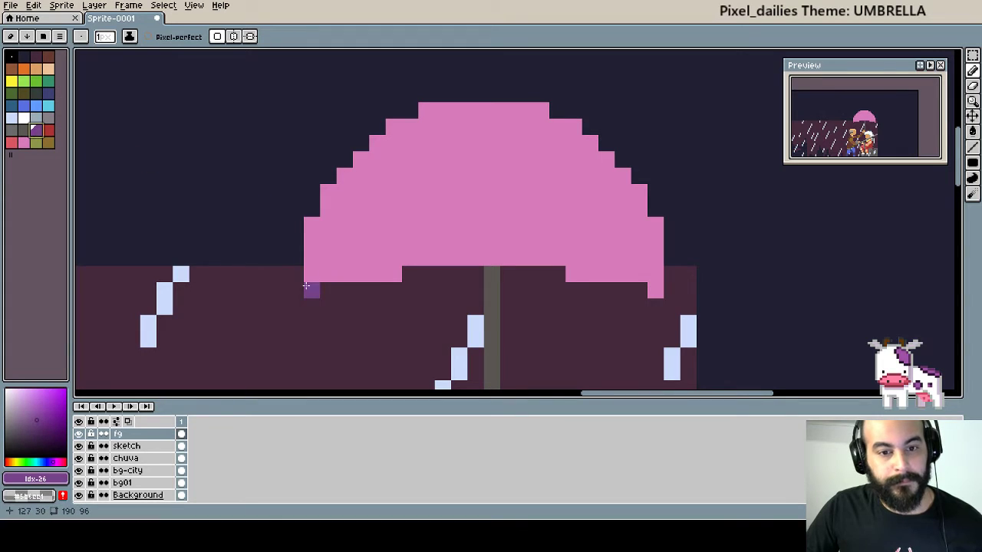
pyautogui.moveTo(306, 286)
pyautogui.mouseDown()
pyautogui.moveTo(308, 227)
pyautogui.moveTo(325, 276)
pyautogui.moveTo(325, 211)
pyautogui.moveTo(343, 228)
pyautogui.mouseUp()
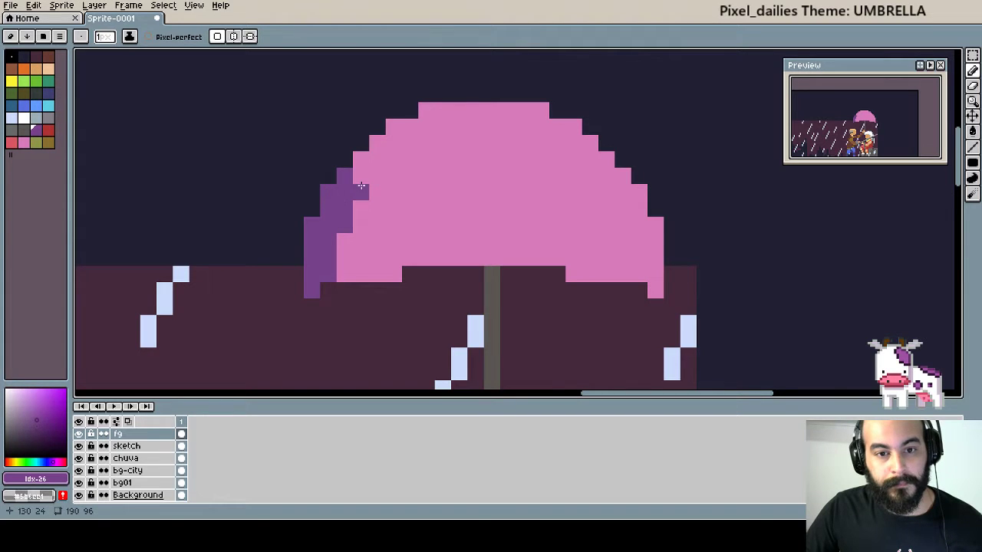
pyautogui.moveTo(362, 187)
pyautogui.mouseDown()
pyautogui.moveTo(357, 160)
pyautogui.moveTo(371, 162)
pyautogui.mouseUp()
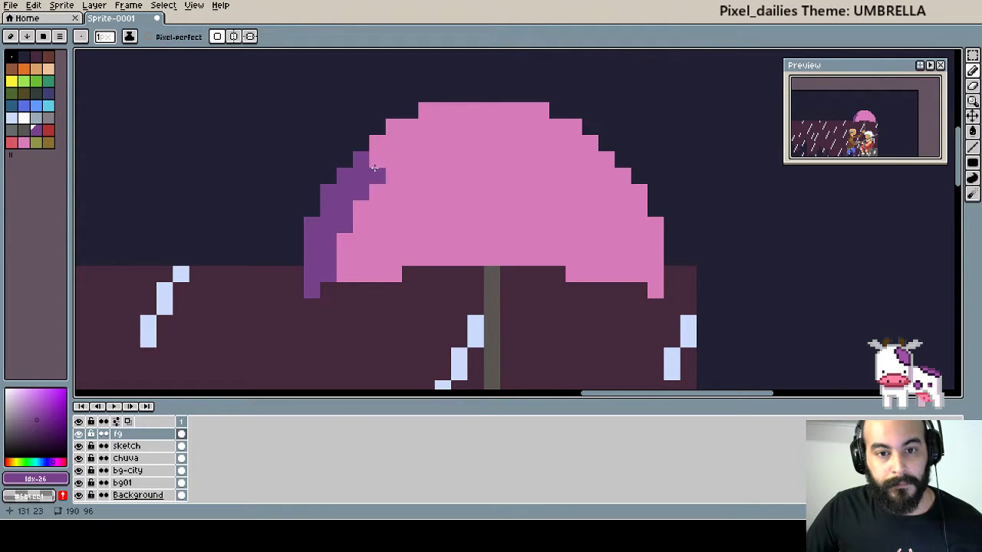
pyautogui.click(377, 144)
pyautogui.click(397, 129)
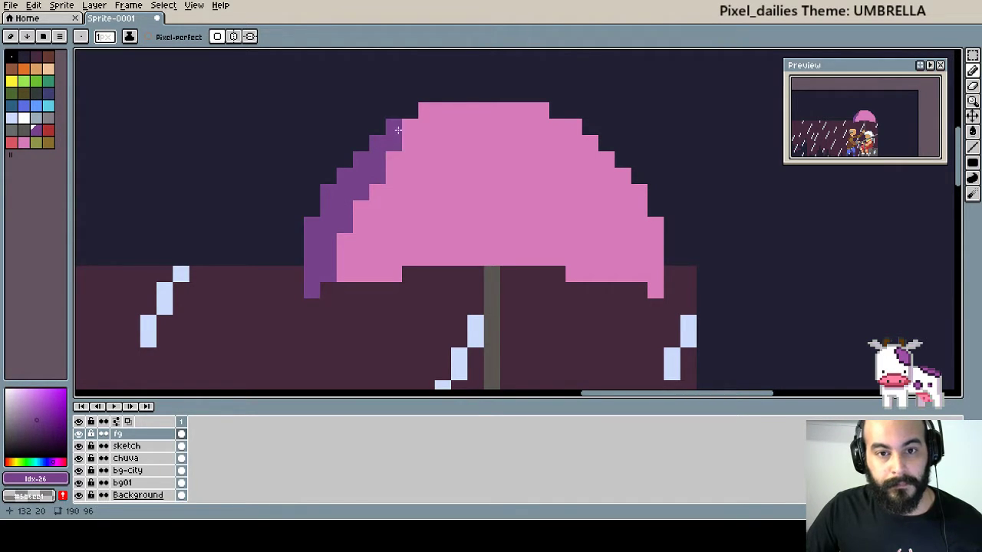
pyautogui.click(426, 114)
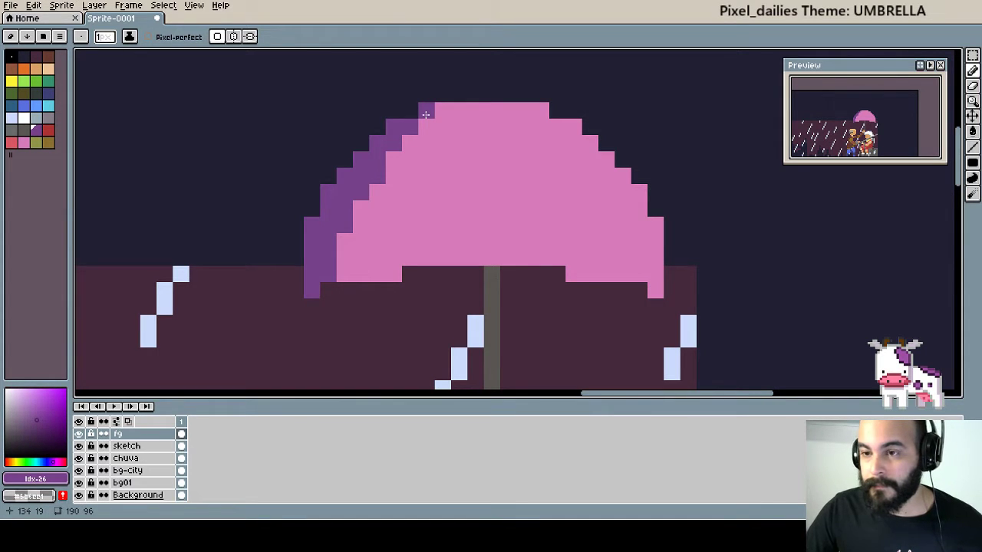
pyautogui.scroll(1, 376, 226)
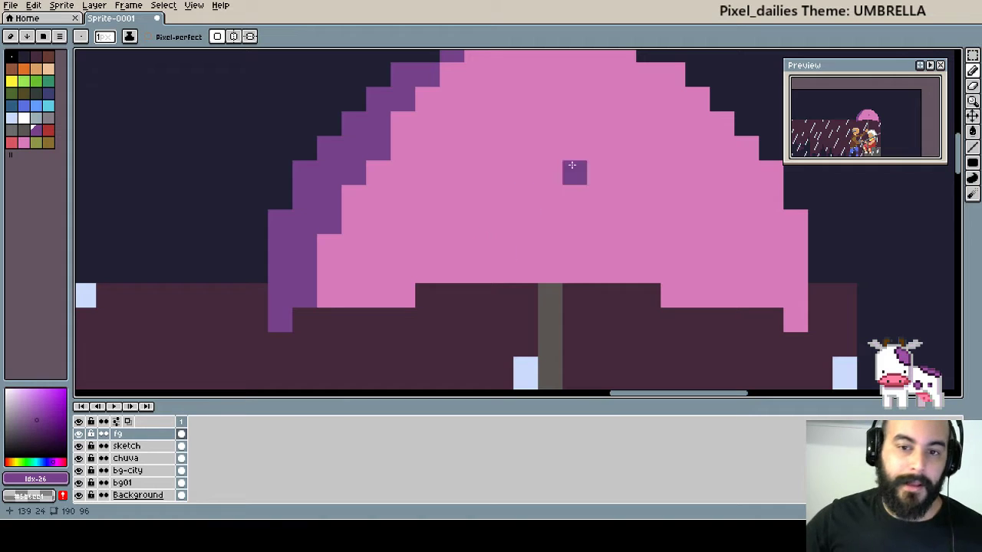
# Paint stepped blue columns just inside the purple stripe, up to the canopy top.
pyautogui.click(23, 106)
pyautogui.moveTo(328, 274)
pyautogui.mouseDown()
pyautogui.moveTo(329, 300)
pyautogui.moveTo(349, 288)
pyautogui.moveTo(357, 195)
pyautogui.mouseUp()
pyautogui.moveTo(377, 270); pyautogui.dragTo(383, 185)
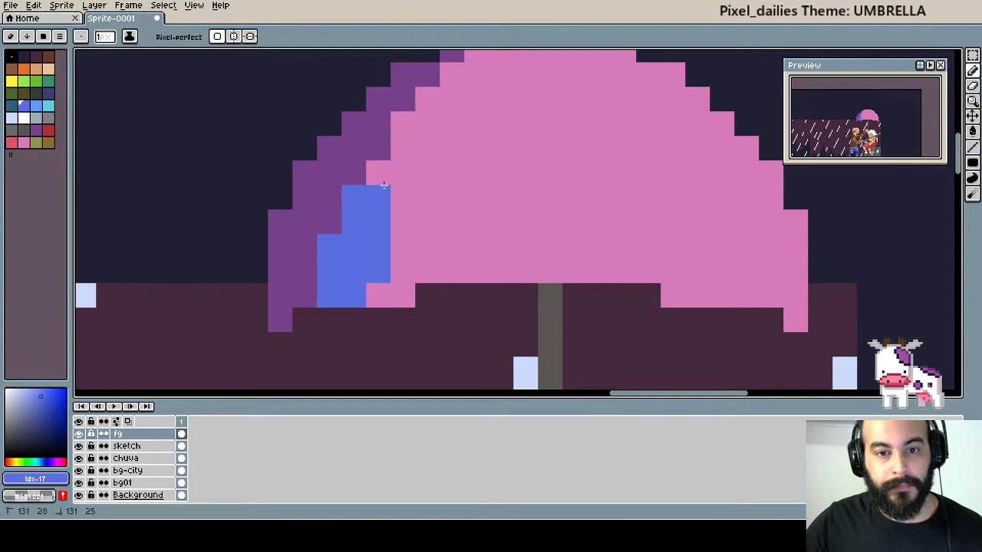
pyautogui.click(384, 172)
pyautogui.click(395, 221)
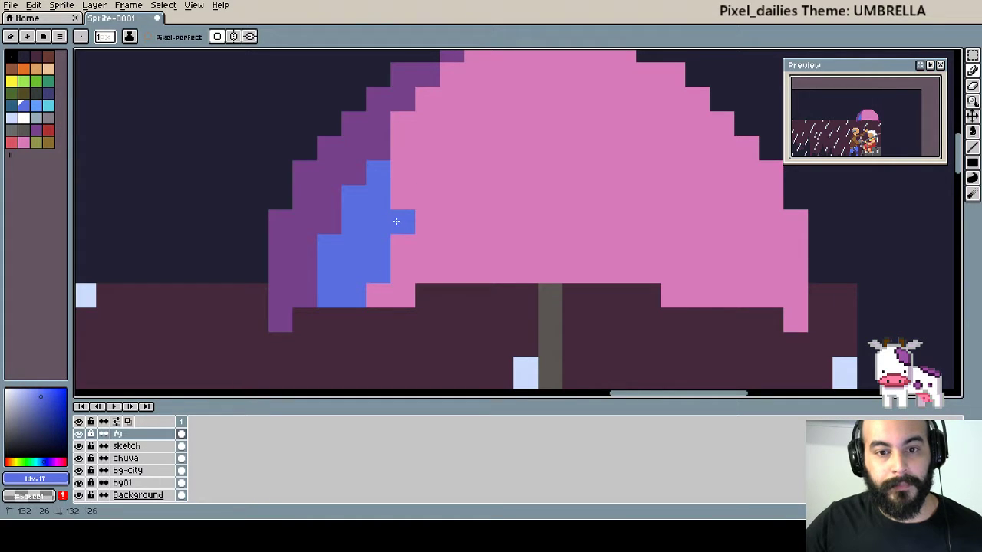
pyautogui.moveTo(396, 221); pyautogui.dragTo(397, 125)
pyautogui.click(423, 172)
pyautogui.moveTo(423, 172); pyautogui.dragTo(426, 96)
pyautogui.click(476, 115)
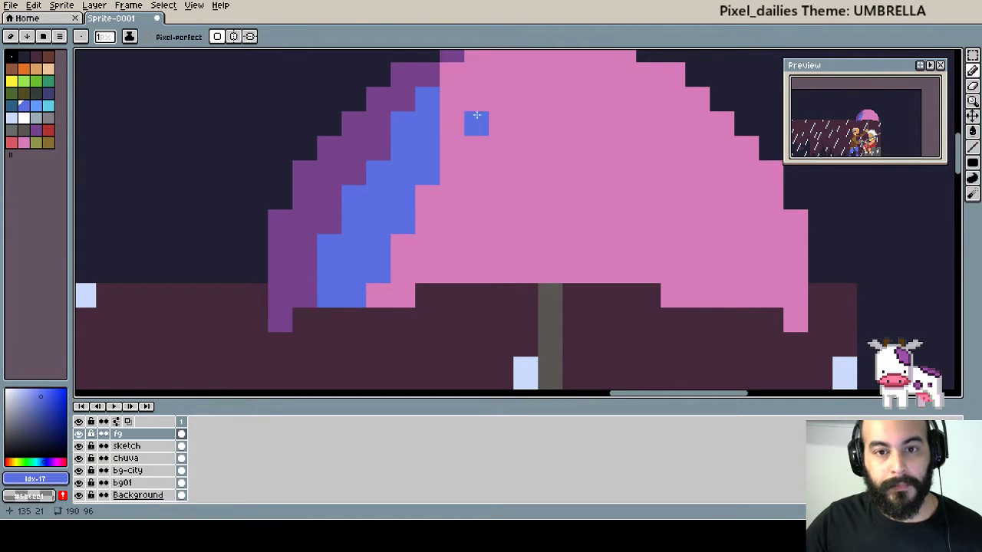
pyautogui.moveTo(476, 115); pyautogui.dragTo(407, 176)
pyautogui.moveTo(382, 215); pyautogui.dragTo(383, 129)
# Add blue cells near the canopy top and turn a stray blue cell back to pink.
pyautogui.click(407, 130)
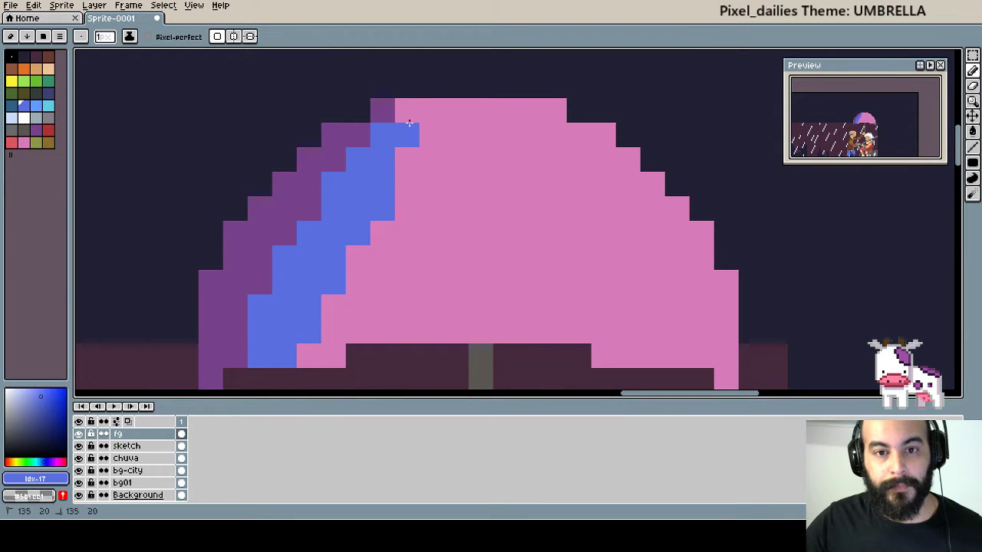
pyautogui.click(408, 111)
pyautogui.click(407, 160)
pyautogui.press('i')
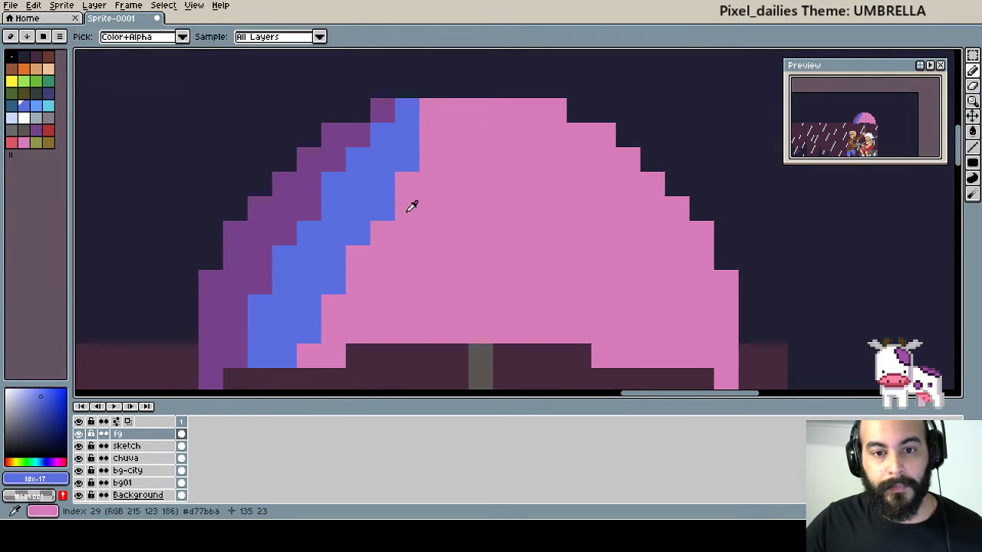
pyautogui.click(412, 206)
pyautogui.click(414, 160)
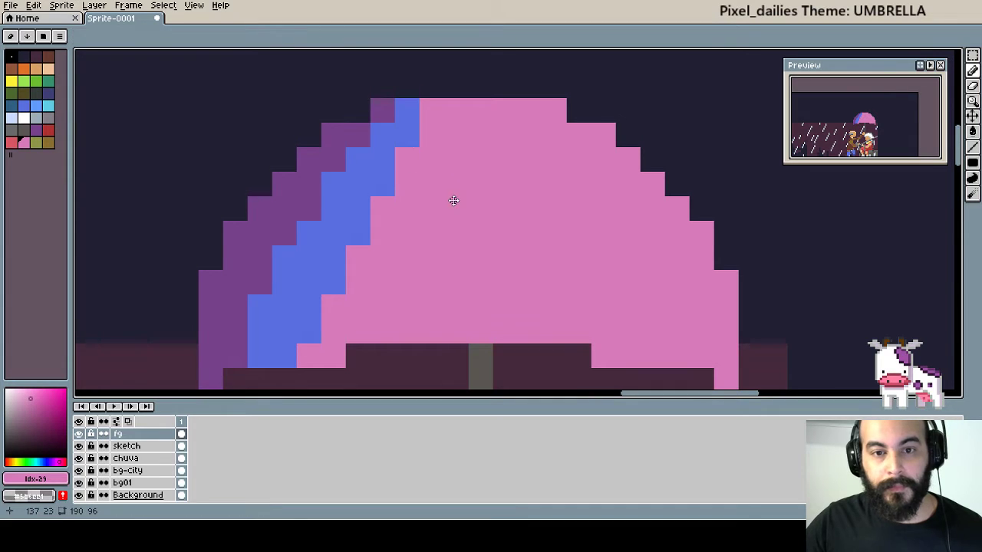
# Sample the band's blue and fill the pink gap at its bottom corner.
pyautogui.moveTo(453, 200); pyautogui.dragTo(460, 151)
pyautogui.press('i')
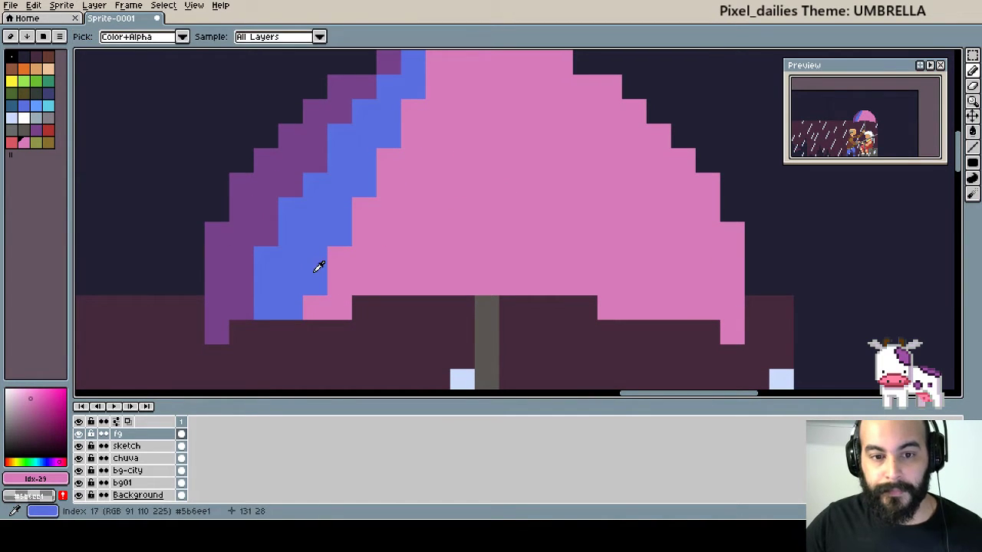
pyautogui.click(318, 266)
pyautogui.press('b')
pyautogui.click(315, 303)
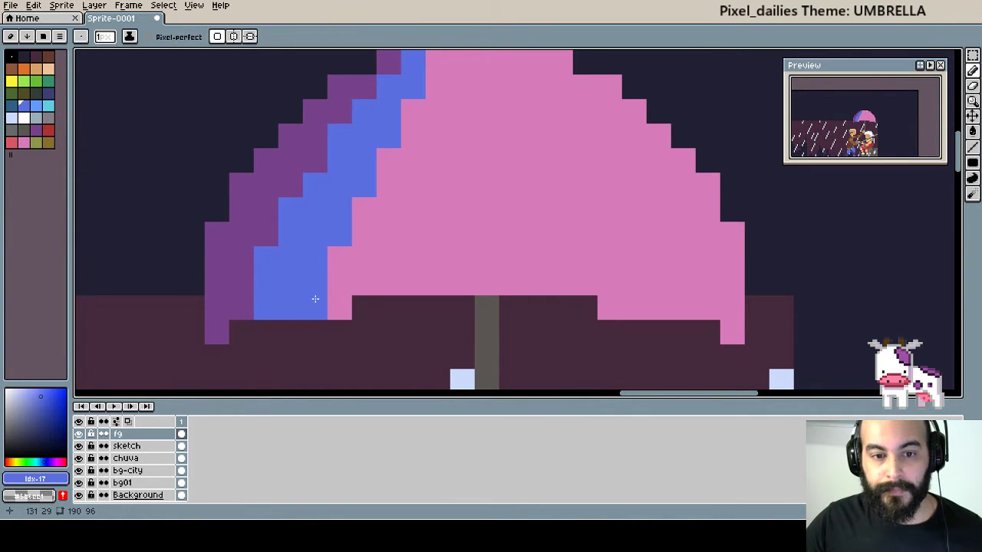
# Paint a green band beside the blue stripe up to the canopy top, undoing stray pixels.
pyautogui.click(37, 86)
pyautogui.moveTo(338, 306); pyautogui.dragTo(341, 261)
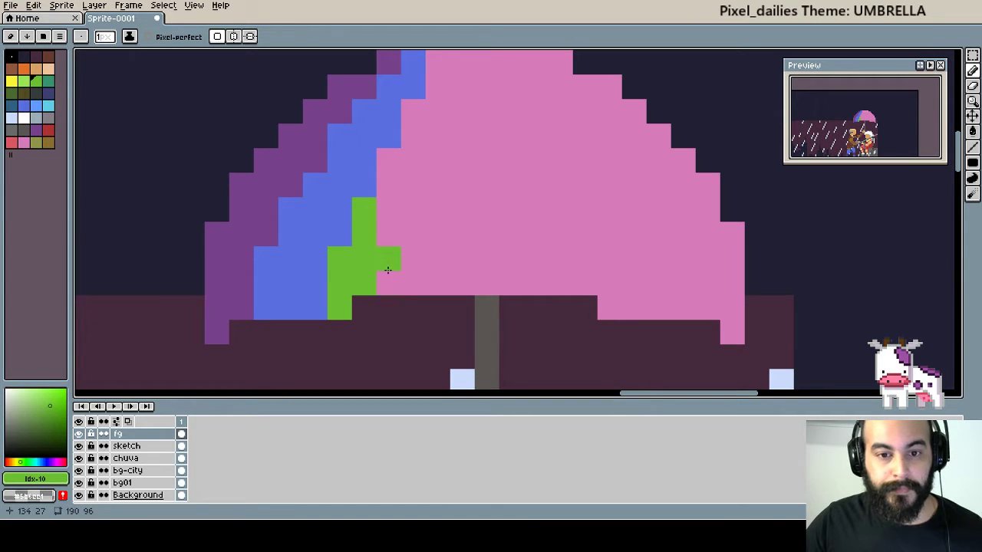
pyautogui.moveTo(388, 280)
pyautogui.mouseDown()
pyautogui.moveTo(388, 233)
pyautogui.moveTo(408, 191)
pyautogui.mouseUp()
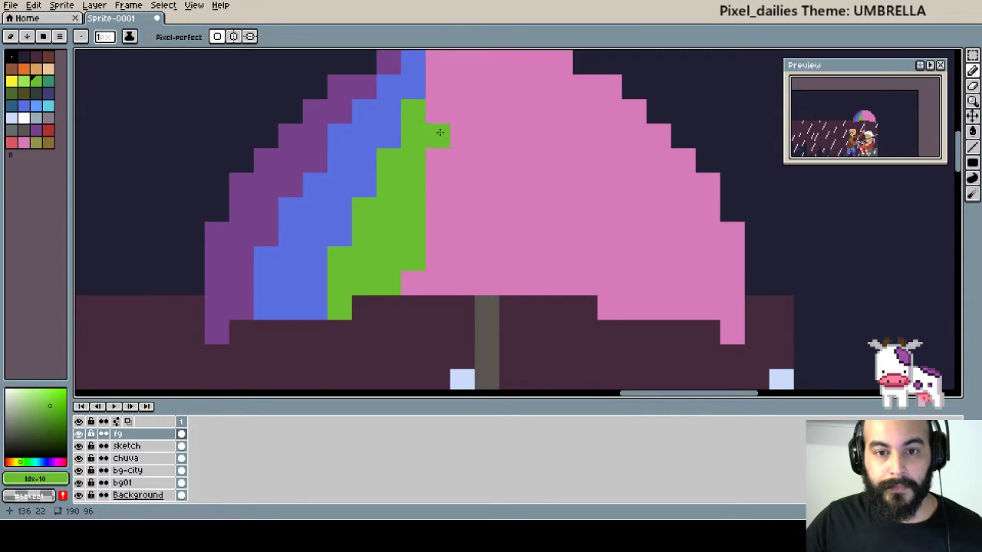
pyautogui.hotkey('ctrl', 'z')
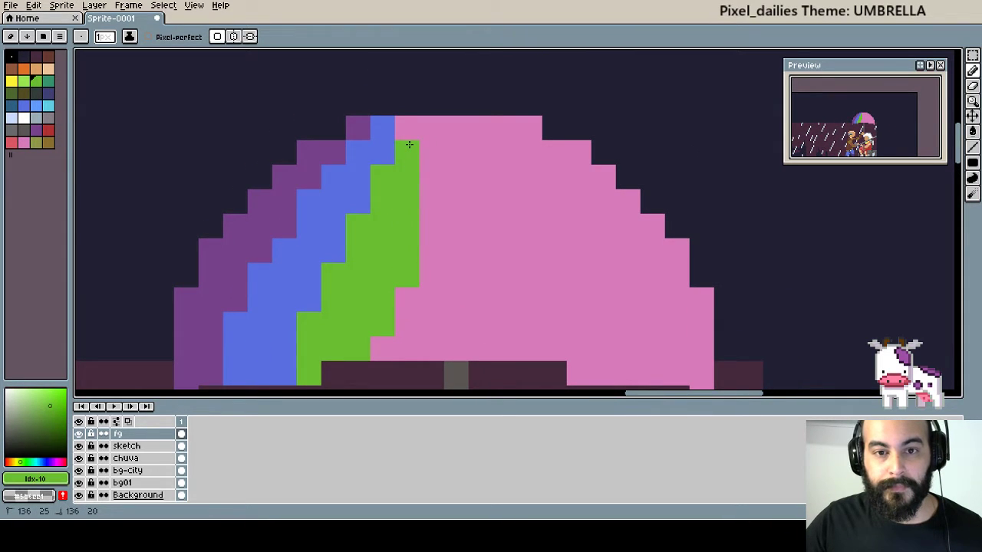
pyautogui.moveTo(408, 143); pyautogui.dragTo(412, 134)
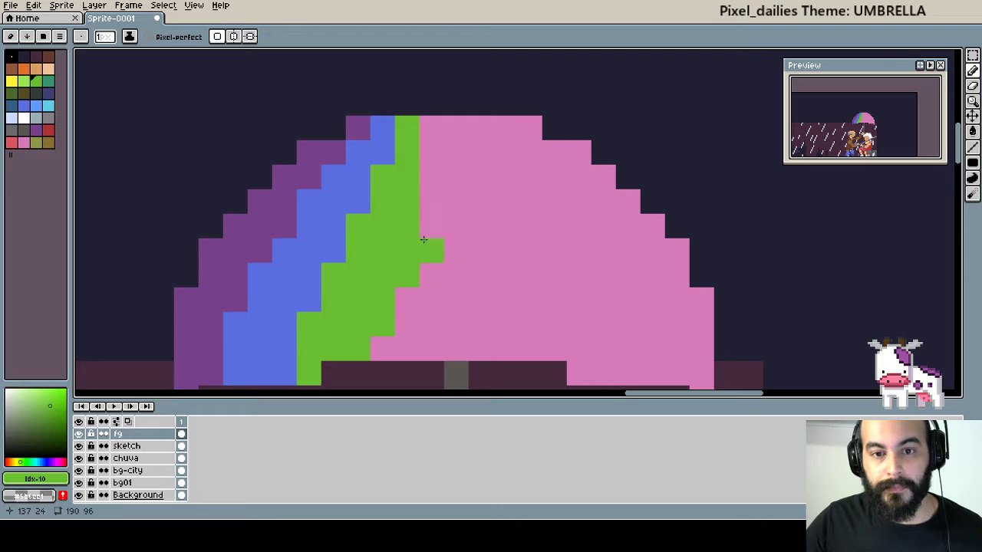
pyautogui.hotkey('ctrl', 'z')
# Widen the green stripe by one pixel column toward the canopy centre.
pyautogui.moveTo(404, 322); pyautogui.dragTo(391, 289)
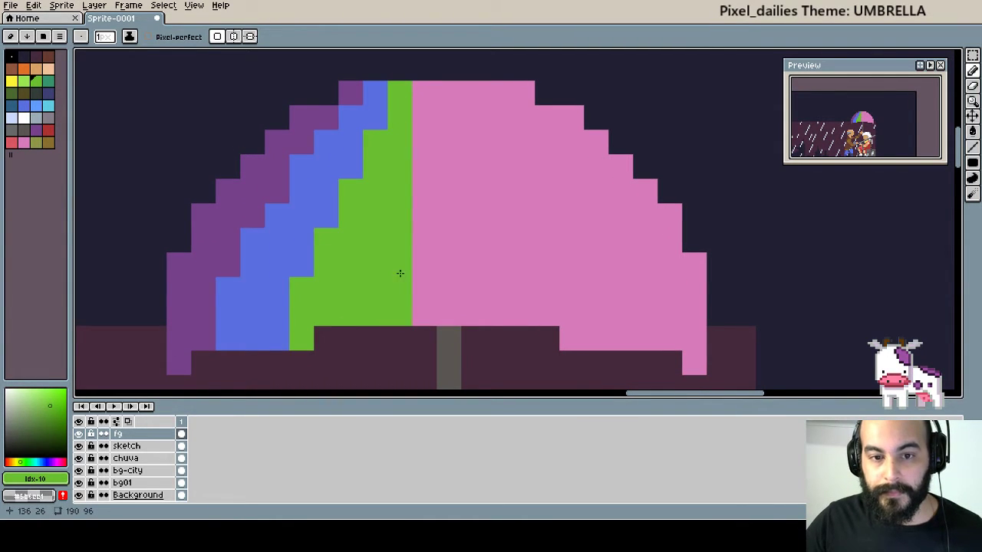
pyautogui.moveTo(400, 273); pyautogui.dragTo(445, 266)
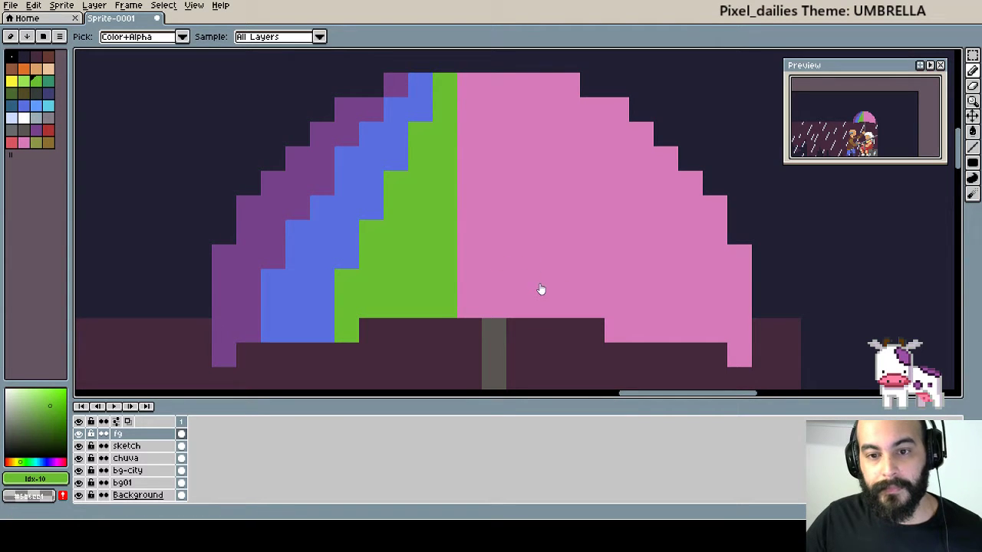
pyautogui.click(517, 257)
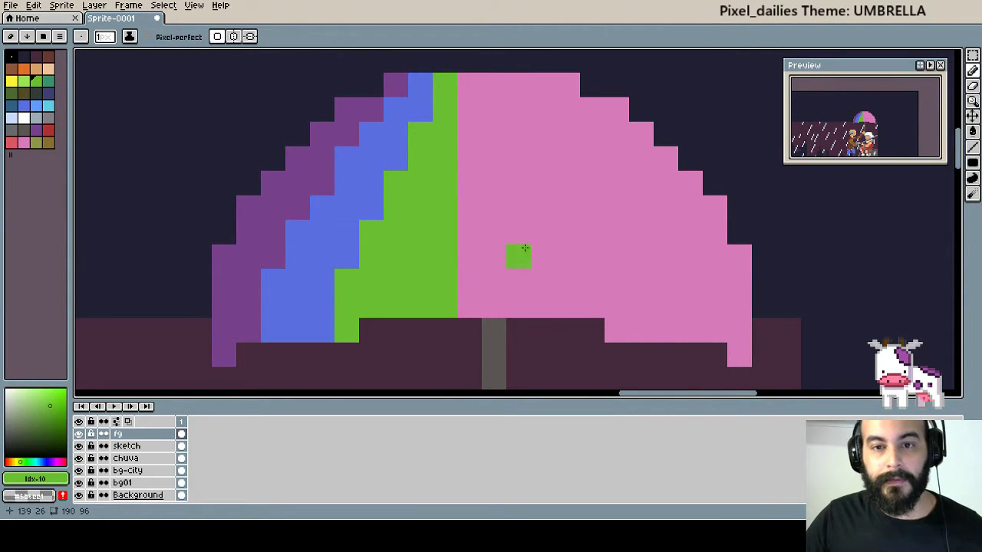
pyautogui.moveTo(471, 90); pyautogui.dragTo(473, 183)
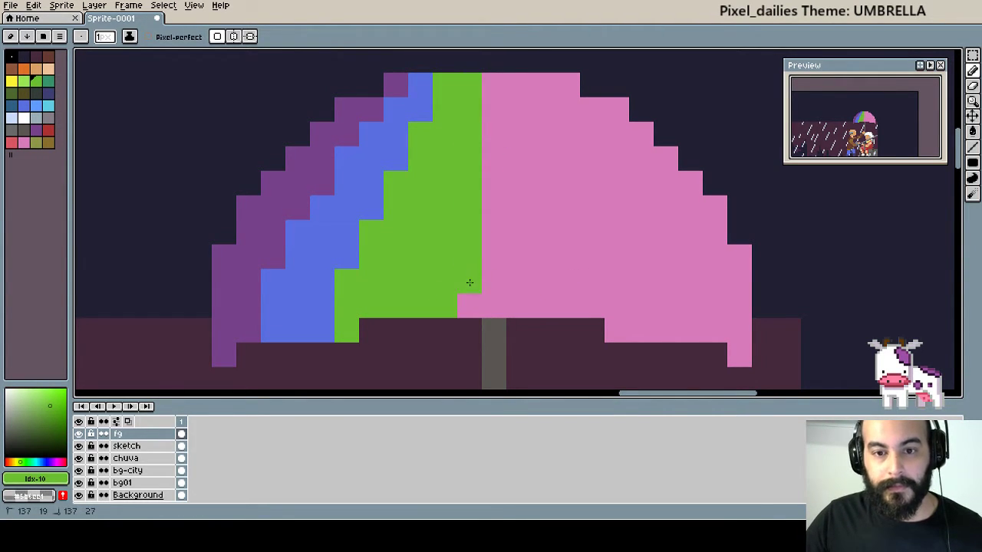
# Sample blue and widen the blue stripe into the green edge.
pyautogui.moveTo(489, 281); pyautogui.dragTo(470, 287)
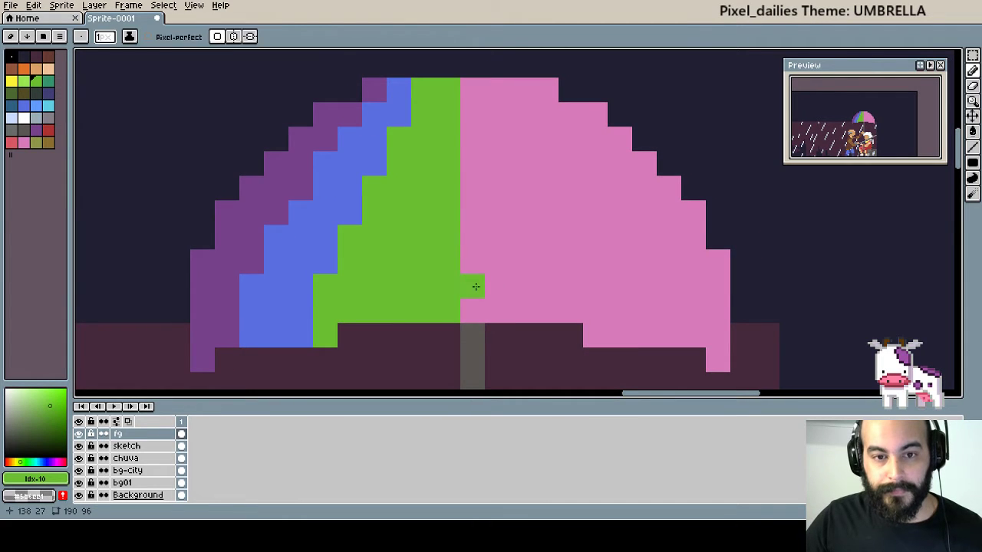
pyautogui.keyDown('alt'); pyautogui.click(285, 284); pyautogui.keyUp('alt')
pyautogui.click(325, 339)
pyautogui.moveTo(326, 339)
pyautogui.mouseDown()
pyautogui.moveTo(322, 290)
pyautogui.moveTo(340, 282)
pyautogui.moveTo(348, 245)
pyautogui.moveTo(370, 233)
pyautogui.moveTo(421, 91)
pyautogui.mouseUp()
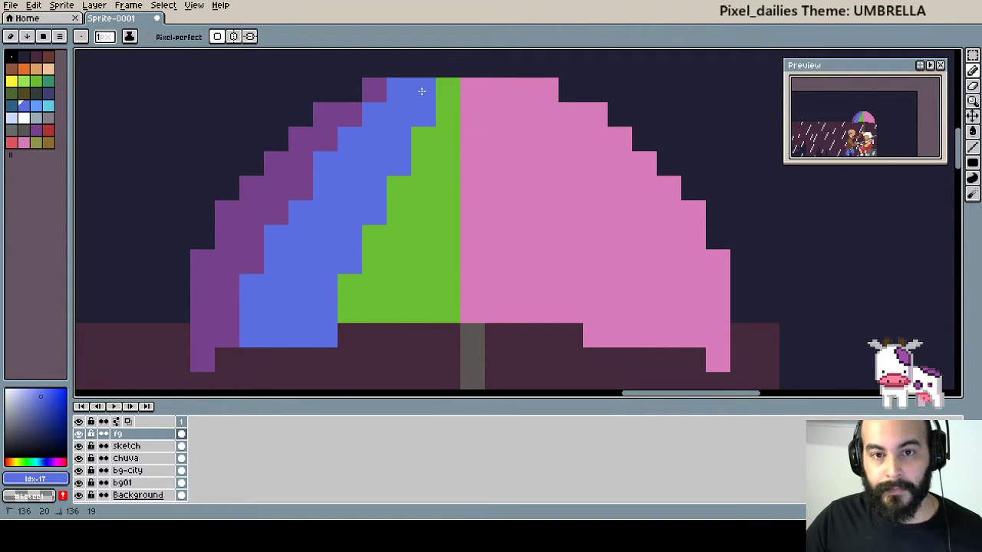
pyautogui.moveTo(449, 219); pyautogui.dragTo(388, 219)
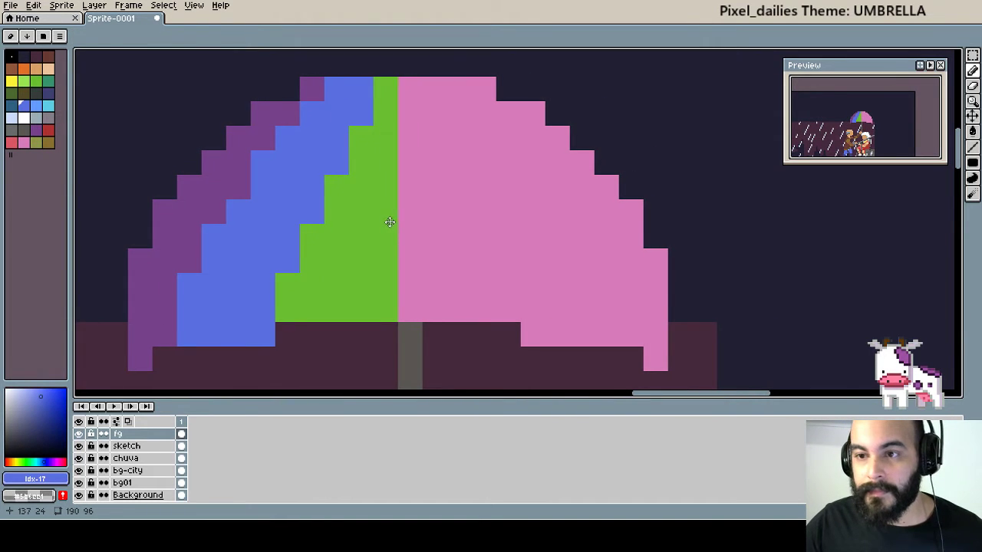
pyautogui.press('b')
pyautogui.click(362, 233)
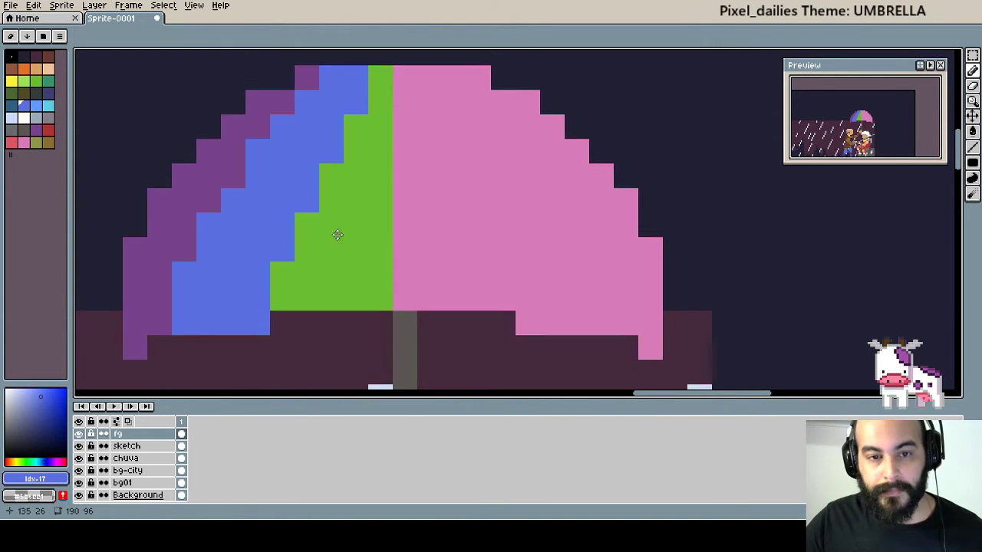
# Fix a stray blue pixel, then rectangle-select the umbrella's left half.
pyautogui.moveTo(353, 248); pyautogui.dragTo(378, 227)
pyautogui.hotkey('ctrl', 'z')
pyautogui.click(363, 235)
pyautogui.scroll(-1, 362, 236)
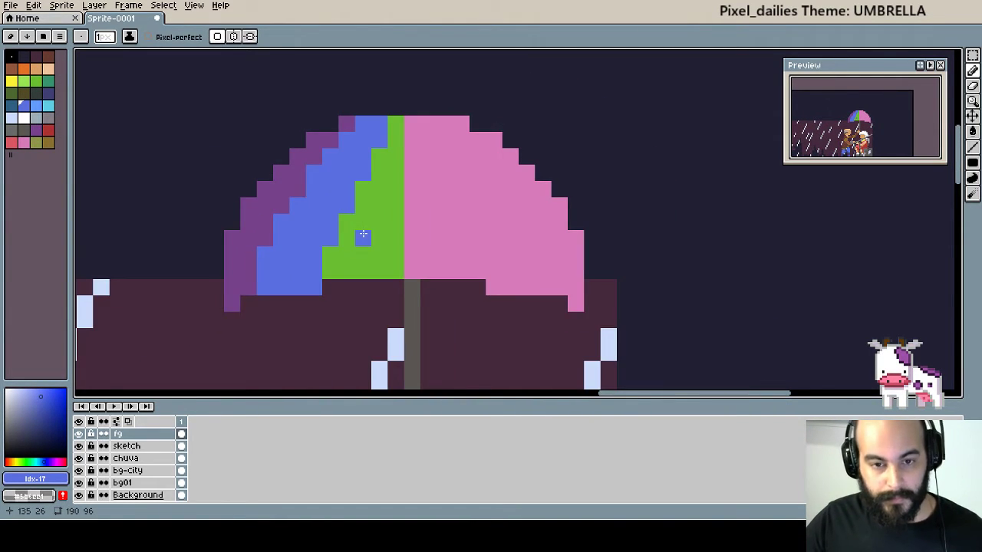
pyautogui.hotkey('ctrl', 'z')
pyautogui.press('m')
pyautogui.moveTo(189, 98); pyautogui.dragTo(406, 314)
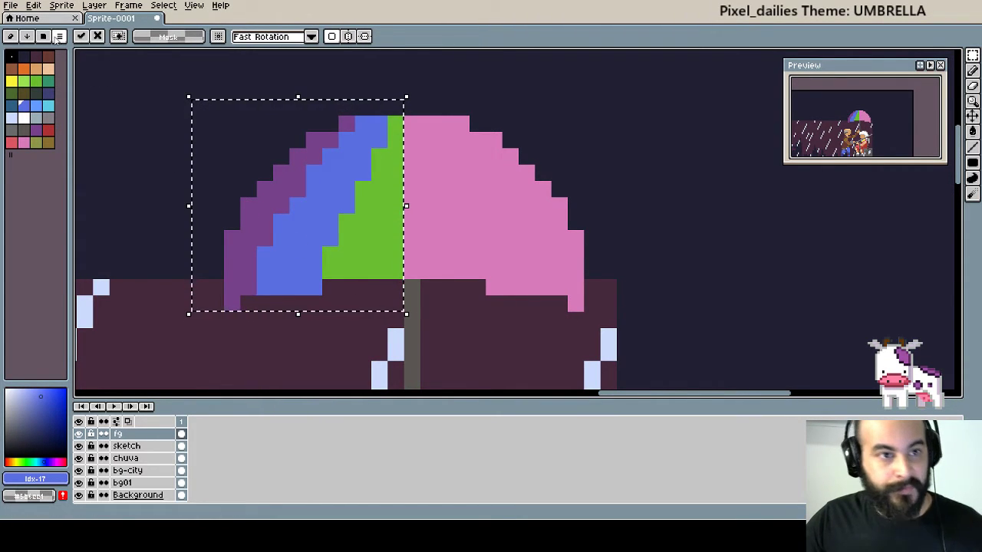
# Flip the selected left half horizontally and place the mirrored copy over the right half.
pyautogui.click(56, 5)
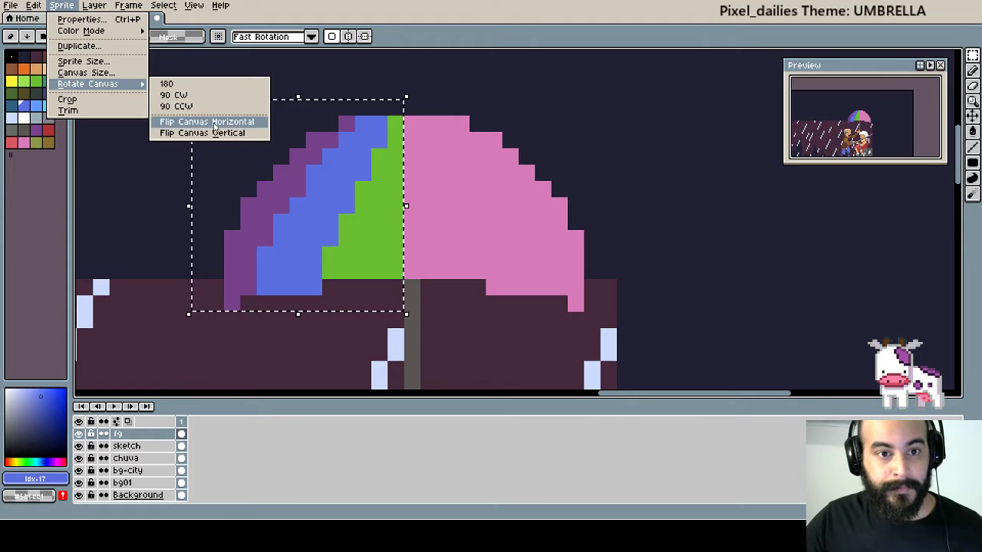
pyautogui.click(211, 121)
pyautogui.moveTo(348, 212); pyautogui.dragTo(475, 224)
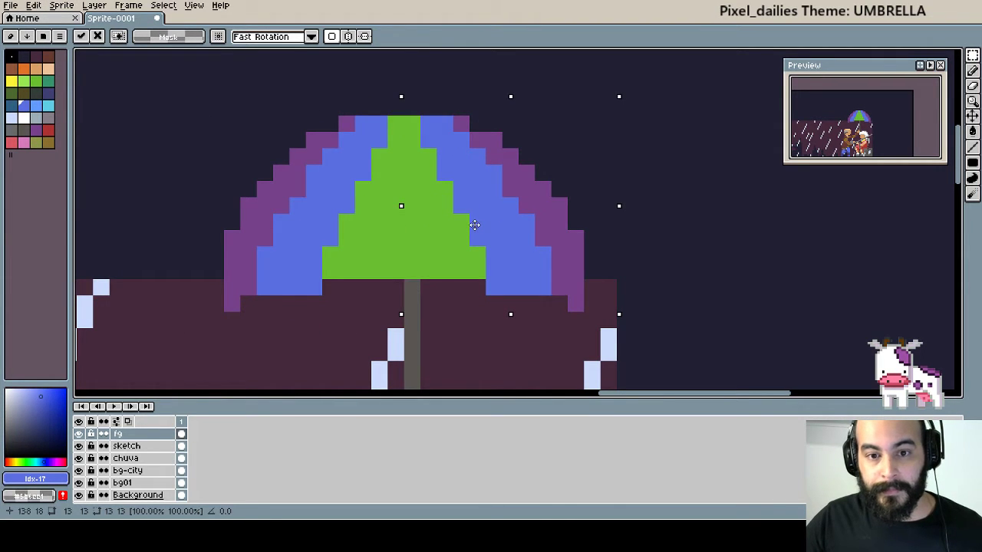
pyautogui.press('Return')
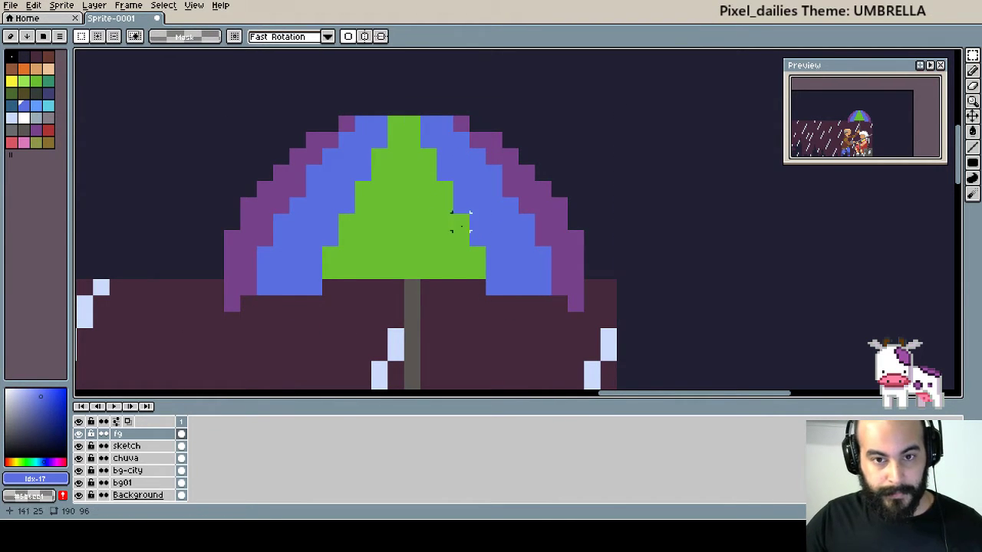
pyautogui.press('i')
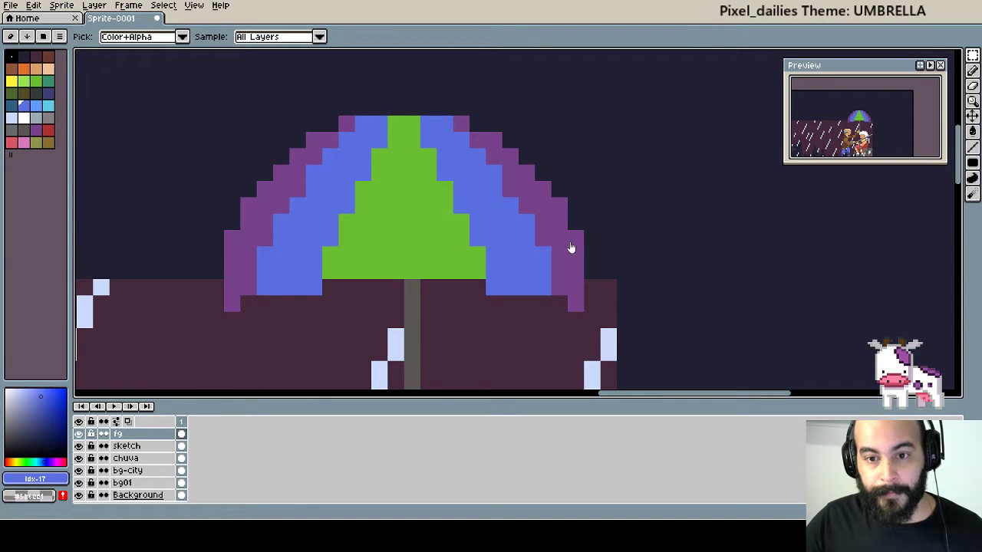
pyautogui.press('m')
pyautogui.click(12, 80)
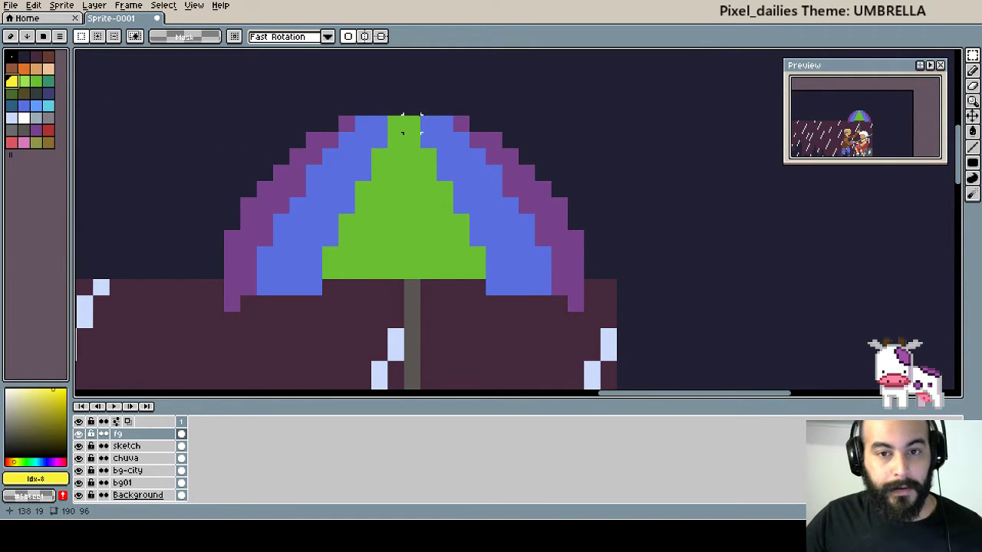
# Paint the green pixels right of the centre line yellow, from canopy top to base.
pyautogui.press('b')
pyautogui.moveTo(411, 123); pyautogui.dragTo(410, 240)
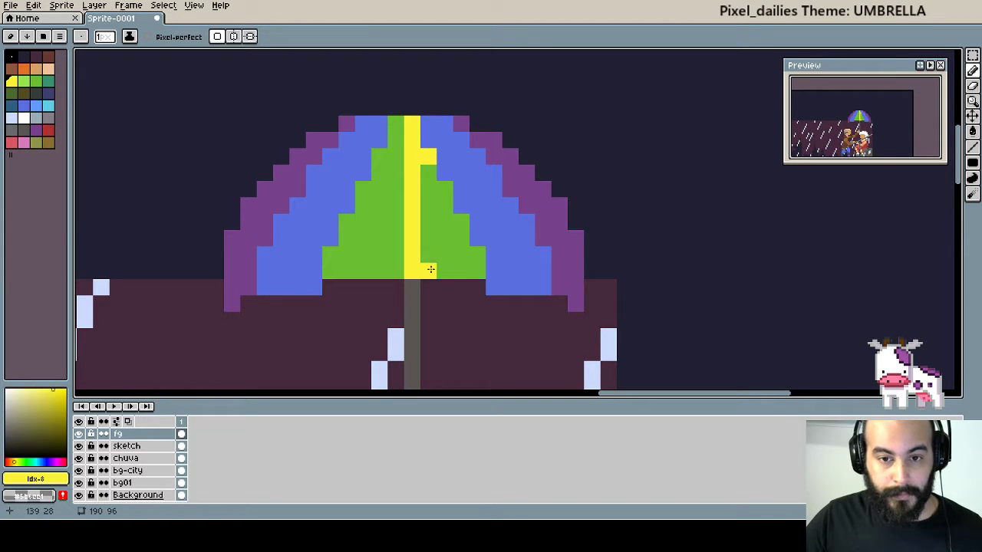
pyautogui.moveTo(428, 271); pyautogui.dragTo(428, 165)
pyautogui.click(445, 189)
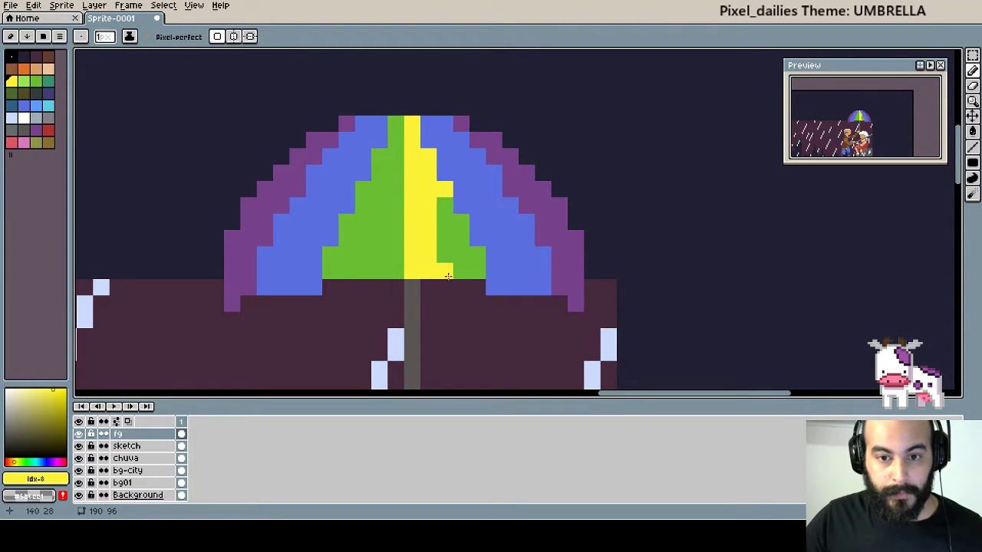
pyautogui.moveTo(445, 262); pyautogui.dragTo(445, 198)
pyautogui.moveTo(461, 238)
pyautogui.mouseDown()
pyautogui.moveTo(461, 222)
pyautogui.moveTo(462, 267)
pyautogui.mouseUp()
pyautogui.click(478, 254)
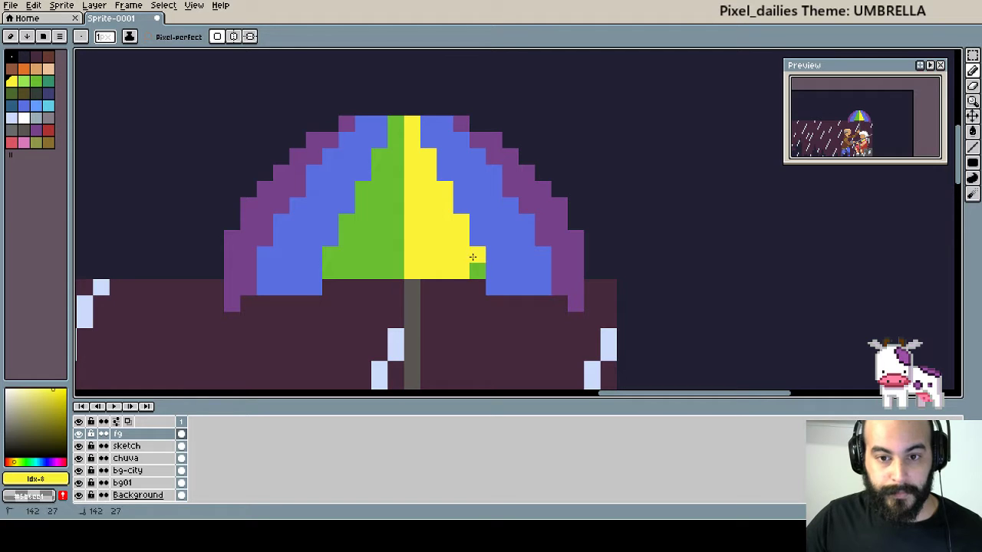
pyautogui.click(478, 271)
pyautogui.press('alt')
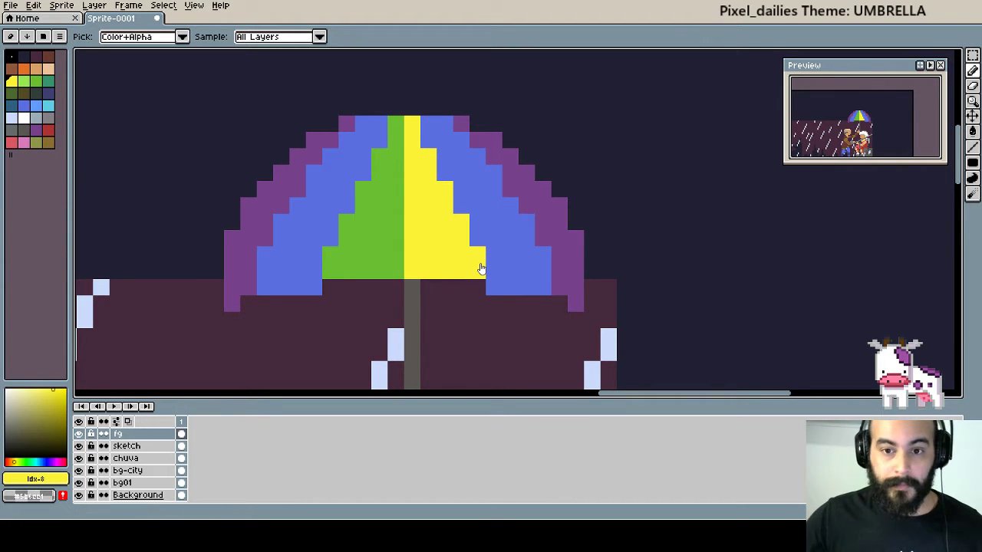
pyautogui.click(24, 68)
# Bucket-fill the right blue stripe orange and the right purple edge red.
pyautogui.press('g')
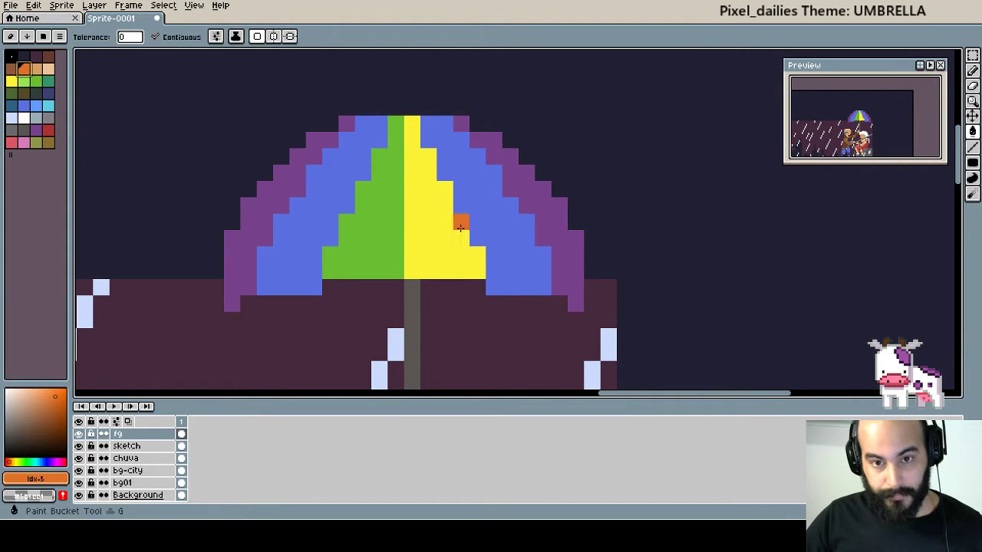
pyautogui.click(469, 223)
pyautogui.click(46, 131)
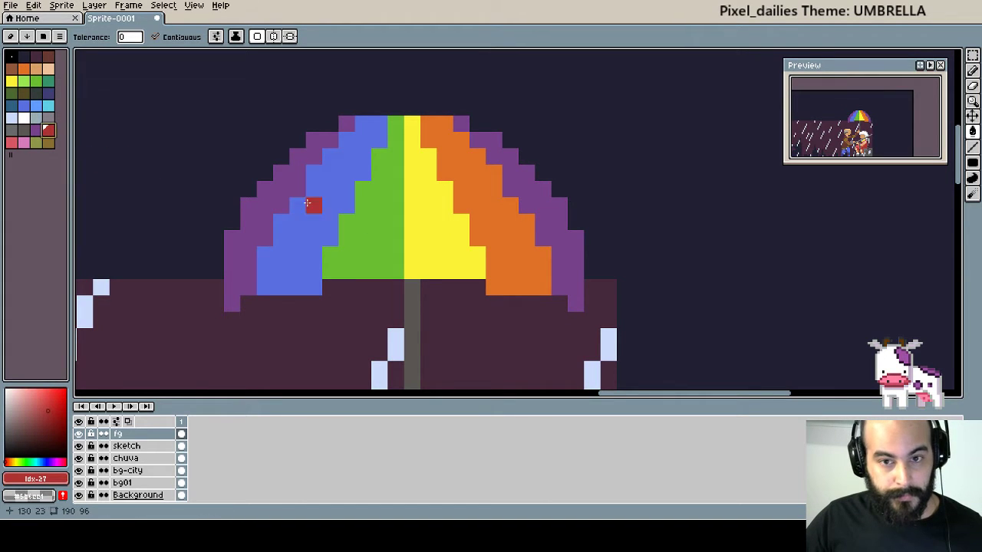
pyautogui.click(558, 246)
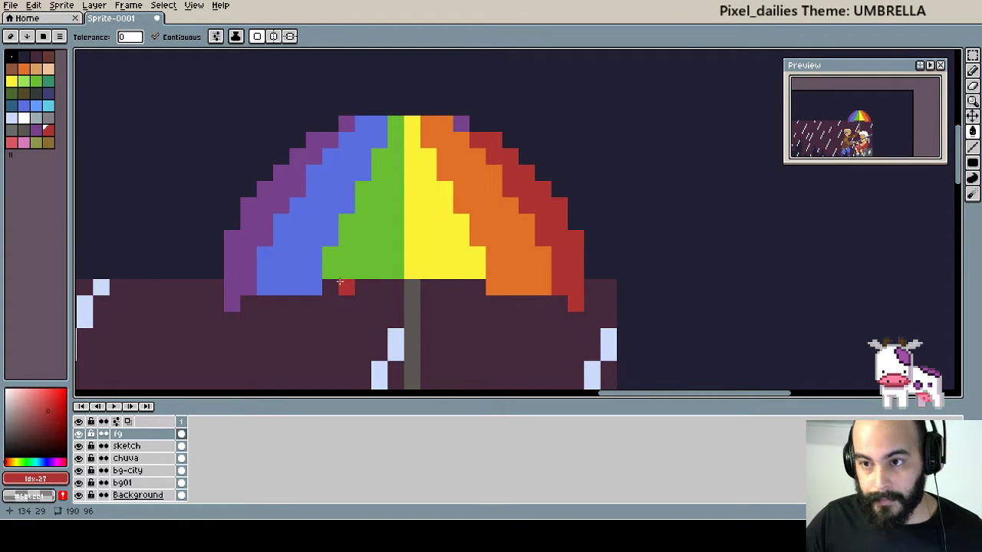
pyautogui.moveTo(337, 282)
pyautogui.mouseDown()
pyautogui.moveTo(368, 266)
pyautogui.moveTo(392, 191)
pyautogui.mouseUp()
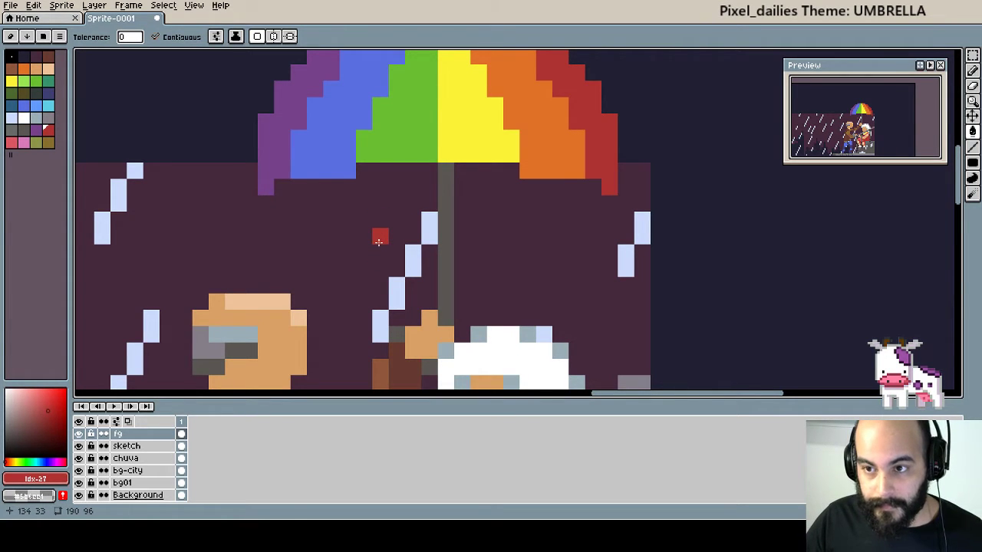
pyautogui.scroll(1, 358, 175)
pyautogui.keyDown('alt'); pyautogui.click(153, 132); pyautogui.keyUp('alt')
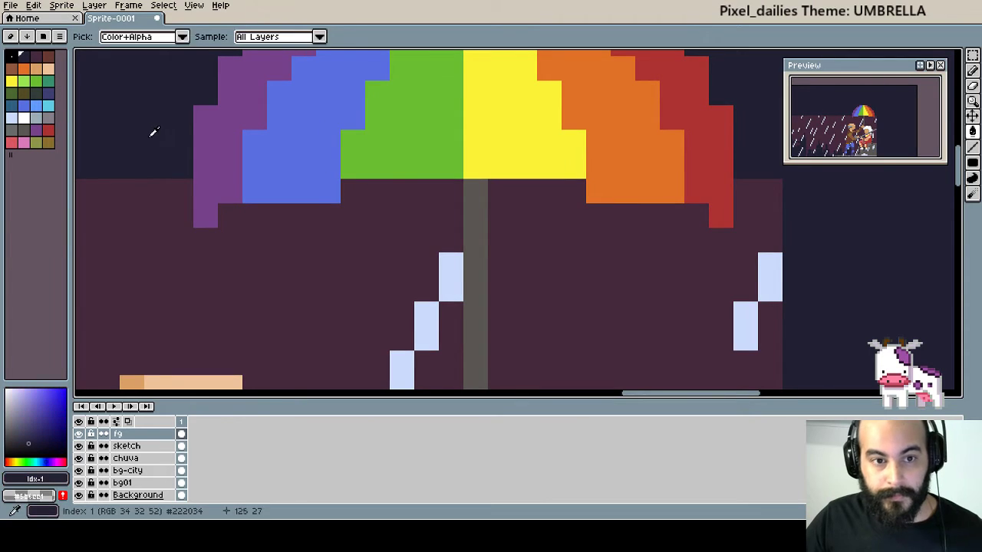
pyautogui.press('g')
pyautogui.click(239, 215)
pyautogui.hotkey('ctrl', 'z')
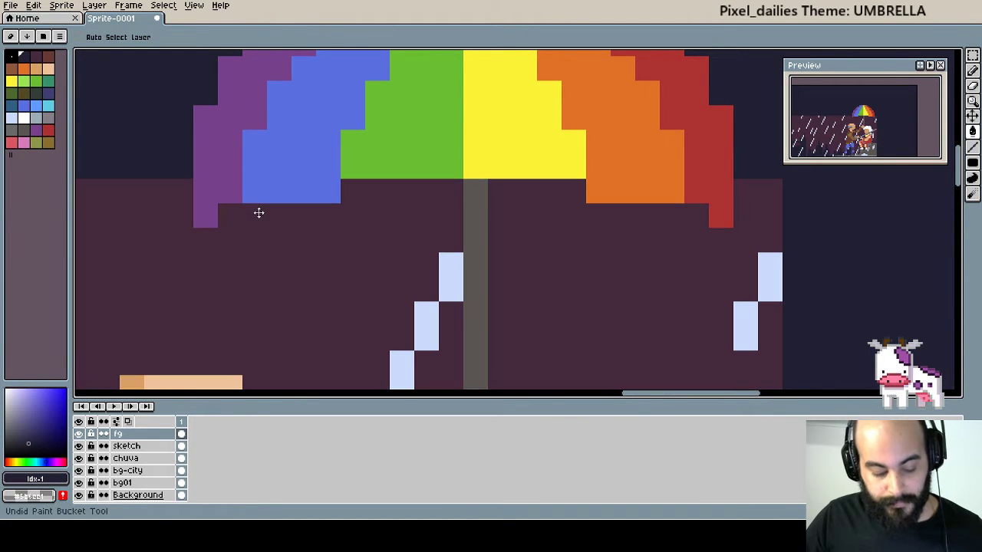
pyautogui.press('b')
pyautogui.moveTo(230, 214); pyautogui.dragTo(567, 189)
pyautogui.moveTo(642, 214)
pyautogui.mouseDown()
pyautogui.moveTo(598, 213)
pyautogui.moveTo(677, 213)
pyautogui.moveTo(704, 231)
pyautogui.mouseUp()
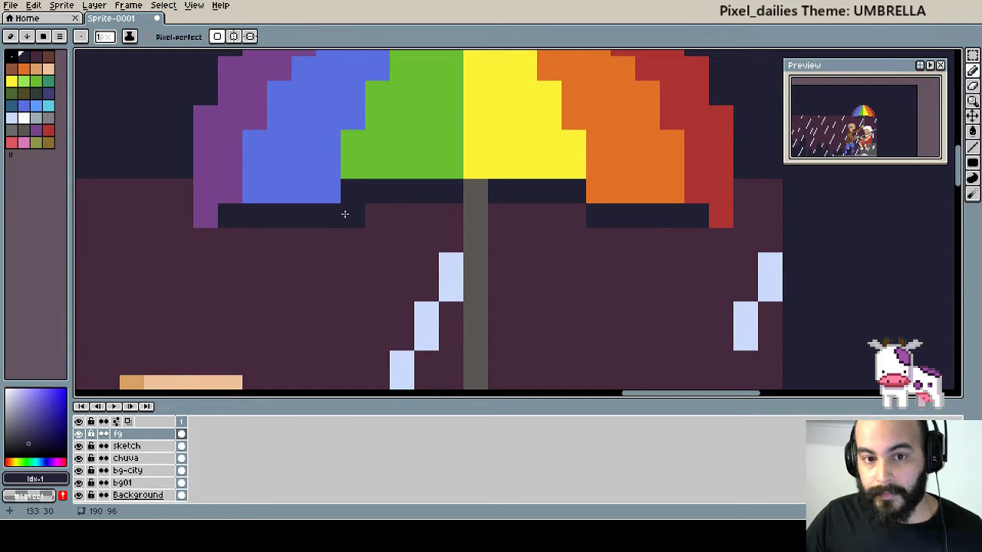
pyautogui.hscroll(2, 583, 249)
pyautogui.scroll(-2, 540, 254)
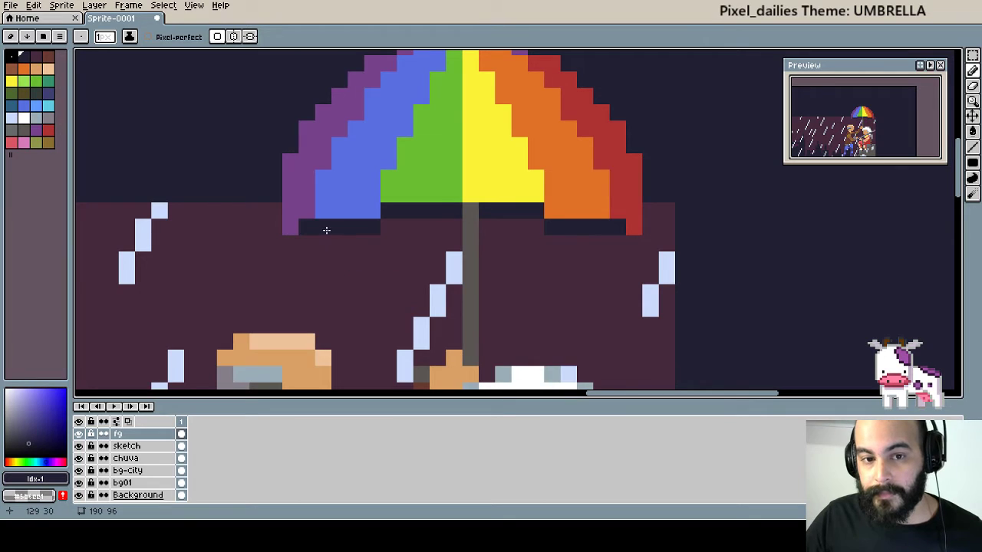
pyautogui.moveTo(327, 211); pyautogui.dragTo(376, 211)
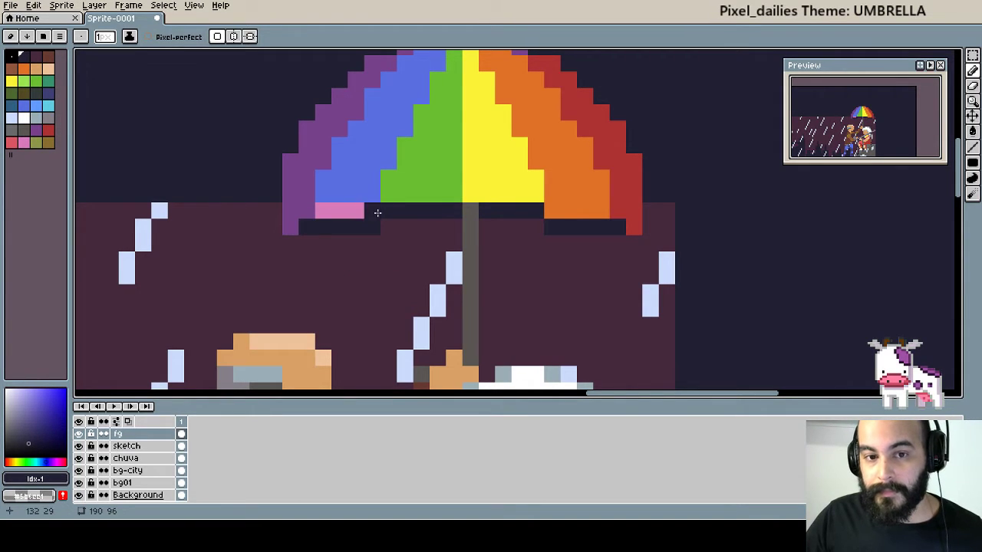
pyautogui.hotkey('ctrl', 'z')
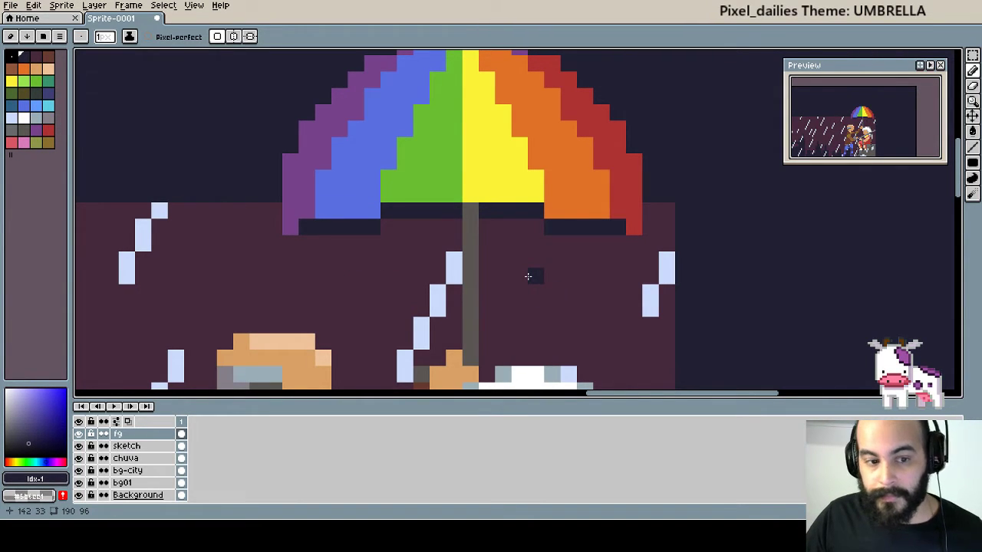
pyautogui.scroll(-1, 528, 276)
pyautogui.scroll(-2, 528, 276)
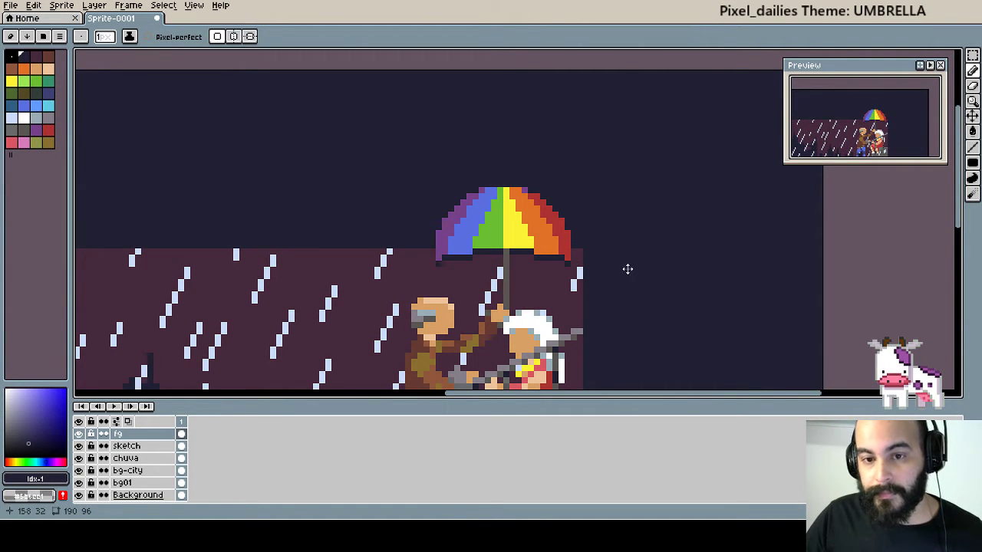
# Zoom in on the umbrella, sample the stripe's purple, and paint one blue edge pixel purple.
pyautogui.moveTo(628, 268); pyautogui.dragTo(607, 257)
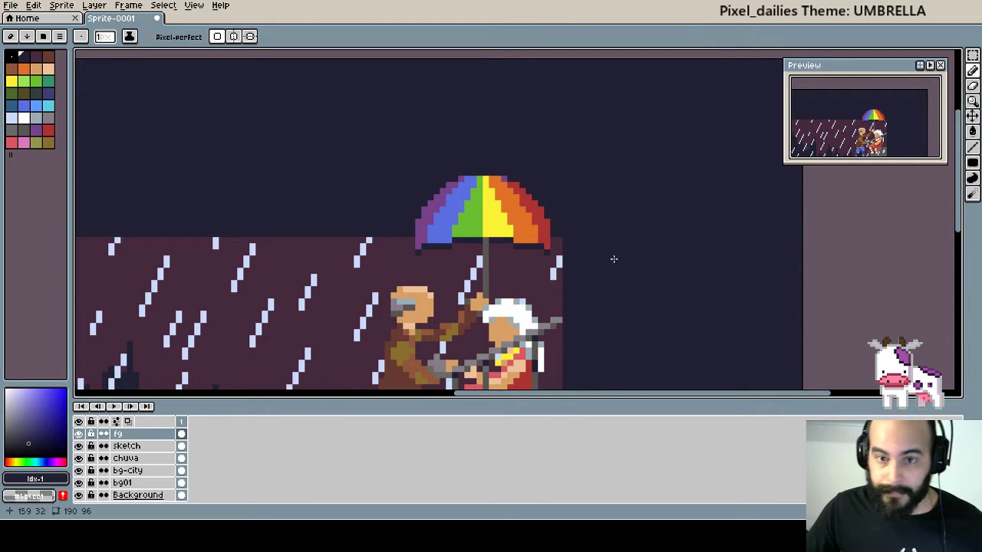
pyautogui.scroll(1, 478, 212)
pyautogui.scroll(3, 478, 212)
pyautogui.moveTo(378, 234); pyautogui.dragTo(430, 219)
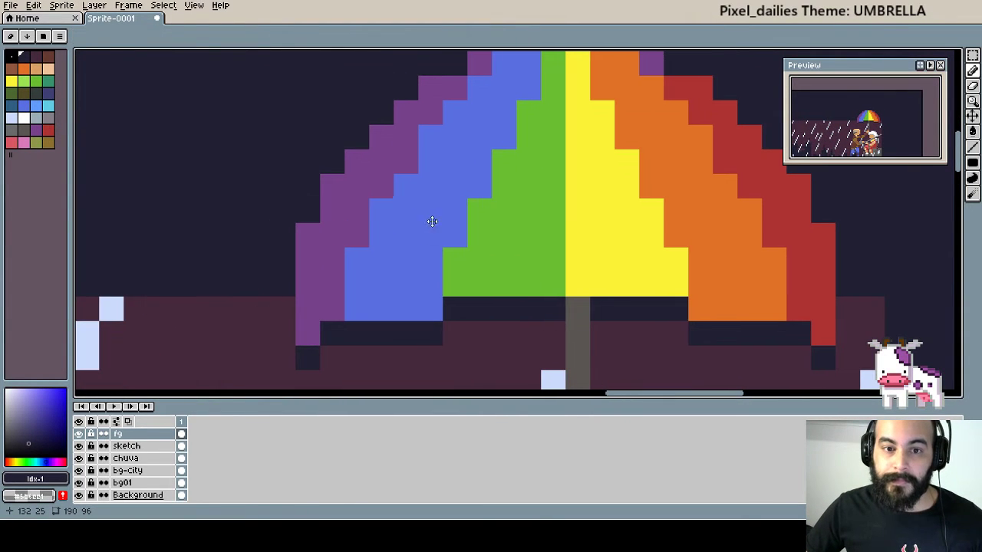
pyautogui.keyDown('alt'); pyautogui.click(383, 184); pyautogui.keyUp('alt')
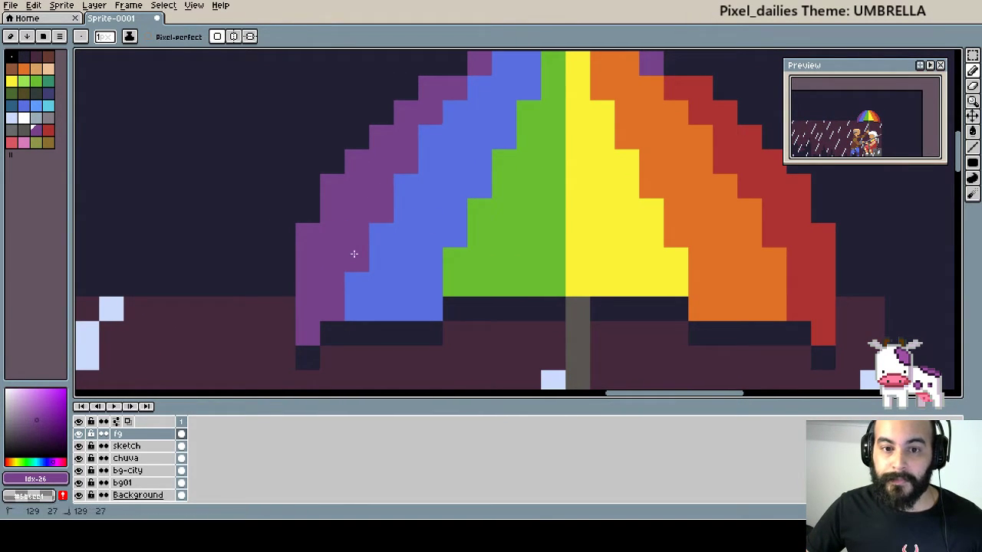
pyautogui.moveTo(354, 253); pyautogui.dragTo(319, 303)
pyautogui.click(399, 191)
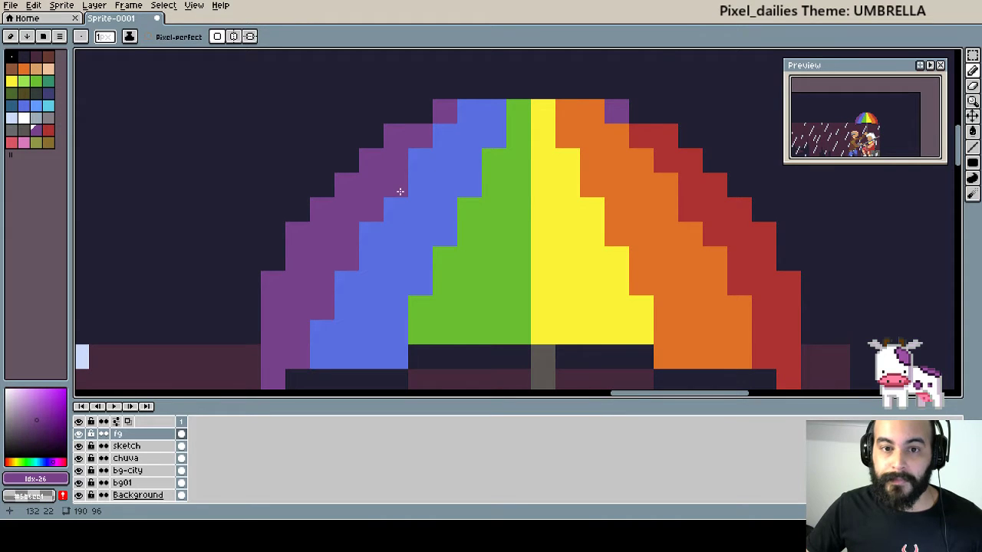
# Widen the purple stripe by recolouring the blue edge pixels purple down the canopy's left side.
pyautogui.click(421, 160)
pyautogui.click(443, 138)
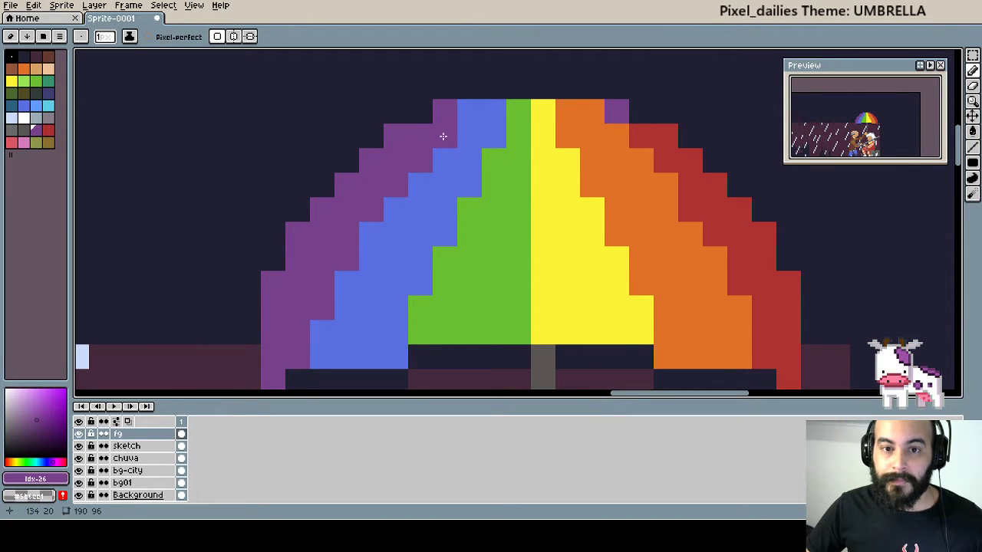
pyautogui.click(395, 206)
pyautogui.click(375, 228)
pyautogui.click(364, 256)
pyautogui.click(346, 279)
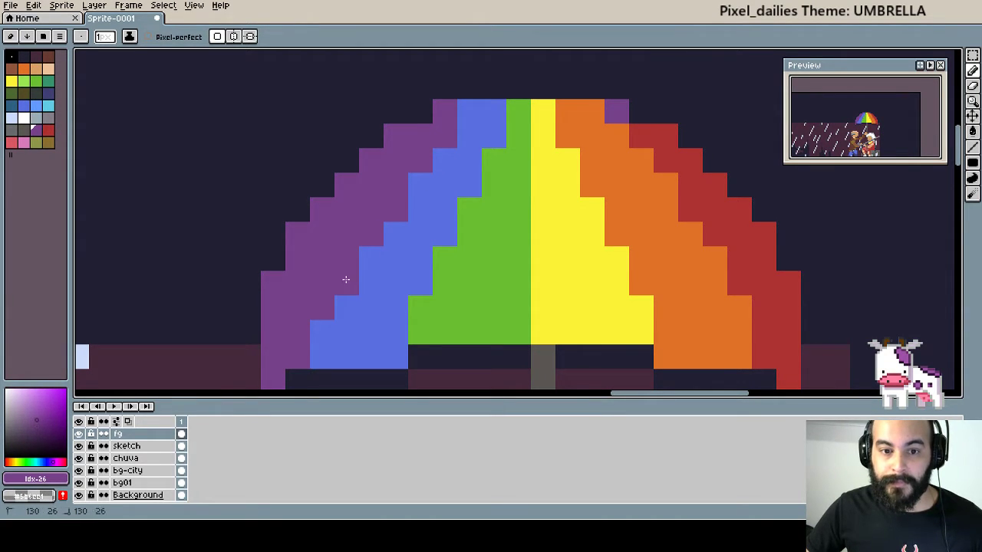
pyautogui.click(373, 255)
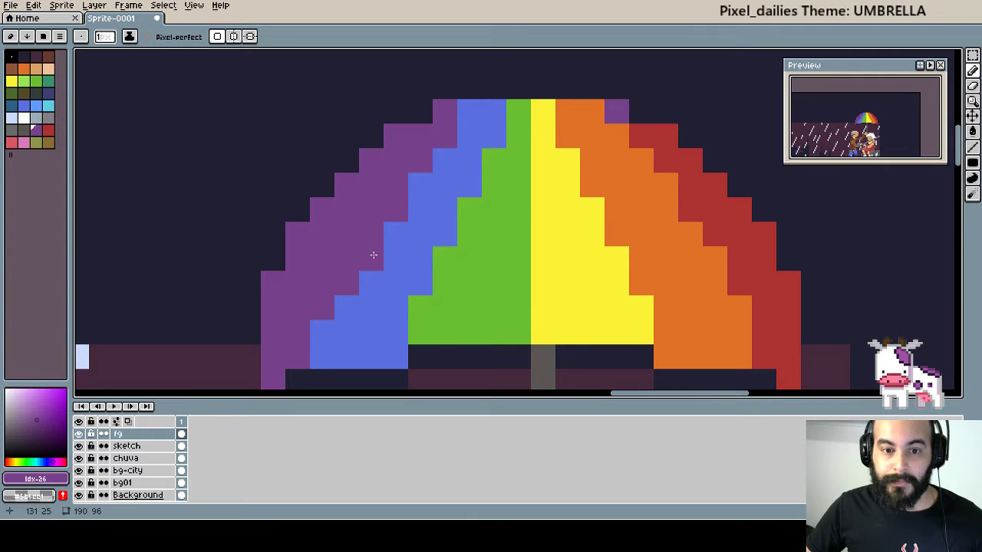
pyautogui.click(347, 306)
pyautogui.click(321, 335)
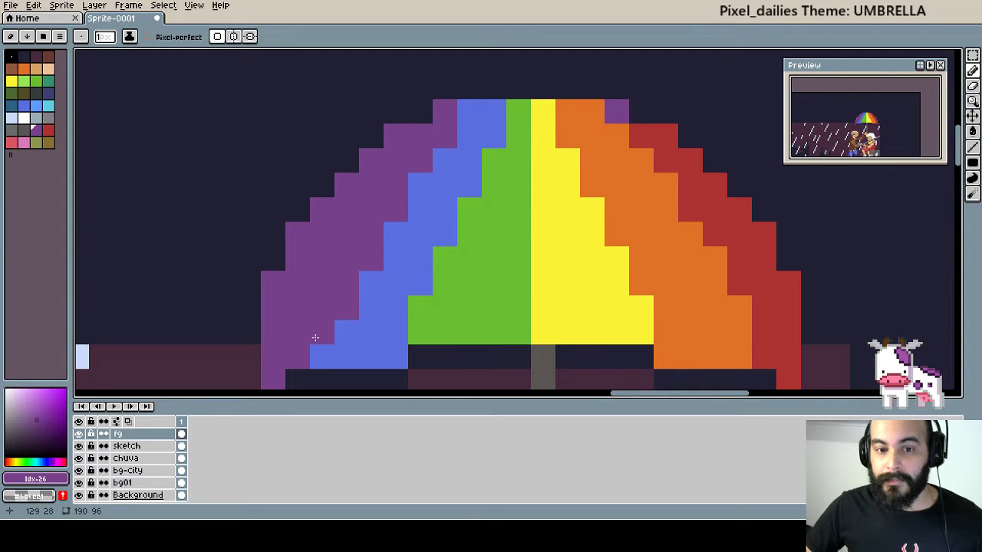
pyautogui.click(322, 353)
# Pan to the right stripes and turn the top-right purple pixel red.
pyautogui.moveTo(499, 287); pyautogui.dragTo(419, 289)
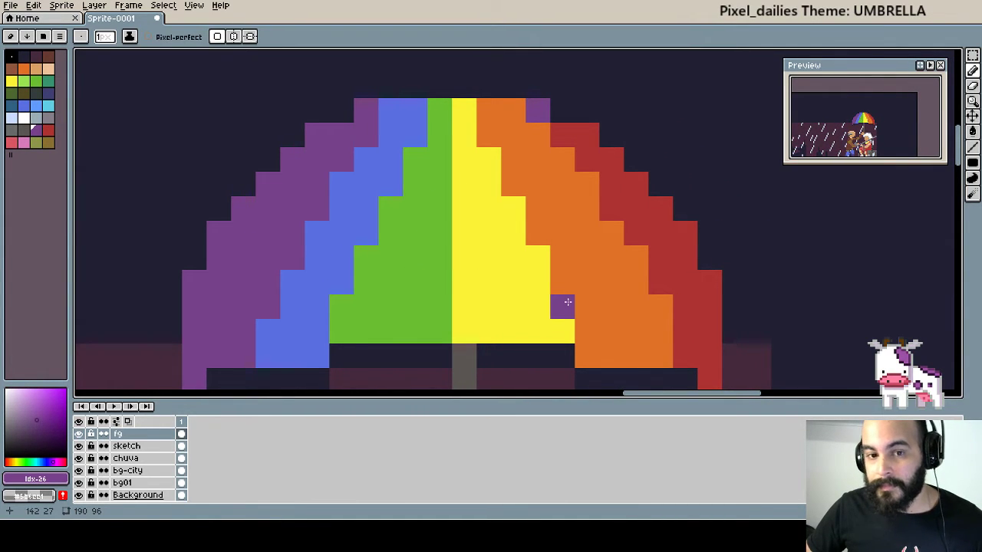
pyautogui.moveTo(603, 302); pyautogui.dragTo(590, 280)
pyautogui.click(596, 287)
pyautogui.hotkey('ctrl', 'z')
pyautogui.click(601, 295)
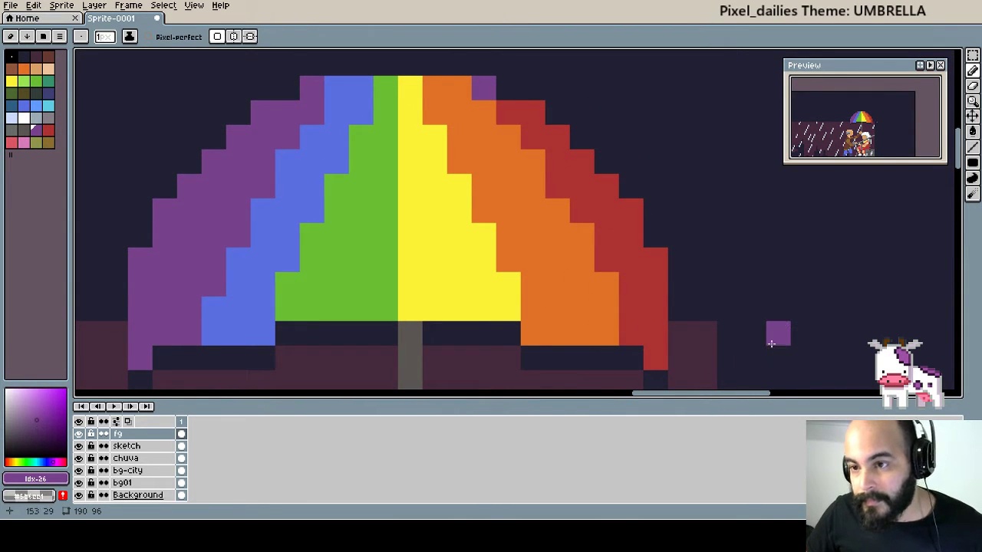
pyautogui.keyDown('alt'); pyautogui.click(517, 103); pyautogui.keyUp('alt')
pyautogui.click(483, 89)
# Try red pixels on the top orange band, then undo those edits.
pyautogui.moveTo(511, 107); pyautogui.dragTo(515, 104)
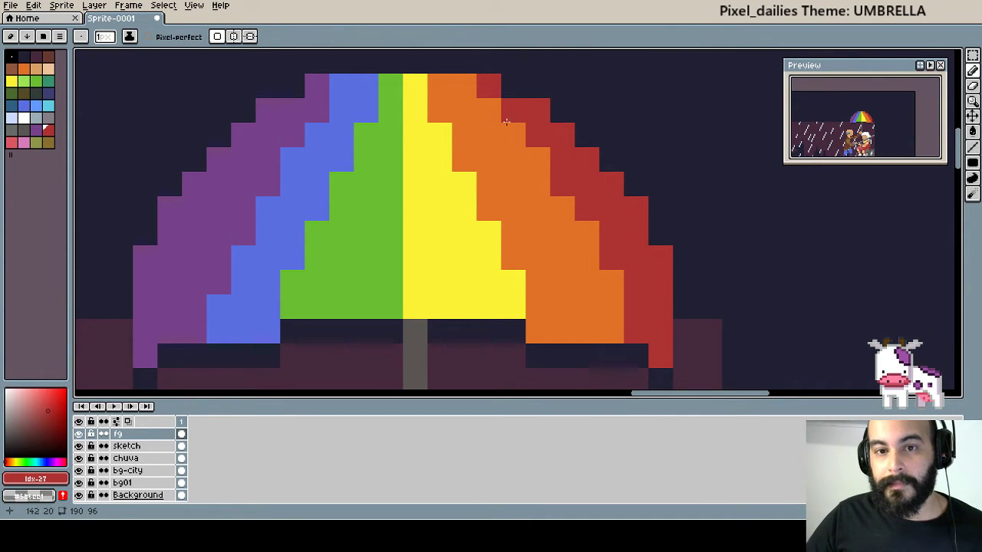
pyautogui.moveTo(506, 121); pyautogui.dragTo(469, 93)
pyautogui.hotkey('ctrl', 'z')
pyautogui.click(506, 89)
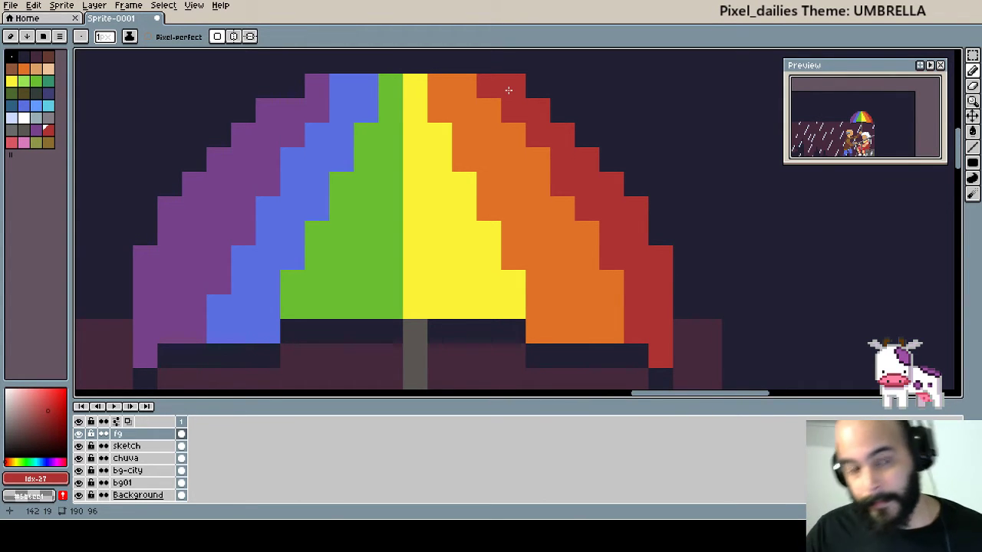
pyautogui.hotkey('ctrl', 'z')
pyautogui.hotkey('ctrl', 'z')
pyautogui.hotkey('ctrl', 'z')
pyautogui.hotkey('ctrl', 'z')
pyautogui.hotkey('ctrl', 'z')
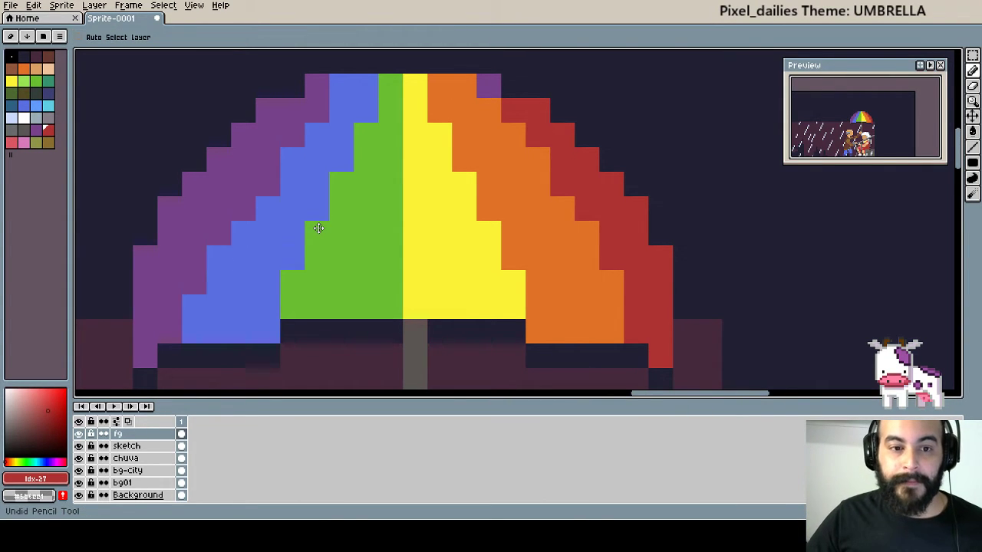
pyautogui.hotkey('ctrl', 'z')
pyautogui.hotkey('ctrl', 'z')
# Extend the blue stripe upward into the purple, testing and undoing two top-corner pixels.
pyautogui.hotkey('ctrl', 'z')
pyautogui.click(260, 211)
pyautogui.hotkey('ctrl', 'z')
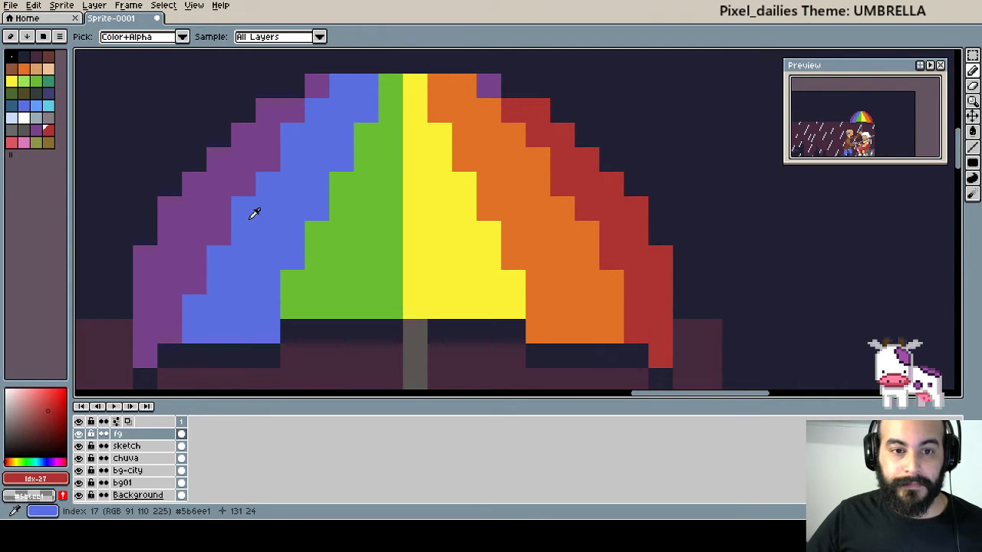
pyautogui.keyDown('alt'); pyautogui.click(249, 192); pyautogui.keyUp('alt')
pyautogui.hotkey('ctrl', 'z')
pyautogui.click(268, 161)
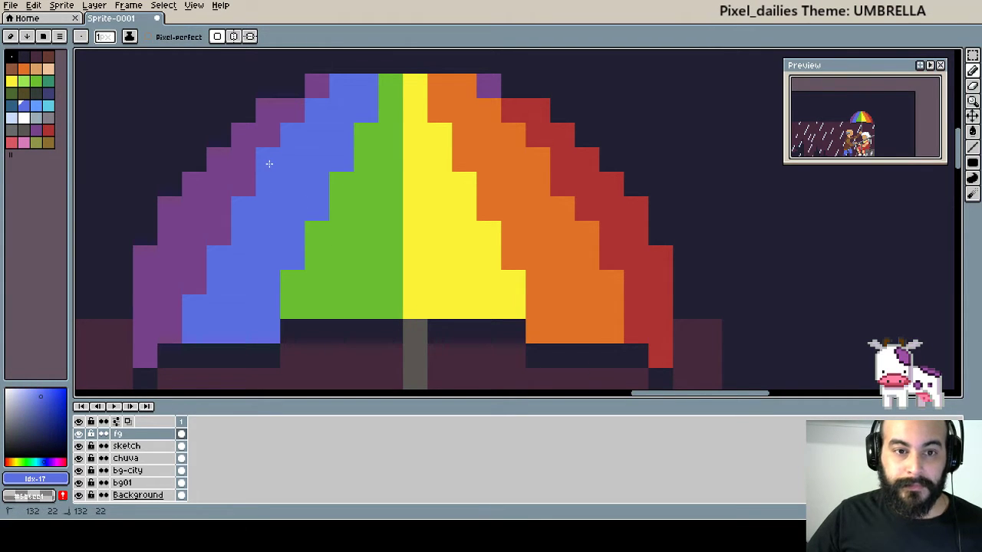
pyautogui.click(292, 115)
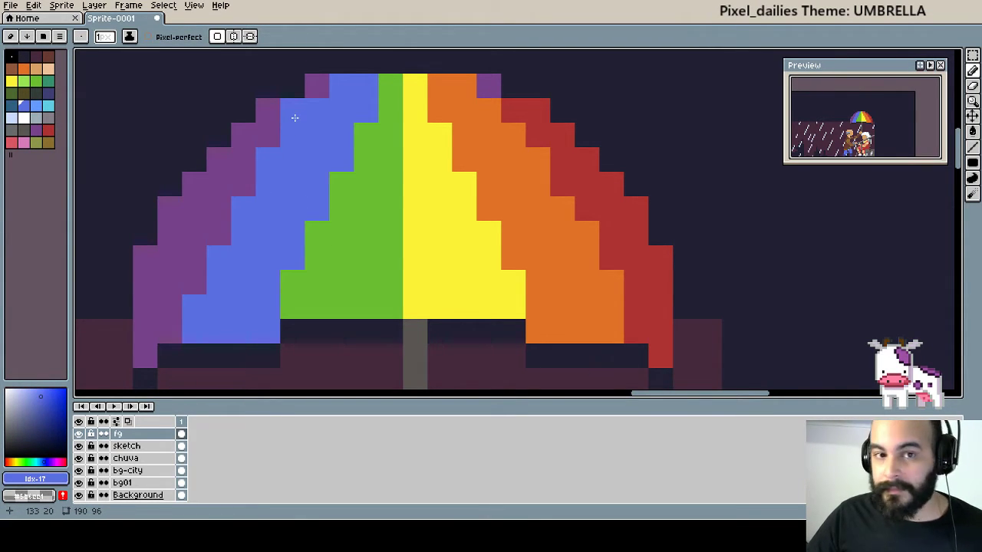
pyautogui.keyDown('alt'); pyautogui.click(313, 88); pyautogui.keyUp('alt')
pyautogui.click(293, 89)
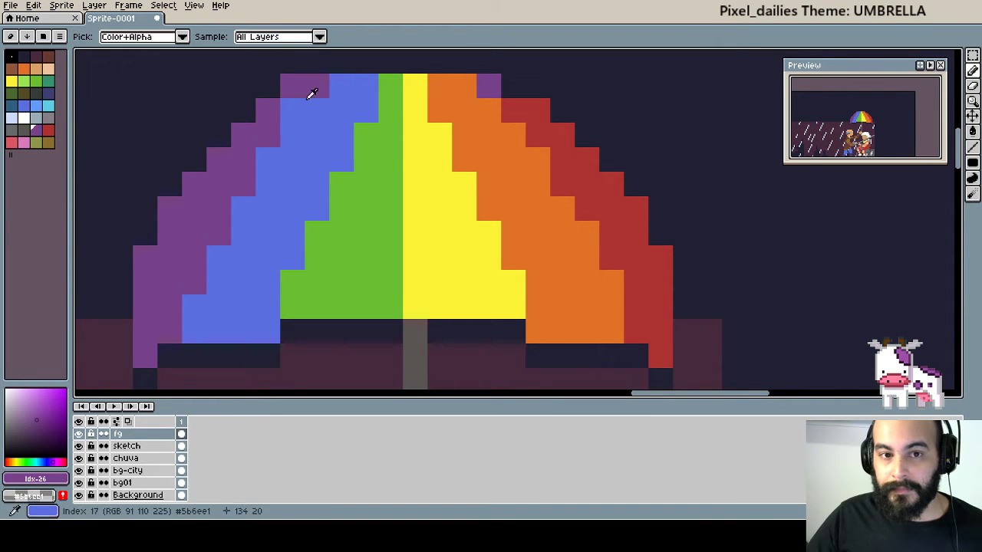
pyautogui.keyDown('alt'); pyautogui.click(334, 91); pyautogui.keyUp('alt')
pyautogui.click(314, 91)
pyautogui.hotkey('ctrl', 'z')
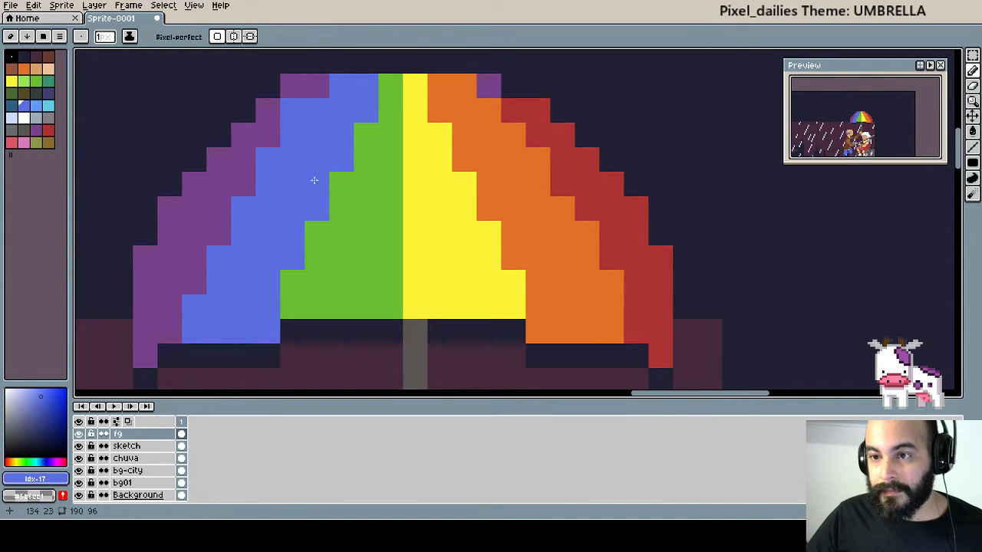
pyautogui.hotkey('ctrl', 'z')
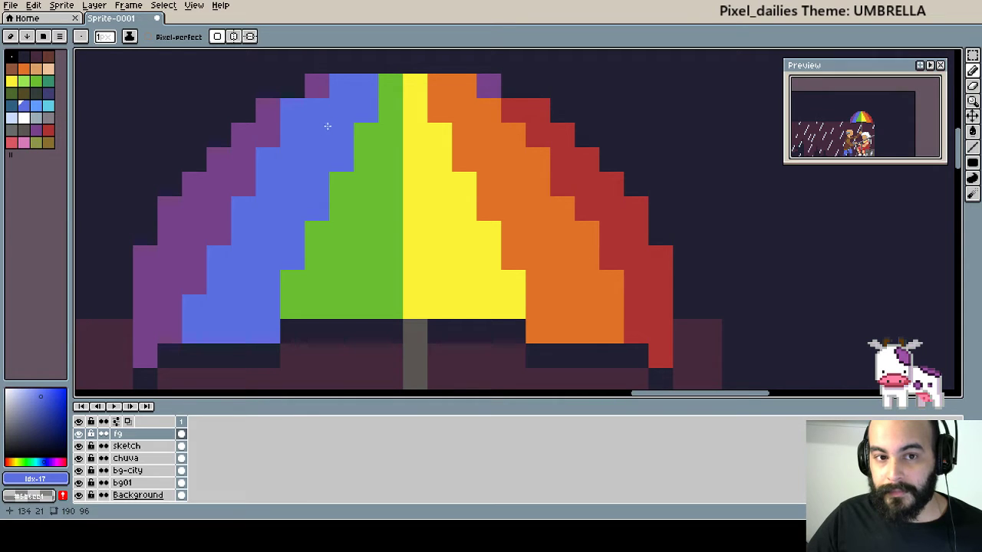
# Recolour the top-right purple pixel and the stray orange right-edge pixels red.
pyautogui.moveTo(284, 202)
pyautogui.mouseDown()
pyautogui.moveTo(287, 183)
pyautogui.moveTo(284, 219)
pyautogui.mouseUp()
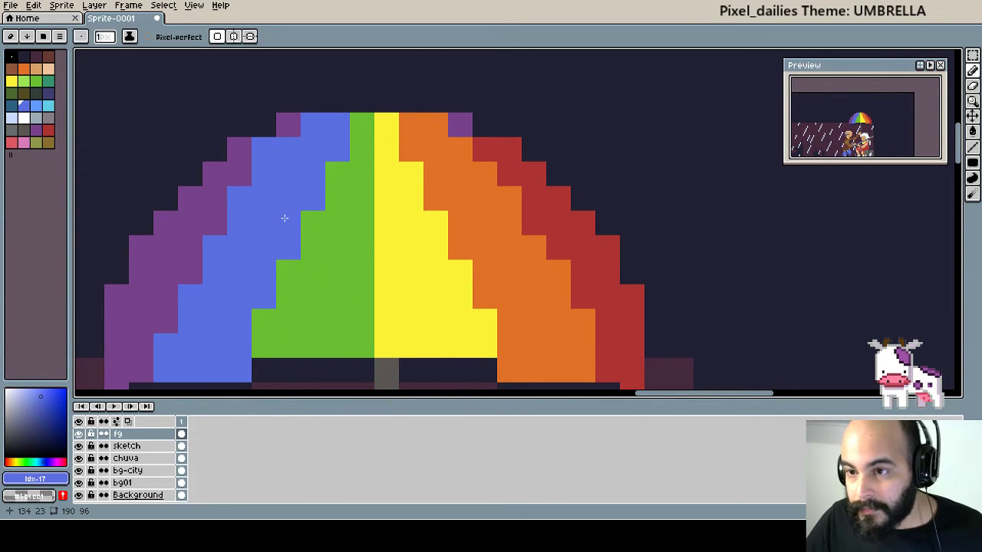
pyautogui.hscroll(2, 322, 195)
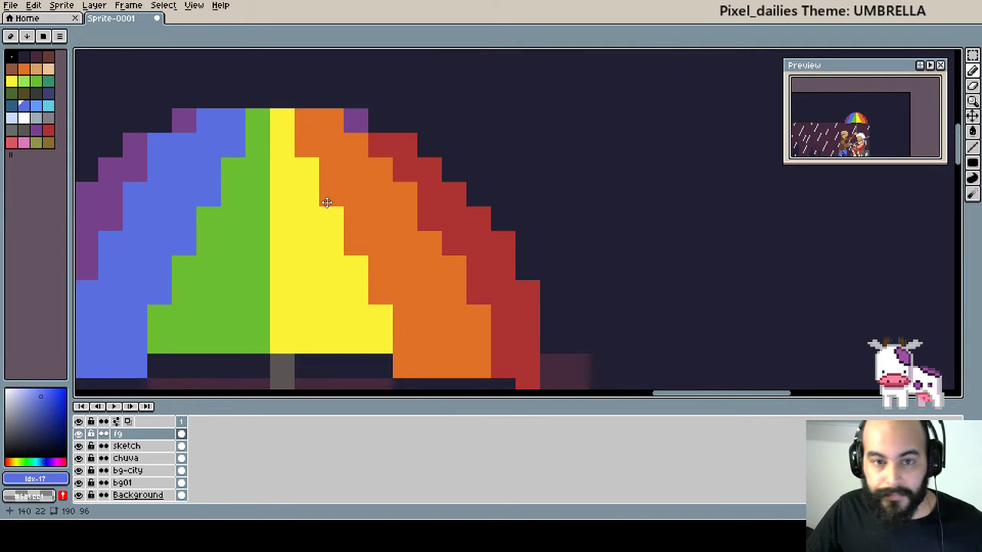
pyautogui.scroll(-1, 399, 180)
pyautogui.hscroll(-1, 432, 183)
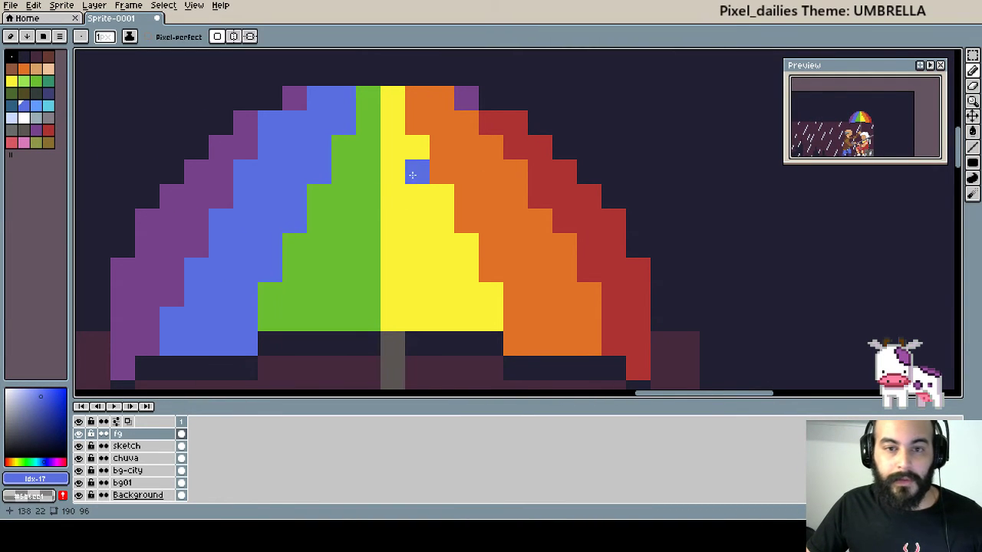
pyautogui.press('alt')
pyautogui.click(489, 112)
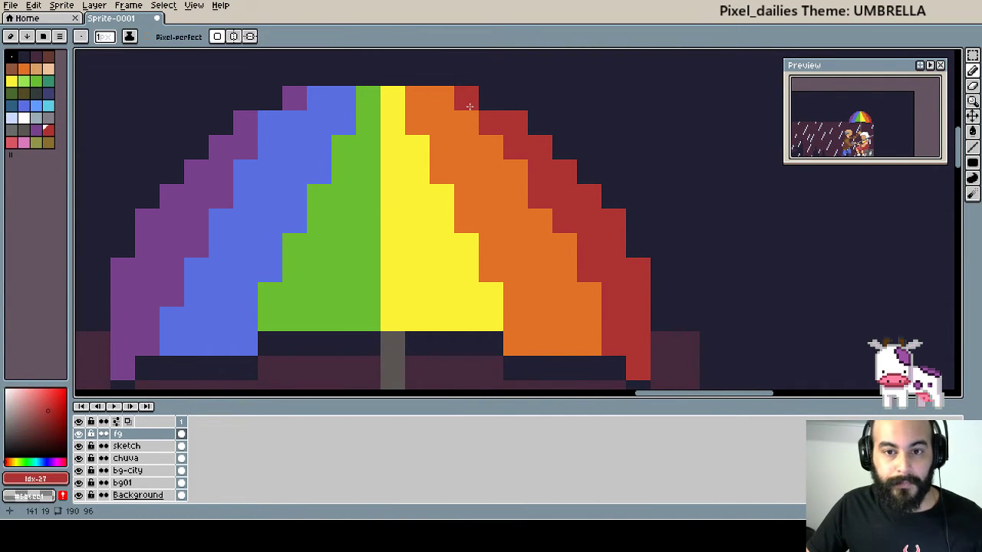
pyautogui.scroll(-1, 470, 106)
pyautogui.keyDown('alt'); pyautogui.click(481, 143); pyautogui.keyUp('alt')
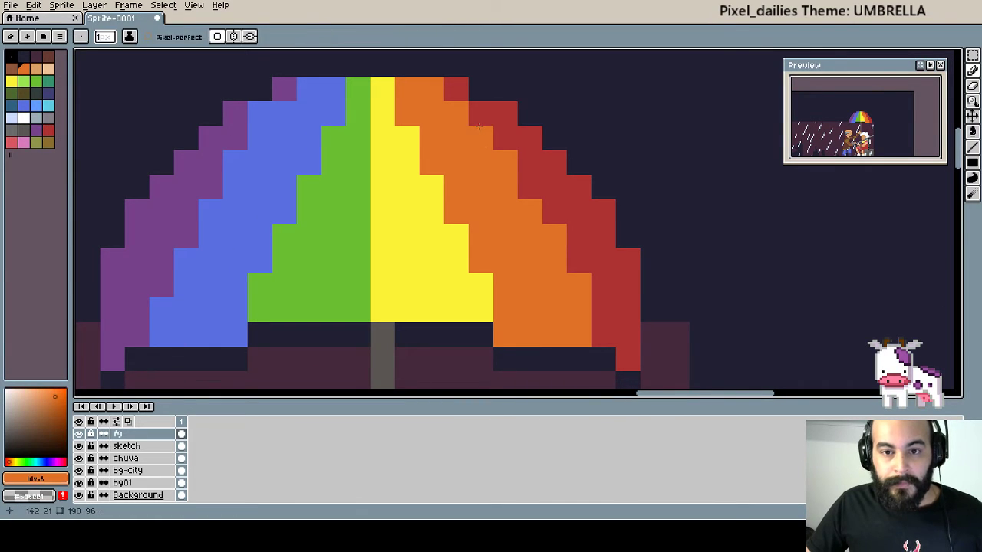
pyautogui.moveTo(519, 194); pyautogui.dragTo(506, 191)
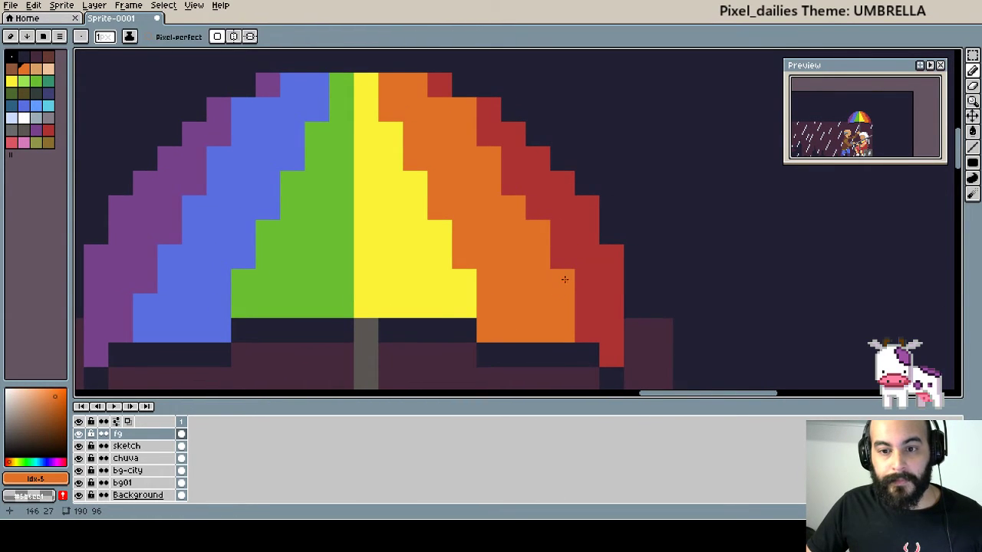
pyautogui.keyDown('alt'); pyautogui.click(569, 263); pyautogui.keyUp('alt')
pyautogui.click(566, 279)
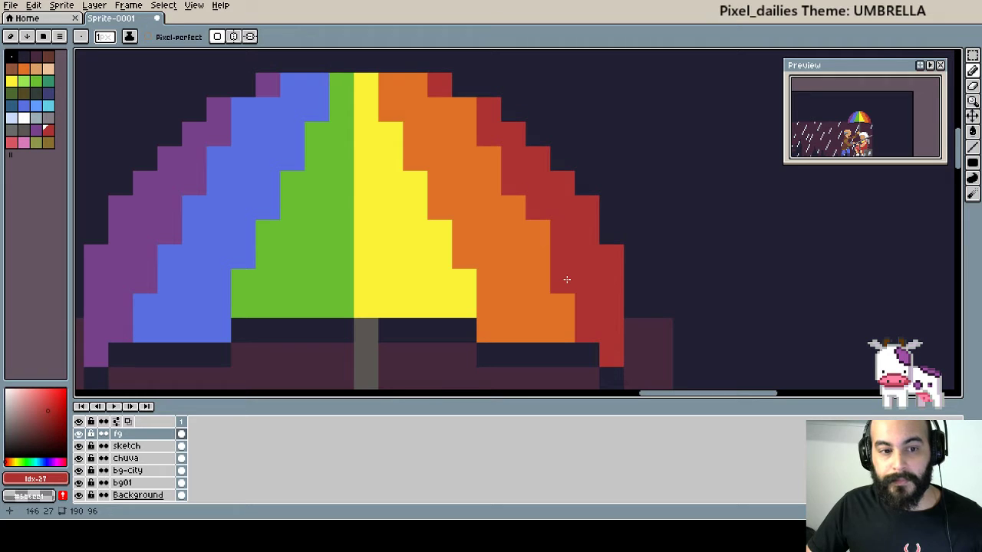
pyautogui.moveTo(511, 279); pyautogui.dragTo(600, 279)
pyautogui.click(600, 279)
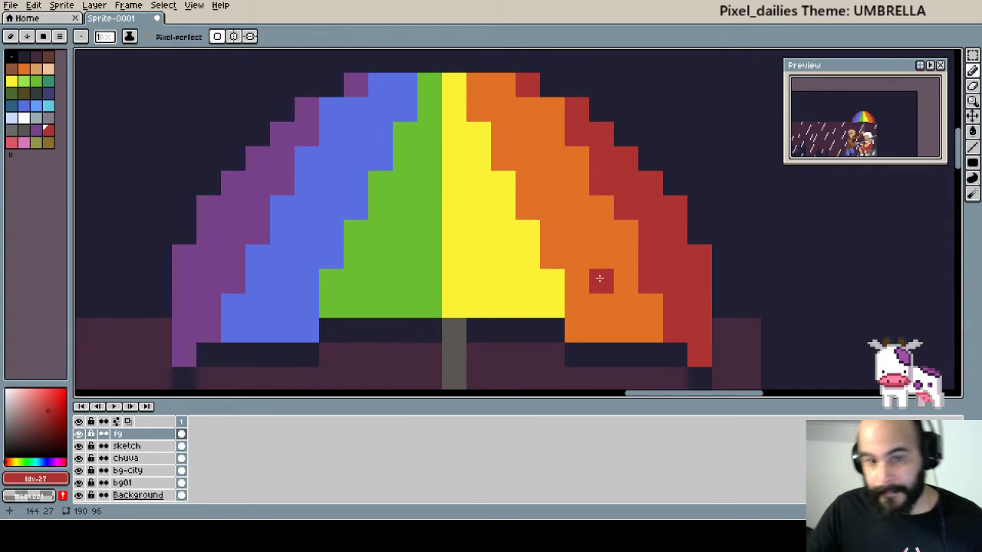
# Pick the dark navy and darken the green cells along the canopy bottom.
pyautogui.keyDown('alt'); pyautogui.click(417, 319); pyautogui.keyUp('alt')
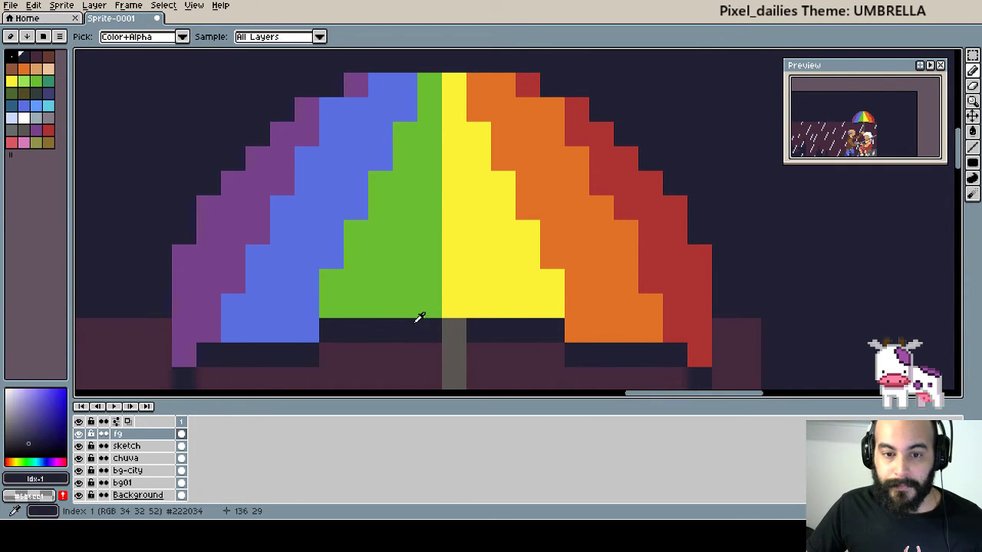
pyautogui.click(423, 313)
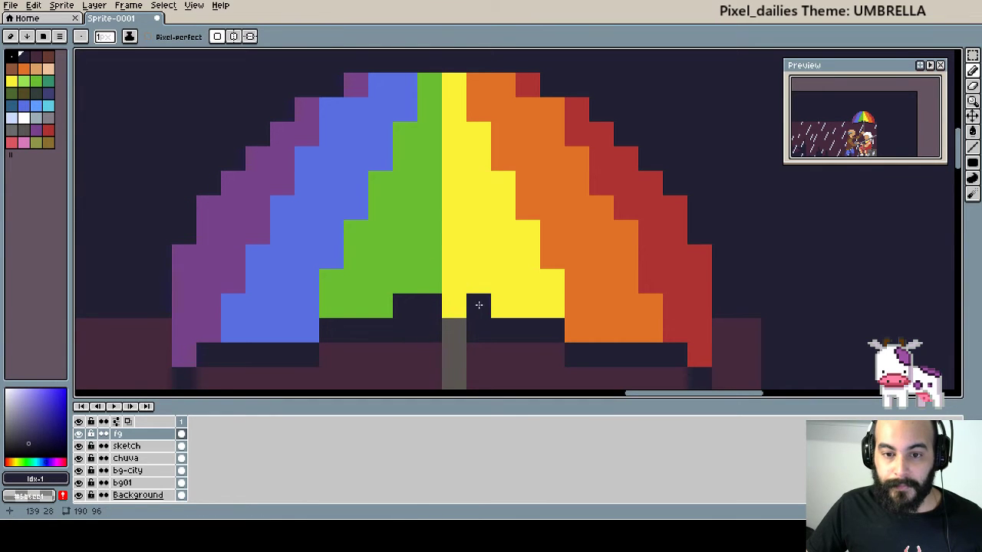
pyautogui.moveTo(489, 304); pyautogui.dragTo(495, 305)
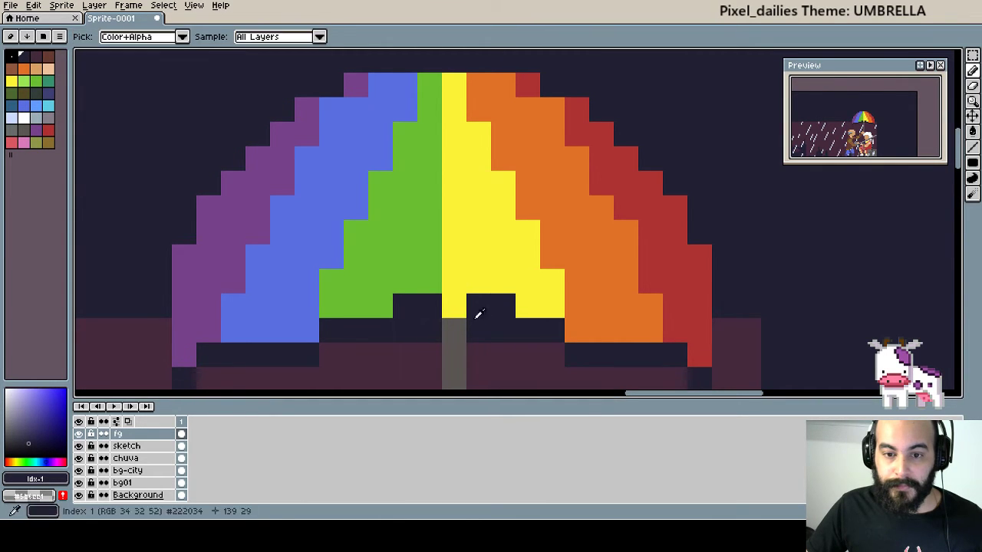
pyautogui.keyDown('alt'); pyautogui.click(458, 315); pyautogui.keyUp('alt')
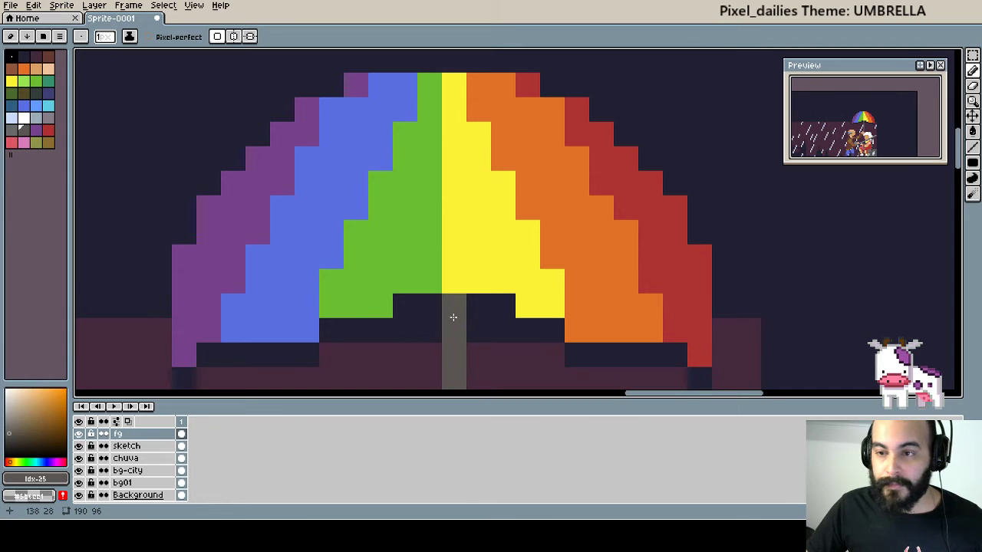
pyautogui.keyDown('alt'); pyautogui.click(387, 303); pyautogui.keyUp('alt')
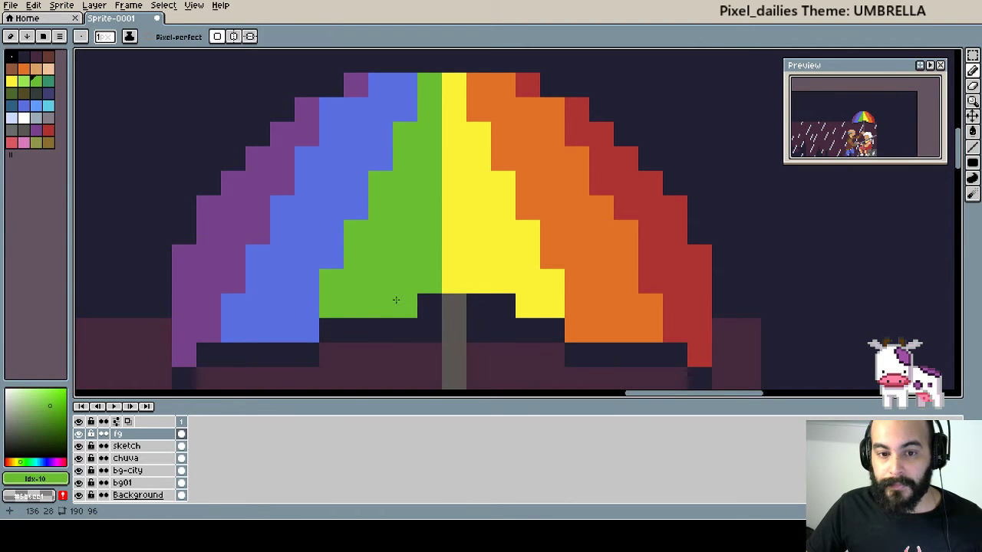
pyautogui.keyDown('alt'); pyautogui.click(397, 310); pyautogui.keyUp('alt')
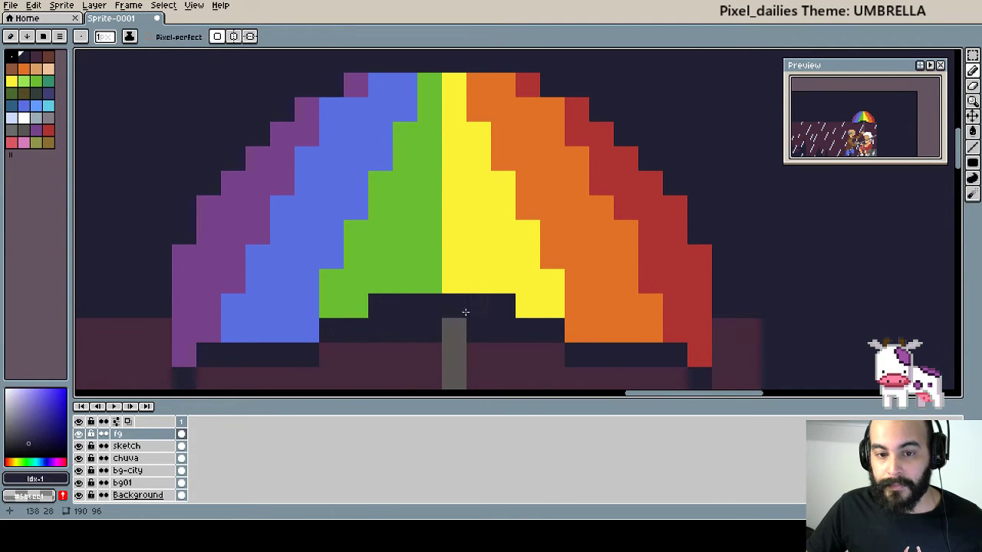
# Darken the underside's orange, blue, yellow and remaining green cells navy.
pyautogui.click(574, 328)
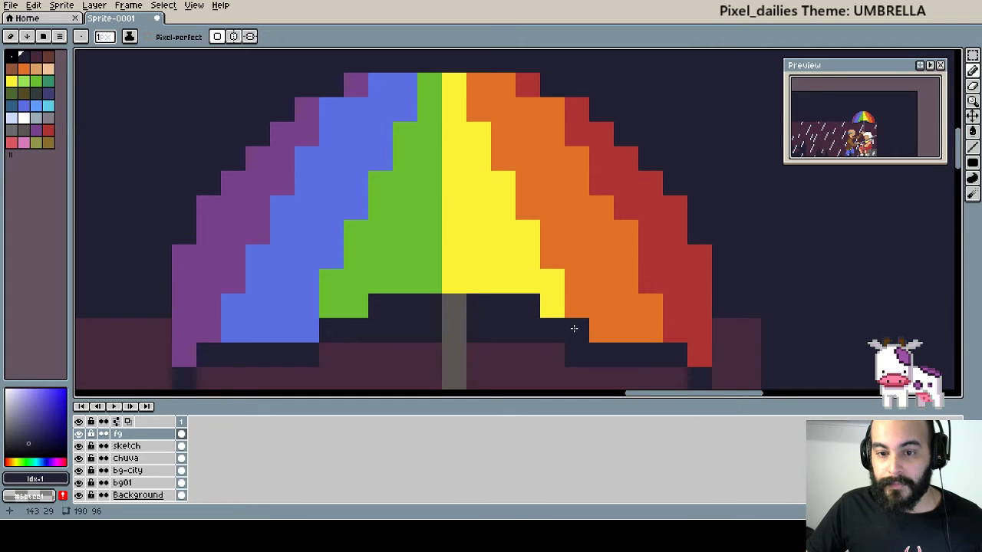
pyautogui.moveTo(573, 328); pyautogui.dragTo(601, 328)
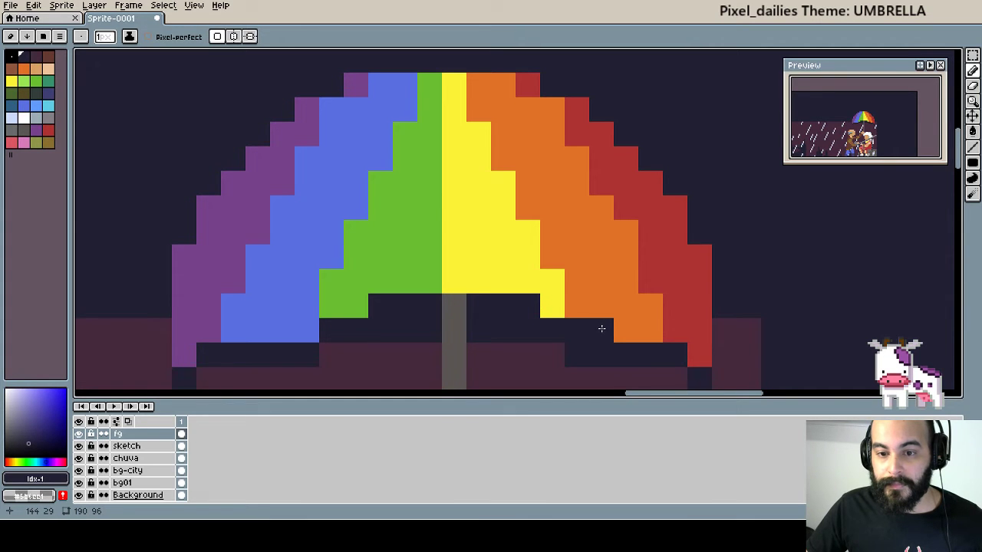
pyautogui.click(359, 314)
pyautogui.click(307, 332)
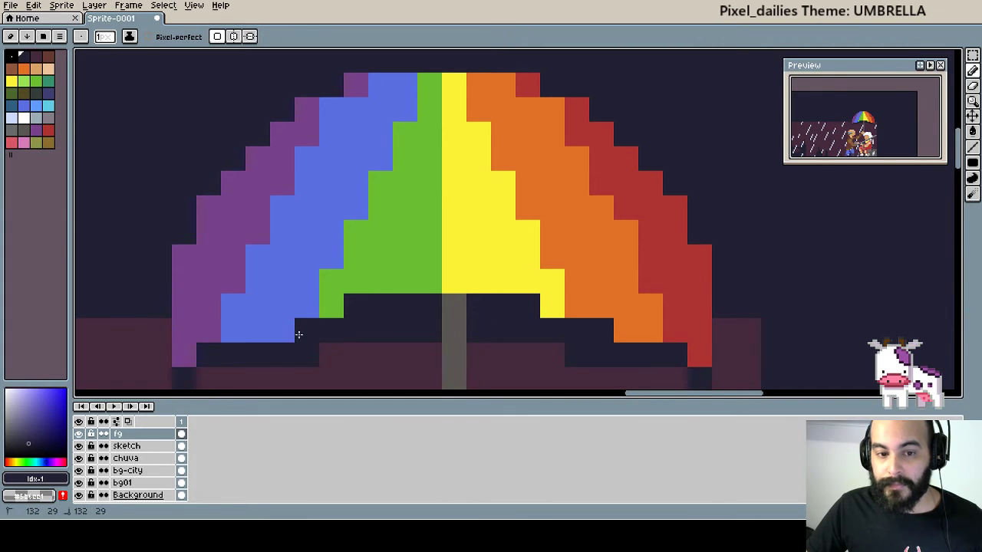
pyautogui.click(286, 333)
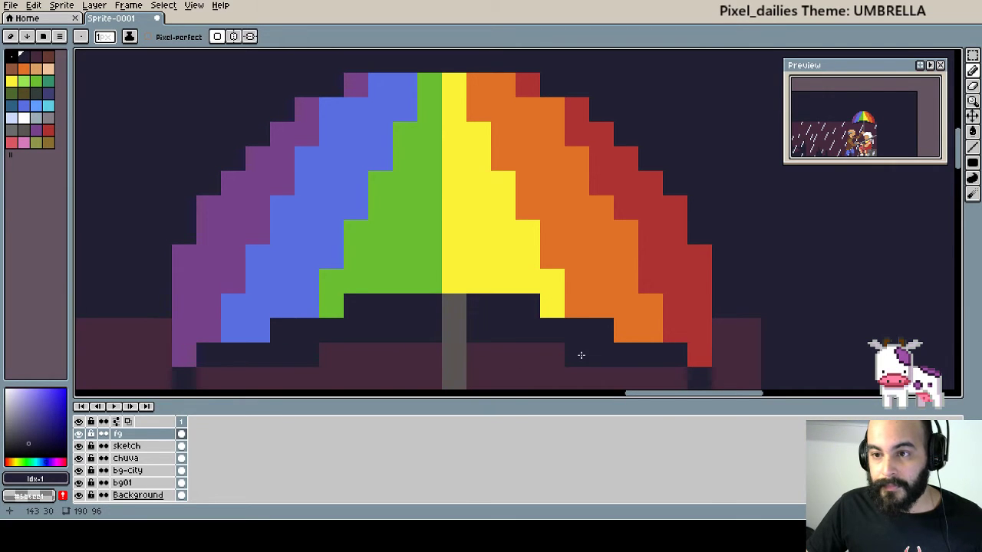
pyautogui.click(543, 308)
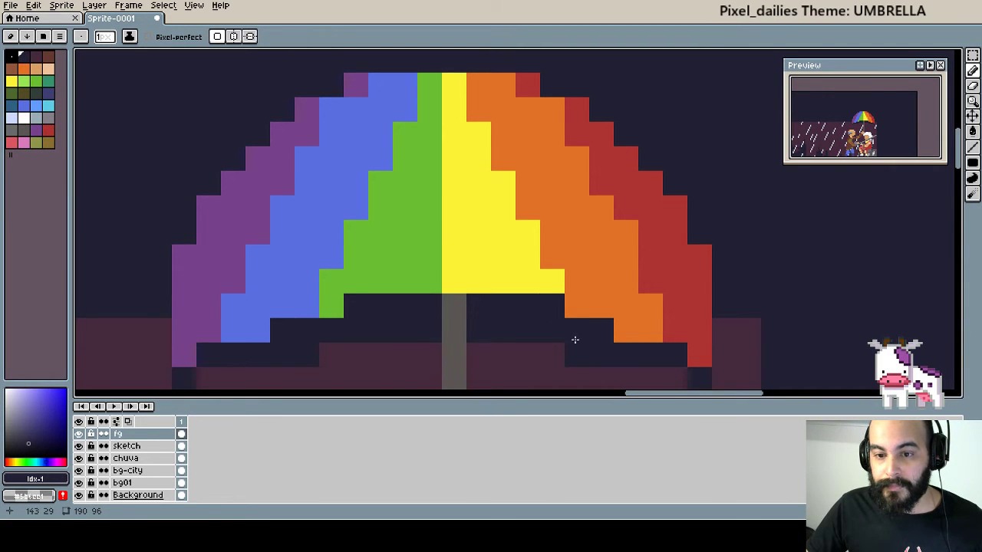
pyautogui.click(343, 316)
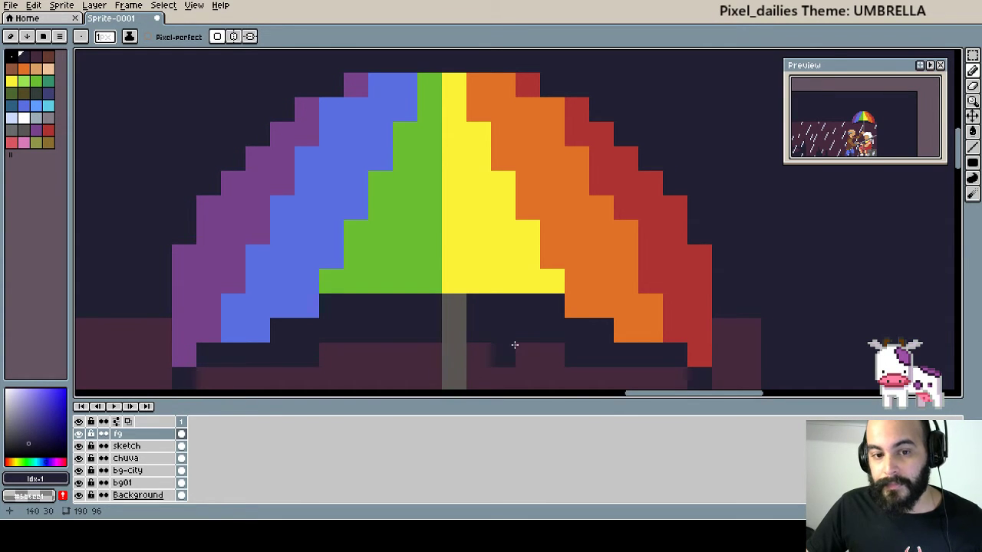
pyautogui.scroll(-1, 509, 343)
# Add a dark grey tip pixel with a light grey pixel above the canopy top.
pyautogui.moveTo(514, 338); pyautogui.dragTo(502, 336)
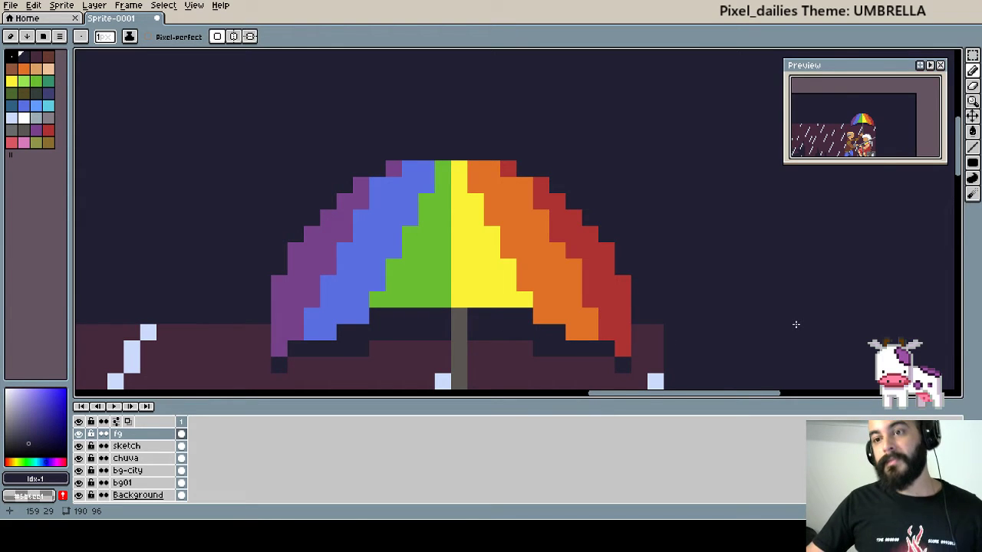
pyautogui.scroll(1, 465, 166)
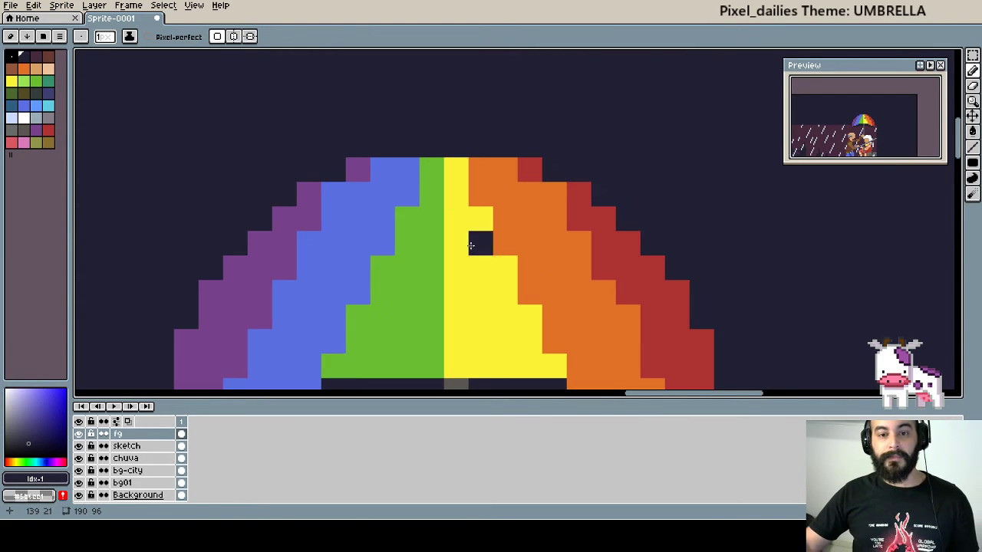
pyautogui.press('i')
pyautogui.keyDown('alt'); pyautogui.click(461, 377); pyautogui.keyUp('alt')
pyautogui.click(431, 144)
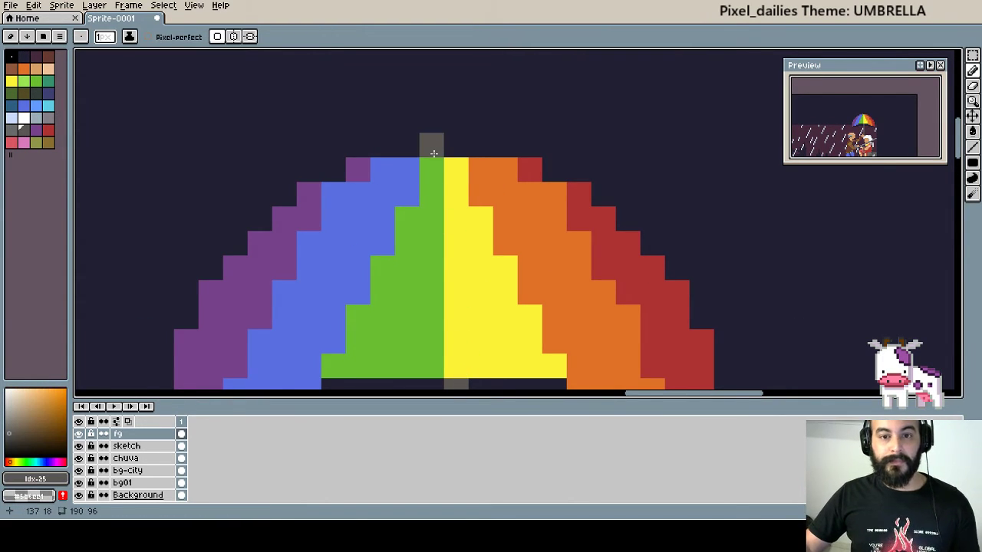
pyautogui.click(48, 118)
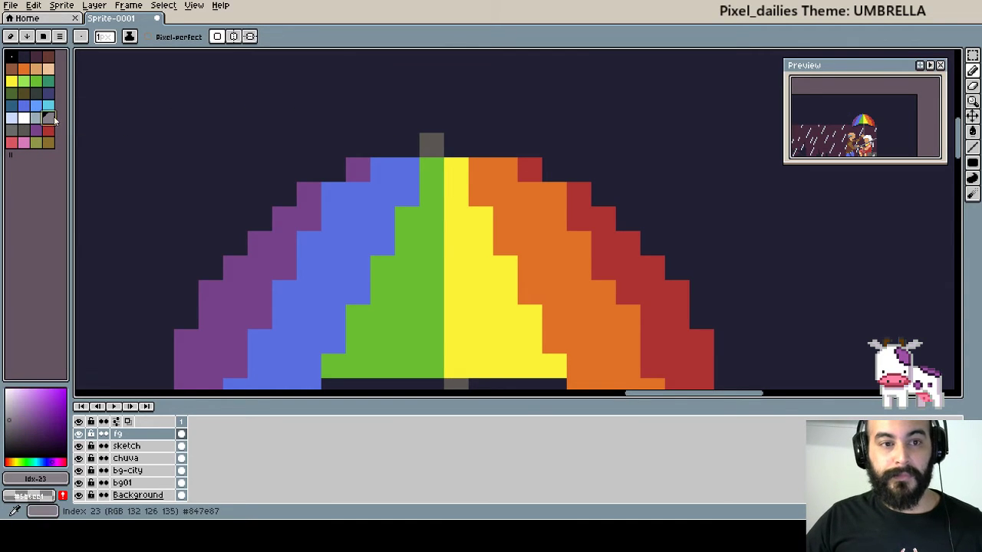
pyautogui.click(432, 120)
pyautogui.click(455, 122)
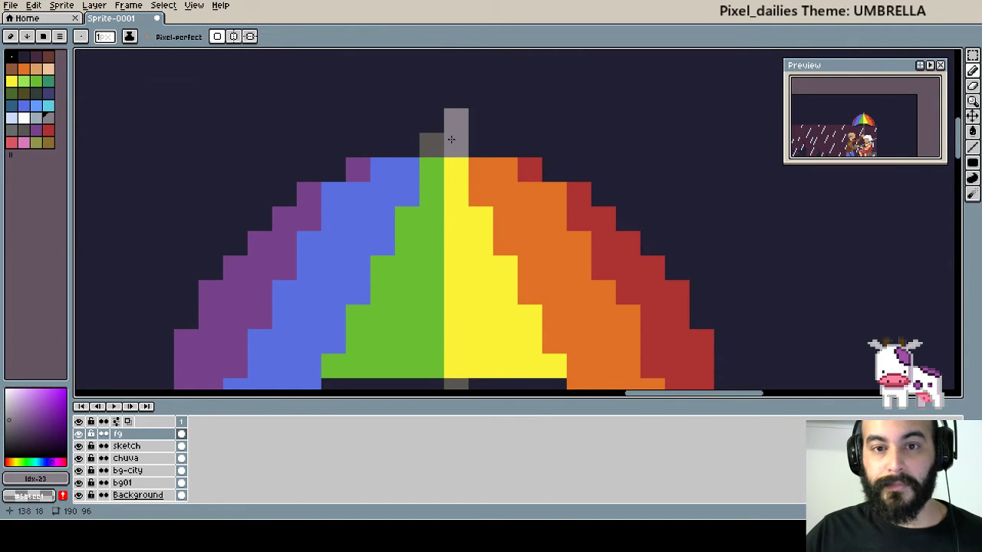
# Repaint the stray pink pixel orange and fill two navy cells under the canopy yellow.
pyautogui.moveTo(480, 215); pyautogui.dragTo(465, 164)
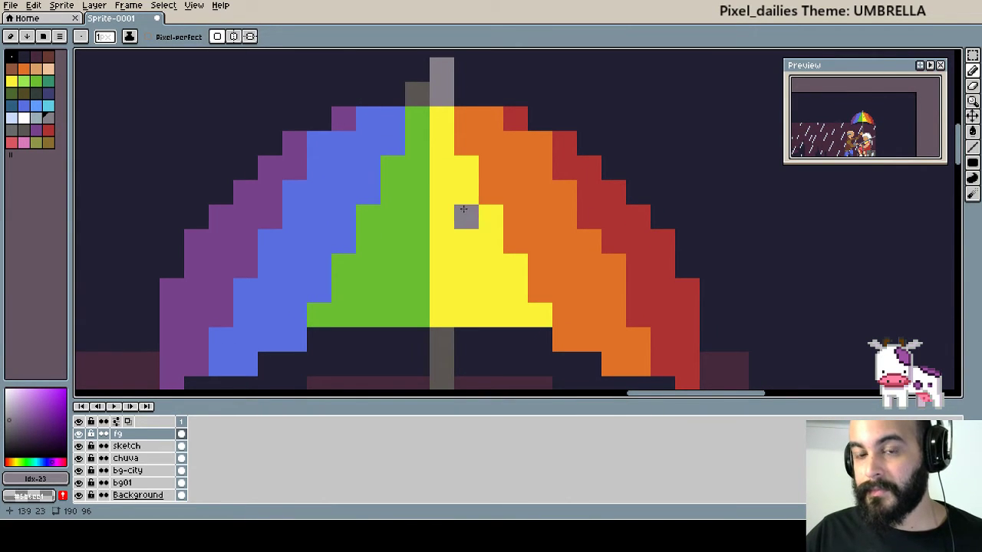
pyautogui.scroll(-1, 524, 275)
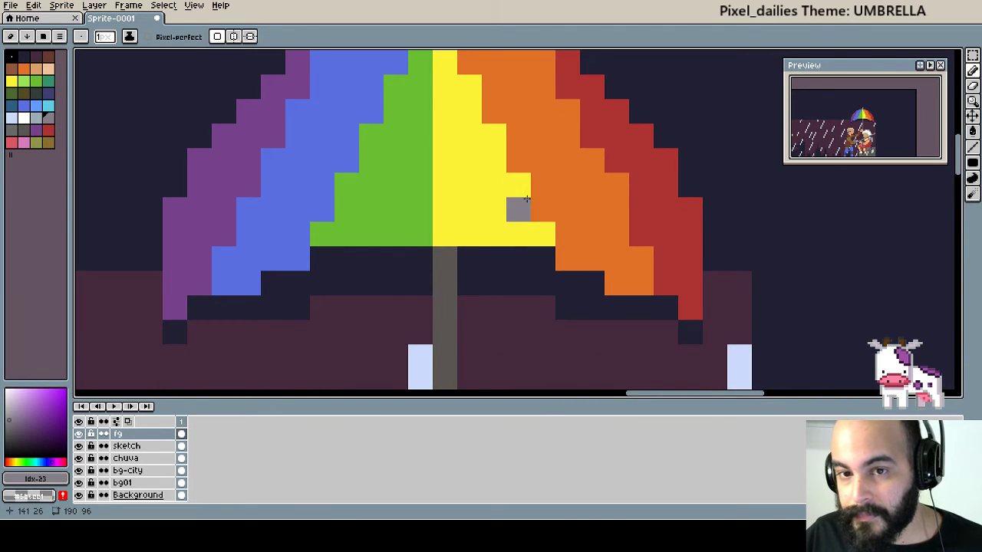
pyautogui.scroll(-1, 518, 208)
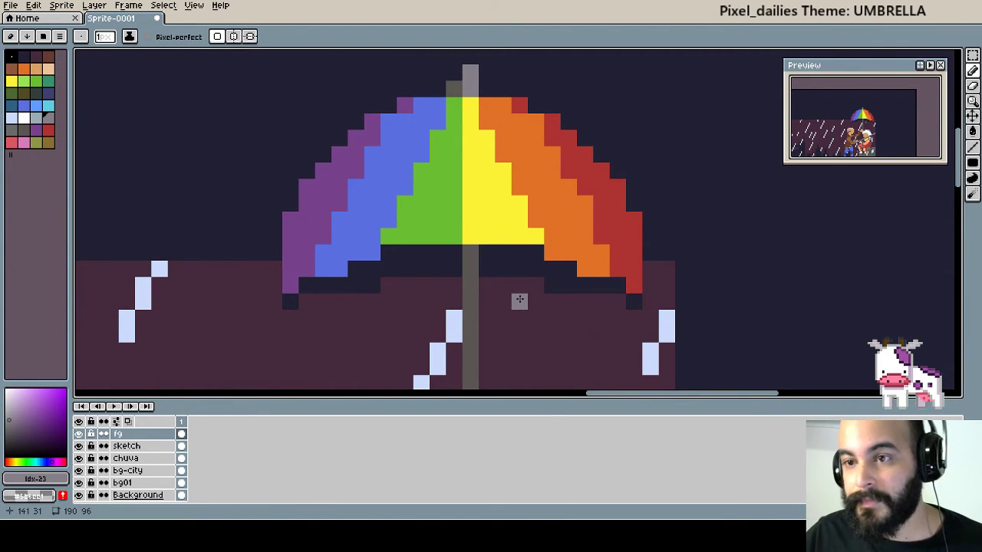
pyautogui.scroll(1, 559, 302)
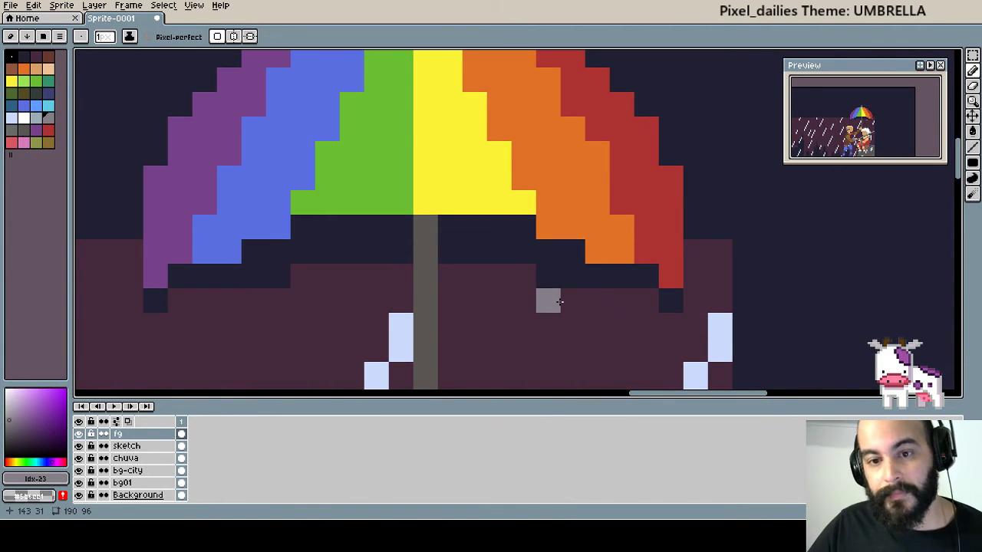
pyautogui.scroll(1, 553, 302)
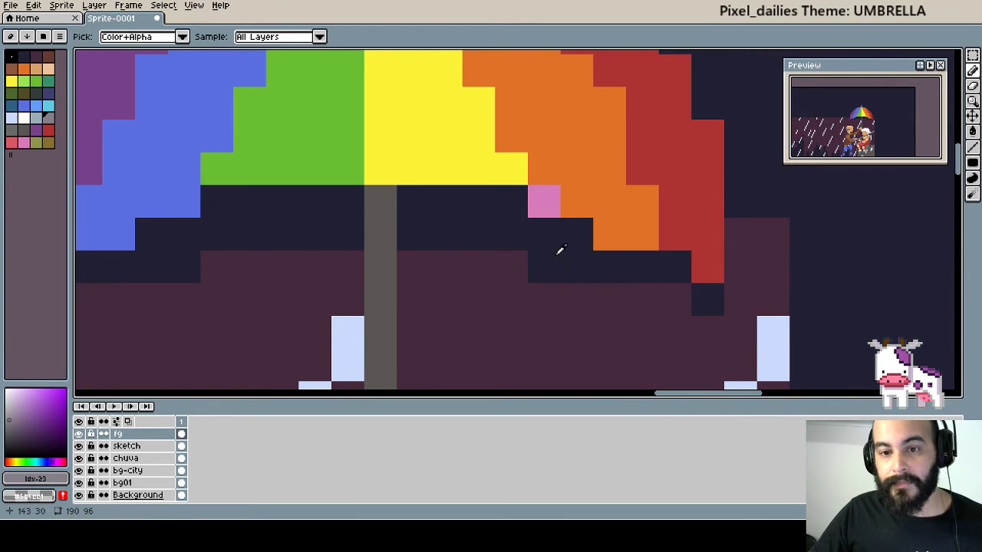
pyautogui.keyDown('alt'); pyautogui.click(547, 216); pyautogui.keyUp('alt')
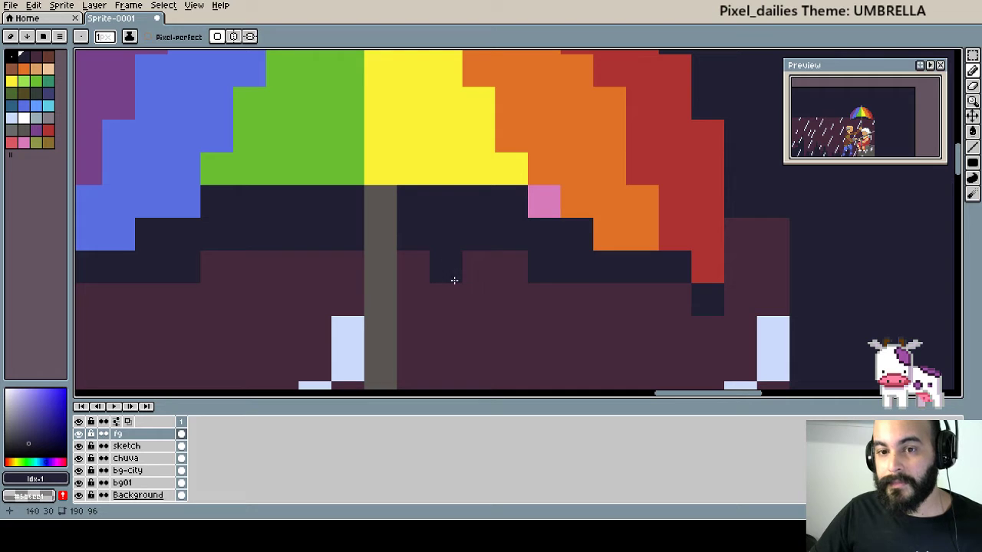
pyautogui.keyDown('alt'); pyautogui.click(564, 201); pyautogui.keyUp('alt')
pyautogui.keyDown('alt'); pyautogui.click(521, 167); pyautogui.keyUp('alt')
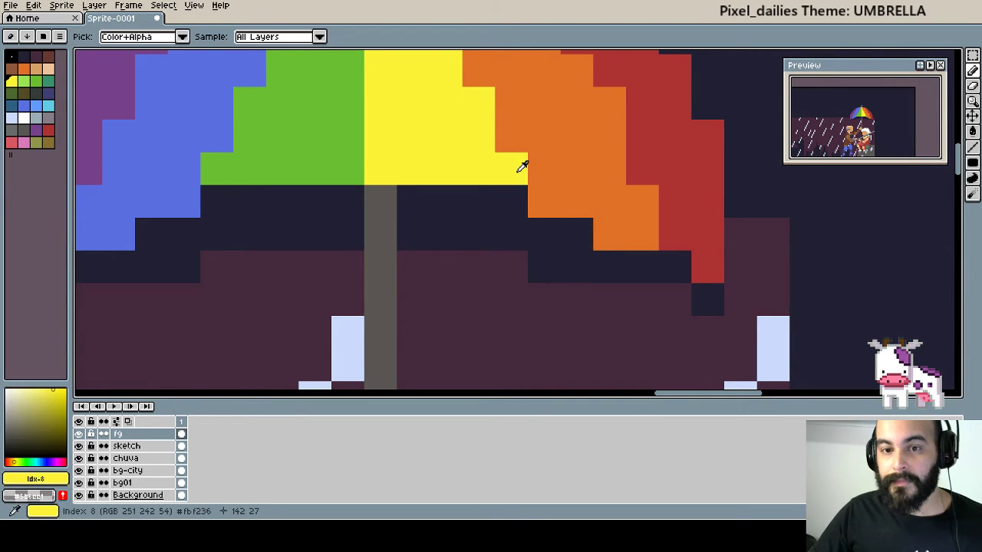
pyautogui.click(512, 202)
pyautogui.click(479, 202)
# Extend the green band down over the navy cells beside the shaft.
pyautogui.keyDown('alt'); pyautogui.click(309, 217); pyautogui.keyUp('alt')
pyautogui.hscroll(-3, 345, 192)
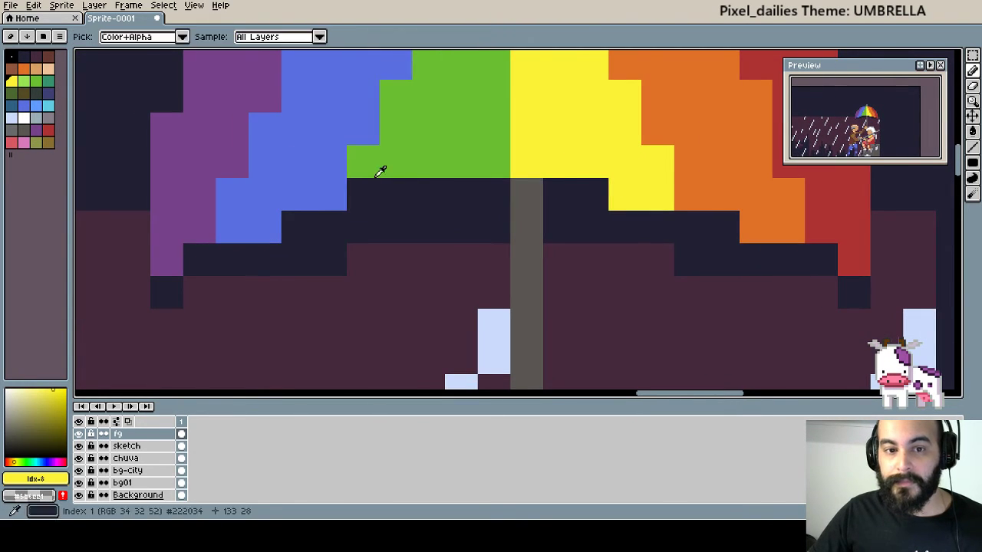
pyautogui.keyDown('alt'); pyautogui.click(380, 170); pyautogui.keyUp('alt')
pyautogui.moveTo(362, 195); pyautogui.dragTo(400, 191)
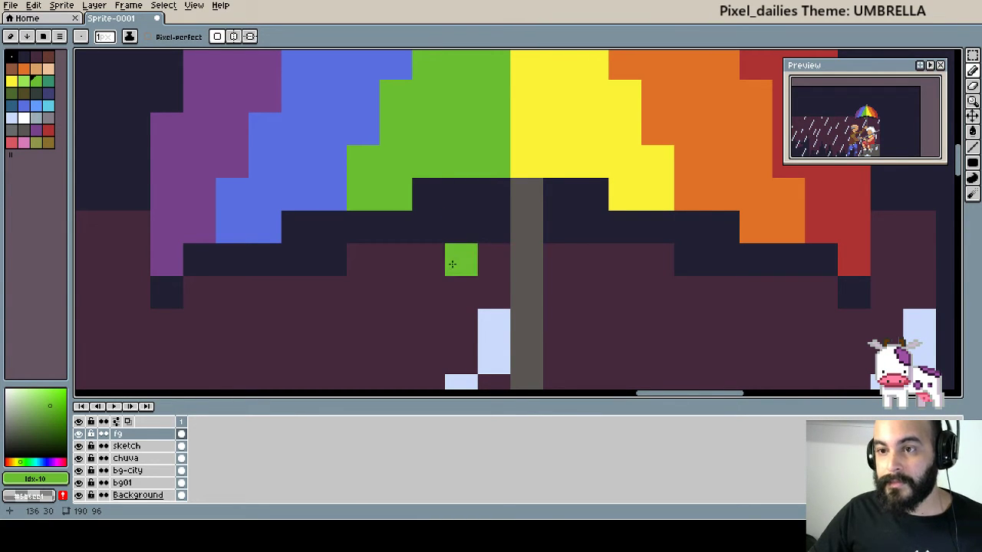
pyautogui.moveTo(428, 195); pyautogui.dragTo(491, 194)
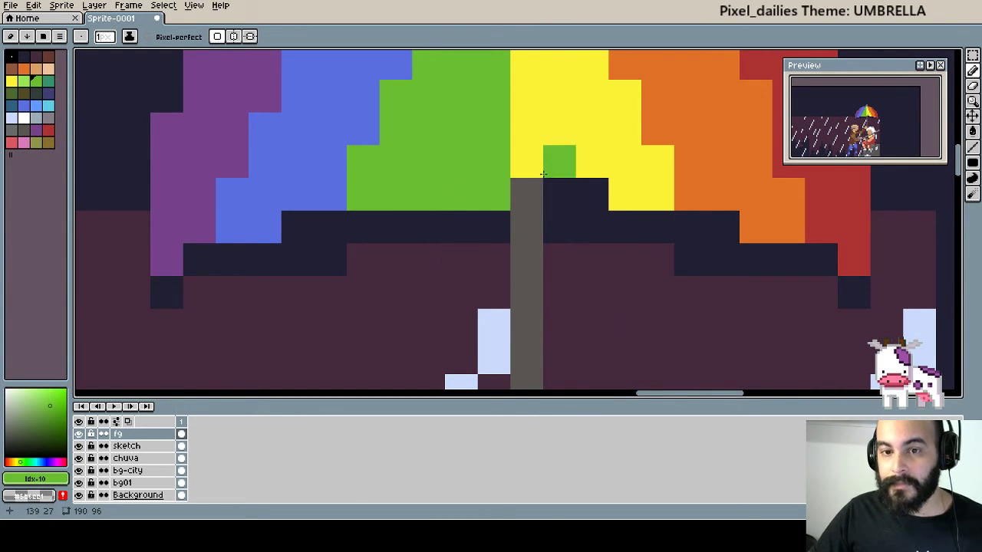
# Paint the dark cells right of the trunk yellow, then try and undo a dark stair line.
pyautogui.keyDown('alt'); pyautogui.click(550, 164); pyautogui.keyUp('alt')
pyautogui.moveTo(560, 192); pyautogui.dragTo(585, 191)
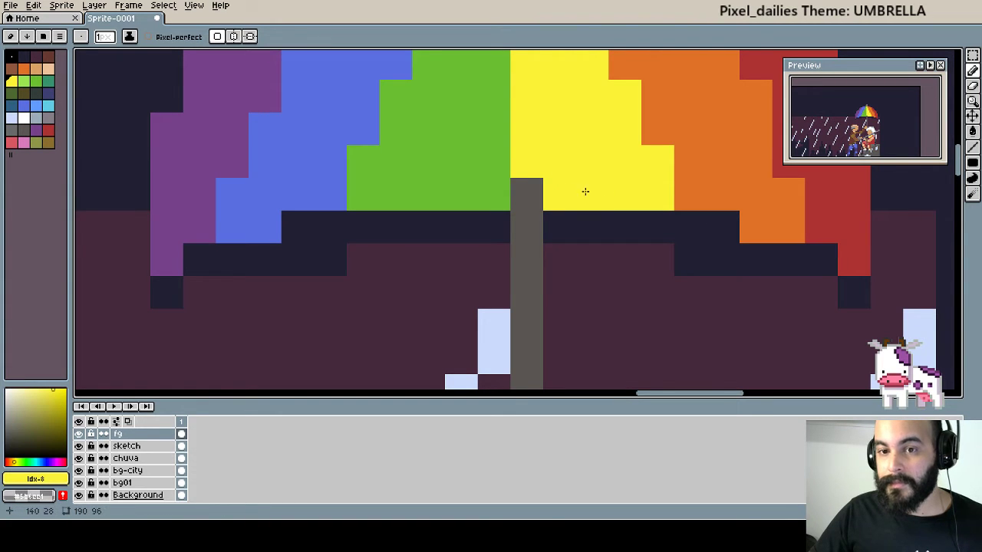
pyautogui.click(542, 191)
pyautogui.scroll(-1, 544, 191)
pyautogui.scroll(-1, 581, 225)
pyautogui.scroll(-1, 580, 226)
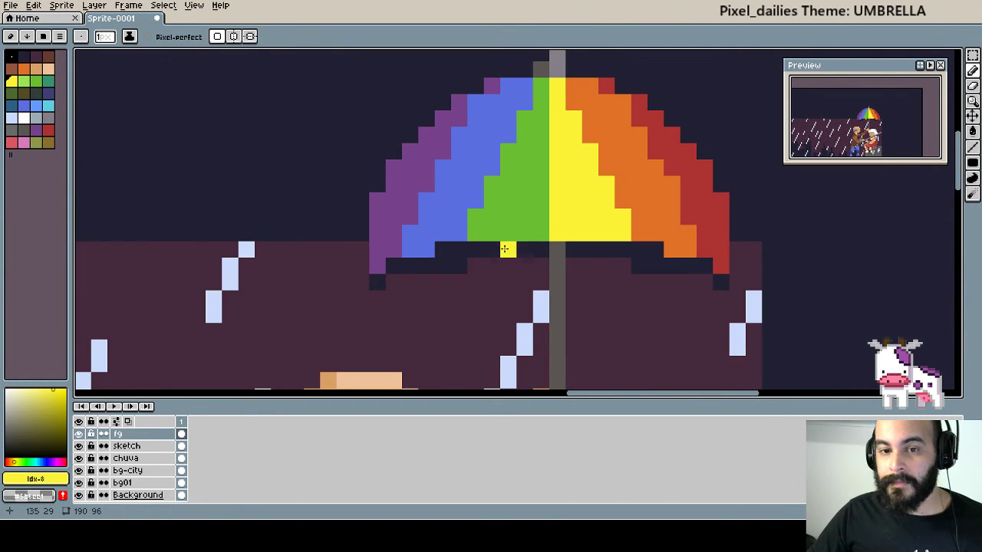
pyautogui.keyDown('alt'); pyautogui.click(504, 249); pyautogui.keyUp('alt')
pyautogui.moveTo(476, 234)
pyautogui.mouseDown()
pyautogui.moveTo(471, 218)
pyautogui.moveTo(541, 91)
pyautogui.mouseUp()
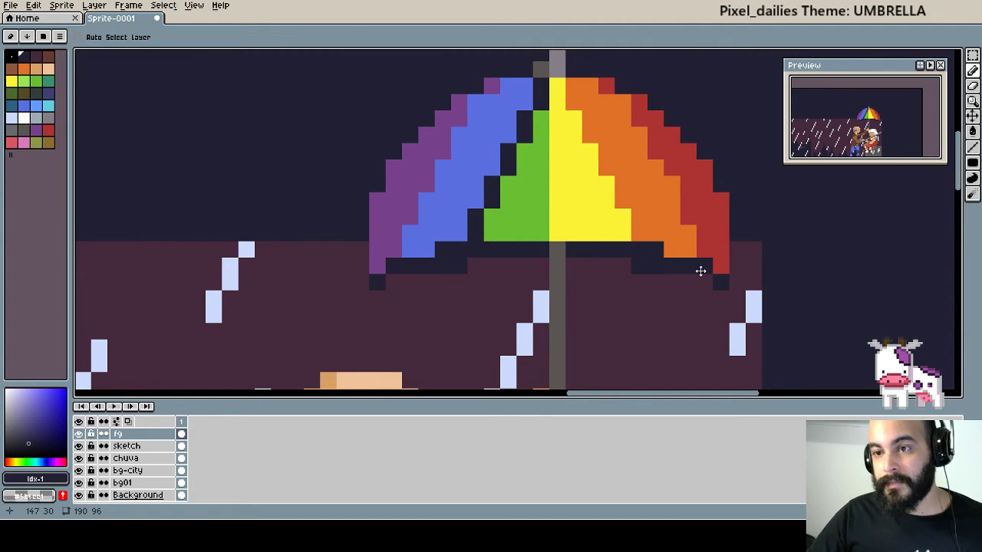
pyautogui.hotkey('ctrl', 'z')
pyautogui.hotkey('ctrl', 'z')
pyautogui.hotkey('ctrl', 'z')
pyautogui.hotkey('ctrl', 'z')
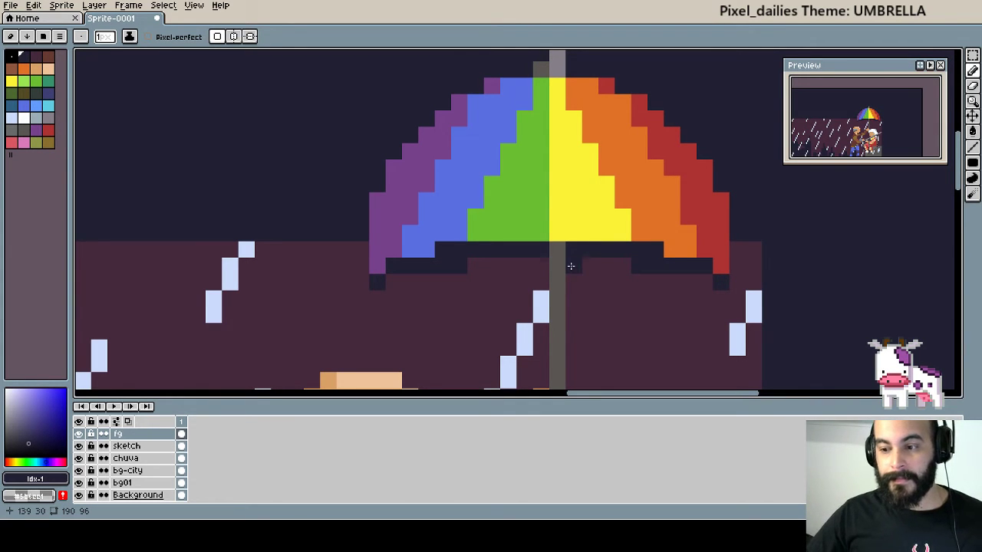
# Zoom out until the skyline, rain and both umbrella figures fit on the canvas.
pyautogui.scroll(-1, 570, 325)
pyautogui.scroll(-3, 571, 325)
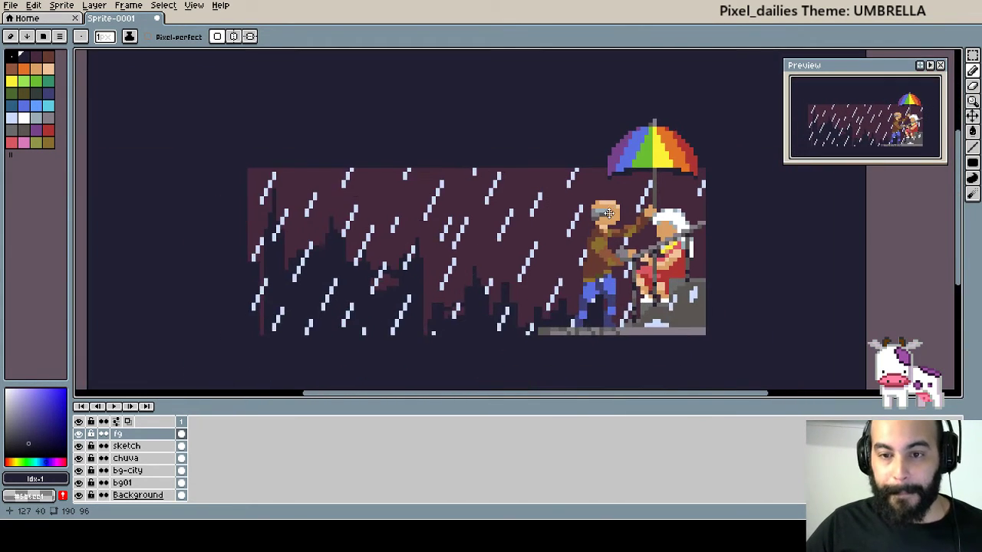
pyautogui.scroll(-1, 580, 233)
pyautogui.scroll(-1, 580, 234)
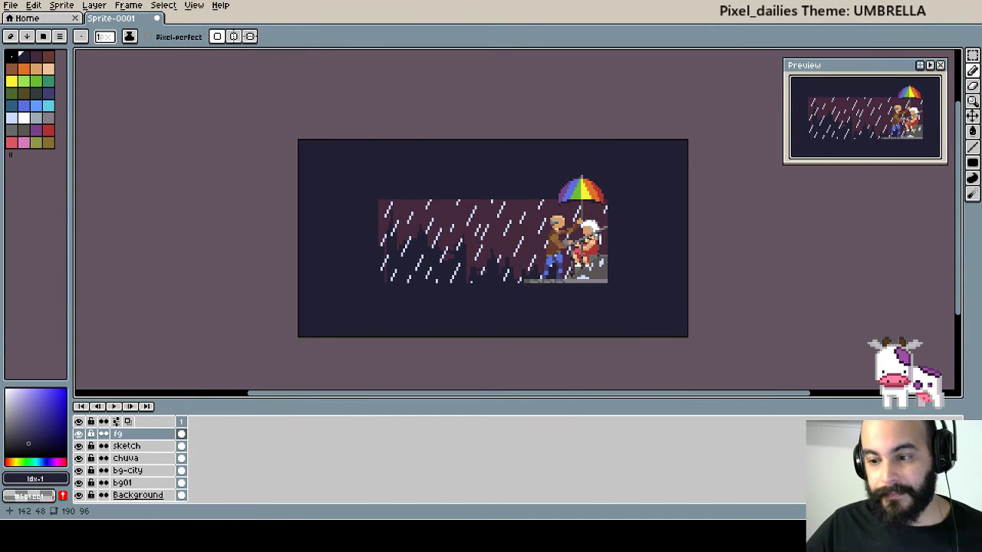
pyautogui.scroll(-1, 636, 248)
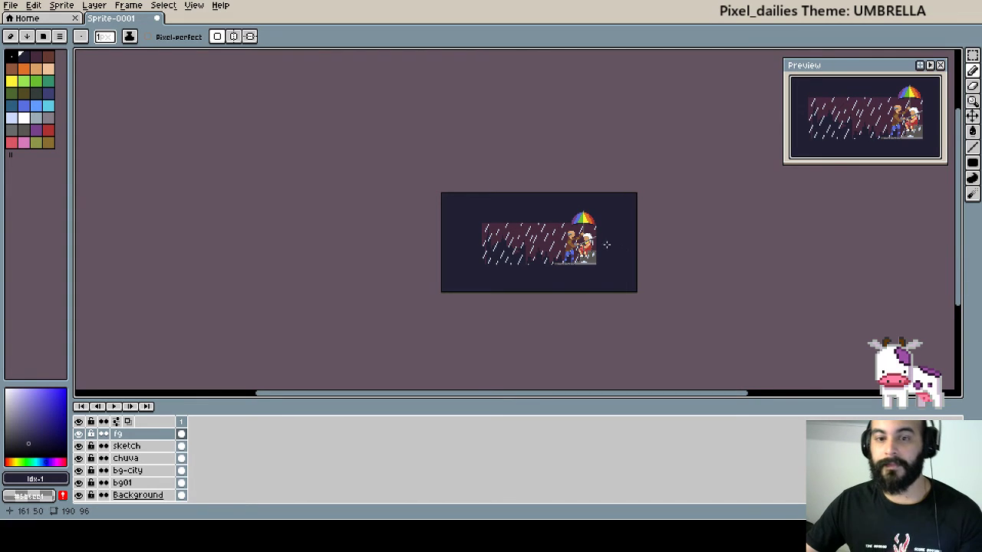
pyautogui.scroll(2, 534, 255)
pyautogui.scroll(1, 534, 255)
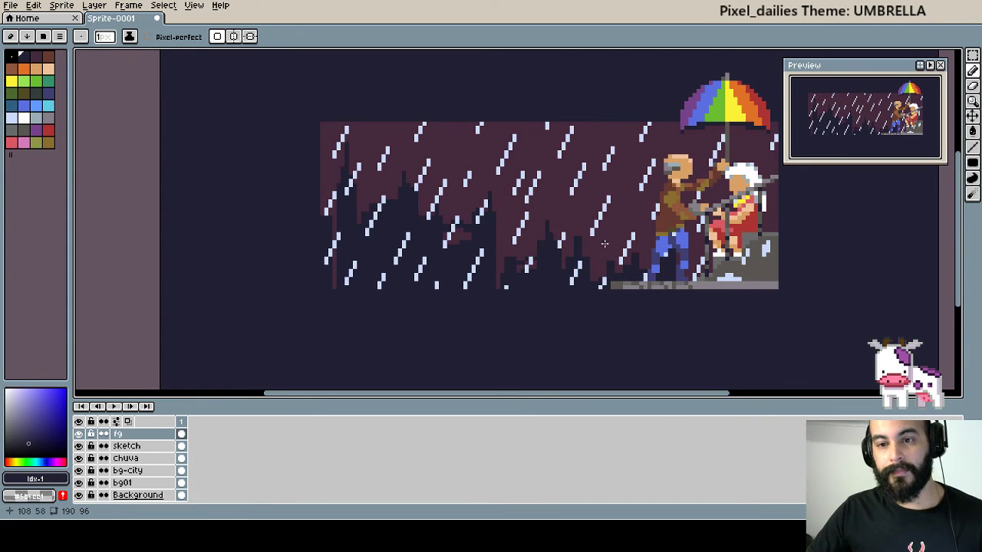
pyautogui.hscroll(2, 542, 258)
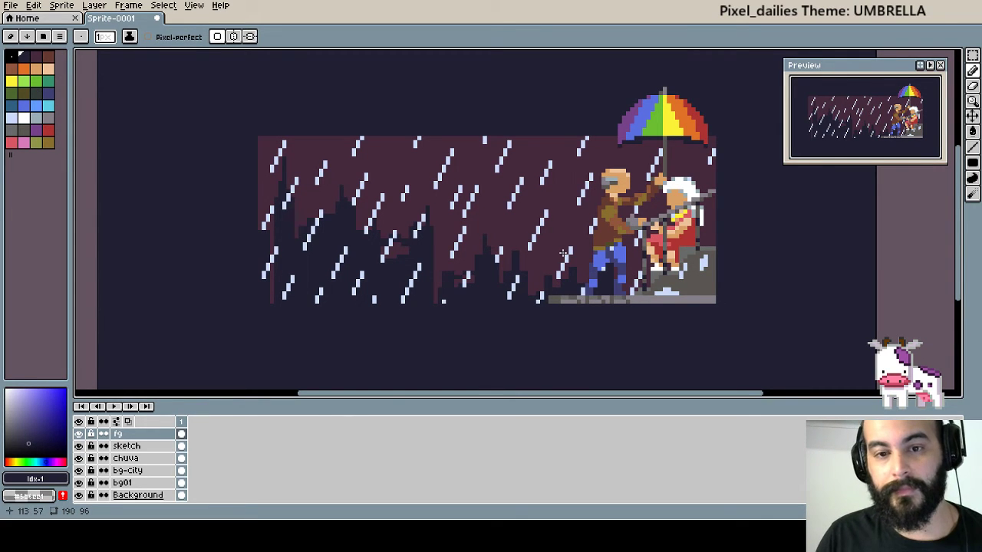
pyautogui.scroll(-1, 534, 250)
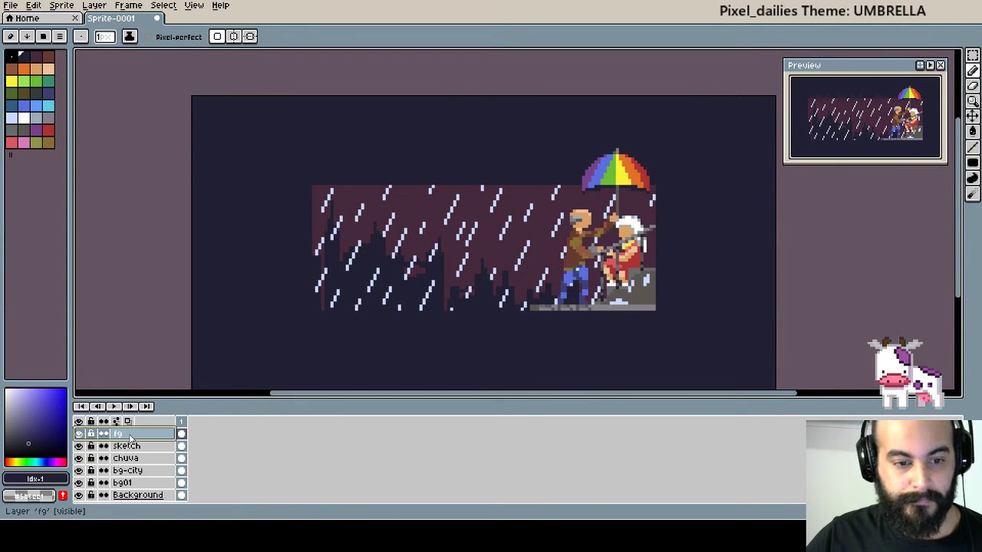
# Add a new layer above fg named 'bye'.
pyautogui.hotkey('shift', 'n')
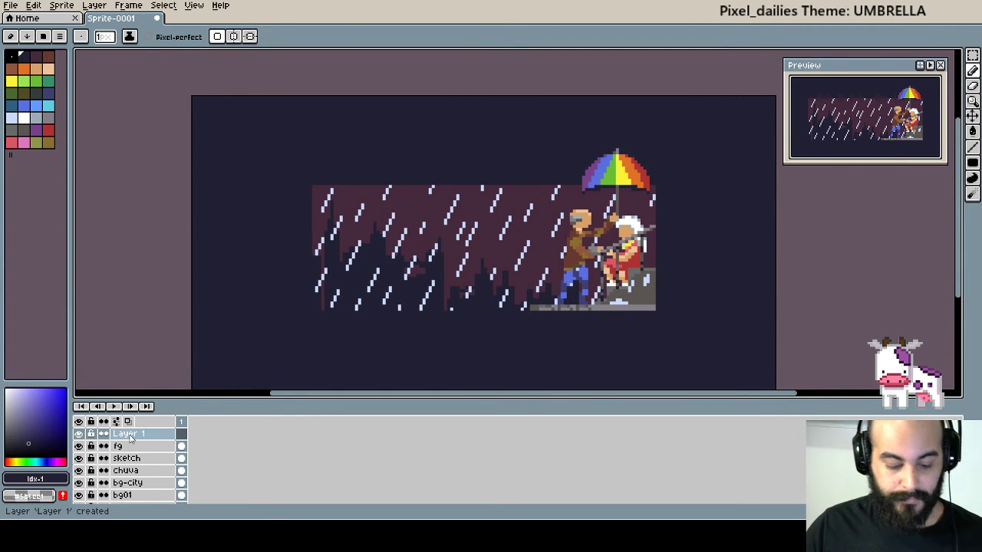
pyautogui.doubleClick(128, 434)
pyautogui.write('bye')
pyautogui.press('Return')
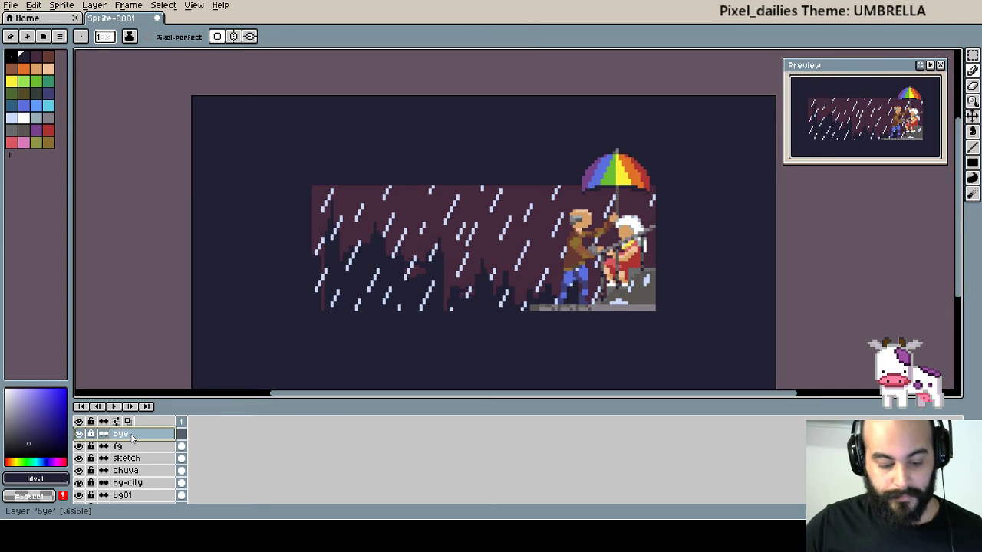
# Insert white 'thanks for watching!! subscribe!' text, position it, hide the layer and deselect.
pyautogui.hotkey('ctrl', 't')
pyautogui.write('thanks for watching!! subscribe')
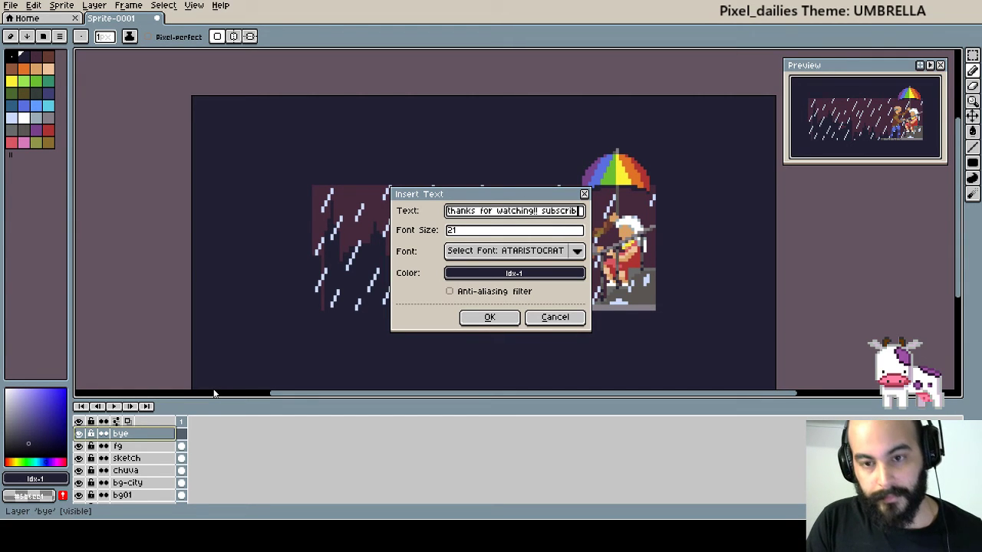
pyautogui.click(474, 275)
pyautogui.click(626, 314)
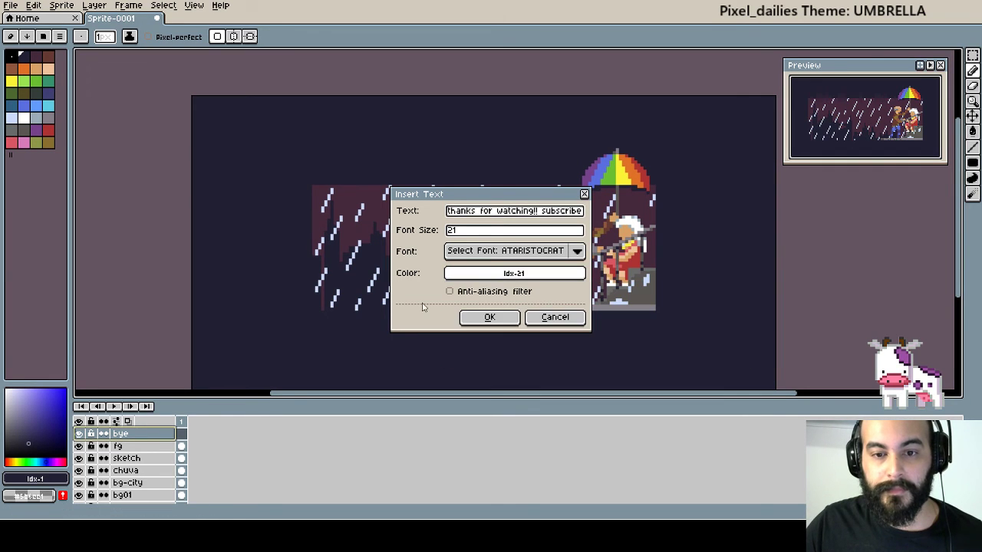
pyautogui.click(490, 317)
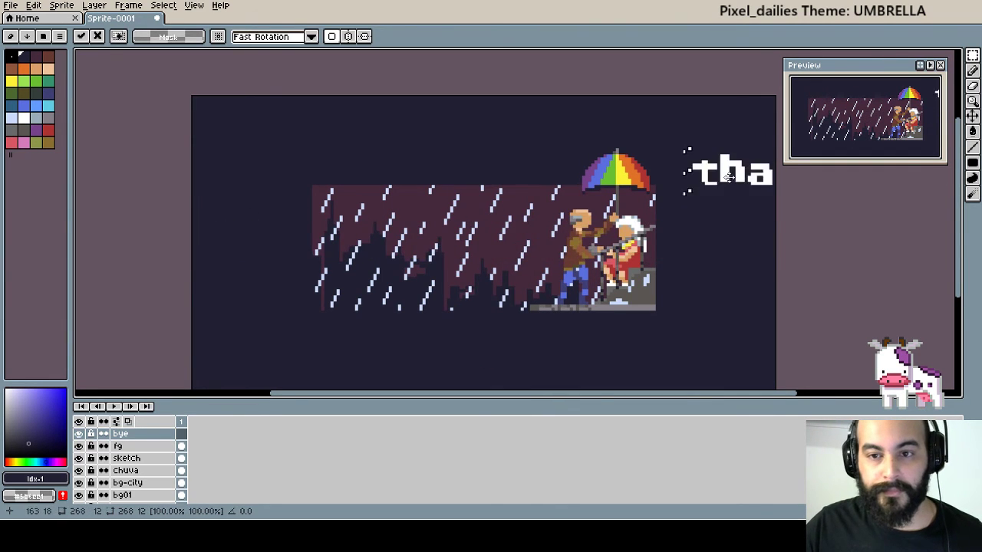
pyautogui.moveTo(233, 245)
pyautogui.mouseDown()
pyautogui.moveTo(815, 165)
pyautogui.moveTo(256, 140)
pyautogui.mouseUp()
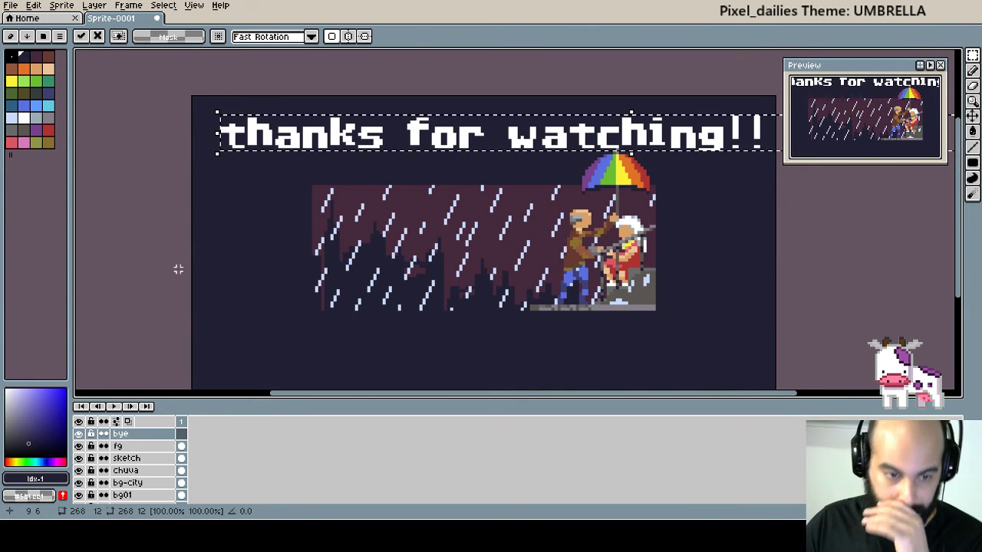
pyautogui.click(78, 434)
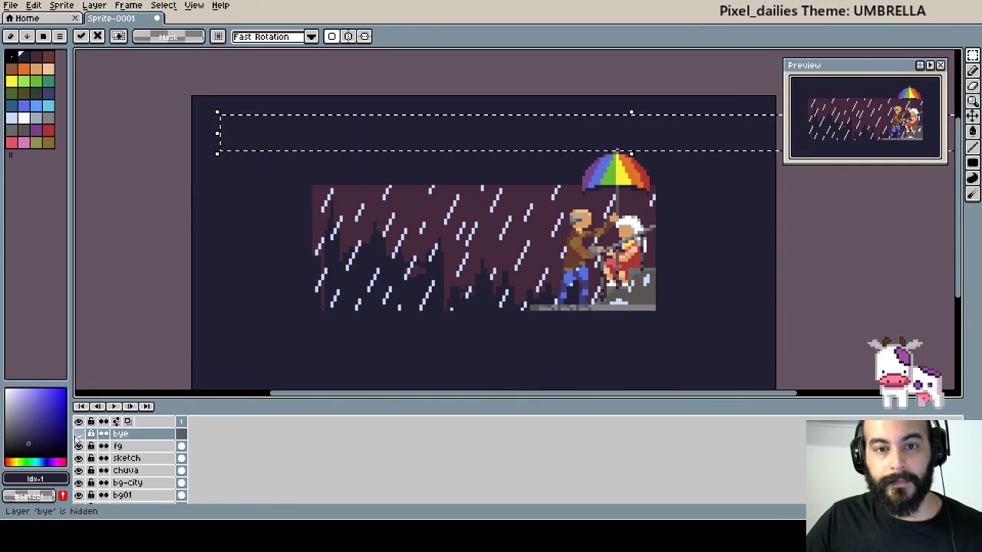
pyautogui.moveTo(756, 135); pyautogui.dragTo(326, 127)
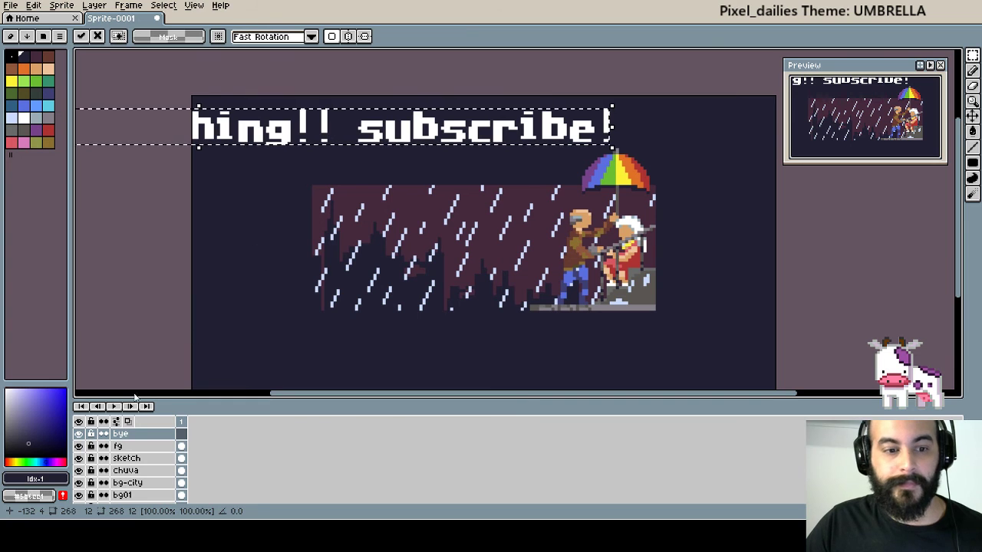
pyautogui.click(79, 434)
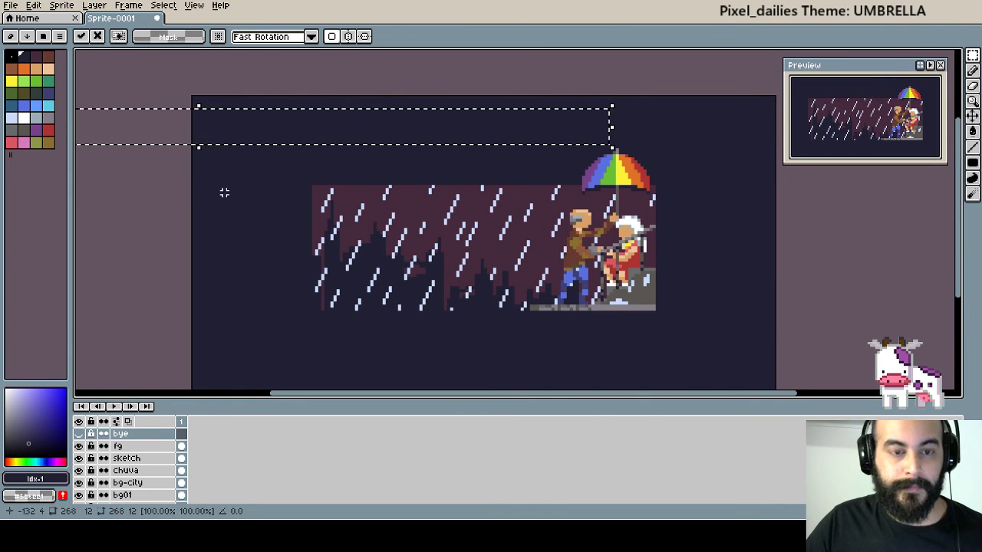
pyautogui.hotkey('ctrl', 'd')
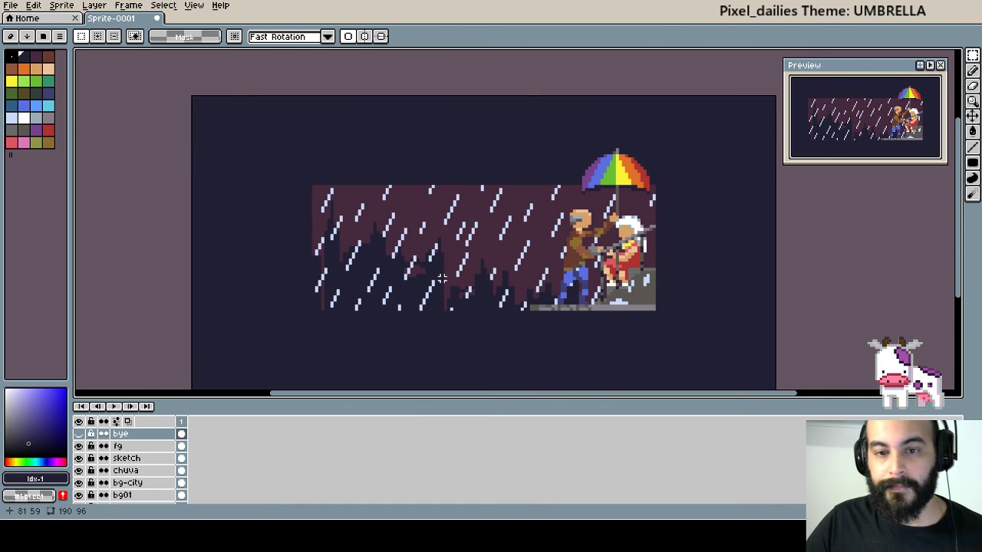
pyautogui.moveTo(442, 278); pyautogui.dragTo(423, 276)
# Open Save As and navigate to the 012 - Umbrella folder.
pyautogui.hotkey('ctrl', 'shift', 's')
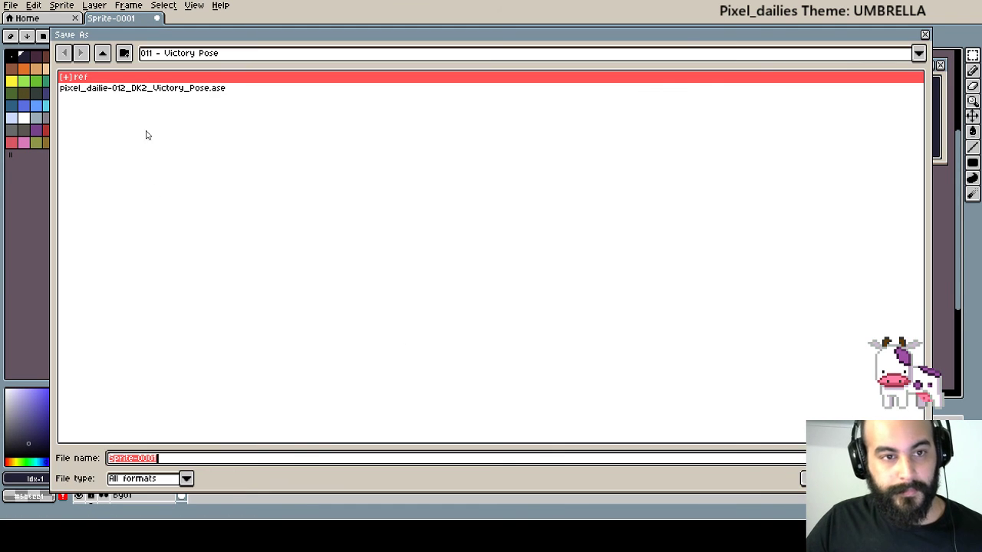
pyautogui.click(105, 57)
pyautogui.doubleClick(115, 211)
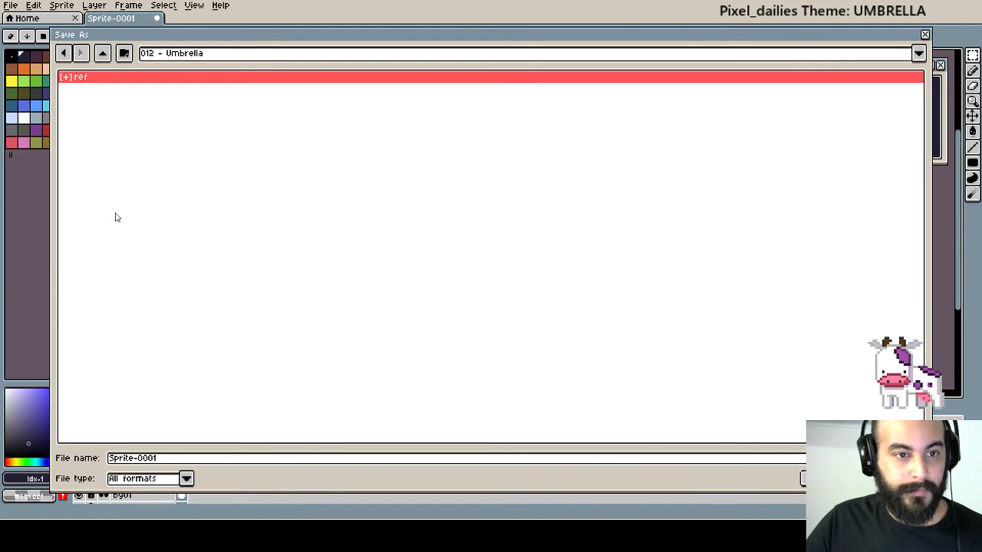
pyautogui.click(101, 52)
pyautogui.doubleClick(116, 198)
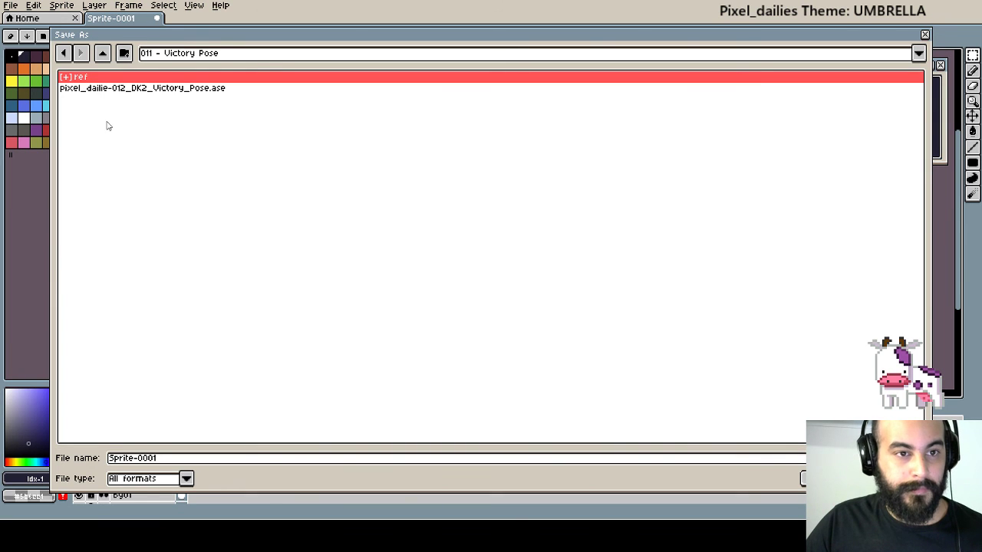
pyautogui.click(115, 88)
pyautogui.click(102, 53)
pyautogui.doubleClick(115, 211)
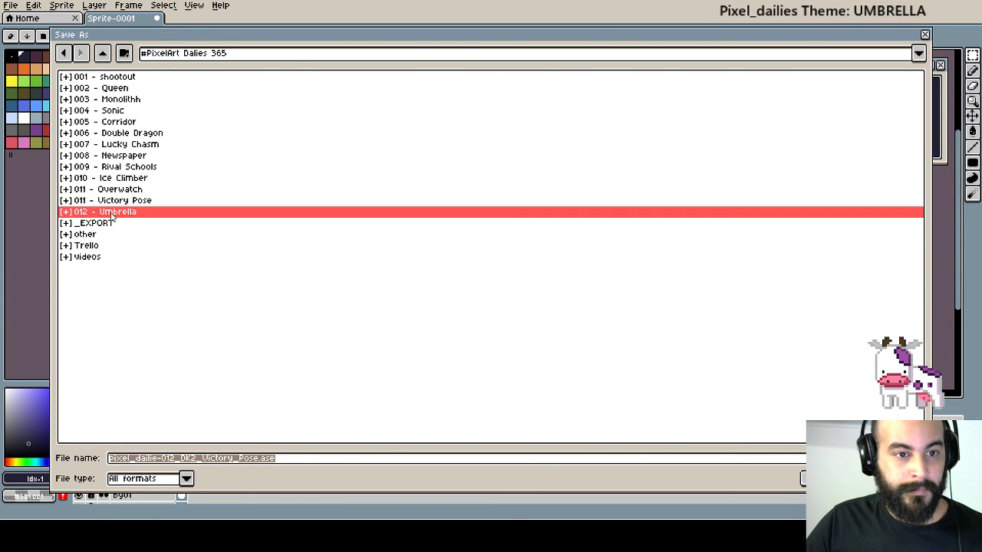
# Rename the file to pixel_dailie-013_umbrella.ase and save it.
pyautogui.click(193, 458)
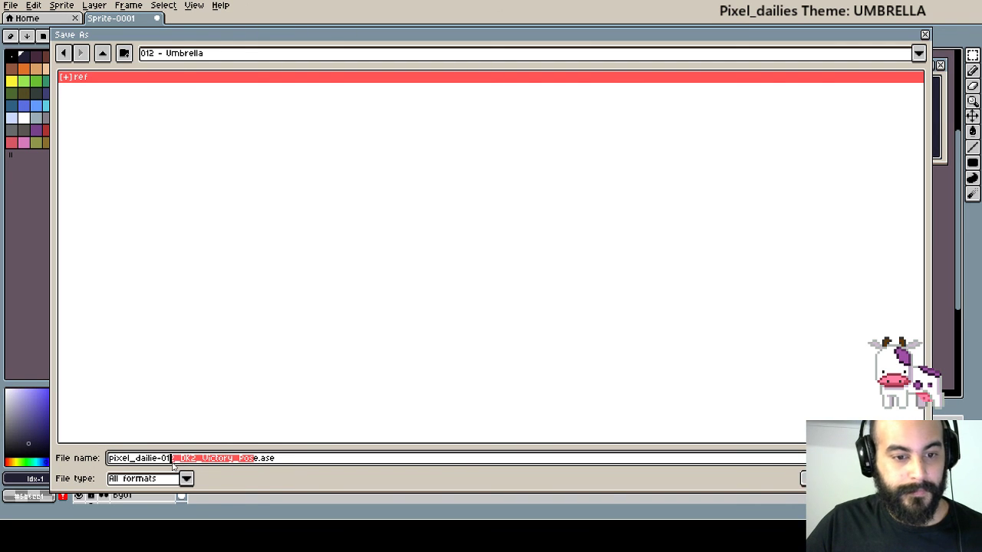
pyautogui.press('BackSpace')
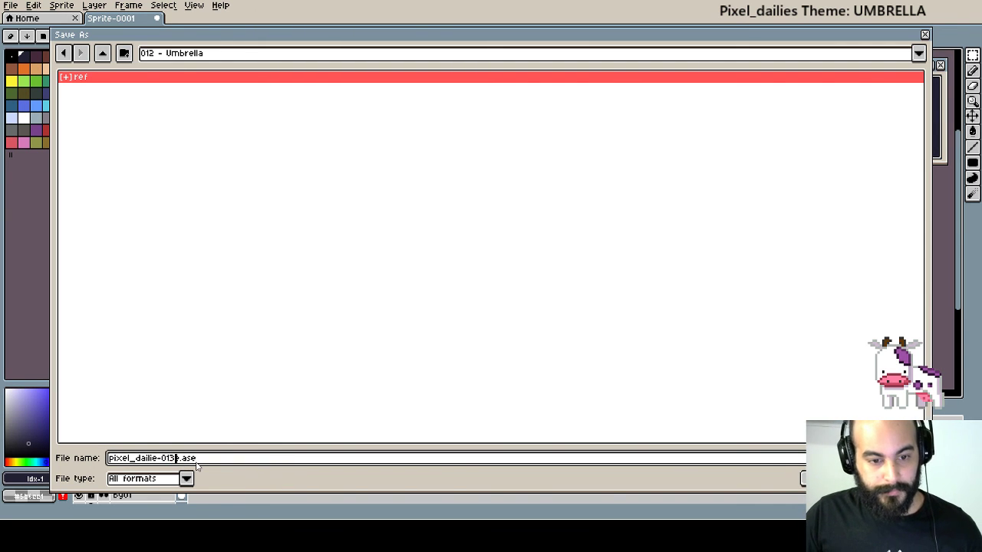
pyautogui.write('3')
pyautogui.press('Delete')
pyautogui.write('_u')
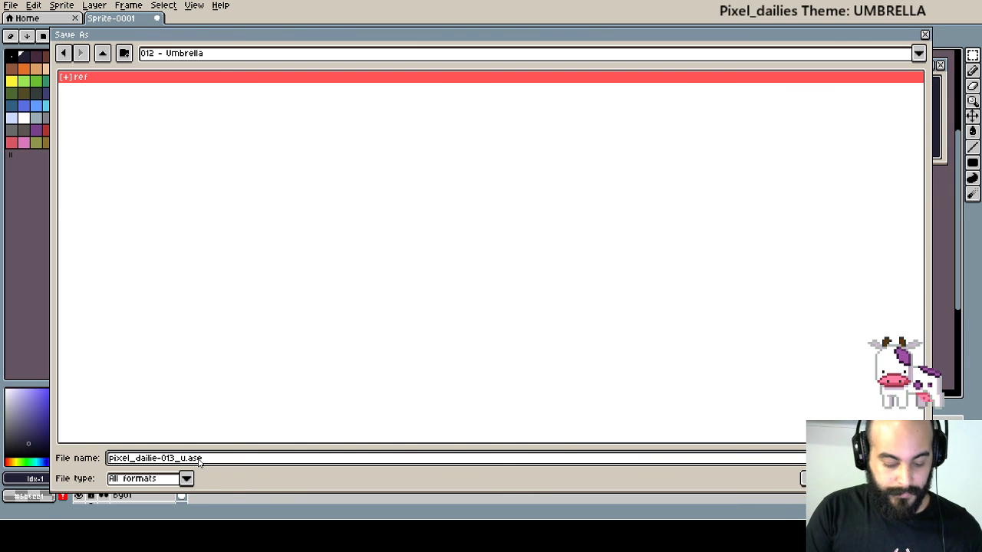
pyautogui.write('mbrella')
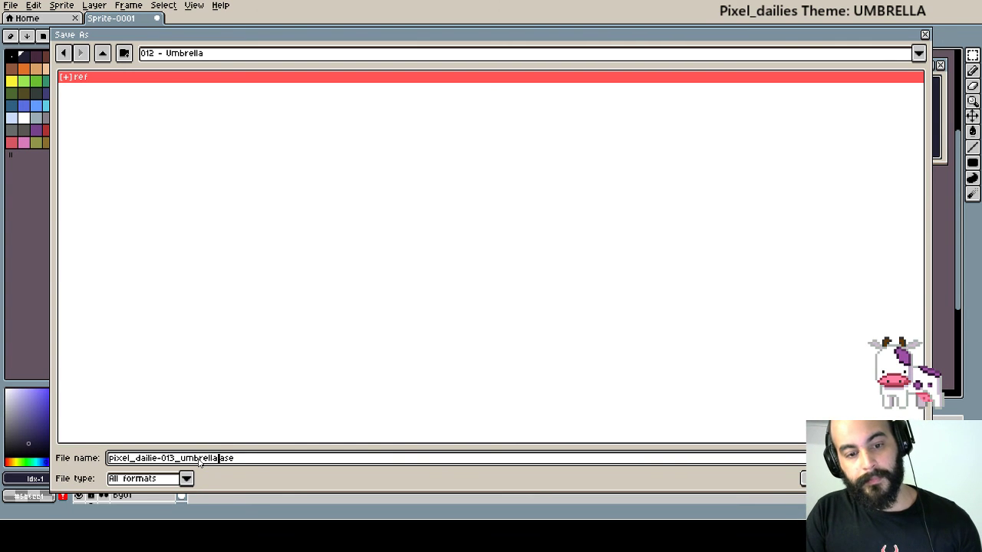
pyautogui.press('Return')
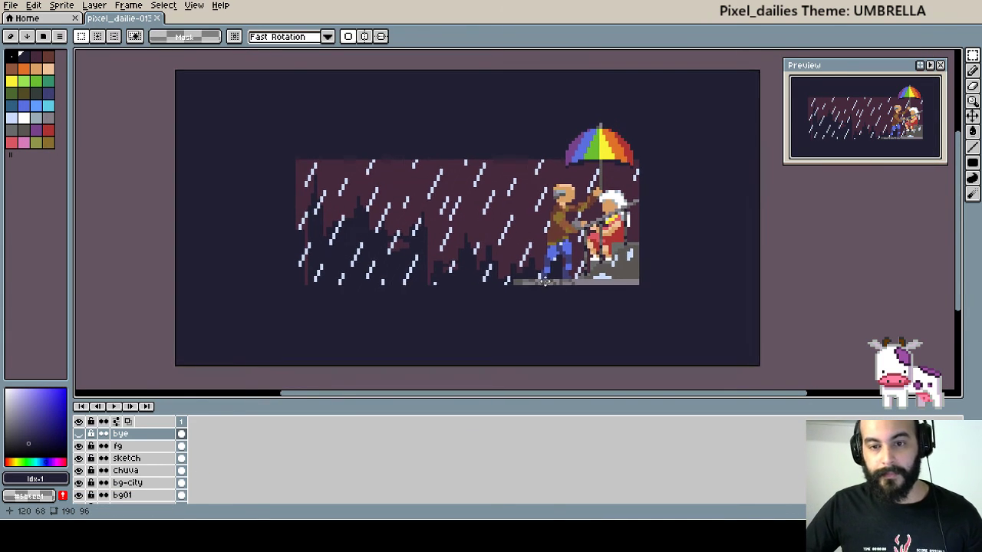